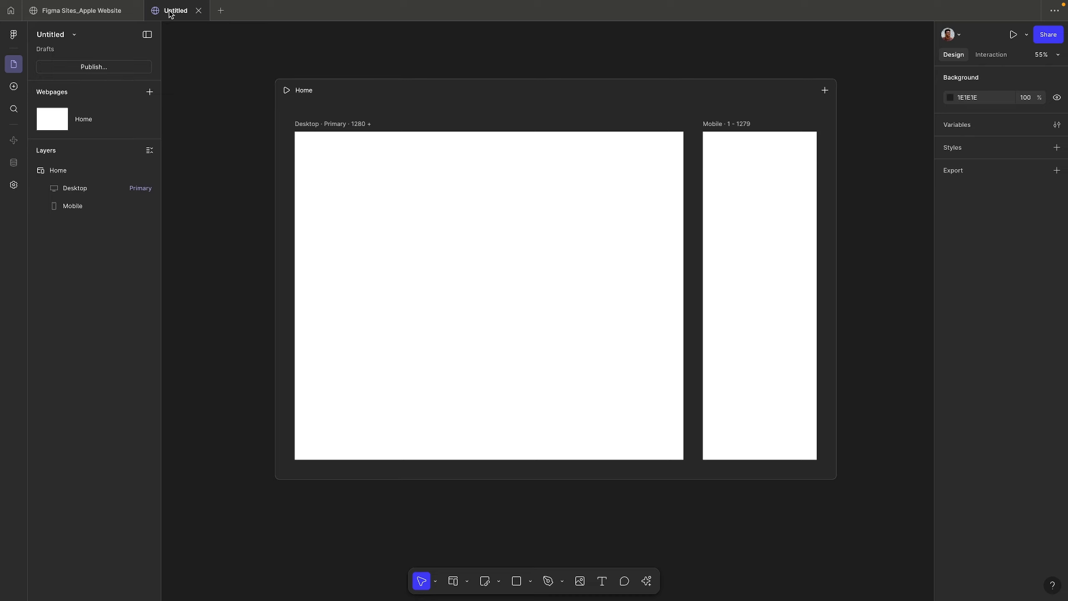
# Step: Rename the untitled site file to "Apple Website Tutorial"
pyautogui.doubleClick(171, 12)
pyautogui.write('Figma Sites Tutorial')
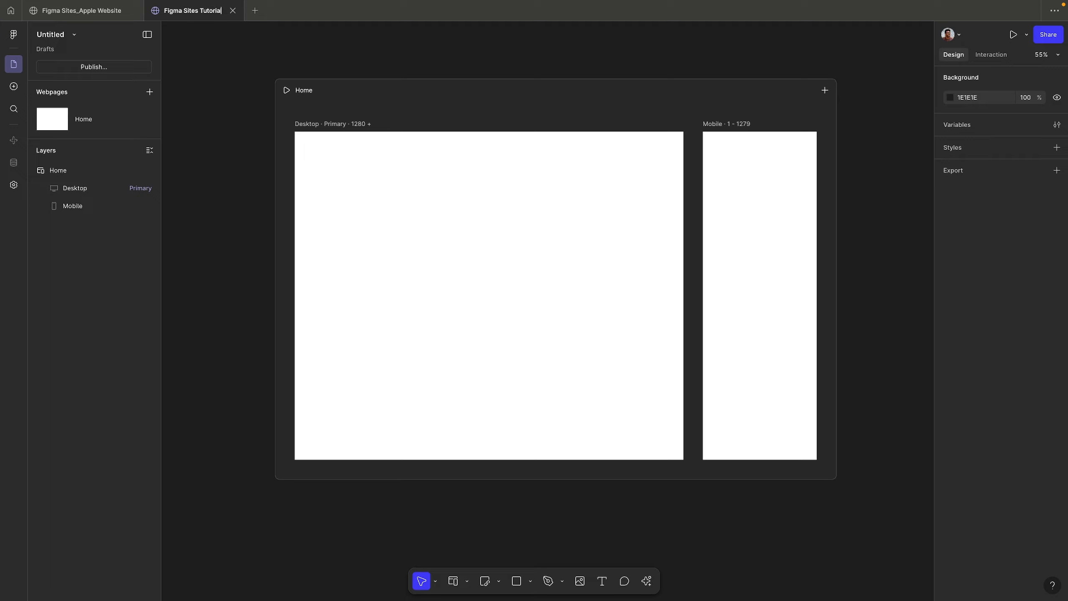
pyautogui.hotkey('alt', 'shift', 'Right')
pyautogui.hotkey('alt', 'shift', 'Right')
pyautogui.write('Apple Website')
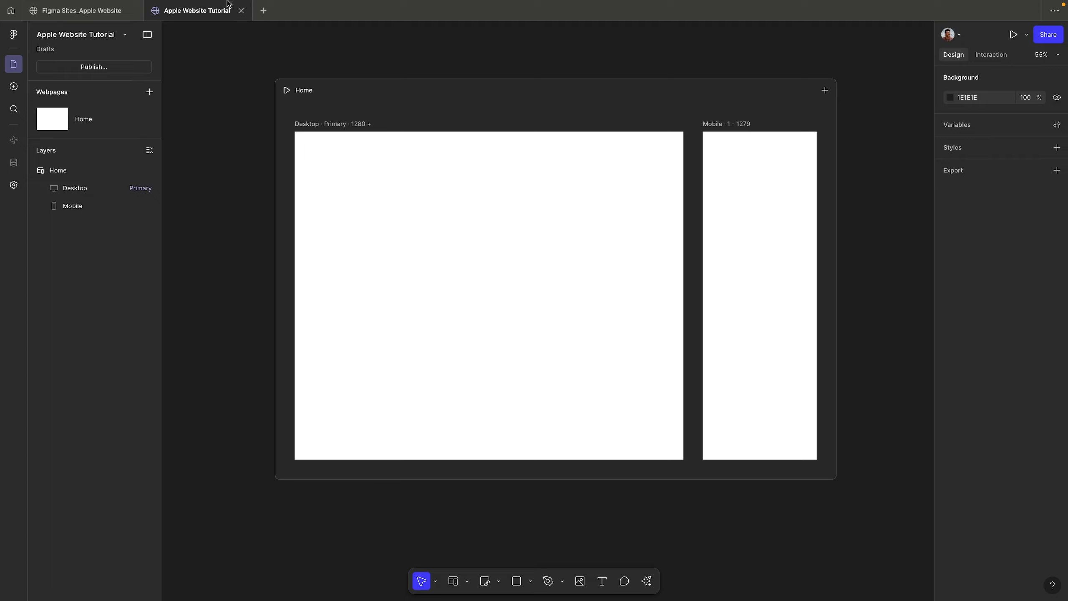
# Step: Delete the Mobile breakpoint from the Home webpage and set the Desktop breakpoint's fill to black, 000000
pyautogui.click(723, 122)
pyautogui.press('Delete')
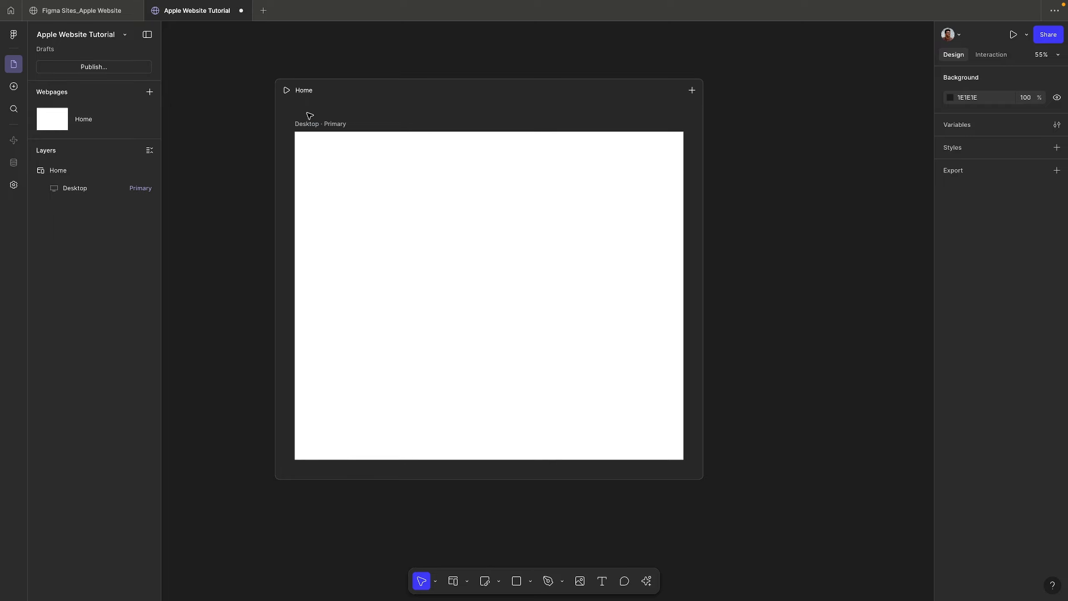
pyautogui.click(299, 126)
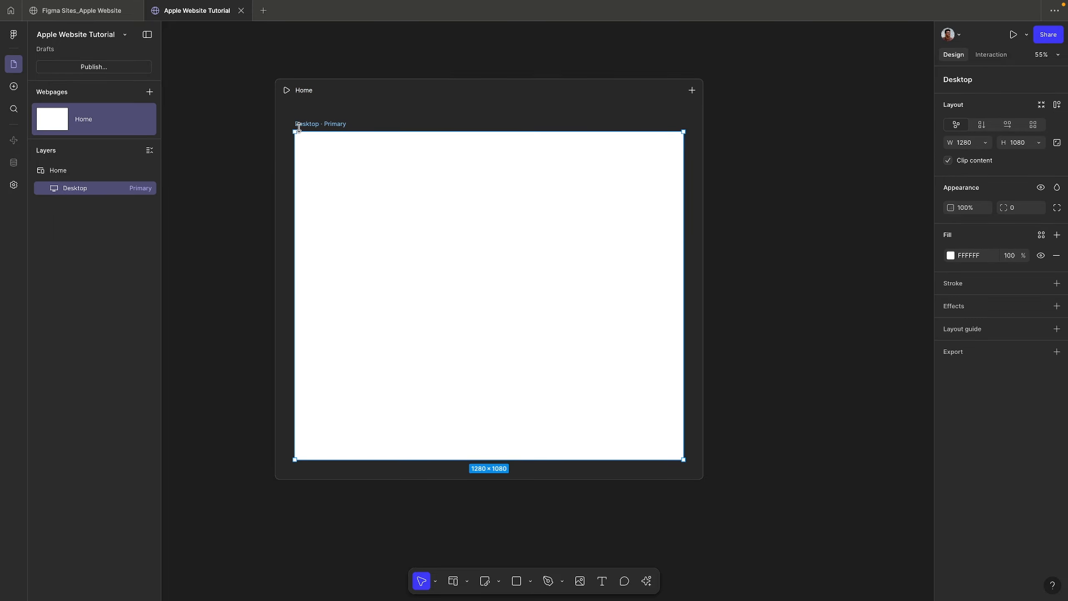
pyautogui.click(952, 256)
pyautogui.moveTo(855, 352); pyautogui.dragTo(803, 421)
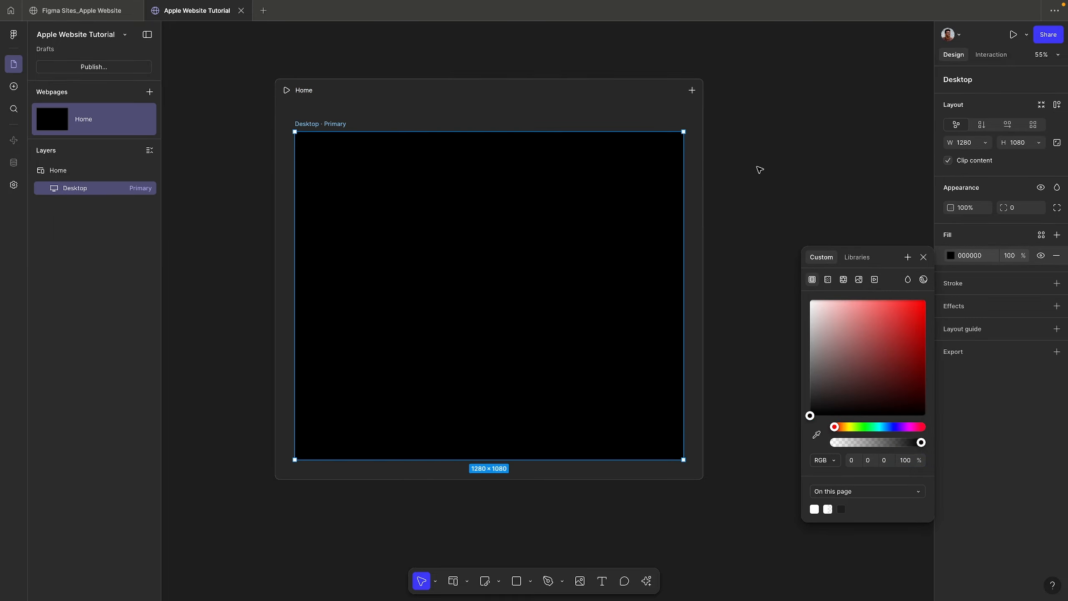
pyautogui.click(764, 119)
pyautogui.scroll(1, 763, 120)
pyautogui.hscroll(-1, 763, 120)
# Step: Switch to the Apple Watch Ultra 2 page in the browser and look over its layout from the hero to the battery-life block
pyautogui.hotkey('ctrl', 'Right')
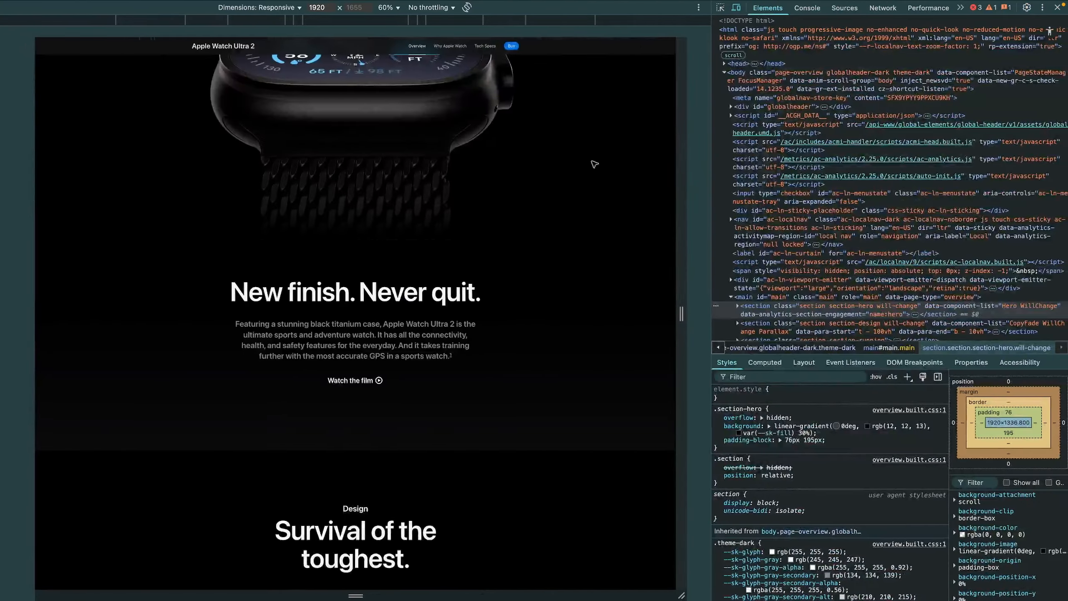
pyautogui.scroll(-10, 594, 164)
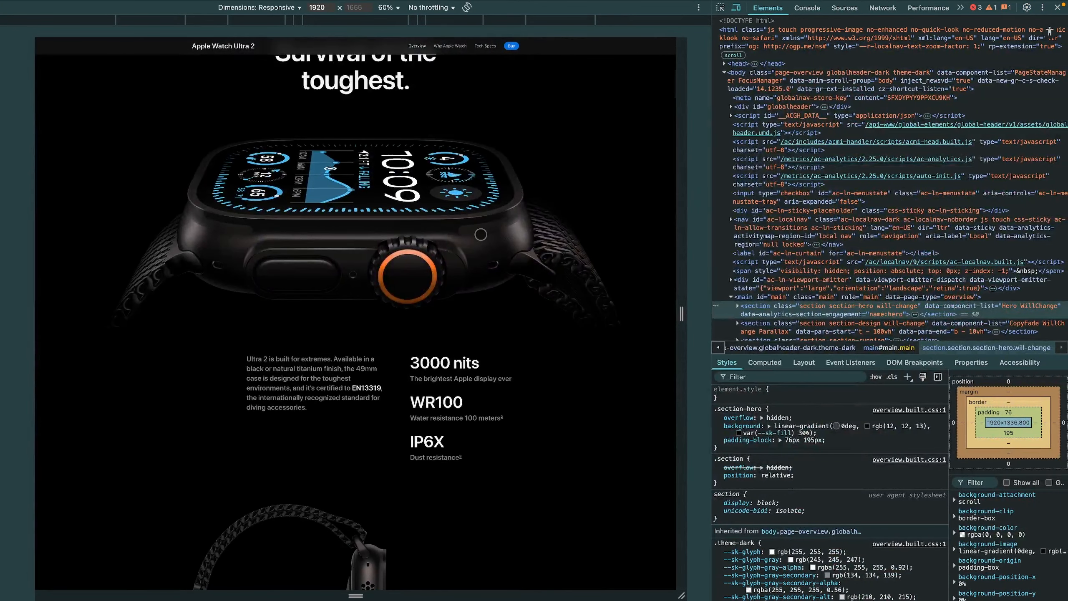
pyautogui.scroll(3, 481, 235)
pyautogui.scroll(-2, 387, 199)
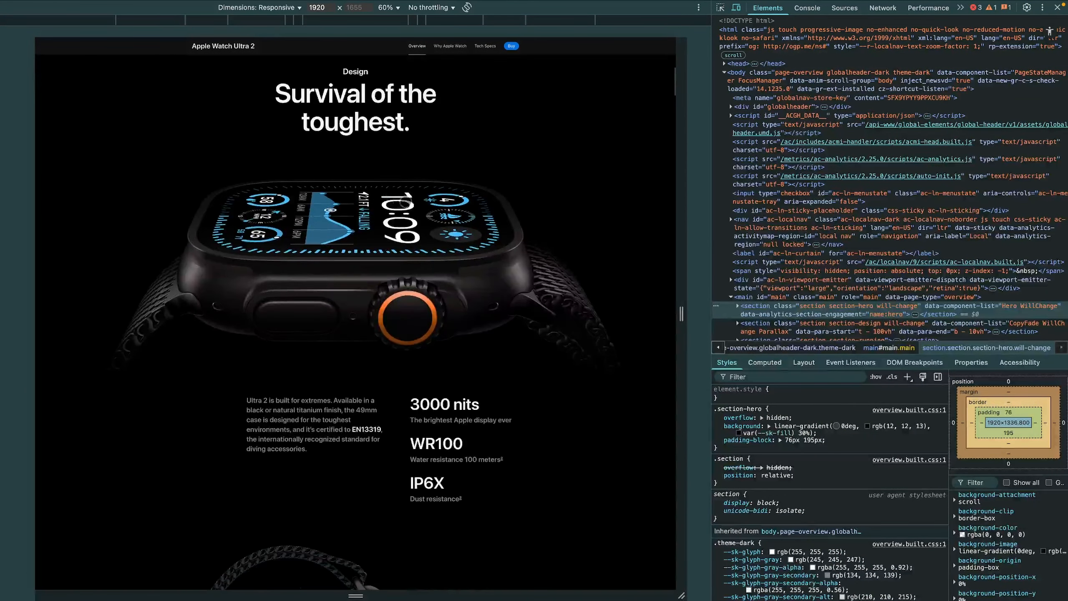
pyautogui.scroll(-3, 368, 320)
pyautogui.scroll(-2, 372, 372)
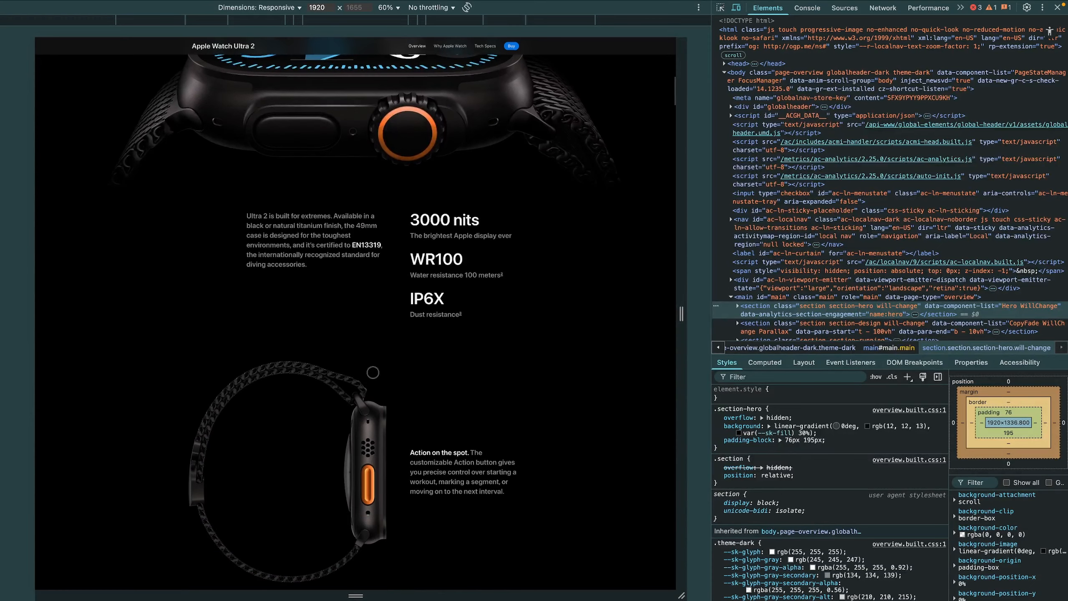
pyautogui.scroll(-5, 373, 372)
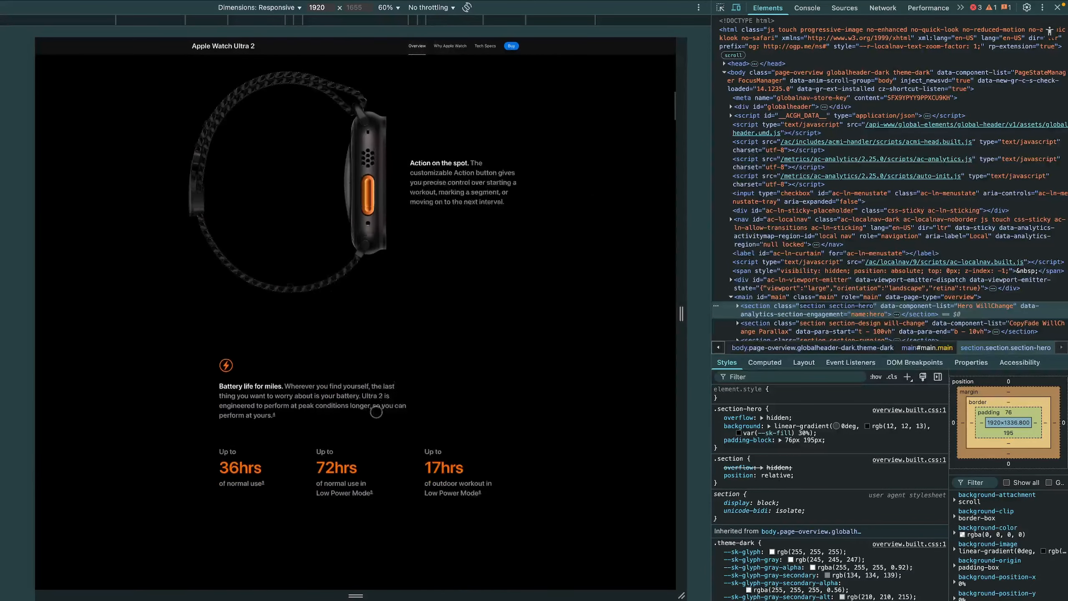
pyautogui.scroll(-2, 376, 412)
pyautogui.scroll(10, 290, 342)
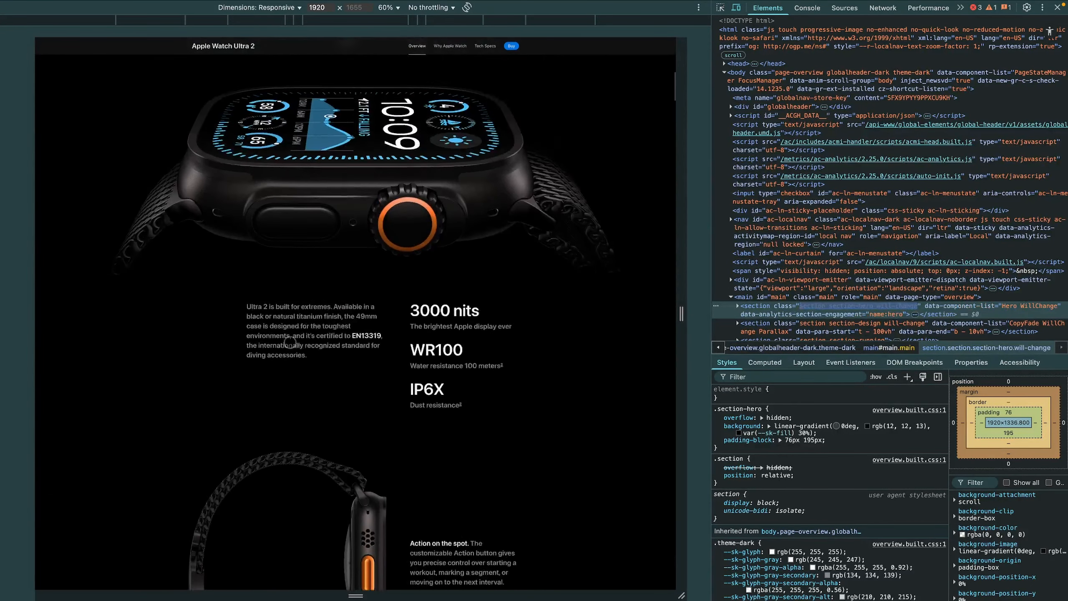
pyautogui.scroll(3, 289, 342)
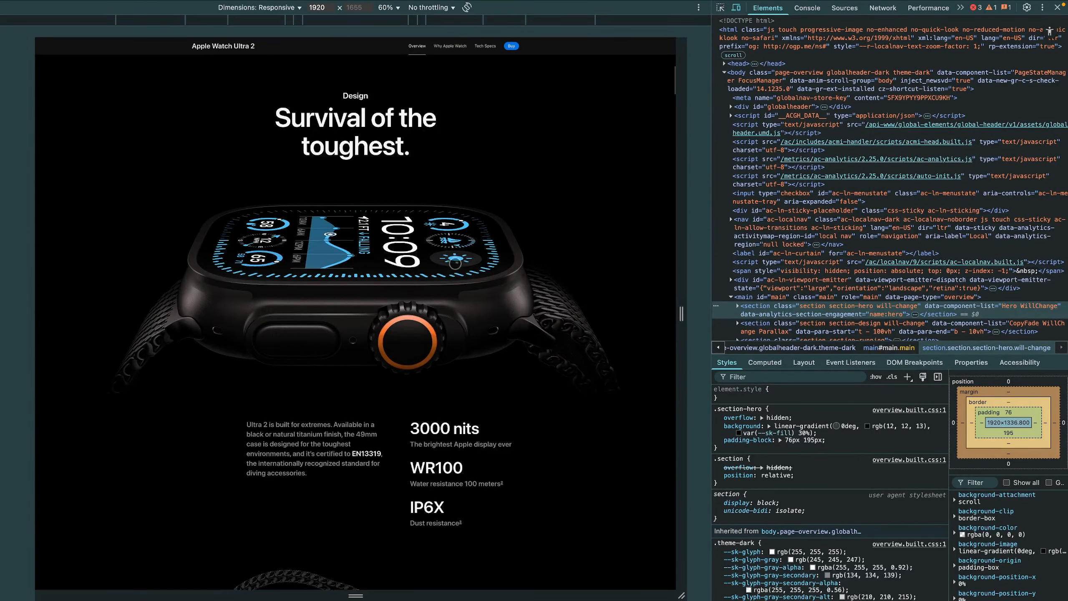
pyautogui.scroll(1, 496, 236)
pyautogui.scroll(-3, 849, 152)
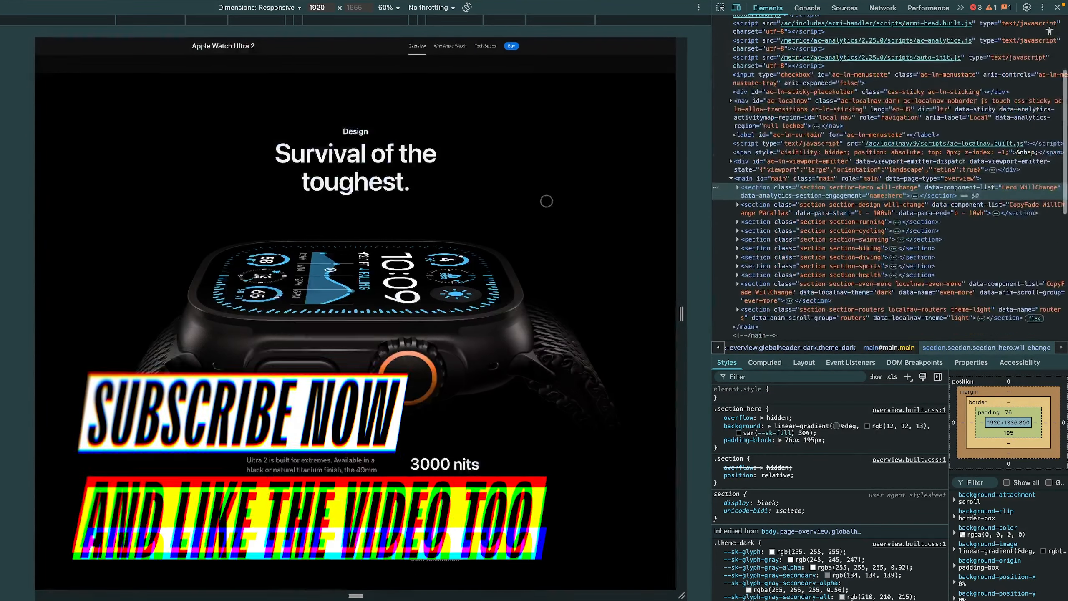
pyautogui.scroll(3, 546, 201)
pyautogui.scroll(-1, 546, 201)
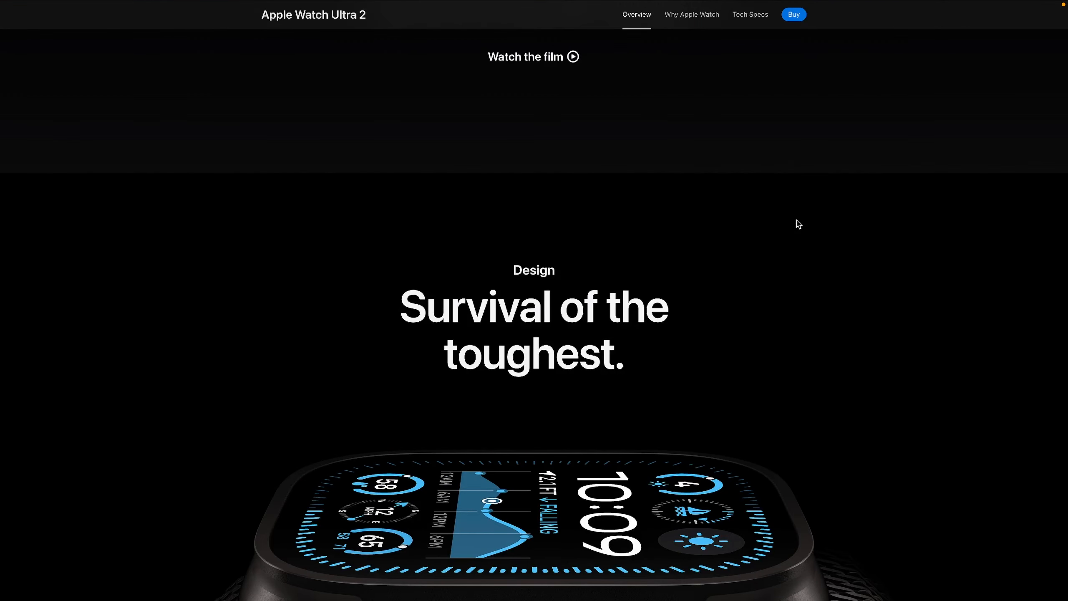
pyautogui.scroll(-4, 798, 224)
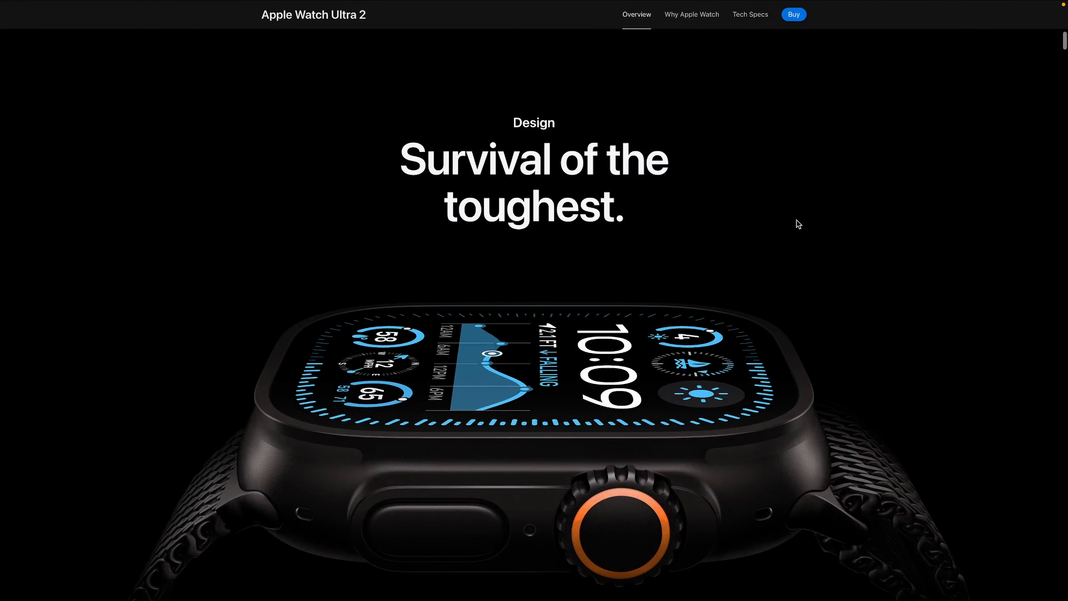
# Step: Inspect the "Survival of the toughest." Design section of the page in the browser's developer tools
pyautogui.rightClick(956, 69)
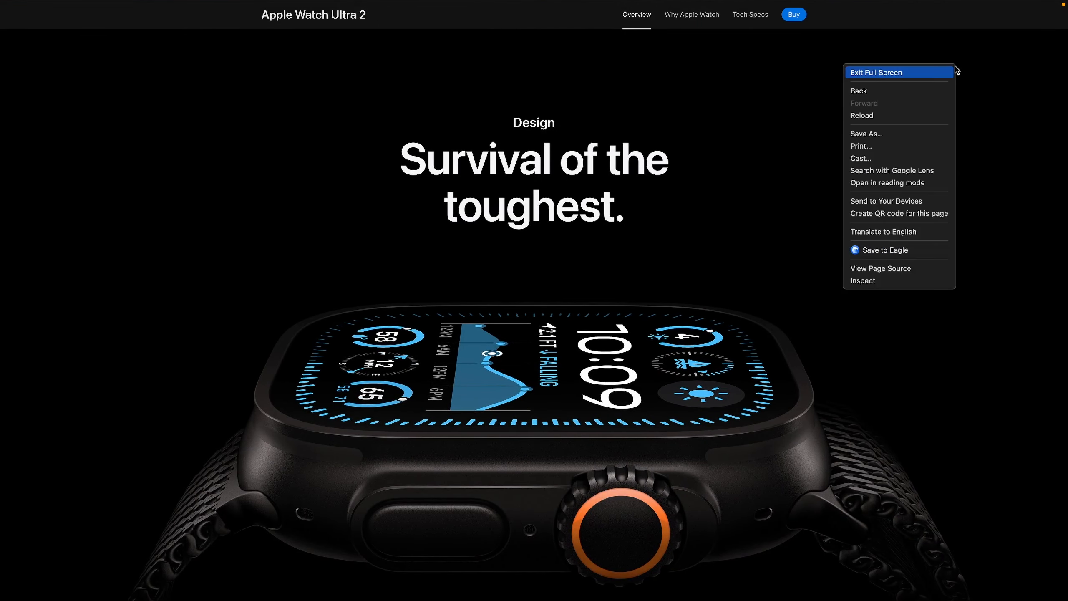
pyautogui.click(865, 282)
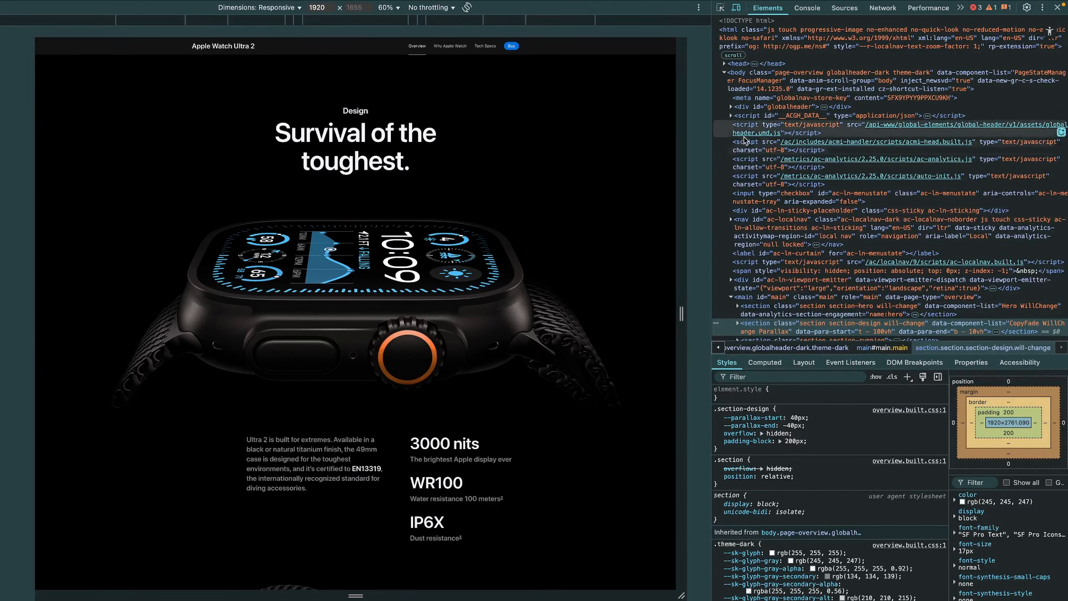
pyautogui.scroll(-1, 744, 139)
pyautogui.scroll(3, 585, 171)
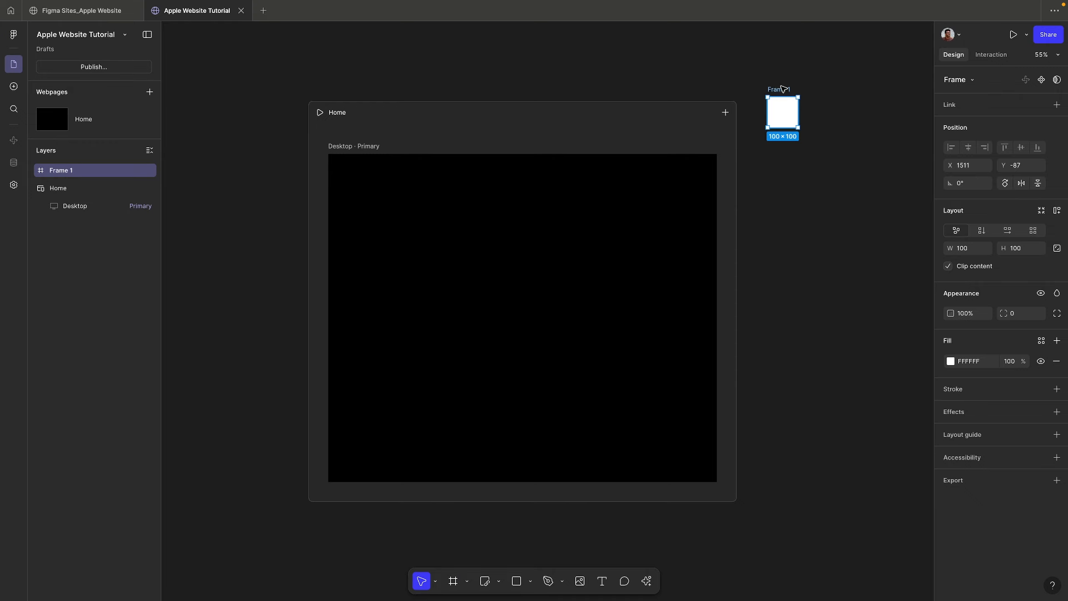
# Step: Delete the 100 × 100 Frame 1 placed outside the Home webpage
pyautogui.press('Delete')
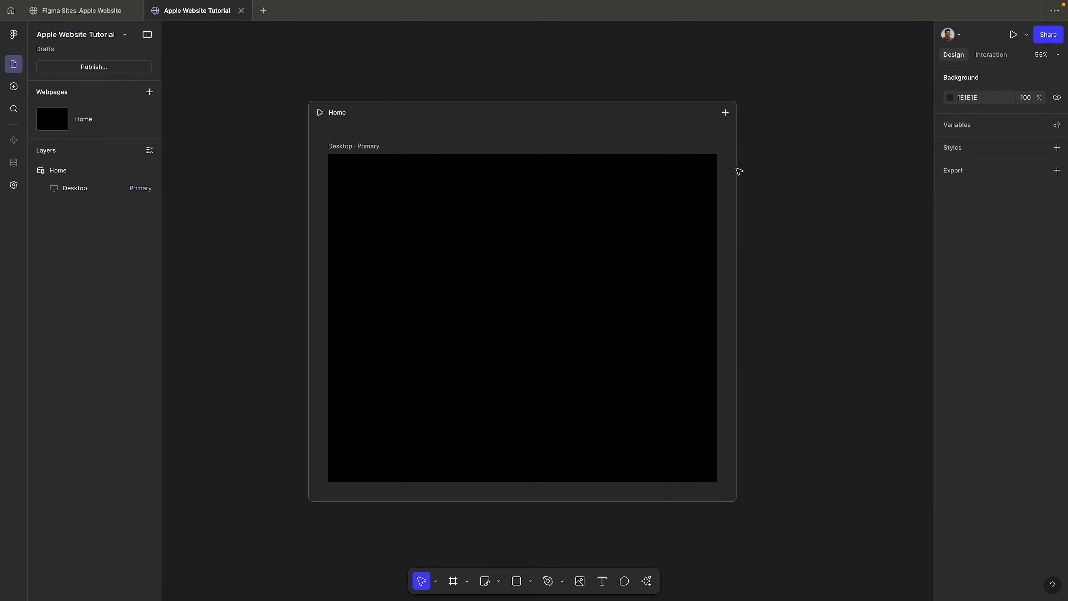
# Step: Switch to the browser and examine the section-design and section-running elements of the Apple Watch Ultra 2 page
pyautogui.hotkey('ctrl', 'Right')
pyautogui.press('Right')
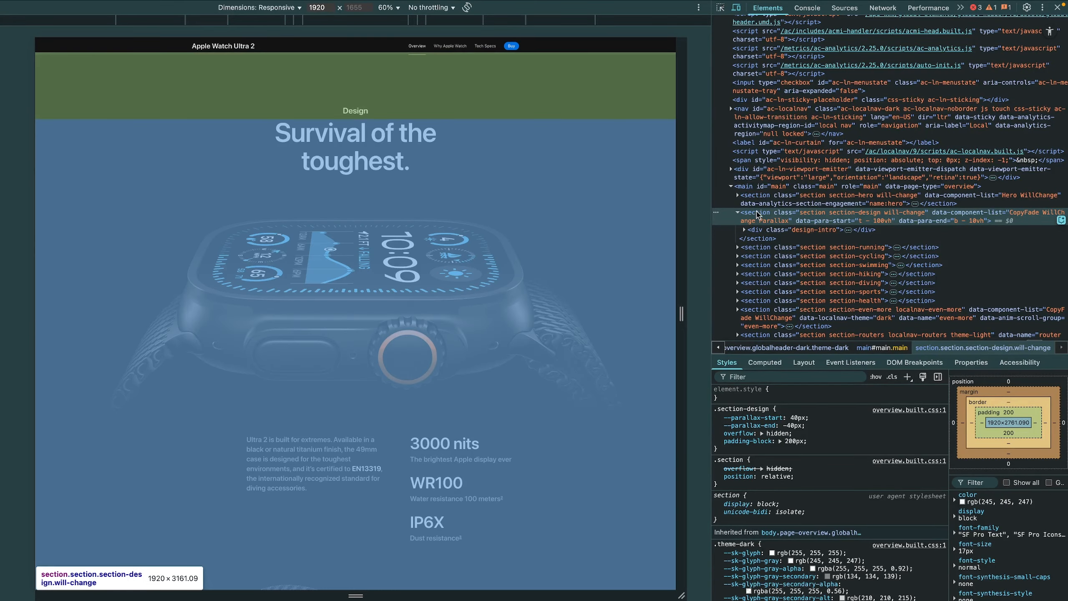
pyautogui.scroll(-15, 529, 329)
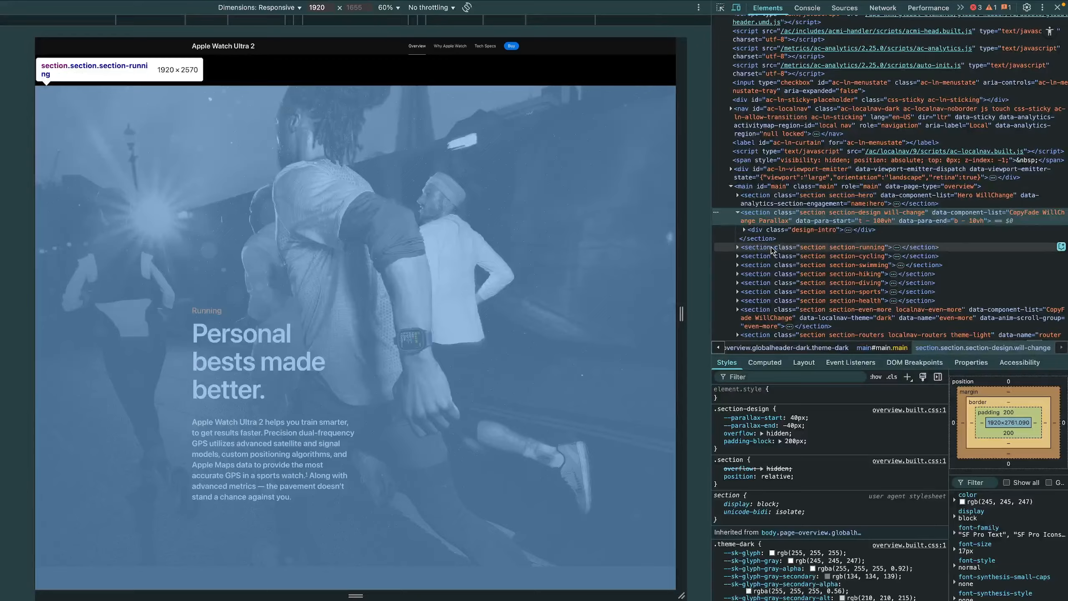
pyautogui.click(761, 248)
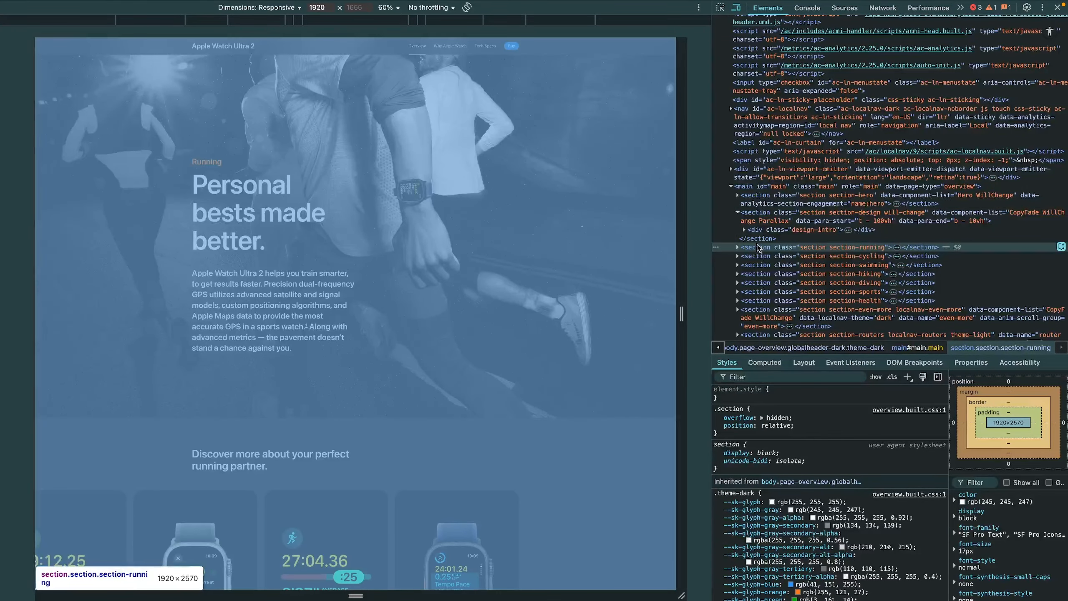
pyautogui.scroll(-7, 504, 330)
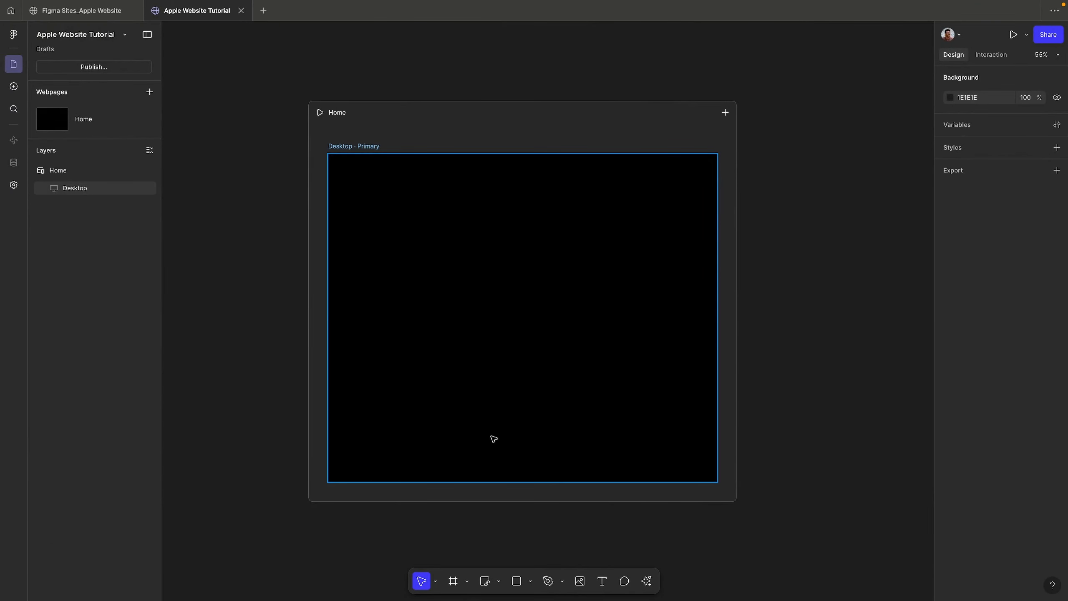
# Step: Place a section of about 496 × 496 over the Desktop frame using the Section tool
pyautogui.click(468, 583)
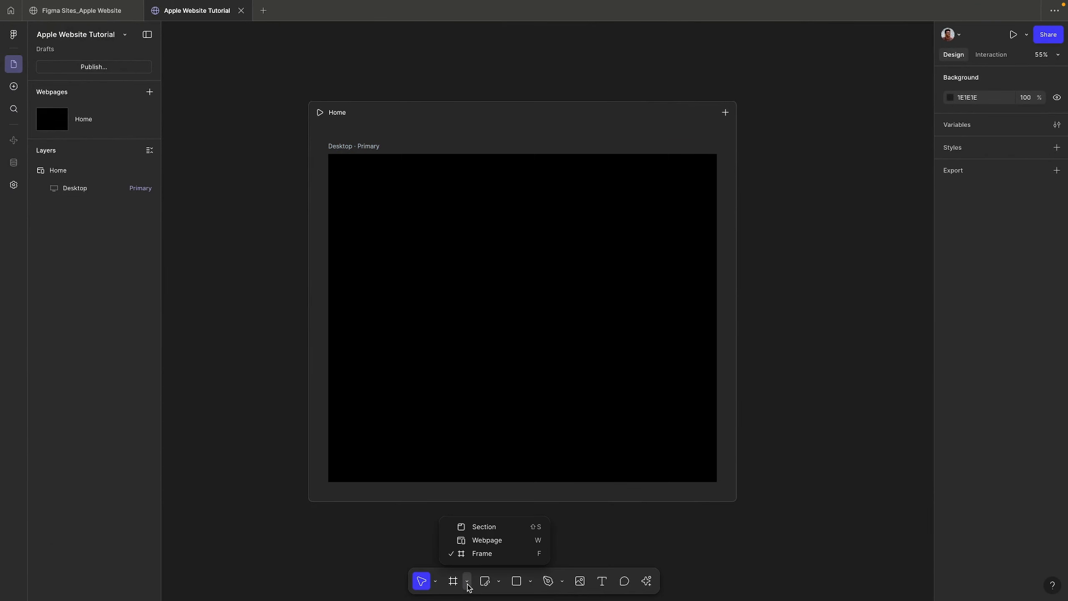
pyautogui.click(498, 529)
pyautogui.click(808, 220)
pyautogui.hscroll(3, 723, 219)
pyautogui.moveTo(634, 217); pyautogui.dragTo(306, 255)
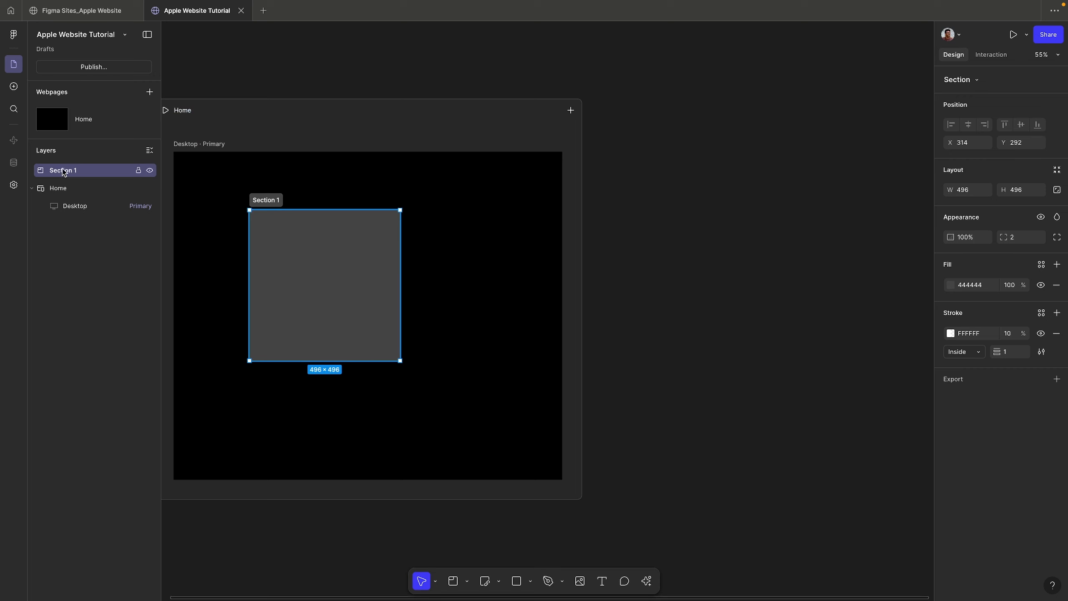
pyautogui.click(62, 154)
pyautogui.click(51, 153)
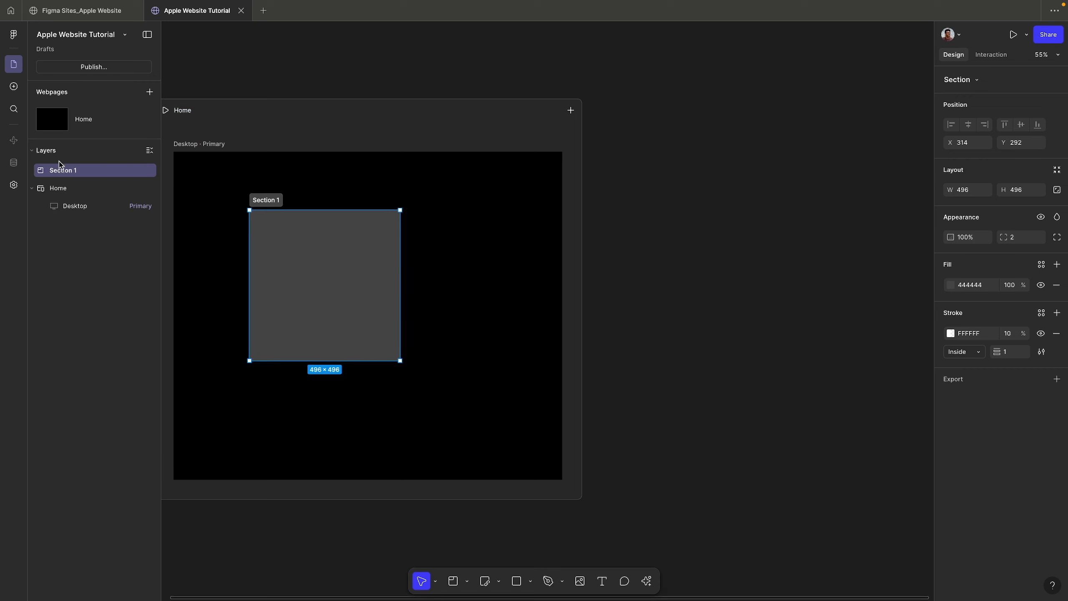
# Step: Move the section off the Home webpage onto the empty canvas beside it and delete it
pyautogui.moveTo(259, 225); pyautogui.dragTo(660, 170)
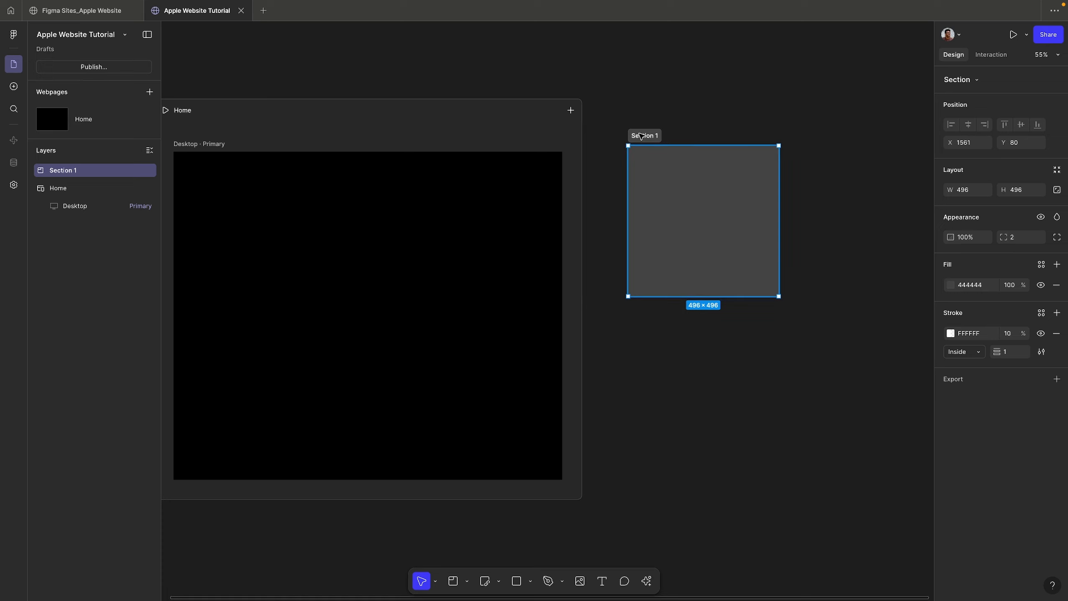
pyautogui.press('Delete')
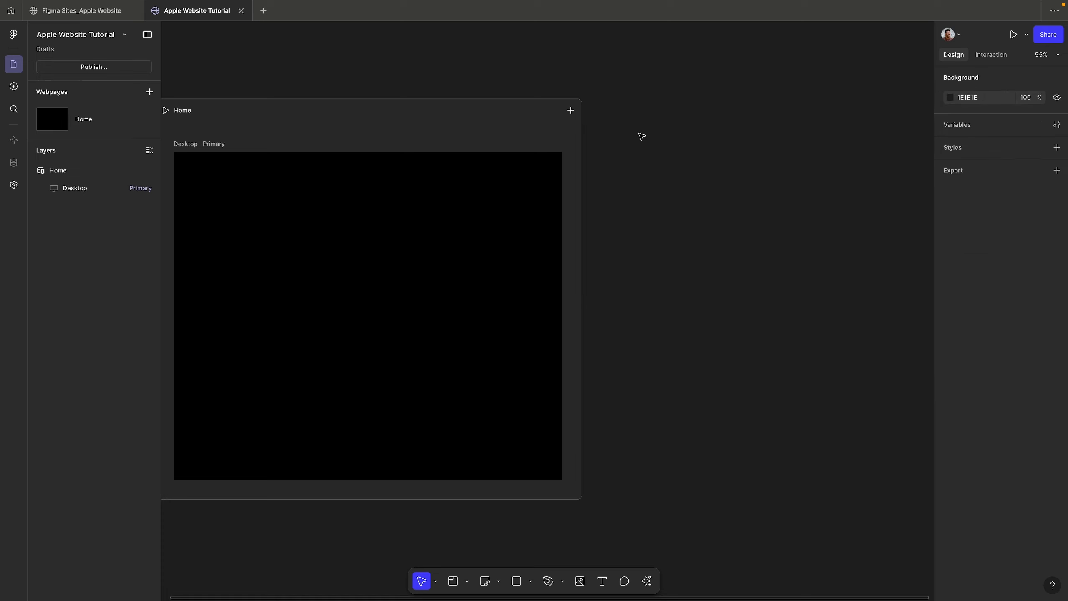
pyautogui.click(467, 581)
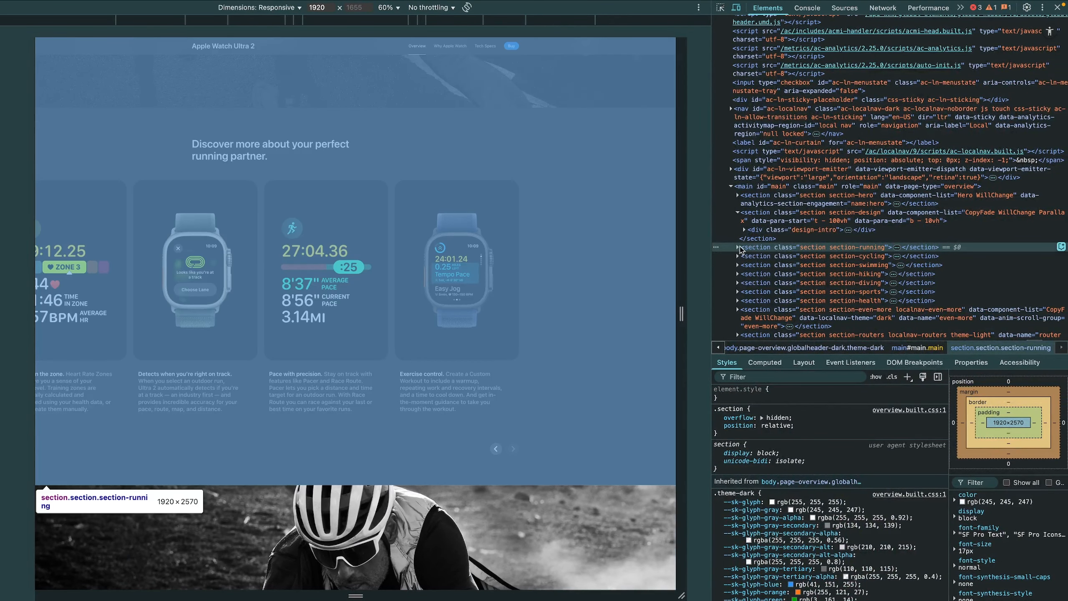
# Step: Expand the section-running element in the Apple page's markup and examine its intro and gallery divs against the page layout
pyautogui.click(738, 248)
pyautogui.click(762, 272)
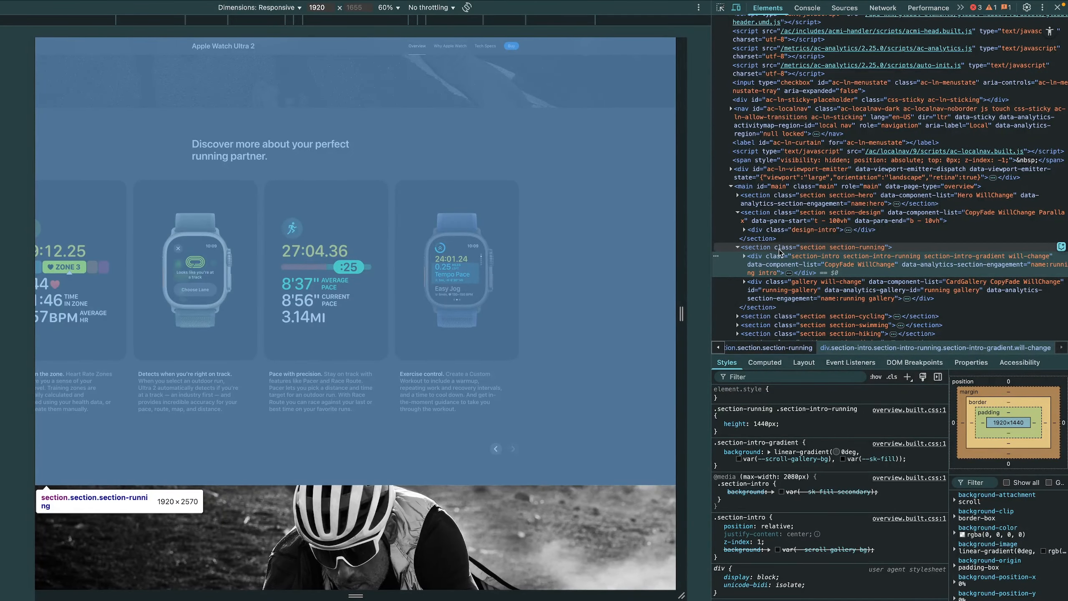
pyautogui.scroll(-3, 758, 319)
pyautogui.scroll(-5, 551, 363)
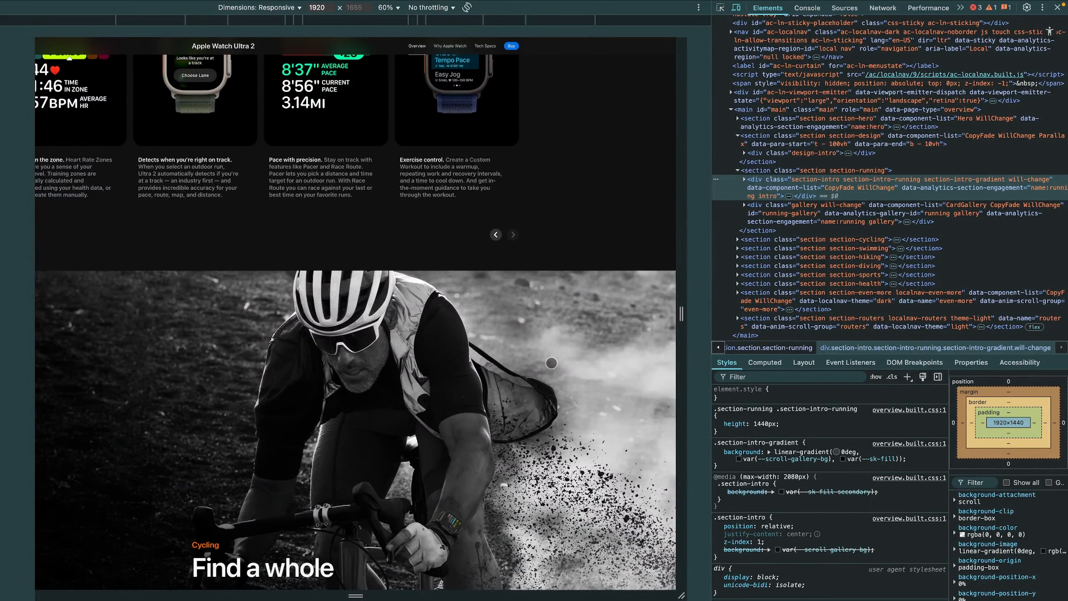
pyautogui.scroll(1, 744, 134)
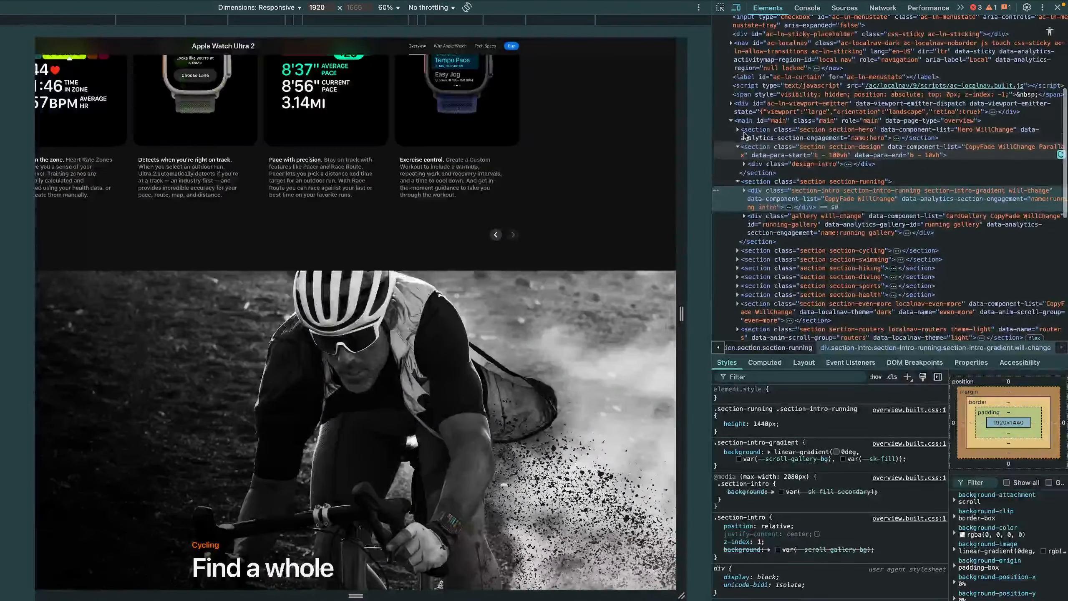
pyautogui.scroll(10, 553, 199)
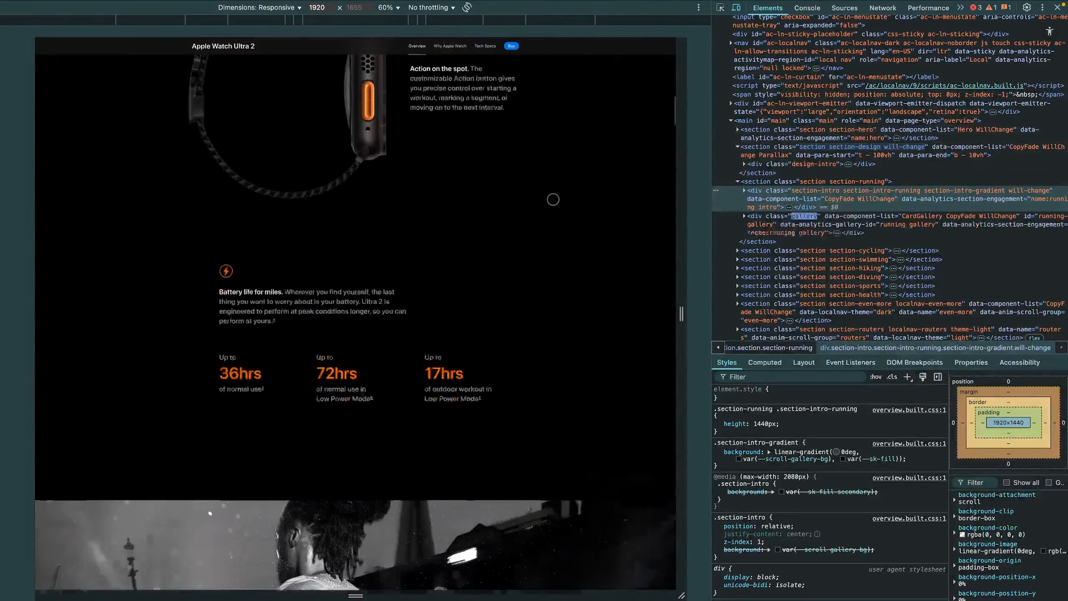
pyautogui.scroll(6, 552, 199)
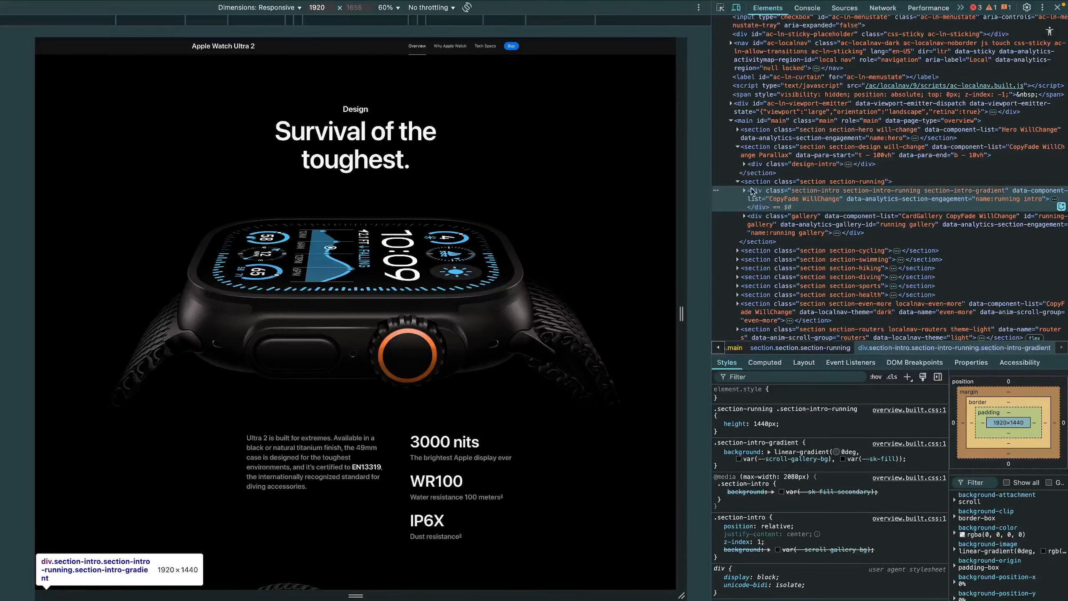
pyautogui.click(761, 182)
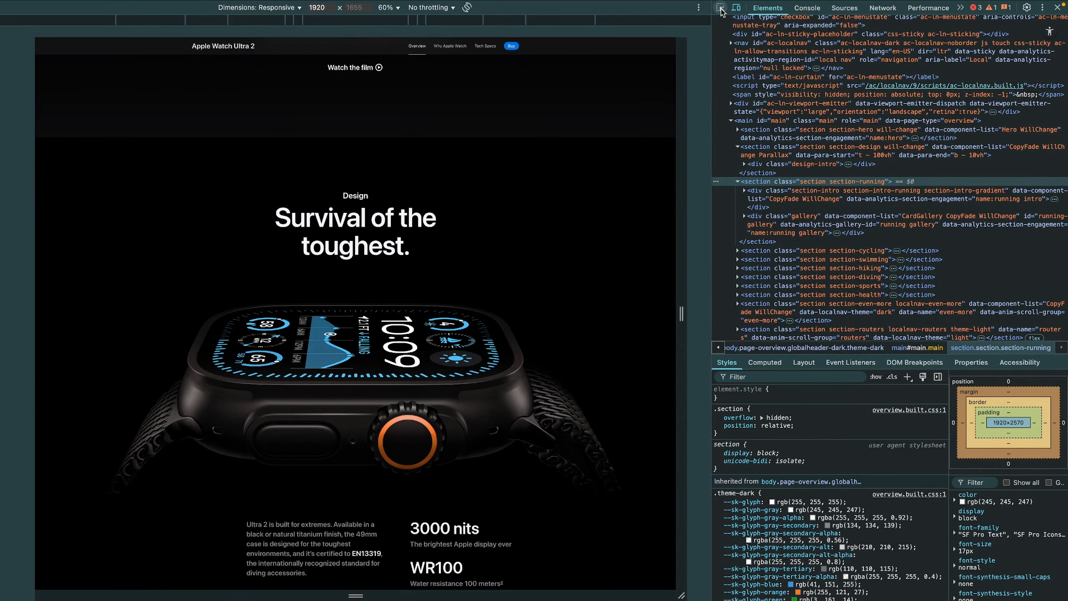
# Step: Inspect the section-design element on the Apple page, collapse section-running in the markup, and examine how far the design-intro div extends
pyautogui.click(720, 9)
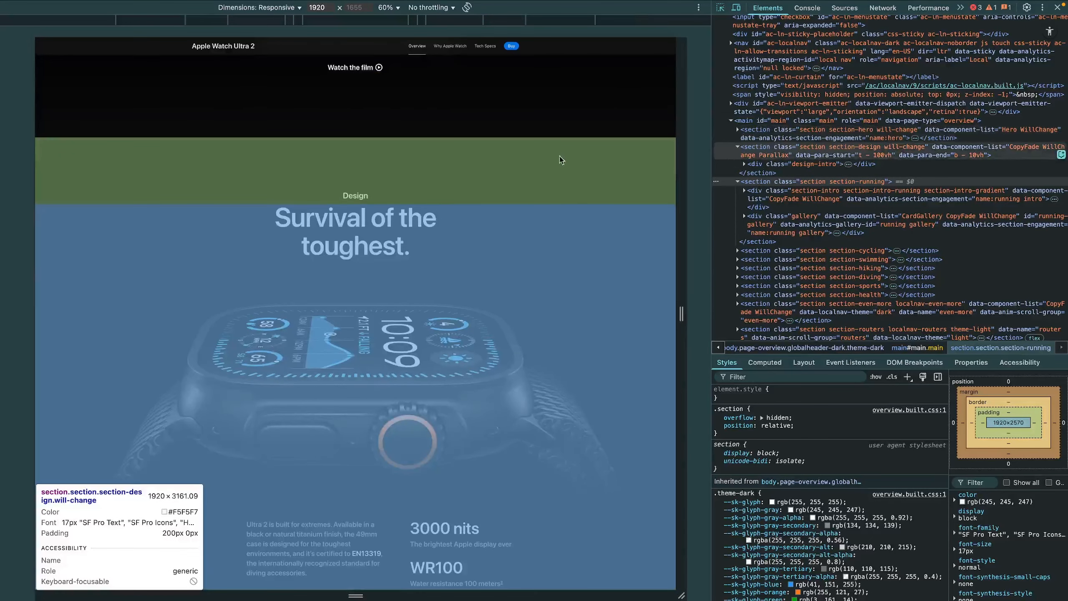
pyautogui.click(568, 155)
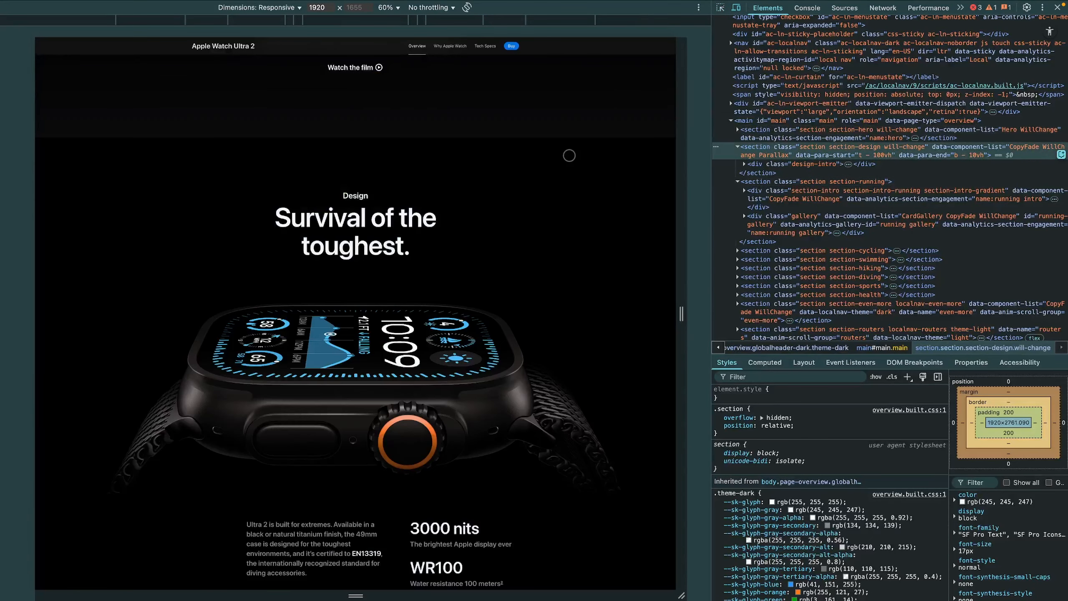
pyautogui.click(737, 182)
pyautogui.click(756, 148)
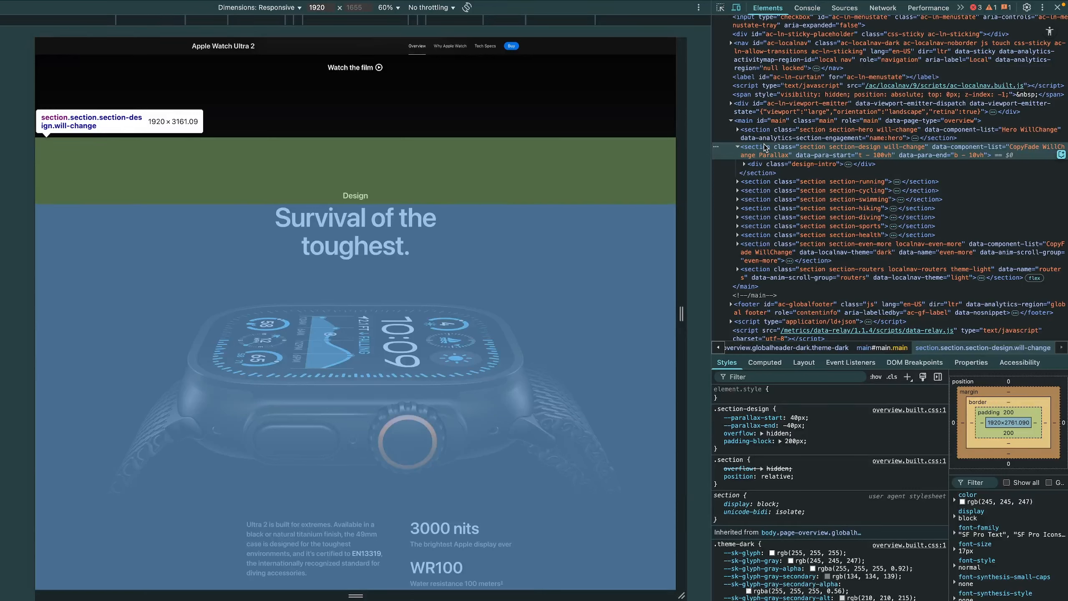
pyautogui.click(769, 165)
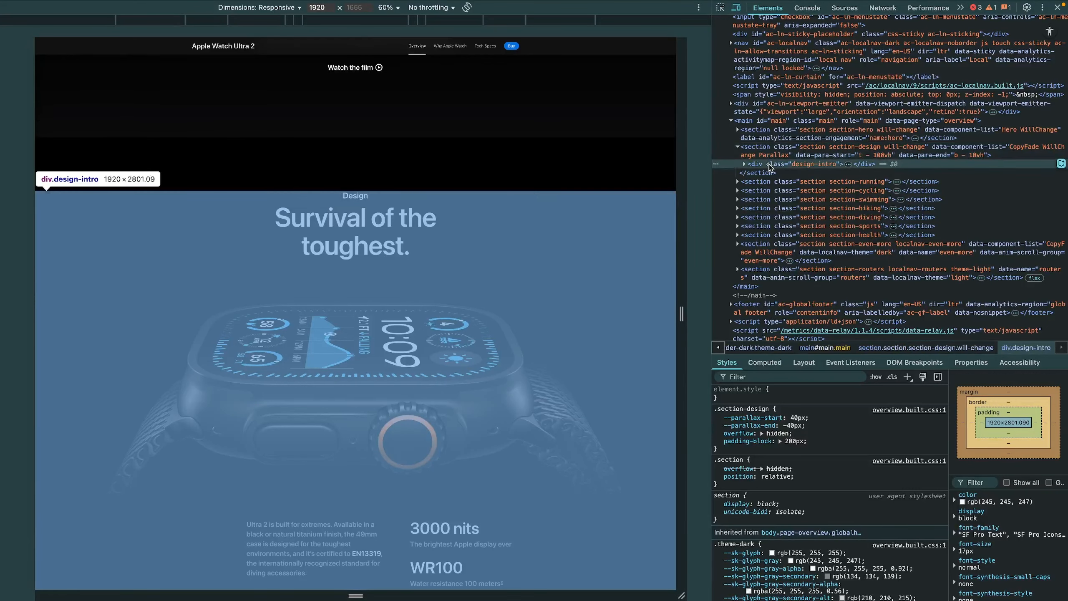
pyautogui.scroll(-10, 554, 327)
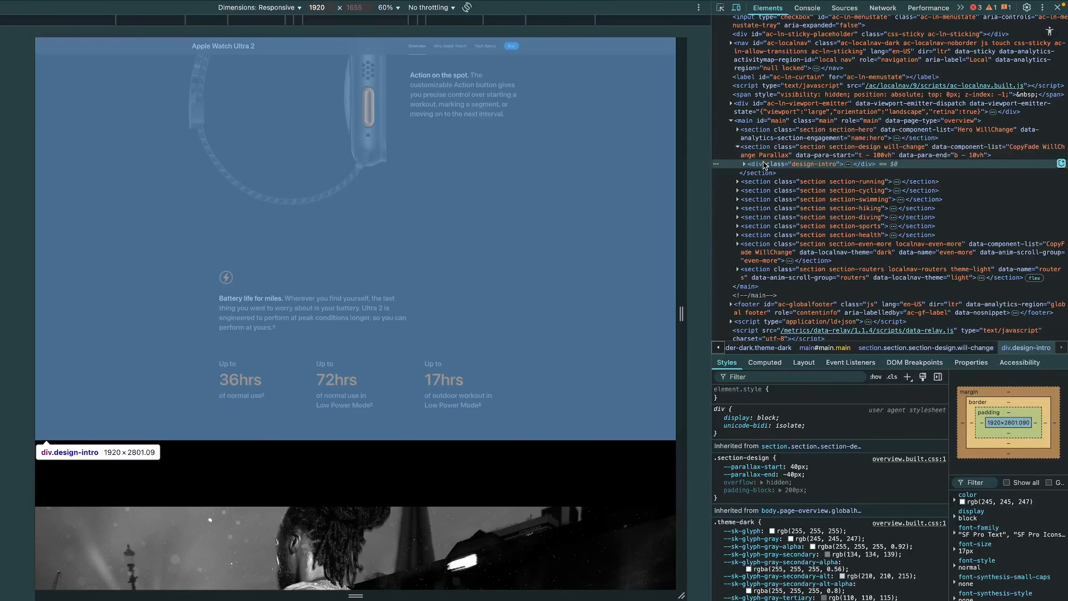
# Step: Expand the design-intro div and examine its two section-content divs, including the build-quality block inside the second one
pyautogui.click(744, 164)
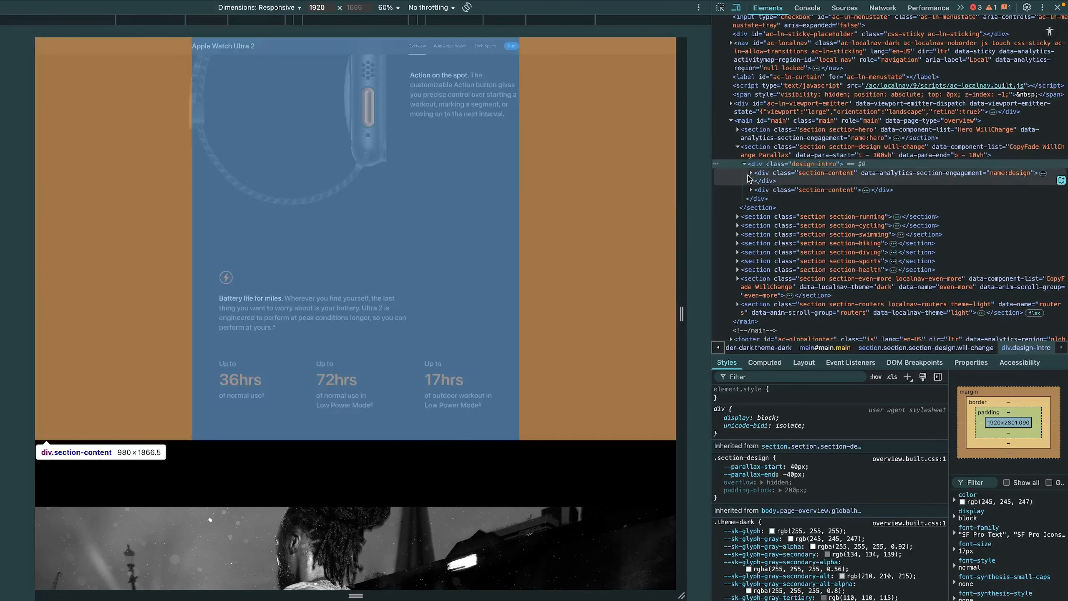
pyautogui.scroll(5, 593, 208)
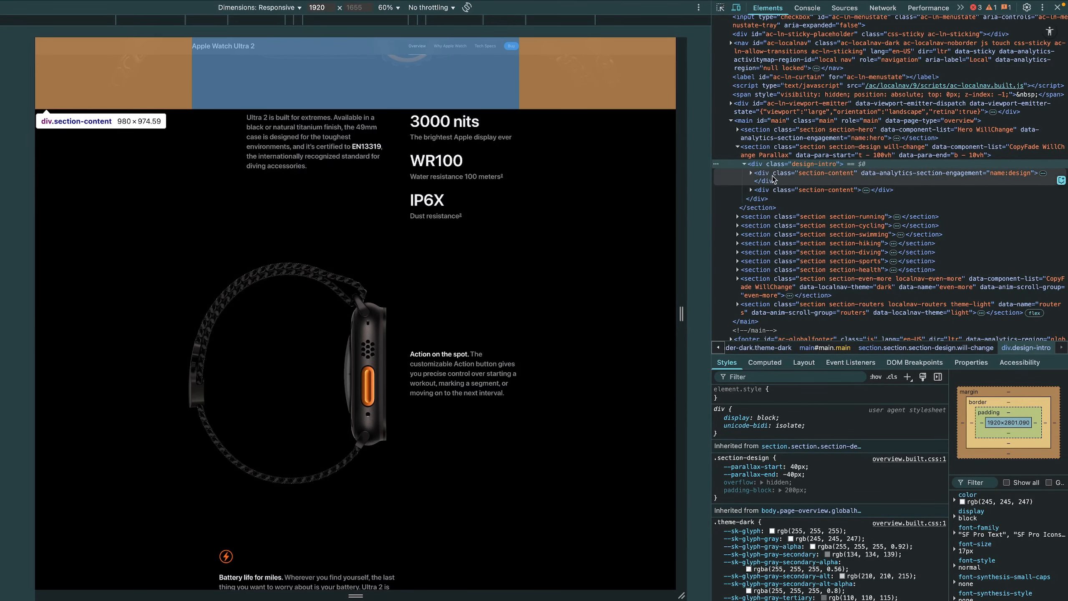
pyautogui.click(773, 178)
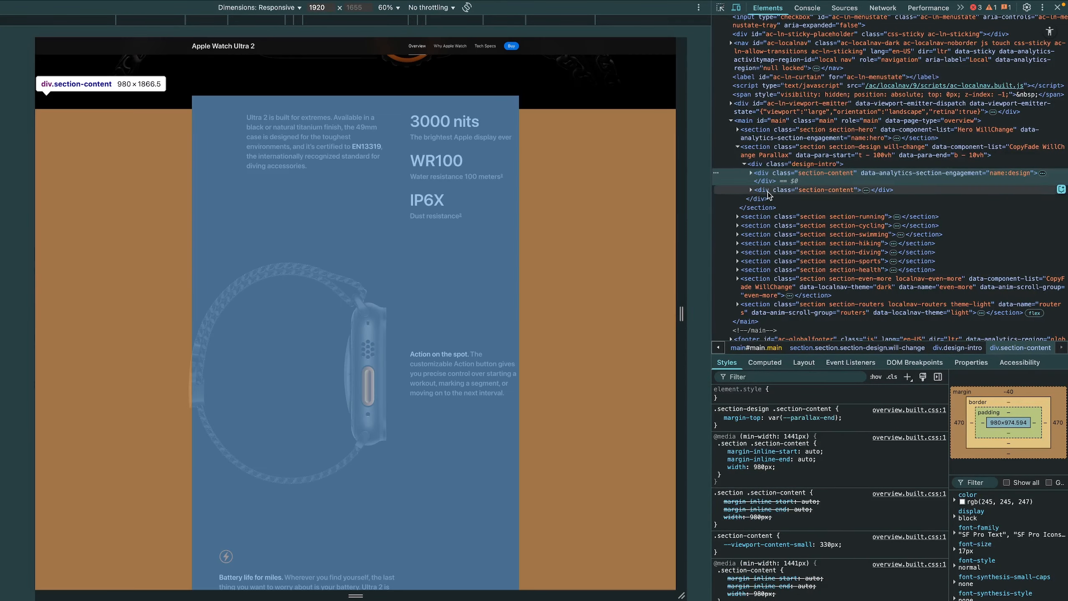
pyautogui.click(768, 191)
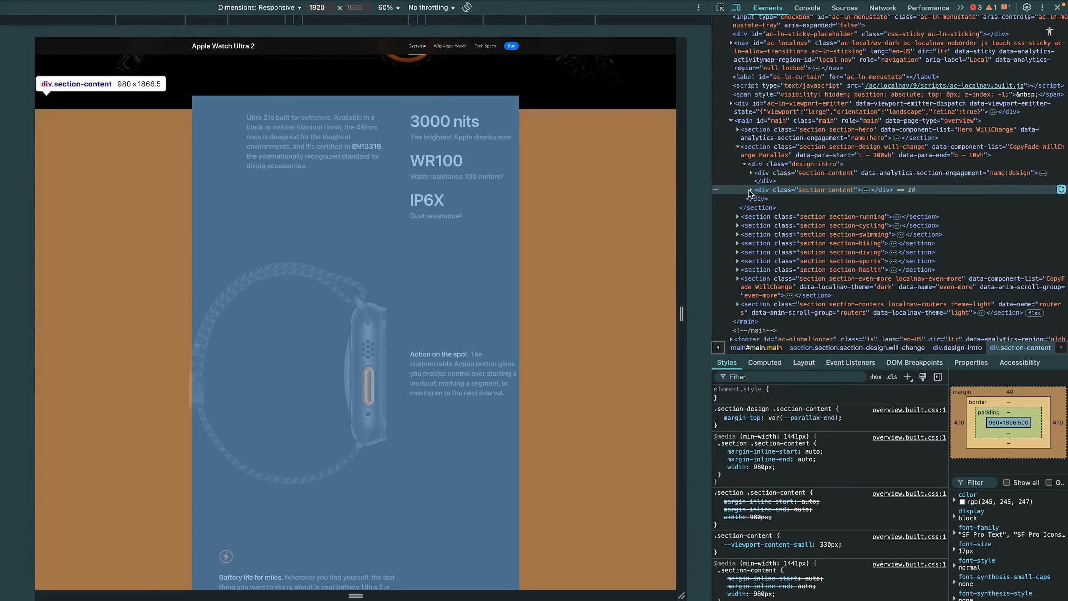
pyautogui.click(750, 190)
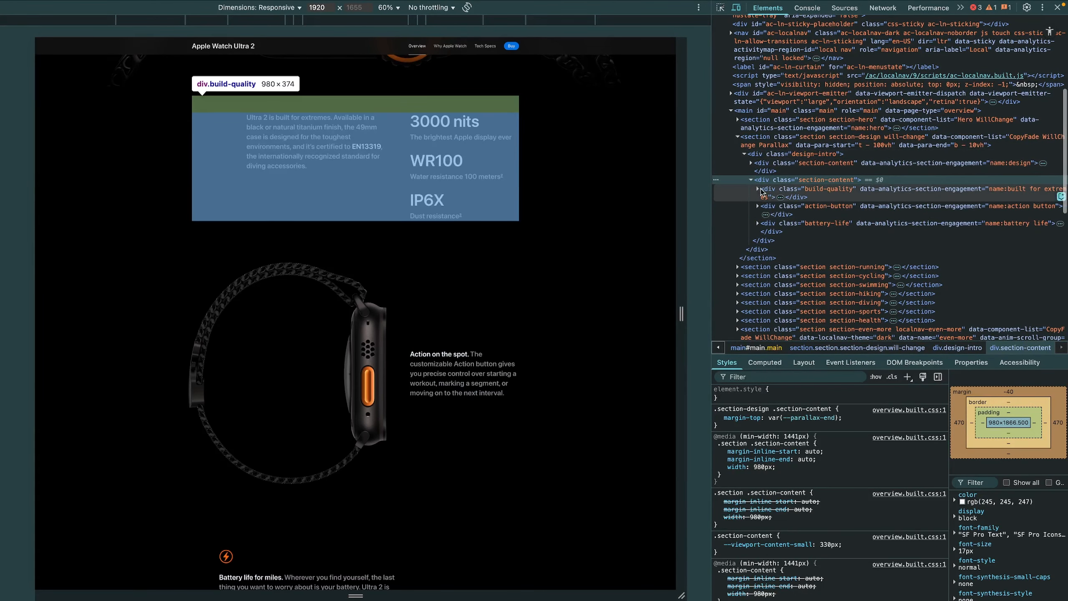
pyautogui.click(761, 190)
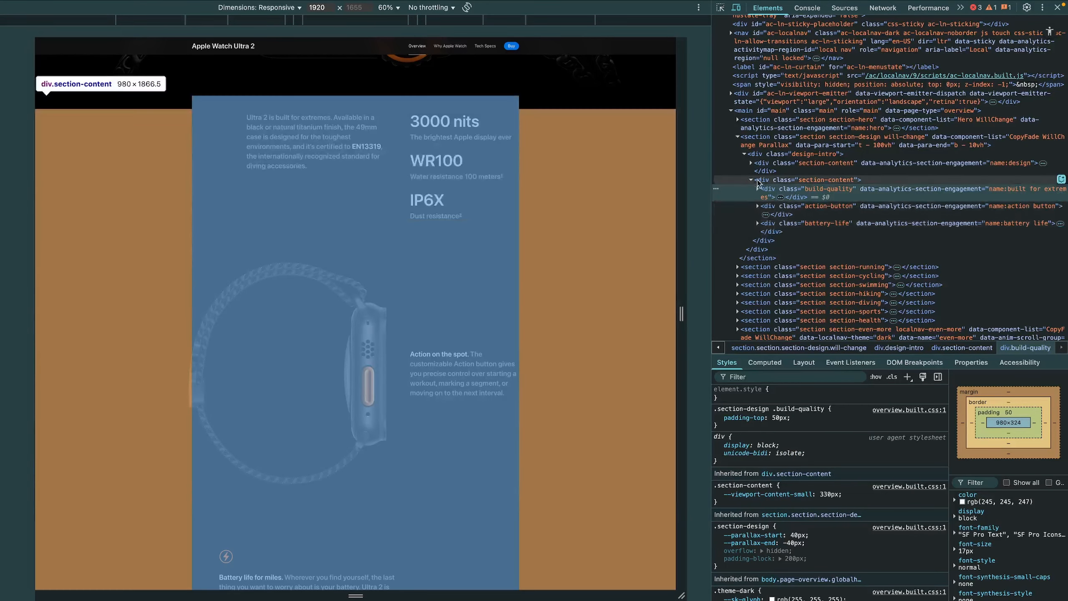
pyautogui.click(755, 182)
pyautogui.click(752, 181)
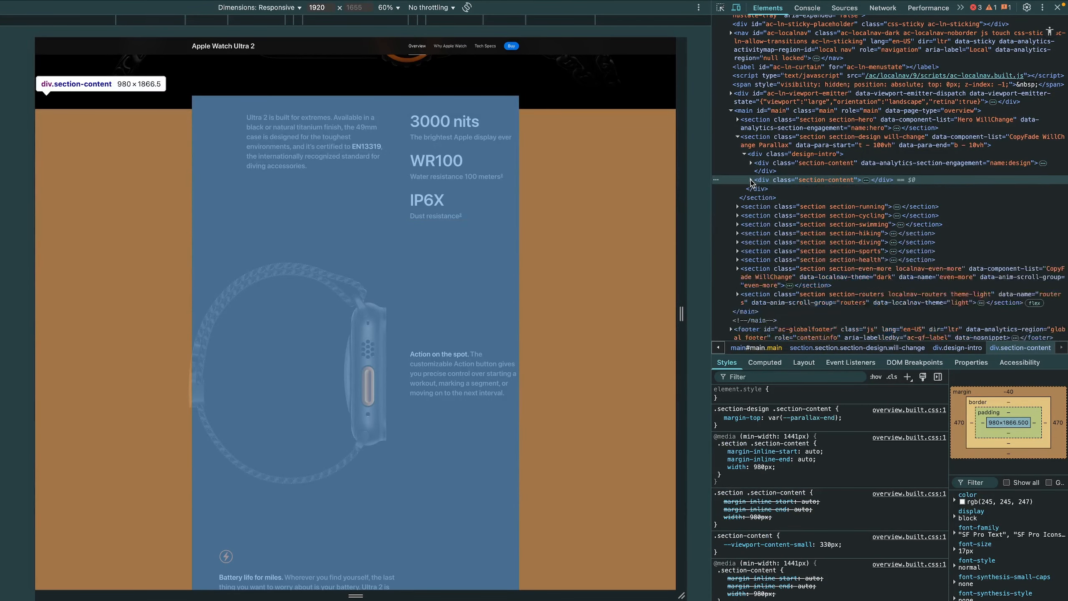
# Step: Compare the first section-content div and its design-intro parent with the Design headline and watch image area of the page
pyautogui.click(764, 170)
pyautogui.scroll(8, 610, 191)
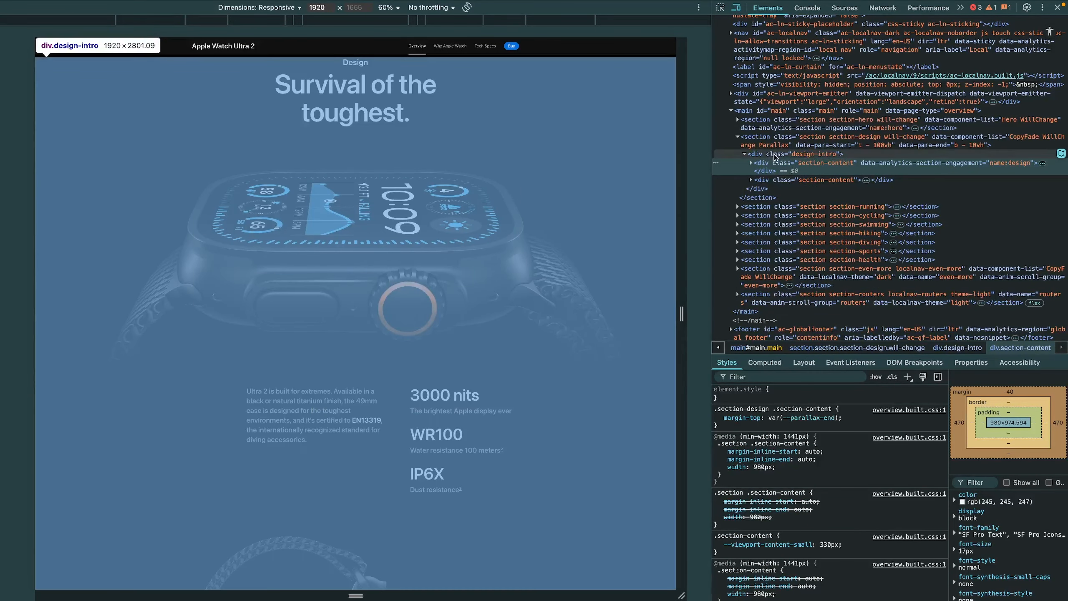
pyautogui.click(790, 154)
pyautogui.scroll(1, 791, 160)
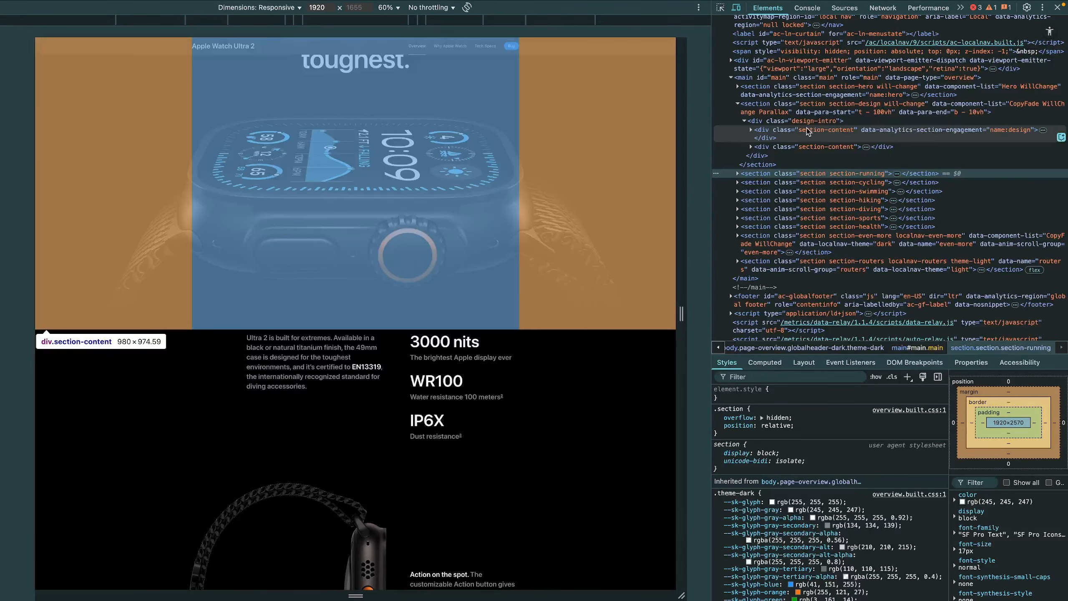
pyautogui.click(807, 130)
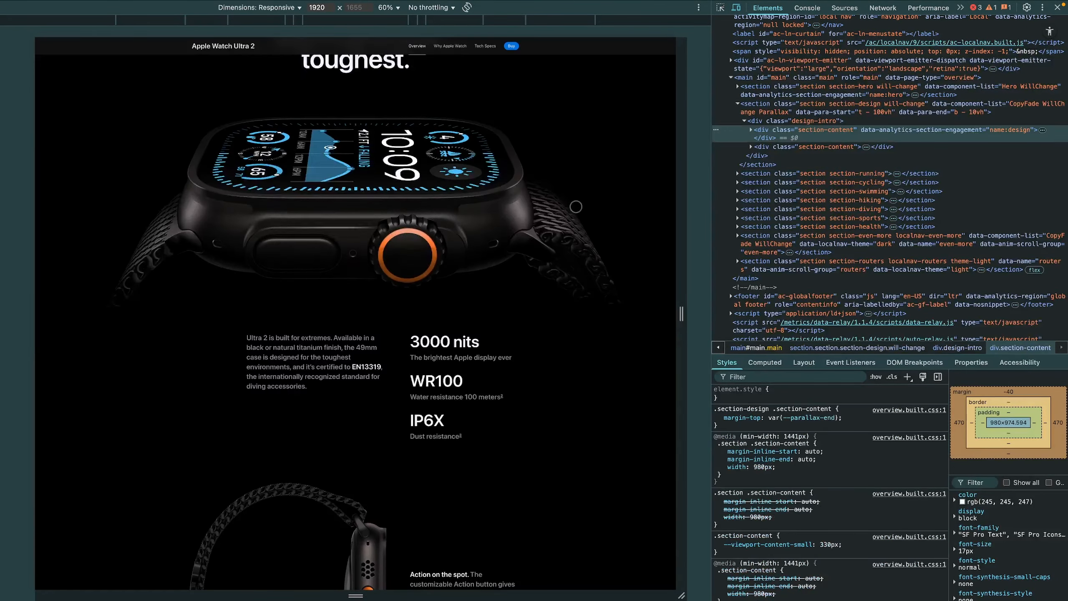
pyautogui.scroll(5, 576, 207)
pyautogui.scroll(2, 576, 206)
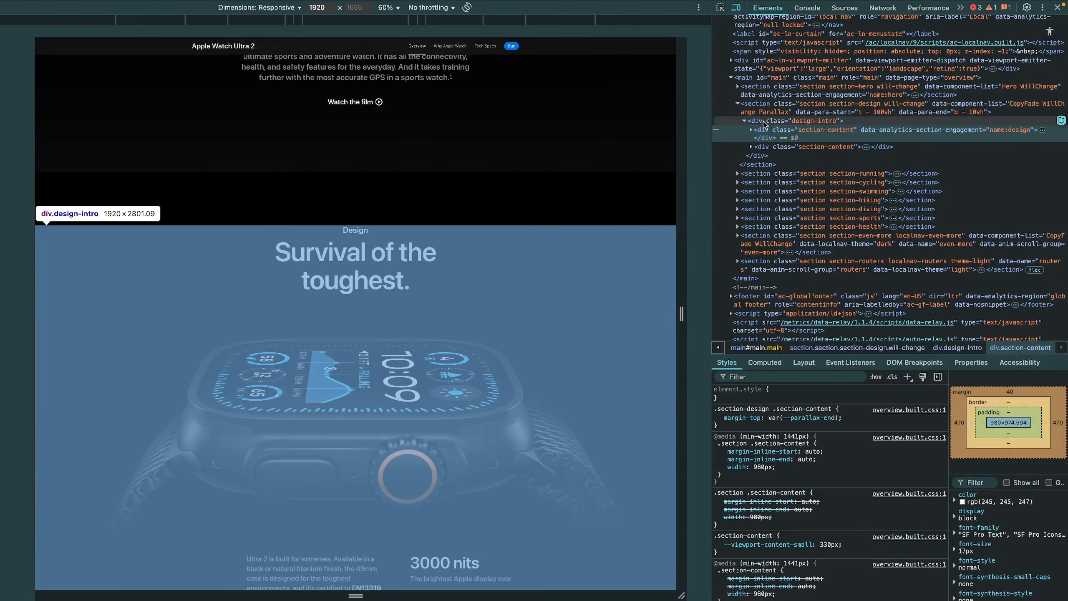
# Step: Expand the first section-content div down to the Design h2 heading and examine its typography-eyebrow styles
pyautogui.click(744, 121)
pyautogui.click(790, 107)
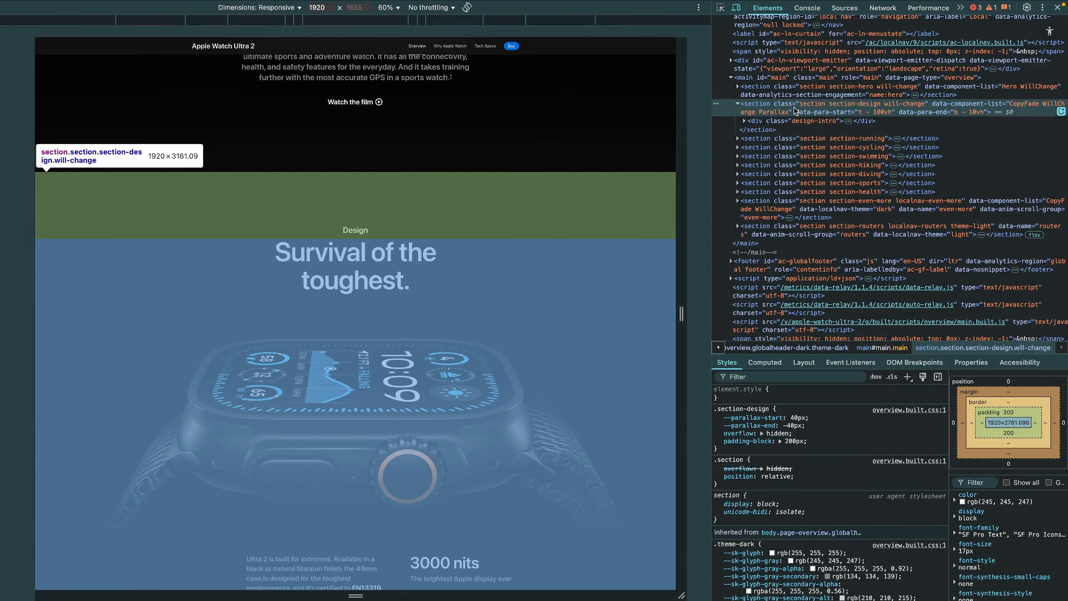
pyautogui.click(744, 120)
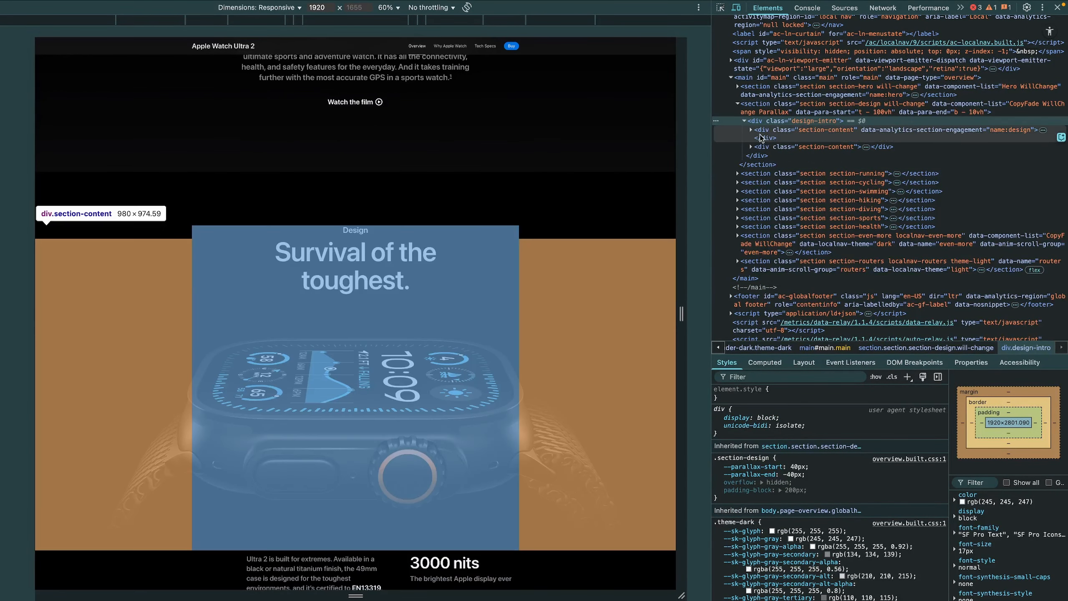
pyautogui.click(750, 130)
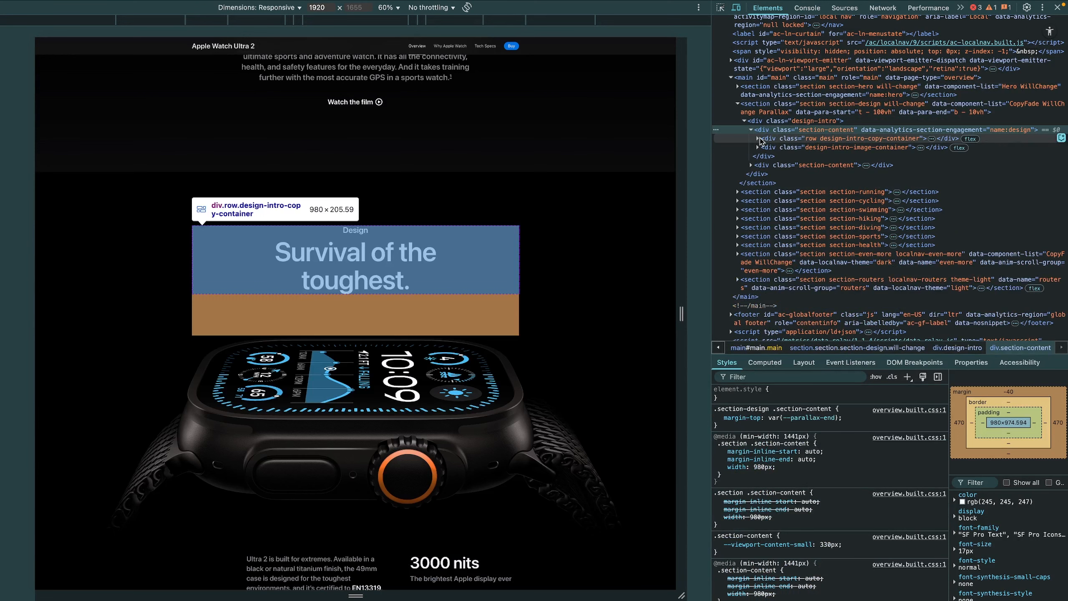
pyautogui.click(759, 139)
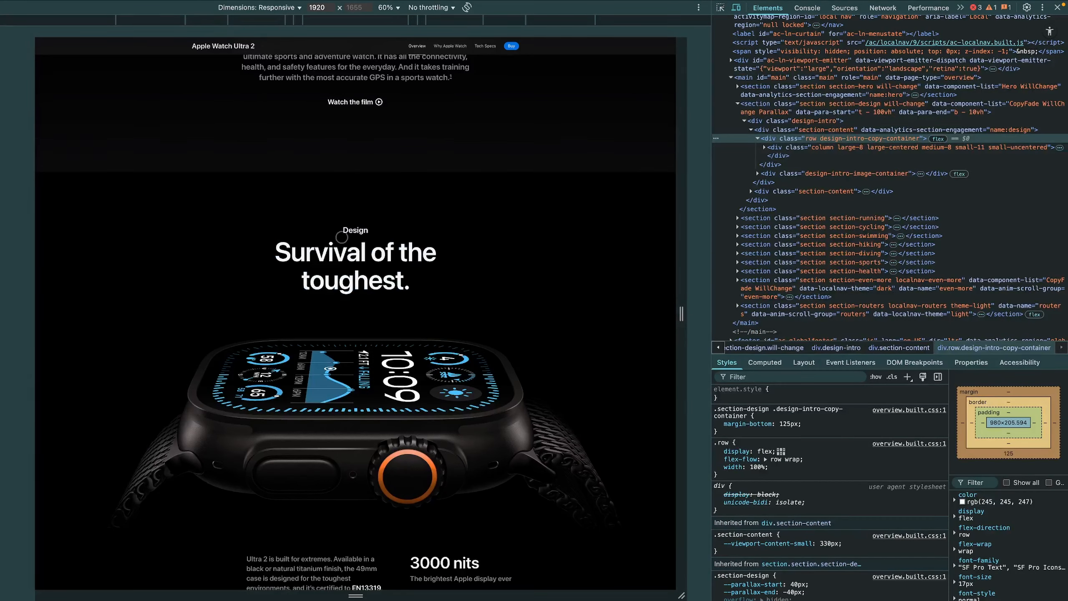
pyautogui.click(764, 148)
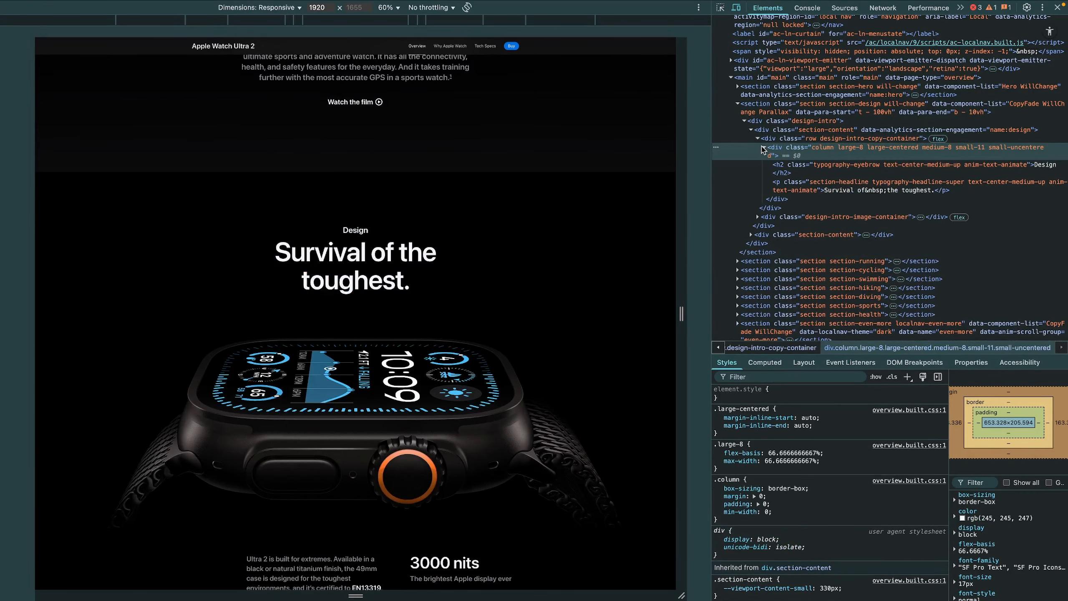
pyautogui.click(794, 168)
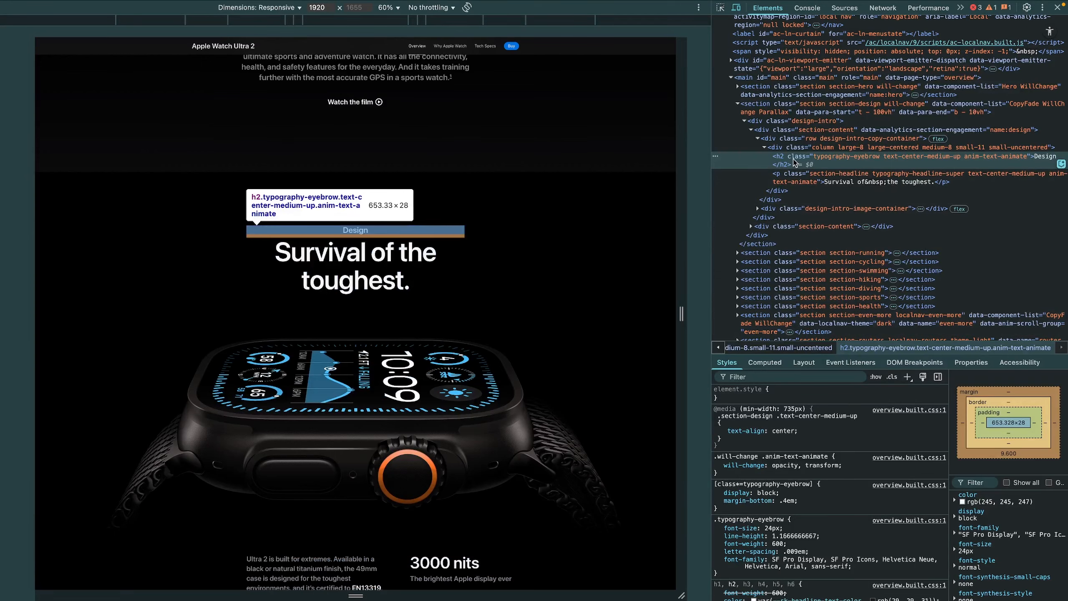
pyautogui.scroll(-5, 780, 427)
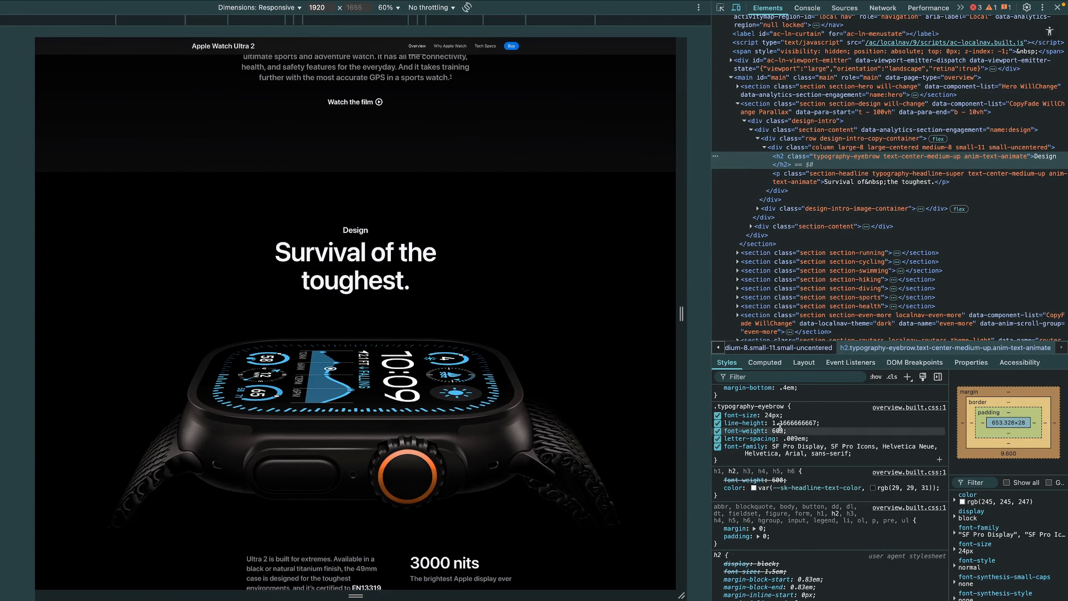
# Step: Switch to Figma and add a text layer reading "Design" near the middle of the Desktop frame
pyautogui.hotkey('ctrl', 'Left')
pyautogui.hscroll(-4, 427, 265)
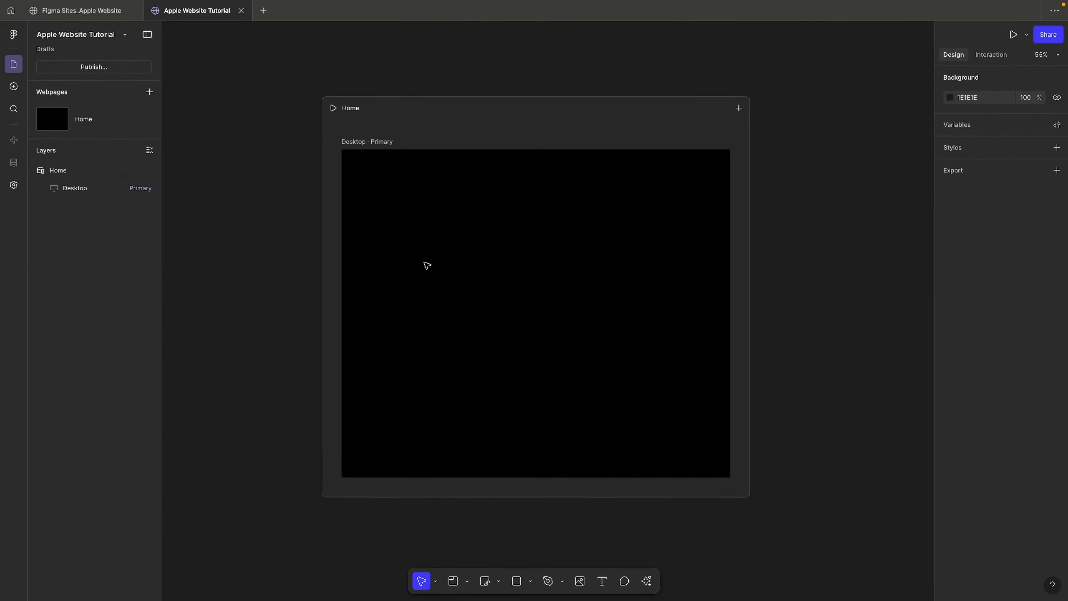
pyautogui.click(471, 260)
pyautogui.hotkey('shift', '0')
pyautogui.press('t')
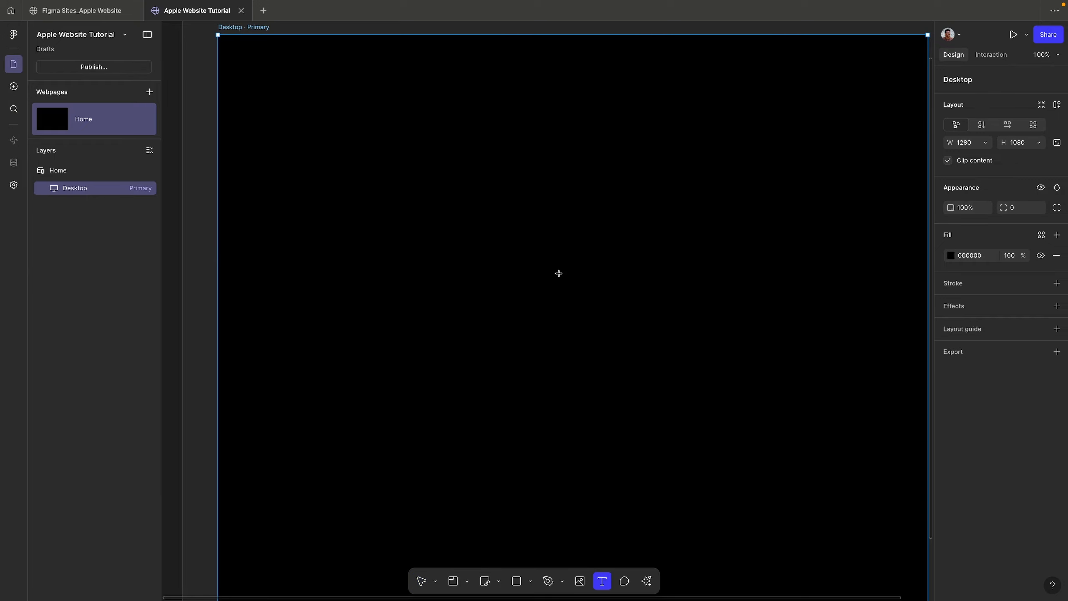
pyautogui.click(528, 273)
pyautogui.write('DFe')
pyautogui.write('si')
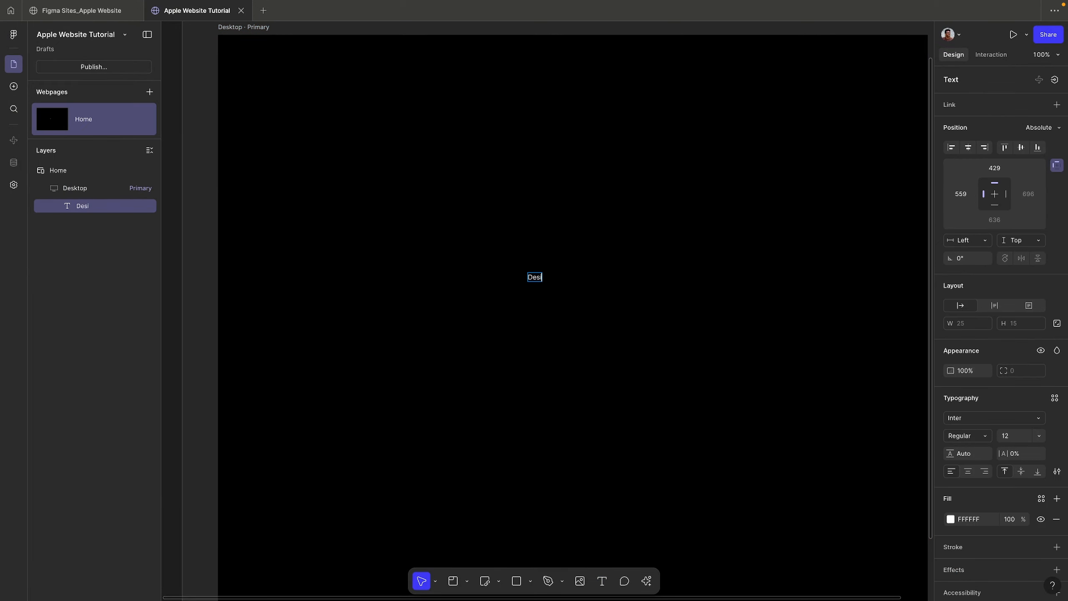
pyautogui.write('gn')
pyautogui.press('Escape')
# Step: Check the heading's font family in the browser, then set the Design text in Figma to SF Pro Display at size 24
pyautogui.hotkey('ctrl', 'Right')
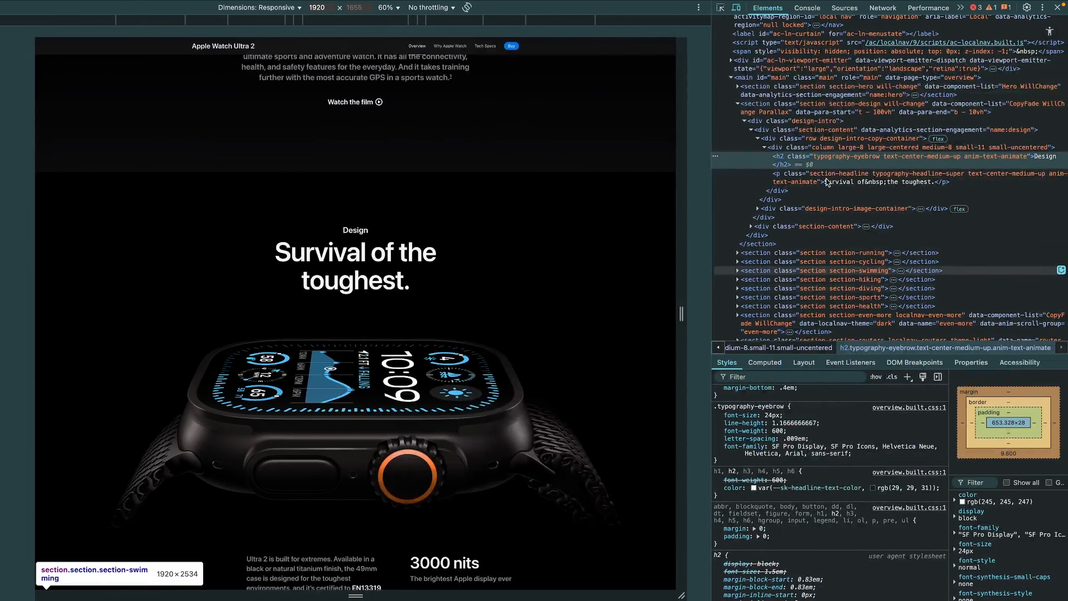
pyautogui.moveTo(731, 414)
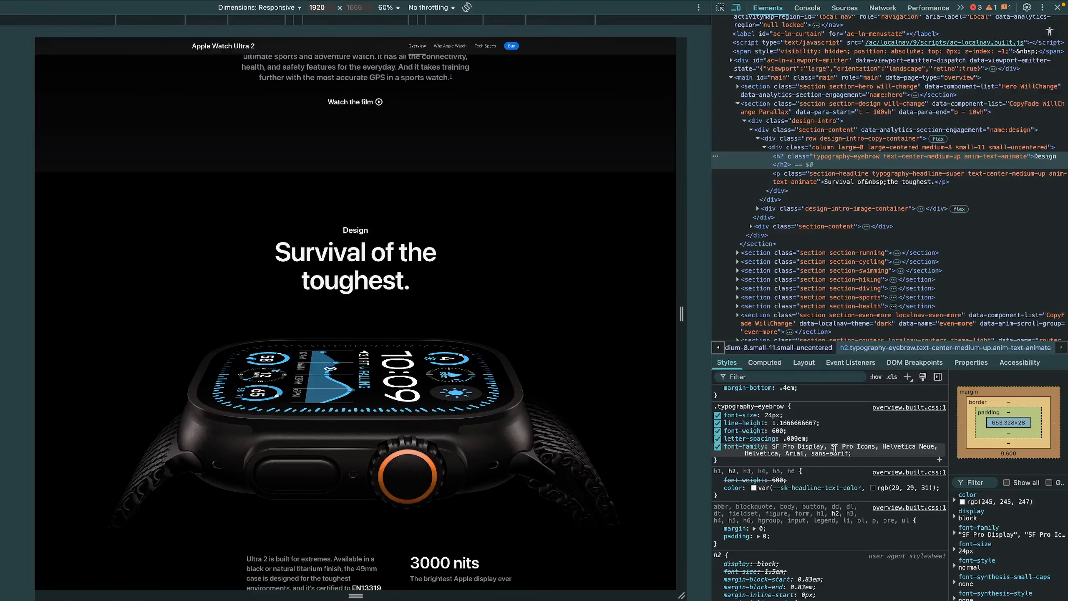
pyautogui.hotkey('ctrl', 'Left')
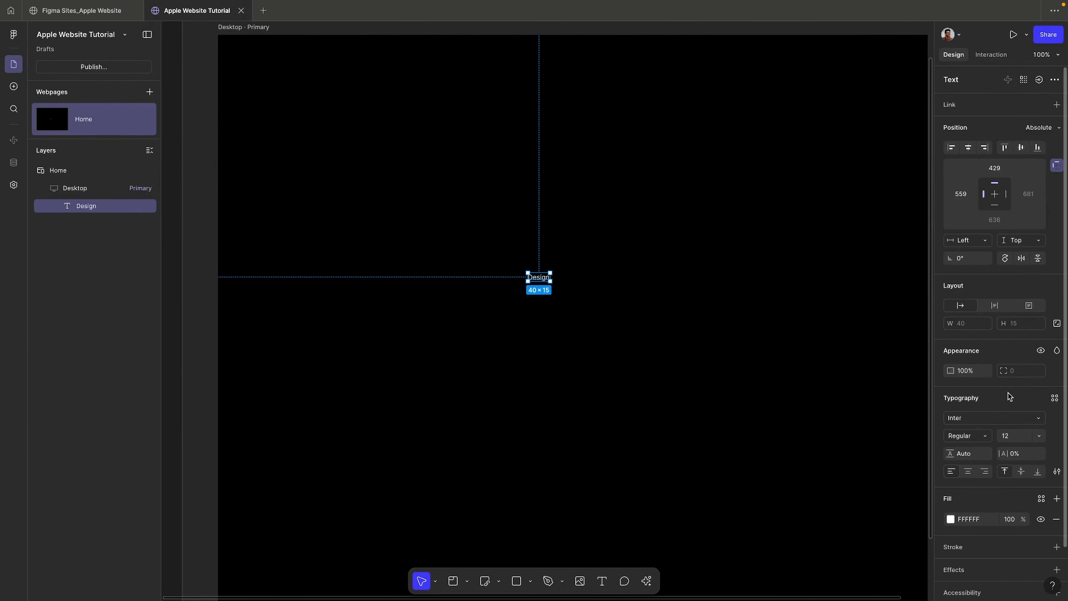
pyautogui.click(984, 418)
pyautogui.write('sf r')
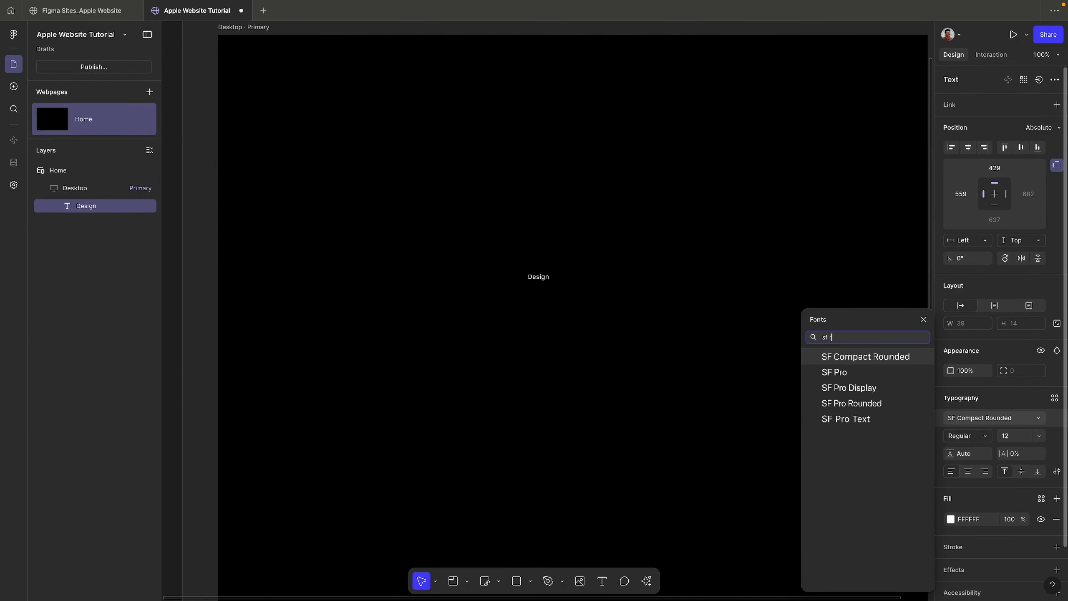
pyautogui.press('Down')
pyautogui.press('Down')
pyautogui.press('Return')
pyautogui.click(1015, 436)
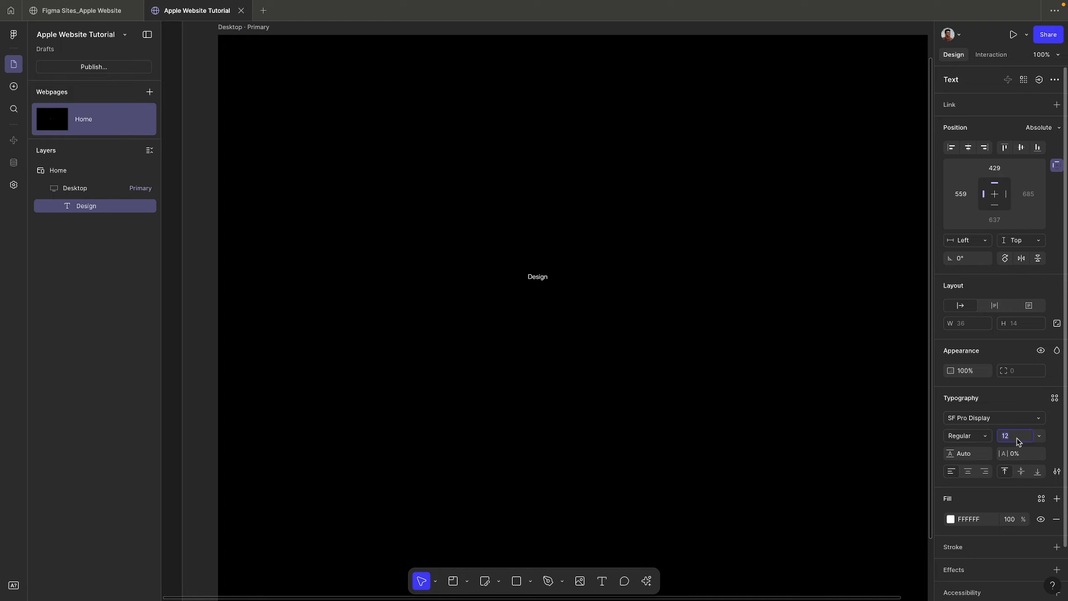
pyautogui.write('24')
pyautogui.press('Return')
# Step: Check the heading's line height in the browser, then set the Design text's line height in Figma to 28
pyautogui.hotkey('ctrl', 'Right')
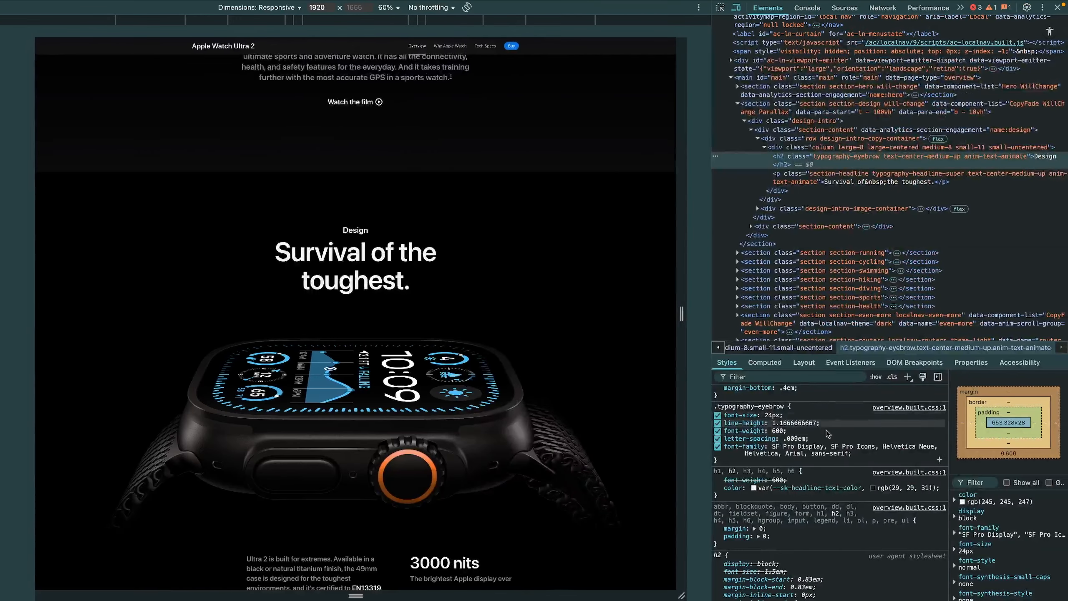
pyautogui.hotkey('ctrl', 'Left')
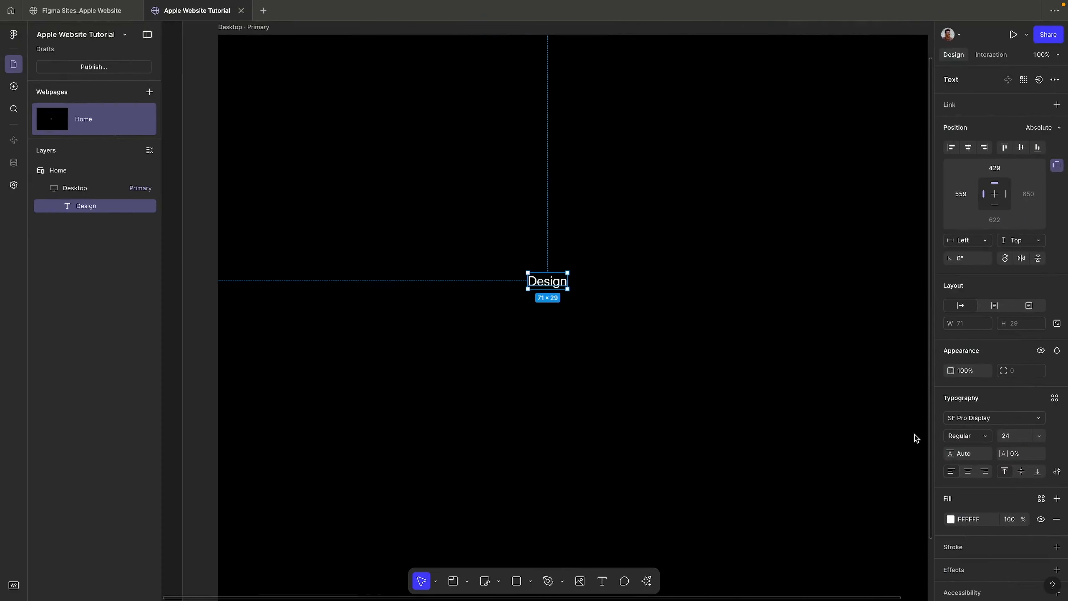
pyautogui.click(969, 455)
pyautogui.write('24*1.16')
pyautogui.press('Return')
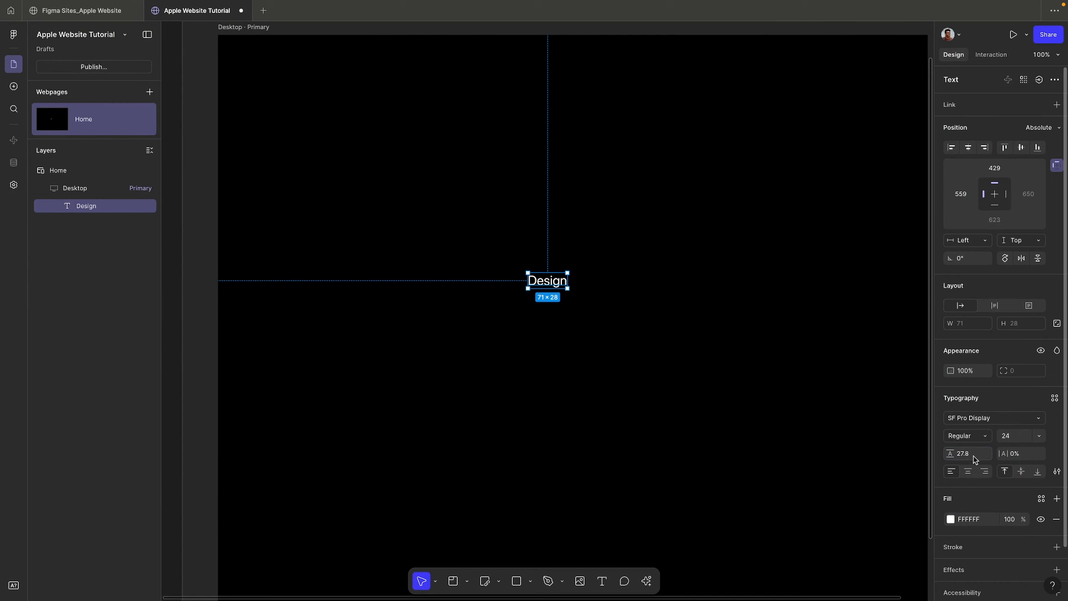
pyautogui.write('28')
pyautogui.press('Return')
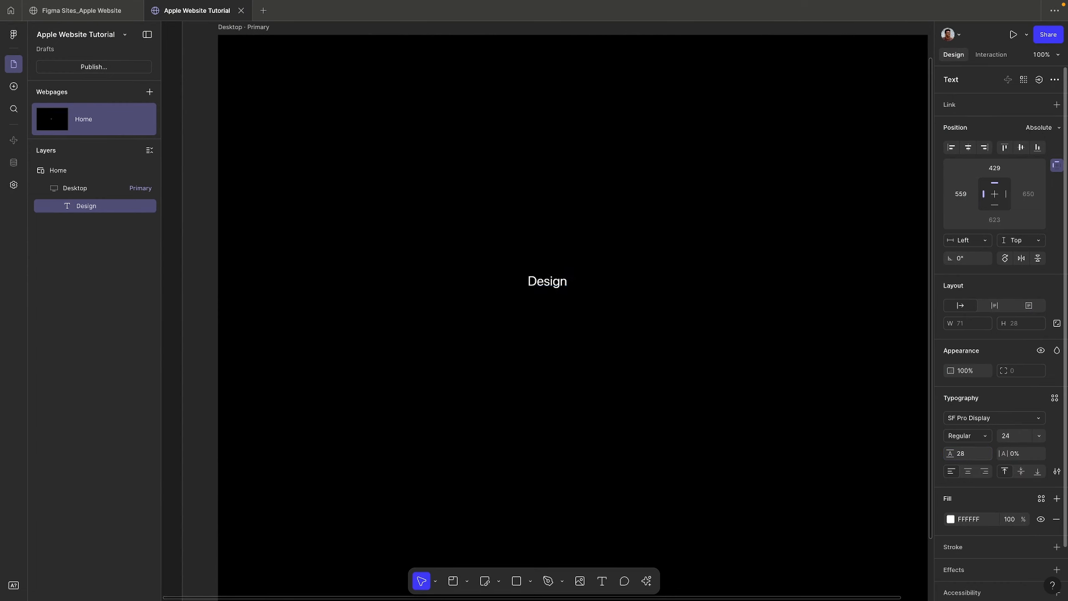
# Step: Set the Design text's font weight to Semibold, and check the heading's letter spacing in the browser
pyautogui.click(981, 437)
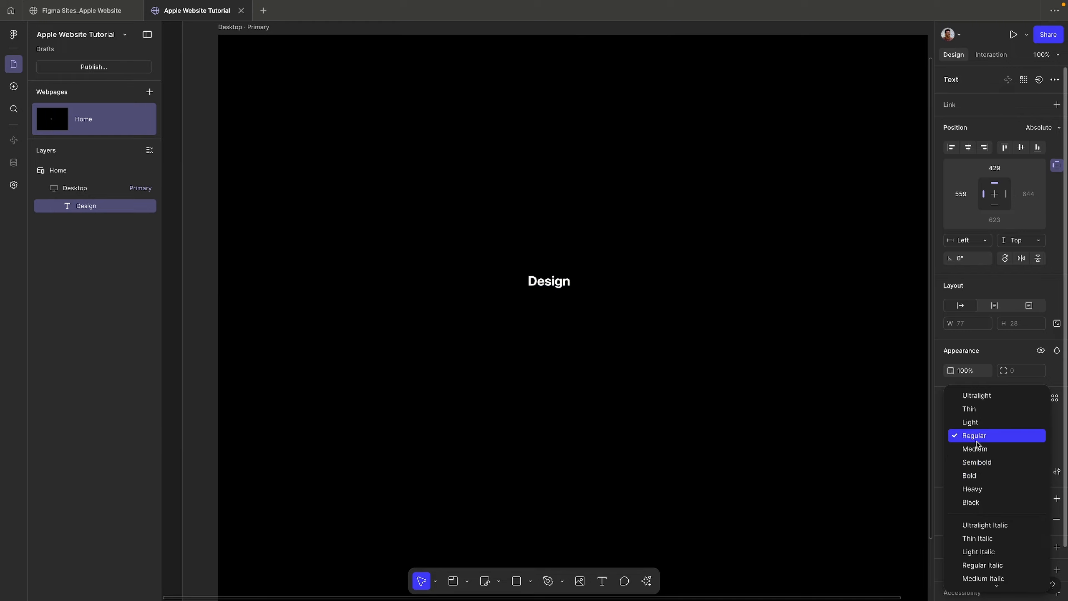
pyautogui.click(988, 463)
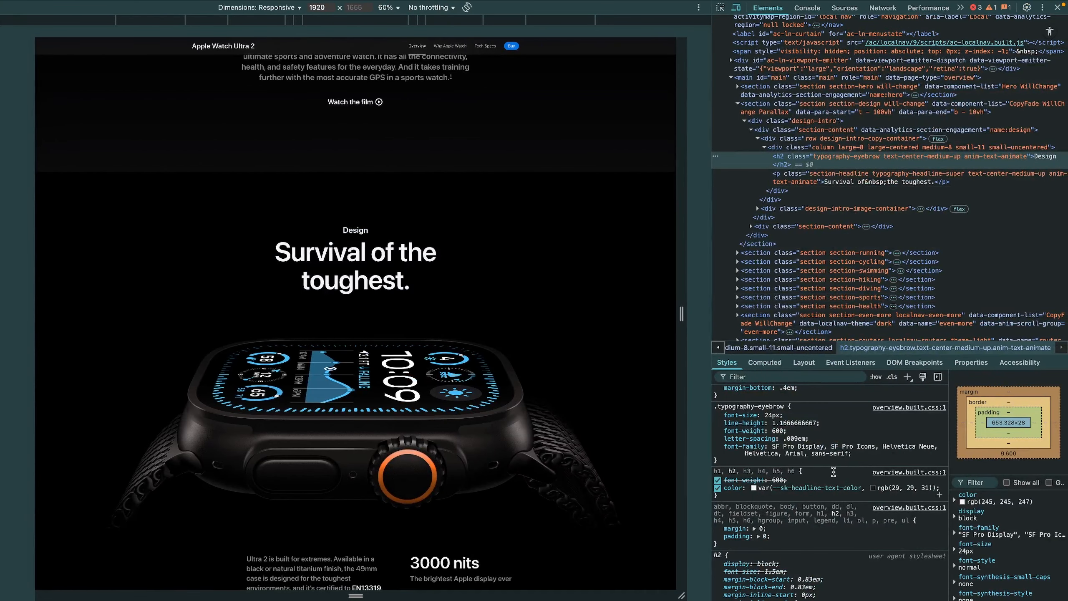
pyautogui.moveTo(792, 438)
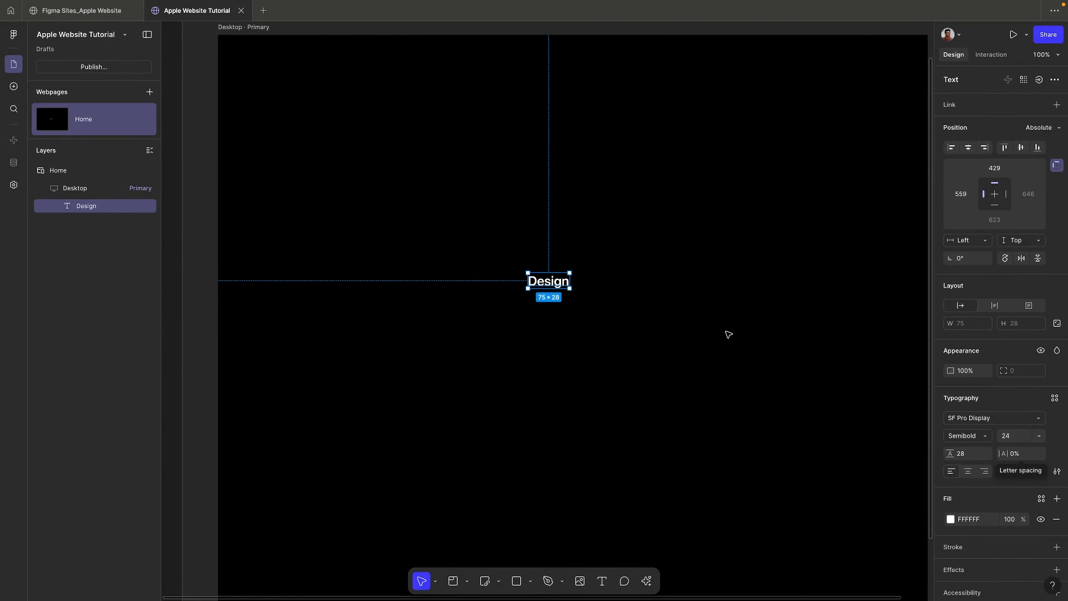
# Step: Move the Design text up to about 173 from the frame's top edge and duplicate it directly below at about 303
pyautogui.scroll(-5, 728, 334)
pyautogui.scroll(5, 440, 307)
pyautogui.moveTo(440, 307); pyautogui.dragTo(446, 221)
pyautogui.keyDown('alt'); pyautogui.moveTo(442, 185); pyautogui.dragTo(441, 247); pyautogui.keyUp('alt')
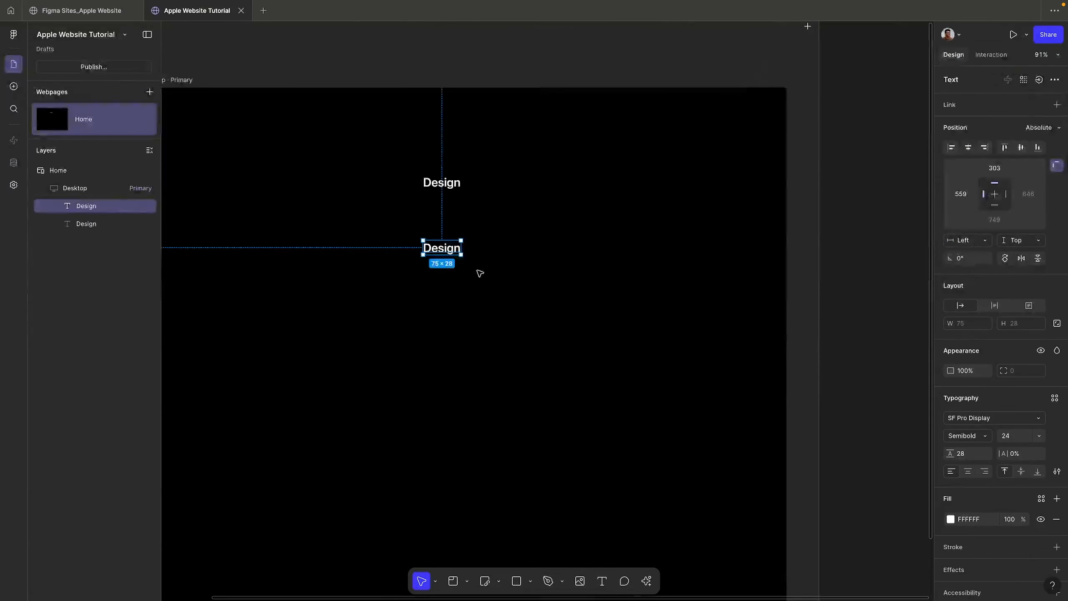
# Step: Change the duplicated text to read "Survival of the Toughest"
pyautogui.doubleClick(441, 248)
pyautogui.write('Su')
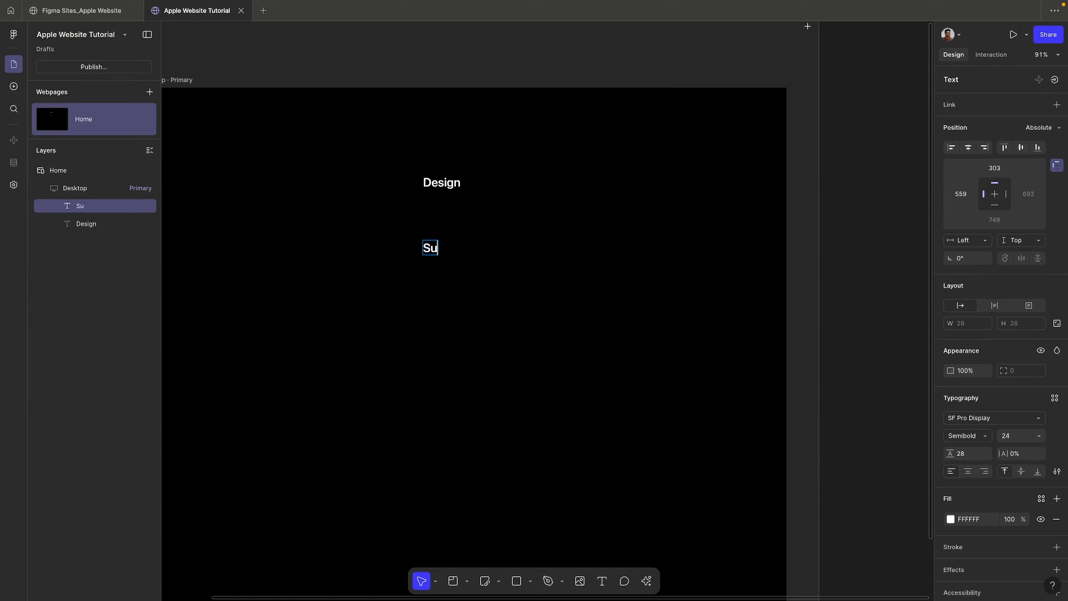
pyautogui.write('rvival of the ')
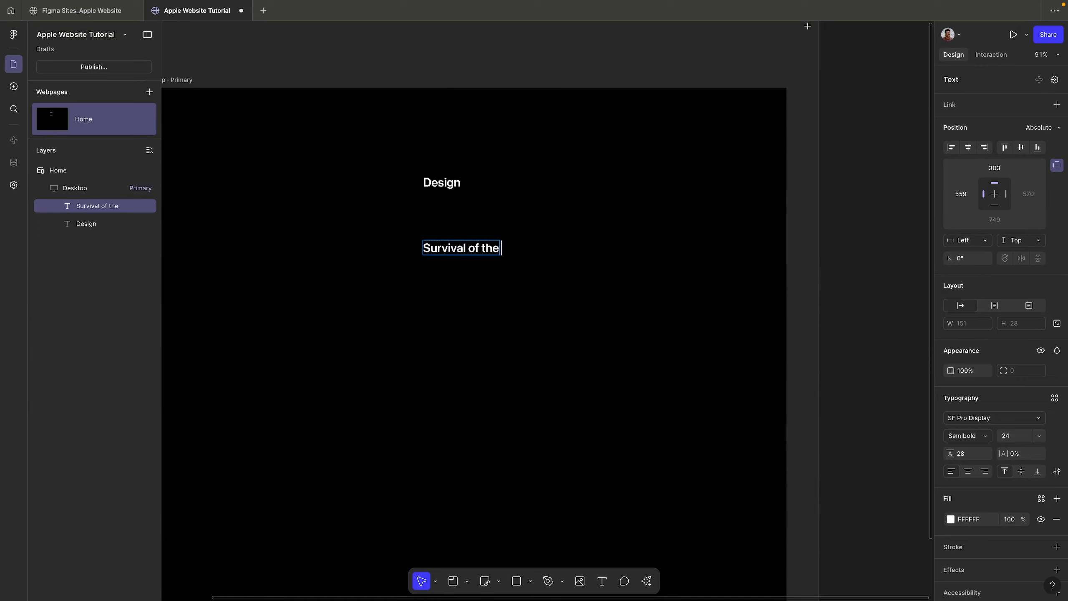
pyautogui.write('Touches')
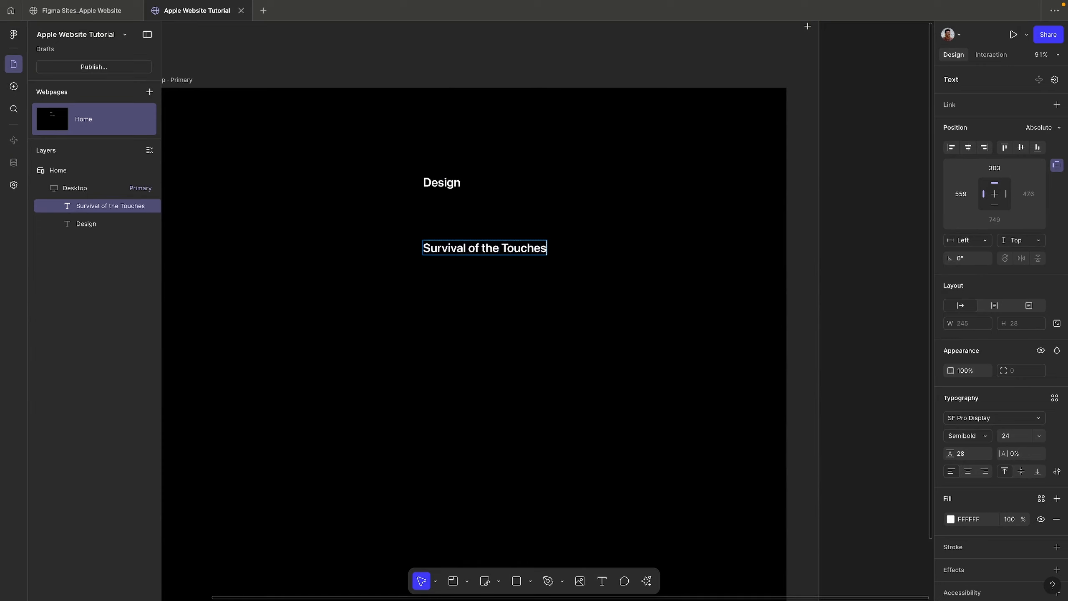
pyautogui.press('BackSpace')
pyautogui.press('BackSpace')
pyautogui.press('BackSpace')
pyautogui.press('BackSpace')
pyautogui.write('h')
pyautogui.press('BackSpace')
pyautogui.press('BackSpace')
pyautogui.write('ghest')
pyautogui.hotkey('alt', 'shift', 'Left')
pyautogui.write('Toucg')
pyautogui.press('BackSpace')
pyautogui.press('BackSpace')
pyautogui.write('ghest')
pyautogui.press('Escape')
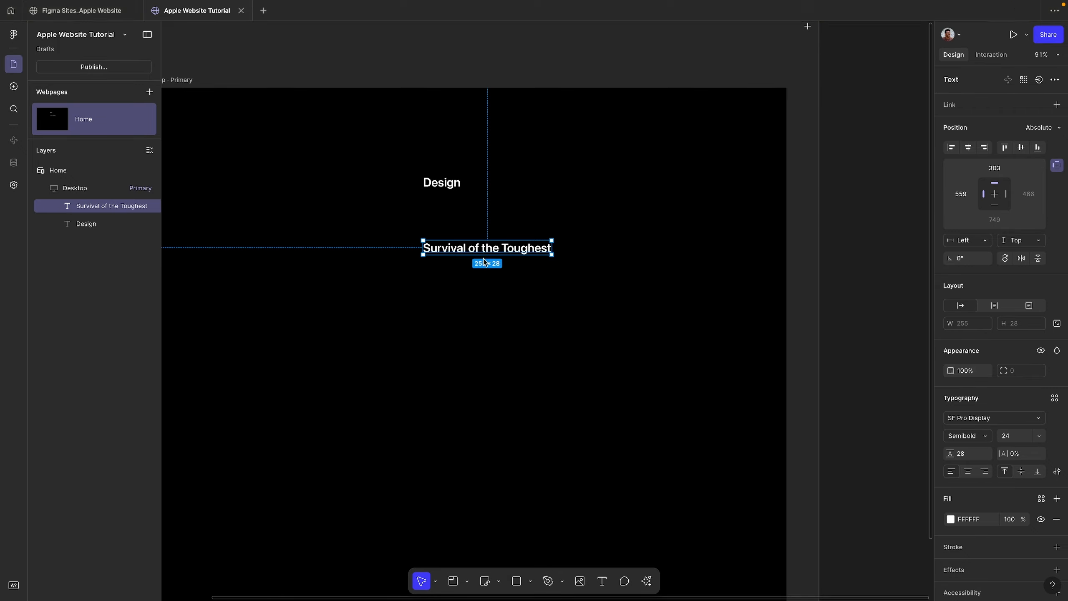
# Step: Check the headline paragraph's typography-headline-super styles in the browser, then set the Figma headline's size and line height to 80
pyautogui.press('super+Tab')
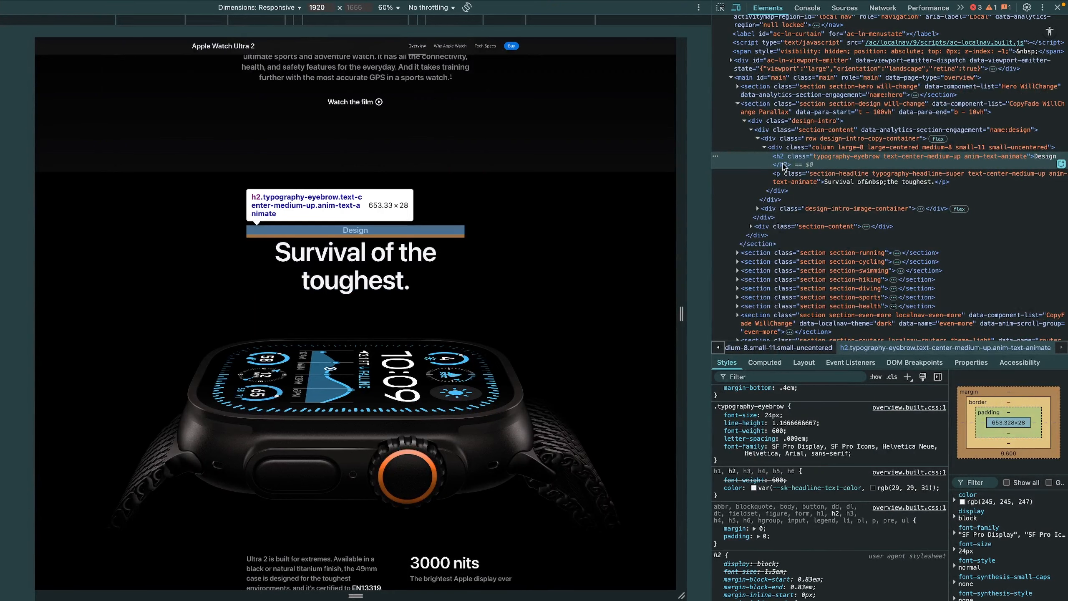
pyautogui.click(789, 176)
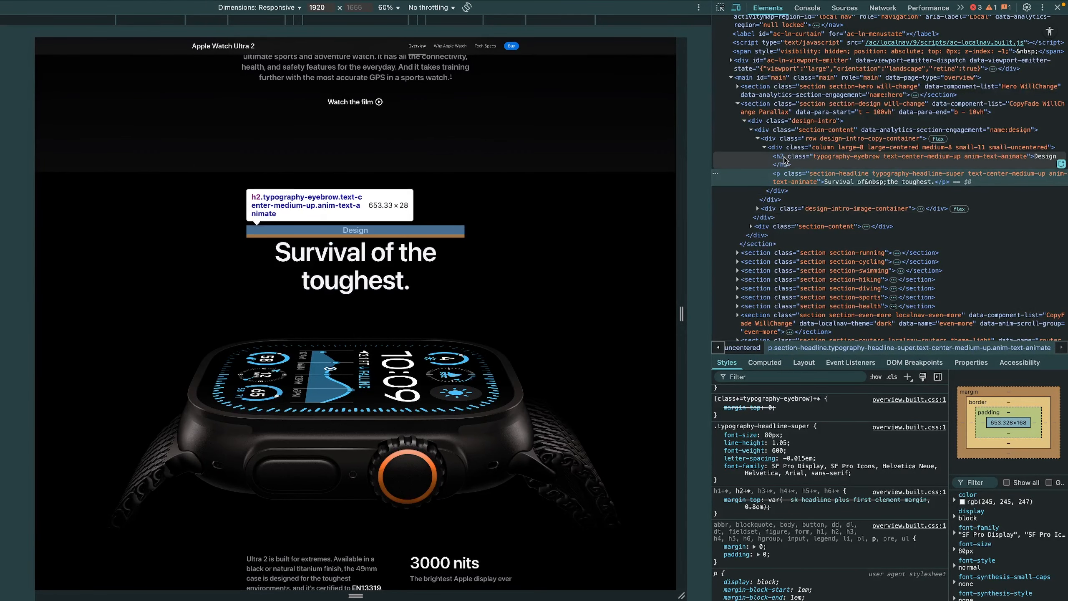
pyautogui.click(787, 161)
pyautogui.click(798, 180)
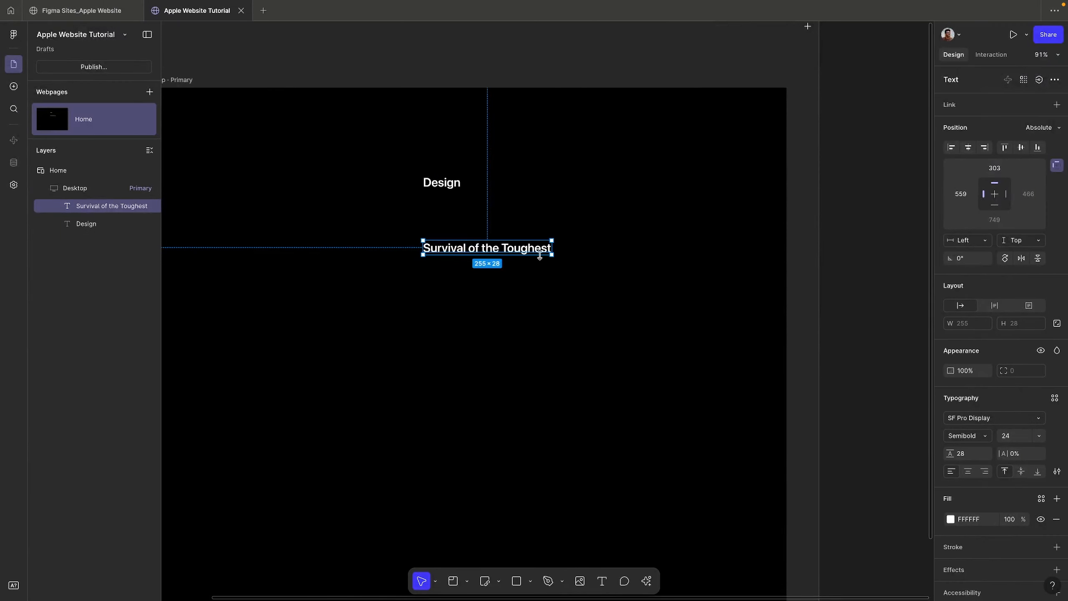
pyautogui.click(1007, 437)
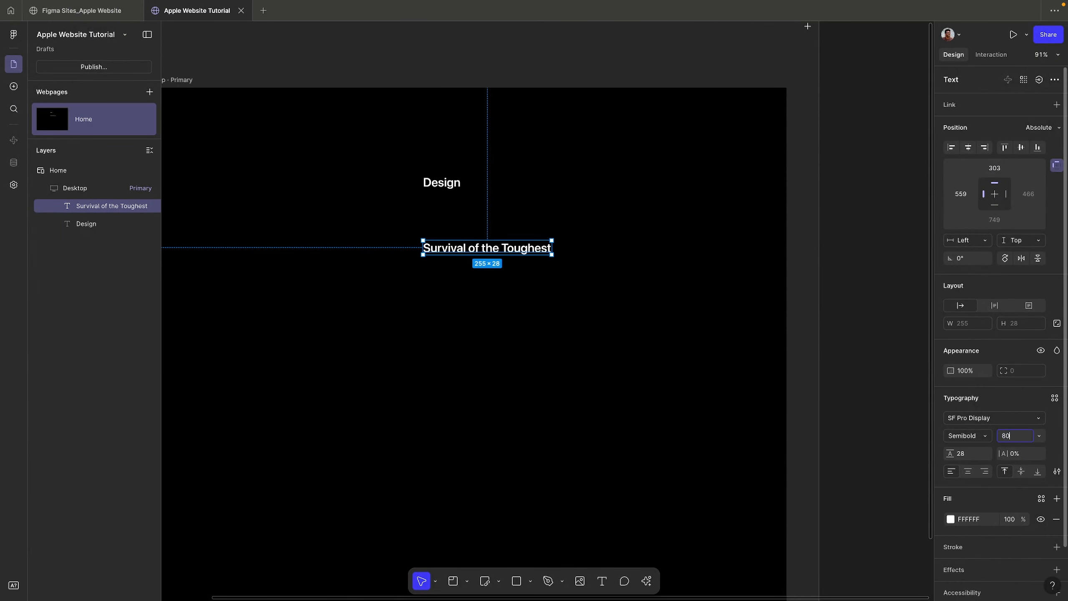
pyautogui.press('Return')
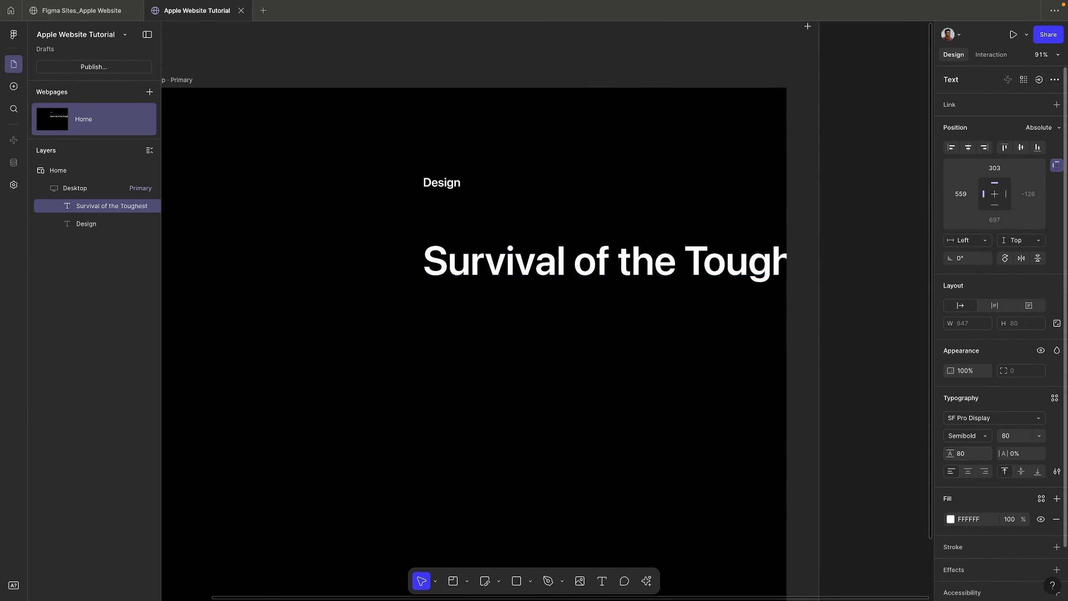
# Step: Move the headline beneath the Design text, to about 189 from the left and 247 from the top, and end it with a period
pyautogui.moveTo(752, 254); pyautogui.dragTo(565, 224)
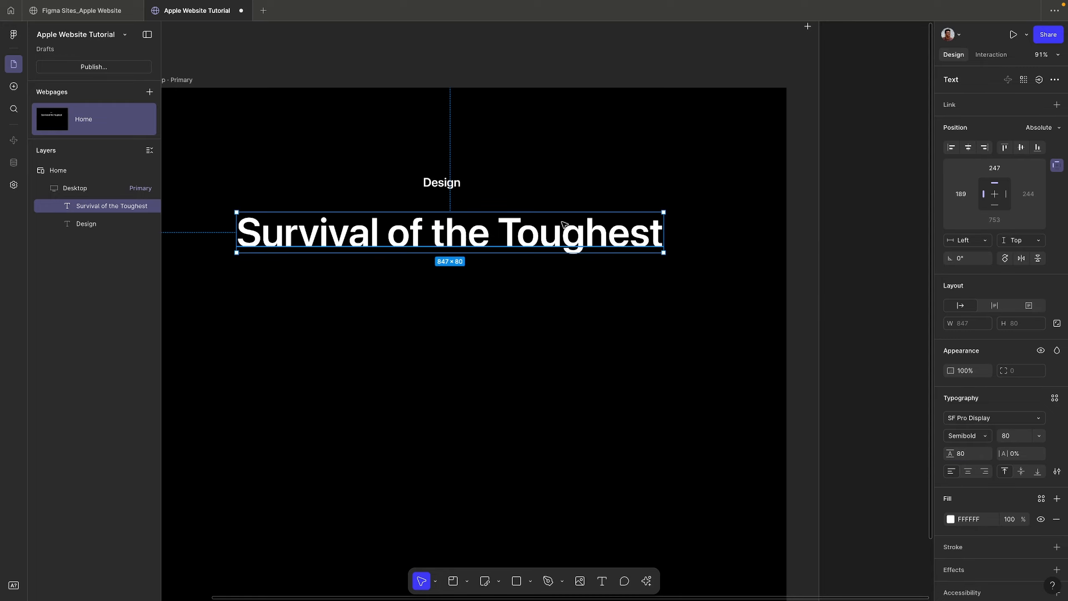
pyautogui.doubleClick(565, 224)
pyautogui.press('Right')
pyautogui.write('.')
pyautogui.press('Escape')
pyautogui.press('Escape')
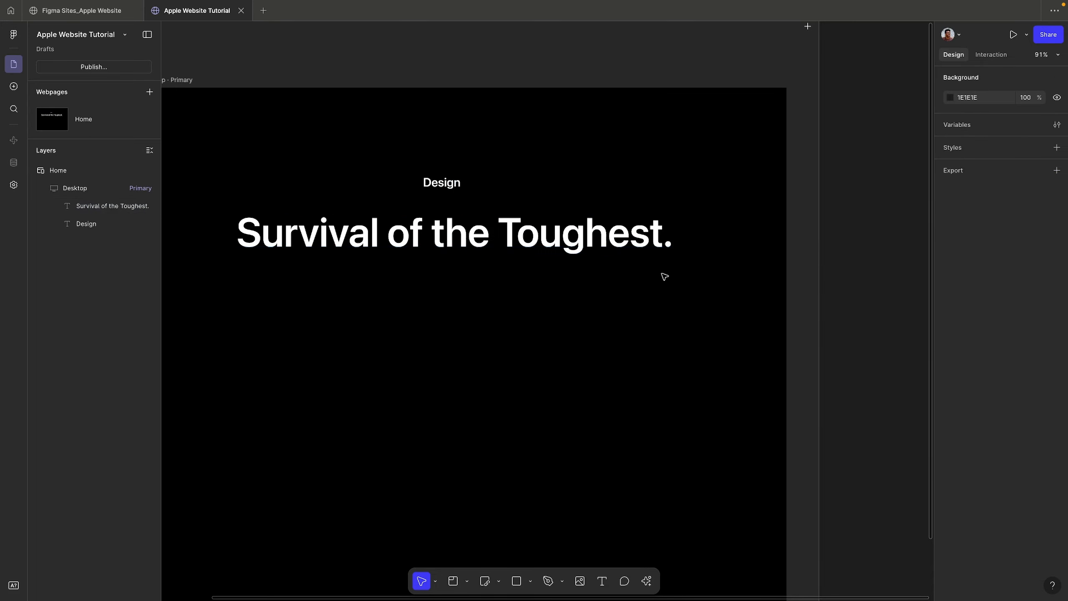
# Step: Inspect the Design h2's box model in the browser, then wrap both Figma texts in an auto layout frame
pyautogui.hotkey('ctrl', 'Right')
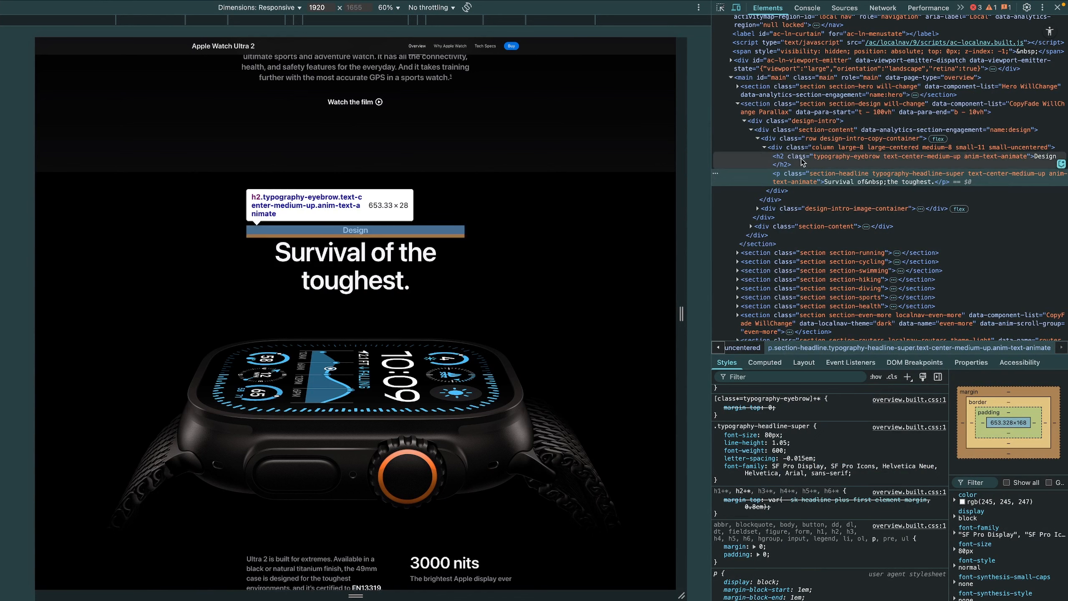
pyautogui.click(789, 160)
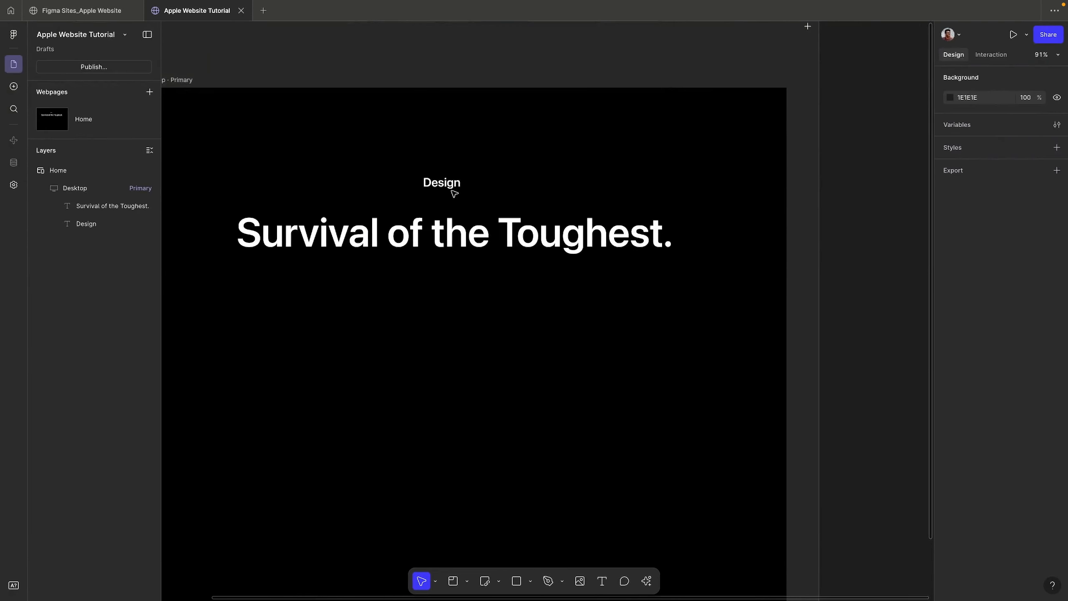
pyautogui.click(441, 184)
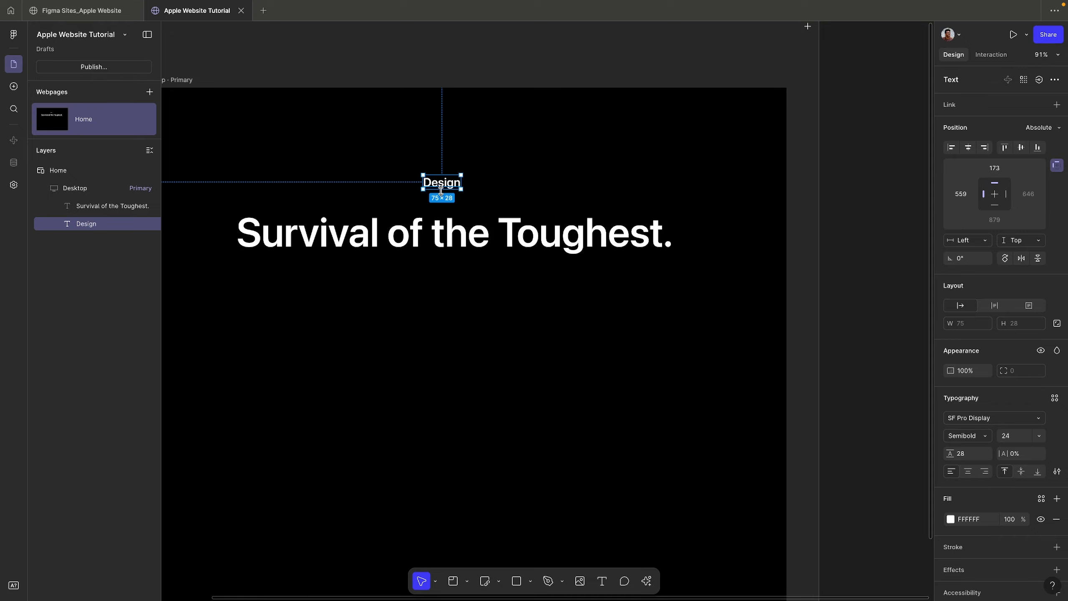
pyautogui.keyDown('shift'); pyautogui.click(456, 233); pyautogui.keyUp('shift')
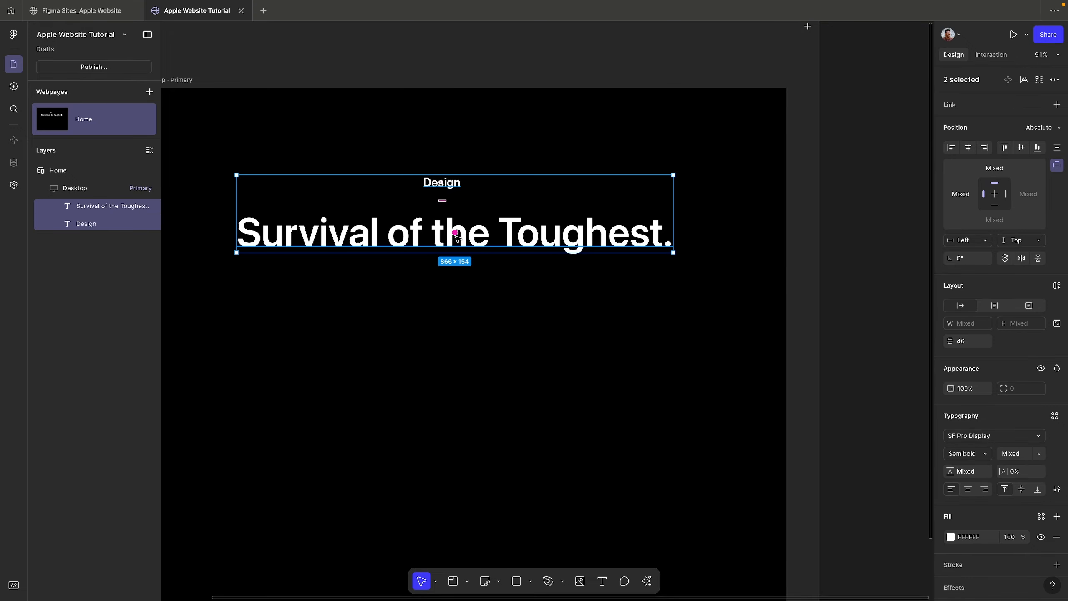
pyautogui.hotkey('shift', 'a')
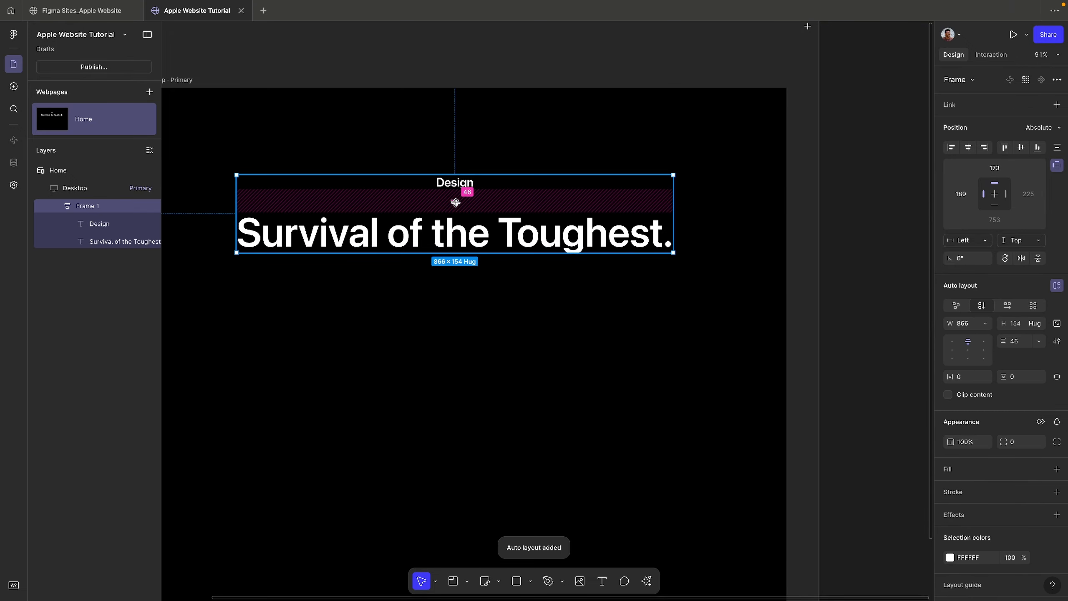
# Step: Check the Design heading's bottom margin in the browser, then set the auto layout frame's vertical gap to 10
pyautogui.hotkey('ctrl', 'Right')
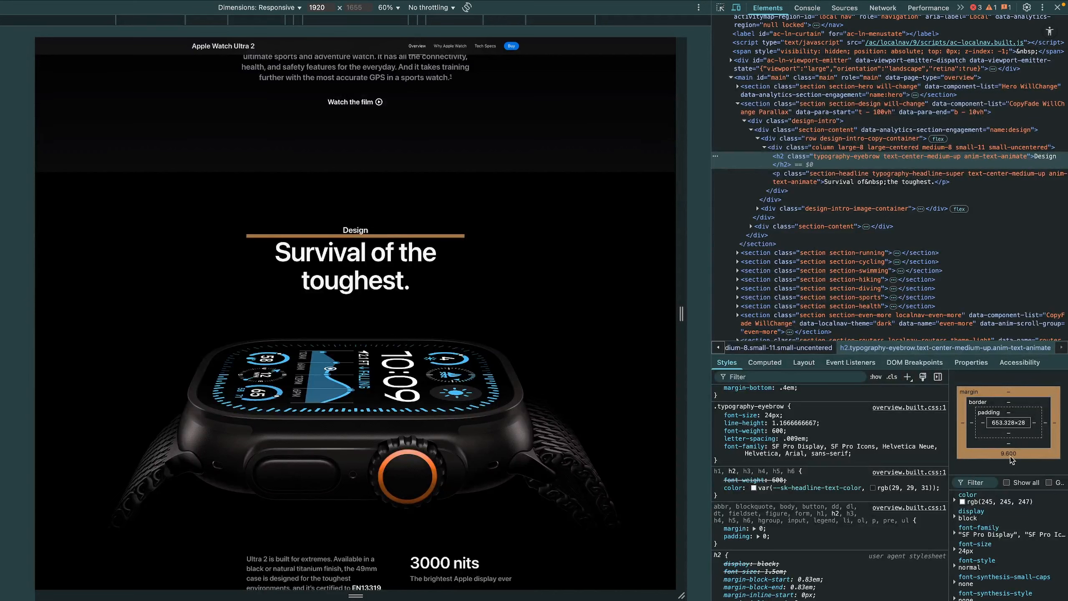
pyautogui.scroll(3, 846, 453)
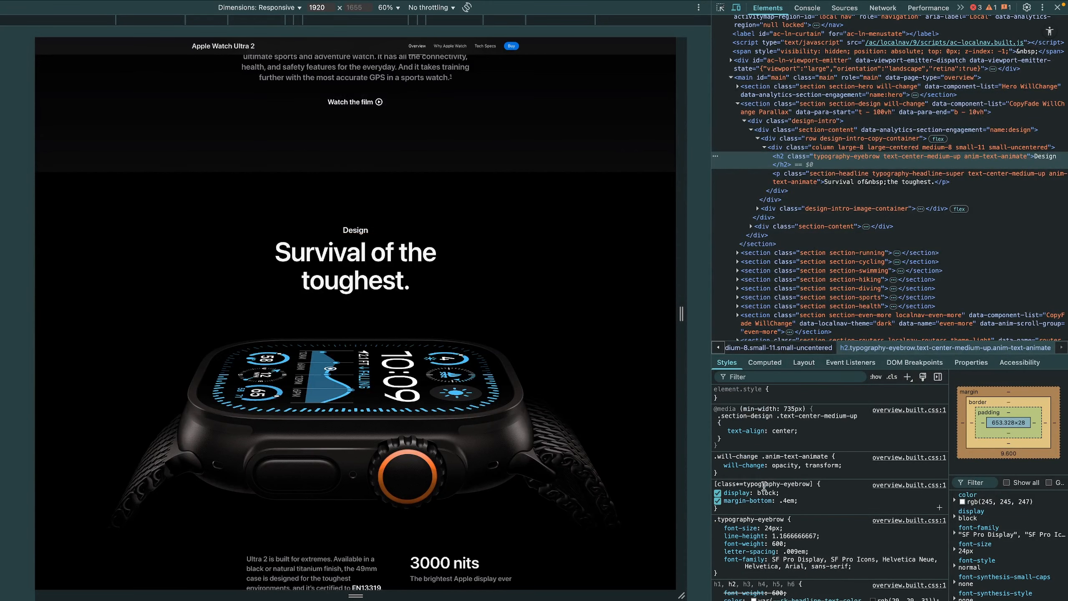
pyautogui.moveTo(790, 500)
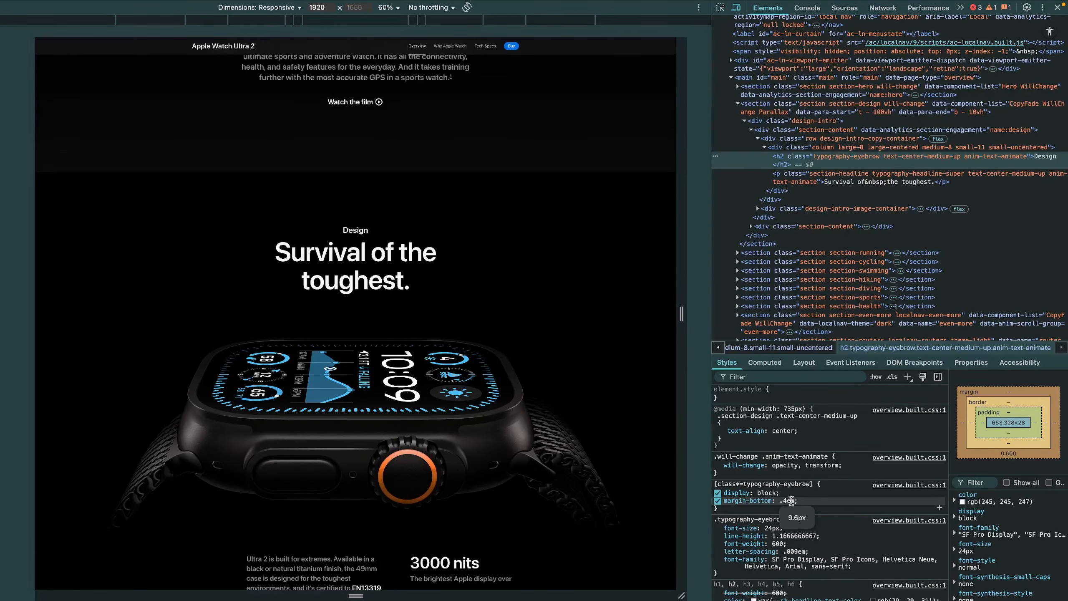
pyautogui.hotkey('ctrl', 'Left')
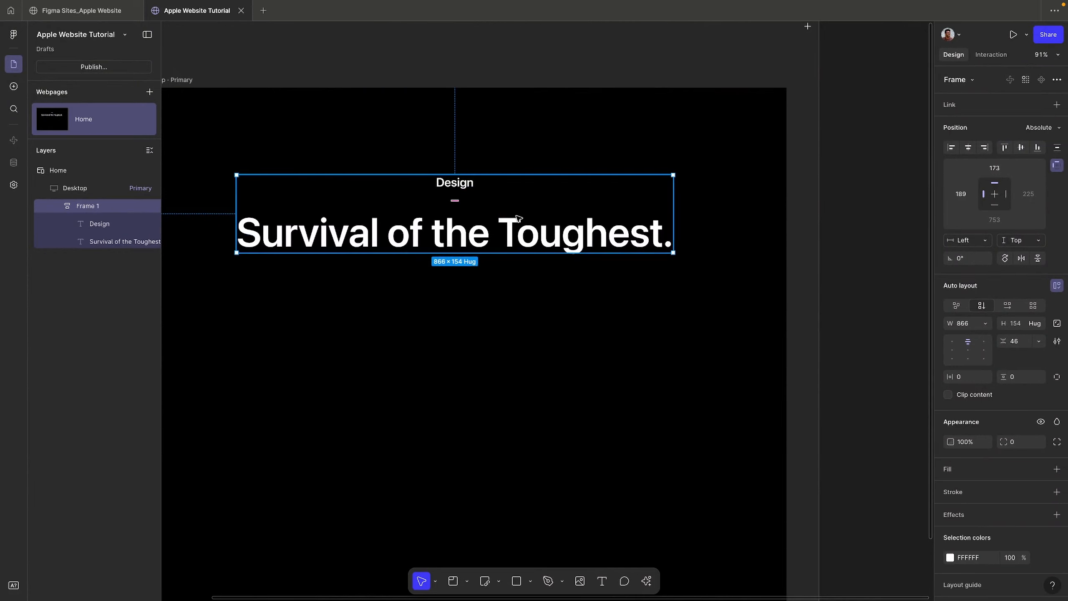
pyautogui.click(1017, 341)
pyautogui.write('10')
pyautogui.press('Return')
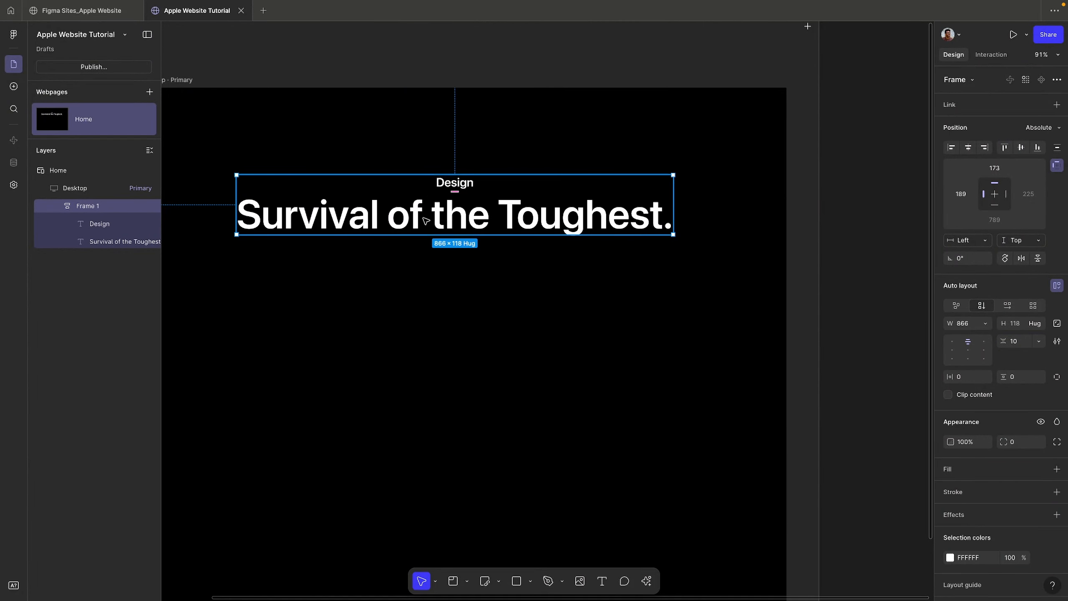
# Step: Select the column large-8 div around the heading texts in the browser and examine its side margins, widening the box model pane
pyautogui.hotkey('ctrl', 'Right')
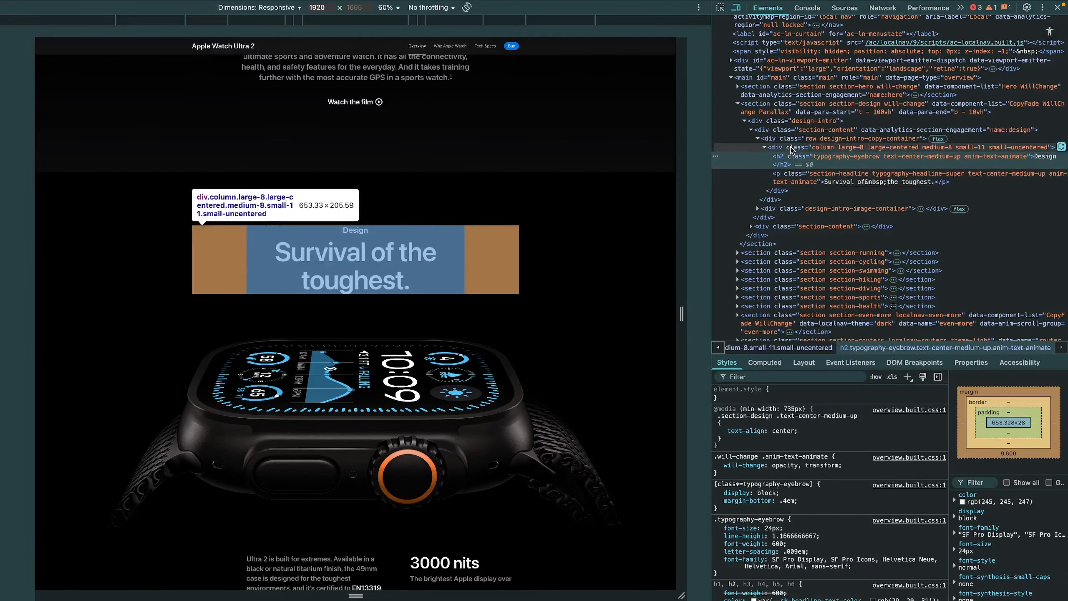
pyautogui.click(785, 150)
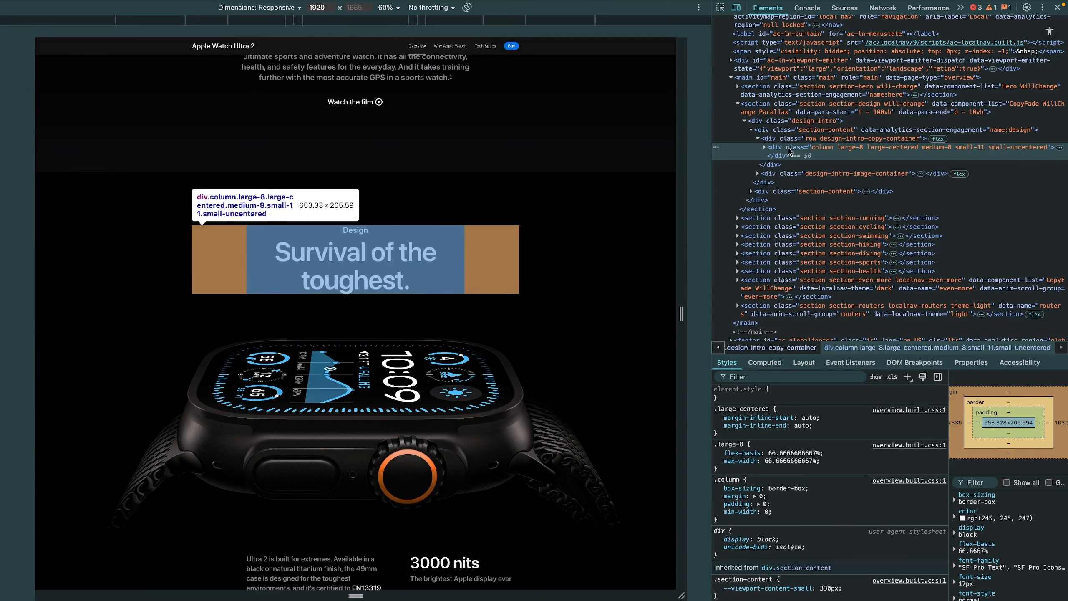
pyautogui.hotkey('ctrl', 'Left')
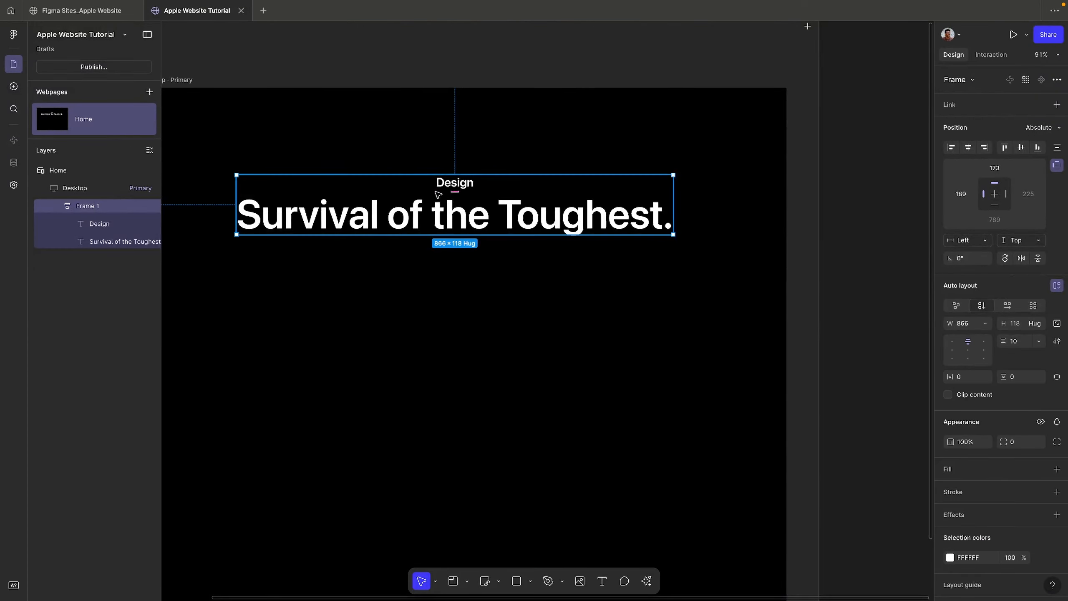
pyautogui.hotkey('ctrl', 'Right')
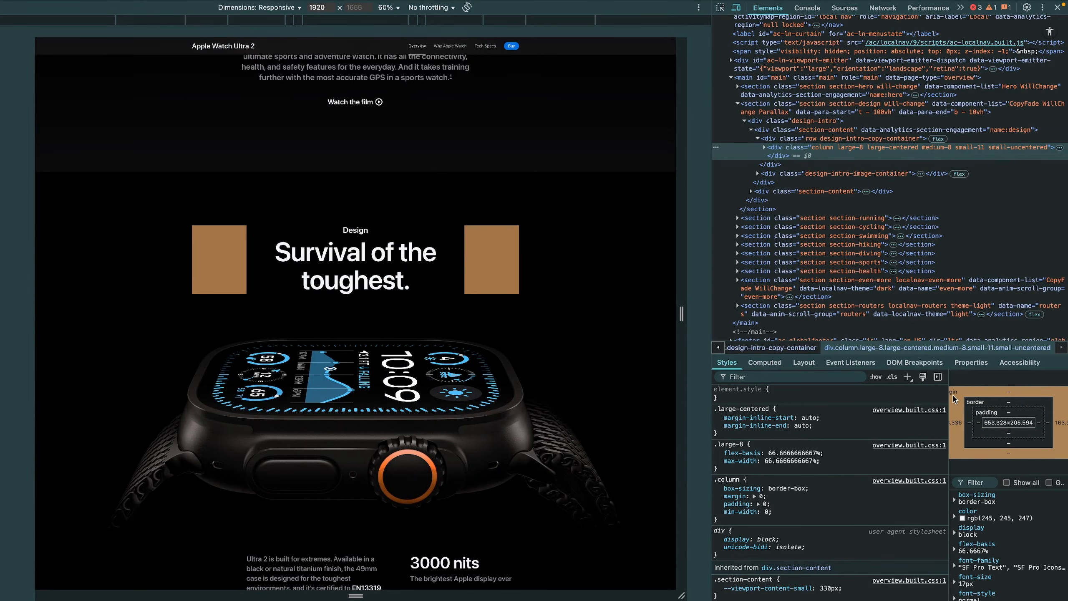
pyautogui.moveTo(949, 421); pyautogui.dragTo(910, 419)
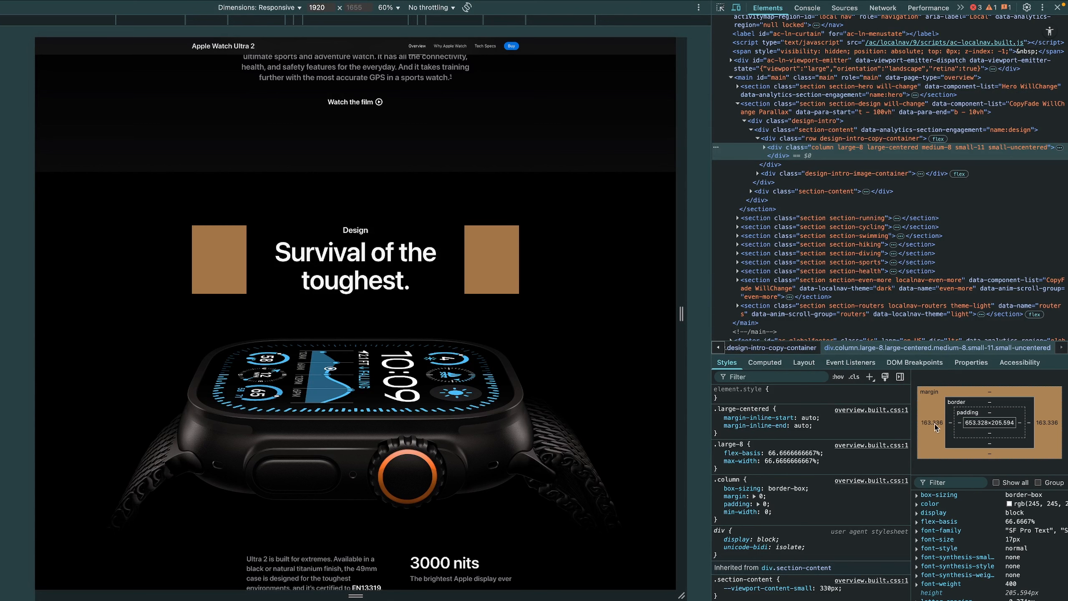
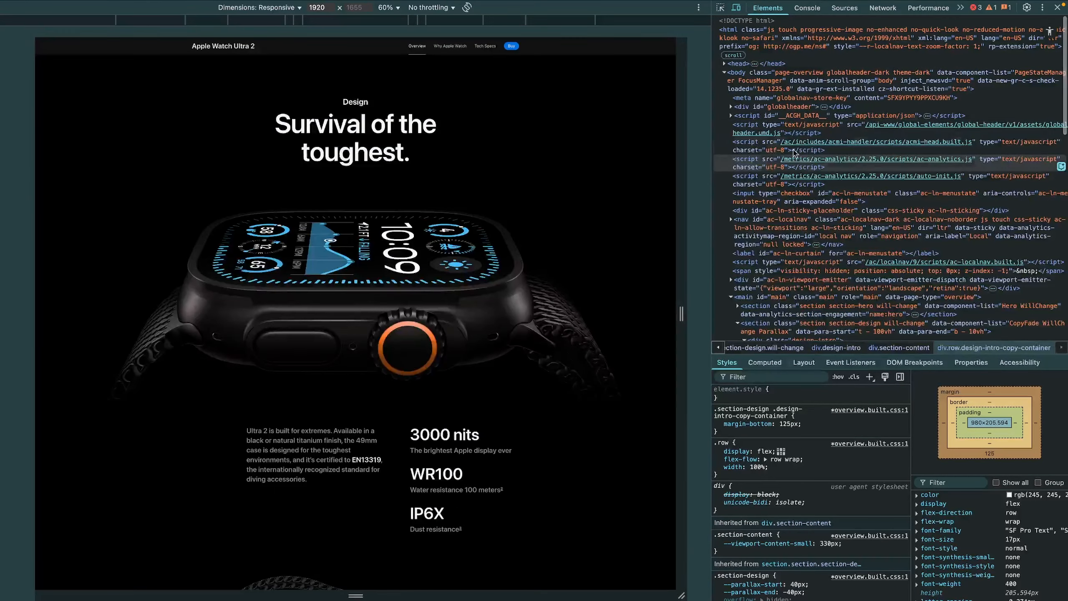
# Step: Collapse the design-intro-copy-container div and inspect the design-intro-image-container div below it
pyautogui.scroll(-8, 737, 112)
pyautogui.scroll(8, 737, 111)
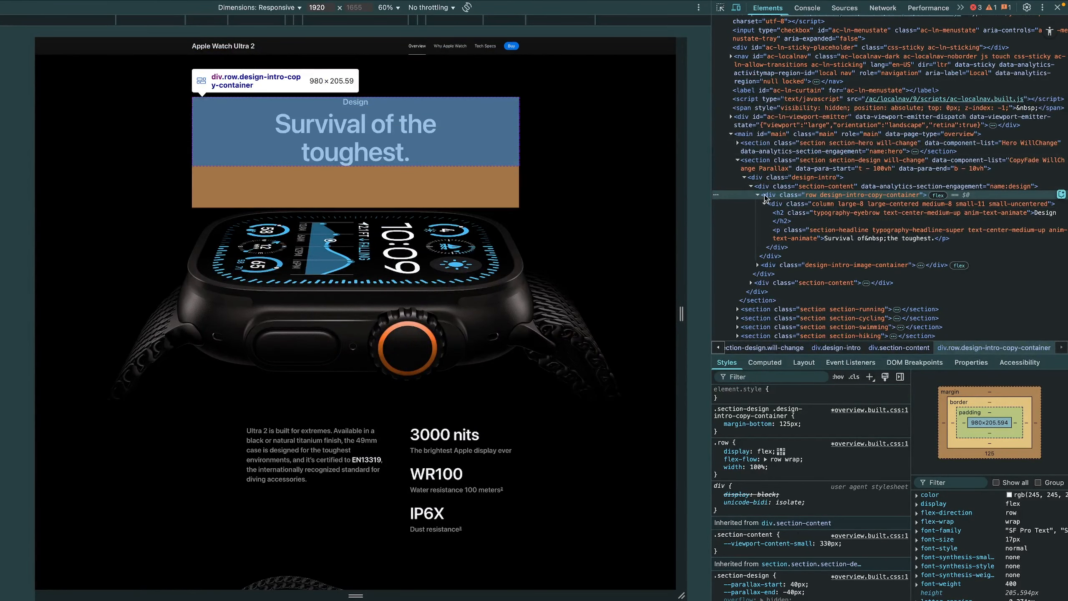
pyautogui.click(758, 195)
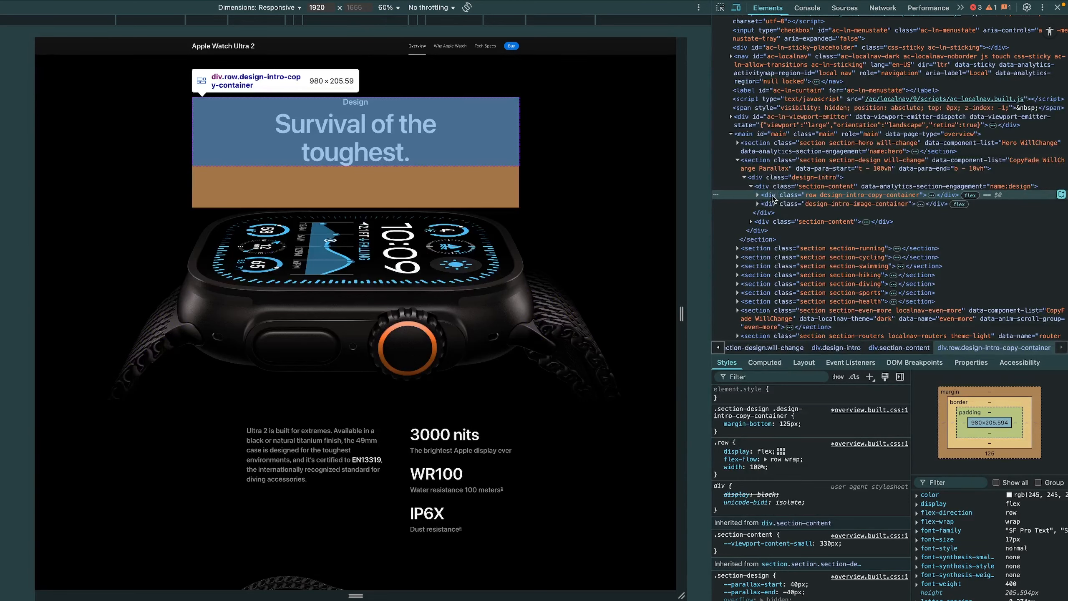
pyautogui.click(786, 204)
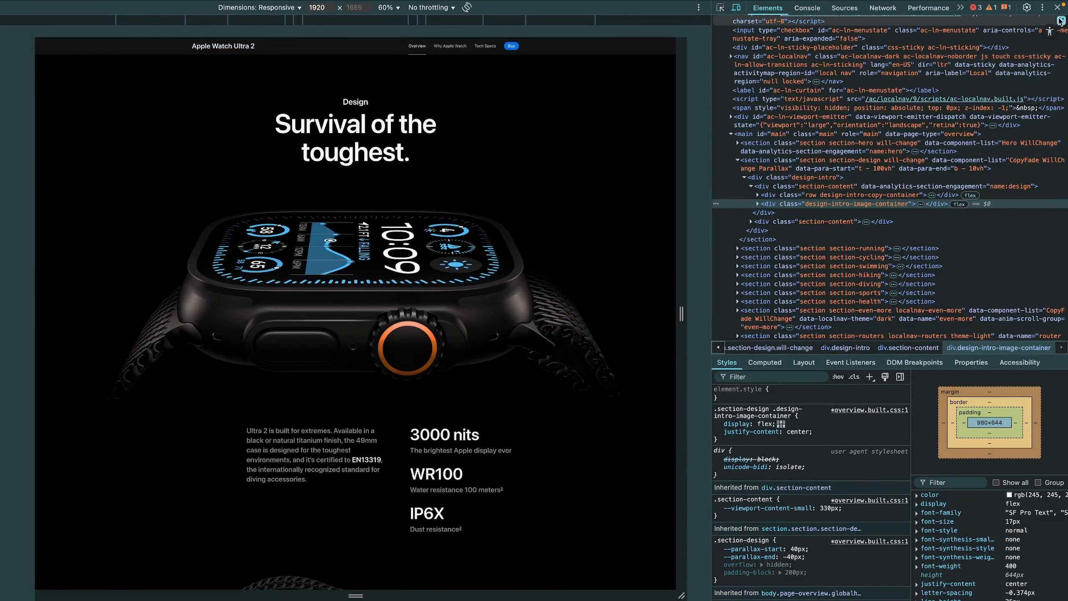
# Step: Close the developer tools and copy the large watch image from the page
pyautogui.press('super+alt+i')
pyautogui.rightClick(540, 342)
pyautogui.click(597, 373)
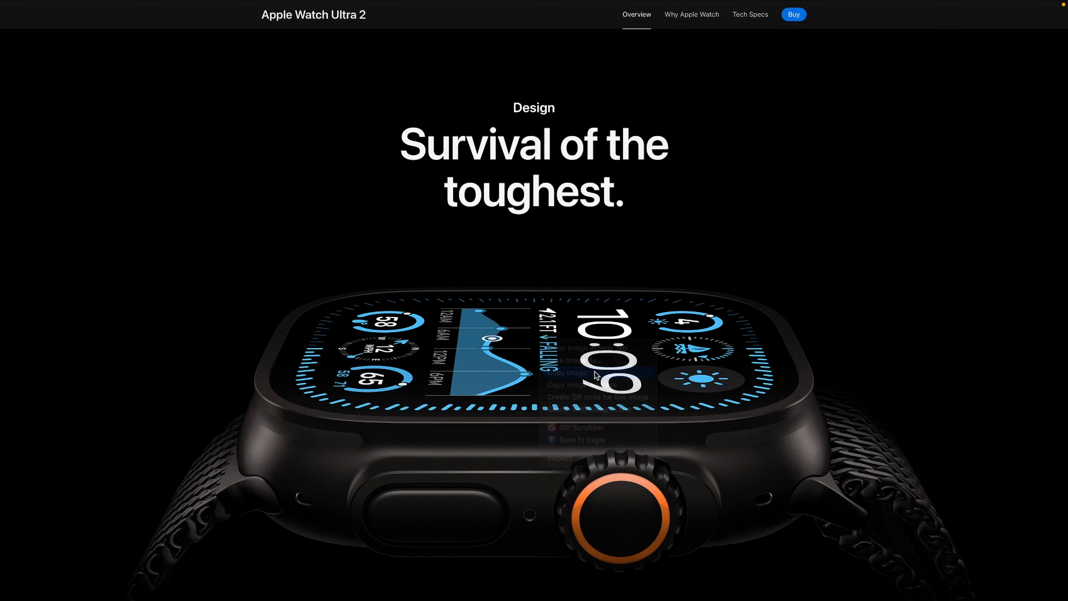
# Step: Switch to Figma Sites, paste the copied watch image onto the canvas, and place it below the Home page's frame
pyautogui.hotkey('ctrl', 'Left')
pyautogui.click(552, 401)
pyautogui.hscroll(-3, 551, 400)
pyautogui.scroll(-2, 551, 401)
pyautogui.scroll(-5, 551, 400)
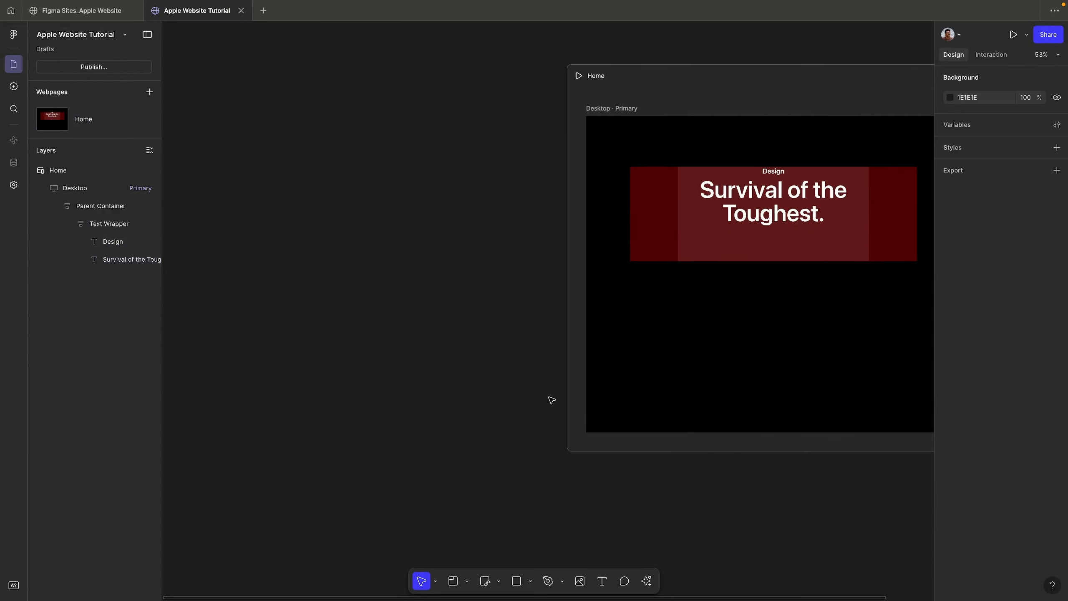
pyautogui.hotkey('ctrl', 'v')
pyautogui.scroll(-2, 703, 246)
pyautogui.scroll(-3, 702, 244)
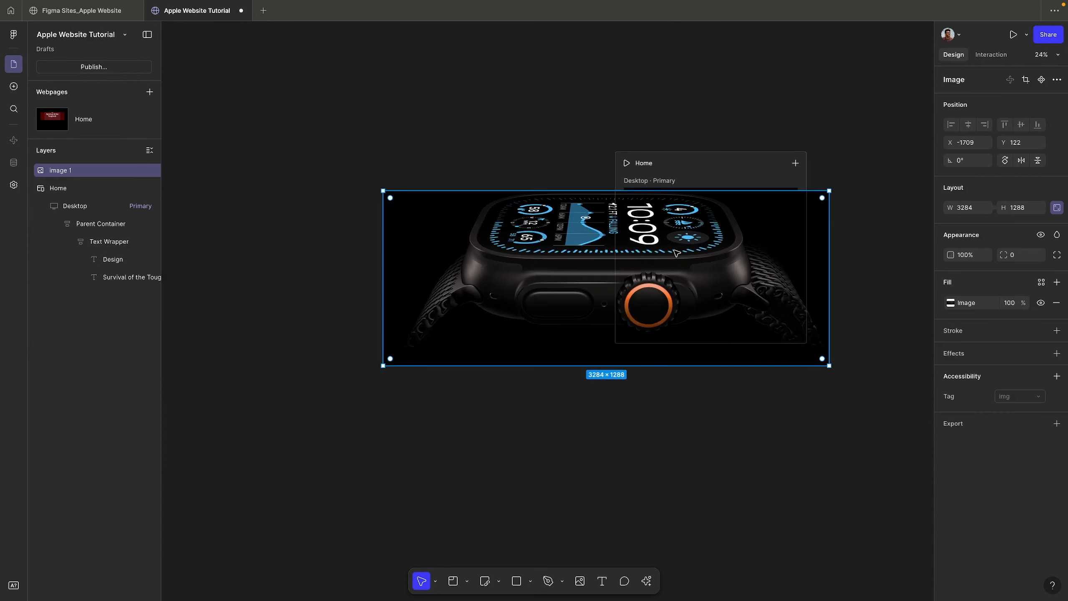
pyautogui.moveTo(681, 231); pyautogui.dragTo(781, 446)
# Step: In the browser, collapse the watch image's picture element and select the design-intro-image-container div around it to inspect its layout
pyautogui.hotkey('ctrl', 'Right')
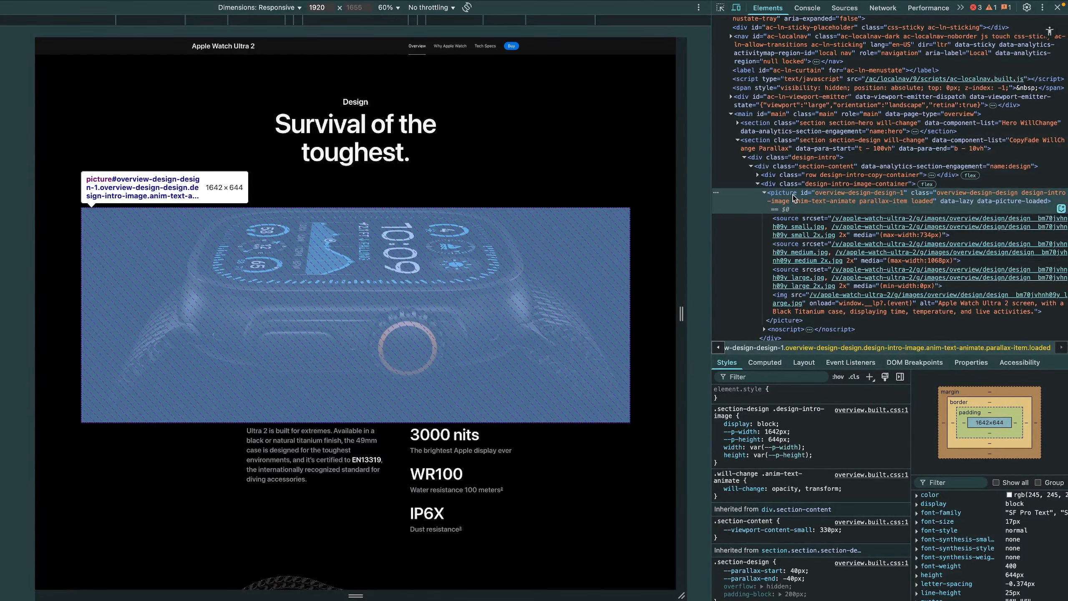
pyautogui.click(765, 193)
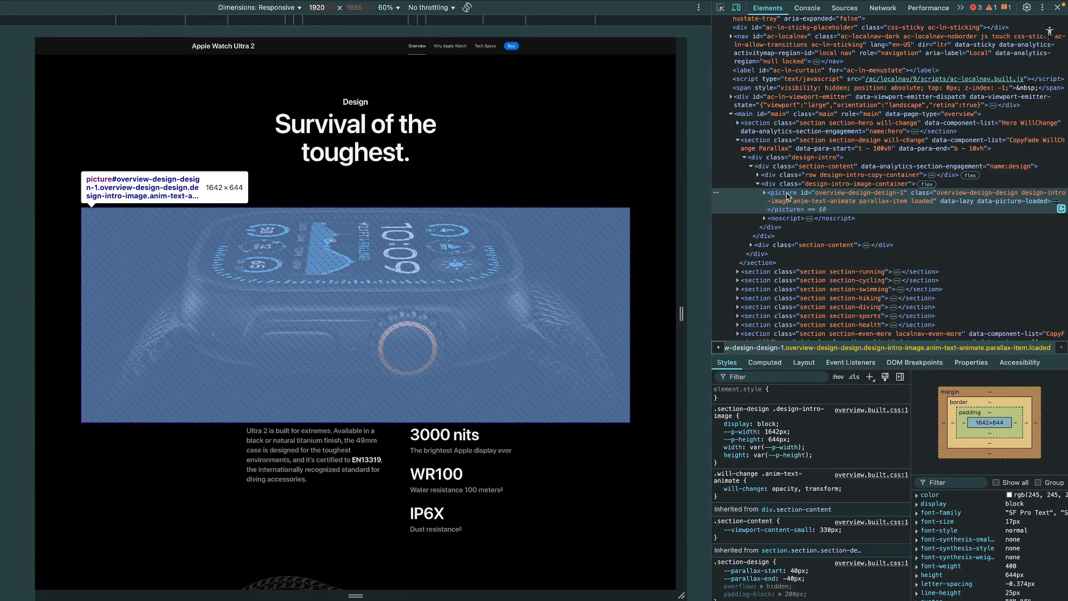
pyautogui.click(786, 187)
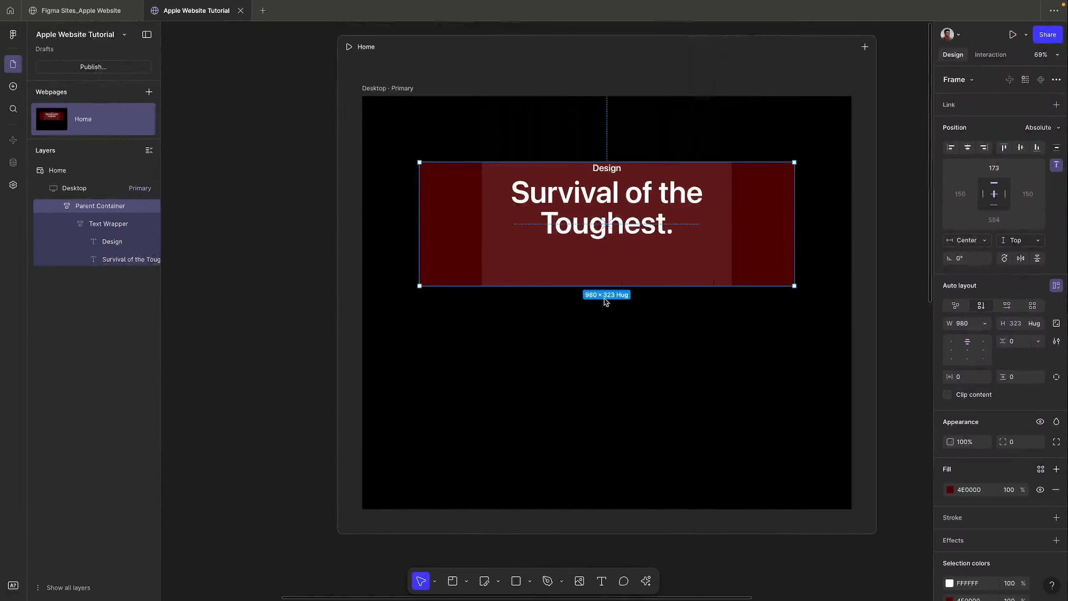
# Step: In Figma Sites, move the watch image into the Parent Container beneath the Text Wrapper and select it
pyautogui.scroll(-5, 605, 302)
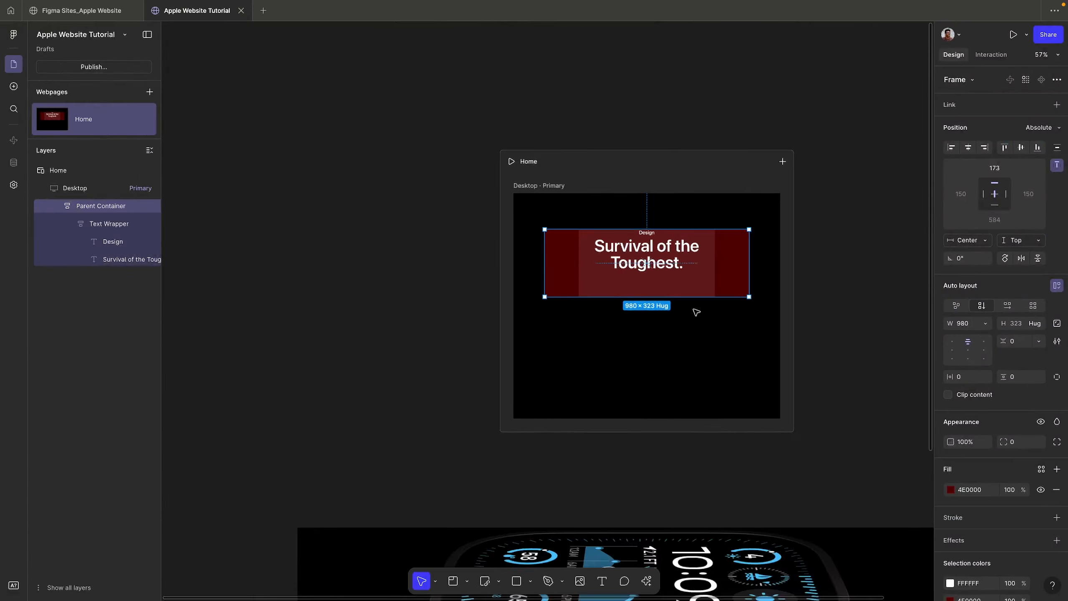
pyautogui.scroll(-1, 590, 456)
pyautogui.moveTo(590, 456); pyautogui.dragTo(613, 198)
pyautogui.scroll(5, 597, 221)
pyautogui.click(816, 134)
pyautogui.scroll(-4, 817, 133)
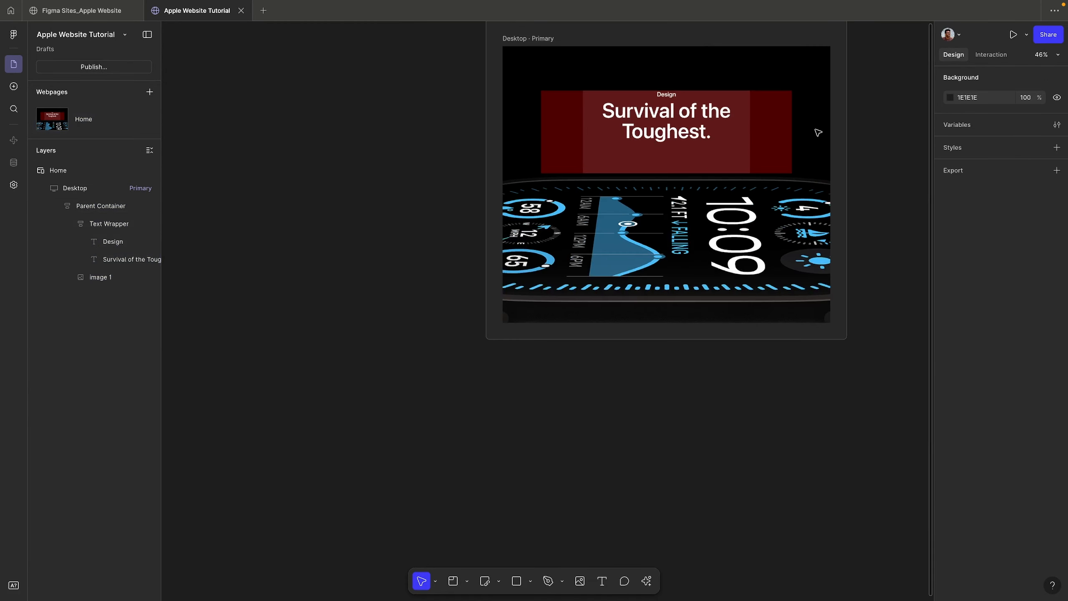
pyautogui.hscroll(2, 817, 134)
pyautogui.click(606, 267)
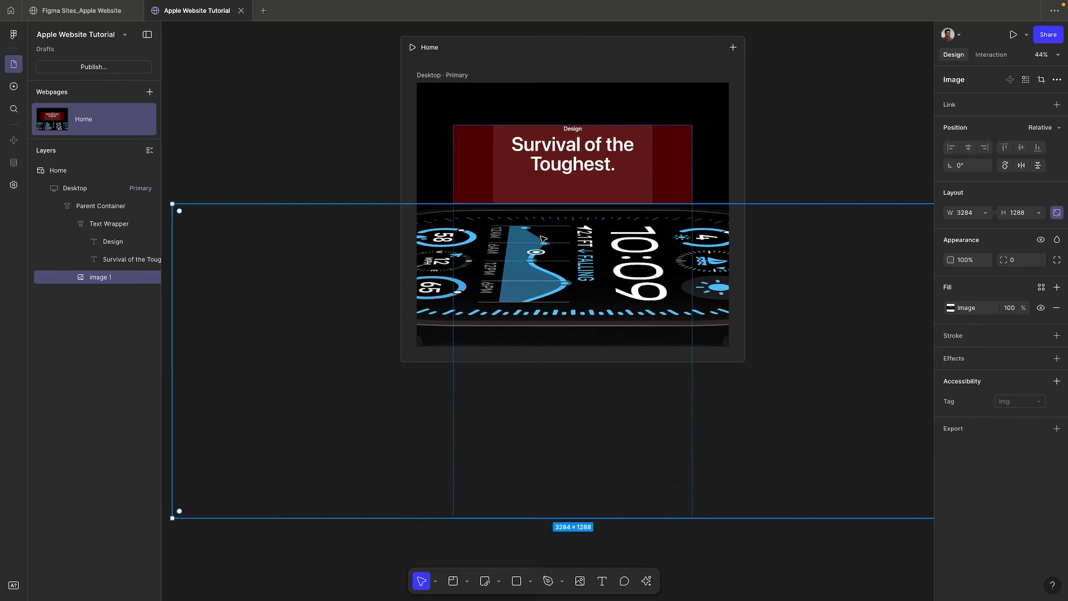
pyautogui.scroll(-3, 545, 218)
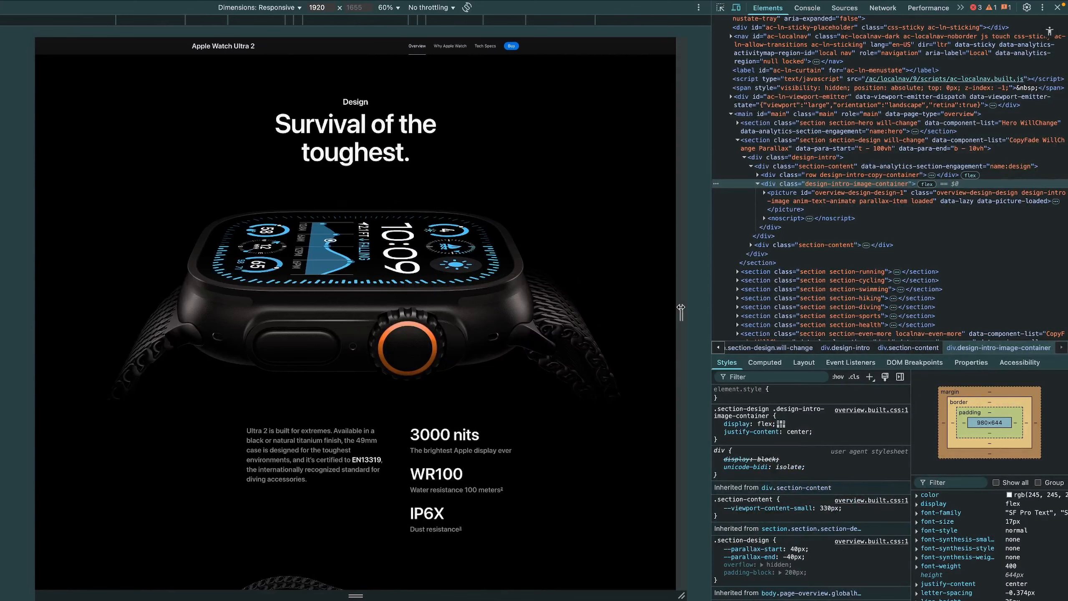
# Step: In the browser, narrow the responsive viewport, set its width to 1250, and examine how the watch image and content fit
pyautogui.moveTo(684, 307); pyautogui.dragTo(589, 309)
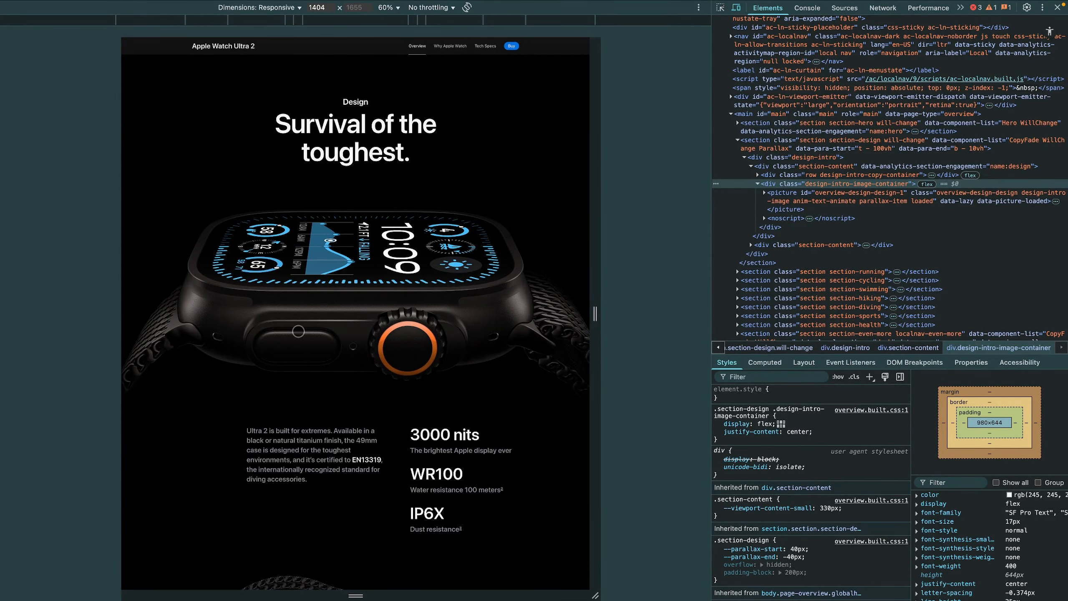
pyautogui.moveTo(595, 315); pyautogui.dragTo(579, 313)
pyautogui.click(316, 5)
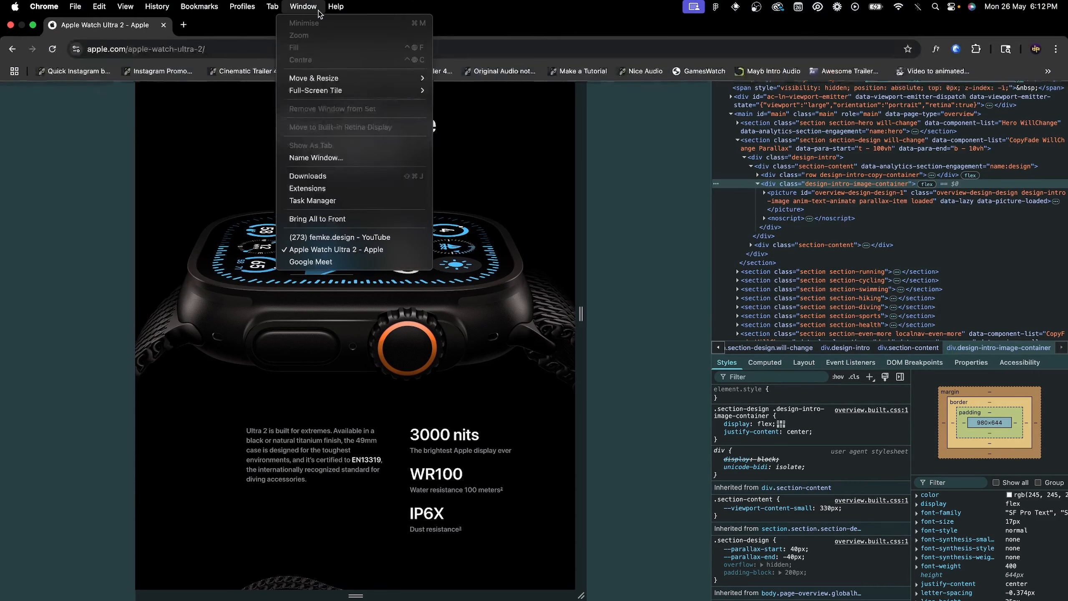
pyautogui.click(188, 151)
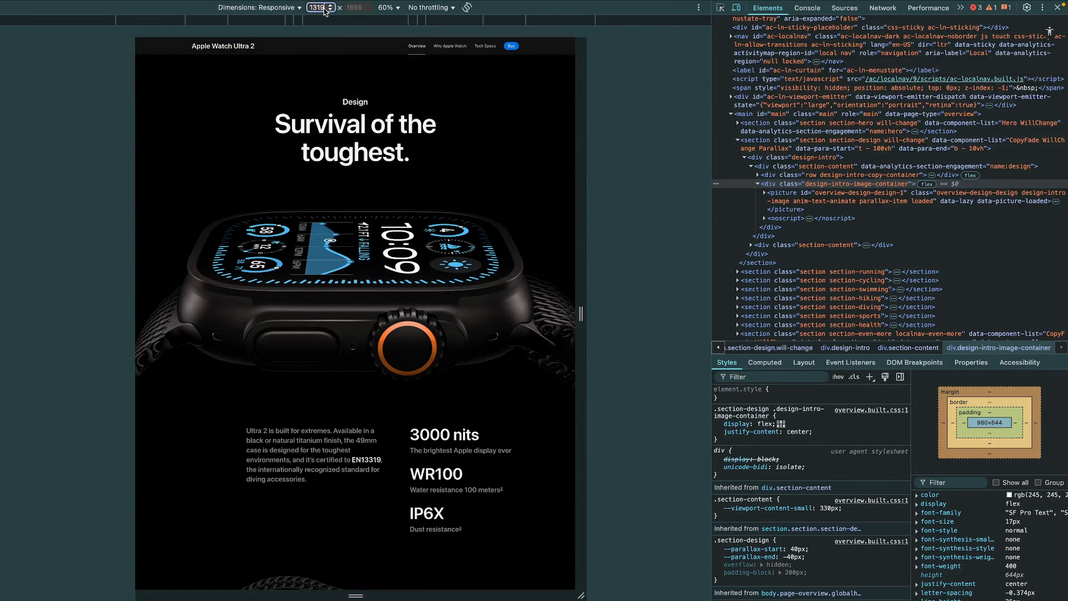
pyautogui.click(324, 7)
pyautogui.write('1250')
pyautogui.press('Return')
pyautogui.scroll(-3, 269, 294)
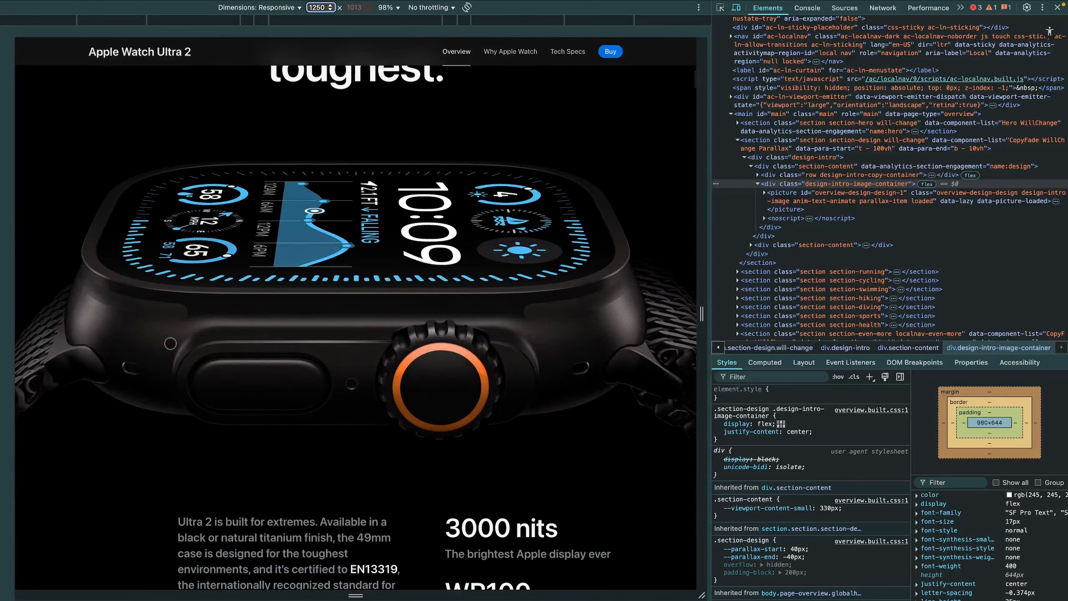
pyautogui.scroll(3, 170, 343)
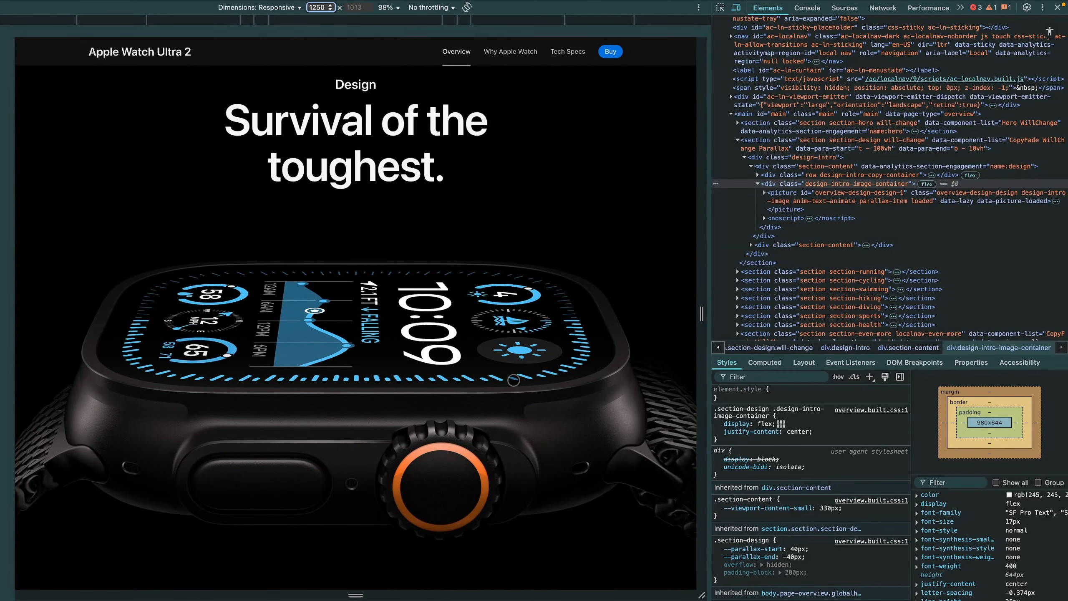
pyautogui.scroll(-4, 513, 380)
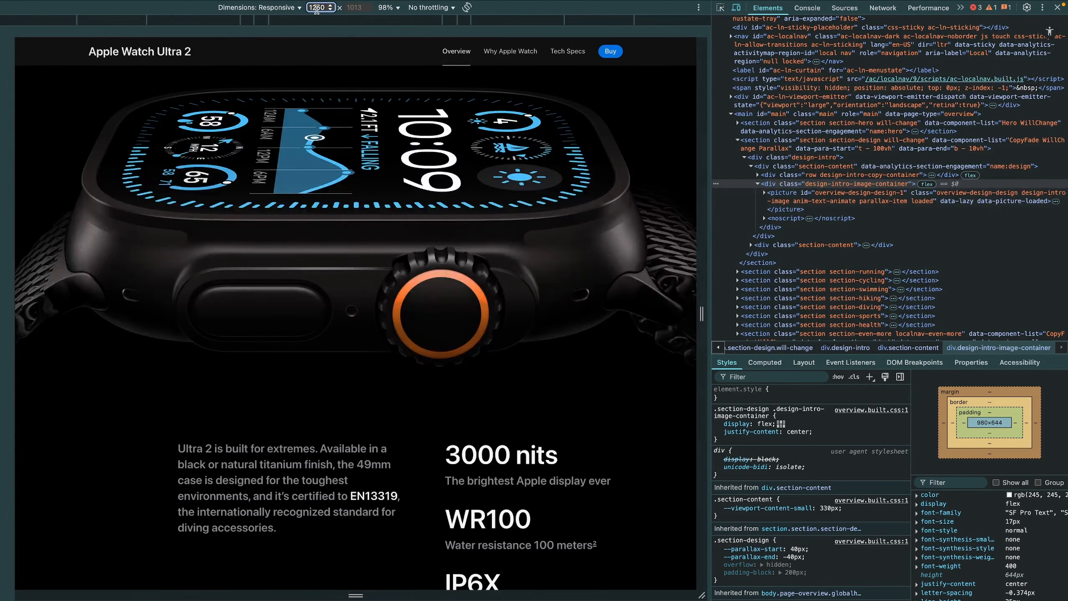
# Step: Set the responsive viewport's width back to 1920 and examine the width and height declared for the watch's picture element
pyautogui.doubleClick(317, 8)
pyautogui.write('1920')
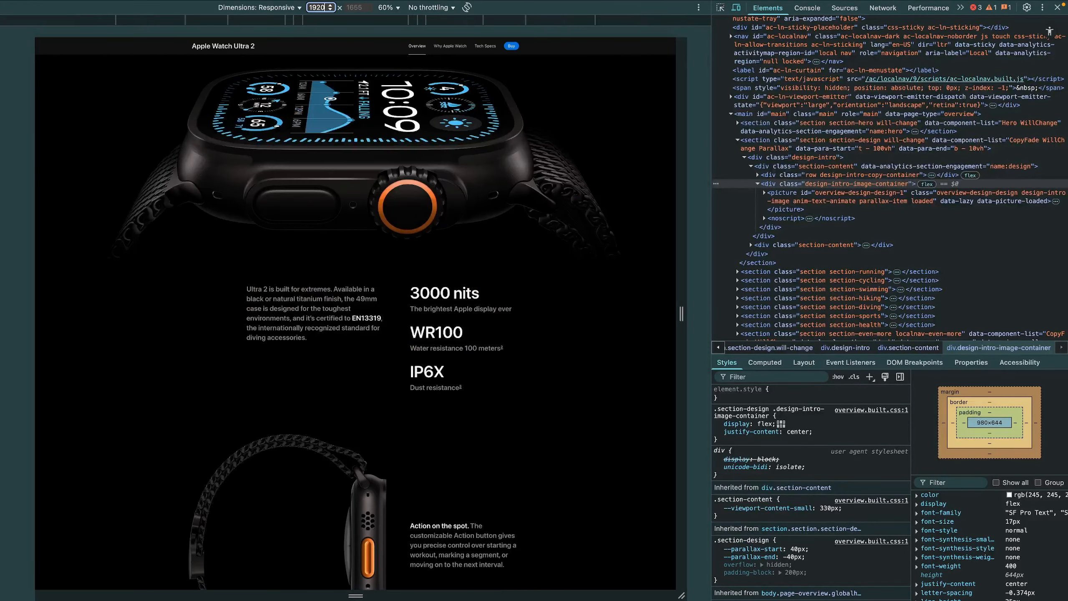
pyautogui.click(802, 194)
pyautogui.click(769, 183)
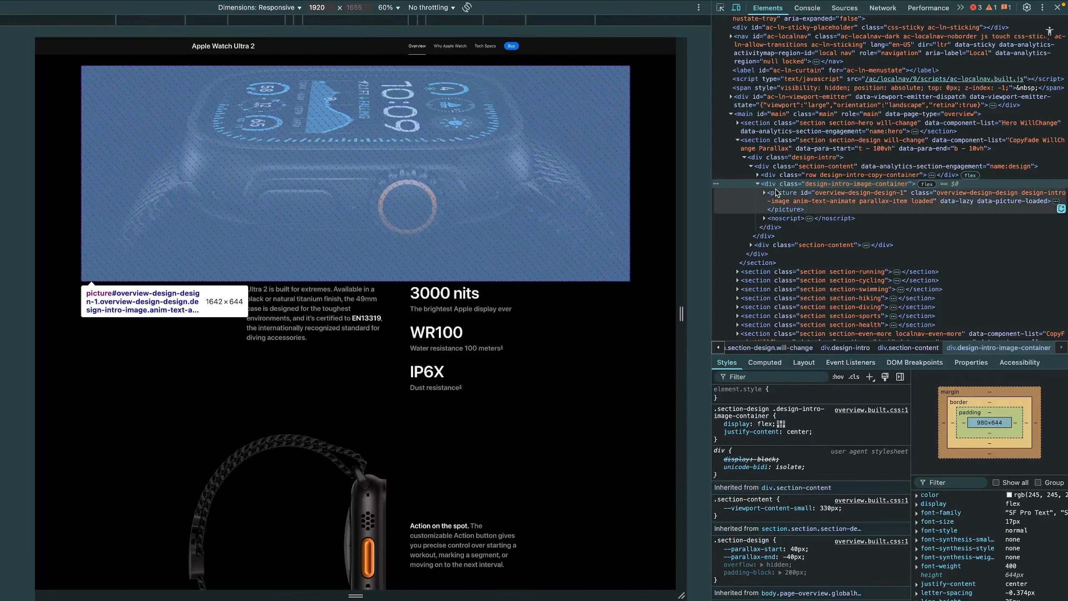
pyautogui.click(778, 195)
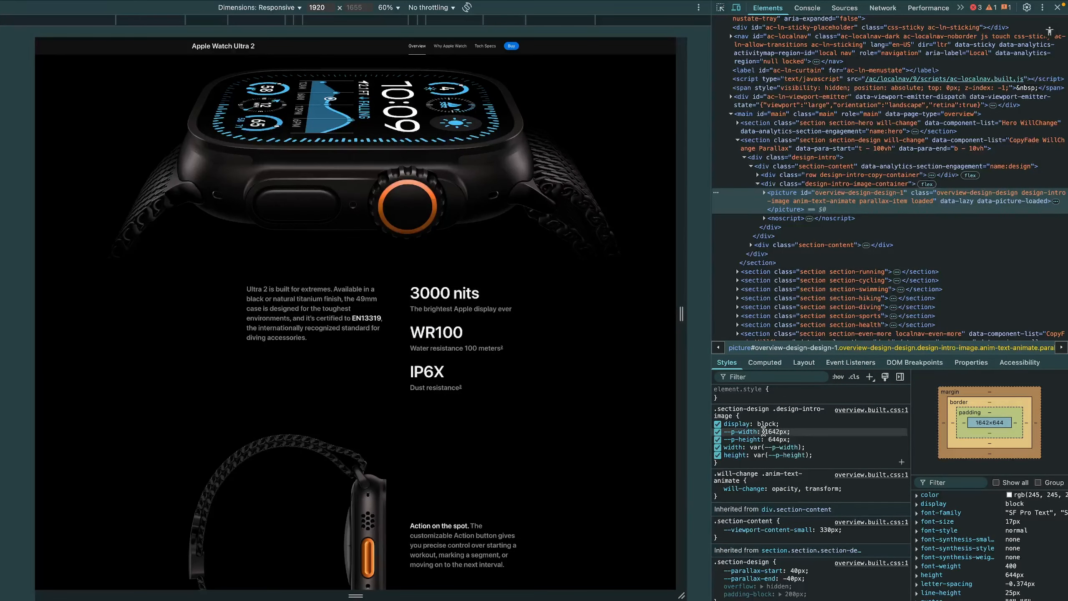
pyautogui.moveTo(739, 433)
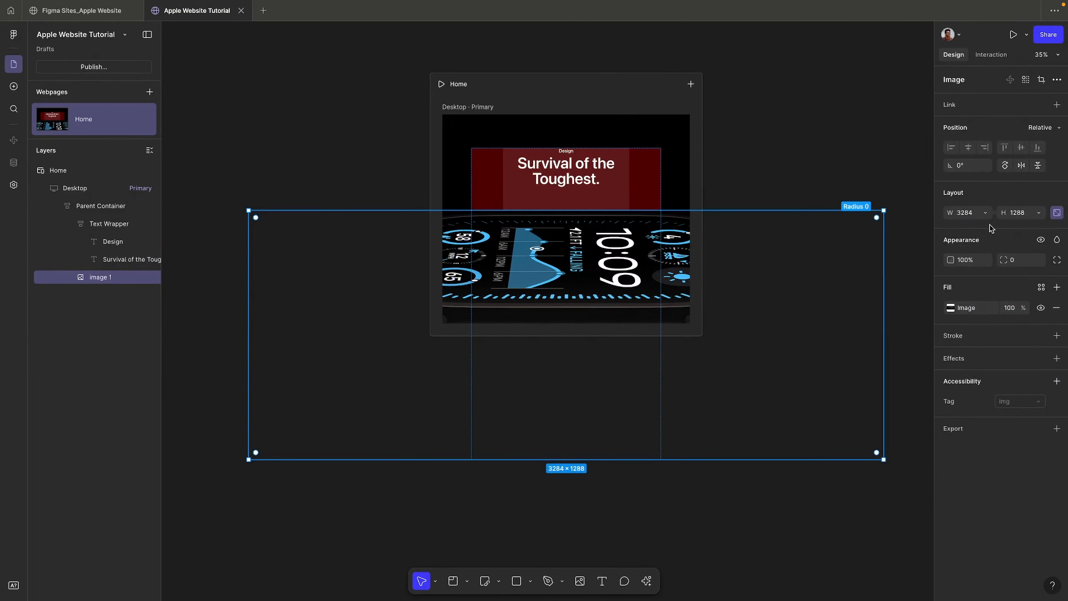
# Step: In Figma Sites, set the watch image's height to 644 with its proportions locked
pyautogui.click(1030, 213)
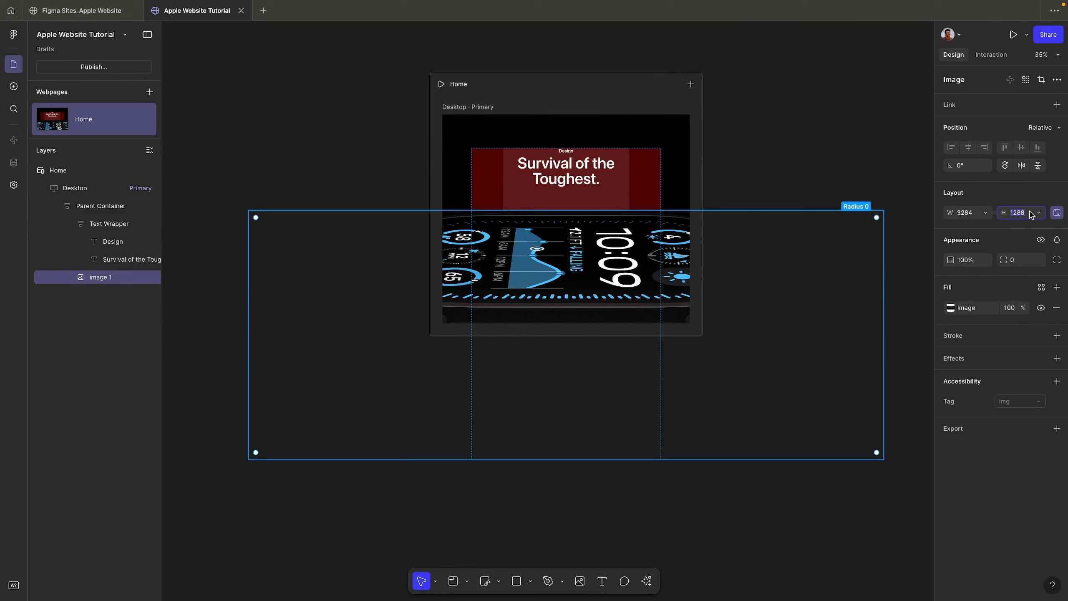
pyautogui.write('644')
pyautogui.press('Return')
pyautogui.scroll(5, 615, 191)
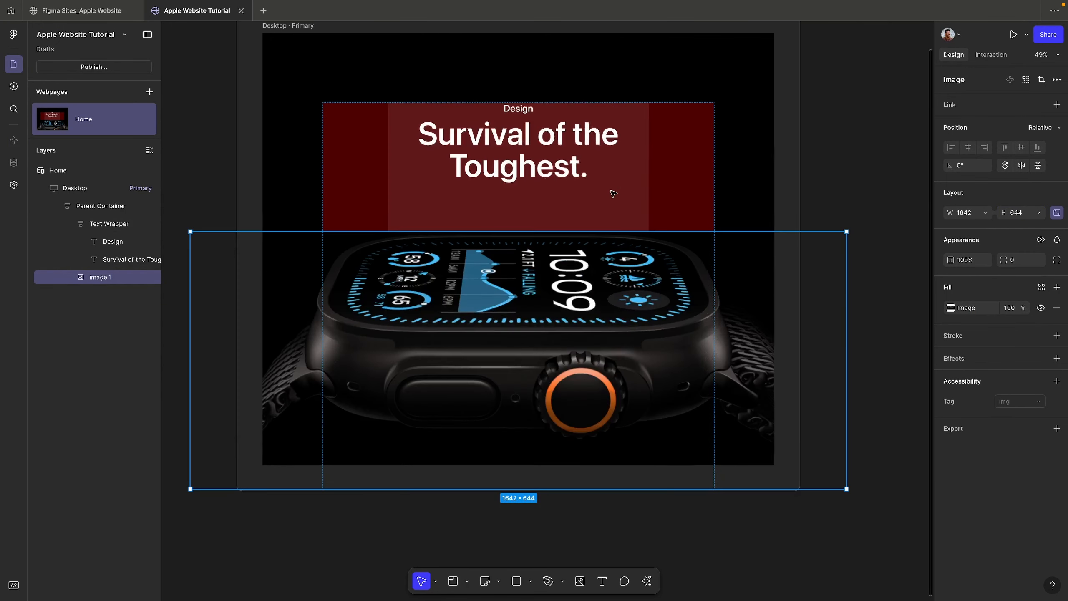
pyautogui.click(871, 135)
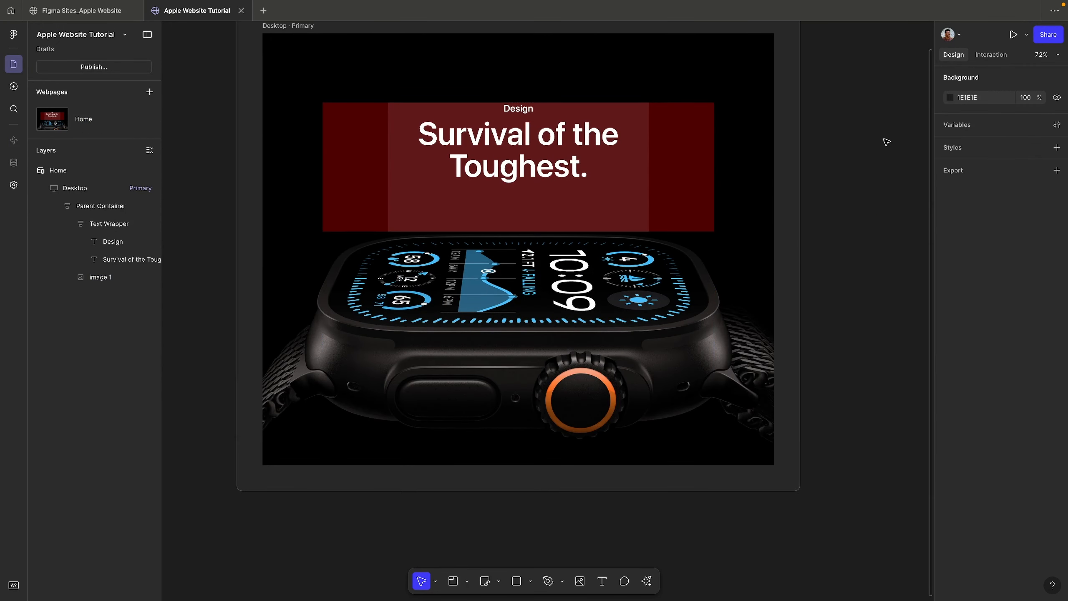
pyautogui.scroll(-2, 517, 118)
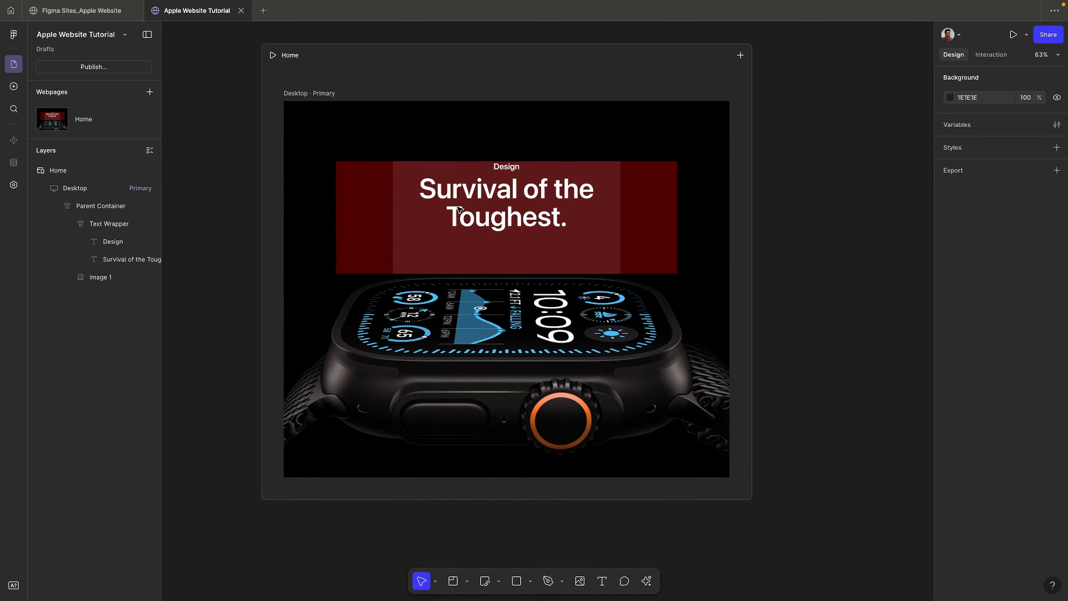
# Step: Remove the red fill from the Parent Container and the translucent white fill from the Text Wrapper
pyautogui.click(374, 224)
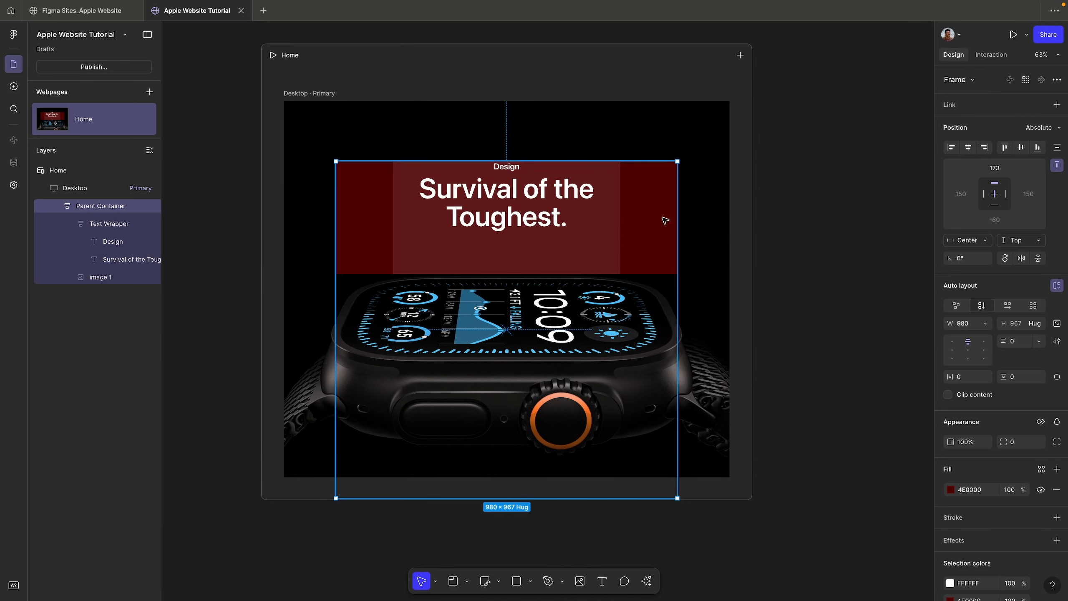
pyautogui.click(1057, 489)
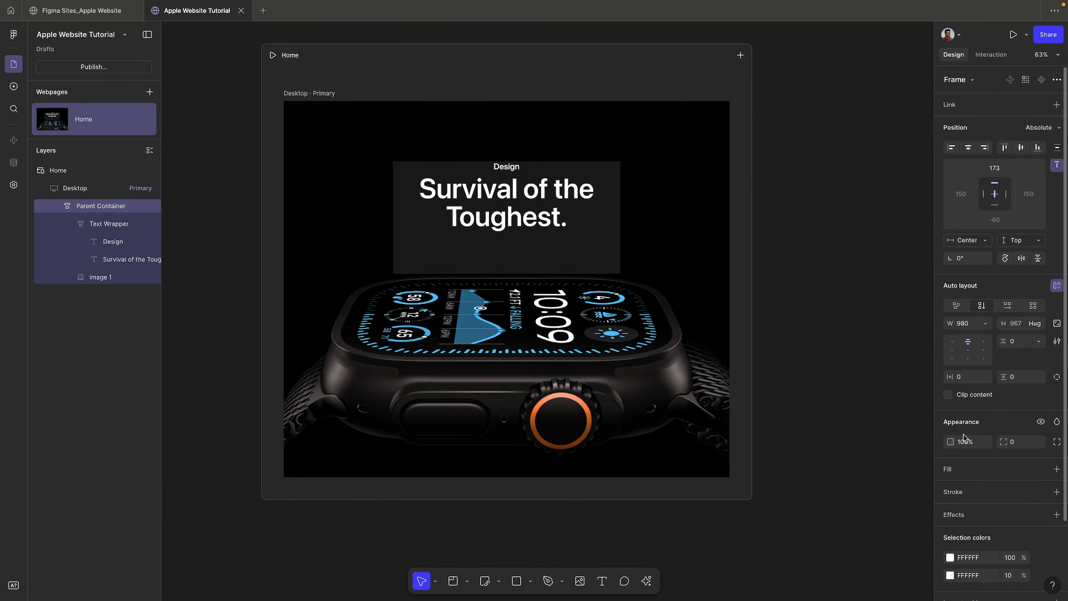
pyautogui.keyDown('super'); pyautogui.click(593, 237); pyautogui.keyUp('super')
pyautogui.click(1057, 412)
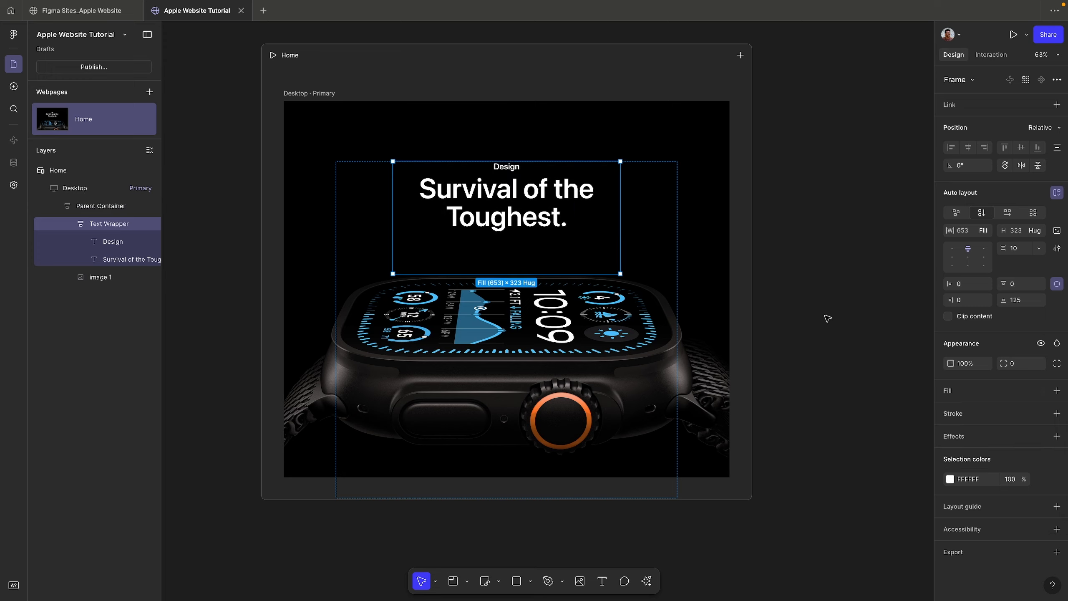
pyautogui.click(828, 318)
# Step: Extend the Desktop frame downward to a height of about 1950, and select the Parent Container
pyautogui.scroll(-5, 828, 319)
pyautogui.scroll(-1, 826, 318)
pyautogui.hscroll(1, 826, 317)
pyautogui.click(493, 118)
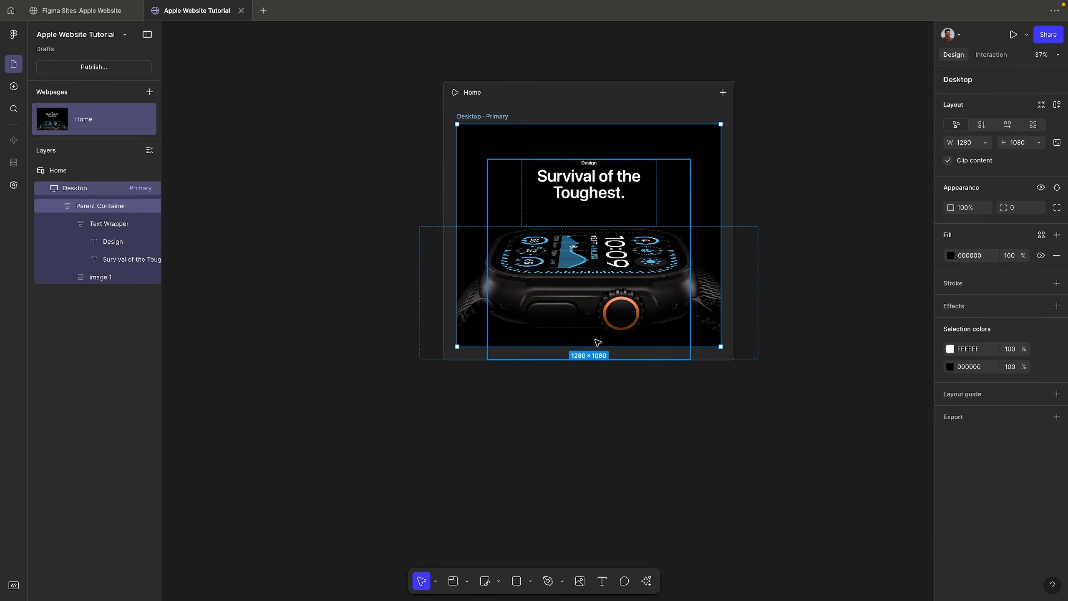
pyautogui.moveTo(598, 342); pyautogui.dragTo(599, 526)
pyautogui.click(599, 523)
pyautogui.click(659, 258)
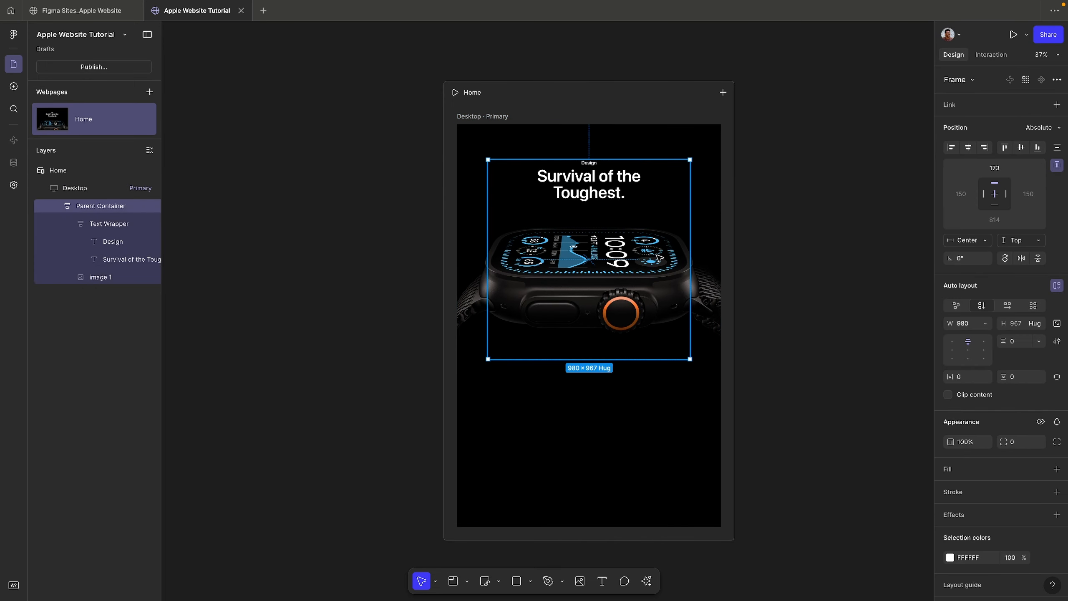
pyautogui.scroll(3, 658, 258)
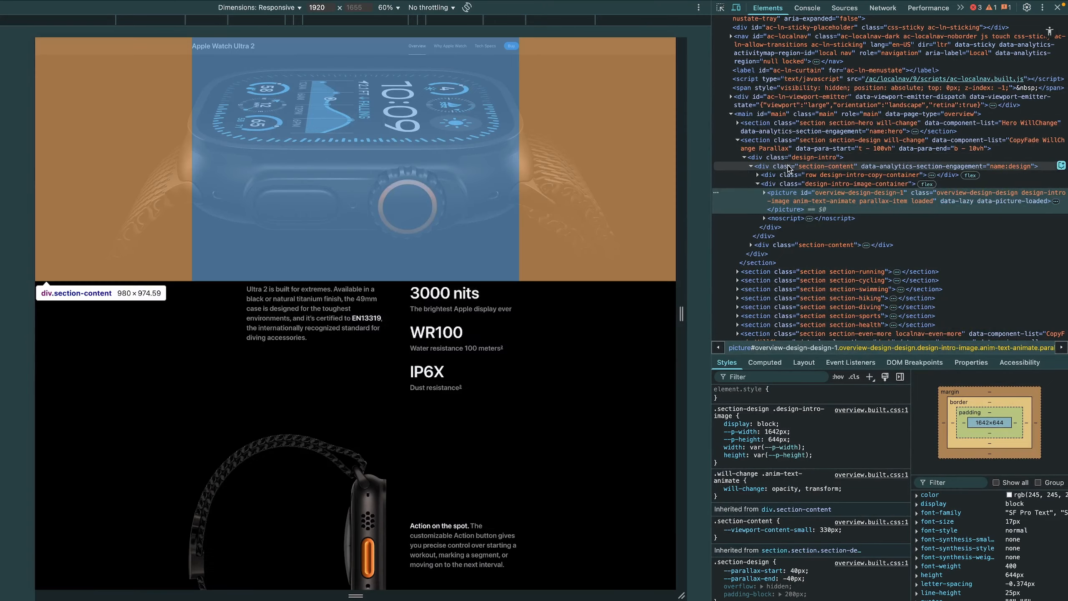
# Step: In the browser, collapse the first section-content div, examine the build-quality div's size and padding in the second one, and expand it
pyautogui.click(789, 167)
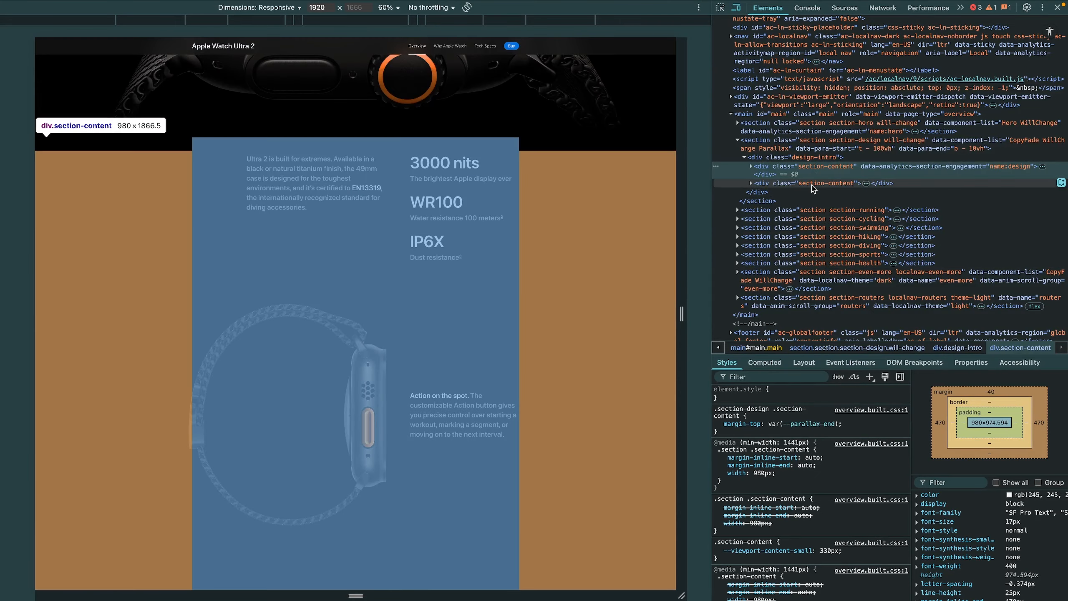
pyautogui.click(813, 187)
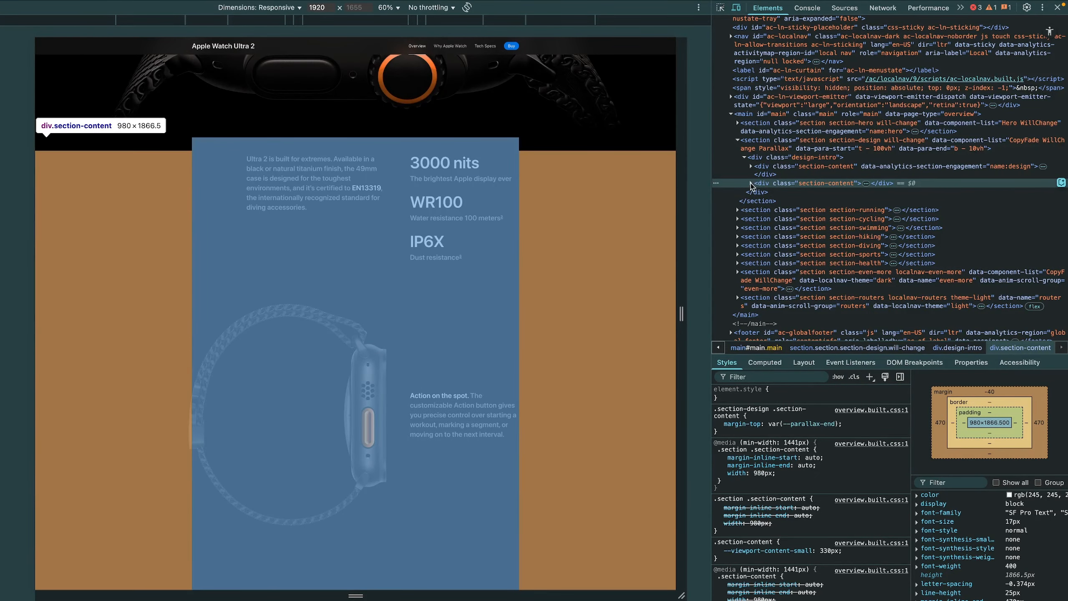
pyautogui.scroll(-1, 610, 224)
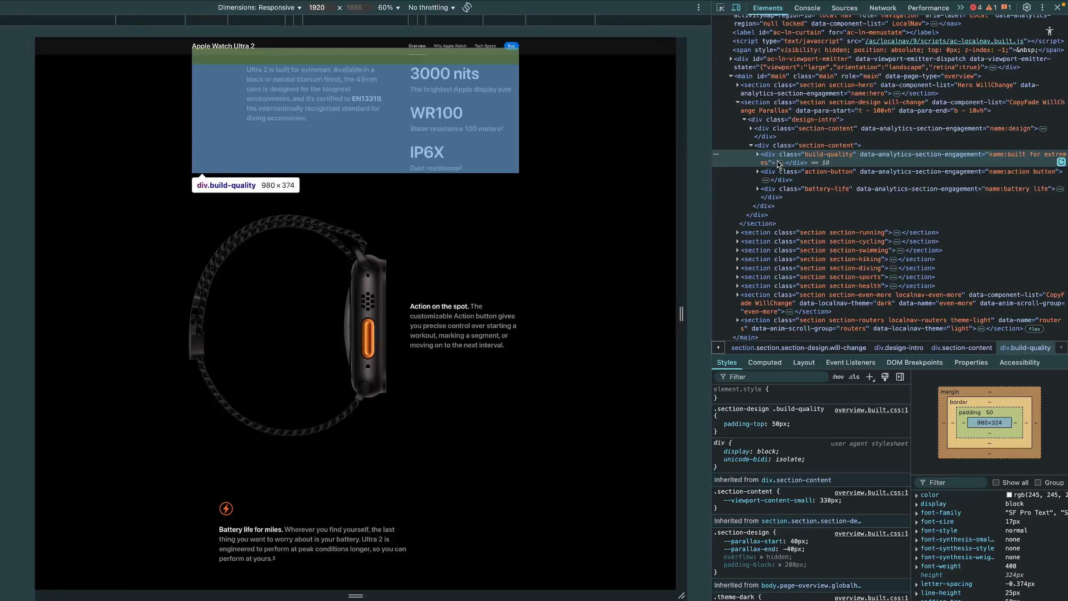
pyautogui.scroll(-1, 563, 269)
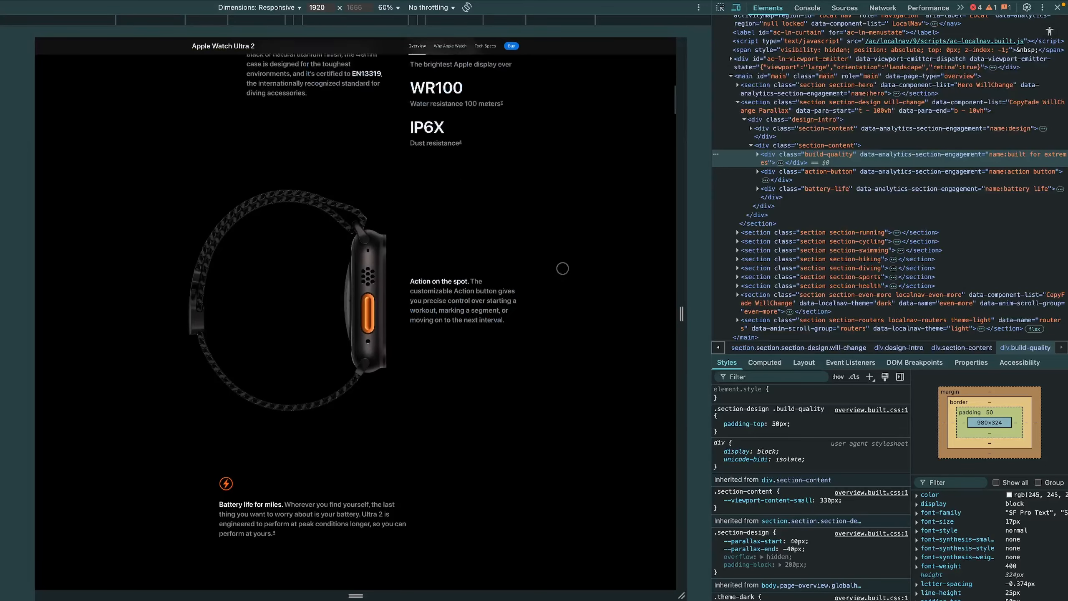
pyautogui.scroll(2, 415, 239)
pyautogui.scroll(-5, 438, 310)
pyautogui.scroll(8, 440, 313)
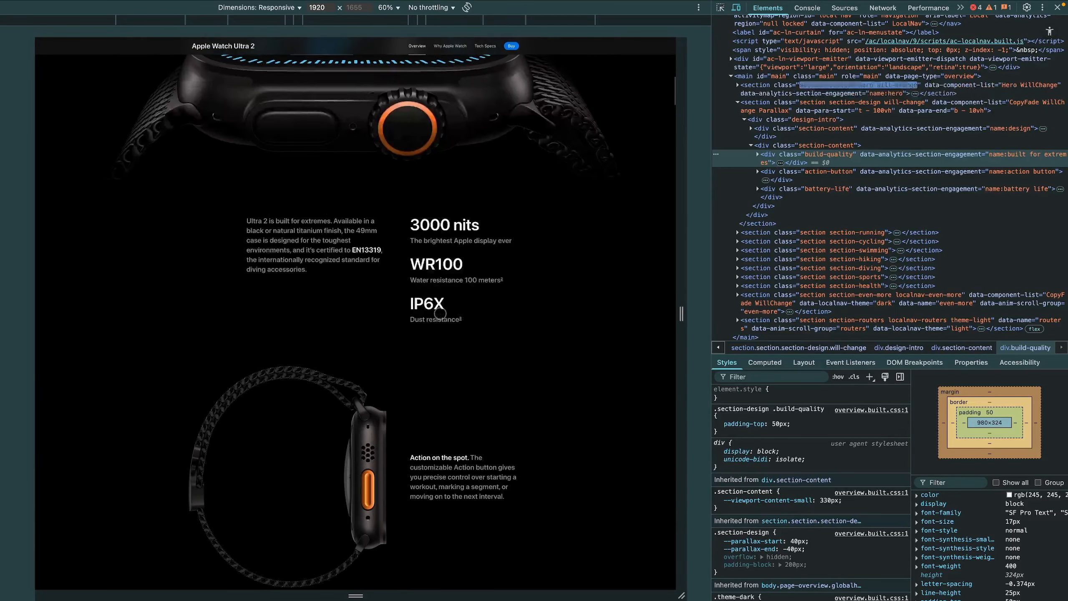
pyautogui.click(757, 154)
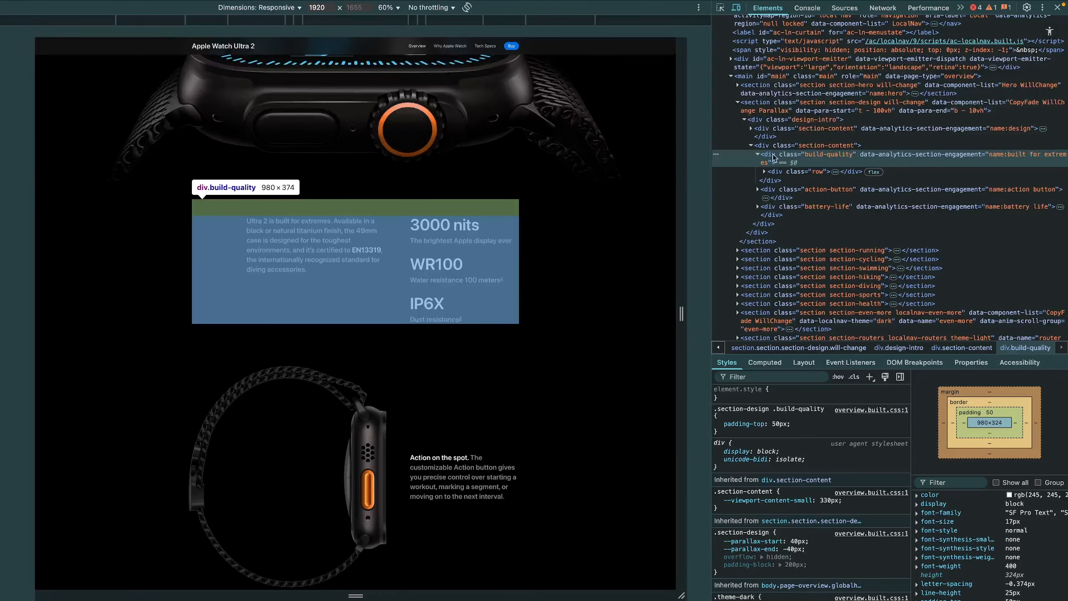
# Step: Examine the row inside the build-quality div, collapse that div, and expand the action-button div to check its padding
pyautogui.click(875, 171)
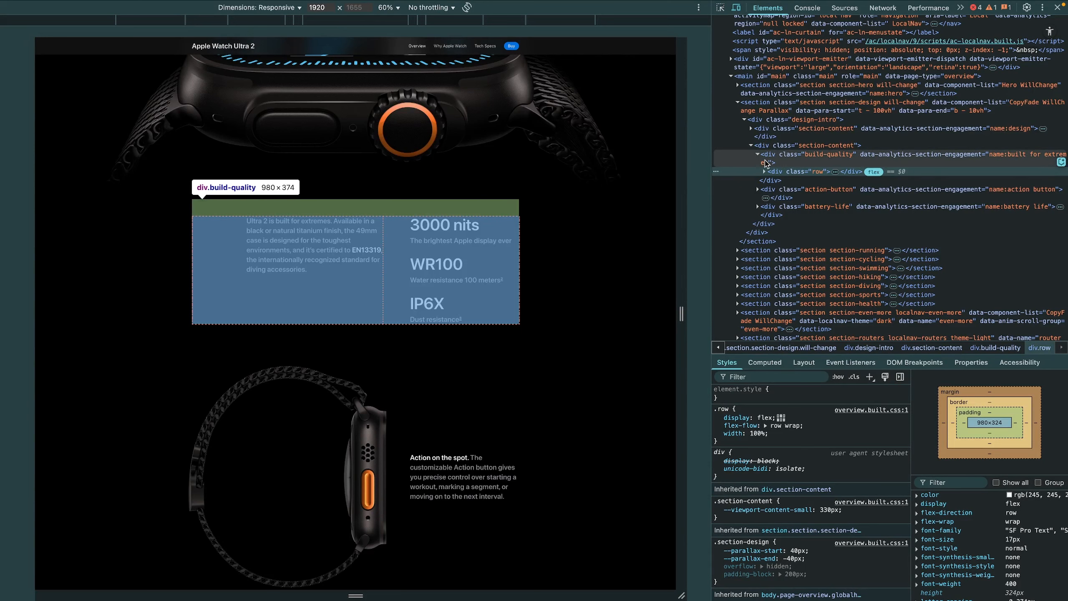
pyautogui.click(758, 158)
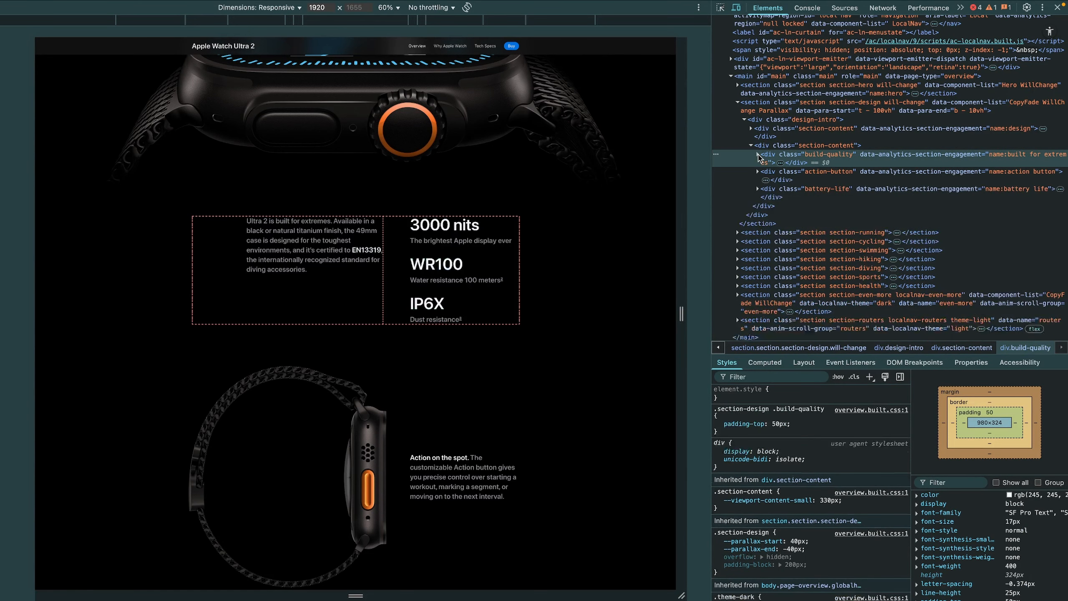
pyautogui.click(758, 172)
pyautogui.scroll(-1, 490, 352)
pyautogui.scroll(-3, 491, 352)
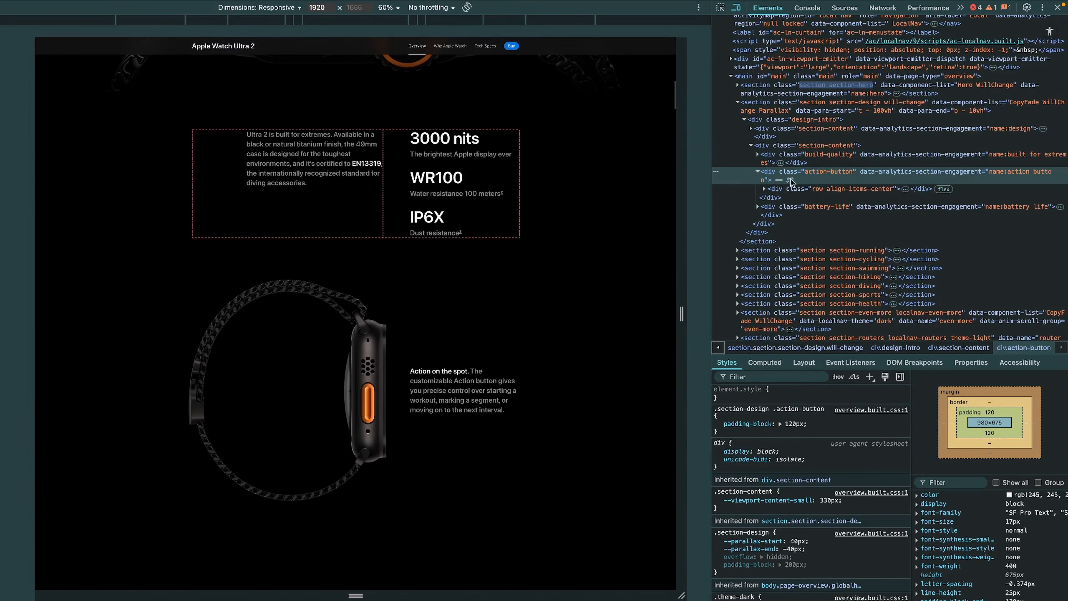
pyautogui.click(756, 171)
pyautogui.click(757, 172)
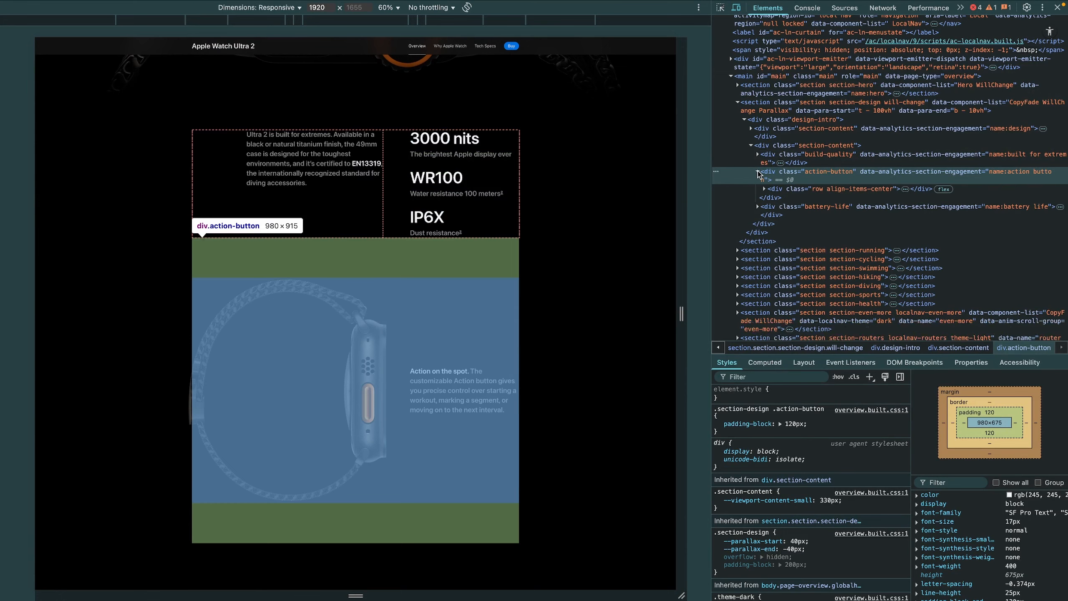
# Step: Show the flex overlay for the action-button div's row and look over the page down to the battery-life content
pyautogui.click(944, 191)
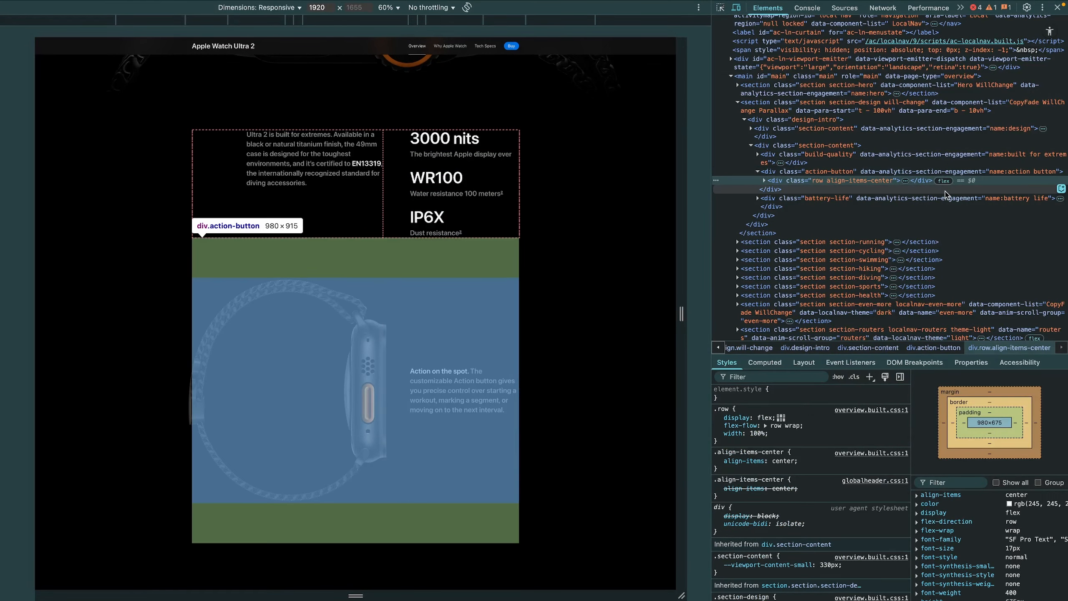
pyautogui.click(943, 181)
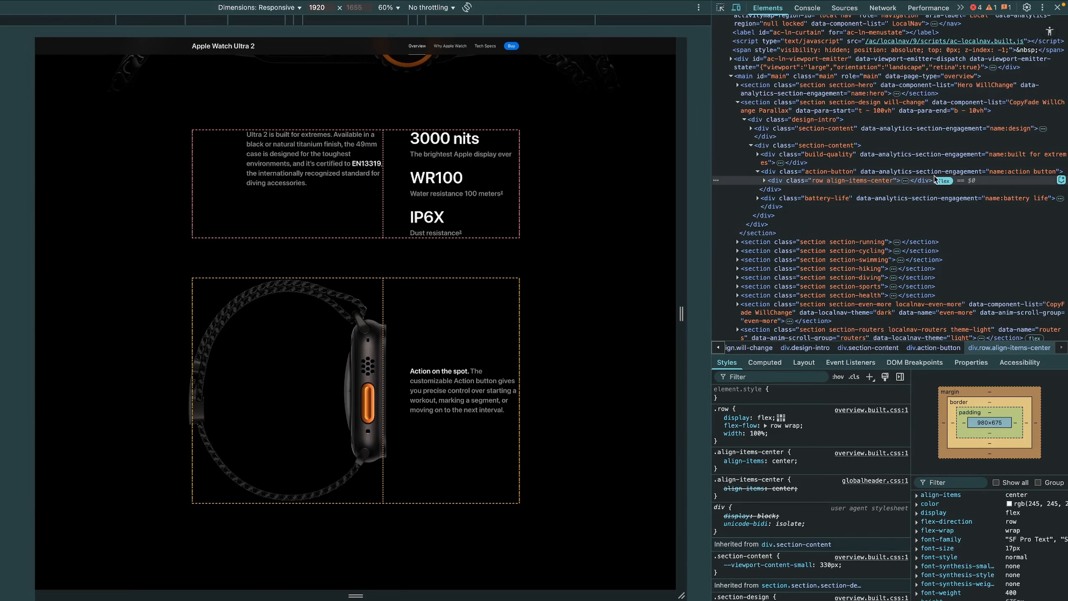
pyautogui.scroll(-5, 468, 411)
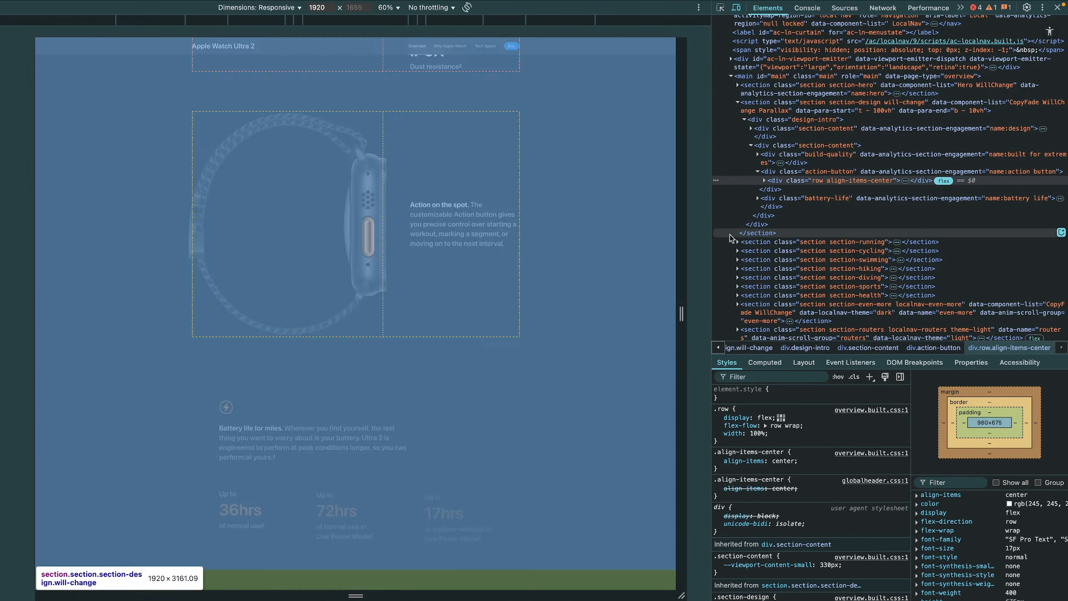
pyautogui.scroll(-2, 636, 316)
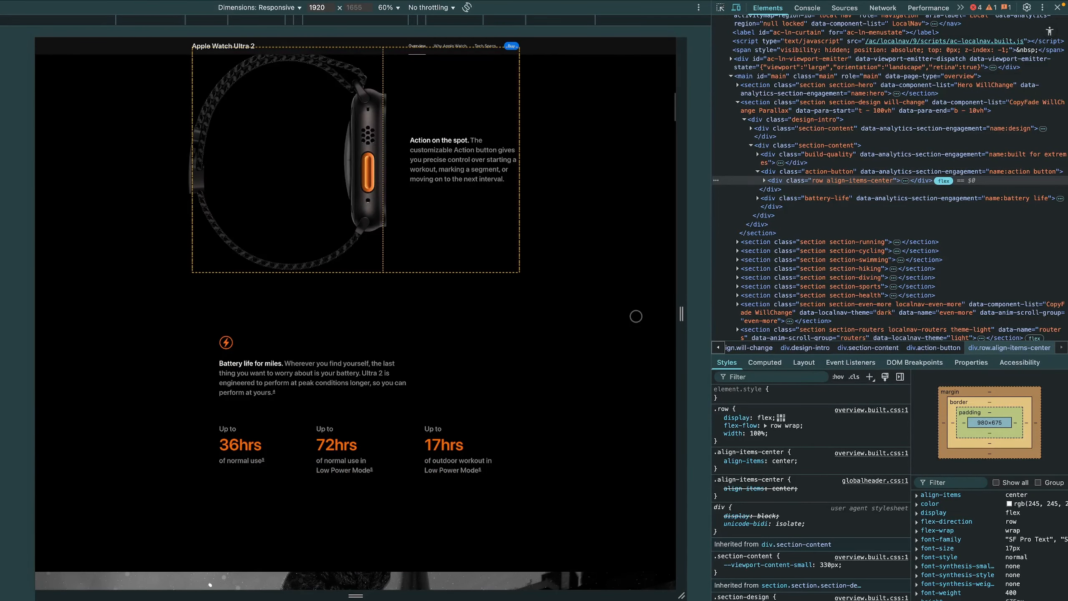
# Step: Expand the battery-life div to inspect its rows, and hide the flex overlay on the action-button row
pyautogui.click(758, 198)
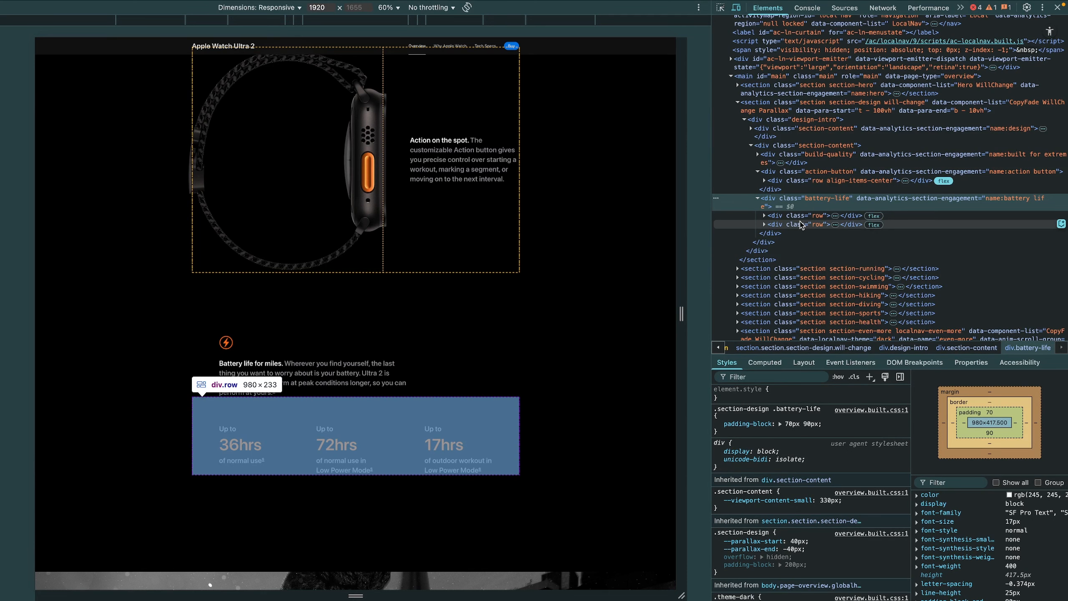
pyautogui.scroll(5, 488, 226)
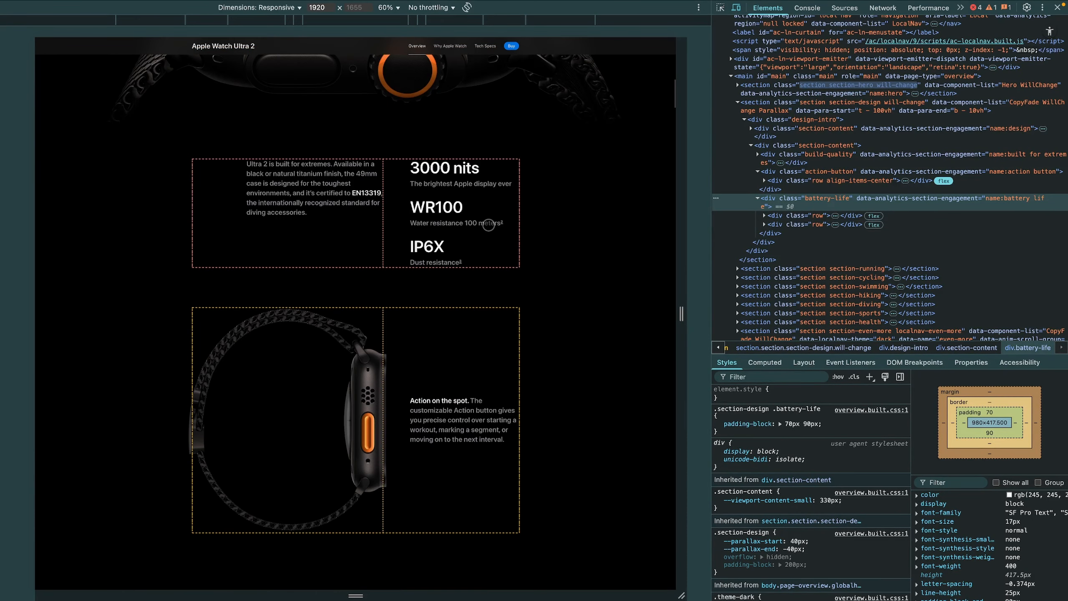
pyautogui.scroll(-3, 488, 227)
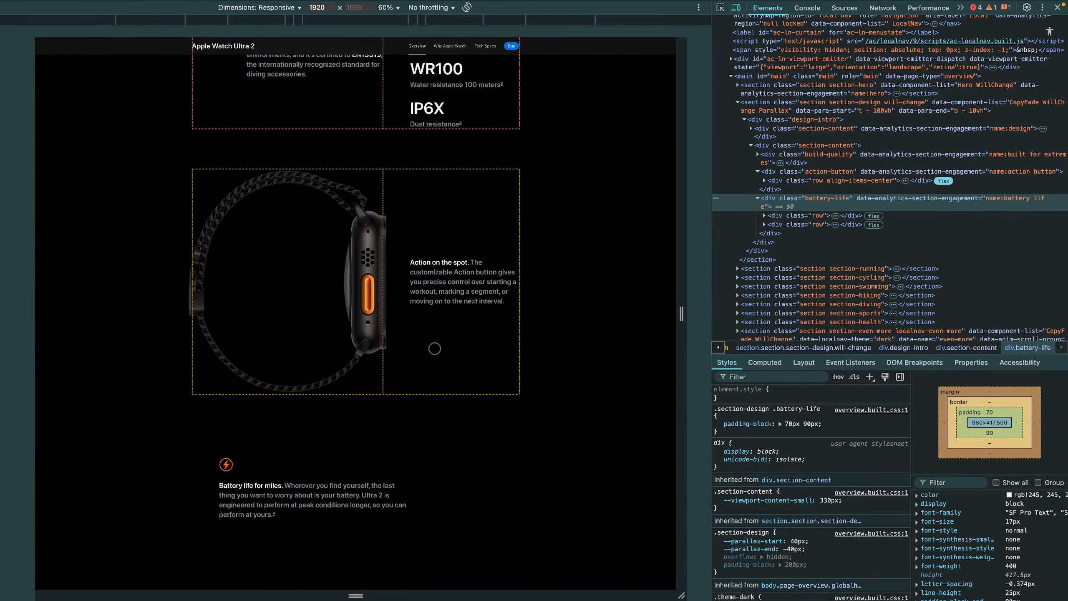
pyautogui.scroll(3, 434, 348)
pyautogui.click(941, 181)
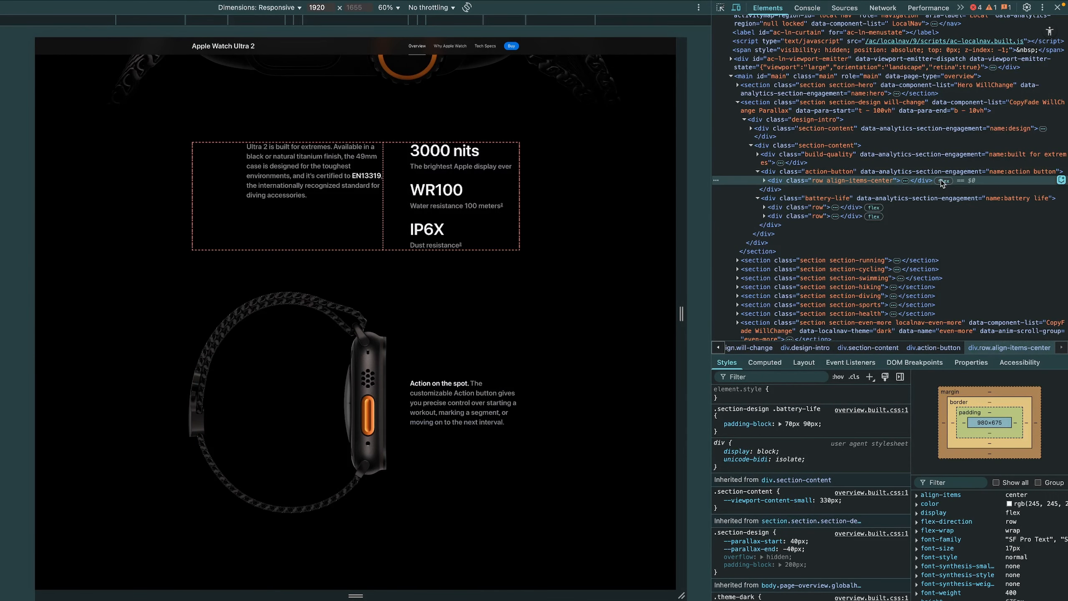
# Step: Collapse the action-button div and compare the box models of the build-quality div and its parent section-content div
pyautogui.scroll(2, 446, 234)
pyautogui.scroll(3, 381, 205)
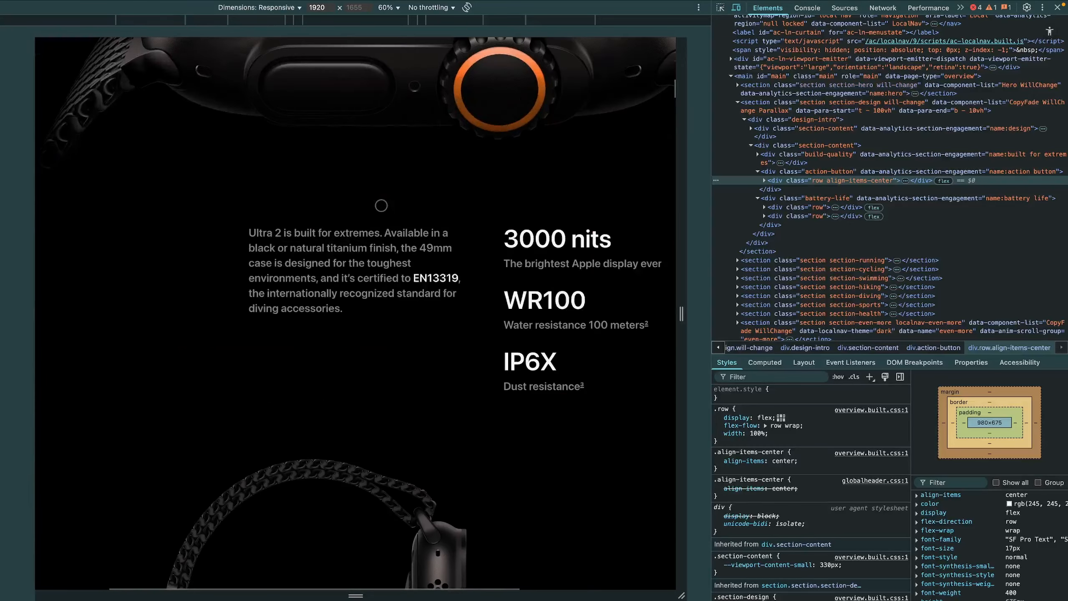
pyautogui.hscroll(2, 381, 206)
pyautogui.hscroll(1, 382, 205)
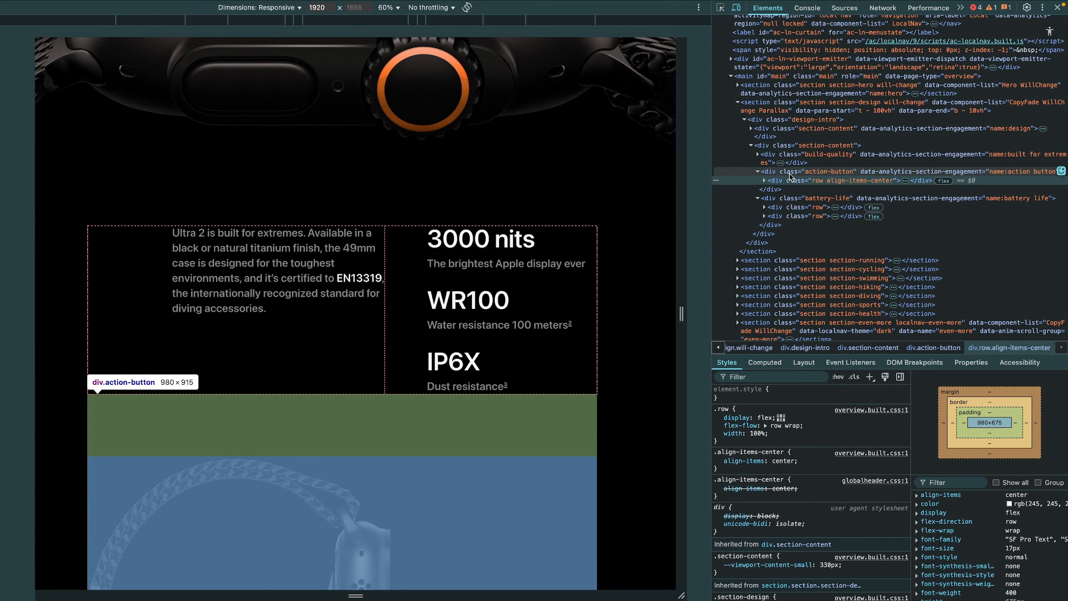
pyautogui.click(757, 172)
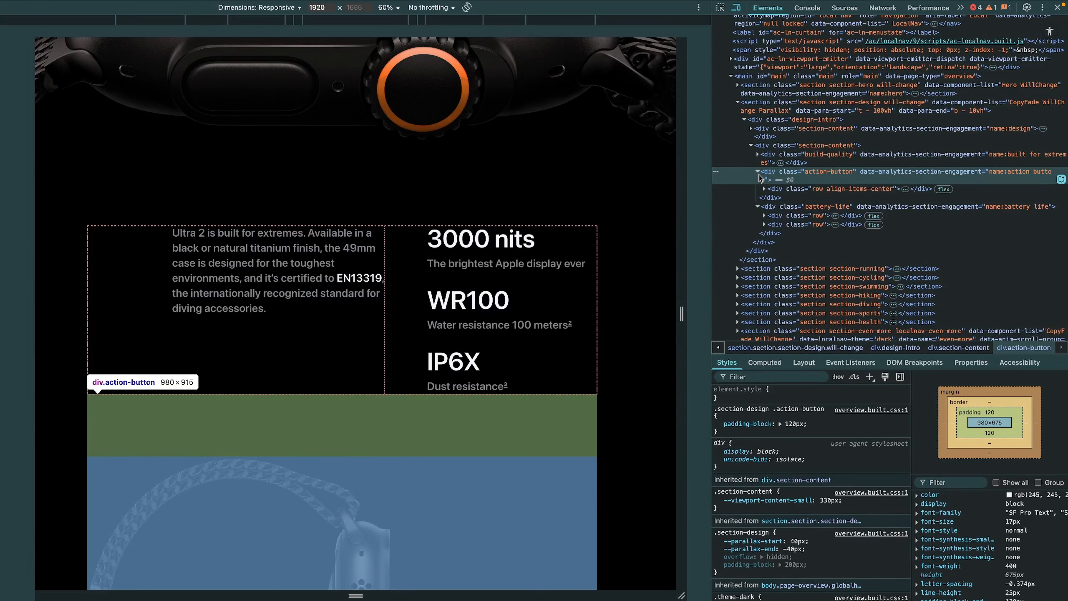
pyautogui.click(764, 162)
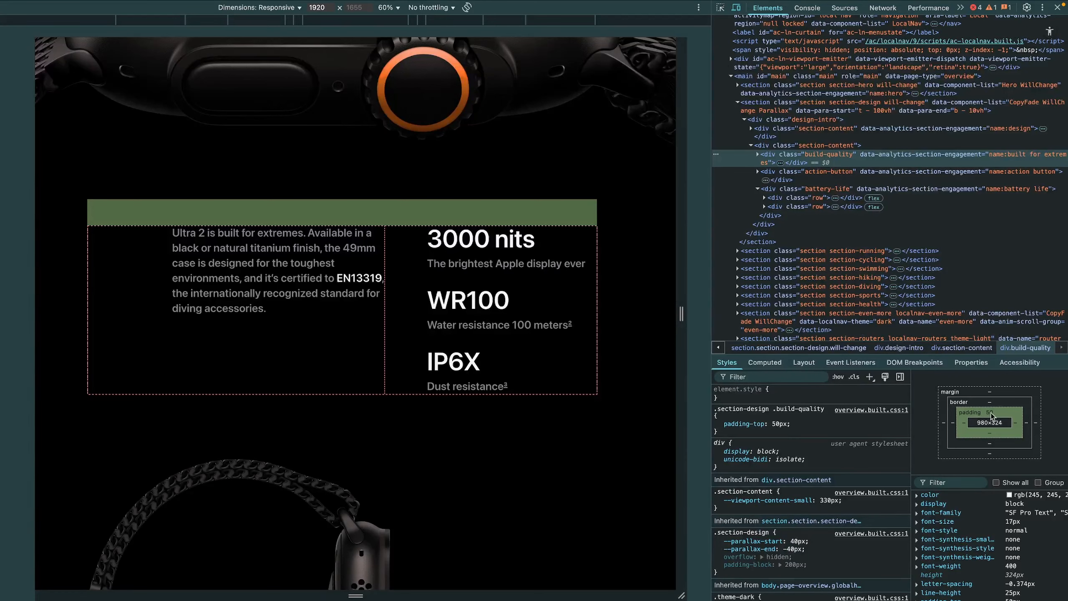
pyautogui.click(784, 146)
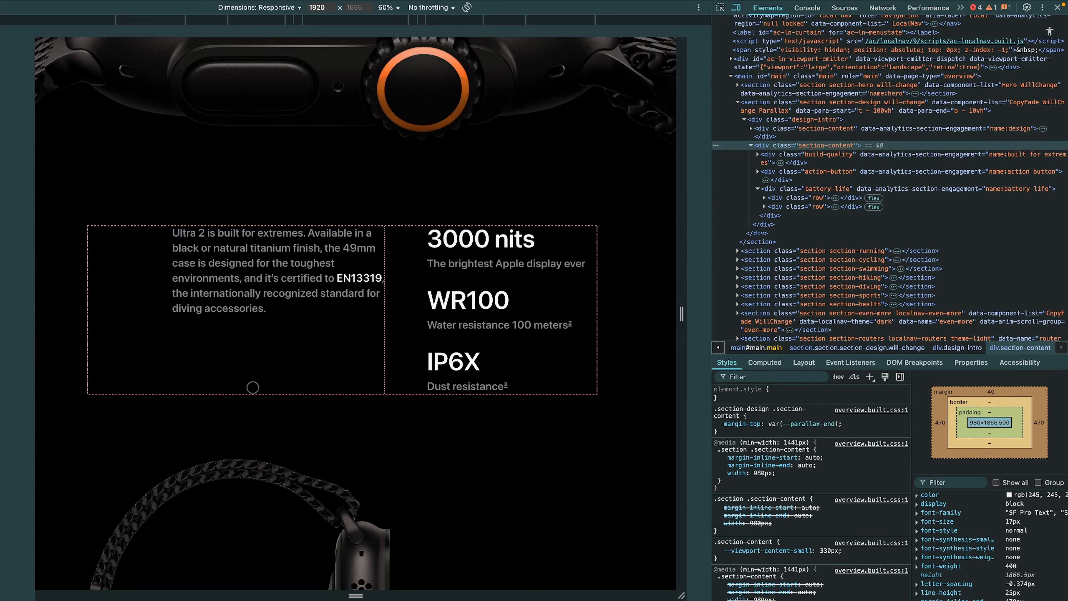
pyautogui.press('super+shift+c')
pyautogui.click(234, 300)
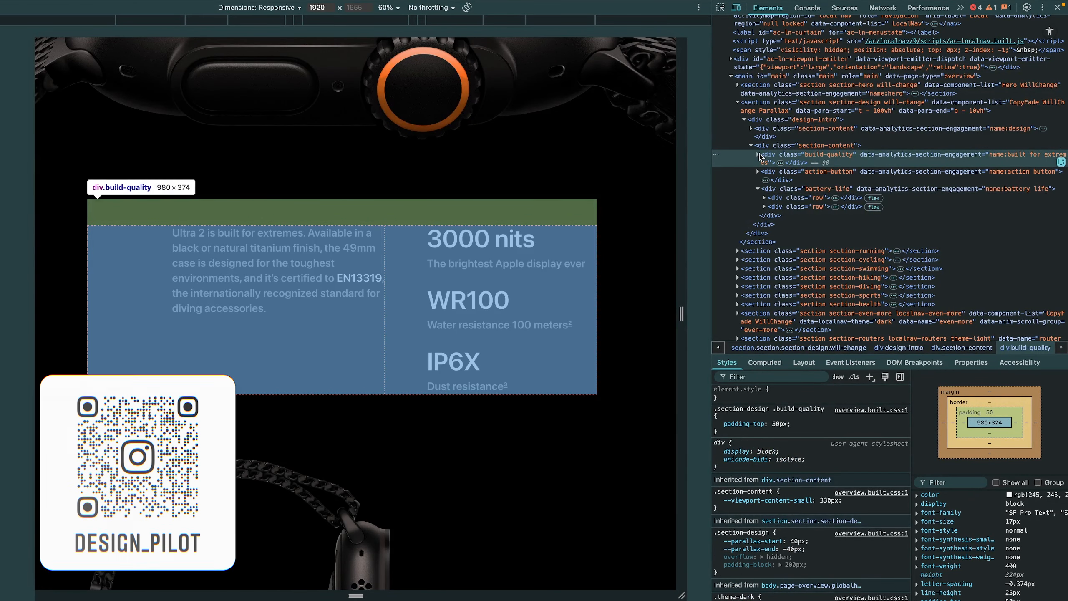
# Step: Expand the build-quality div, its row and the large-5 column, checking the column's size and margin
pyautogui.click(758, 155)
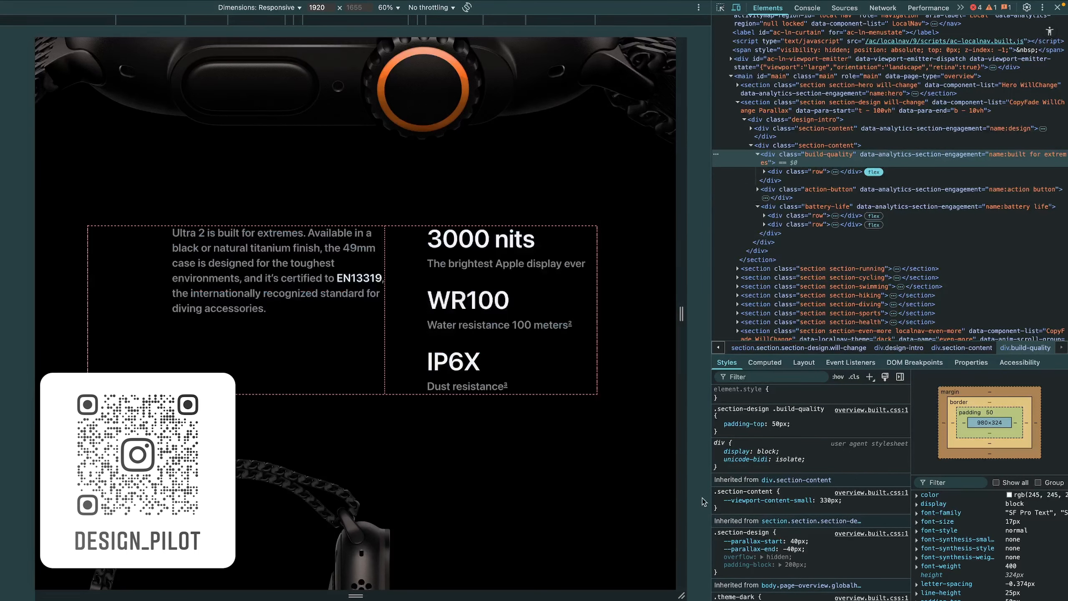
pyautogui.click(764, 171)
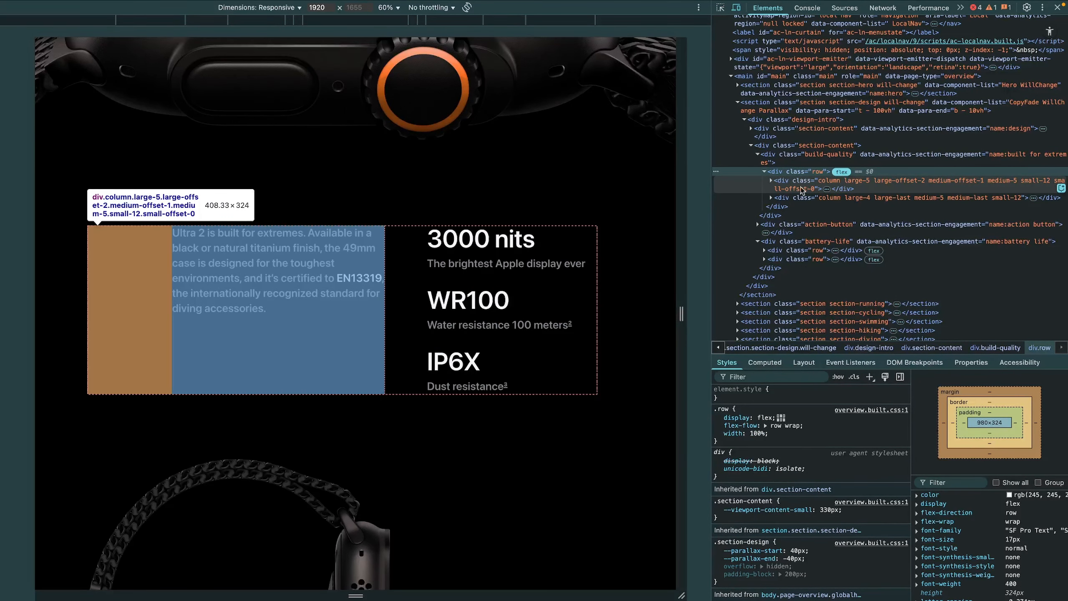
pyautogui.click(788, 184)
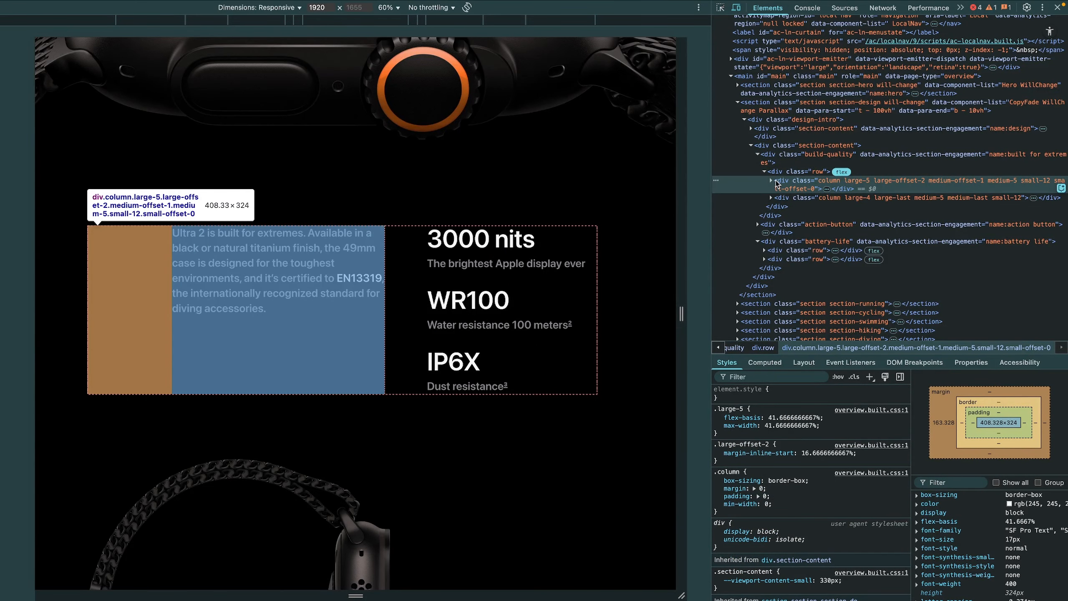
pyautogui.click(771, 181)
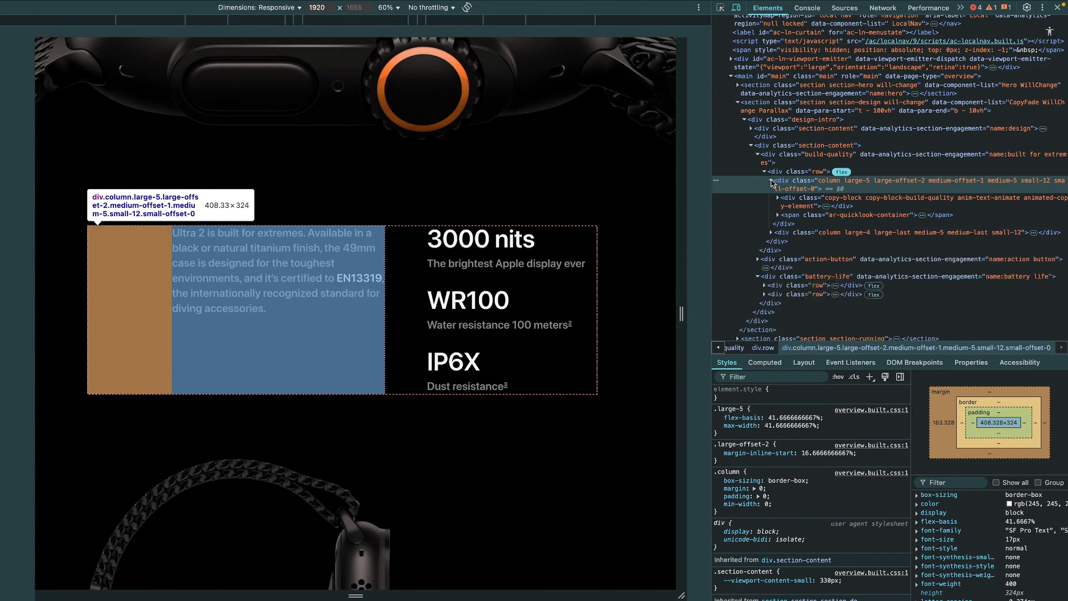
# Step: Expand the copy-block-build-quality div and examine the size and text styles of its copy-block-copy paragraph
pyautogui.click(794, 199)
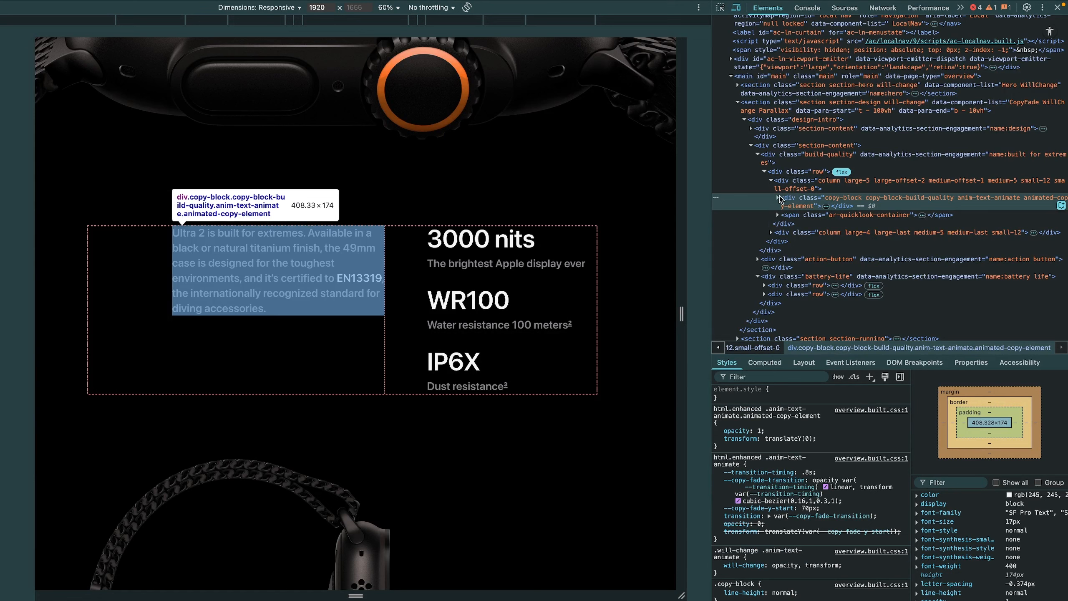
pyautogui.click(778, 198)
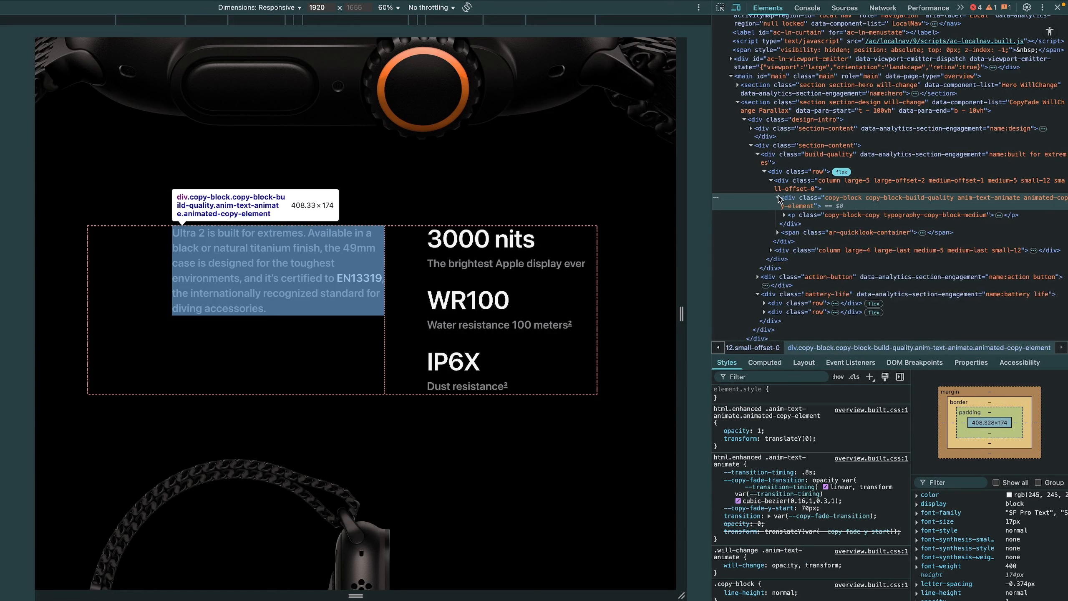
pyautogui.click(799, 215)
pyautogui.click(806, 205)
pyautogui.click(799, 215)
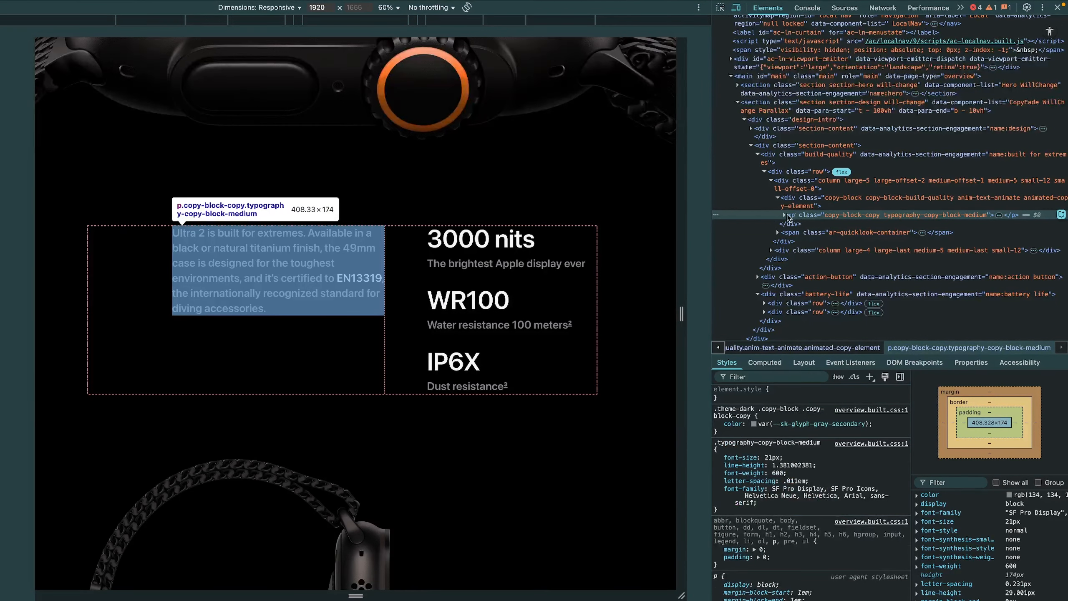
pyautogui.click(784, 214)
pyautogui.click(784, 215)
pyautogui.click(794, 205)
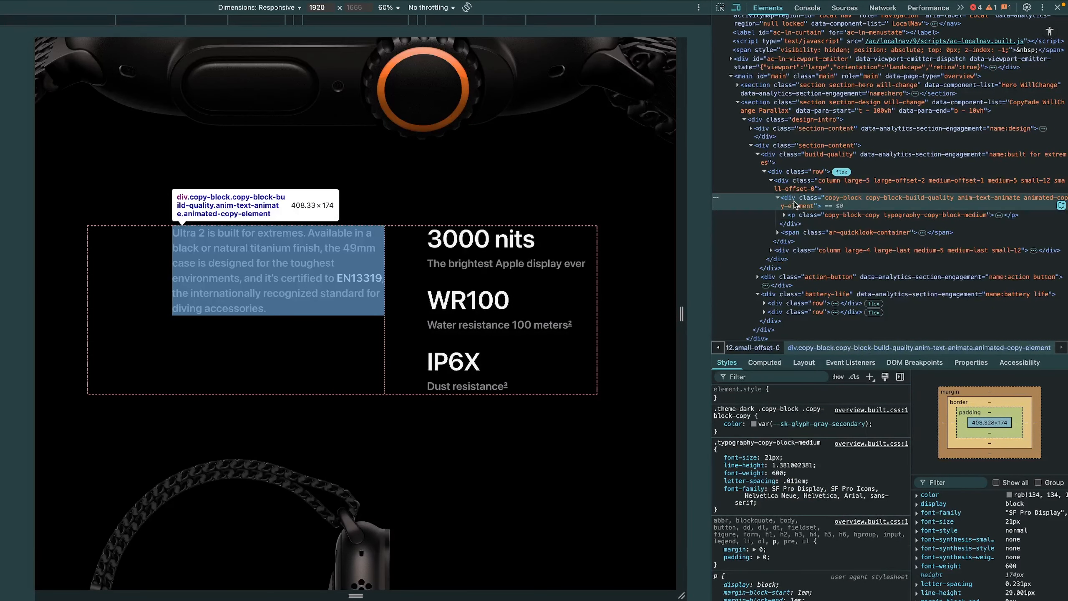
# Step: Compare the dimensions of the large-5 column, the copy-block div and the paragraph nested inside them
pyautogui.click(794, 184)
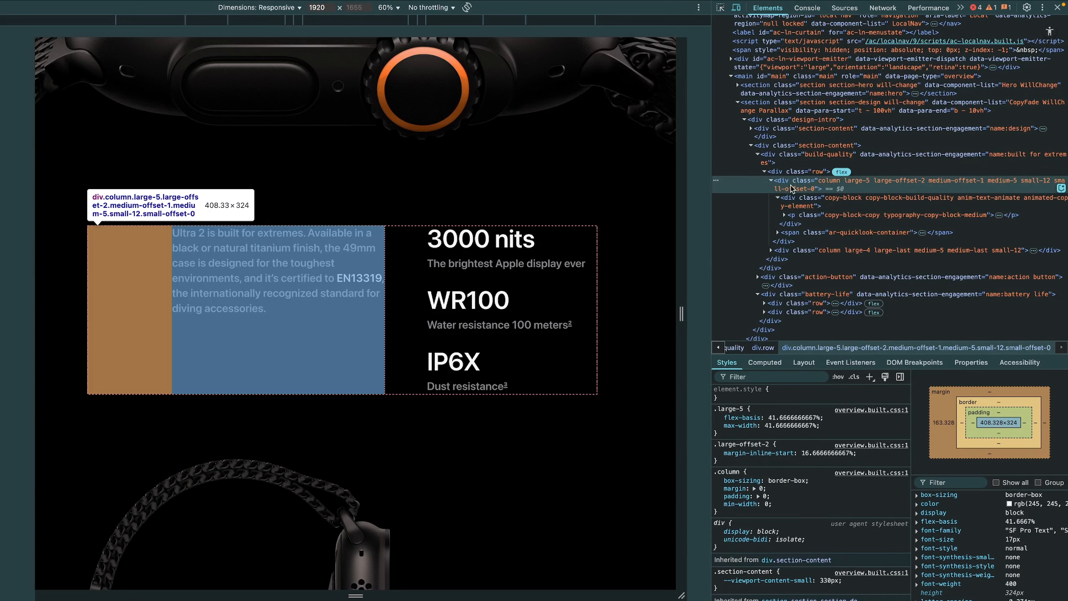
pyautogui.click(794, 200)
pyautogui.click(794, 184)
pyautogui.click(796, 200)
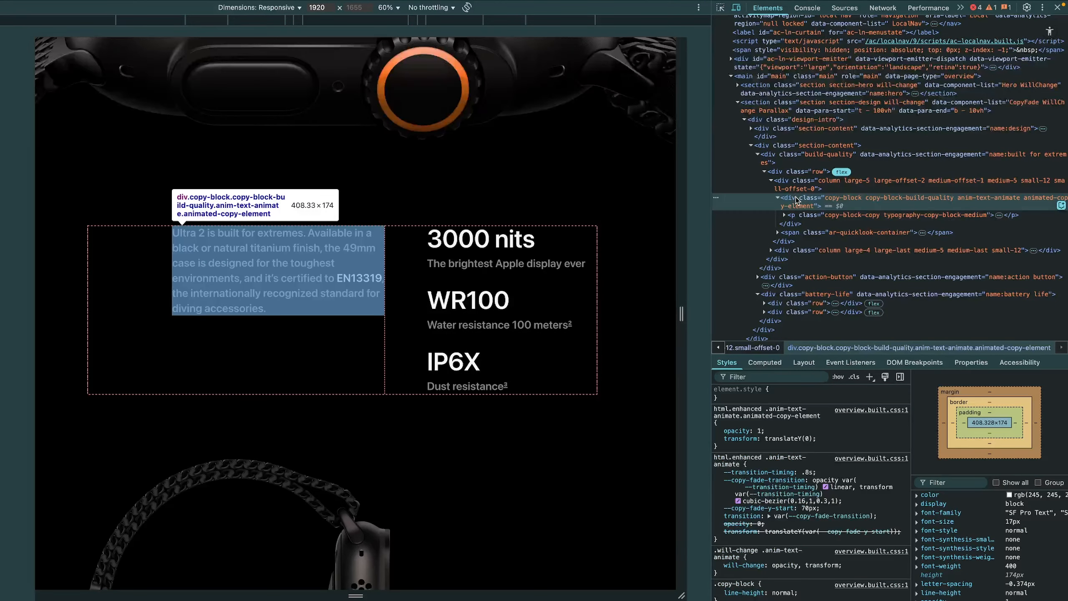
pyautogui.click(793, 184)
pyautogui.click(800, 215)
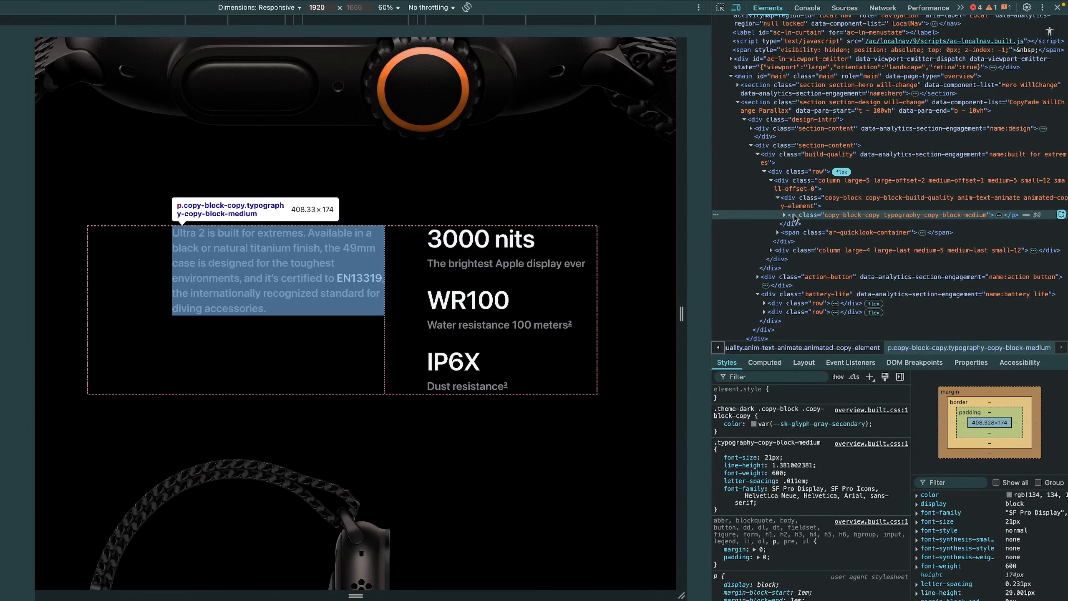
# Step: Review the paragraph's typography-copy-block-medium rules, margin and padding, and collapse the copy-block div
pyautogui.scroll(-2, 765, 471)
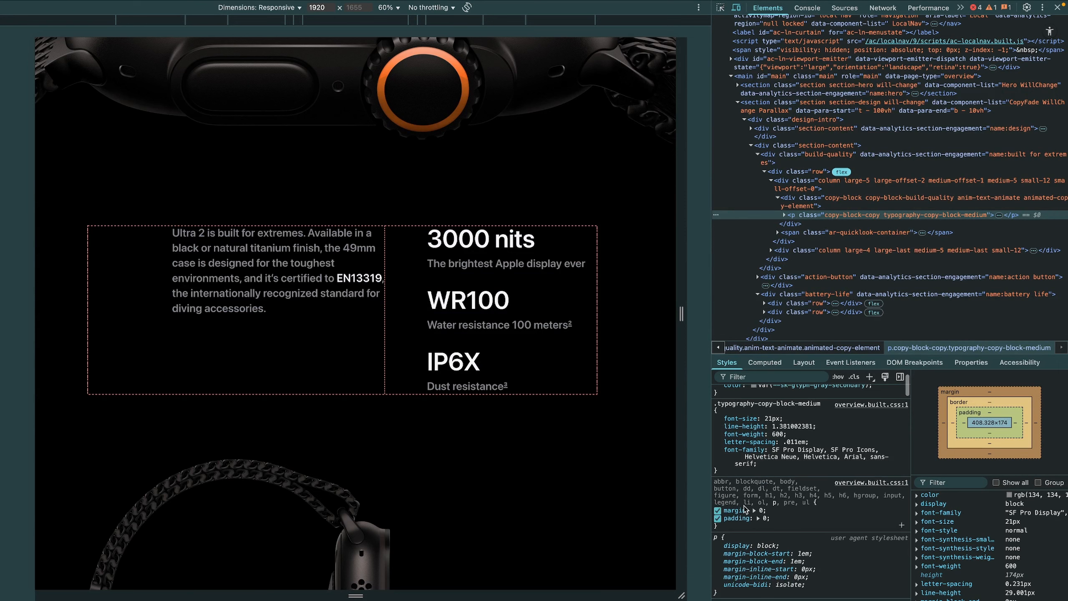
pyautogui.scroll(2, 764, 471)
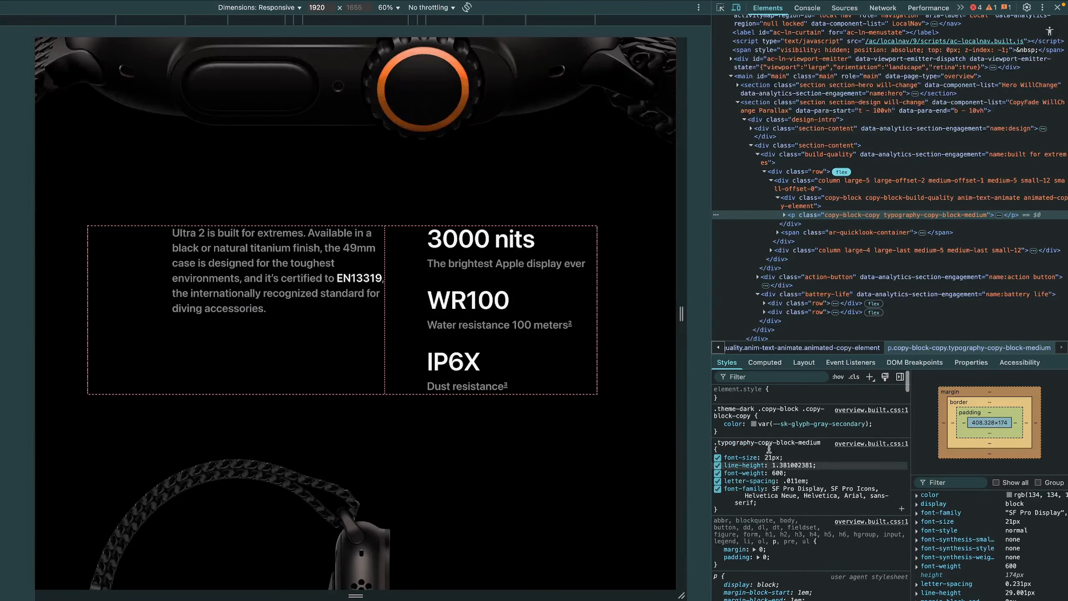
pyautogui.click(790, 205)
pyautogui.click(778, 198)
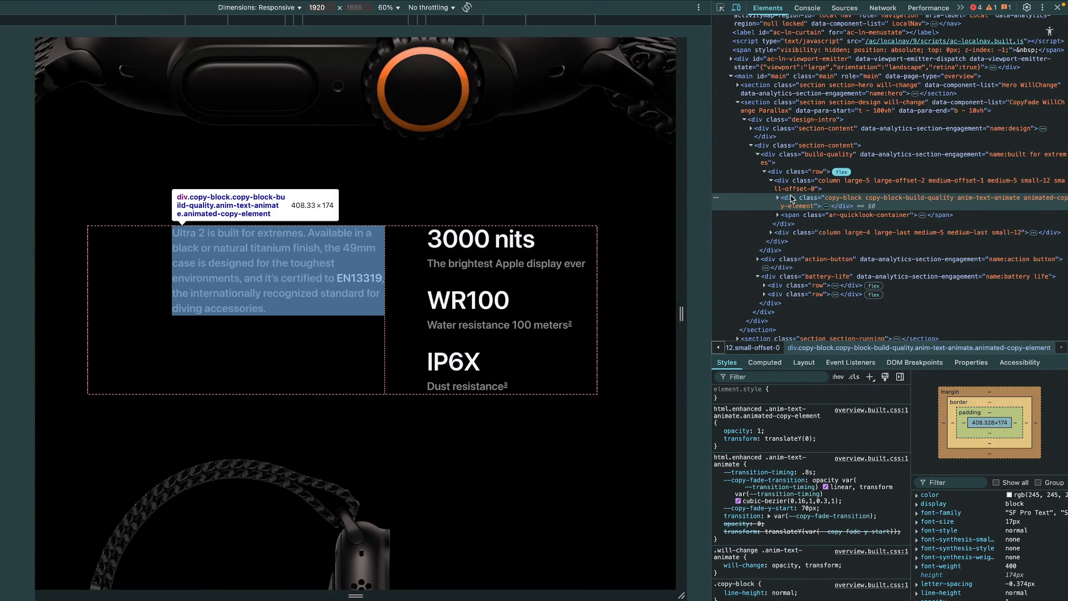
# Step: Look through the copy-block div's style rules and examine the enclosing large-5 column's content size and inline-start margin
pyautogui.scroll(-3, 784, 481)
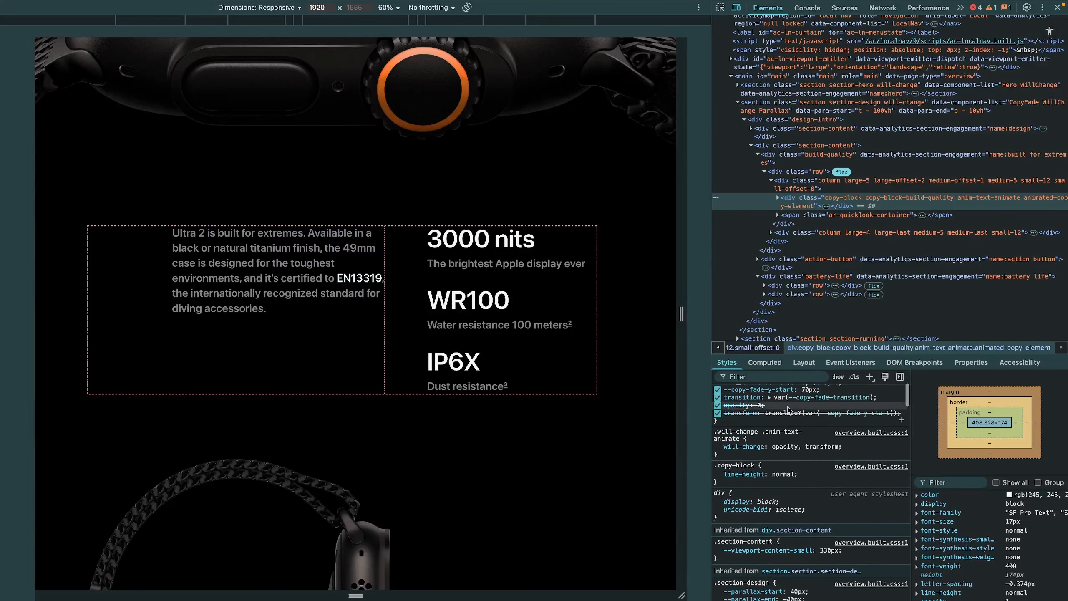
pyautogui.scroll(3, 778, 463)
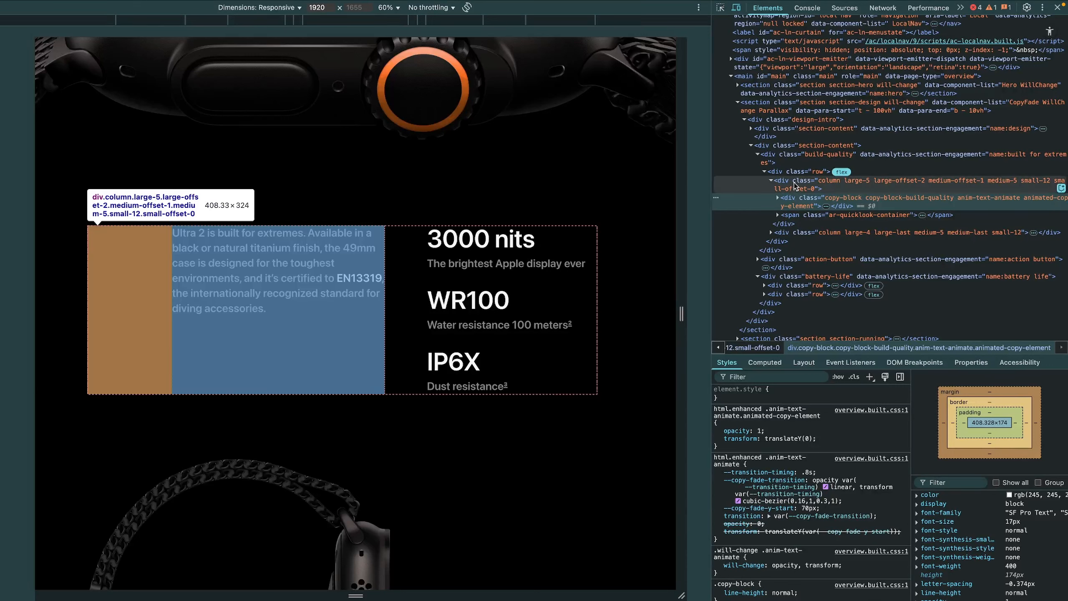
pyautogui.click(793, 183)
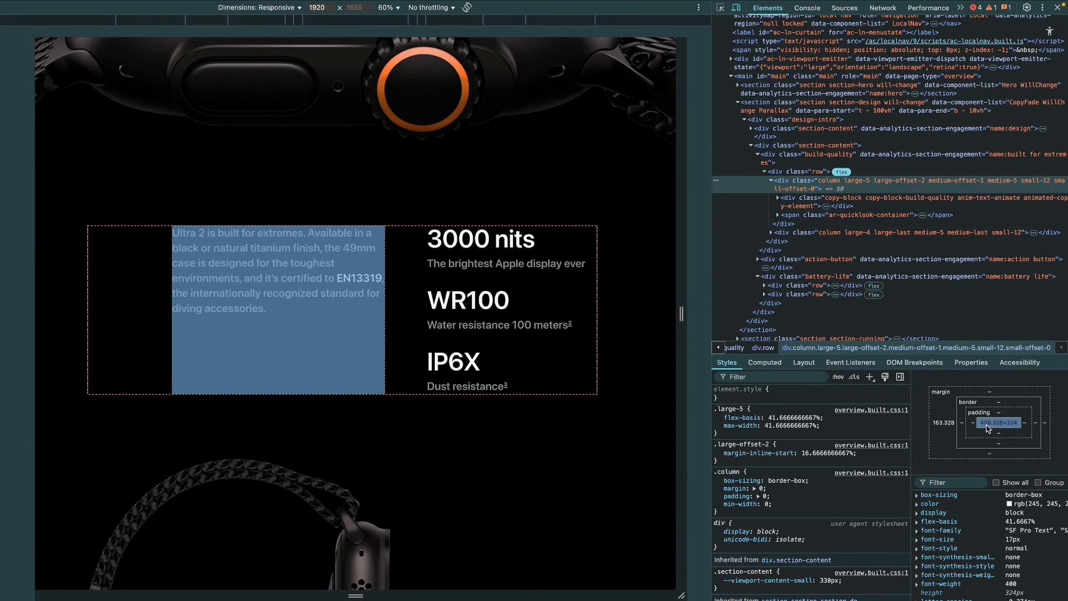
# Step: Calculate 980*41.67% in Raycast to check the large-5 column's width against its row
pyautogui.hotkey('alt', 'space')
pyautogui.write('980')
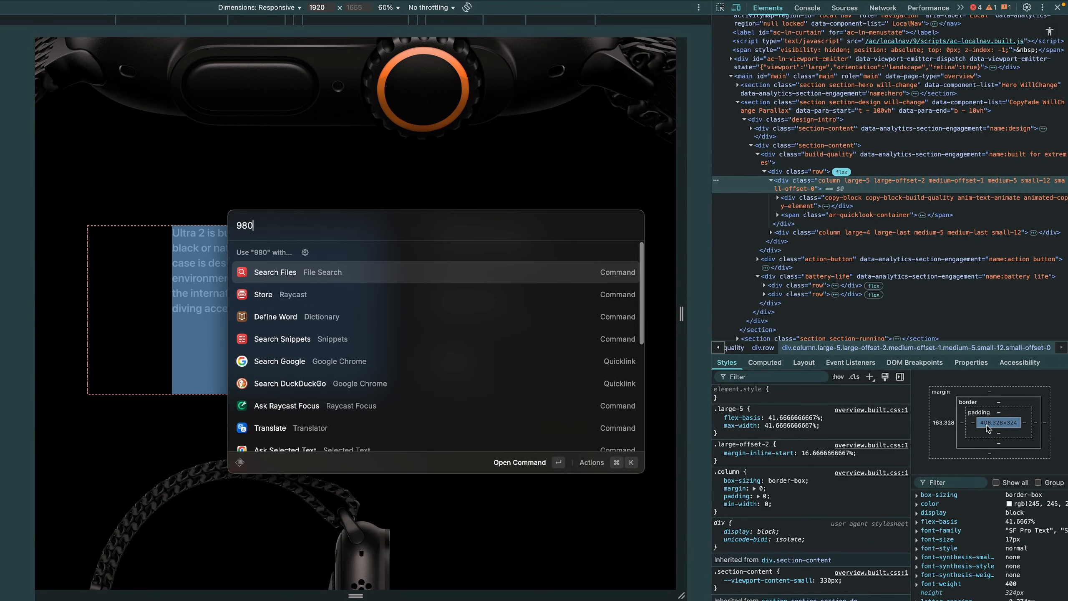
pyautogui.write('*41')
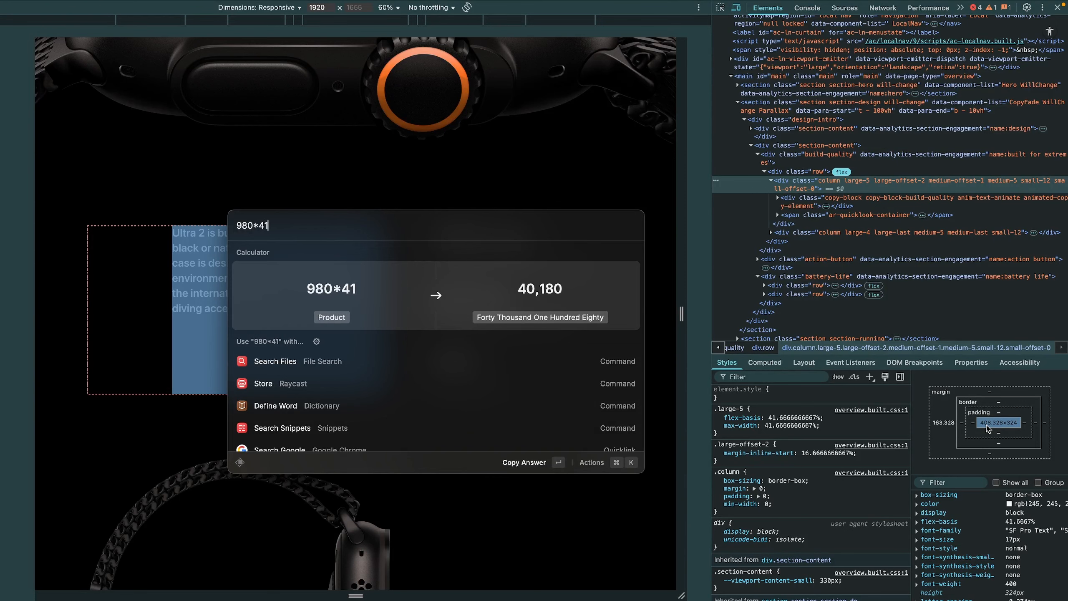
pyautogui.write('.67%')
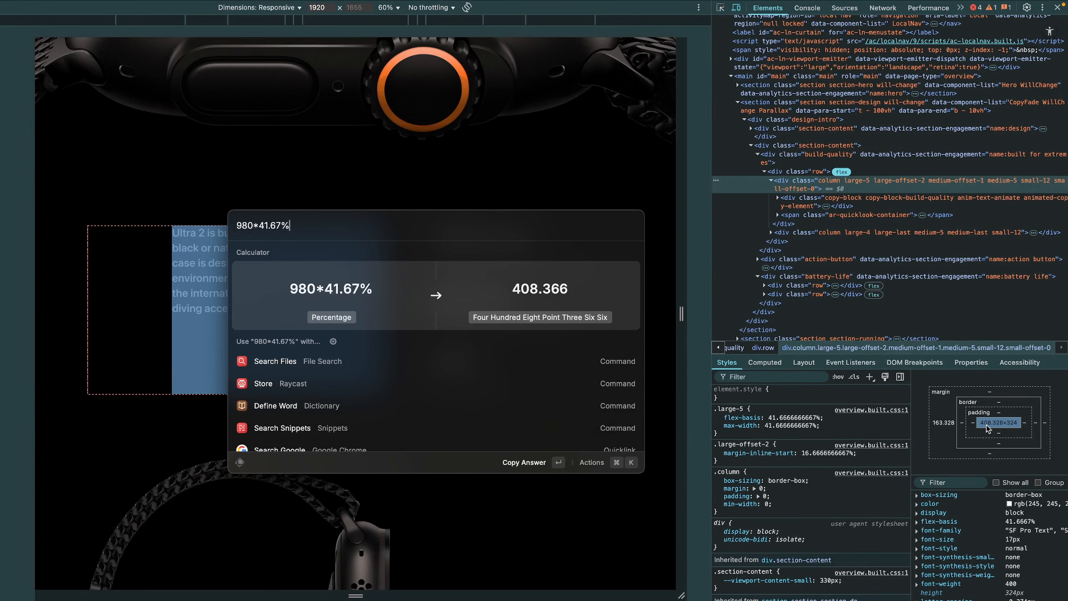
pyautogui.click(591, 527)
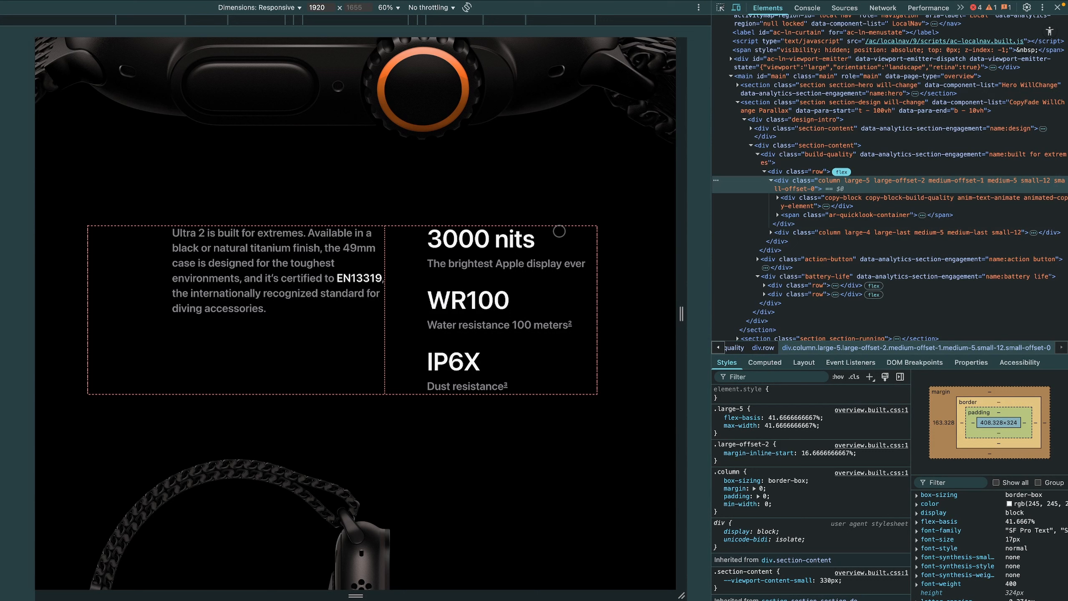
# Step: Toggle the large-5 column's margin-inline-start off and back on to compare layouts, and examine the large-4 column's margin
pyautogui.click(717, 453)
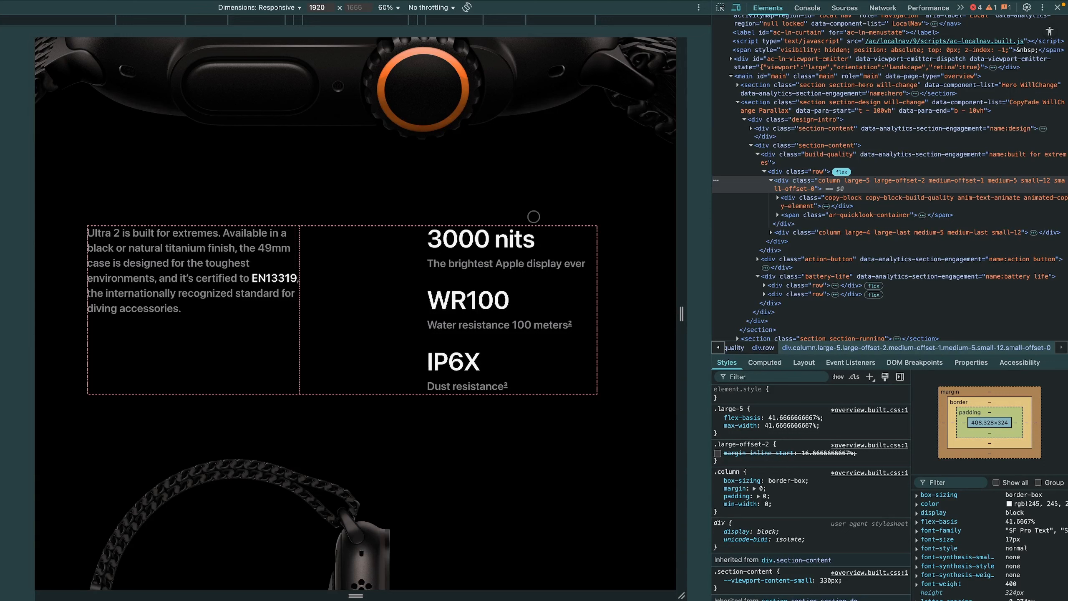
pyautogui.click(717, 454)
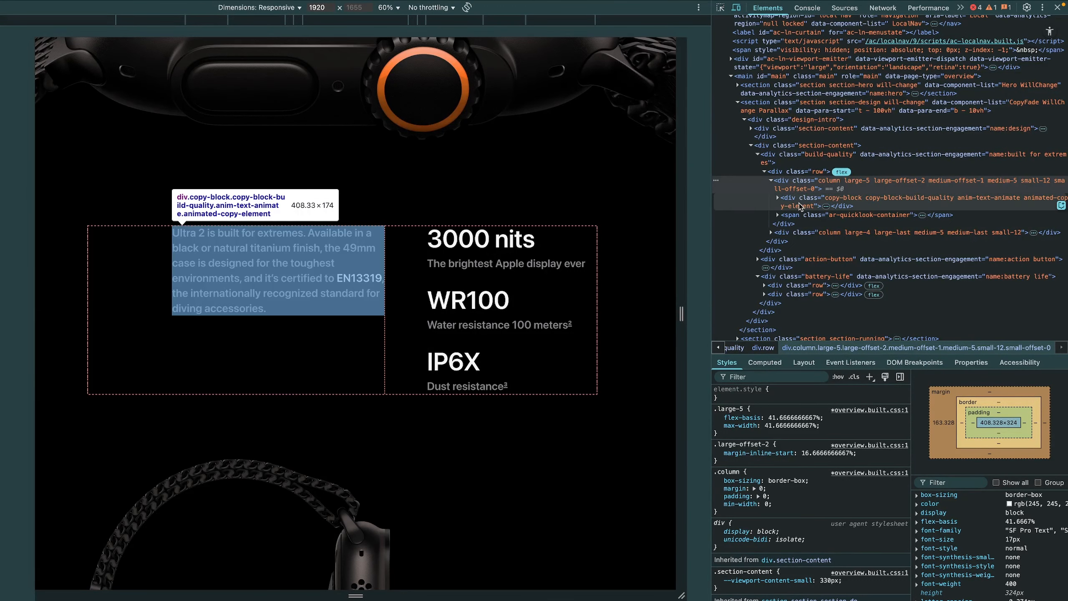
pyautogui.click(795, 235)
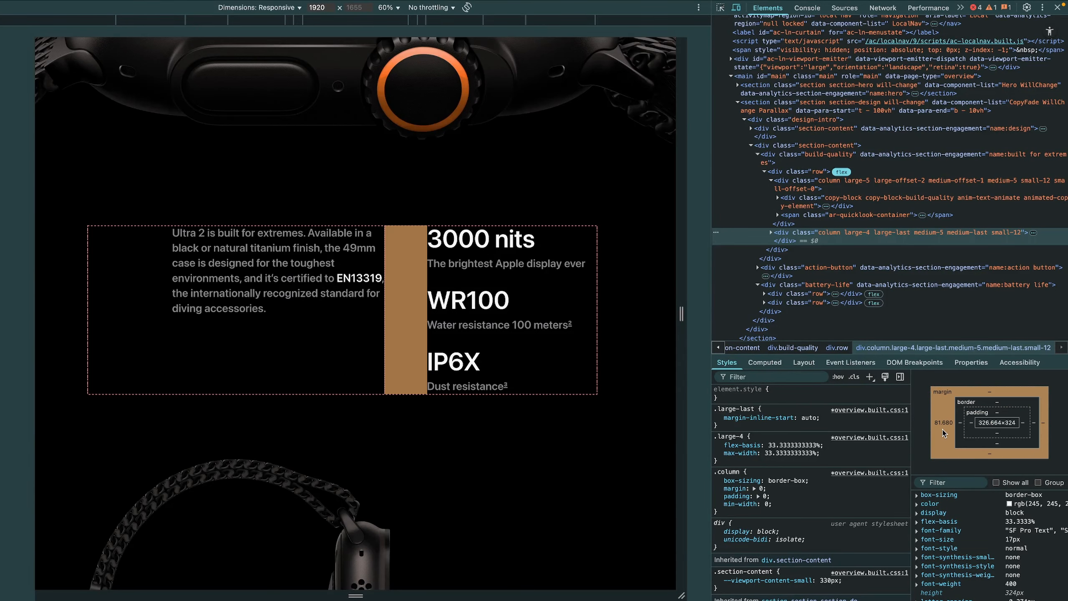
pyautogui.click(790, 188)
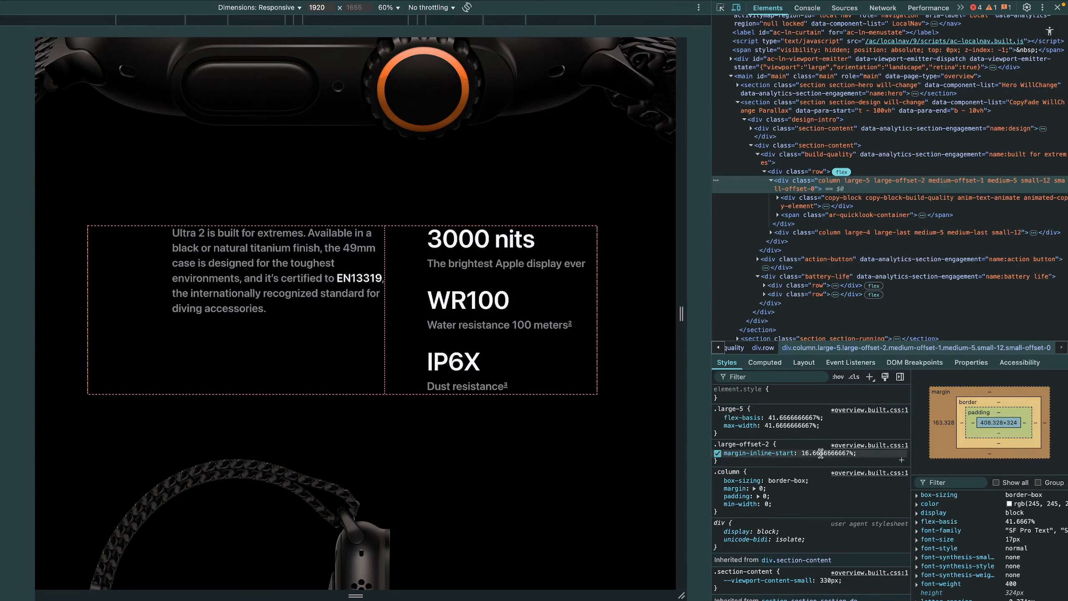
pyautogui.click(717, 453)
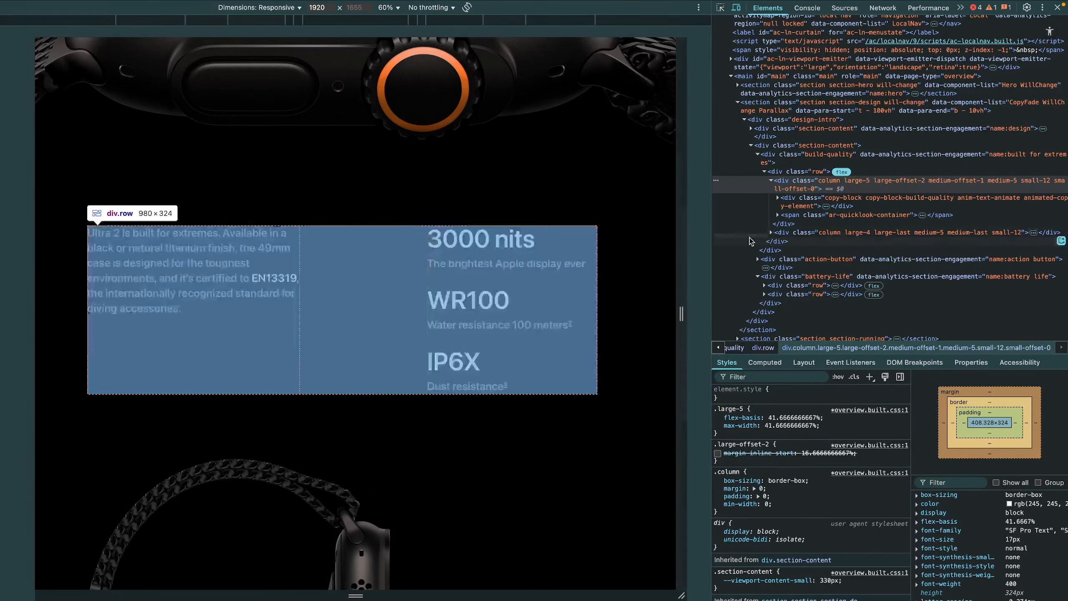
pyautogui.press('super+z')
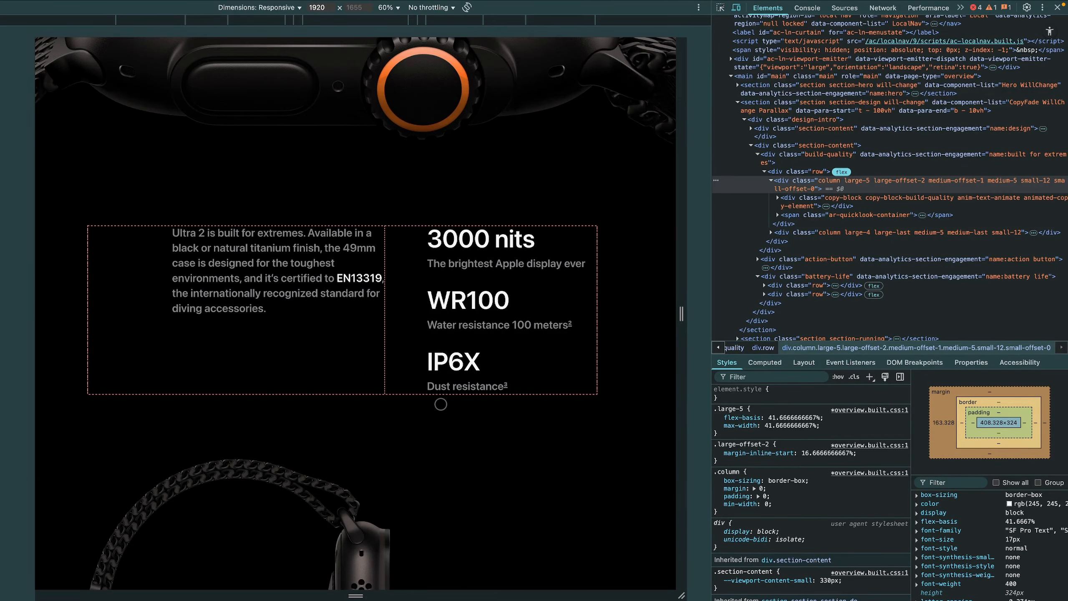
# Step: Close the developer tools and copy the "Ultra 2 is built for extremes" paragraph into the Apple Website Tutorial file in Figma Sites
pyautogui.click(1057, 8)
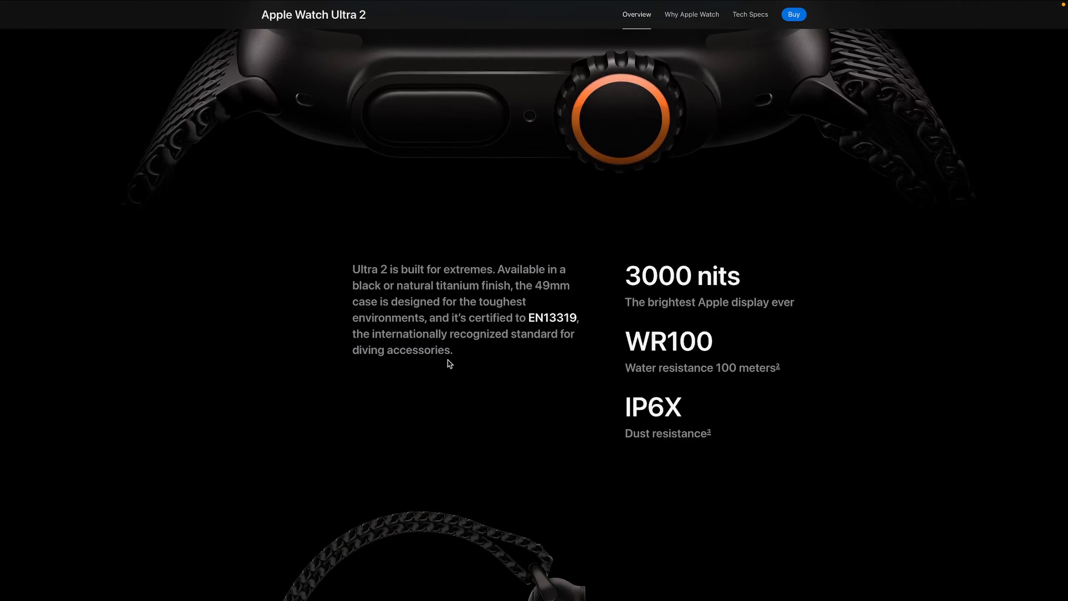
pyautogui.moveTo(449, 363); pyautogui.dragTo(352, 277)
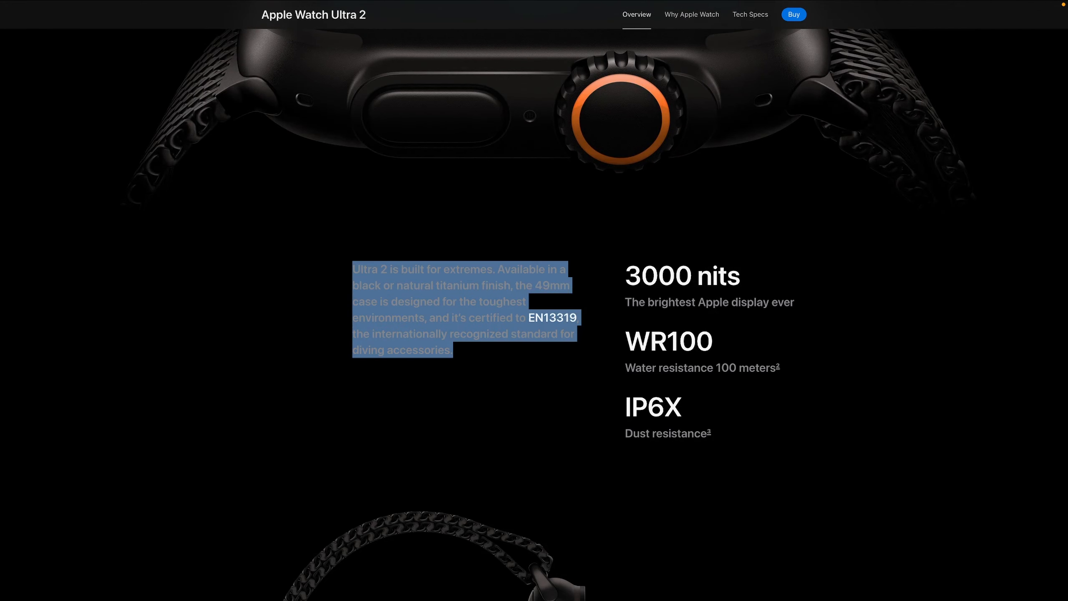
pyautogui.hotkey('ctrl', 'Left')
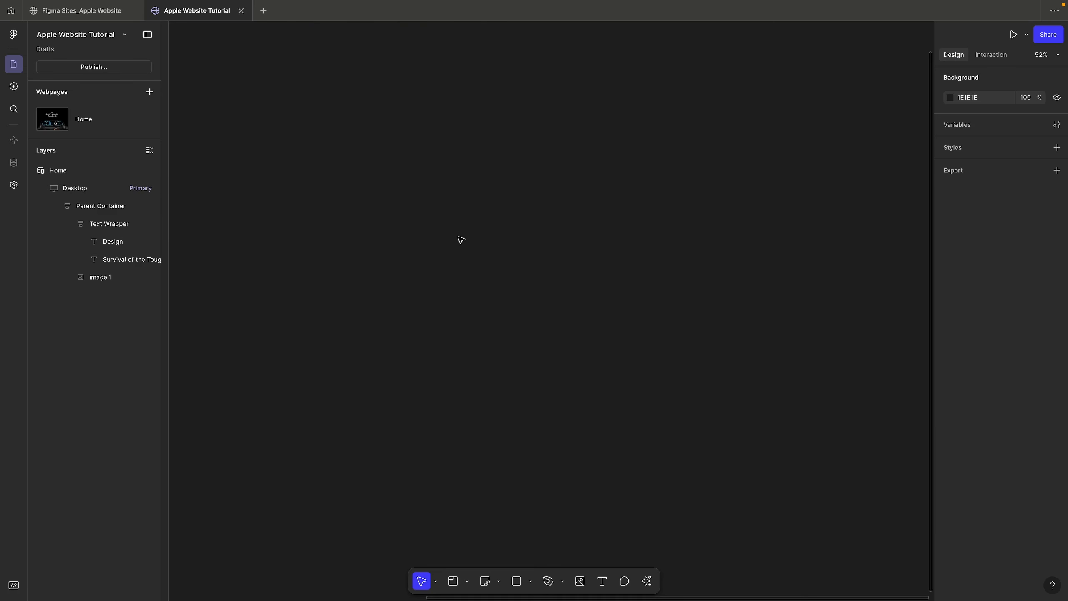
pyautogui.hotkey('ctrl', 'v')
pyautogui.hotkey('ctrl', 'Right')
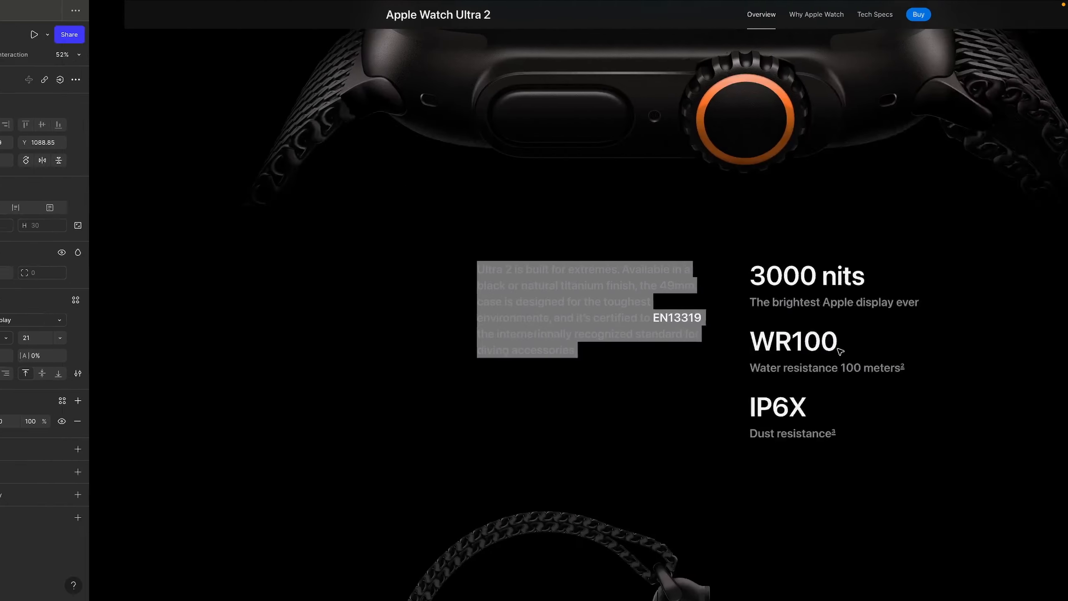
# Step: Return to Figma Sites and fill the pasted paragraph with white
pyautogui.hotkey('ctrl', 'Left')
pyautogui.click(951, 423)
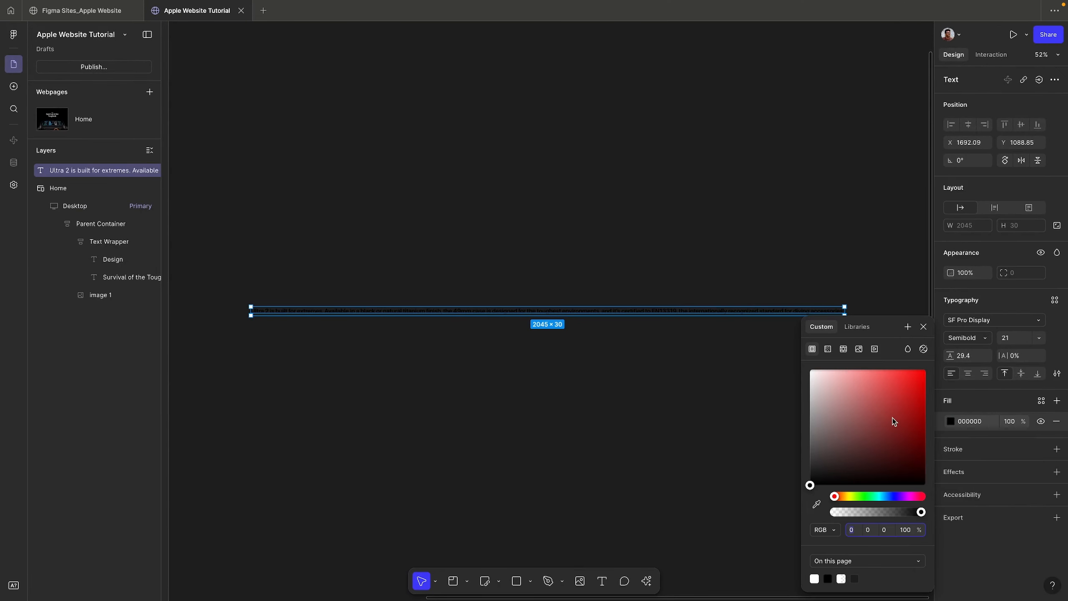
pyautogui.click(810, 370)
# Step: Switch to the Apple page in the browser, reopen the developer tools and inspect the build-quality paragraph
pyautogui.hotkey('ctrl', 'Right')
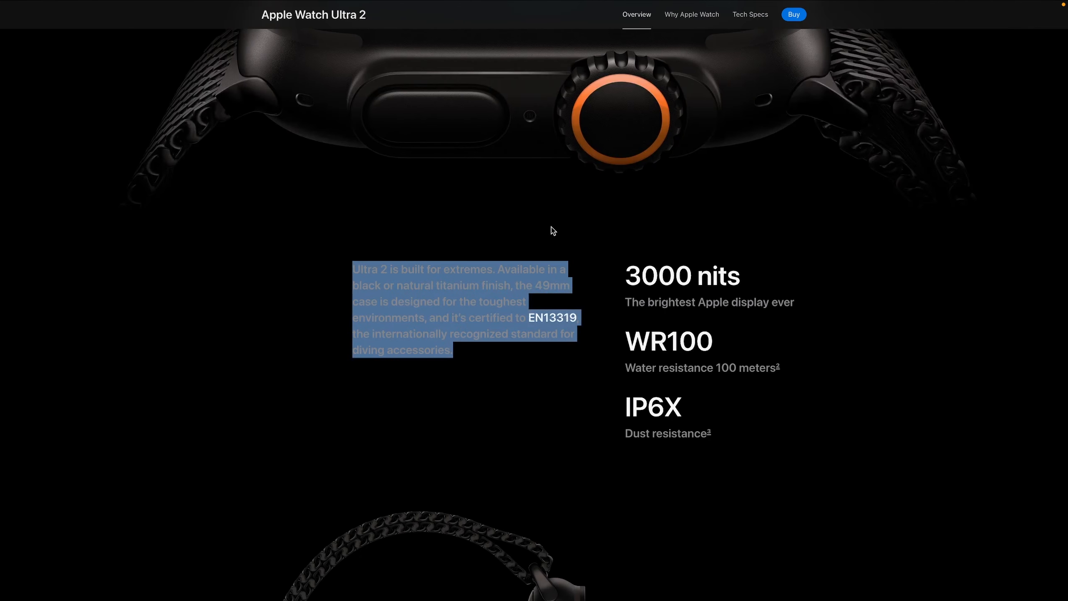
pyautogui.rightClick(551, 231)
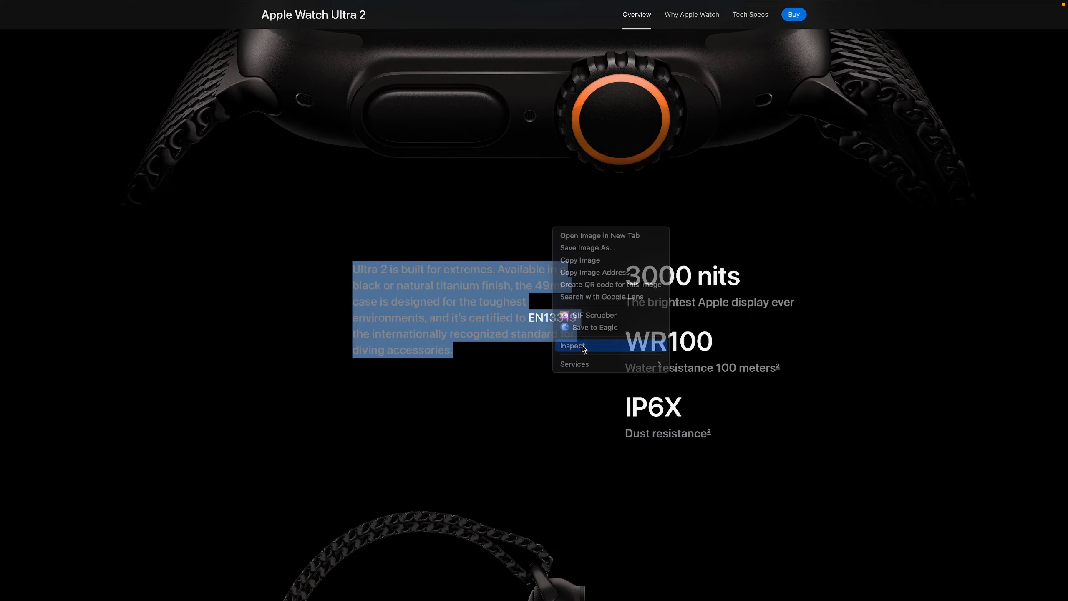
pyautogui.click(572, 346)
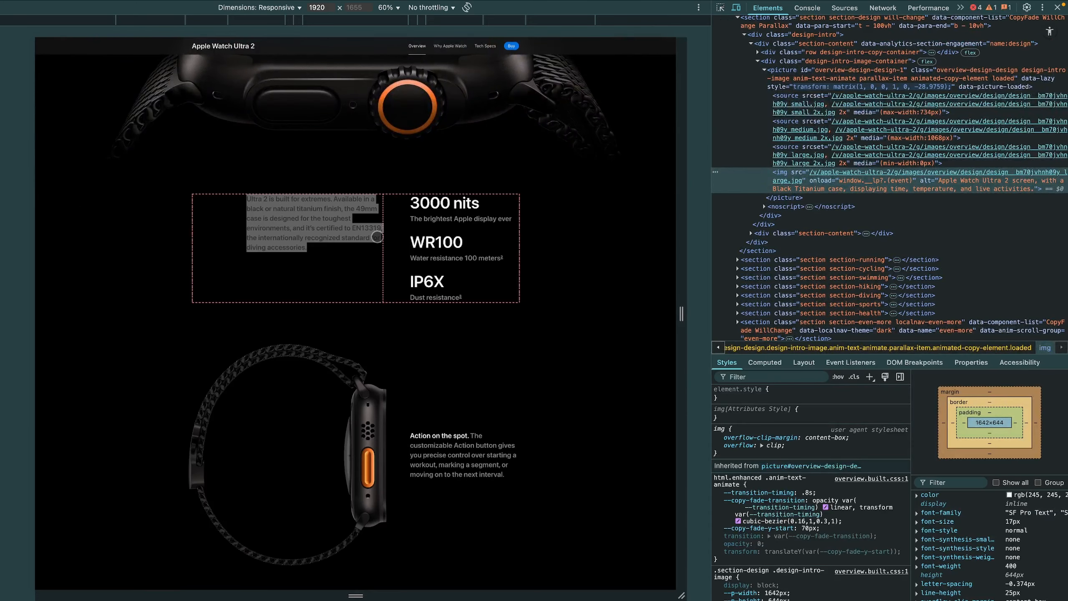
pyautogui.scroll(5, 377, 237)
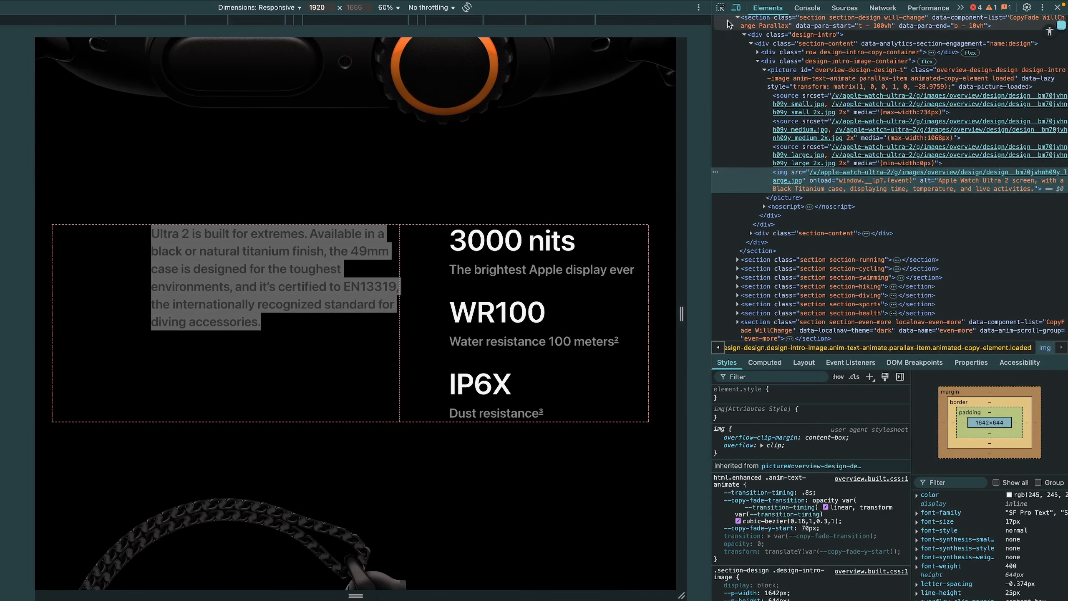
pyautogui.press('super+shift+c')
pyautogui.click(322, 251)
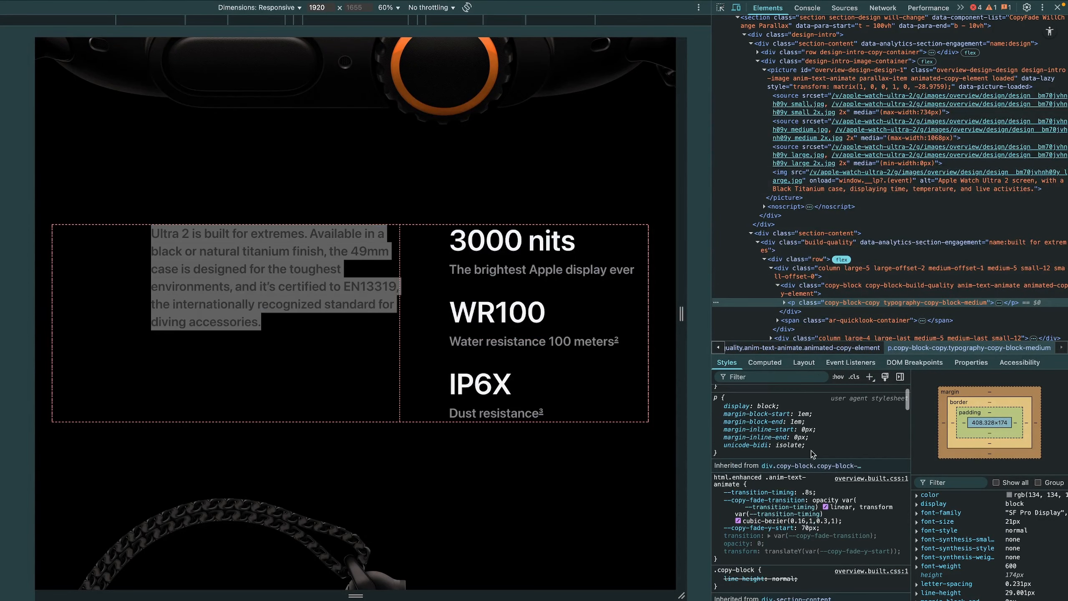
# Step: Look inside the copy-block-copy paragraph element and examine its text color and typography-copy-block-medium rules
pyautogui.click(784, 302)
pyautogui.click(809, 317)
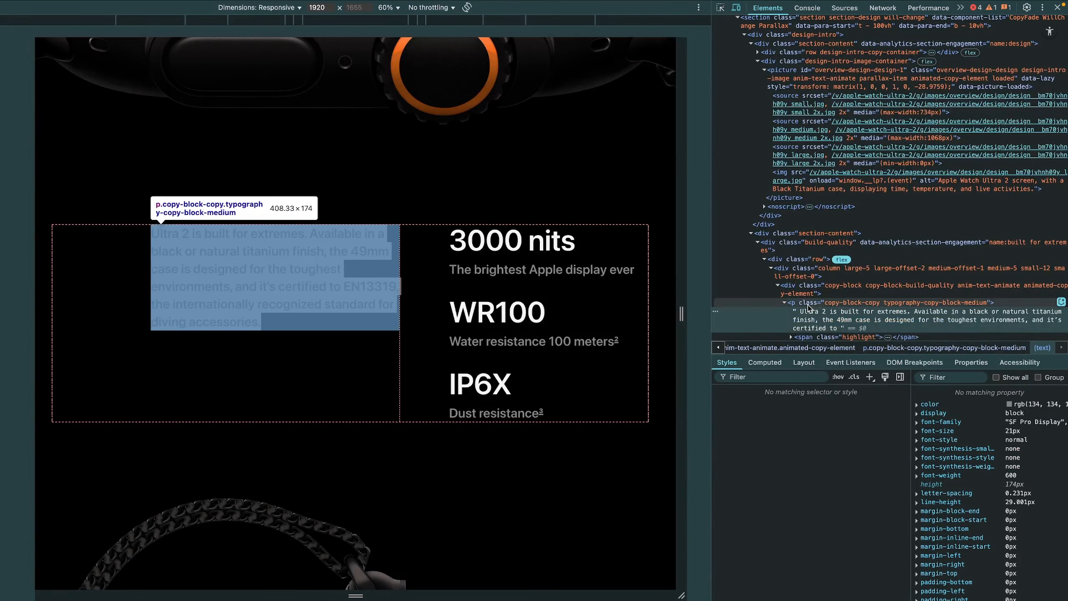
pyautogui.click(807, 302)
pyautogui.click(785, 302)
pyautogui.scroll(-4, 782, 469)
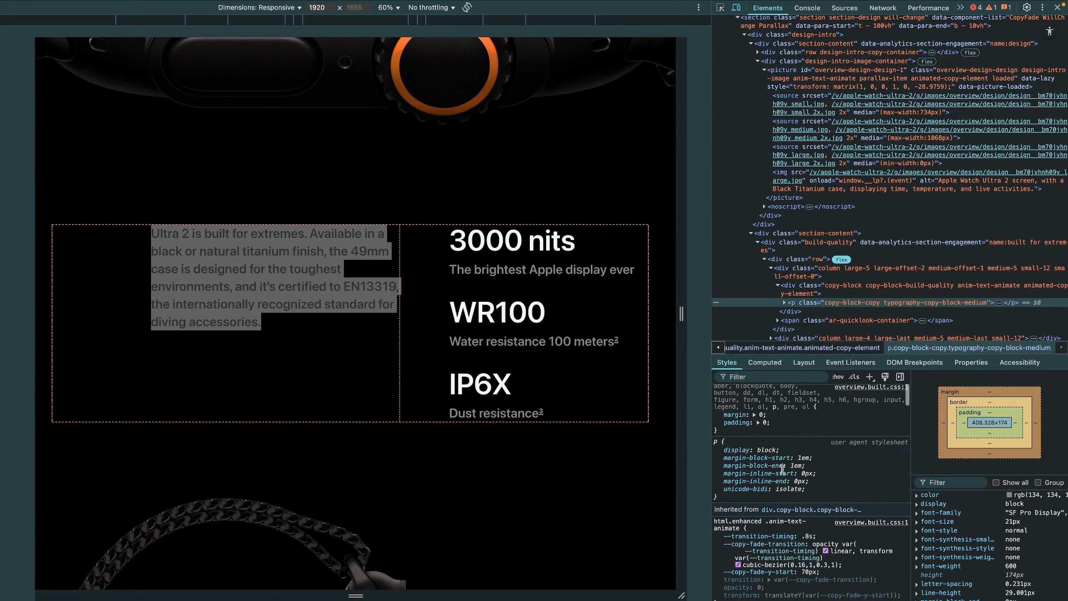
pyautogui.scroll(4, 782, 469)
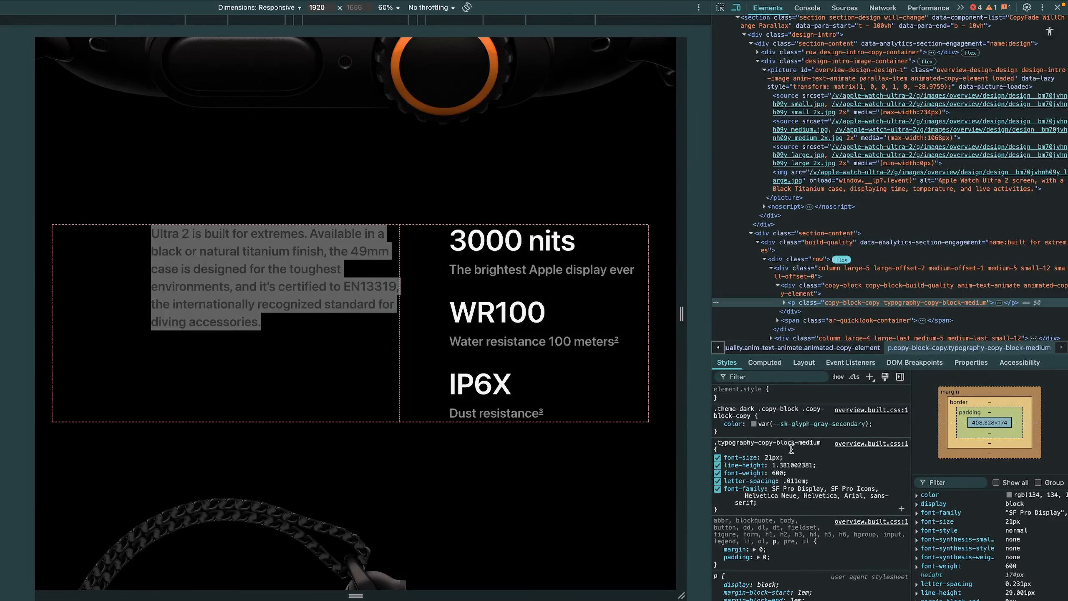
pyautogui.moveTo(804, 427)
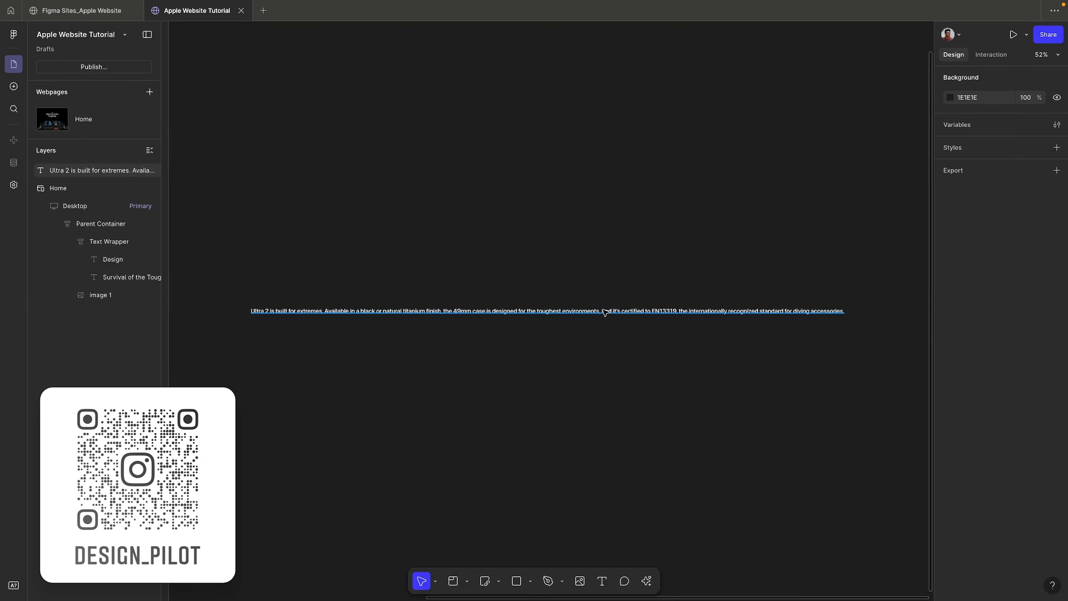
# Step: Set the pasted paragraph's fill in Figma Sites to RGB 134, 134, 139
pyautogui.click(950, 421)
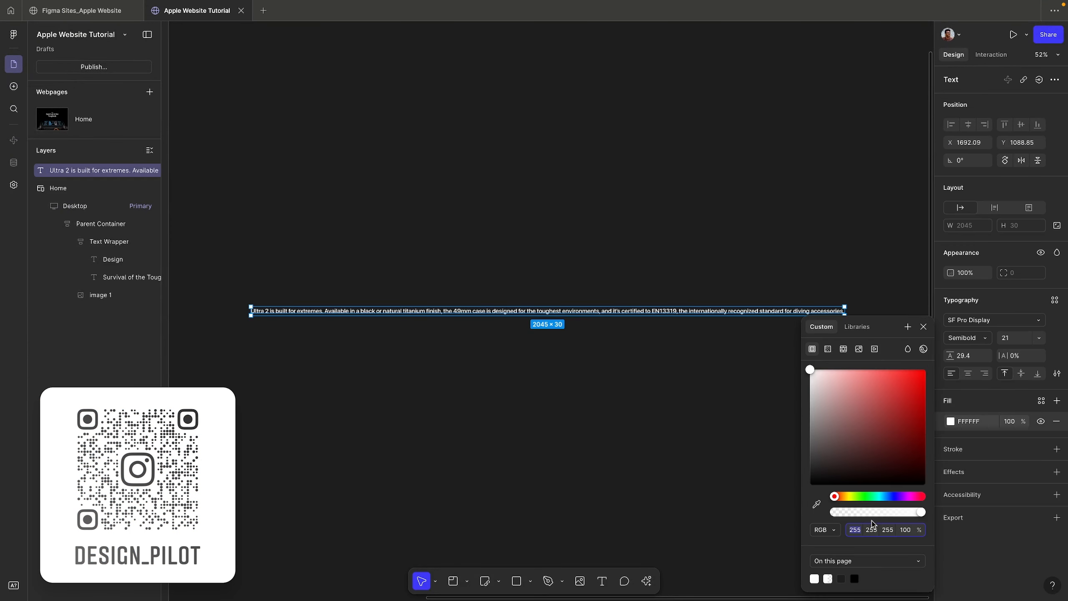
pyautogui.write('134')
pyautogui.press('Tab')
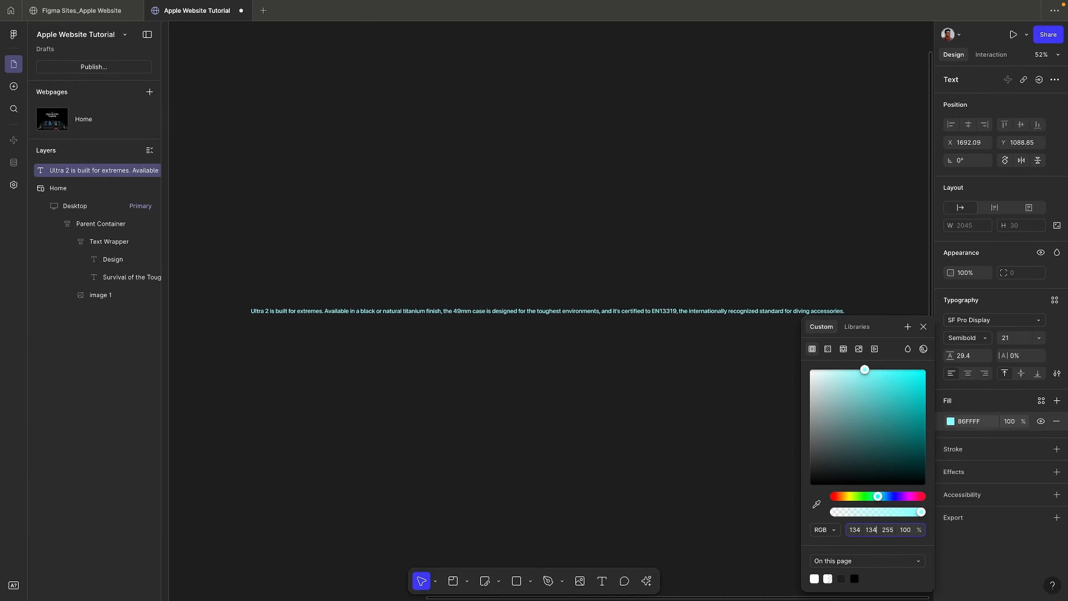
pyautogui.press('Tab')
pyautogui.press('Return')
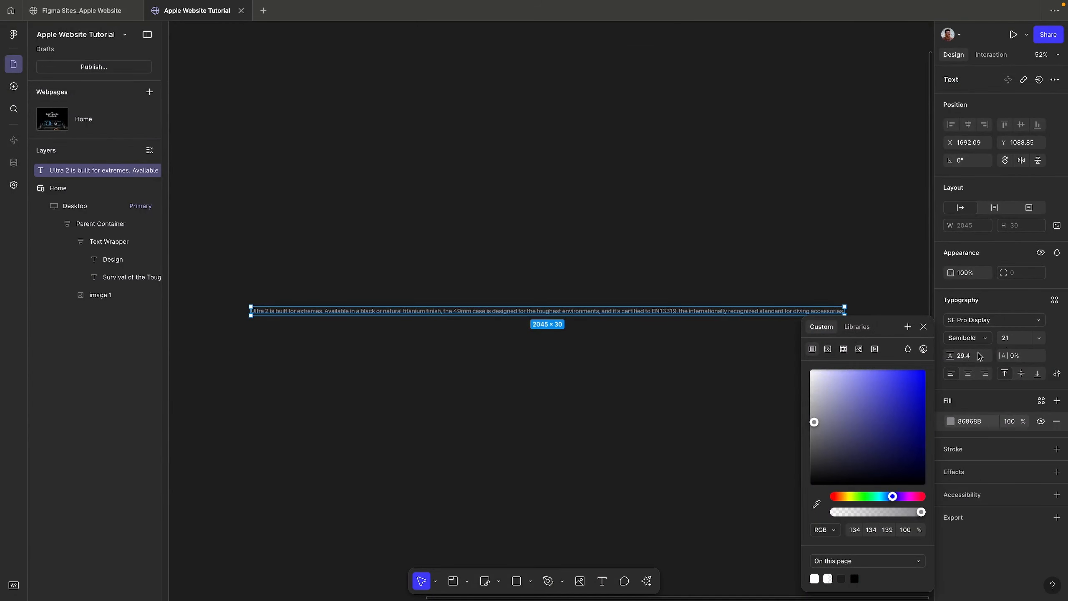
# Step: Set the pasted paragraph's line height to 24 and deselect it
pyautogui.click(974, 357)
pyautogui.write('1')
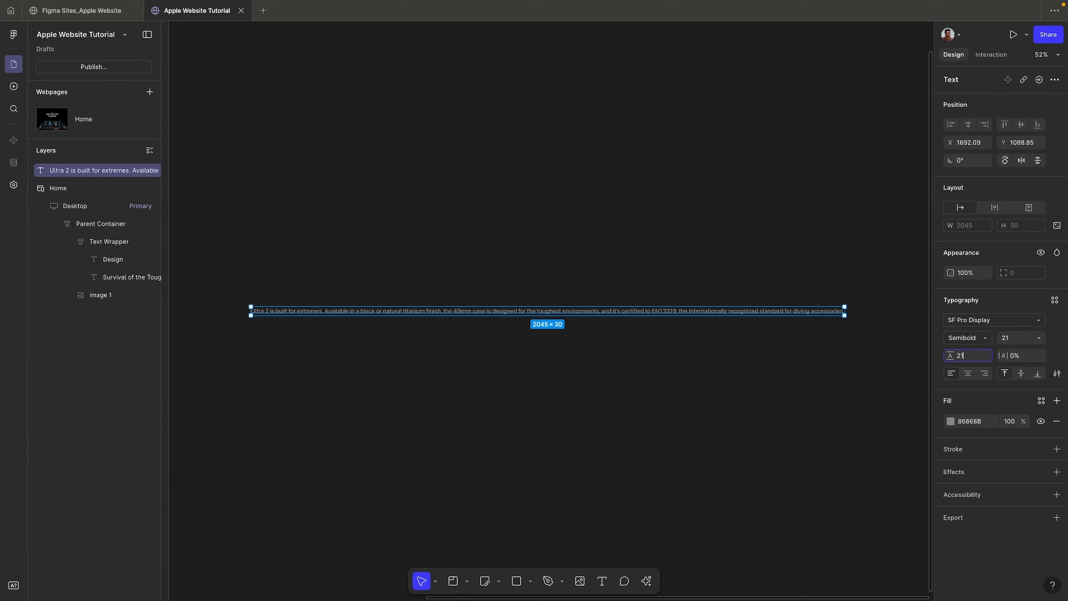
pyautogui.write('.4')
pyautogui.press('Return')
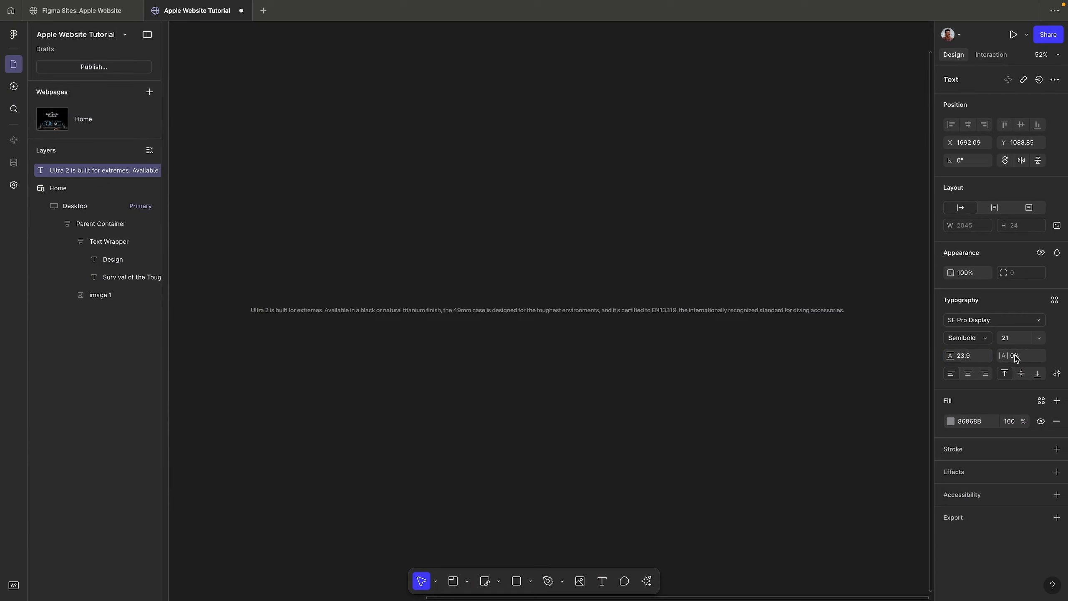
pyautogui.write('24')
pyautogui.press('Return')
pyautogui.click(438, 242)
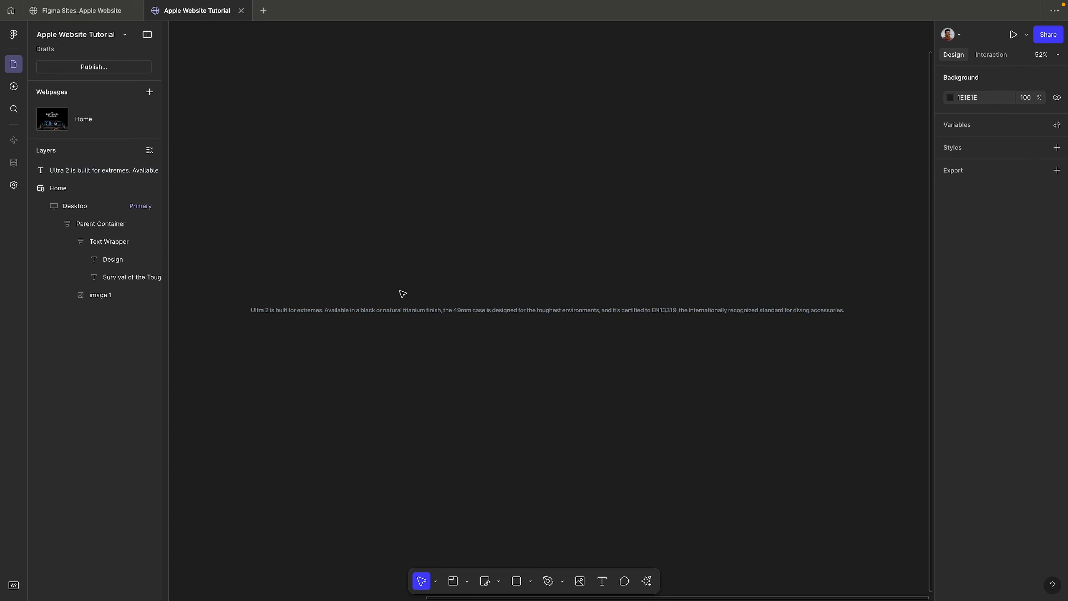
# Step: Recolor only the characters EN13319 within the pasted paragraph to white
pyautogui.scroll(5, 670, 324)
pyautogui.scroll(2, 670, 324)
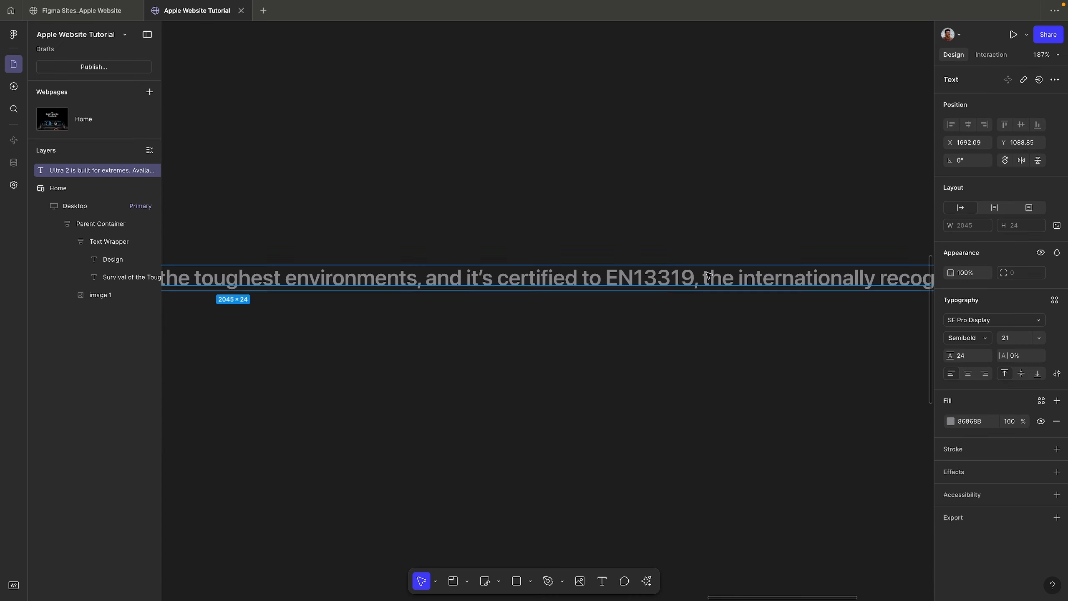
pyautogui.doubleClick(712, 275)
pyautogui.moveTo(696, 273); pyautogui.dragTo(611, 273)
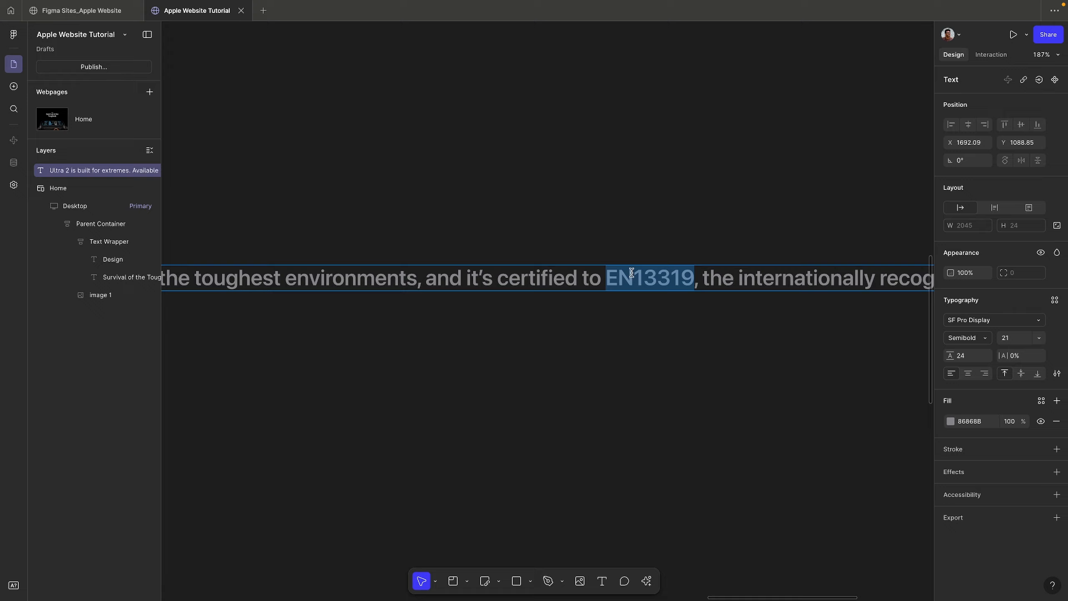
pyautogui.click(952, 422)
pyautogui.moveTo(917, 423); pyautogui.dragTo(713, 206)
pyautogui.click(714, 206)
# Step: Switch back to the Apple page, clear its text selection and collapse the picture element in the design-intro-image-container
pyautogui.hotkey('ctrl', 'Right')
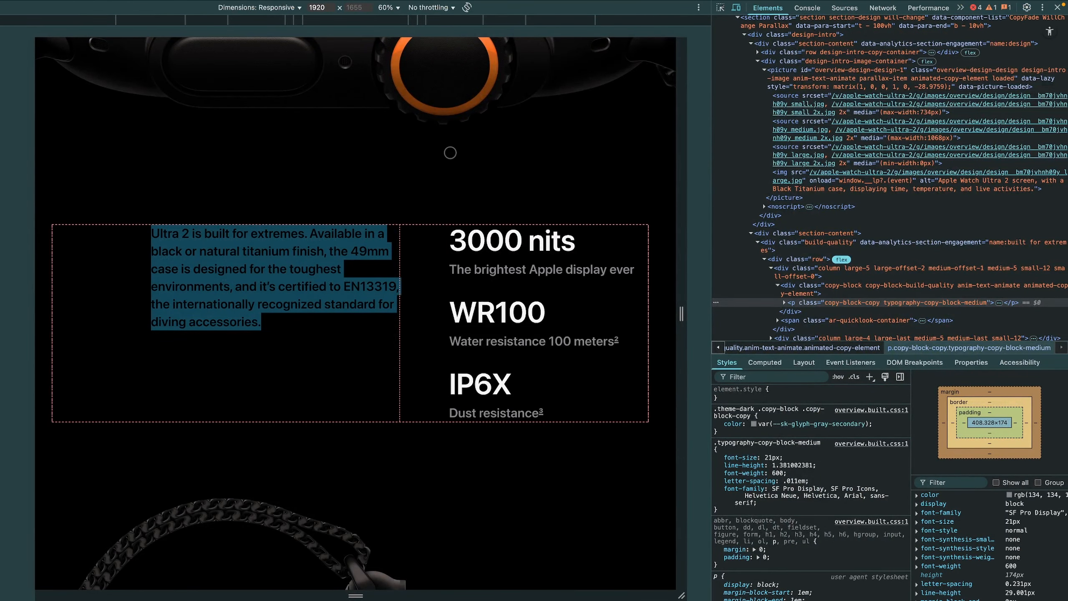
pyautogui.click(516, 492)
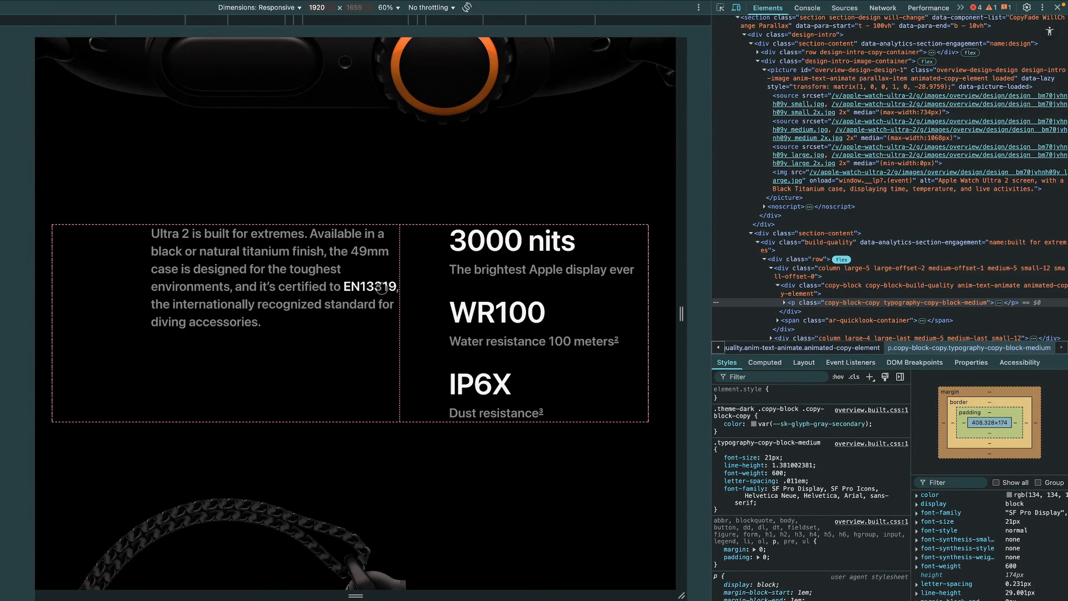
pyautogui.click(763, 70)
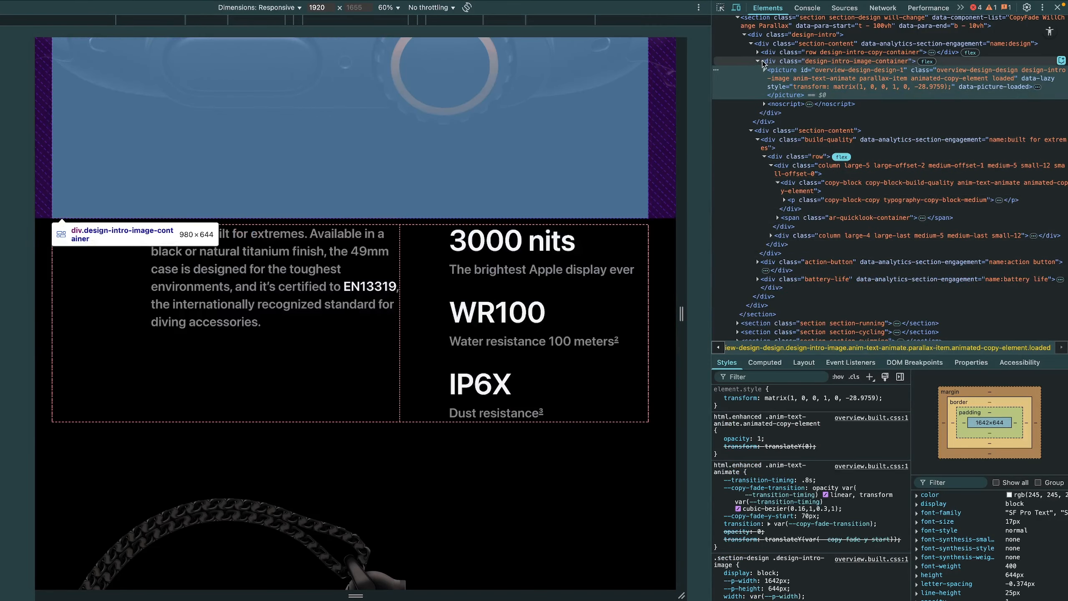
# Step: Collapse the design-intro-image-container and inspect the dimensions of the build-quality paragraph and its enclosing large-5 column
pyautogui.click(762, 61)
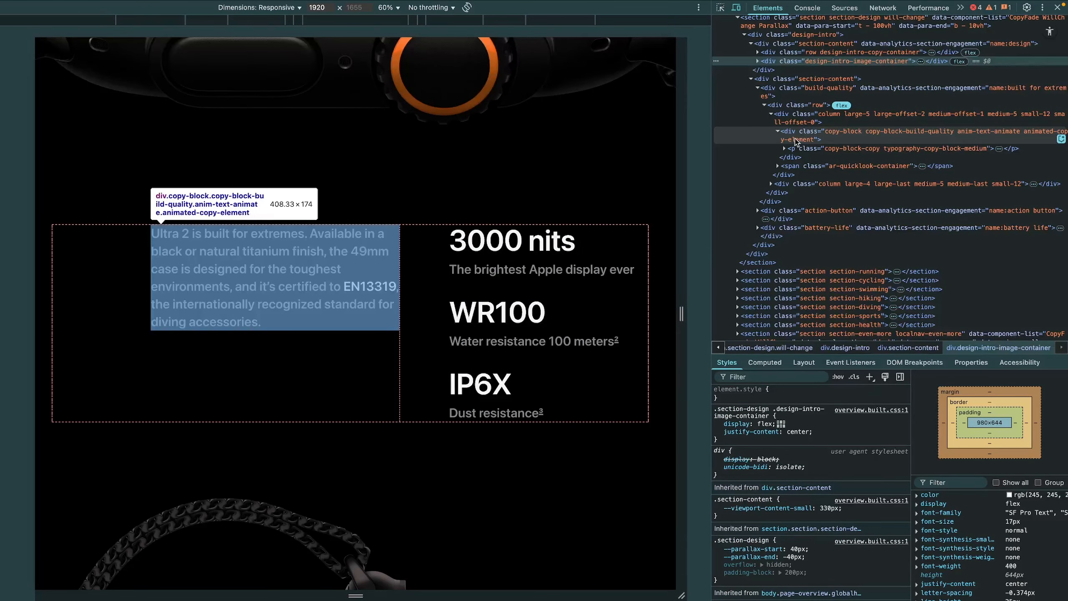
pyautogui.click(794, 153)
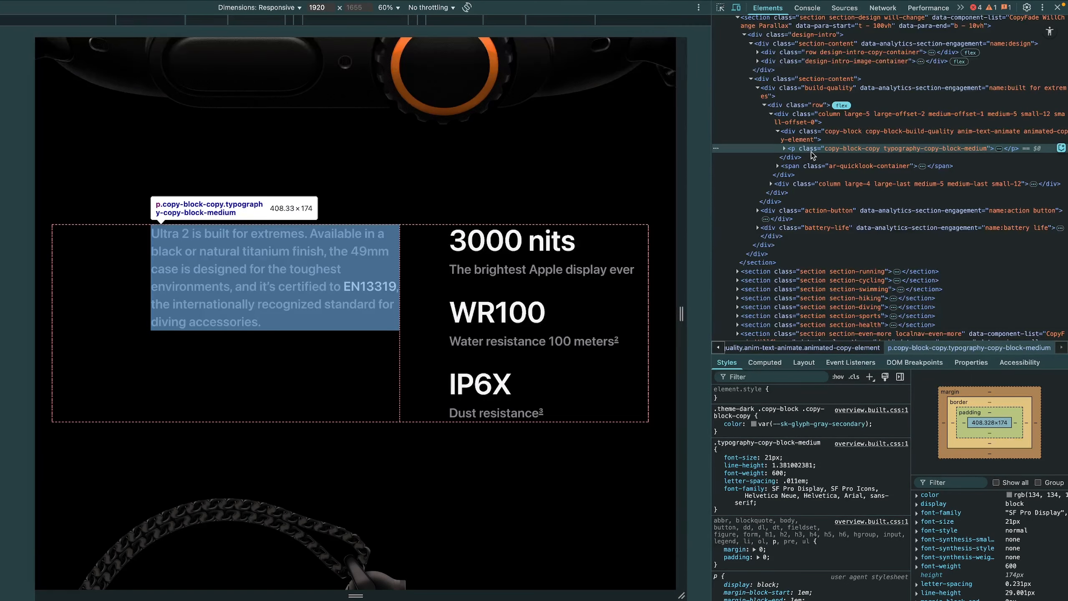
pyautogui.click(806, 120)
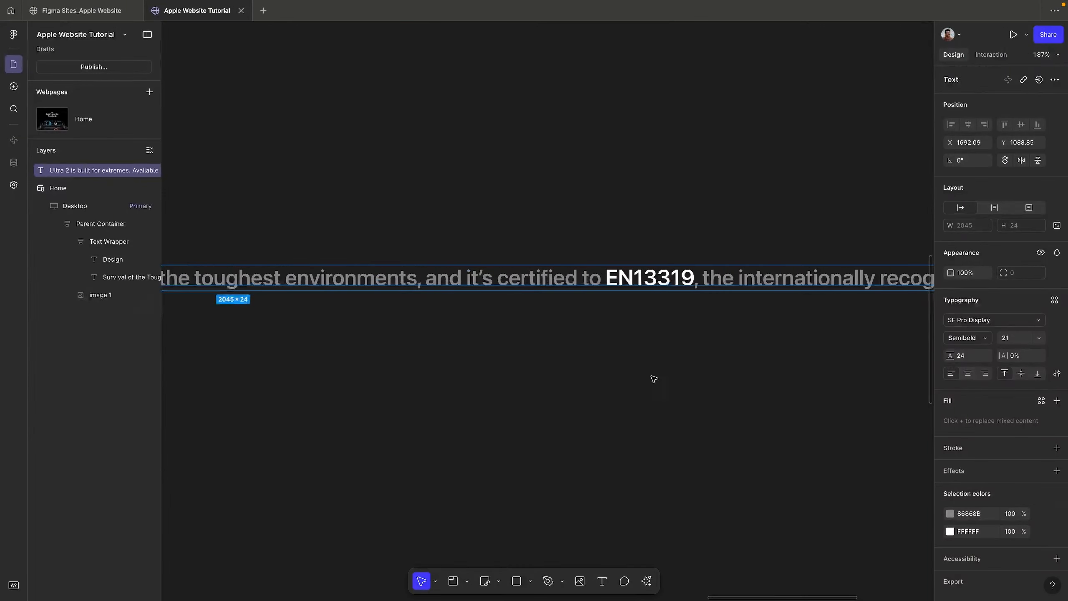
# Step: Switch to Figma Sites, wrap the pasted paragraph in an auto layout frame and name it Left Text Wrapper
pyautogui.scroll(-10, 584, 322)
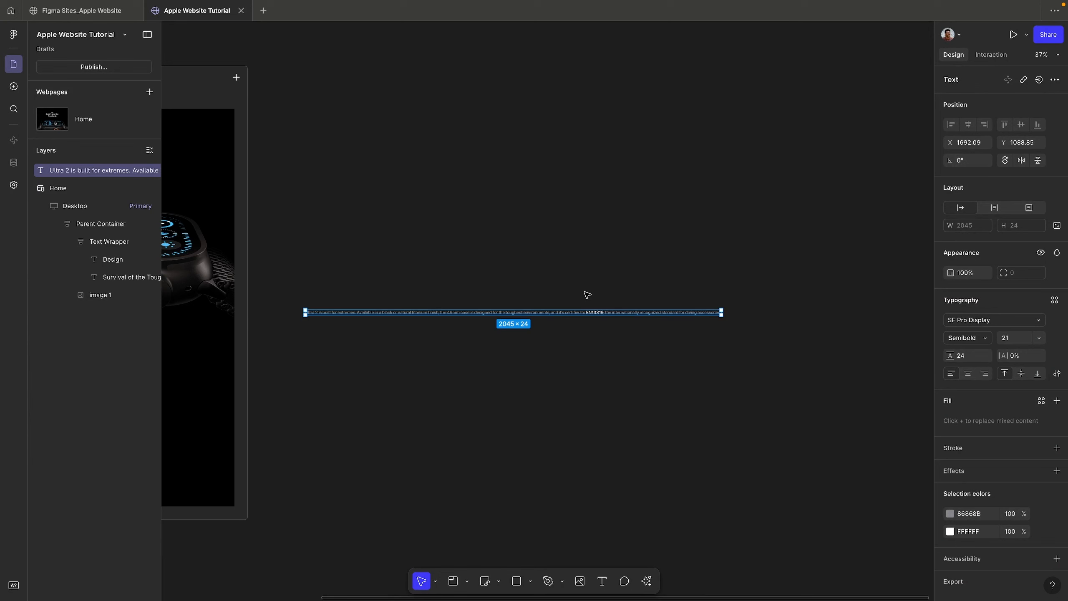
pyautogui.hotkey('shift', 'a')
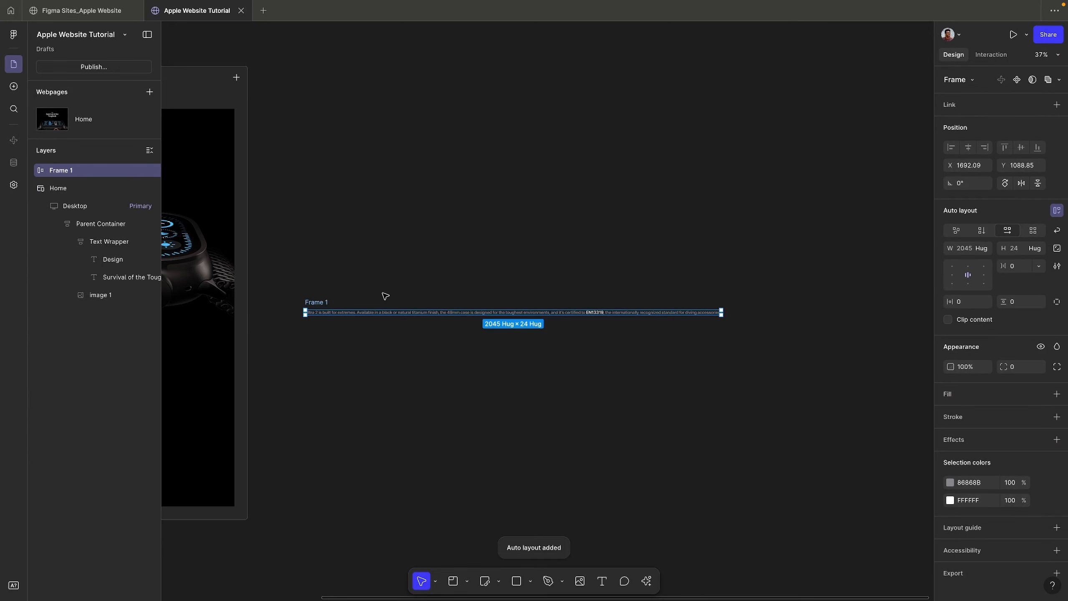
pyautogui.doubleClick(64, 170)
pyautogui.write('Left T')
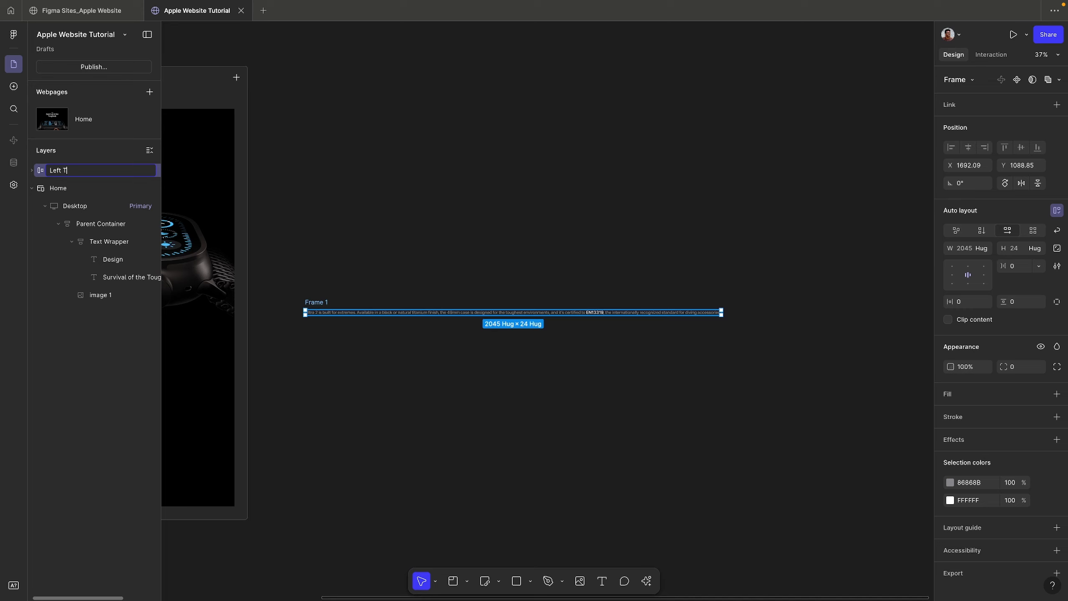
pyautogui.write('ext Wrapper')
pyautogui.press('Return')
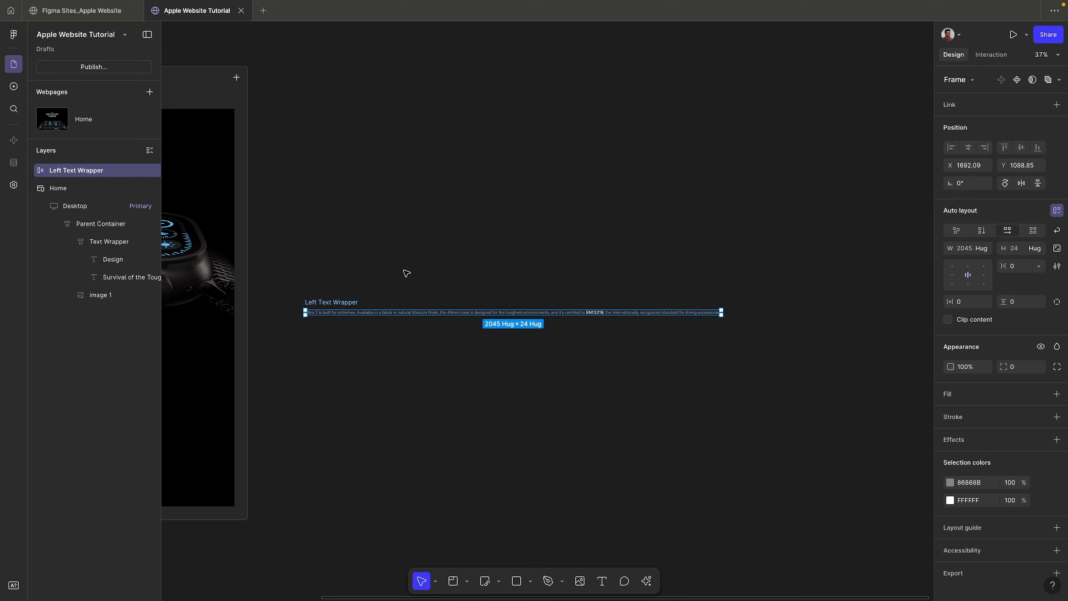
# Step: Give the Left Text Wrapper frame a maximum width of 408 and deselect it
pyautogui.click(981, 248)
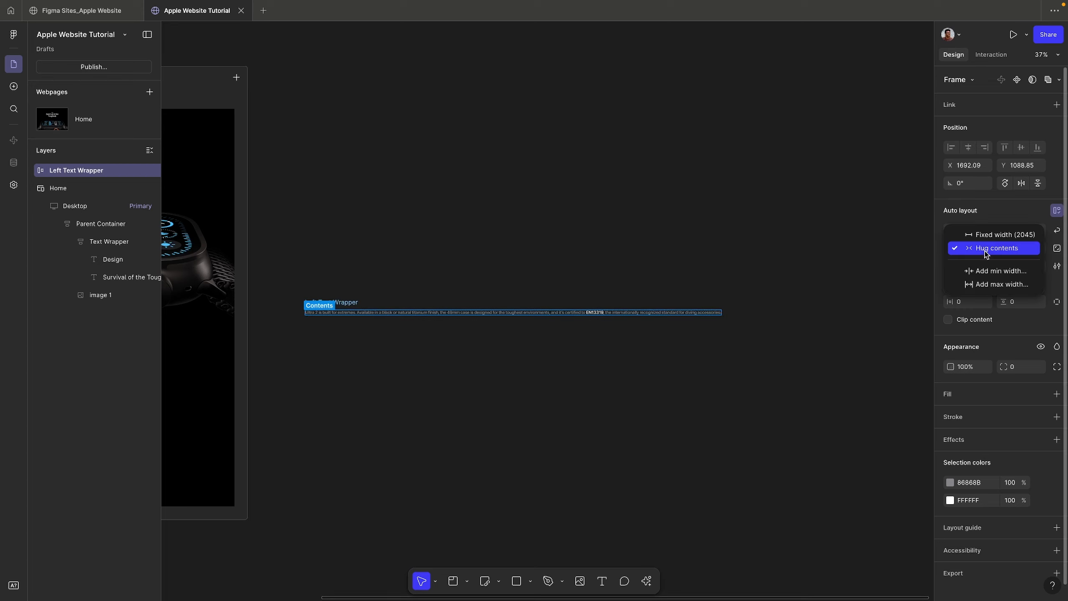
pyautogui.click(983, 285)
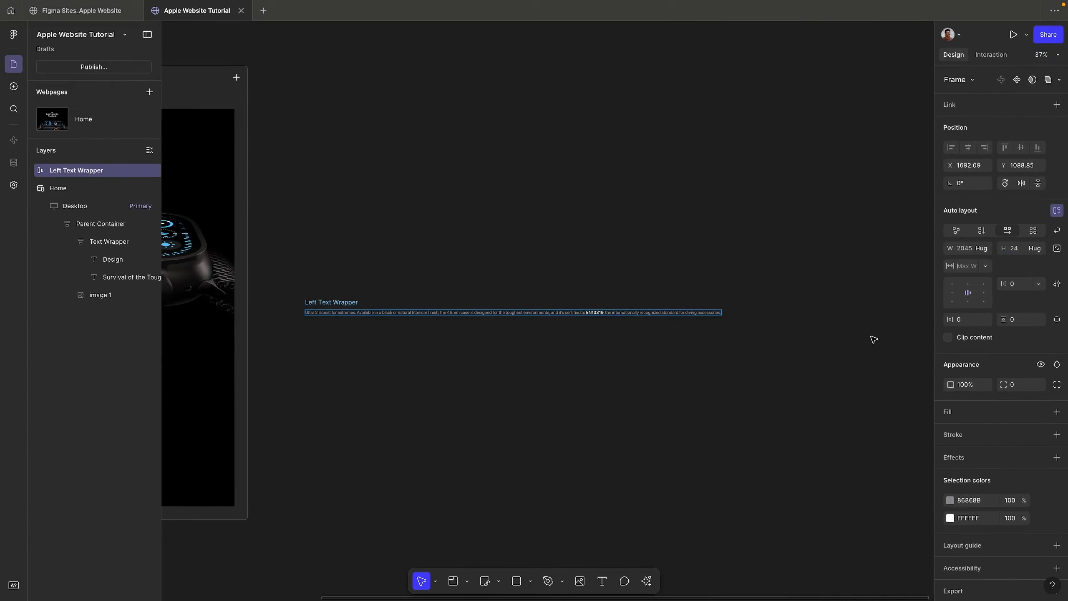
pyautogui.click(962, 271)
pyautogui.write('408')
pyautogui.press('Return')
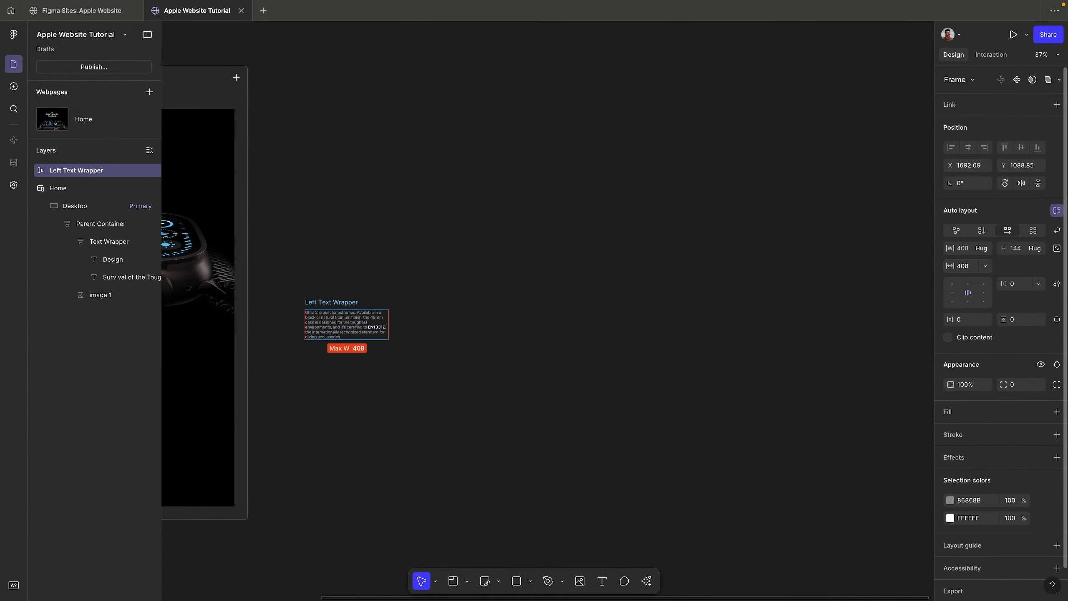
pyautogui.scroll(5, 274, 357)
pyautogui.scroll(1, 578, 245)
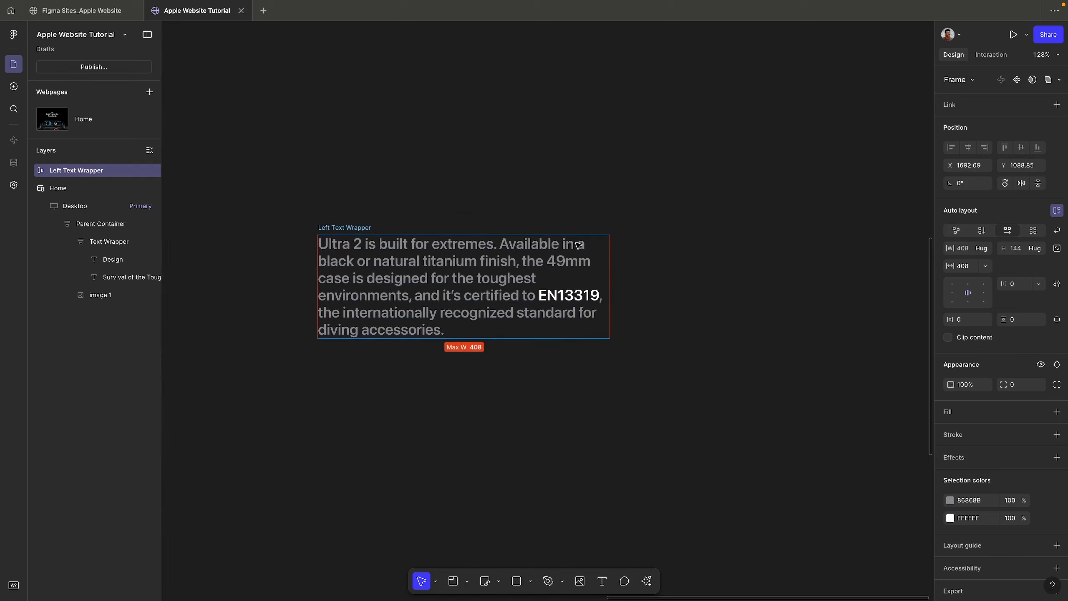
pyautogui.click(585, 126)
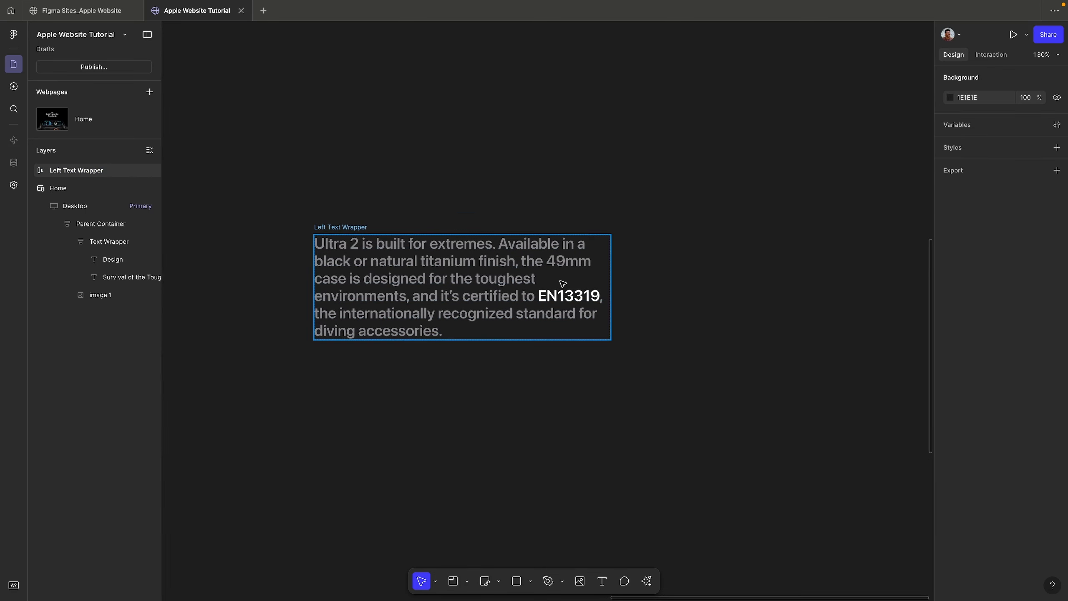
# Step: Wrap the Left Text Wrapper in another auto layout frame and name the outer frame Parent Container
pyautogui.click(352, 227)
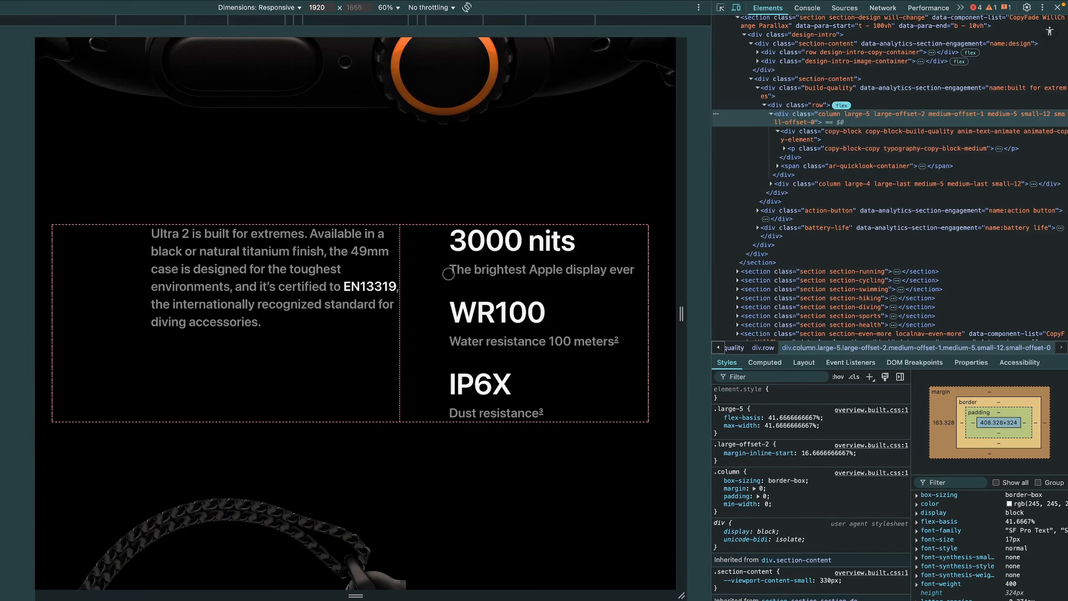
pyautogui.moveTo(738, 426)
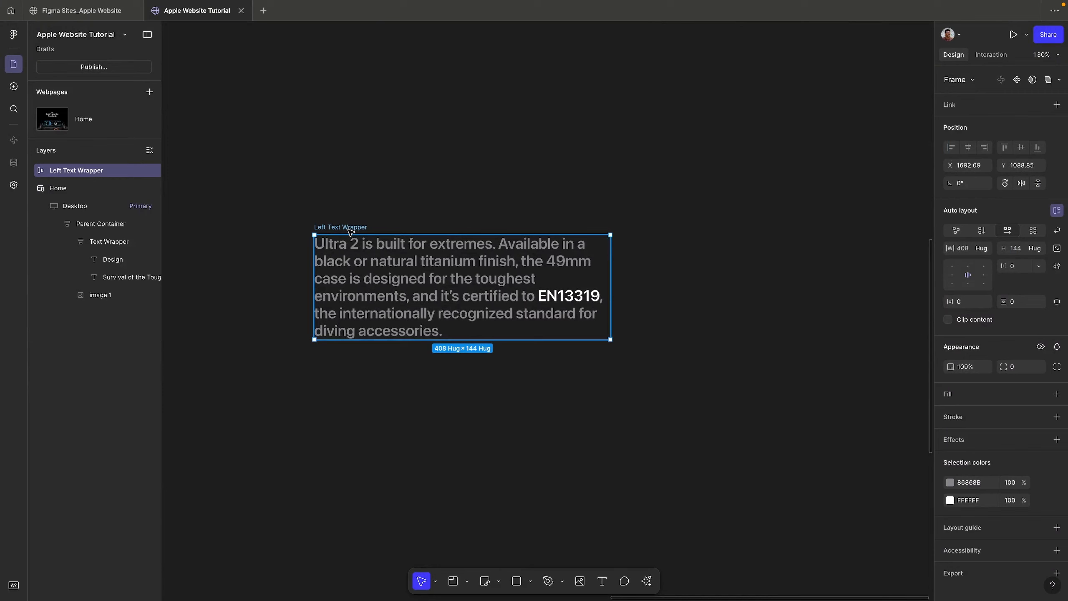
pyautogui.hotkey('shift', 'a')
pyautogui.press('super+r')
pyautogui.write('p')
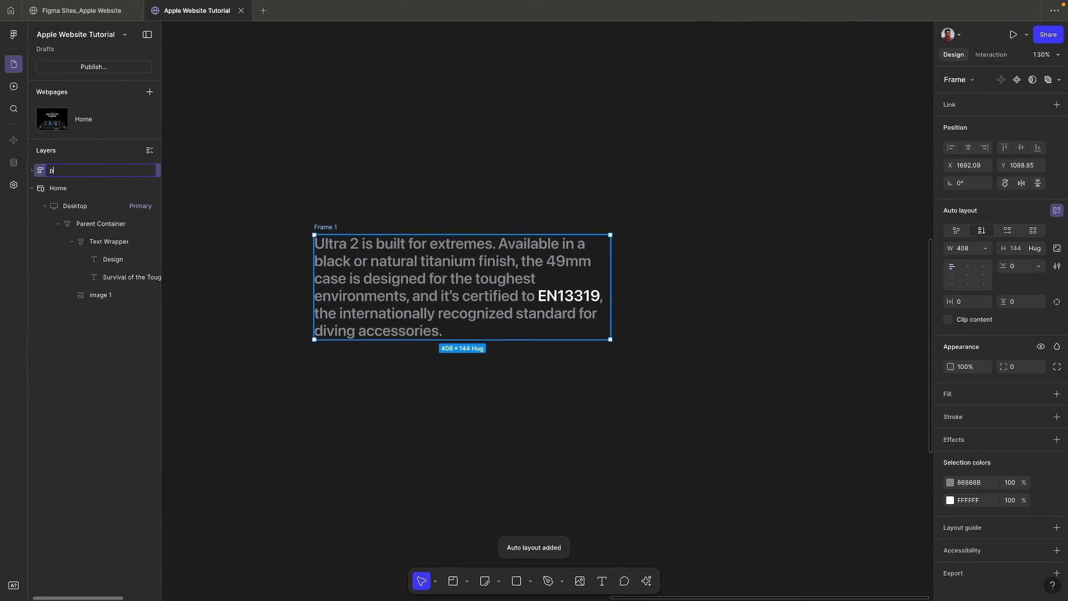
pyautogui.write('arent')
pyautogui.hotkey('alt', 'BackSpace')
pyautogui.write('Parent')
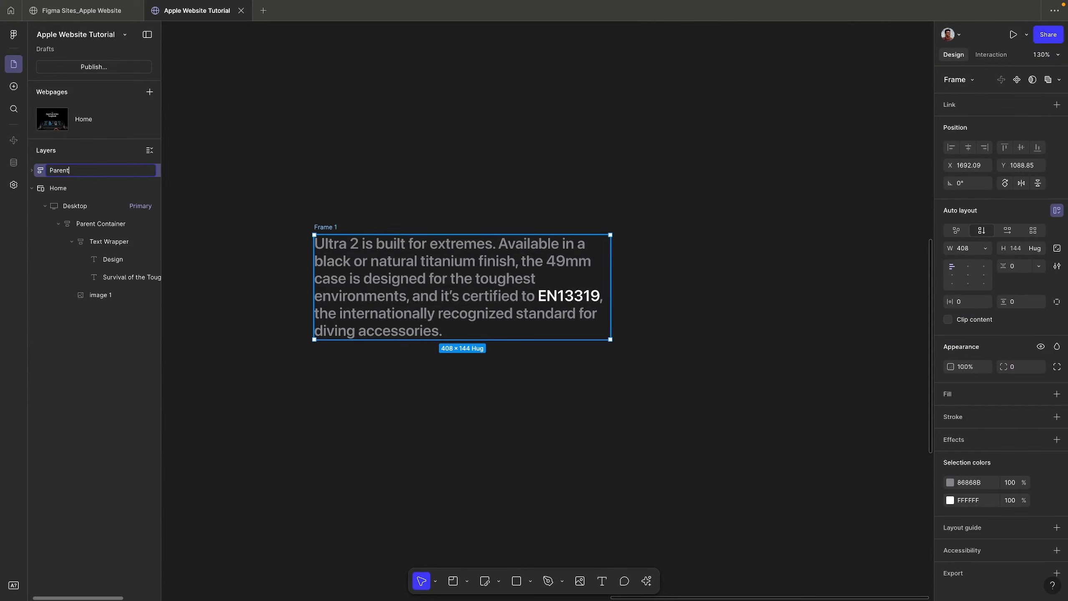
pyautogui.write(' Container')
pyautogui.press('Return')
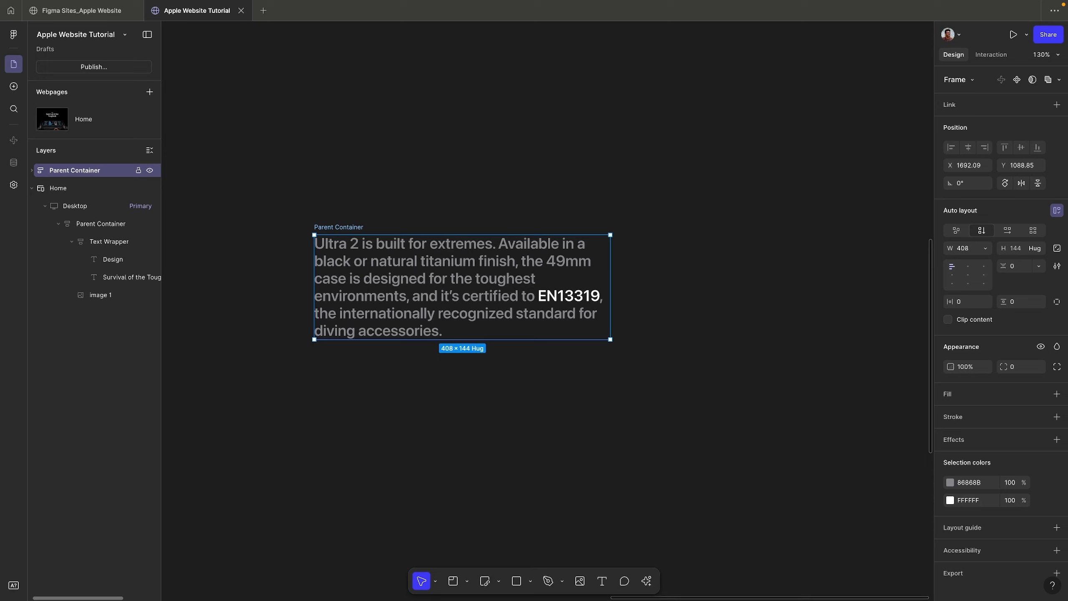
# Step: Add a near-black fill, 131313, to the Left Text Wrapper inside the new Parent Container
pyautogui.click(32, 170)
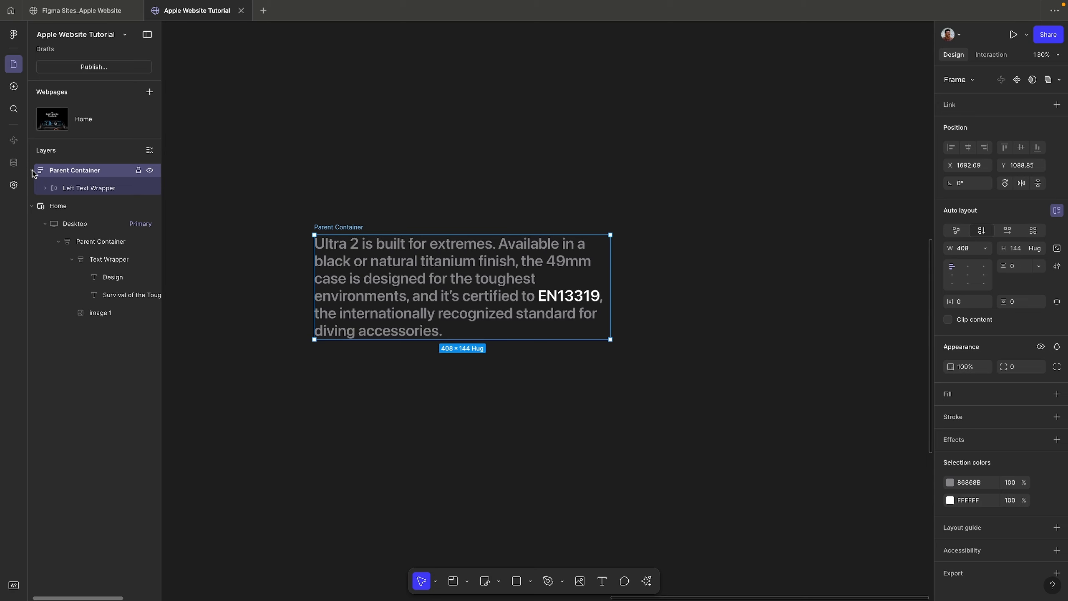
pyautogui.click(85, 190)
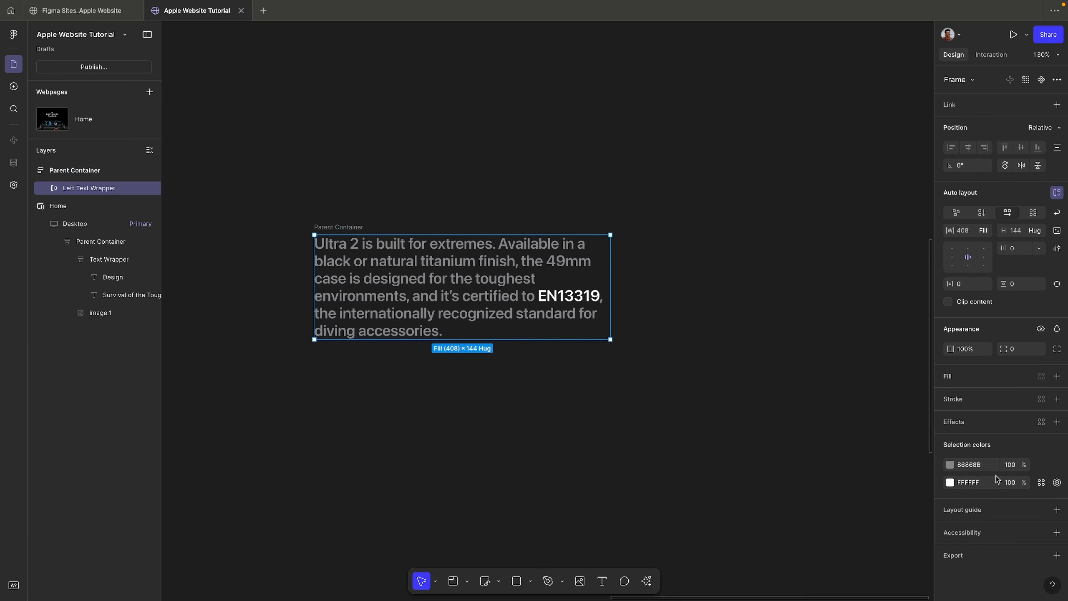
pyautogui.click(1057, 376)
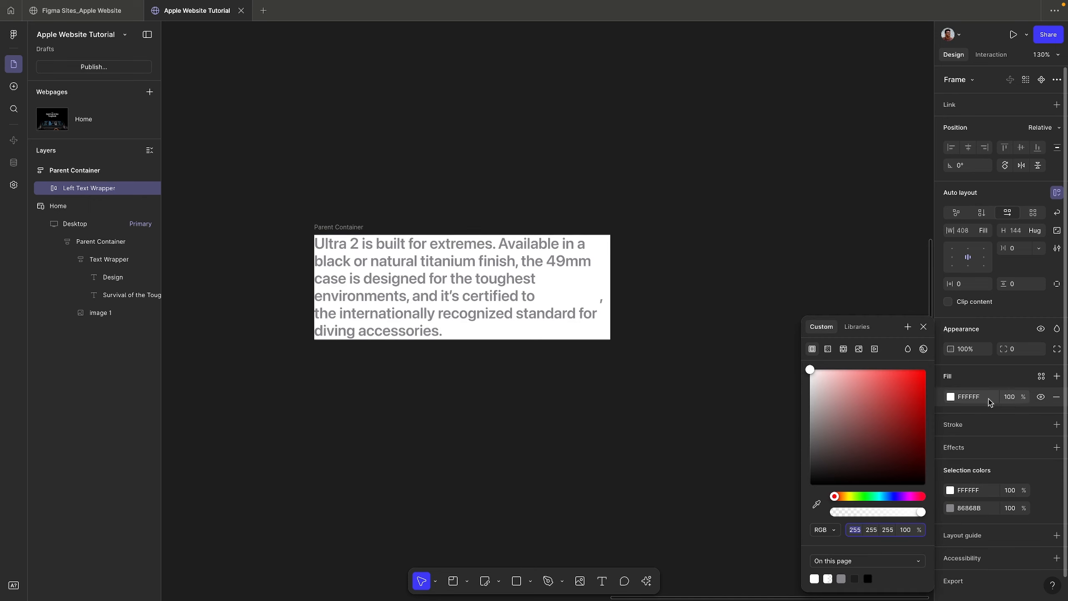
pyautogui.moveTo(849, 383); pyautogui.dragTo(769, 487)
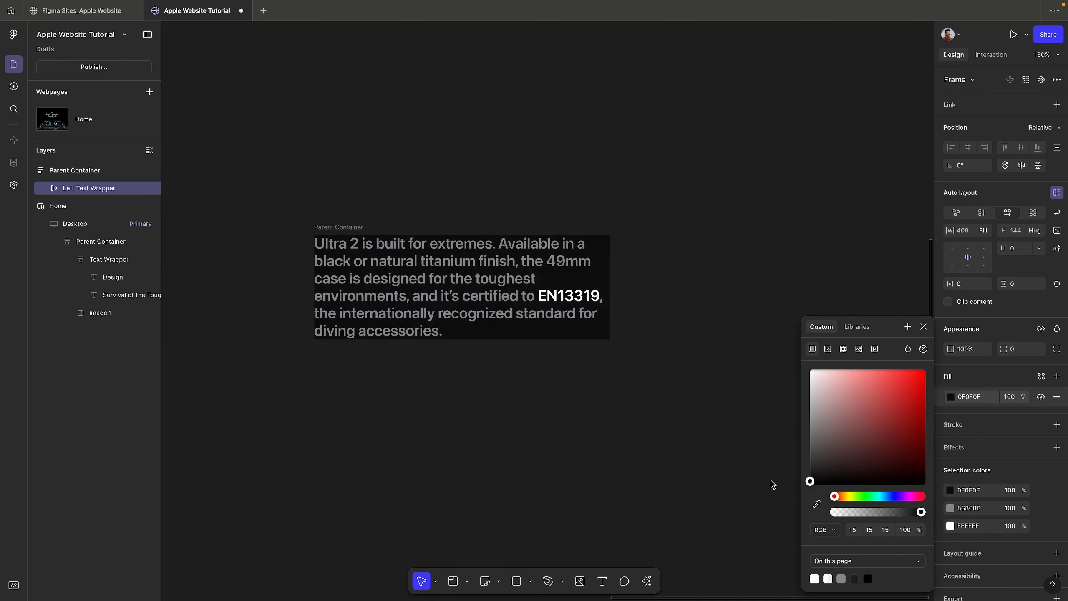
pyautogui.click(769, 487)
# Step: Set the width of the Parent Container around the Left Text Wrapper to 980
pyautogui.click(345, 228)
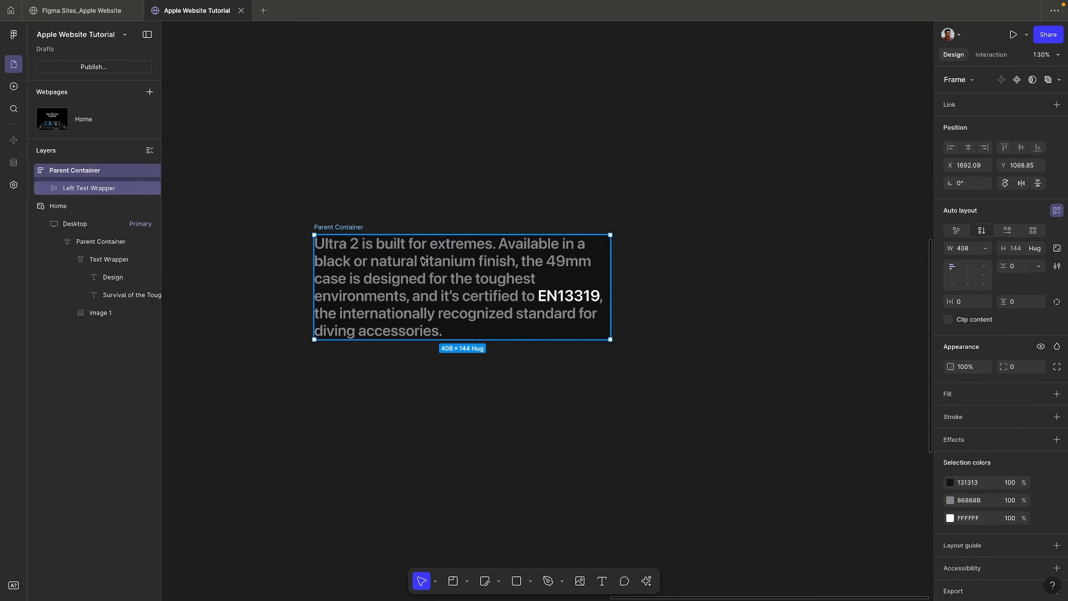
pyautogui.click(967, 249)
pyautogui.write('980')
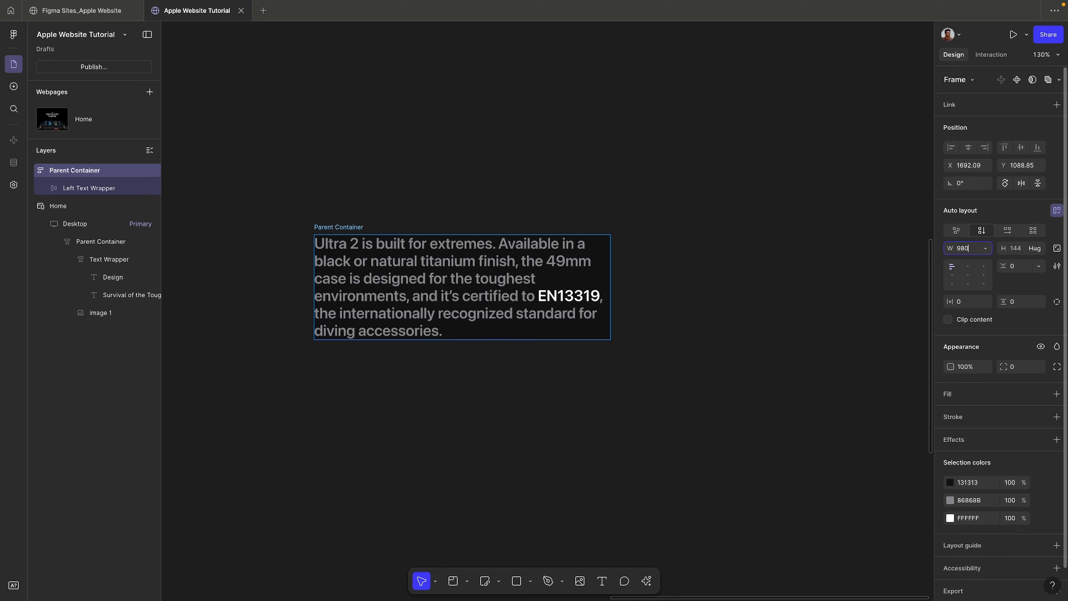
pyautogui.press('Return')
pyautogui.scroll(-5, 586, 228)
pyautogui.hscroll(4, 585, 228)
pyautogui.scroll(4, 359, 239)
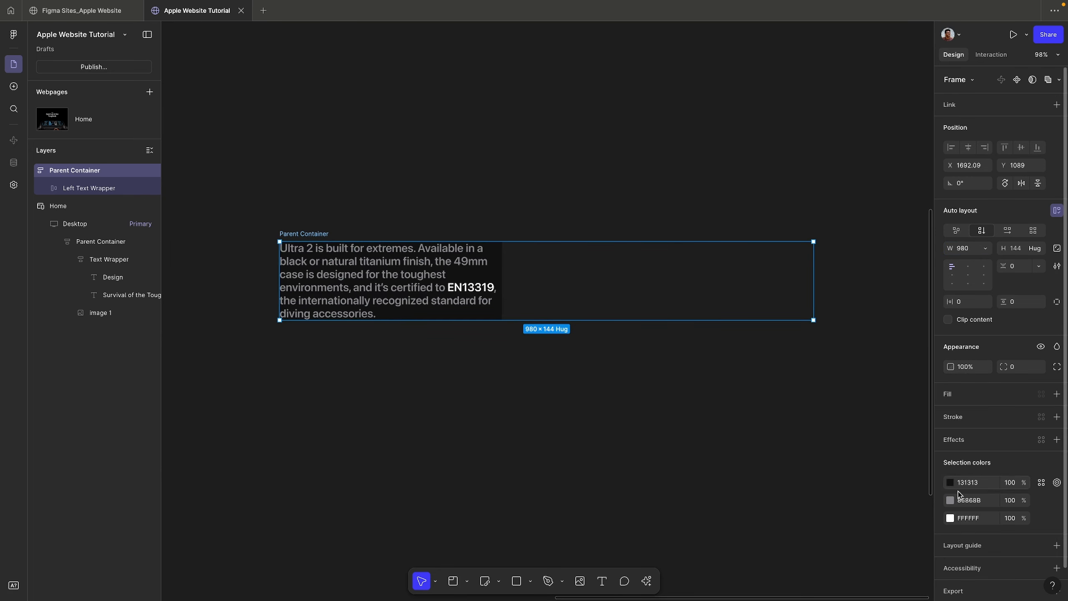
# Step: Add a dark reddish fill, 241A1A, to the 980-wide Parent Container and deselect it
pyautogui.click(1058, 394)
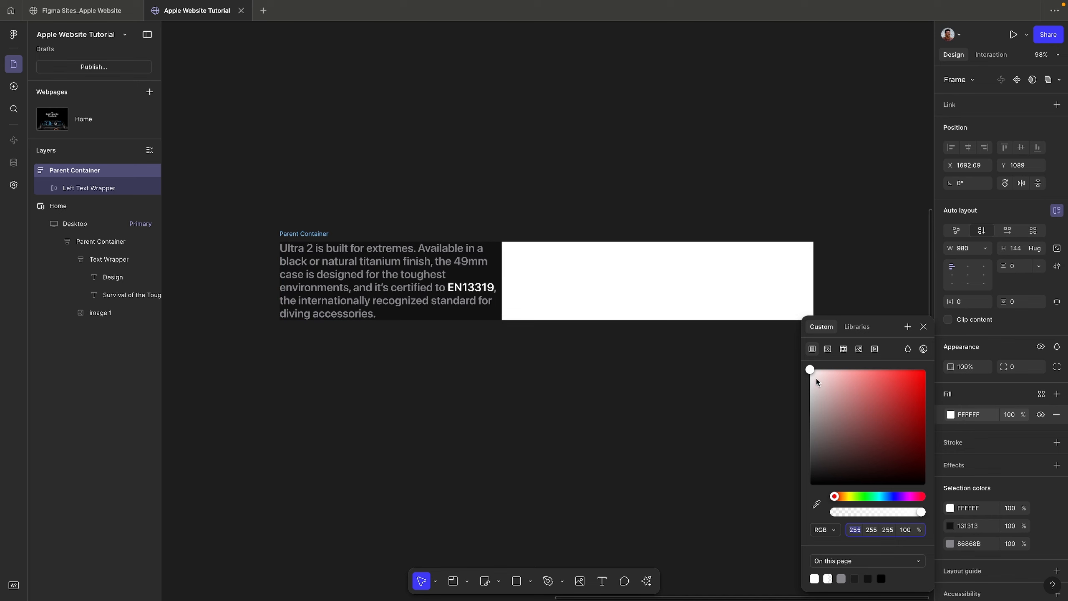
pyautogui.moveTo(816, 377); pyautogui.dragTo(844, 470)
pyautogui.click(488, 362)
pyautogui.scroll(2, 415, 315)
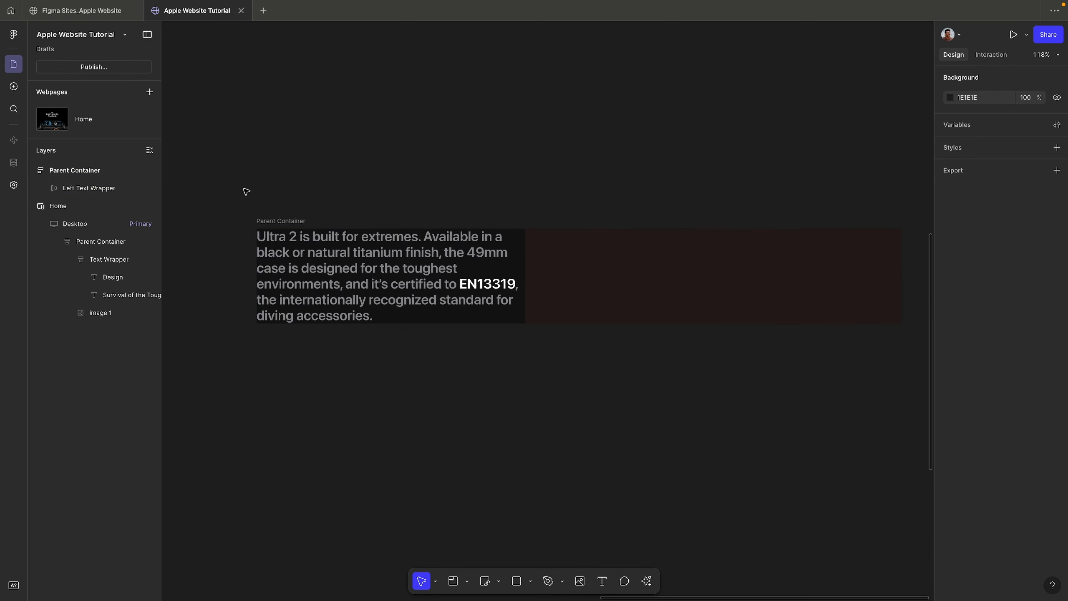
# Step: Check the column's left margin on the Apple page, try 160 left padding on the Left Text Wrapper, and undo it
pyautogui.click(274, 219)
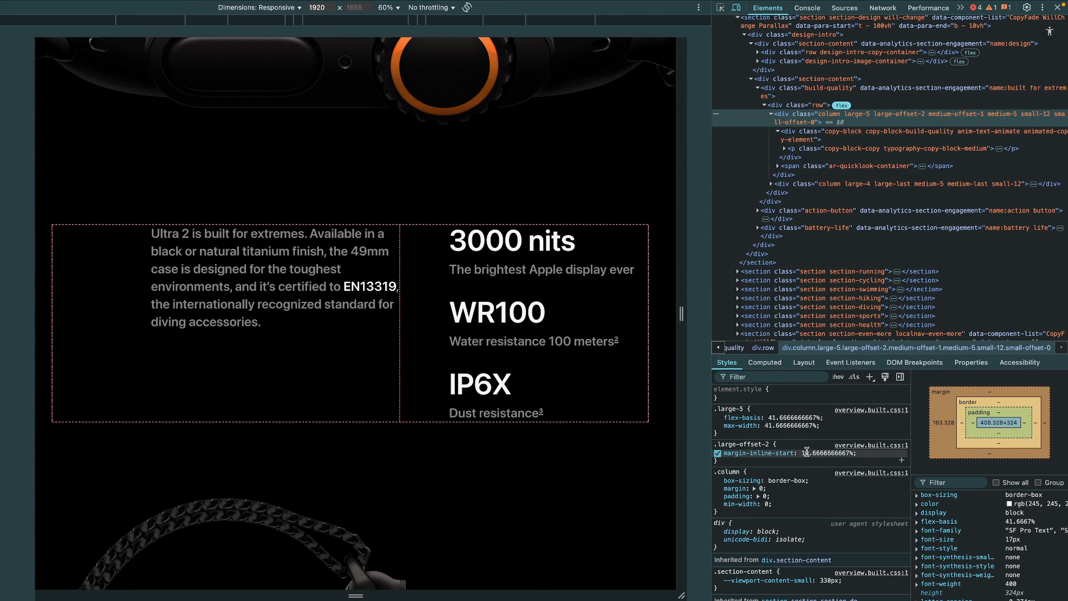
pyautogui.hotkey('ctrl', 'Left')
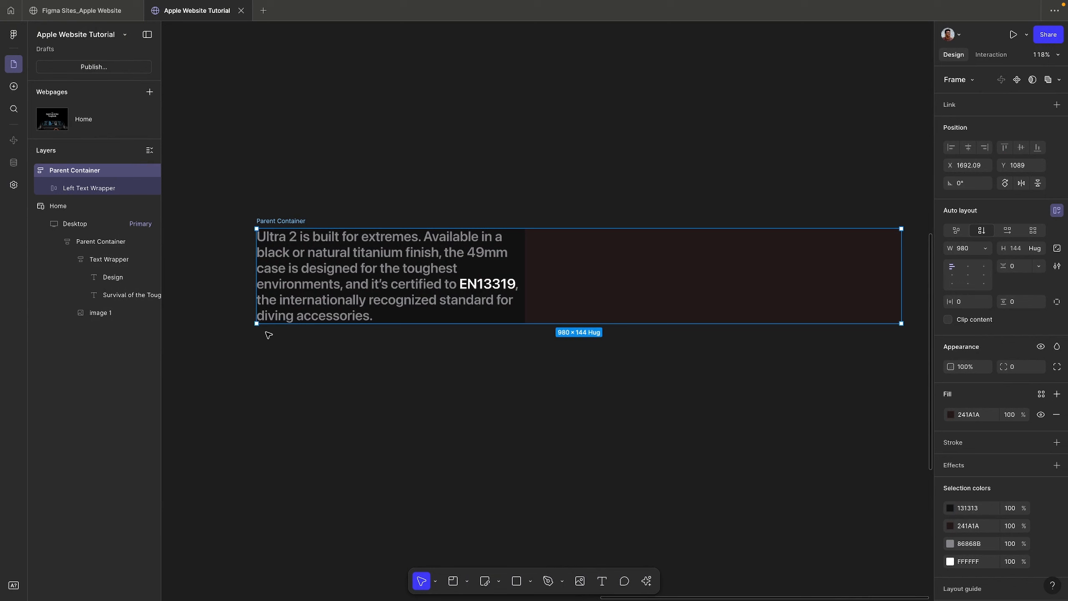
pyautogui.click(300, 274)
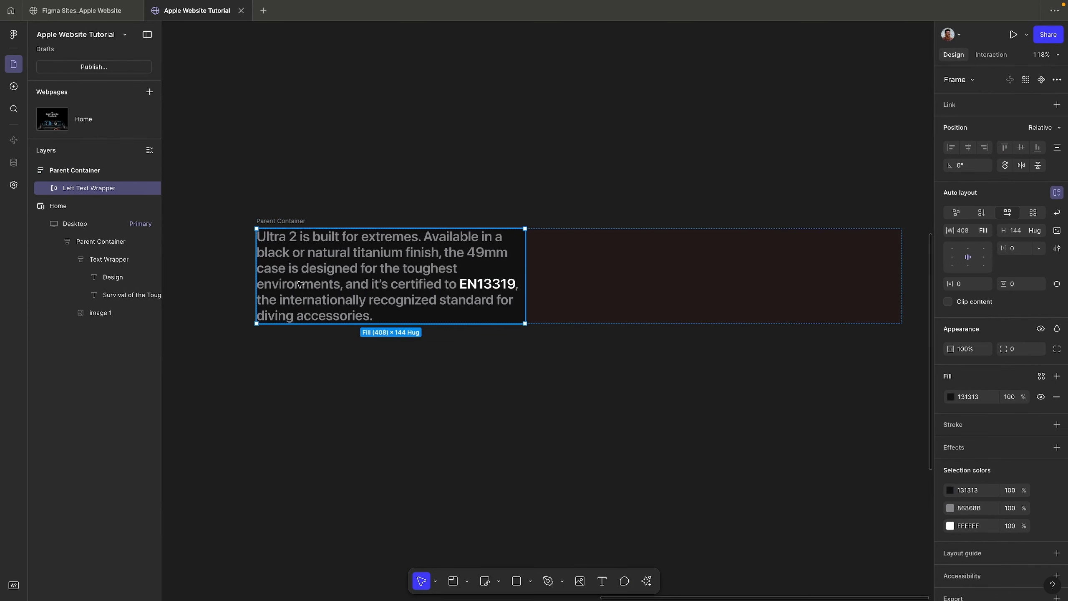
pyautogui.click(967, 289)
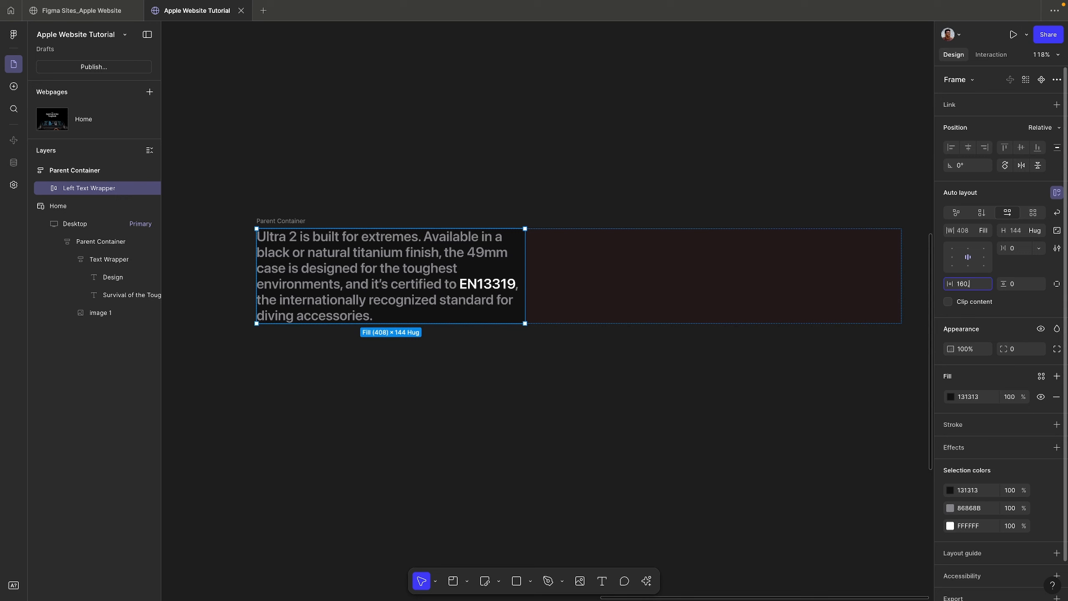
pyautogui.write('160,')
pyautogui.press('Return')
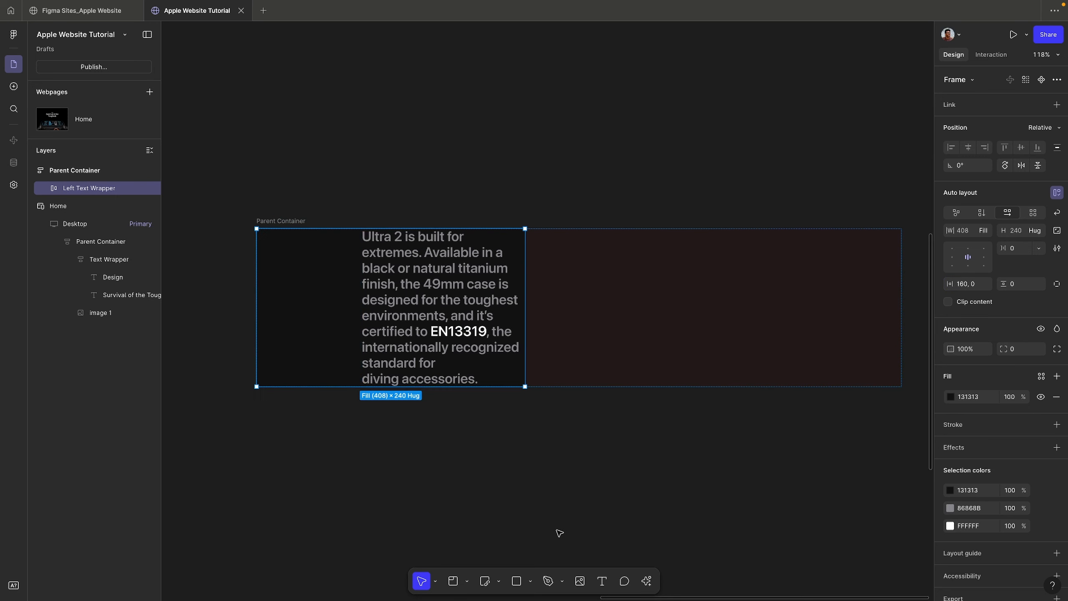
pyautogui.hotkey('ctrl', 'z')
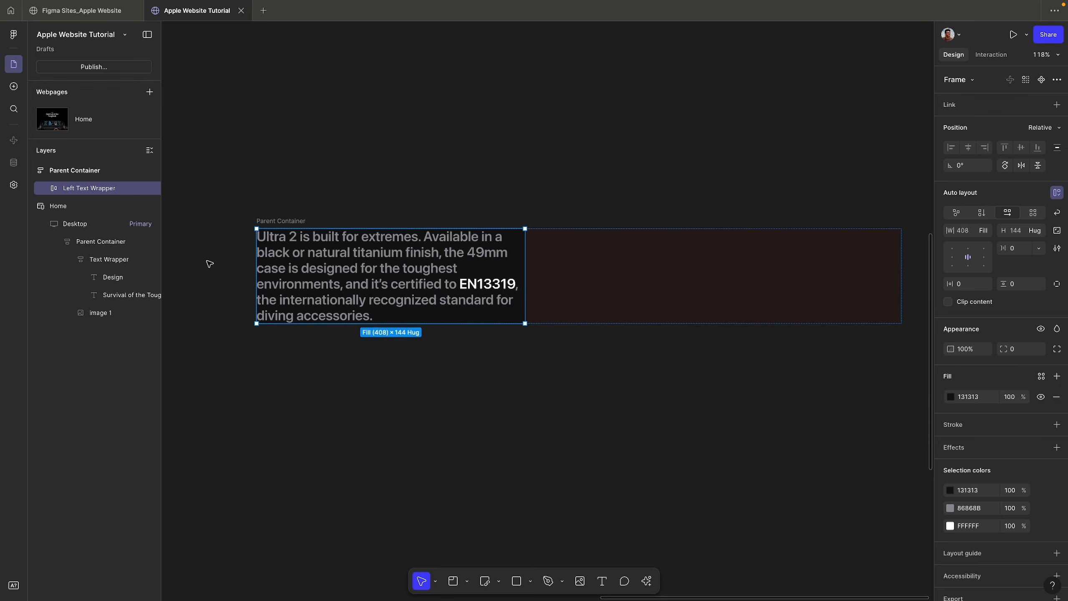
# Step: Set the Parent Container's horizontal padding to 160 on the left and 0 on the right
pyautogui.click(280, 221)
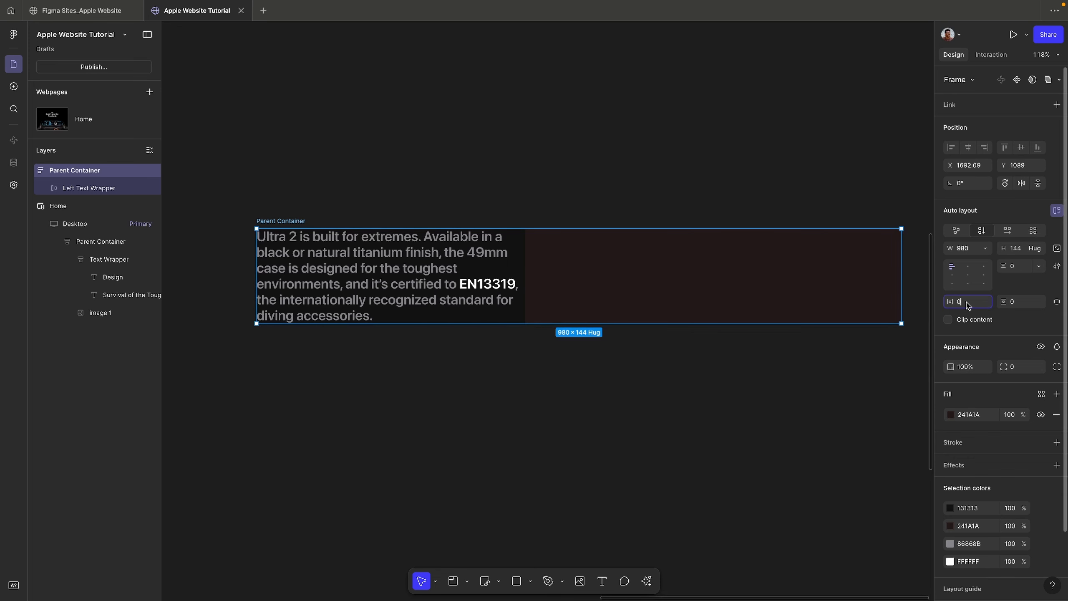
pyautogui.press('BackSpace')
pyautogui.write('160, 0')
pyautogui.press('Return')
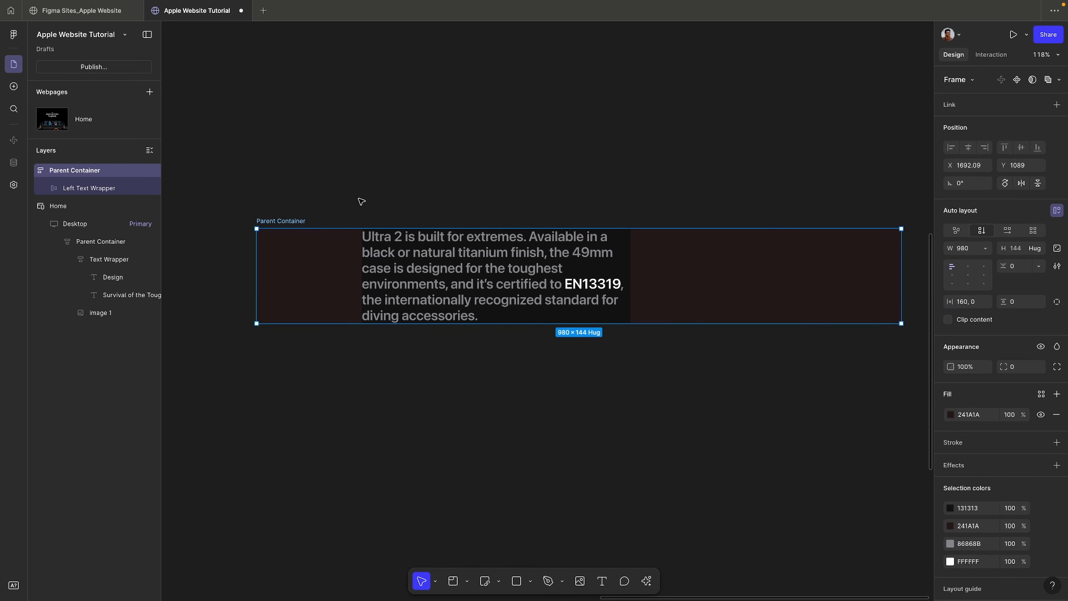
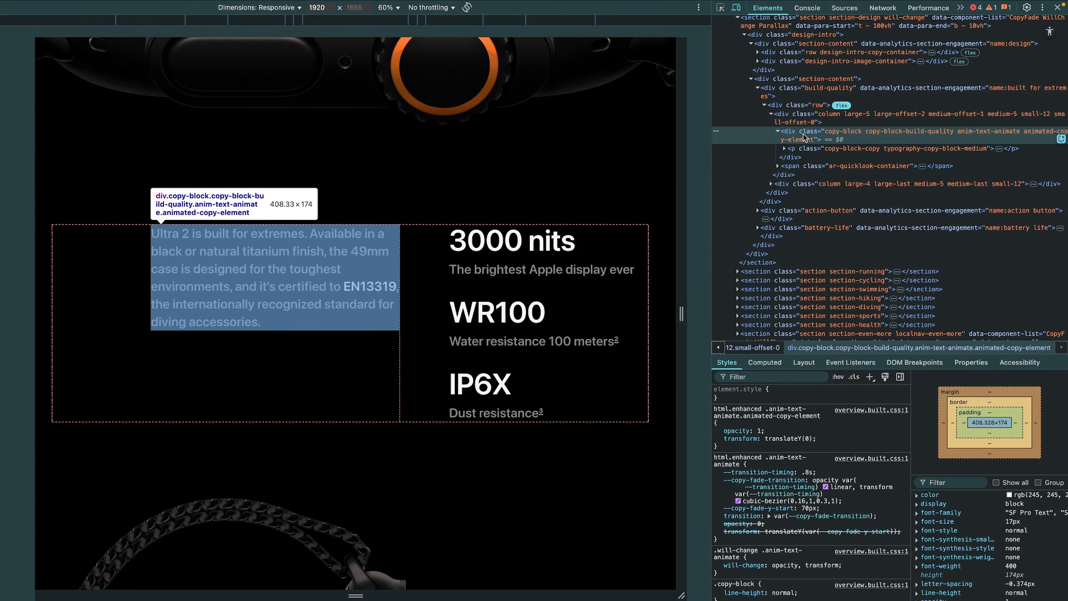
# Step: Inspect the build-quality row and its left text column on the Apple page for size and left margin
pyautogui.click(795, 120)
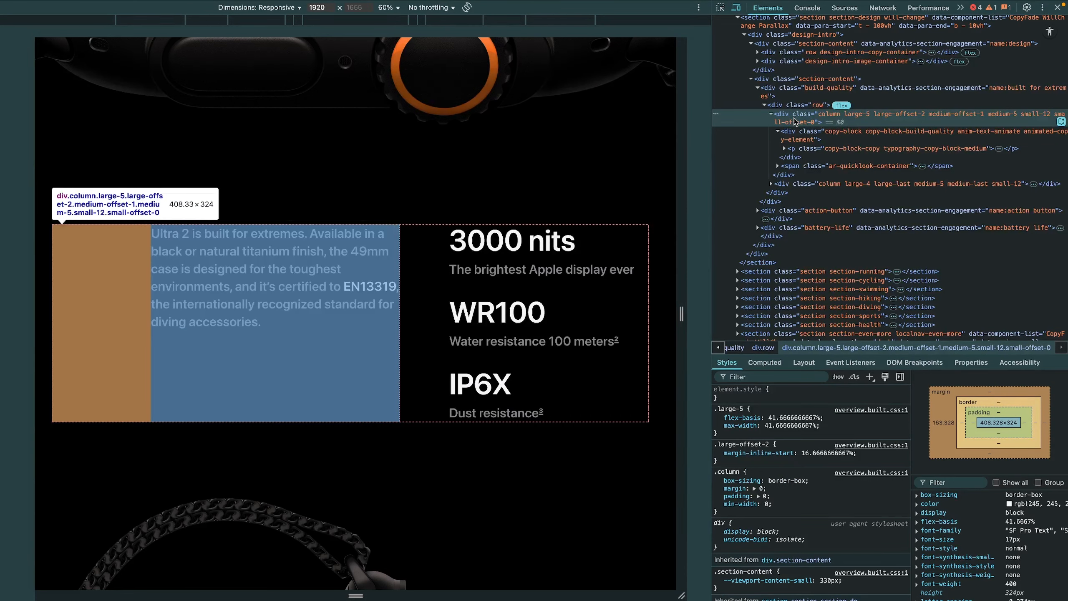
pyautogui.click(791, 105)
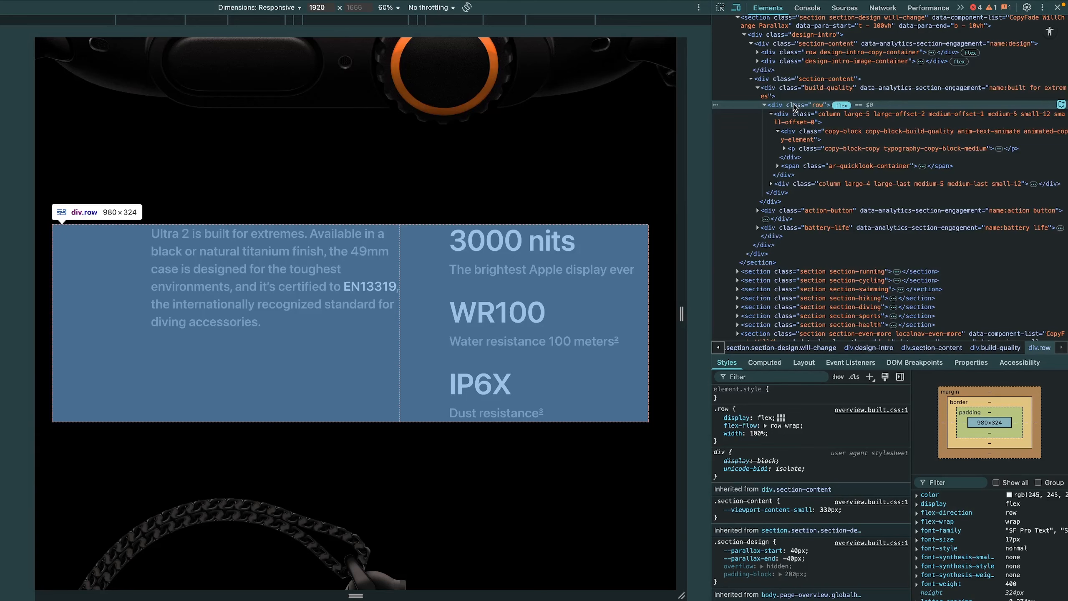
pyautogui.click(795, 122)
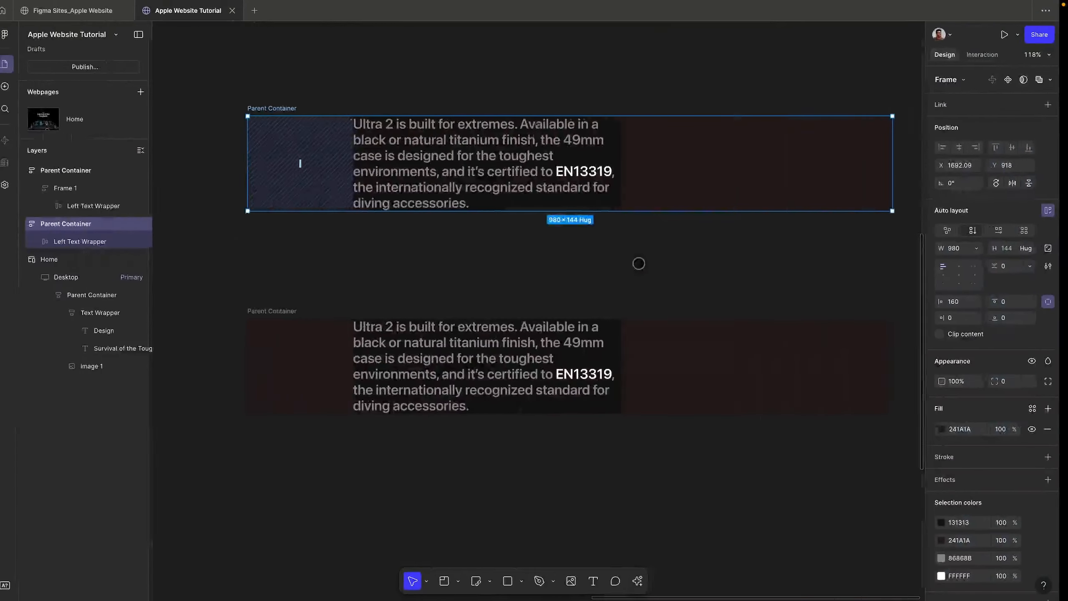
# Step: Delete the lower Parent Container holding the nested Frame 1 in Figma and select the remaining Parent Container
pyautogui.click(279, 313)
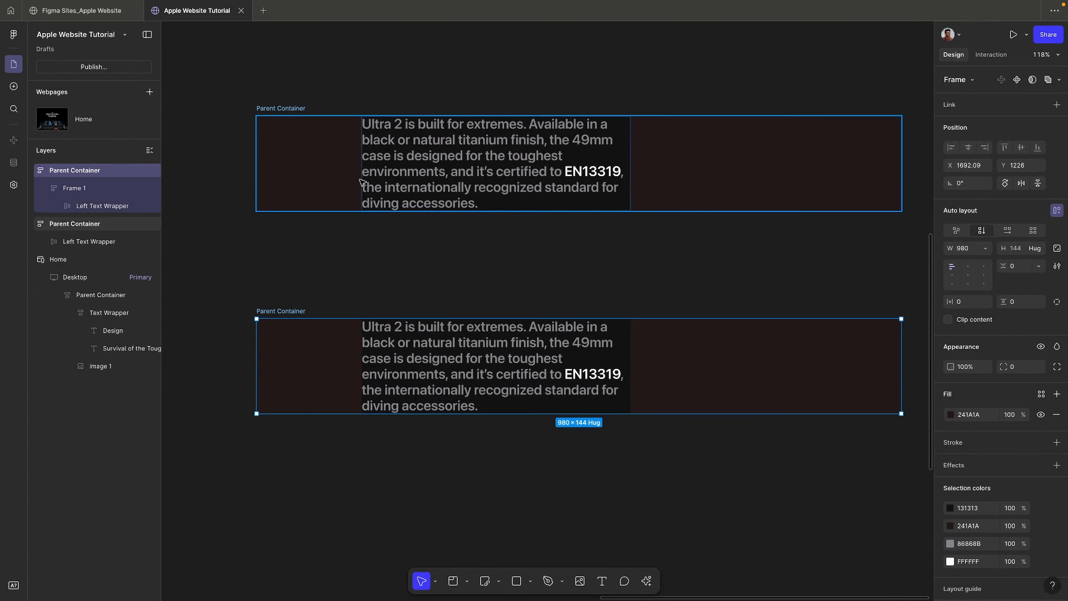
pyautogui.click(289, 111)
pyautogui.click(278, 316)
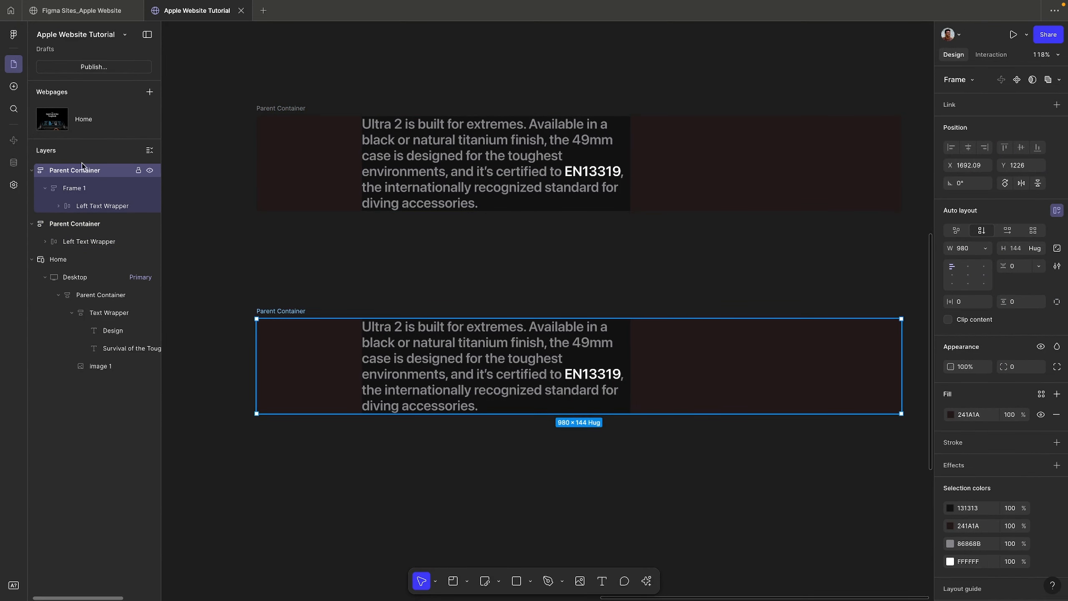
pyautogui.press('Delete')
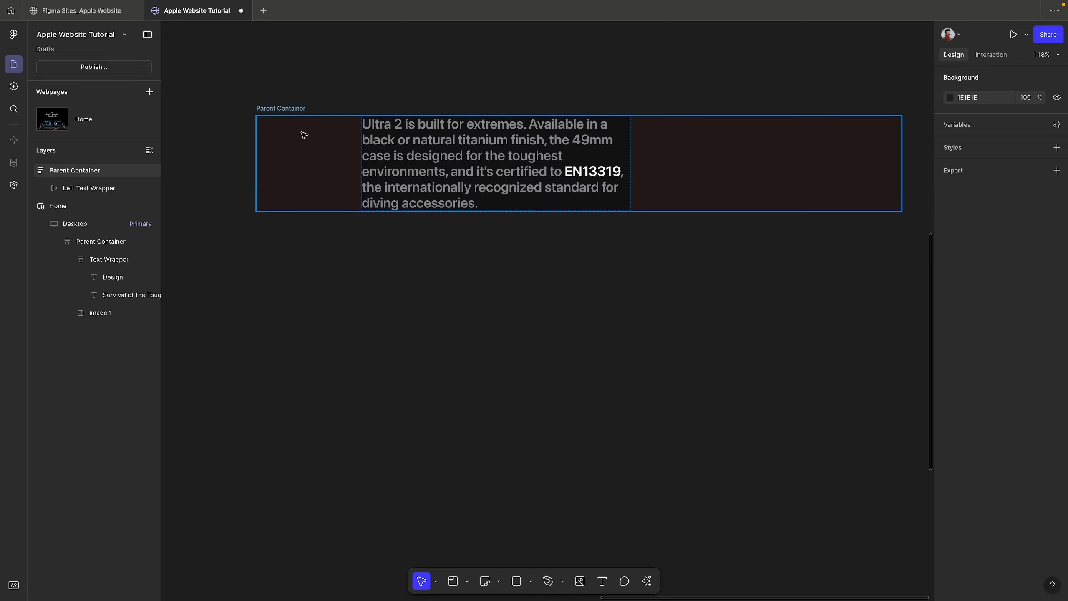
pyautogui.click(271, 111)
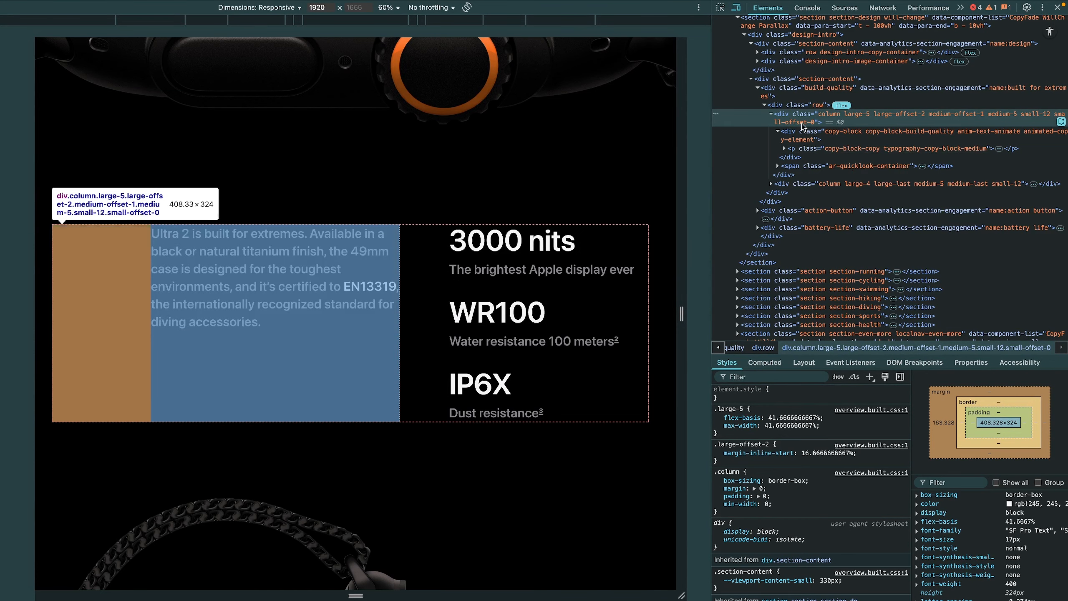
# Step: Inspect the right-hand stats column on the Apple page, expanding its stats grid and showing the grid overlay
pyautogui.click(771, 115)
pyautogui.click(798, 129)
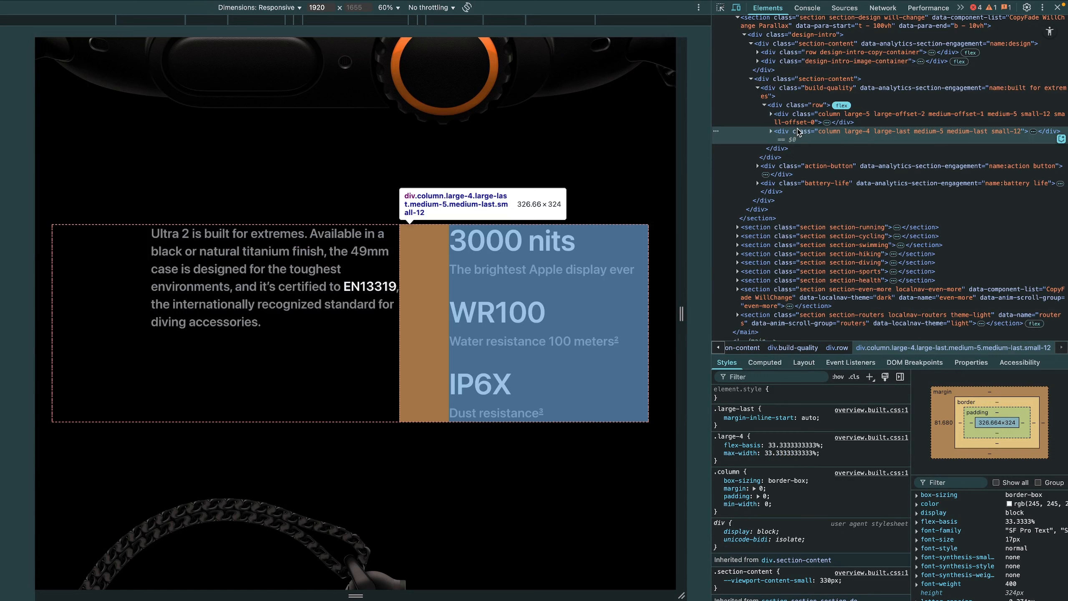
pyautogui.click(771, 132)
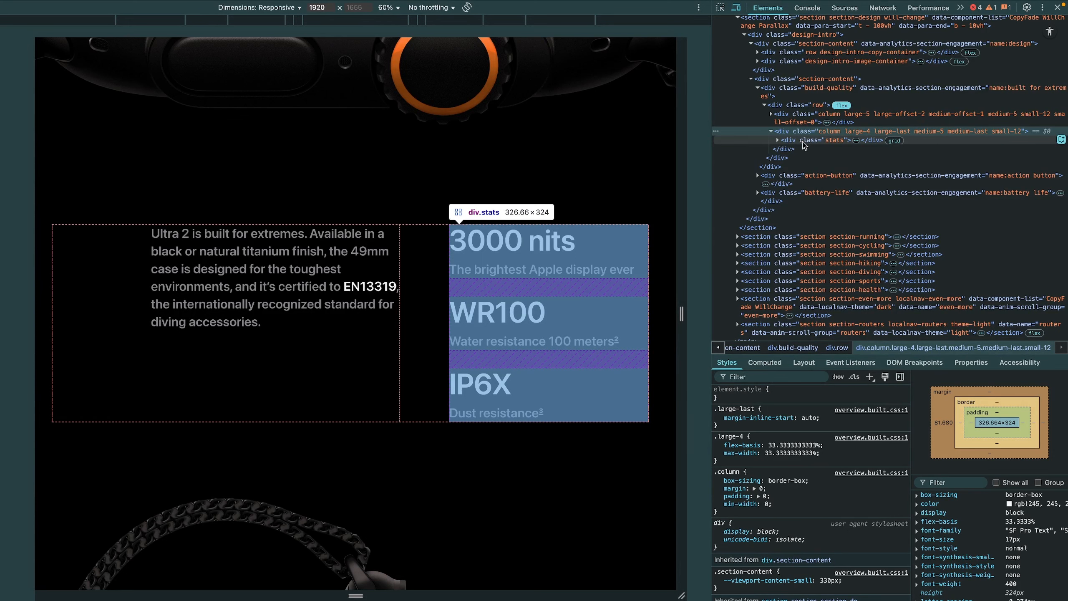
pyautogui.click(777, 140)
pyautogui.click(803, 151)
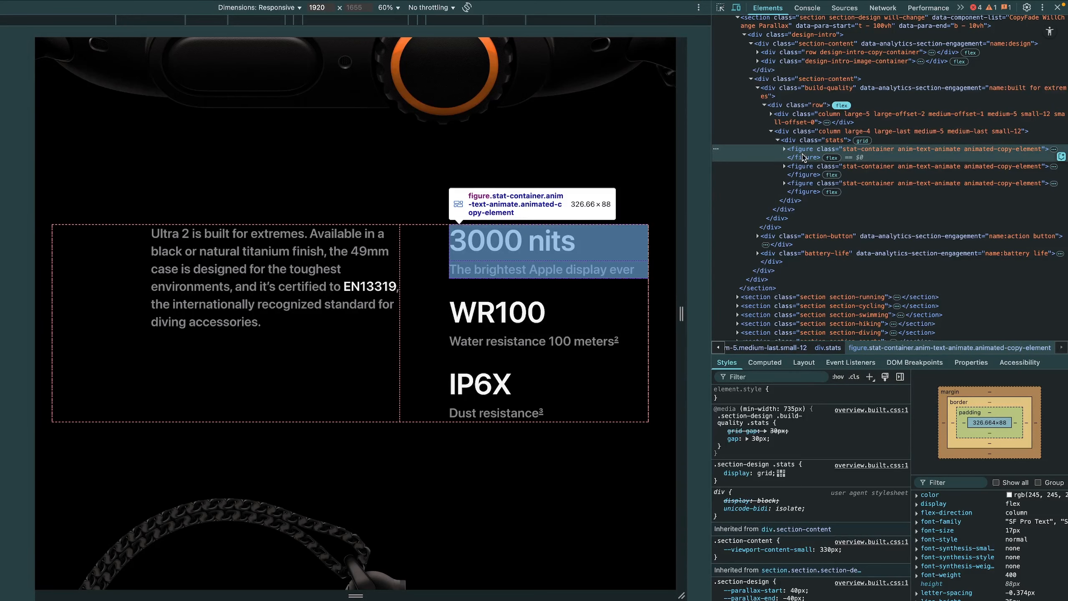
pyautogui.click(863, 140)
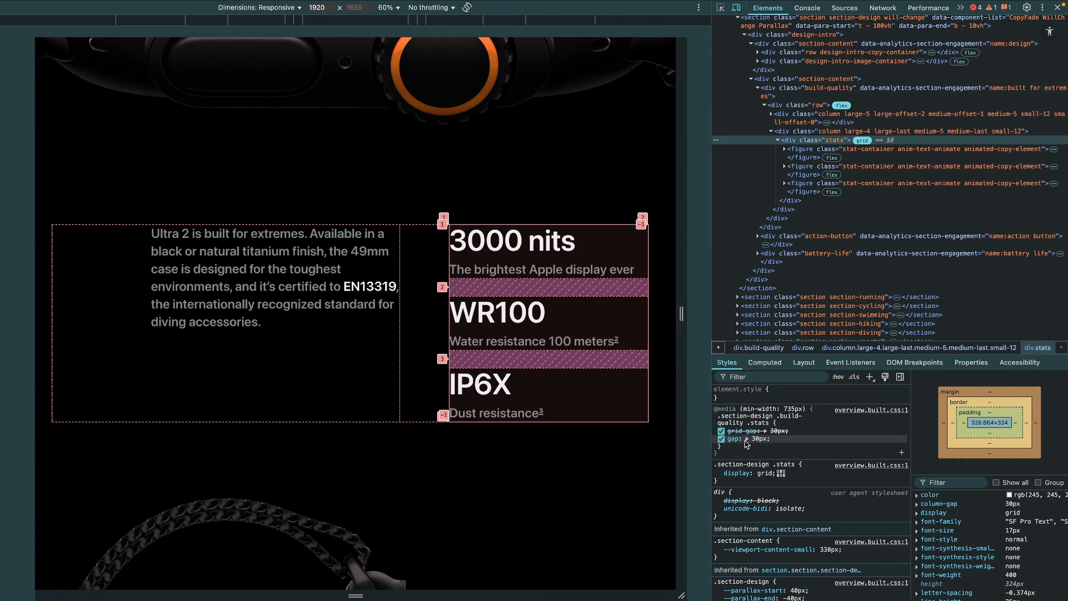
# Step: Switch the stats grid's gap and grid-gap rules off and back on to check the spacing between the stats
pyautogui.click(722, 438)
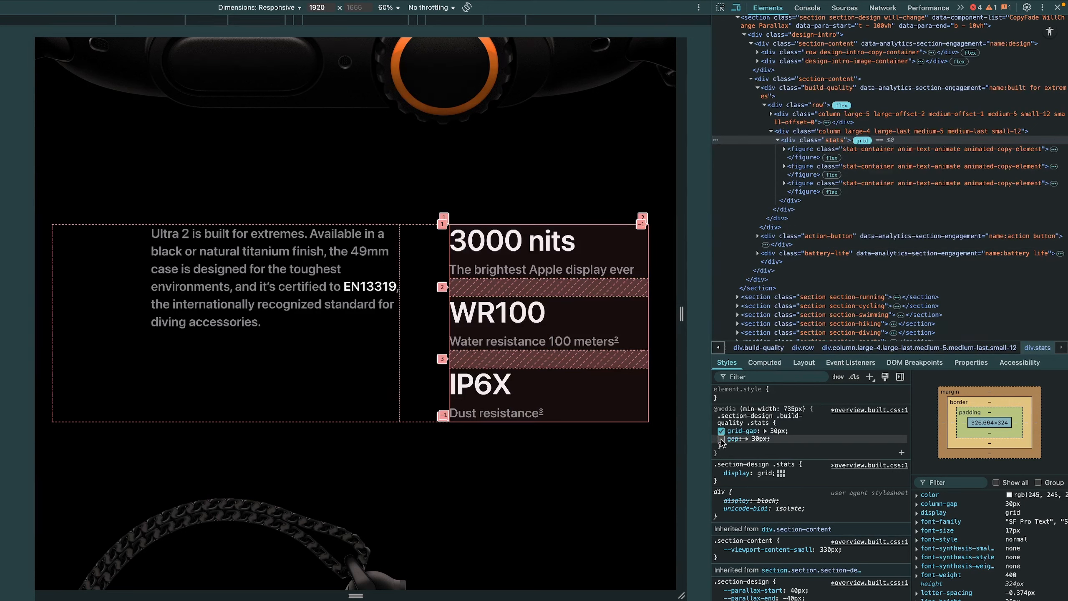
pyautogui.click(721, 431)
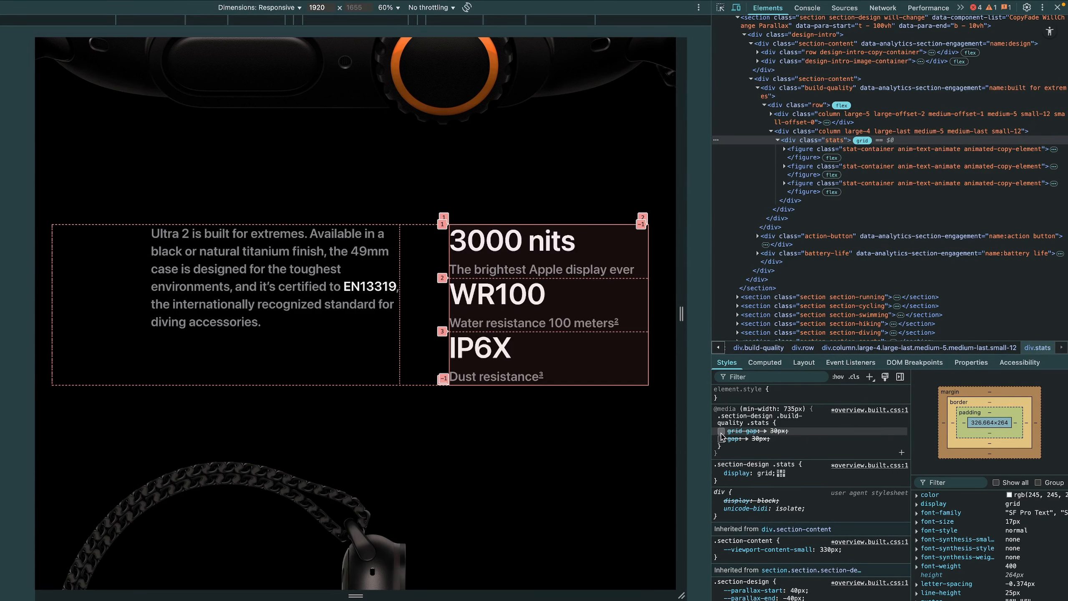
pyautogui.click(721, 431)
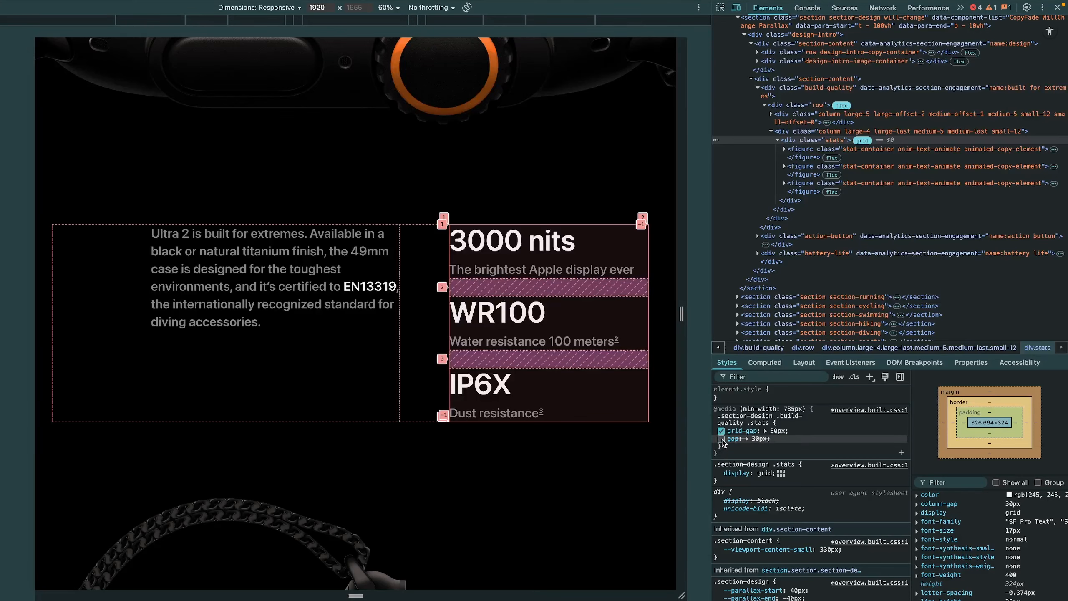
pyautogui.click(721, 439)
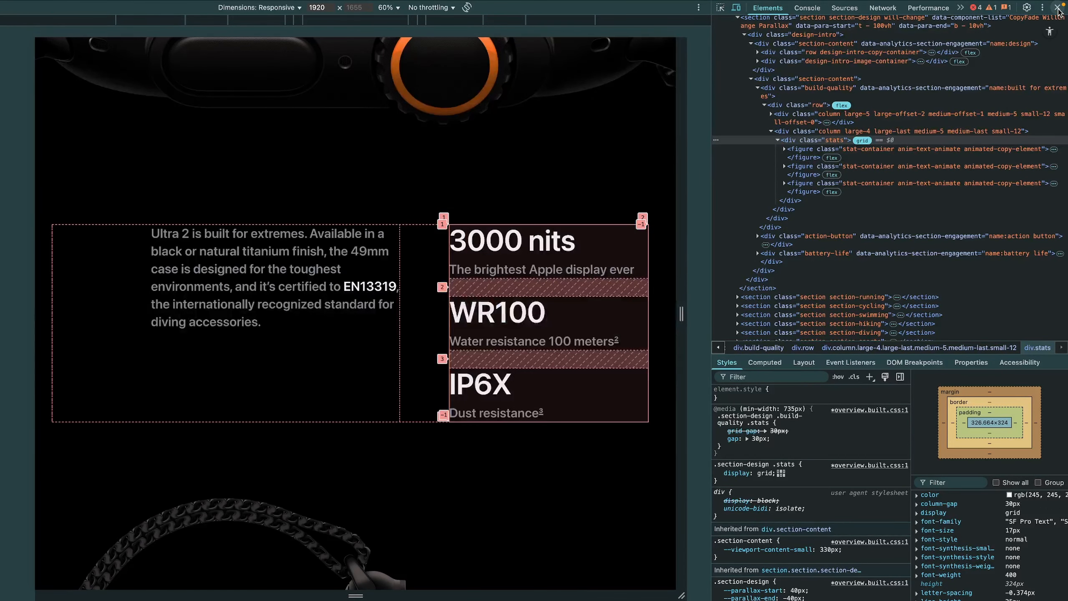
# Step: Reopen the page inspector and pick the "3000 nits" heading to examine its text styles
pyautogui.click(1058, 7)
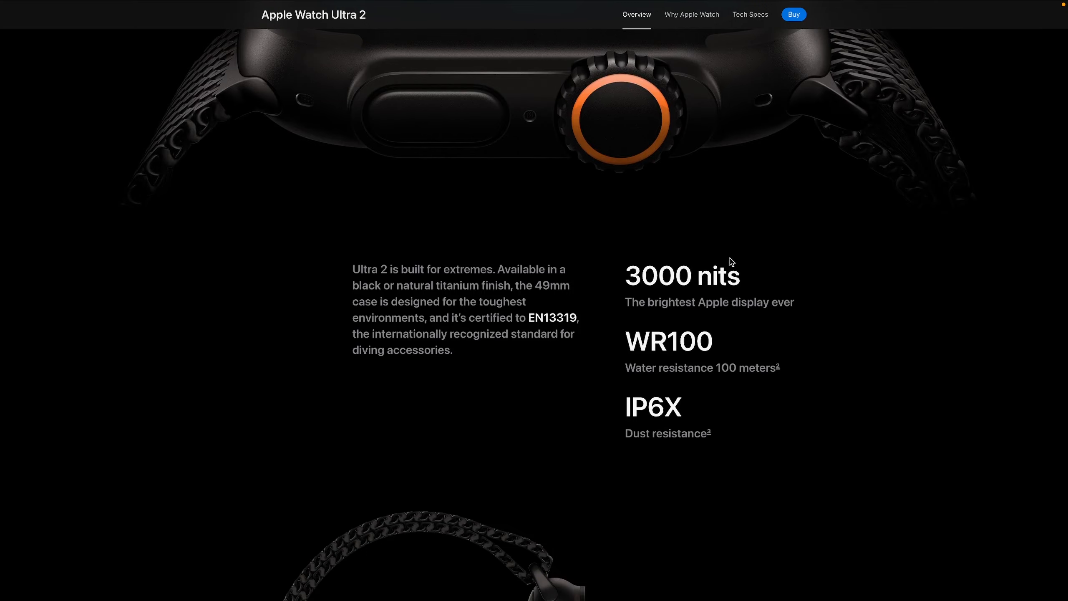
pyautogui.rightClick(698, 271)
pyautogui.click(844, 278)
pyautogui.rightClick(814, 258)
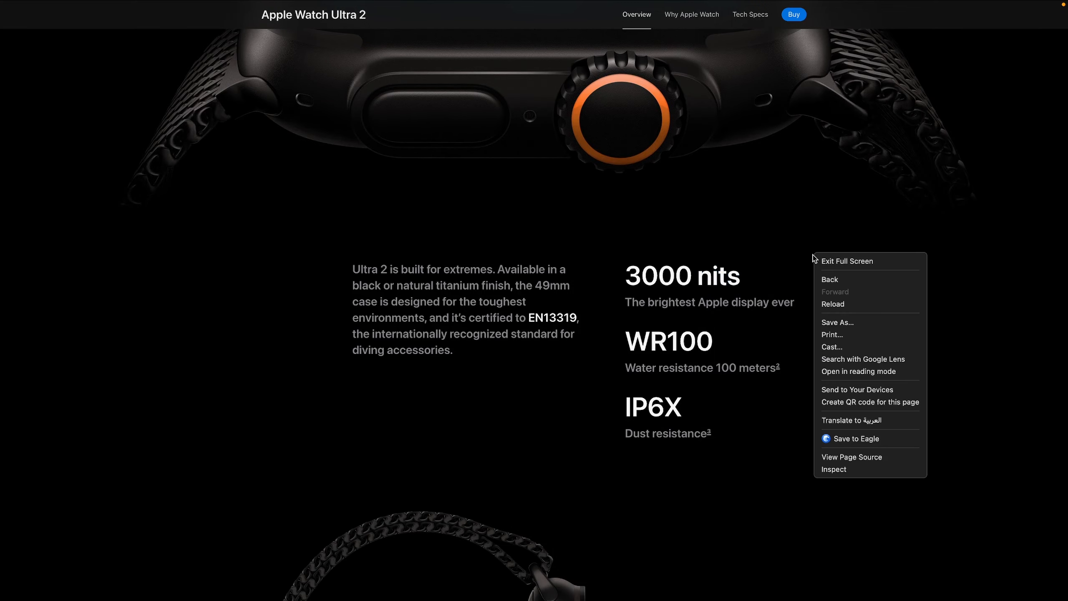
pyautogui.click(854, 471)
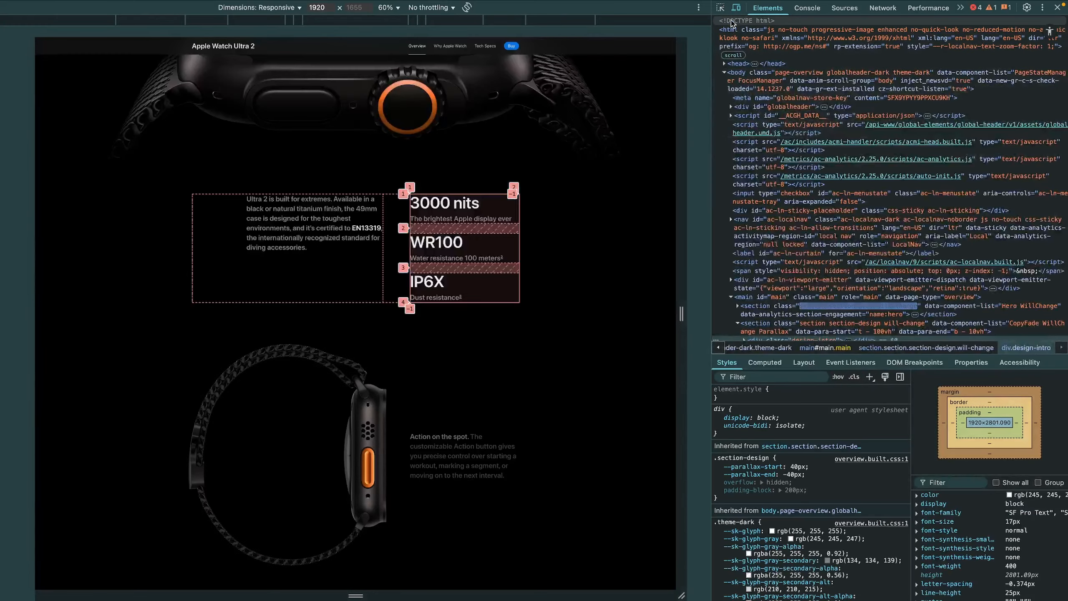
pyautogui.click(720, 7)
pyautogui.click(467, 199)
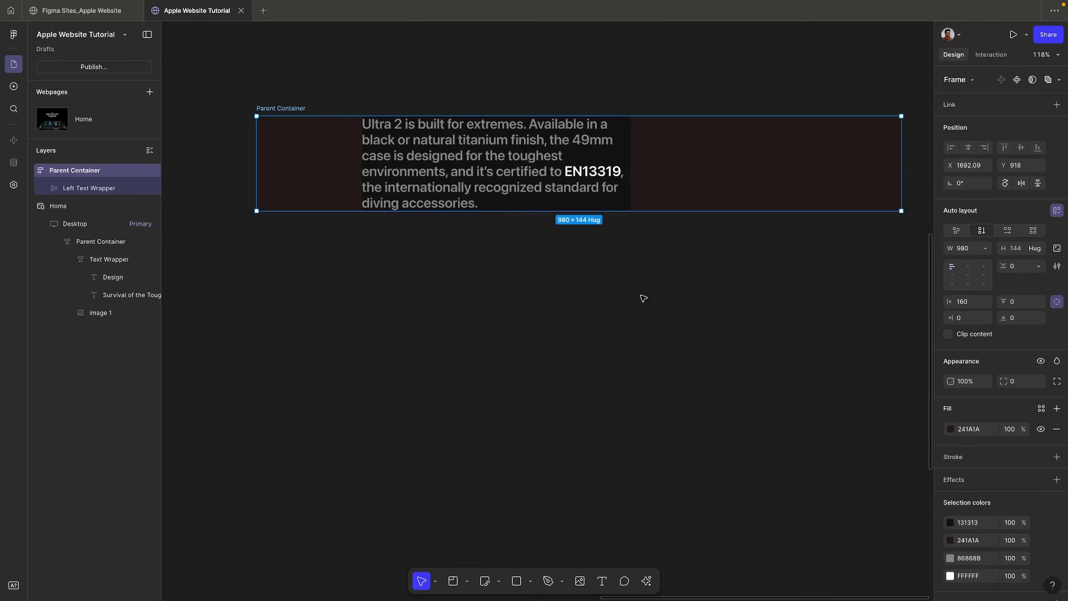
# Step: Add a "3000 nits" text below the Parent Container in Figma, with font size and line height 48
pyautogui.click(575, 248)
pyautogui.press('t')
pyautogui.click(529, 281)
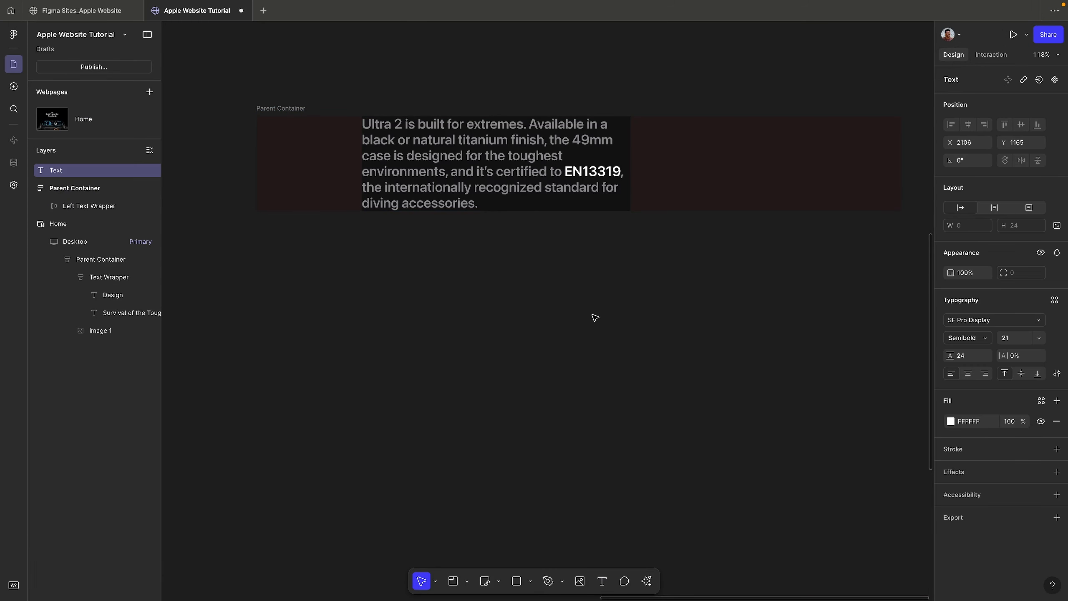
pyautogui.write('3000 n')
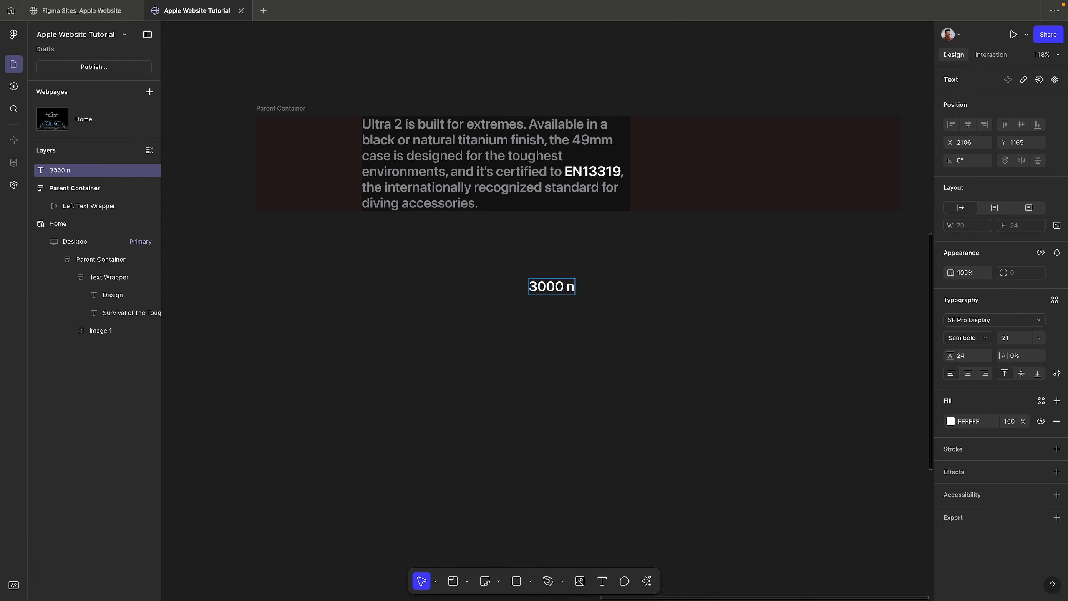
pyautogui.write('uis')
pyautogui.press('Escape')
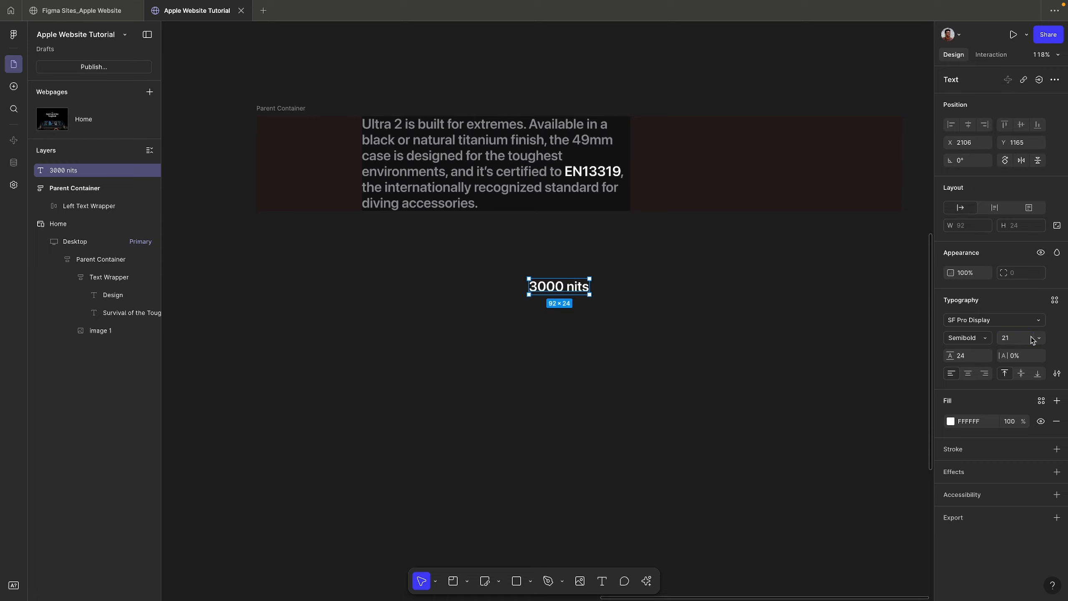
pyautogui.write('48')
pyautogui.press('Return')
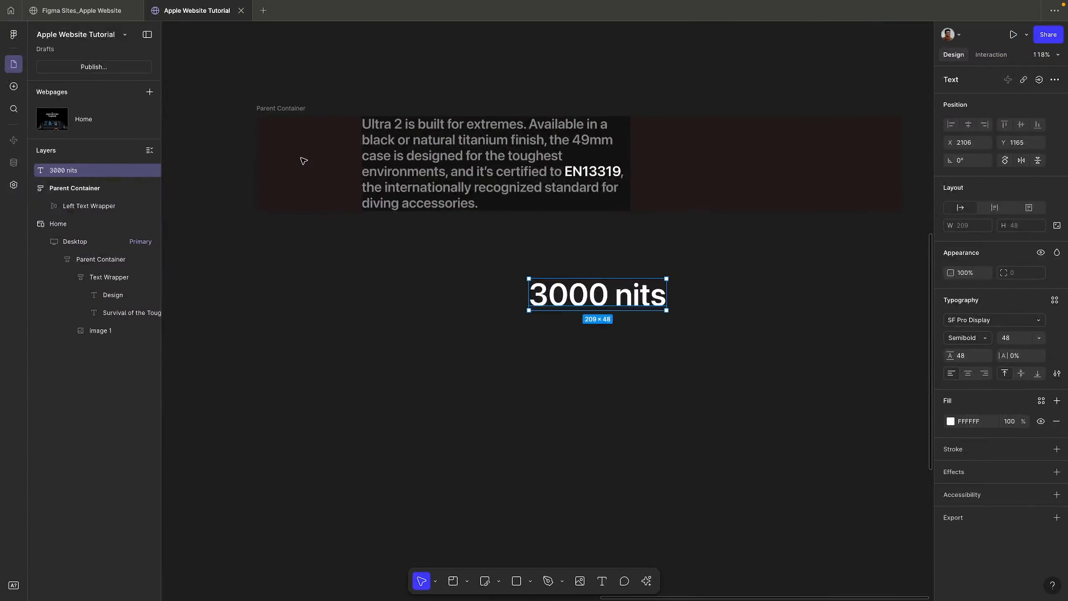
# Step: Duplicate the grey Ultra 2 paragraph and place the copy outside the container, below the "3000 nits" text
pyautogui.keyDown('super'); pyautogui.click(421, 179); pyautogui.keyUp('super')
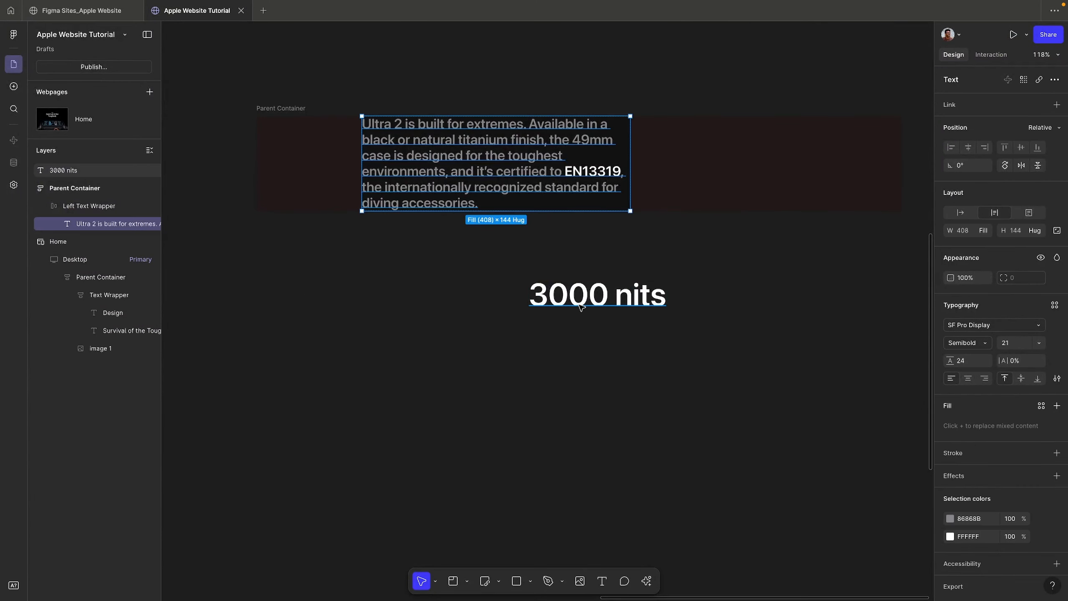
pyautogui.click(601, 367)
pyautogui.scroll(5, 601, 367)
pyautogui.keyDown('super'); pyautogui.click(470, 80); pyautogui.keyUp('super')
pyautogui.press('super+d')
pyautogui.scroll(-3, 458, 242)
pyautogui.moveTo(464, 121); pyautogui.dragTo(549, 456)
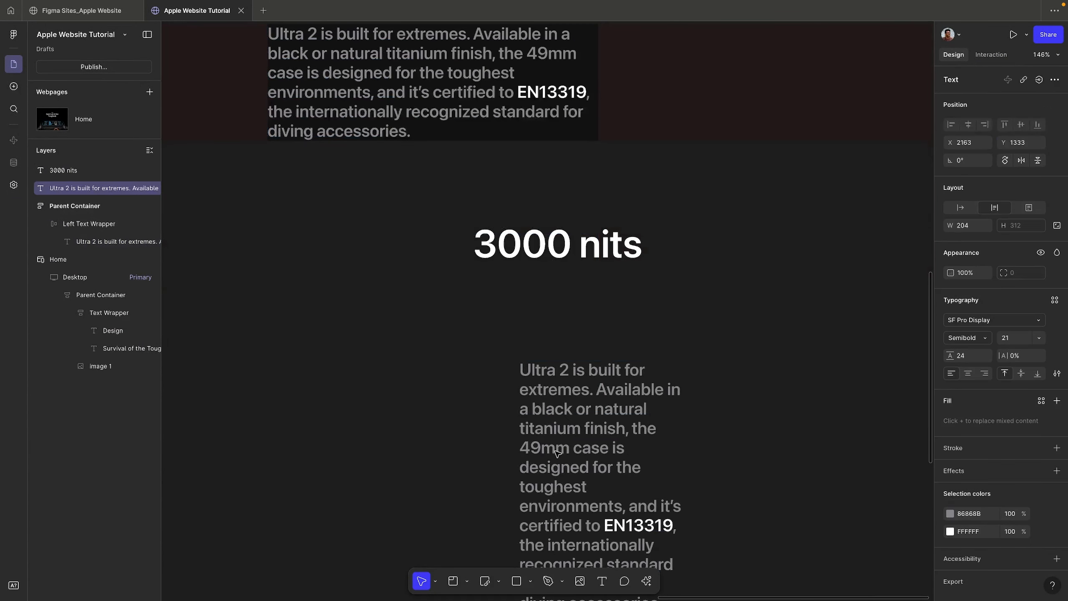
# Step: Replace the copied paragraph with "The brightest Apple display ever" and set its text box to auto width
pyautogui.doubleClick(549, 433)
pyautogui.write('The')
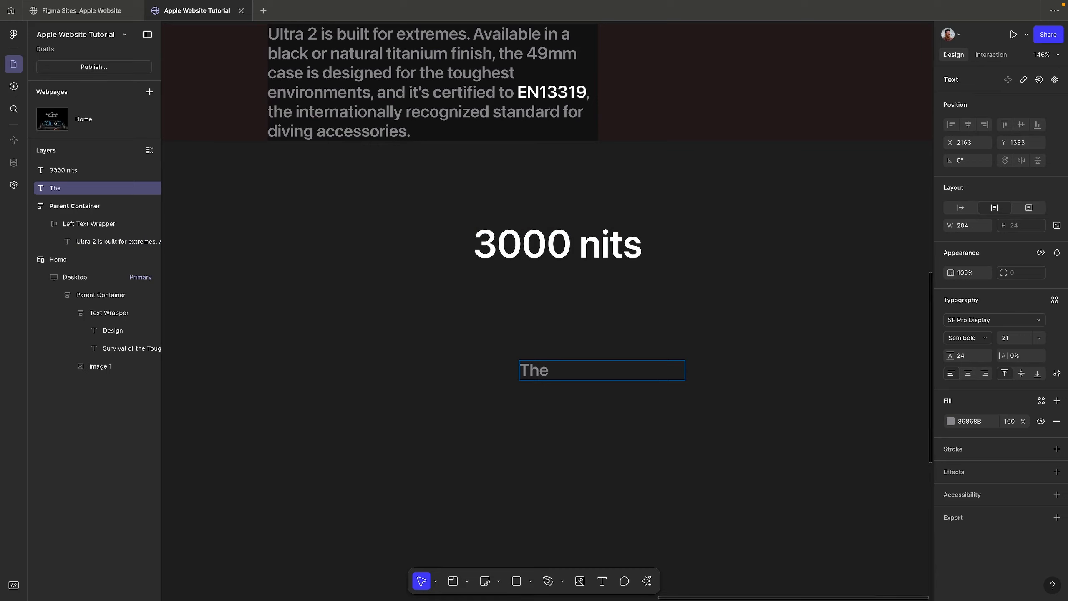
pyautogui.write(' brightest Aop')
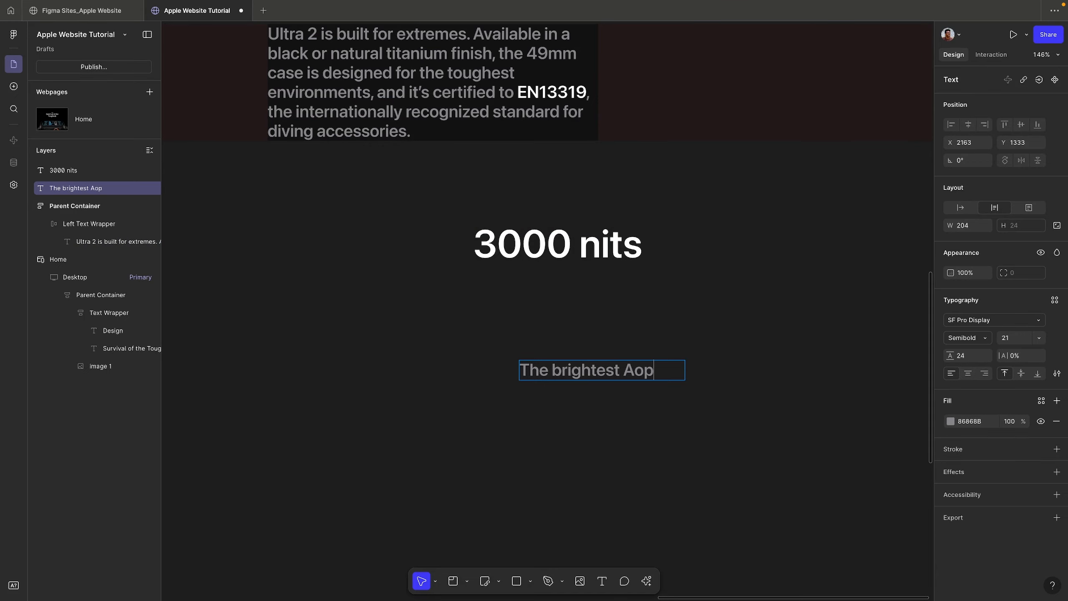
pyautogui.press('BackSpace')
pyautogui.press('BackSpace')
pyautogui.write('pple')
pyautogui.write('disaplay')
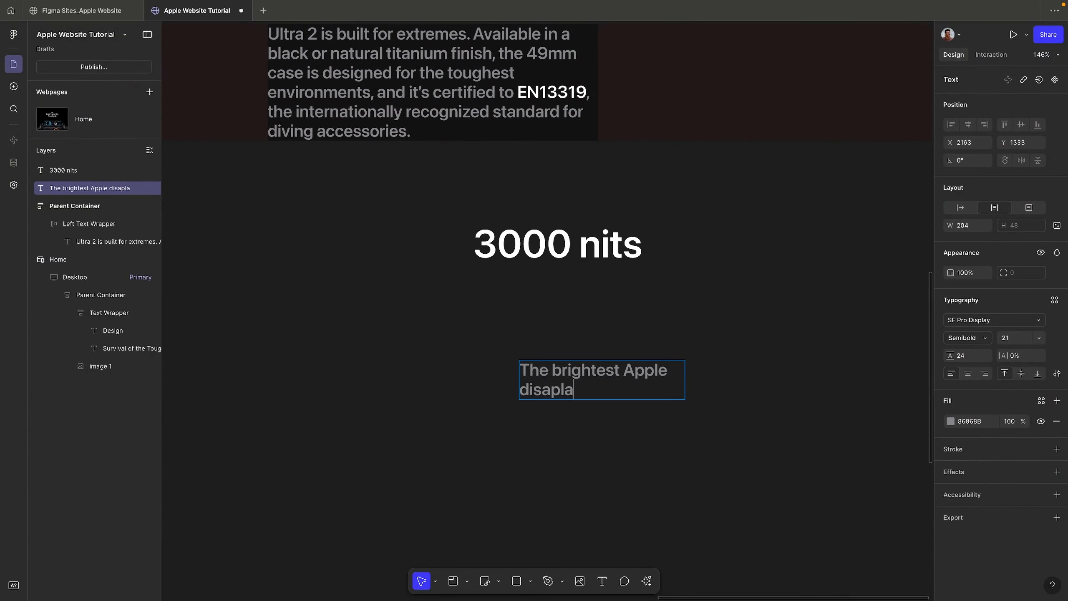
pyautogui.press('BackSpace')
pyautogui.press('BackSpace')
pyautogui.press('BackSpace')
pyautogui.press('BackSpace')
pyautogui.write('play ever')
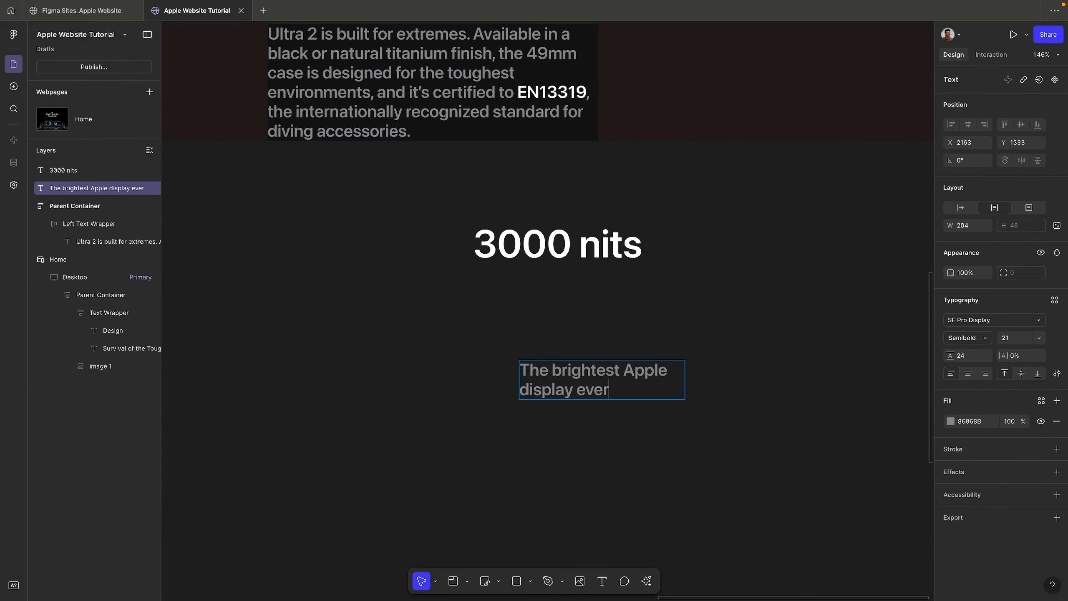
pyautogui.press('Escape')
pyautogui.doubleClick(687, 385)
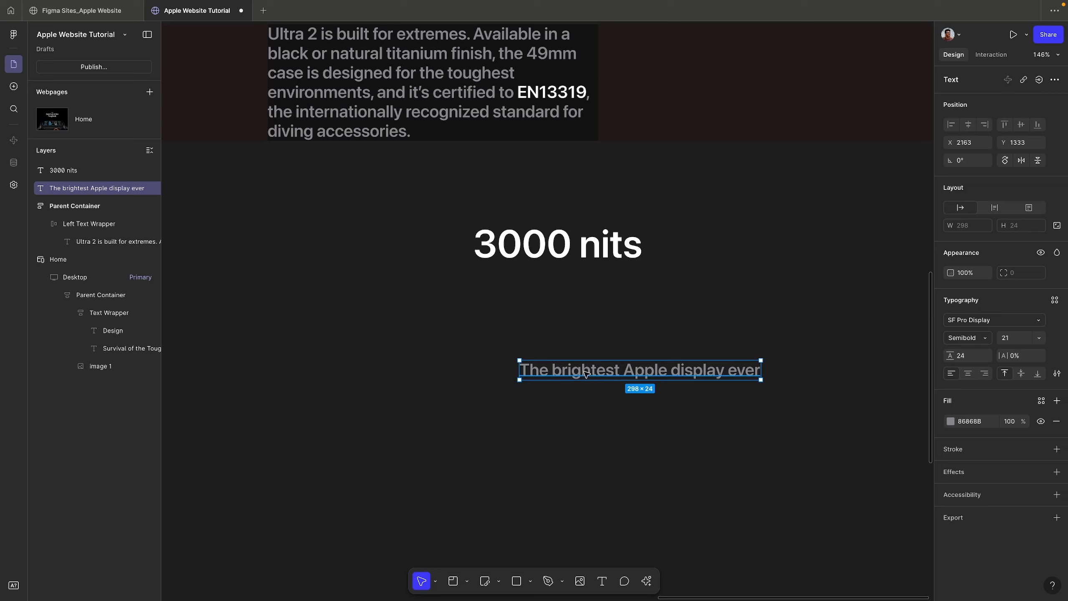
# Step: Left-align the grey caption directly beneath "3000 nits" and wrap both texts in an auto layout frame
pyautogui.moveTo(582, 374); pyautogui.dragTo(536, 281)
pyautogui.keyDown('shift'); pyautogui.click(538, 248); pyautogui.keyUp('shift')
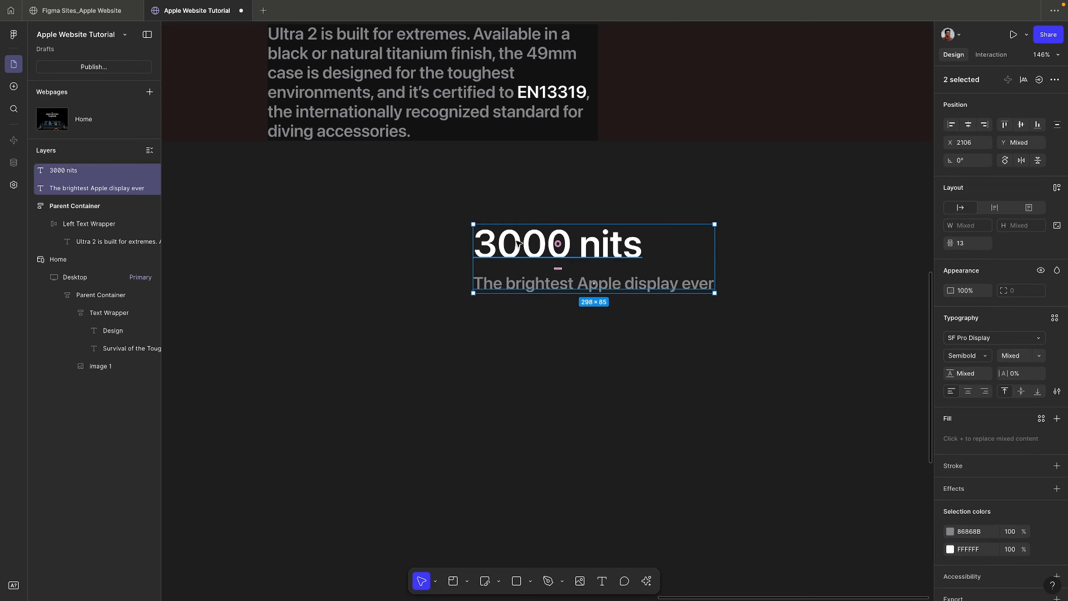
pyautogui.hotkey('shift', 'a')
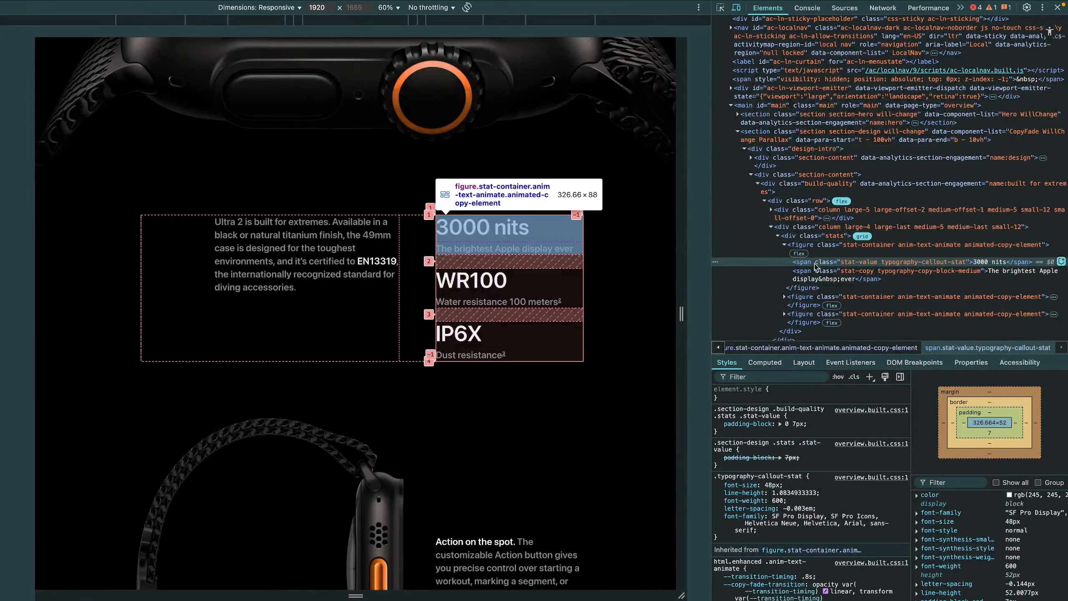
# Step: Inspect the first stat-container figure on the Apple page, toggling its flex overlay to examine the spacing
pyautogui.click(808, 248)
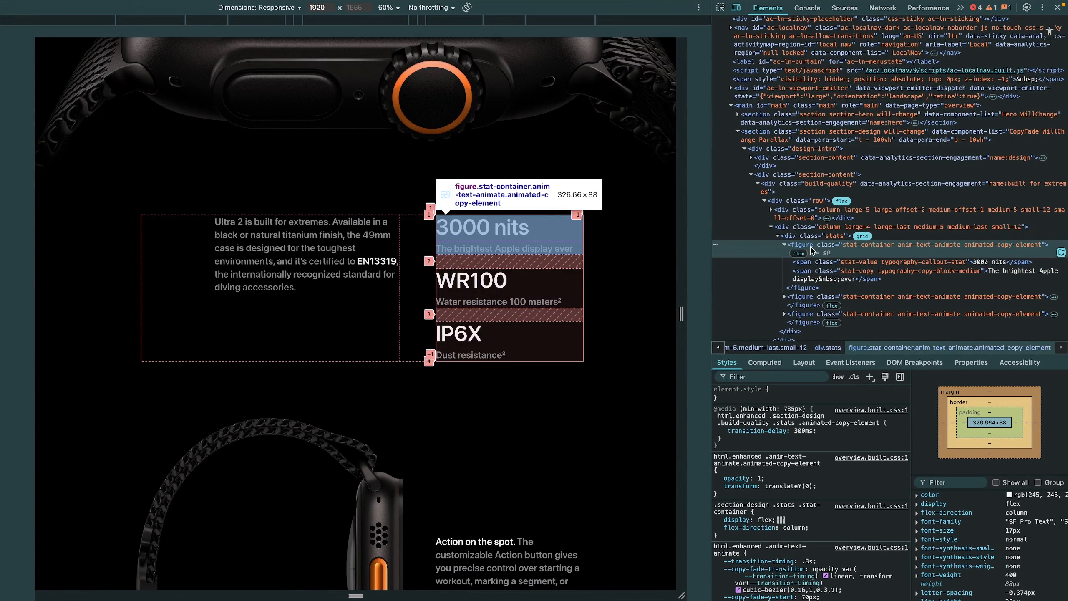
pyautogui.click(800, 256)
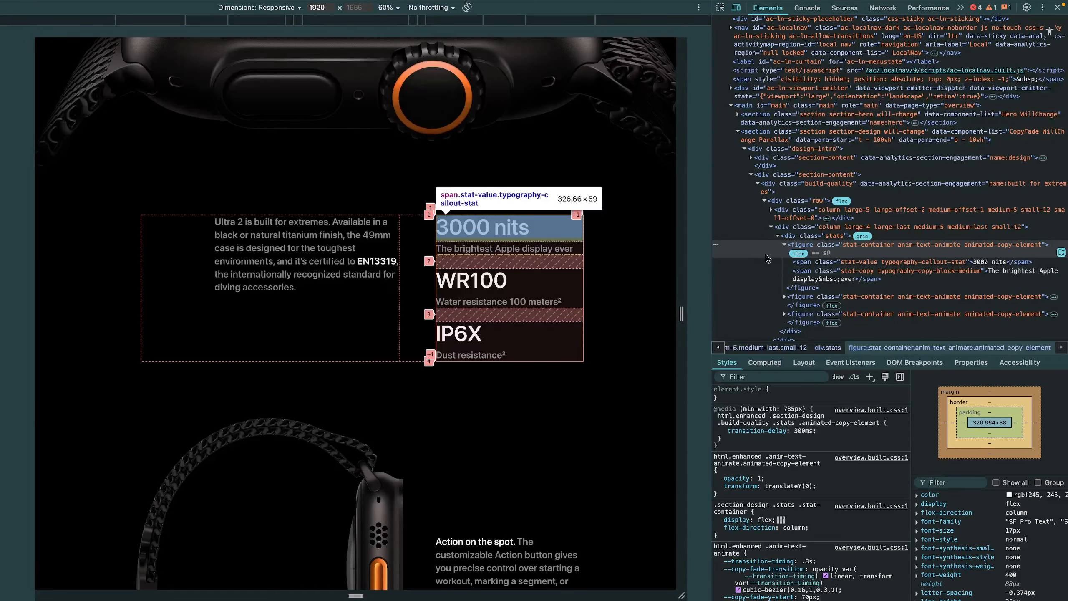
pyautogui.click(799, 252)
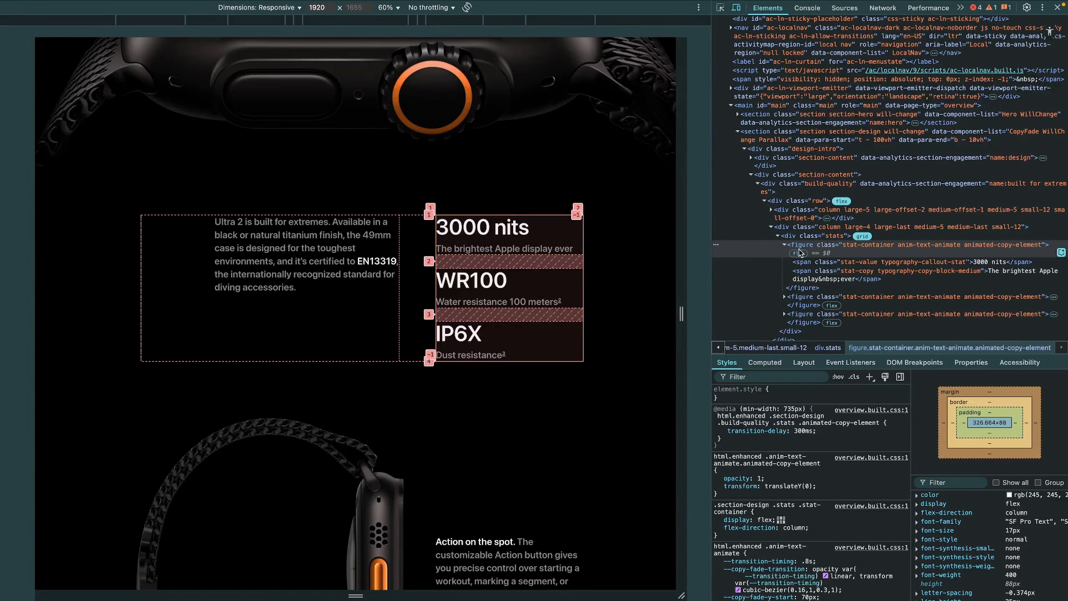
# Step: Inspect the "3000 nits" span's padding on the Apple page and set the stat frame's vertical gap to 8 in Figma
pyautogui.click(820, 262)
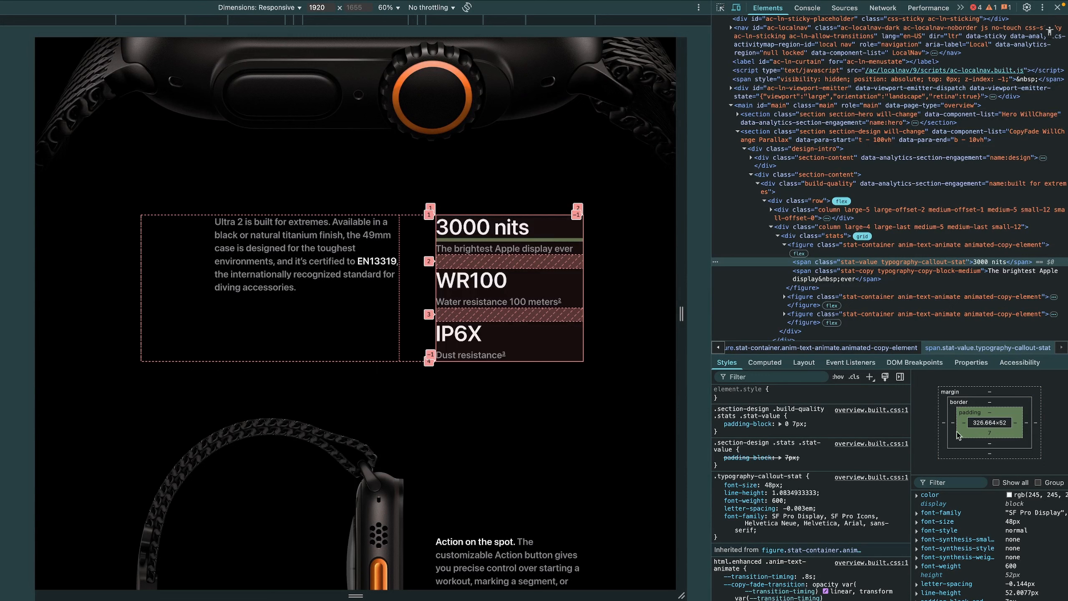
pyautogui.moveTo(738, 423)
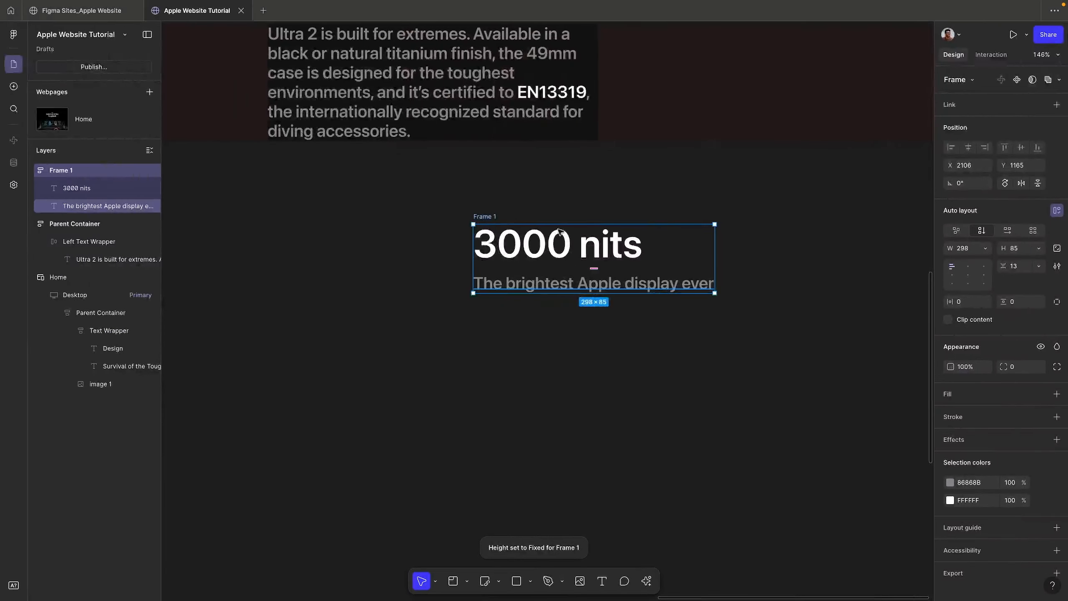
pyautogui.click(534, 246)
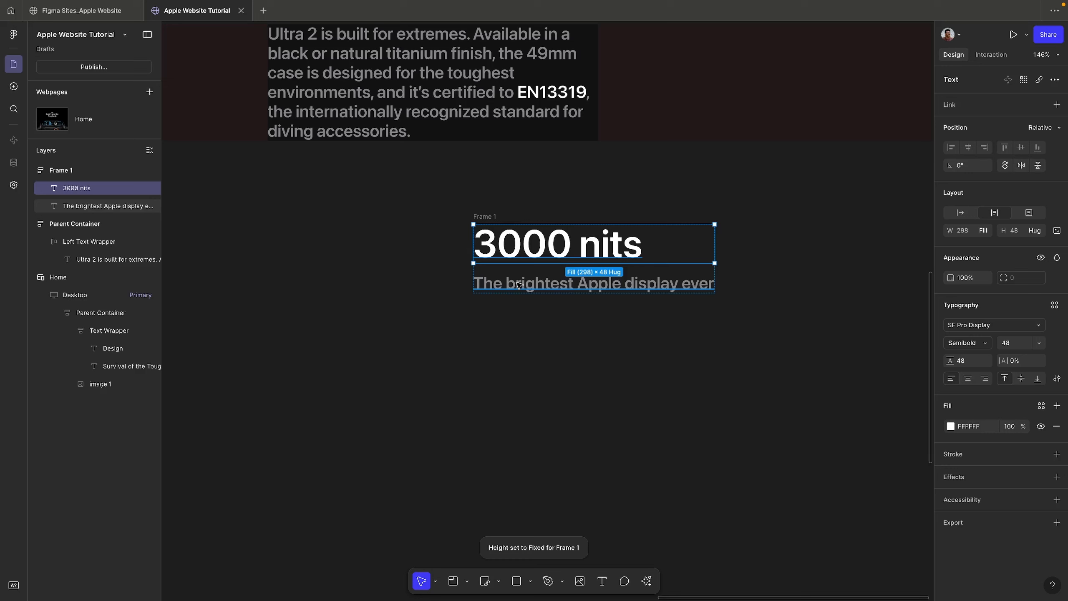
pyautogui.click(487, 216)
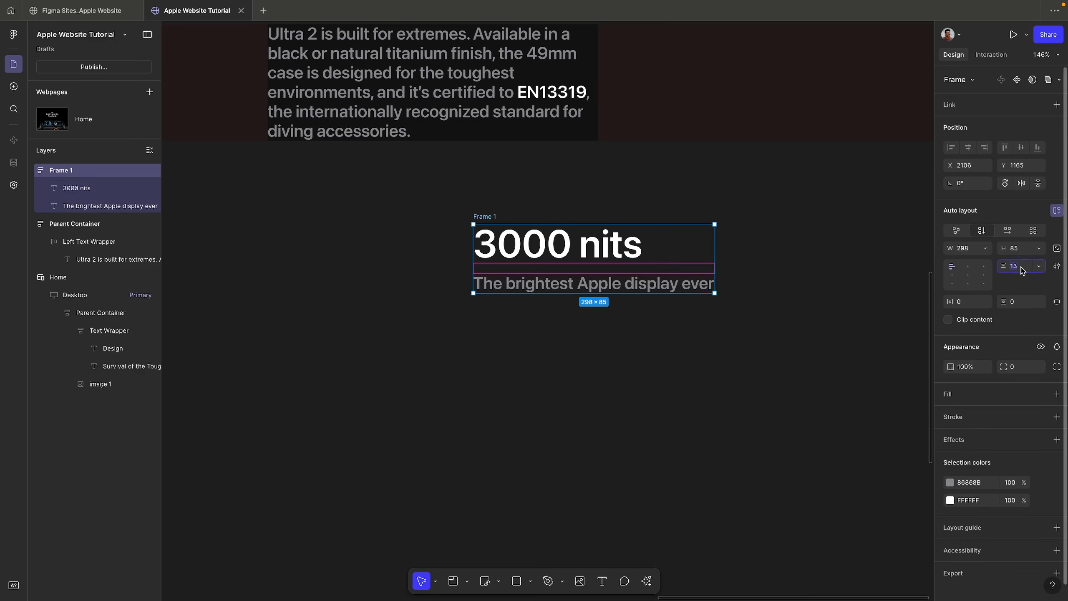
pyautogui.write('8')
pyautogui.press('Return')
# Step: Make the stat frame's height hug its contents and rename the frame "Stats Block"
pyautogui.click(638, 284)
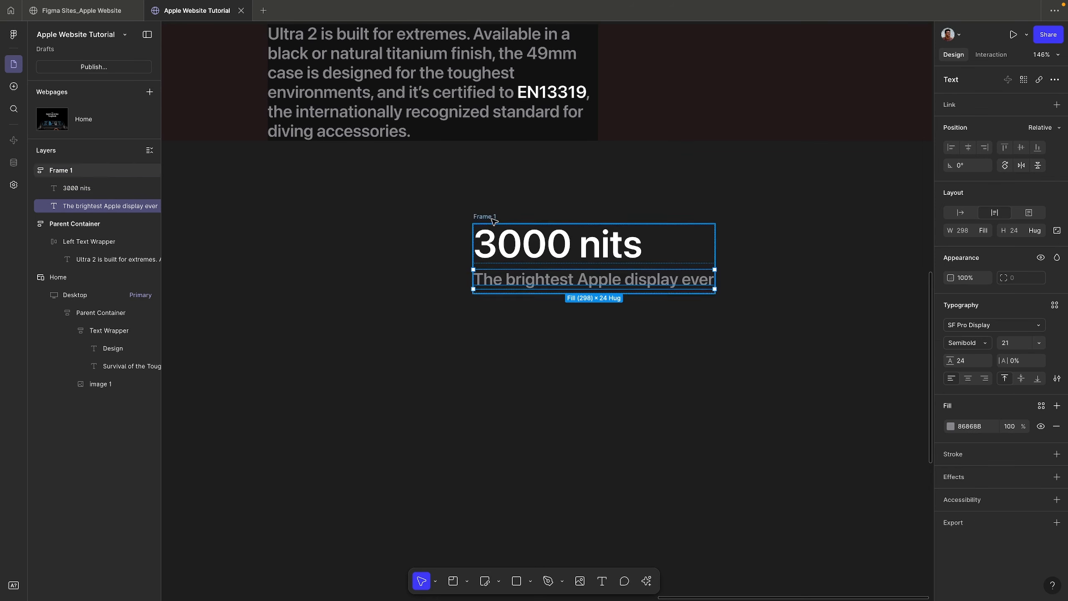
pyautogui.click(653, 292)
pyautogui.doubleClick(652, 293)
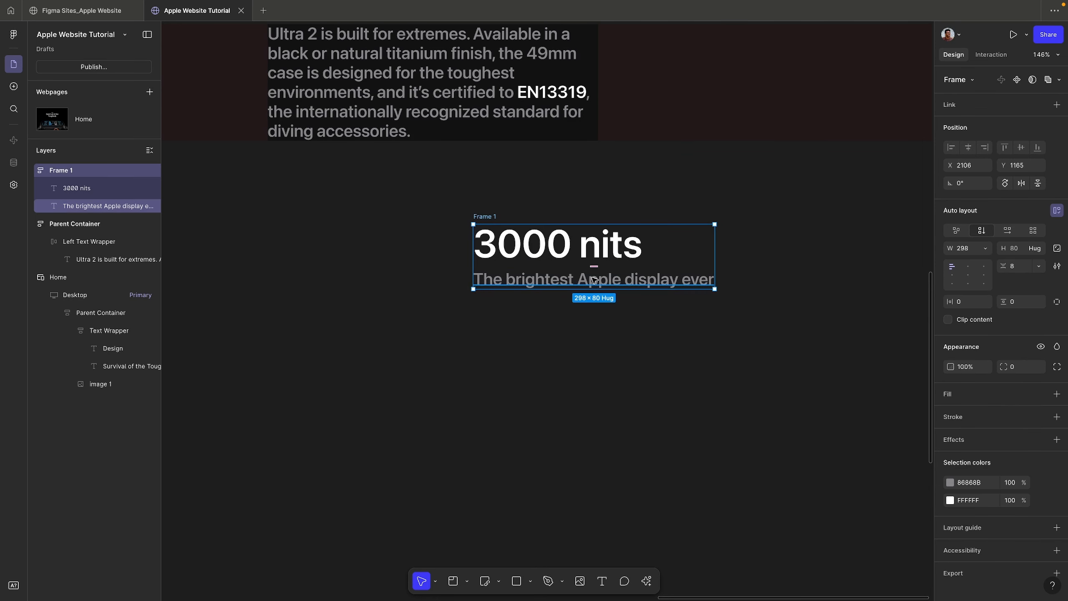
pyautogui.doubleClick(487, 216)
pyautogui.write('Stats')
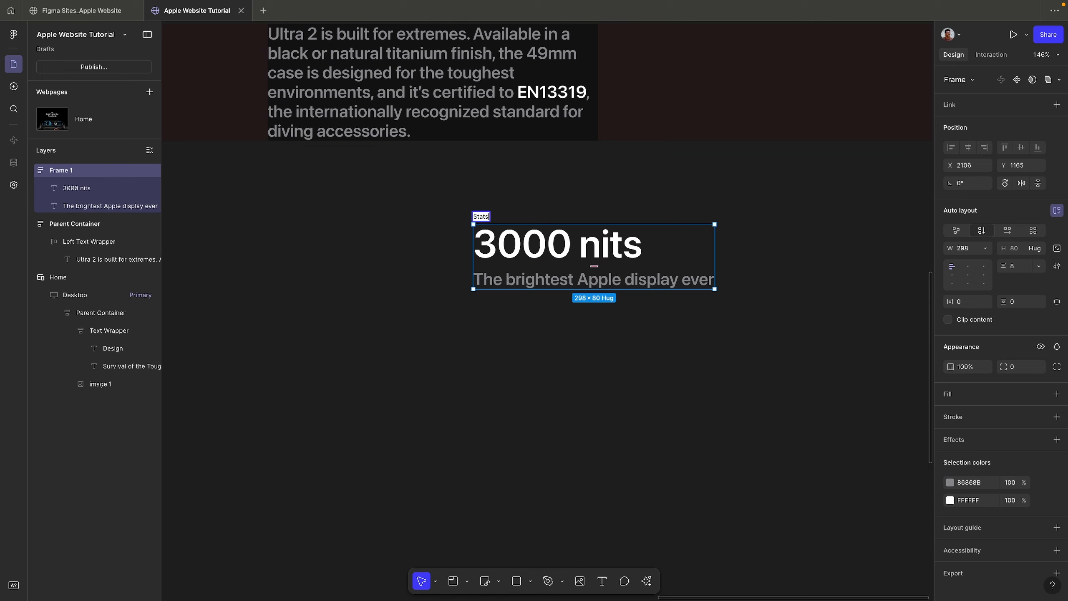
pyautogui.write(' Block')
pyautogui.press('Return')
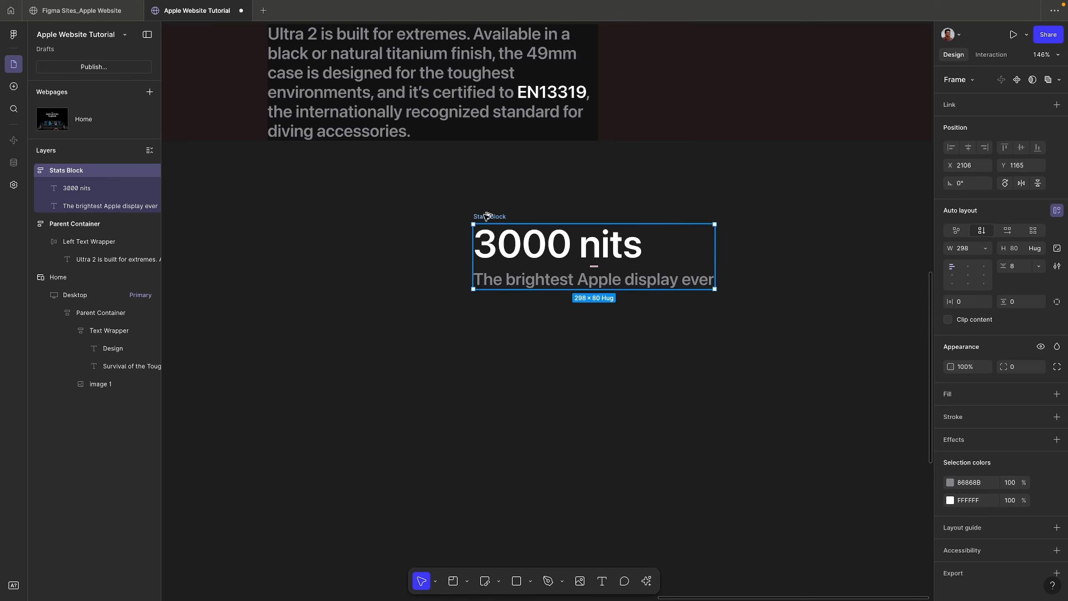
# Step: Duplicate the Stats Block twice, stacking the copies vertically beneath the original with gaps of about 31
pyautogui.moveTo(588, 268); pyautogui.dragTo(588, 358)
pyautogui.hotkey('ctrl', 'd')
pyautogui.scroll(-3, 589, 336)
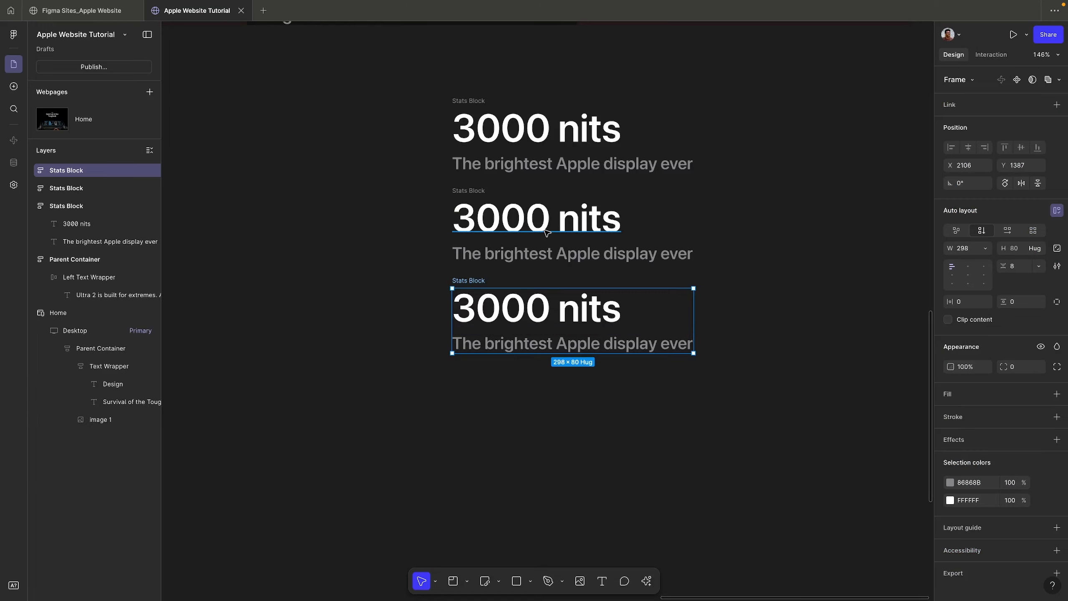
# Step: Replace the headings in the second and third Stats Blocks with "WR100" and "IP6X"
pyautogui.doubleClick(536, 218)
pyautogui.write('WR100')
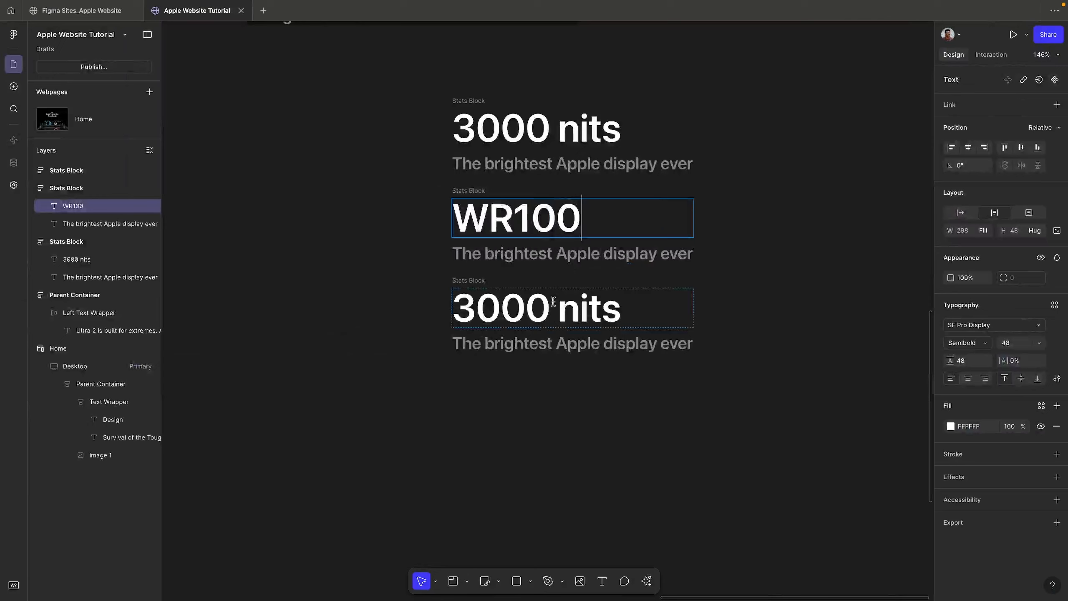
pyautogui.doubleClick(553, 301)
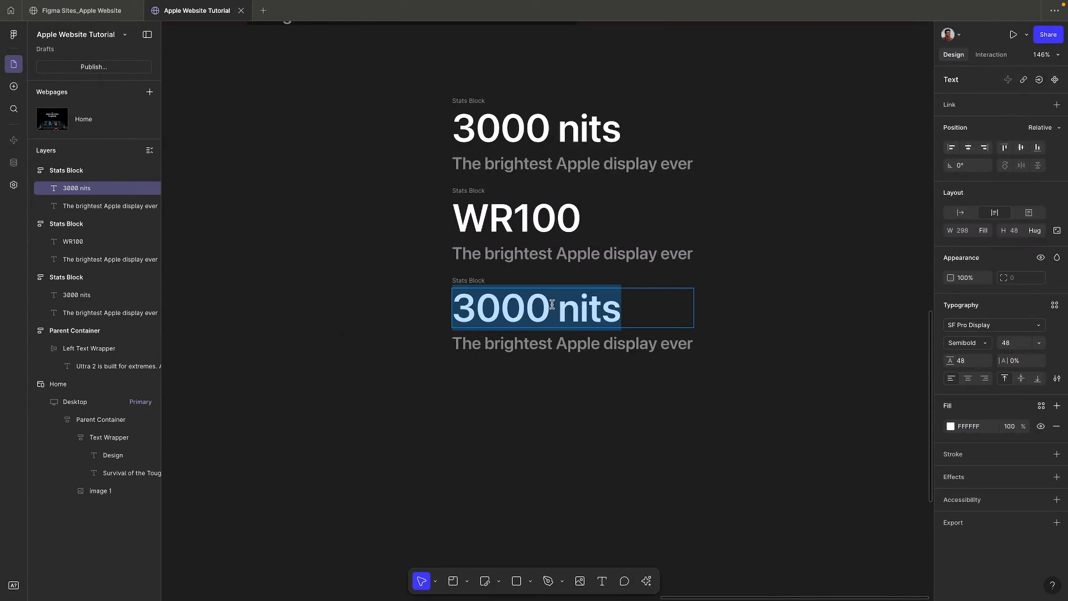
pyautogui.write('IP^x')
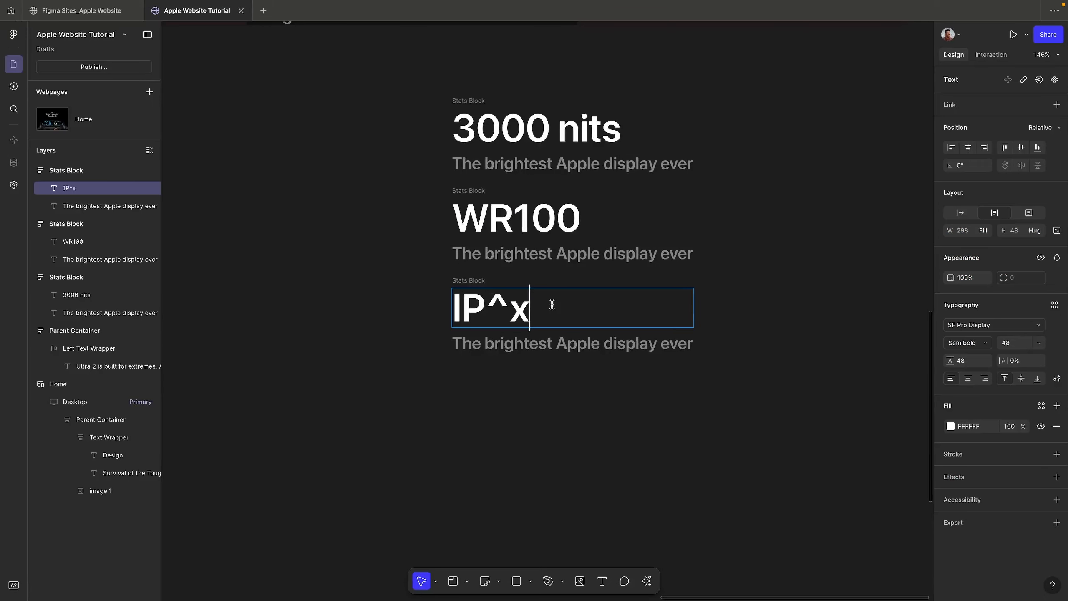
pyautogui.press('BackSpace')
pyautogui.press('BackSpace')
pyautogui.write('6X')
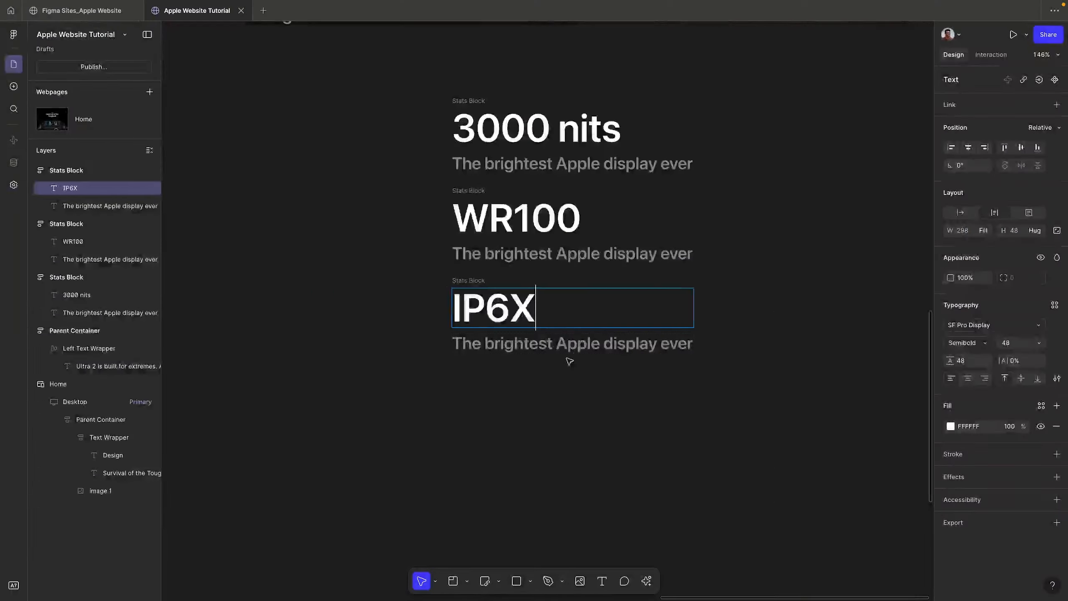
# Step: Change the caption under IP6X to "Dust resistance" and the one under WR100 to "Water resistance 100 meters"
pyautogui.doubleClick(552, 344)
pyautogui.write('Dust')
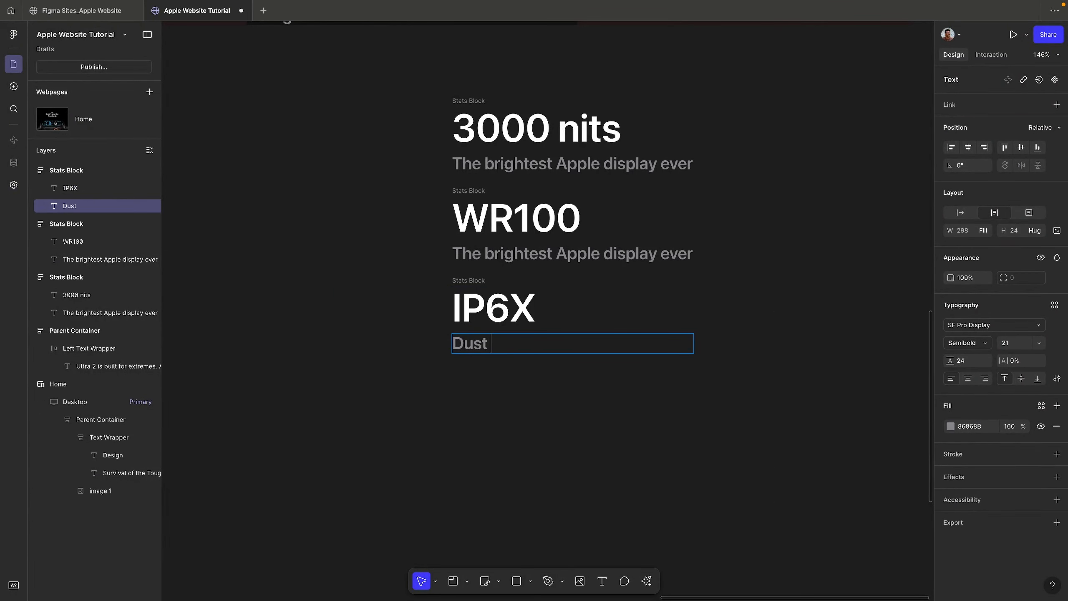
pyautogui.write(' resistance')
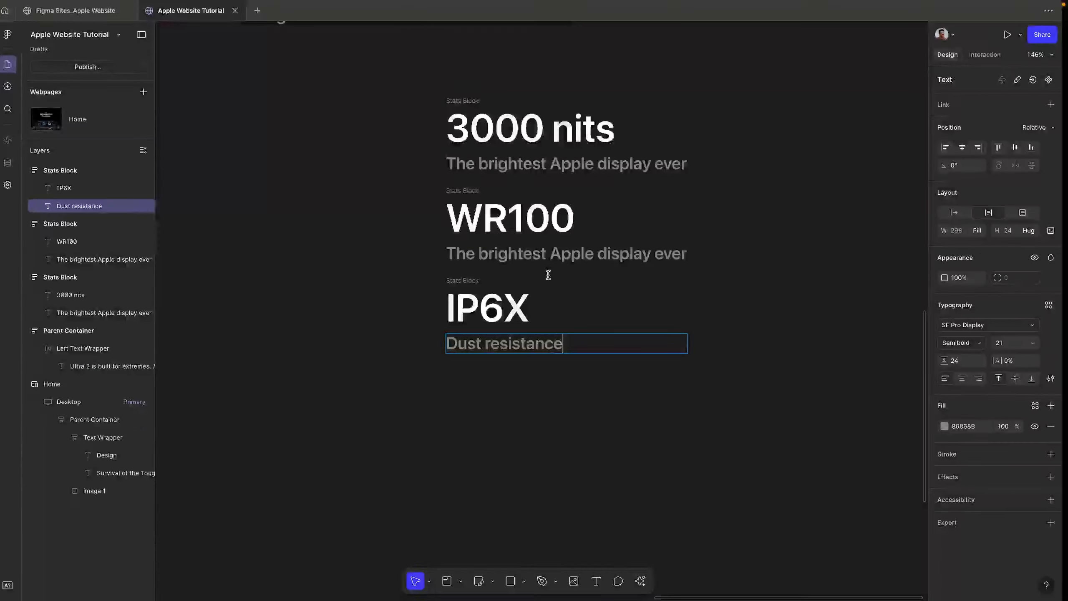
pyautogui.doubleClick(548, 253)
pyautogui.write('Wat')
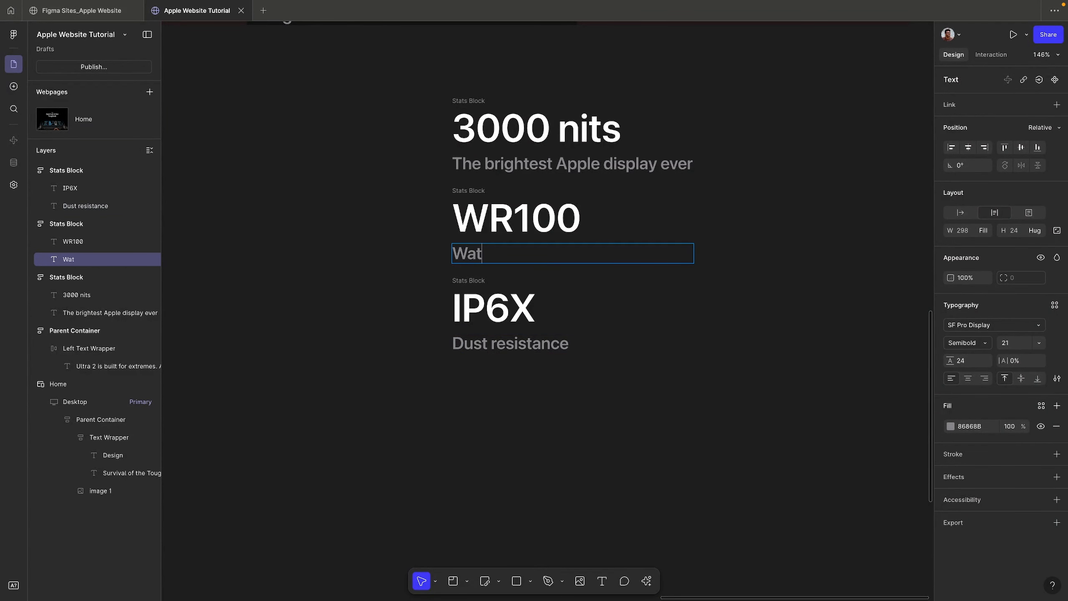
pyautogui.write('er resistance 100met')
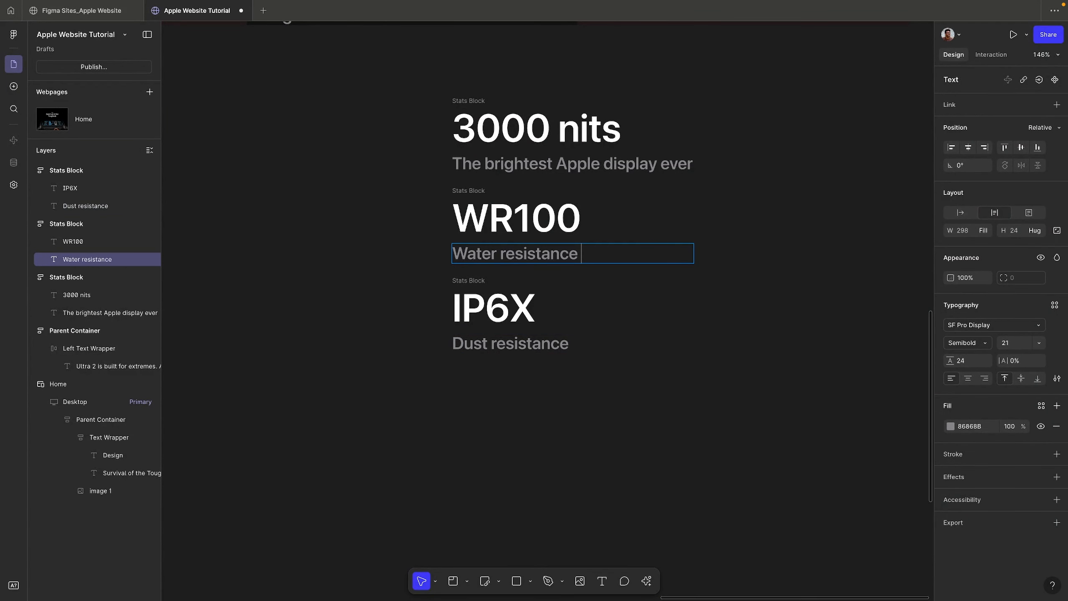
pyautogui.write('ers')
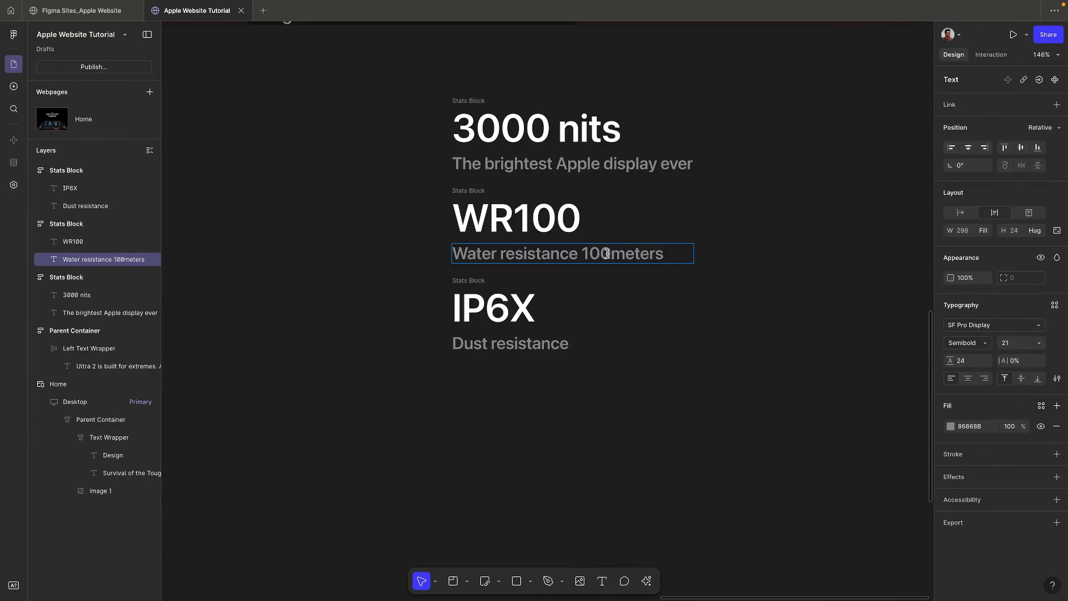
pyautogui.click(607, 253)
pyautogui.click(601, 347)
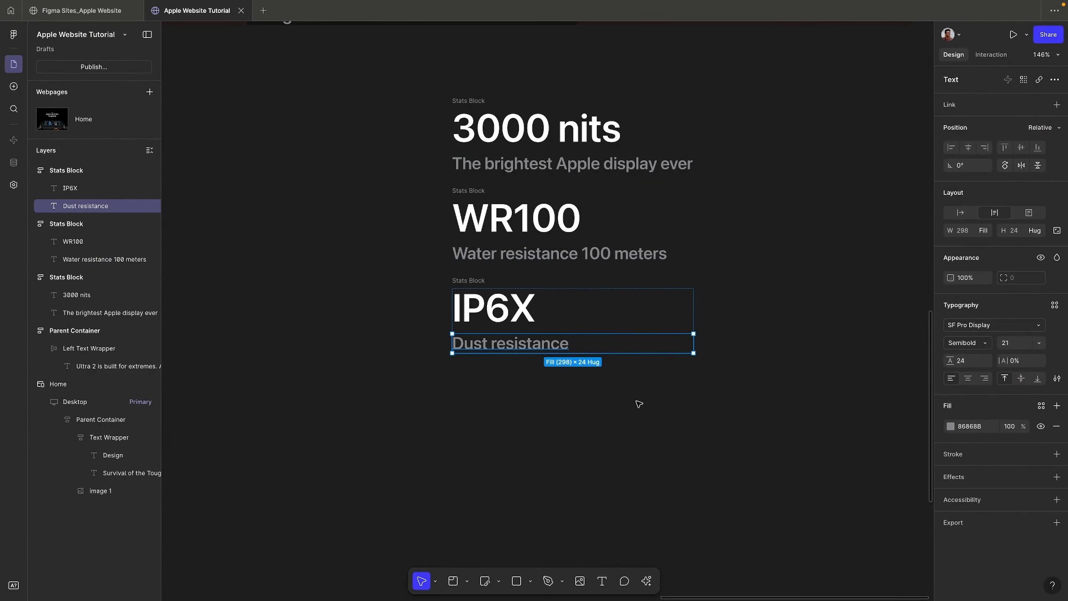
# Step: Wrap the three Stats Blocks in a vertical auto layout frame with a gap of 30
pyautogui.moveTo(402, 64); pyautogui.dragTo(739, 473)
pyautogui.hotkey('shift', 'a')
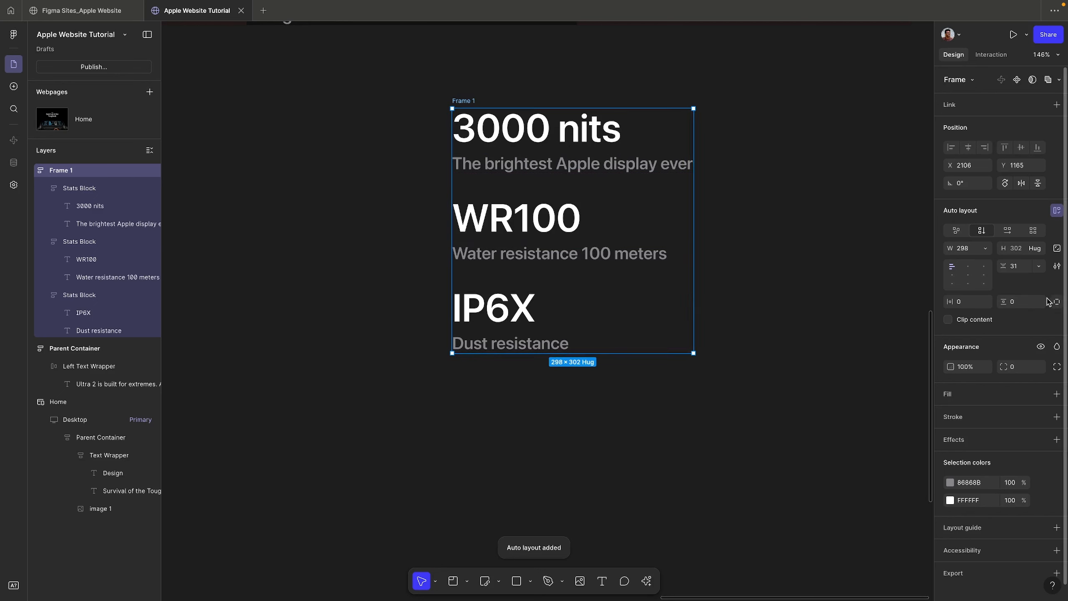
pyautogui.click(1021, 266)
pyautogui.write('0')
pyautogui.press('Return')
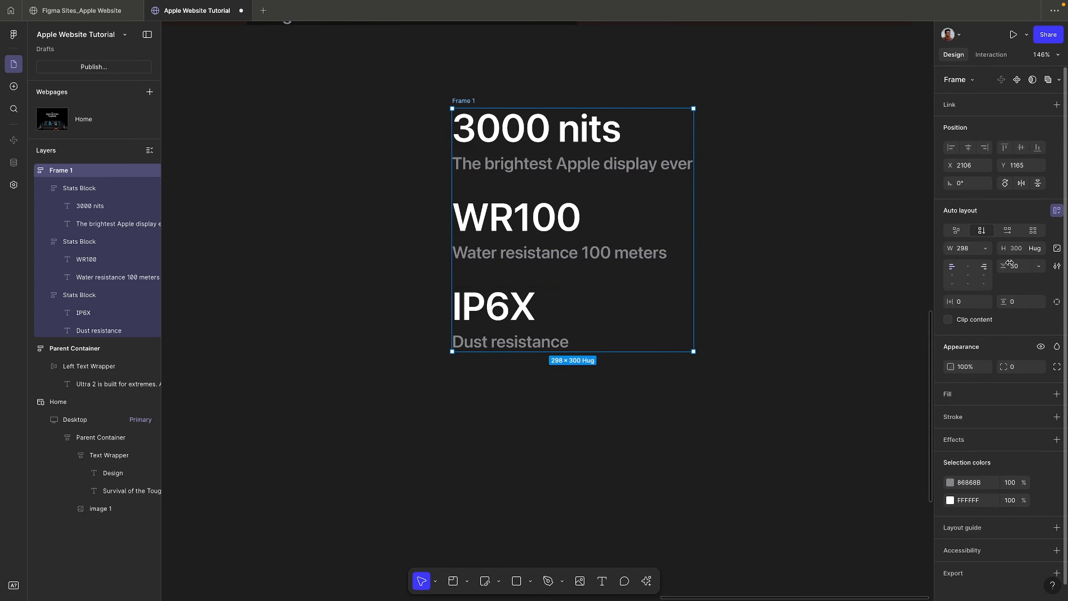
# Step: Switch the frame around the three stats to grid layout and rename it "Right Content Wrapper"
pyautogui.click(1032, 234)
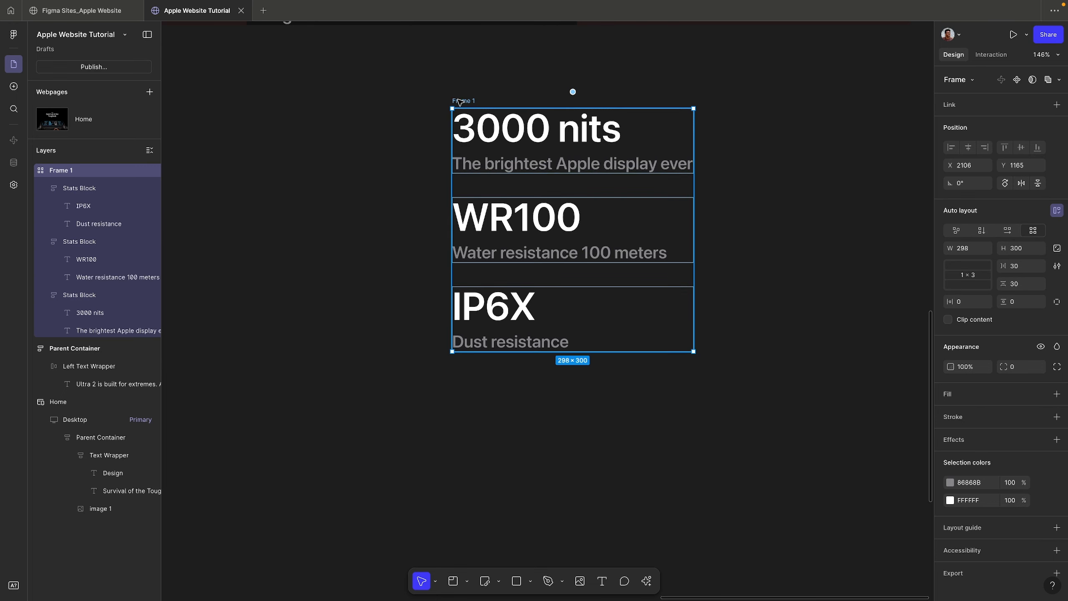
pyautogui.doubleClick(59, 170)
pyautogui.write('Right Cont')
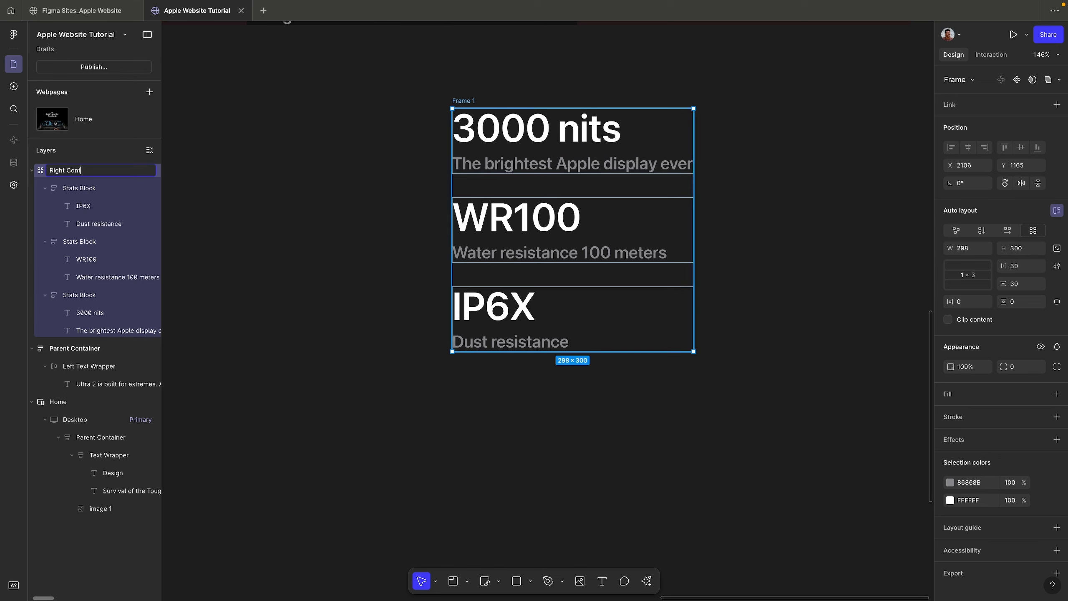
pyautogui.write('ent Wrapper')
pyautogui.press('Return')
pyautogui.scroll(3, 421, 109)
pyautogui.scroll(5, 424, 227)
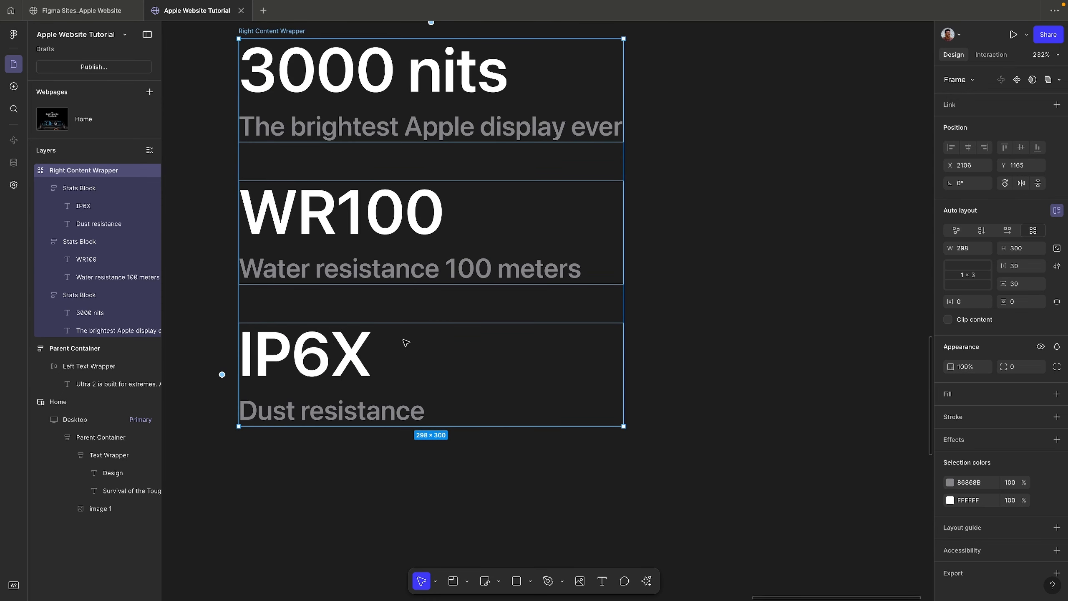
pyautogui.scroll(-2, 406, 343)
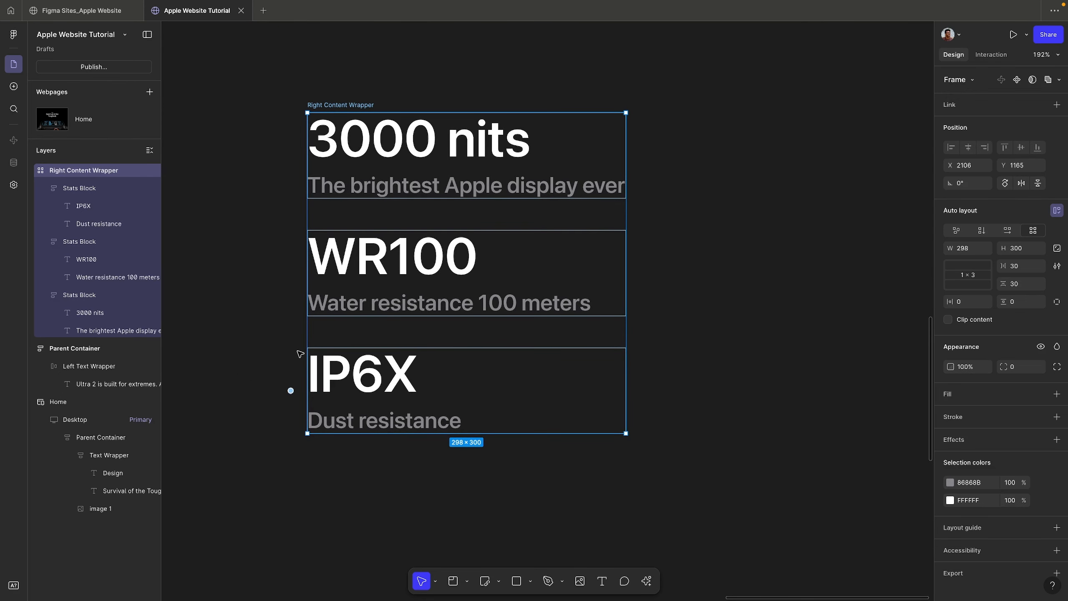
pyautogui.click(1039, 251)
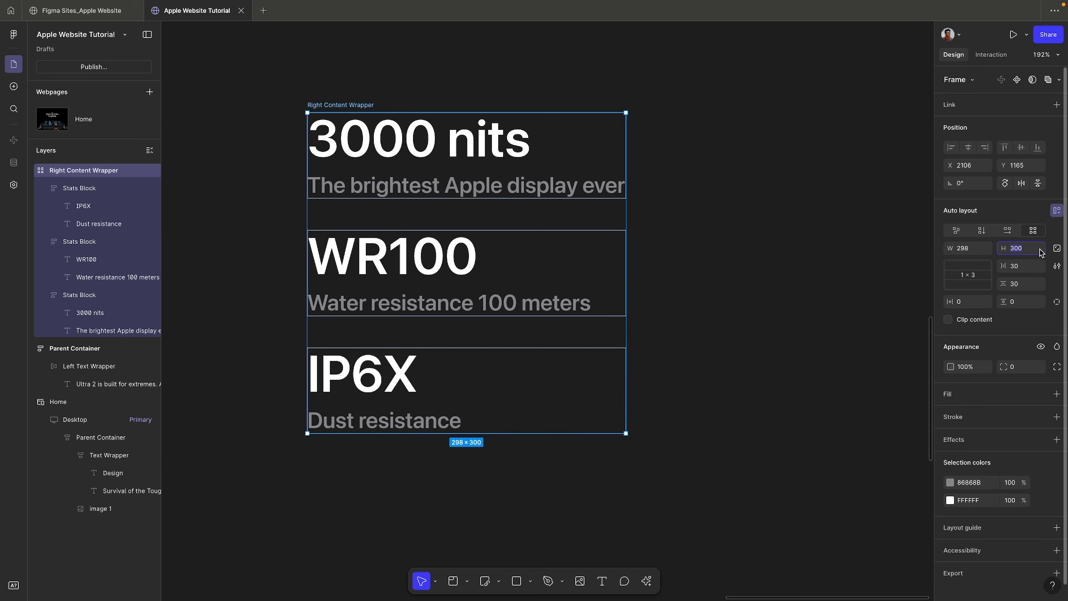
pyautogui.click(739, 247)
pyautogui.scroll(-3, 740, 247)
pyautogui.scroll(-2, 424, 45)
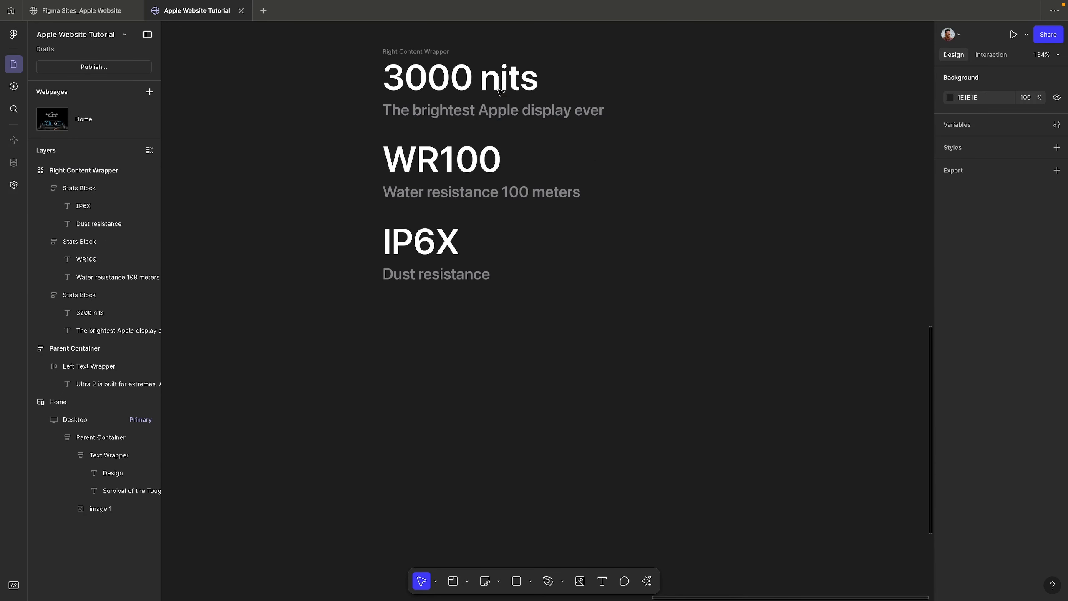
pyautogui.click(423, 47)
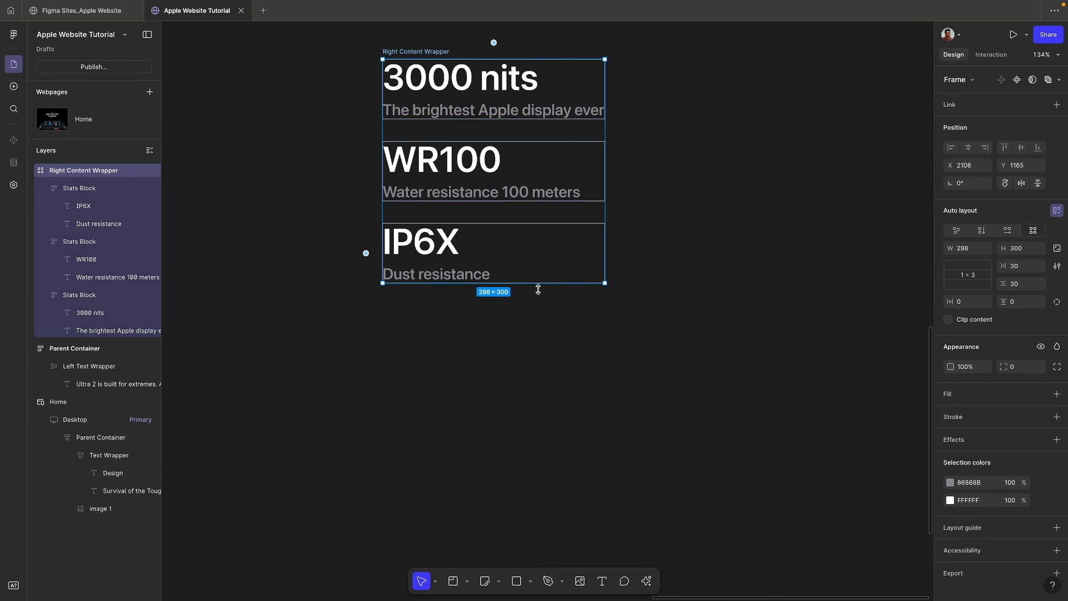
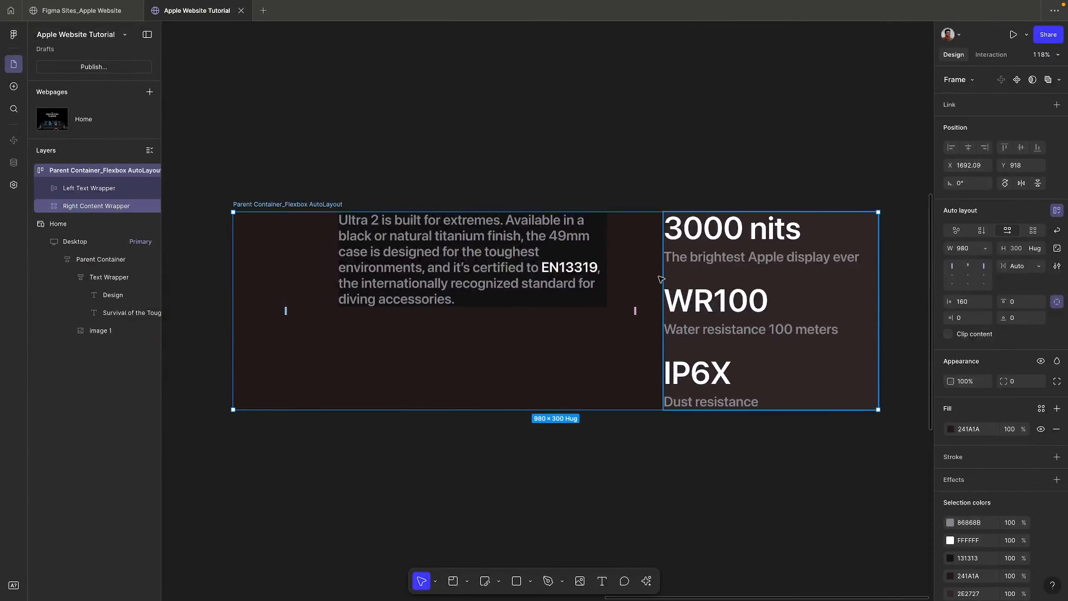
# Step: Duplicate the Parent Container_Flexbox AutoLayout frame below the original and rename the copy "Parent Container_Grids"
pyautogui.scroll(-5, 623, 168)
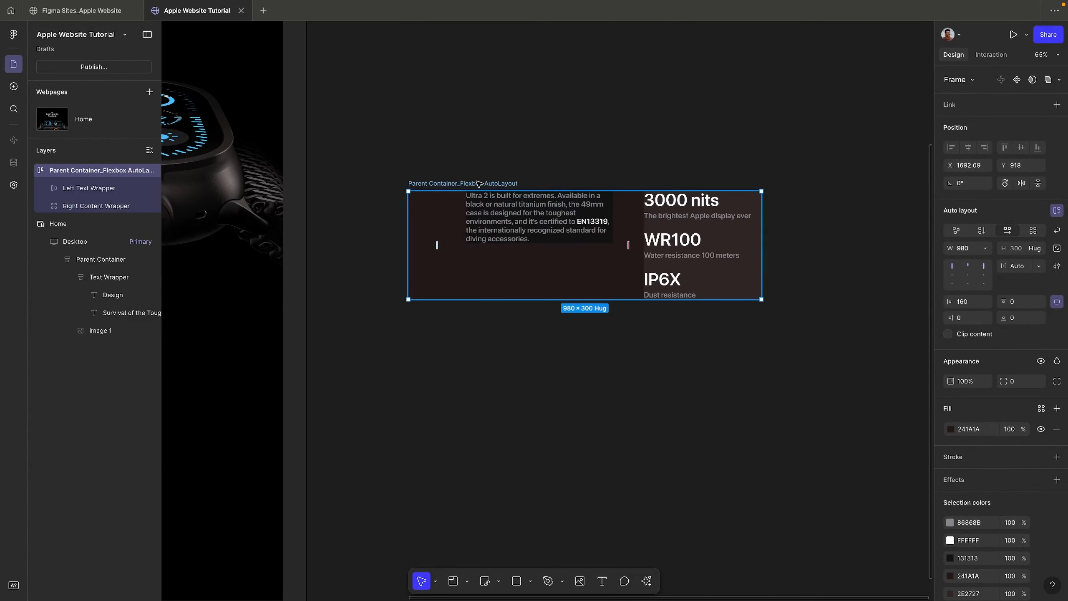
pyautogui.keyDown('alt'); pyautogui.moveTo(489, 184); pyautogui.dragTo(490, 335); pyautogui.keyUp('alt')
pyautogui.doubleClick(490, 335)
pyautogui.press('Right')
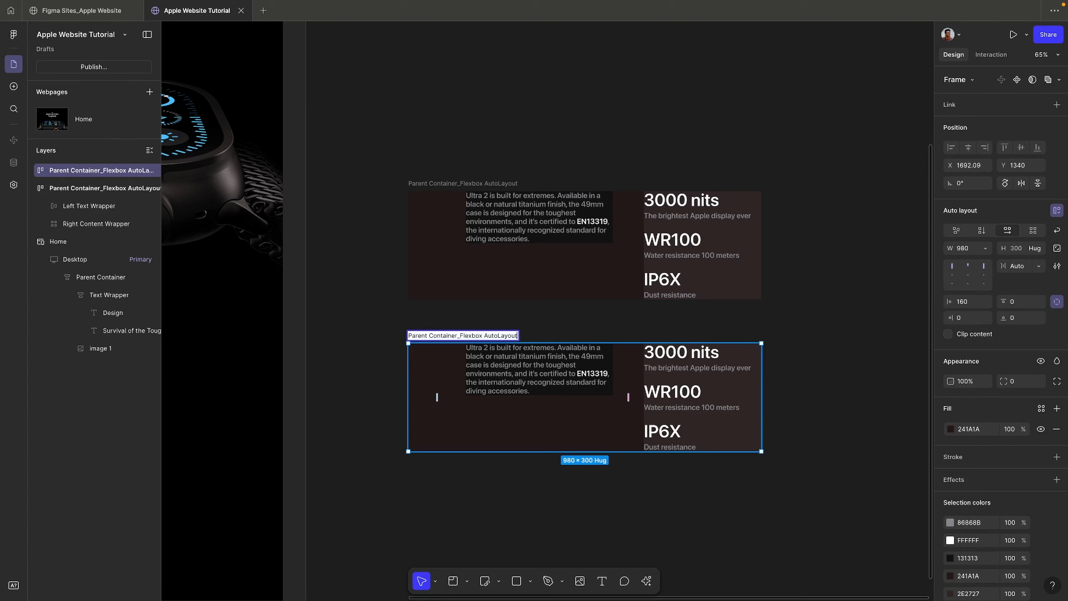
pyautogui.press('BackSpace')
pyautogui.press('BackSpace')
pyautogui.press('BackSpace')
pyautogui.press('BackSpace')
pyautogui.press('BackSpace')
pyautogui.press('BackSpace')
pyautogui.press('BackSpace')
pyautogui.press('BackSpace')
pyautogui.press('BackSpace')
pyautogui.press('BackSpace')
pyautogui.press('BackSpace')
pyautogui.press('BackSpace')
pyautogui.press('BackSpace')
pyautogui.press('BackSpace')
pyautogui.press('BackSpace')
pyautogui.press('BackSpace')
pyautogui.press('BackSpace')
pyautogui.press('BackSpace')
pyautogui.write('G')
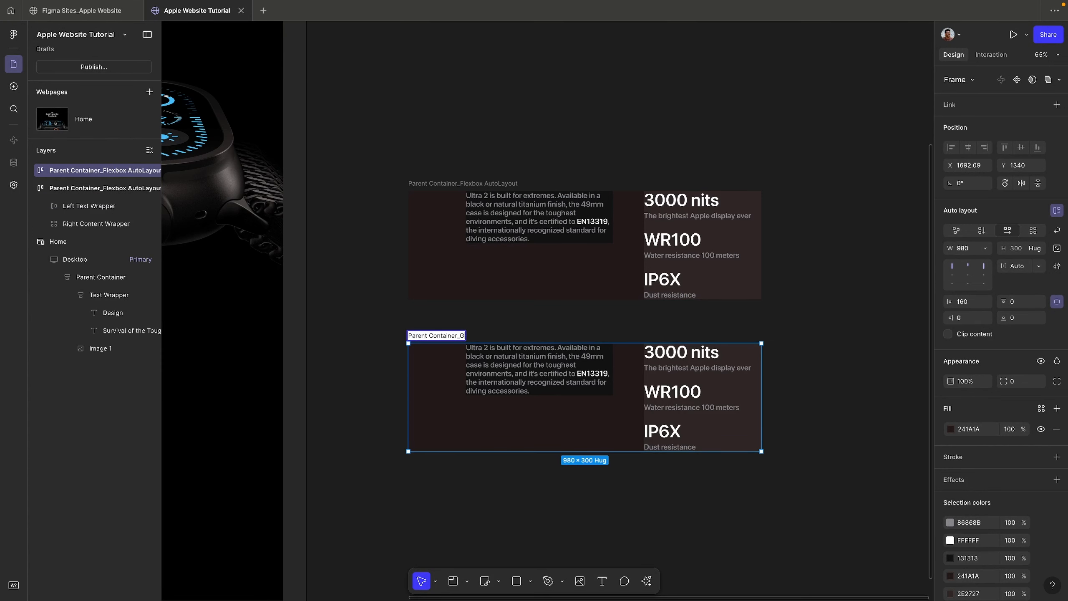
pyautogui.press('BackSpace')
pyautogui.press('BackSpace')
pyautogui.write('ds')
pyautogui.press('Return')
# Step: Switch the Parent Container_Grids frame to a 2 × 1 grid layout and reorder its layers so Left Text Wrapper sits above Right Content Wrapper
pyautogui.scroll(5, 662, 466)
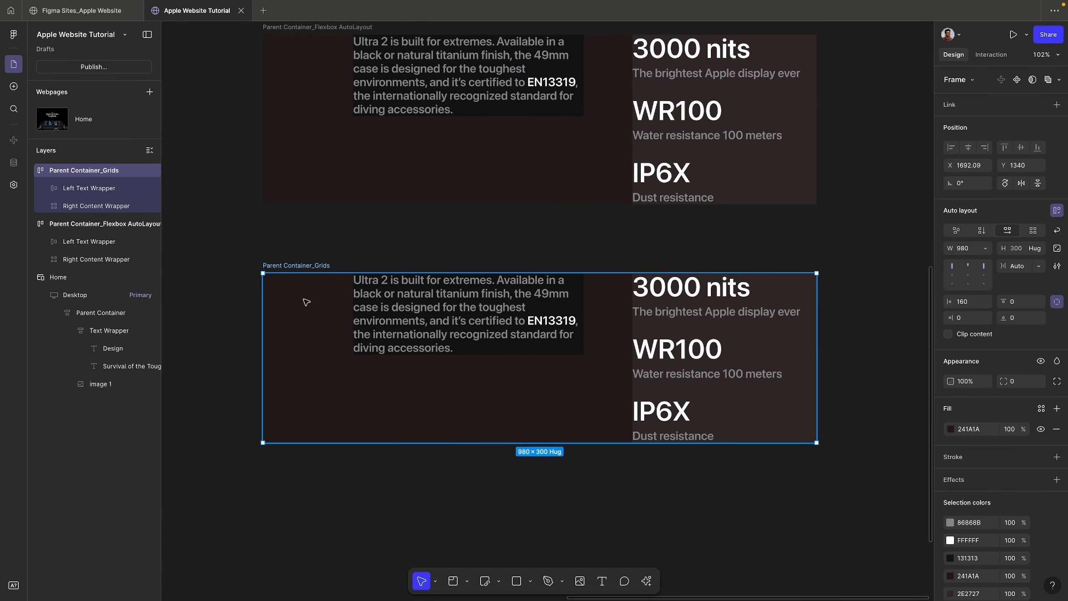
pyautogui.click(1033, 231)
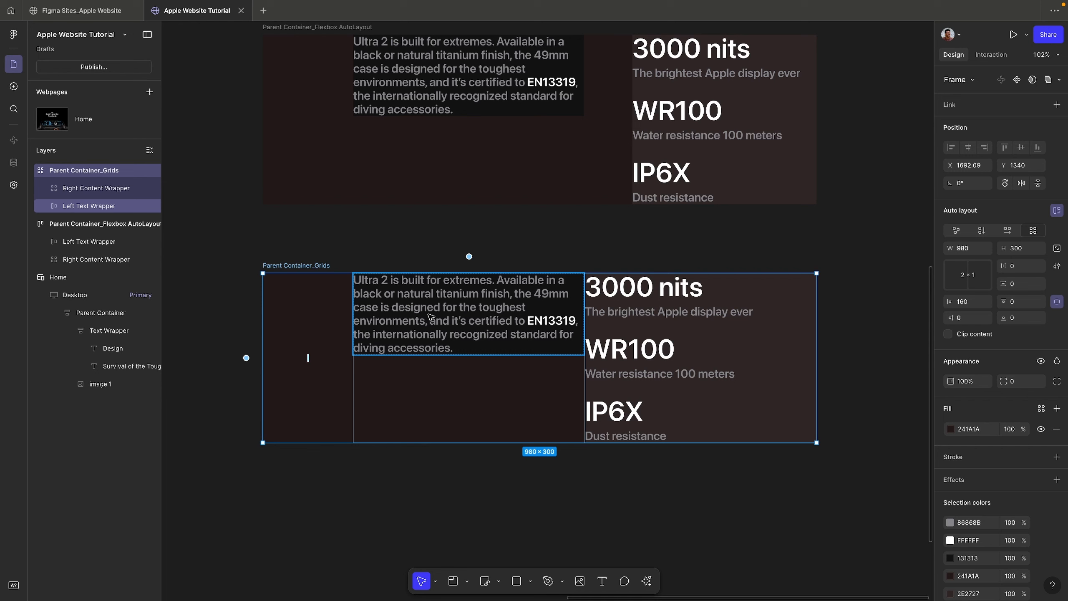
pyautogui.click(972, 276)
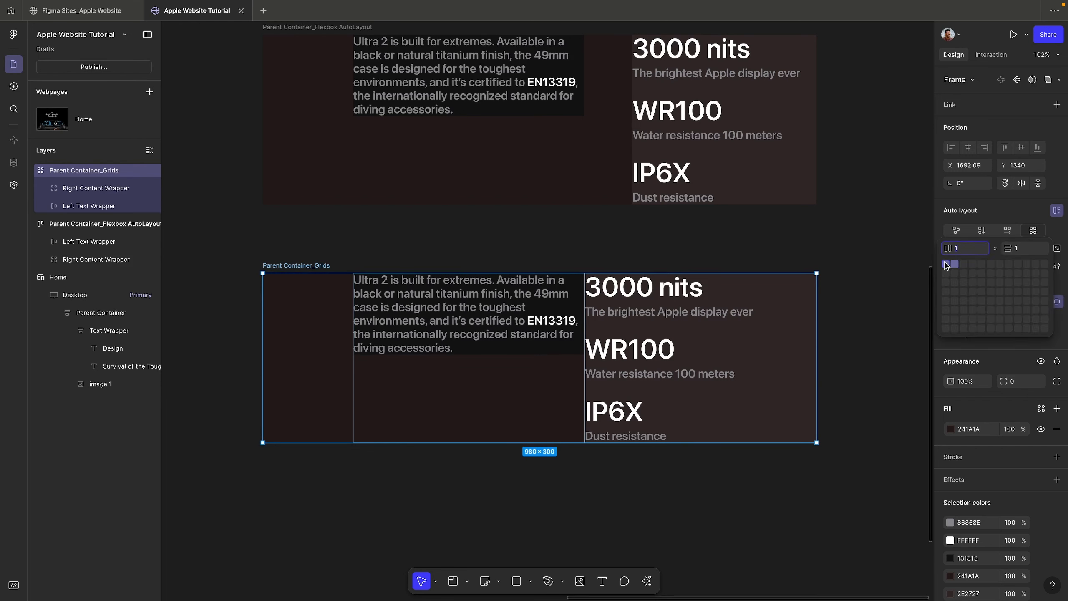
pyautogui.click(416, 326)
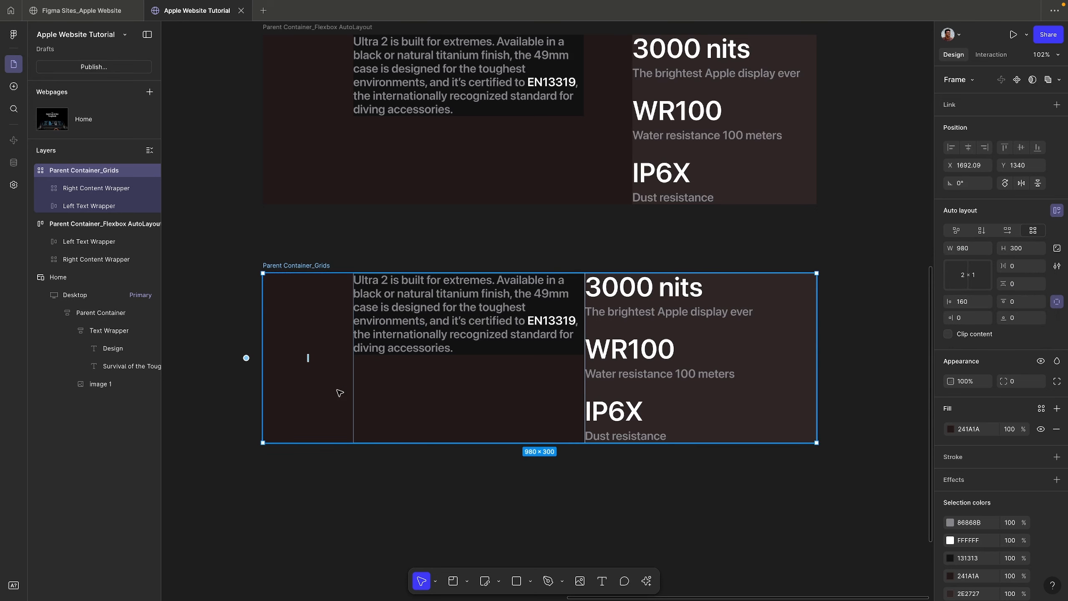
pyautogui.moveTo(85, 206); pyautogui.dragTo(77, 177)
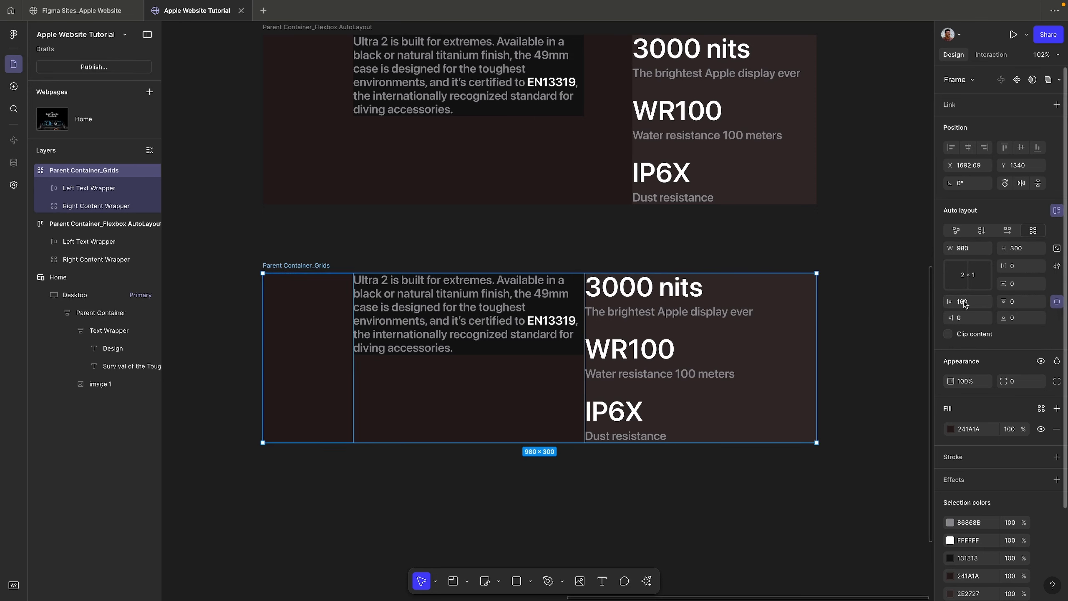
# Step: Compare the width sizing options of the Right Content Wrapper in the grid container and in the flexbox container
pyautogui.click(672, 316)
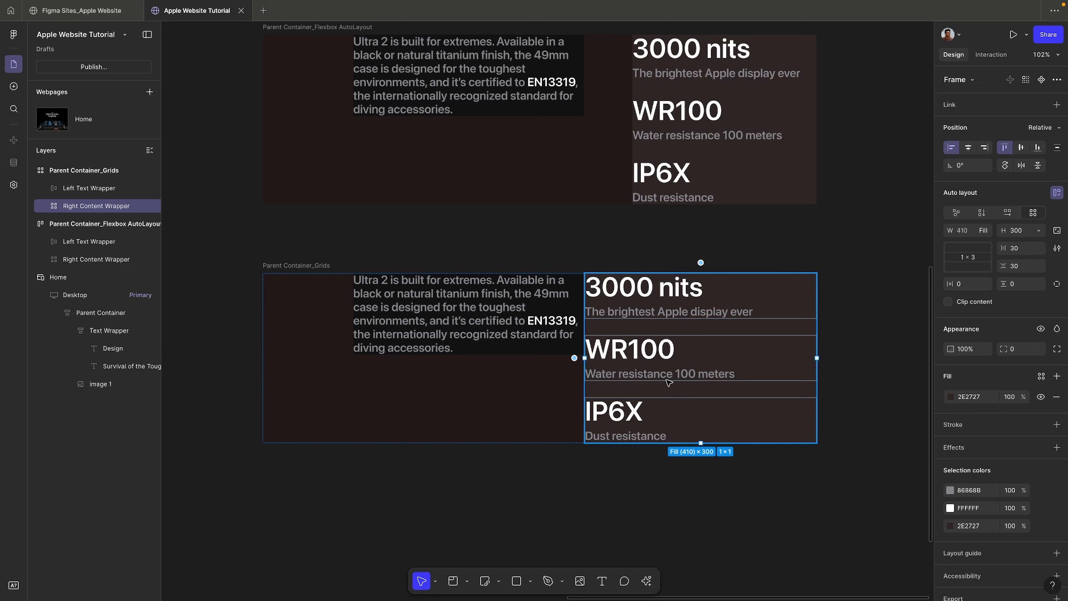
pyautogui.click(986, 231)
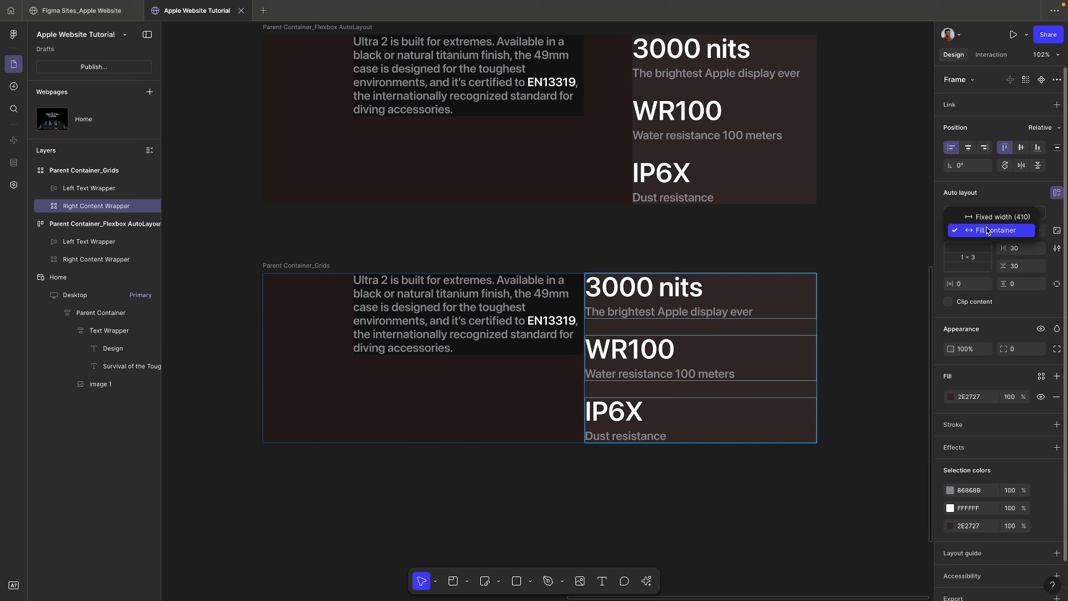
pyautogui.click(812, 162)
pyautogui.click(812, 162)
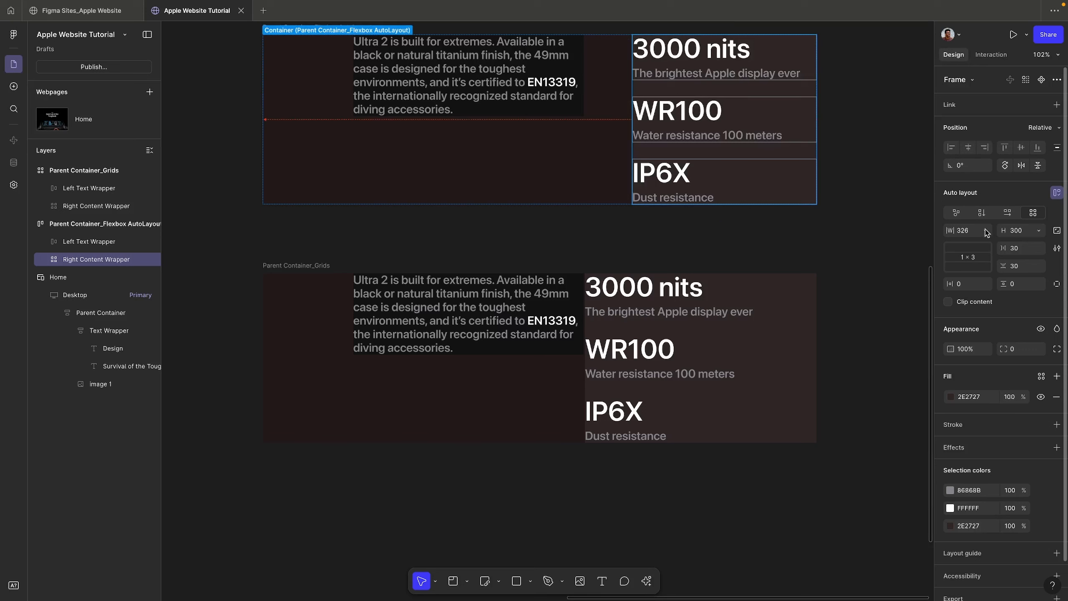
pyautogui.click(986, 231)
pyautogui.click(980, 267)
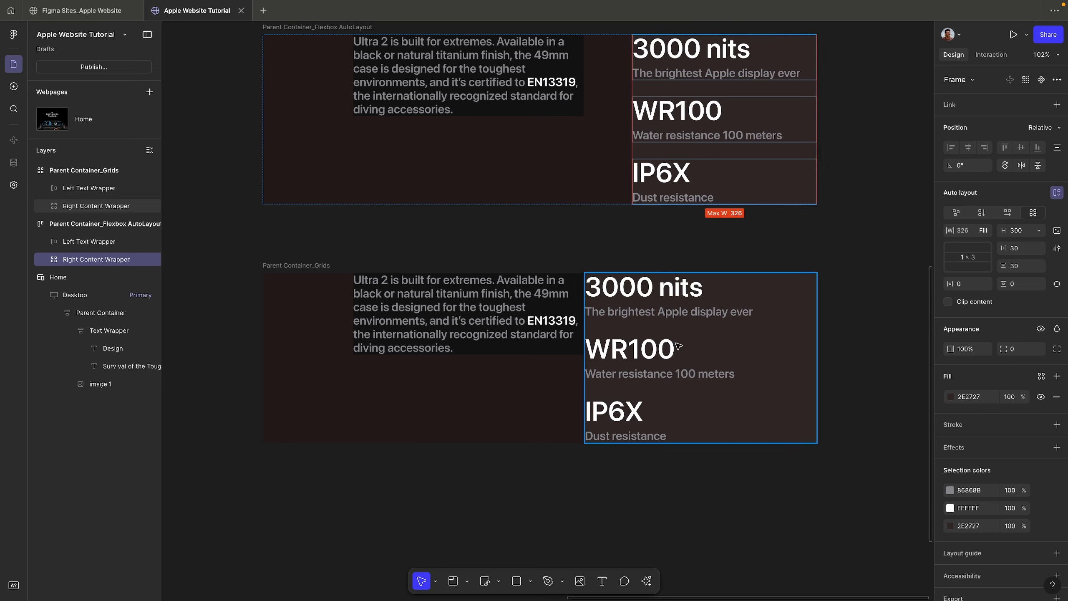
pyautogui.click(732, 349)
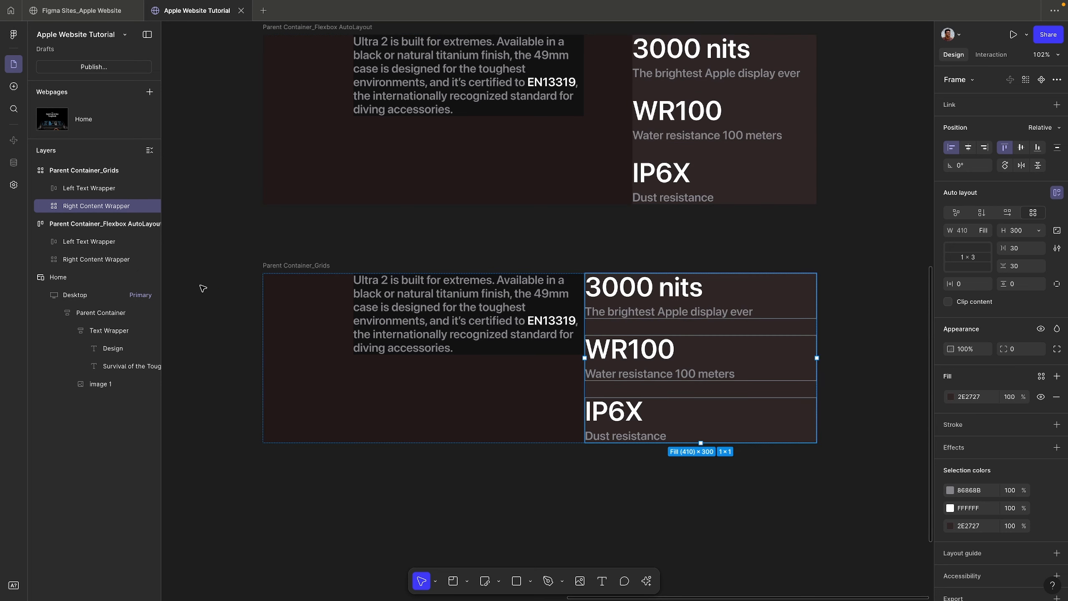
pyautogui.click(981, 232)
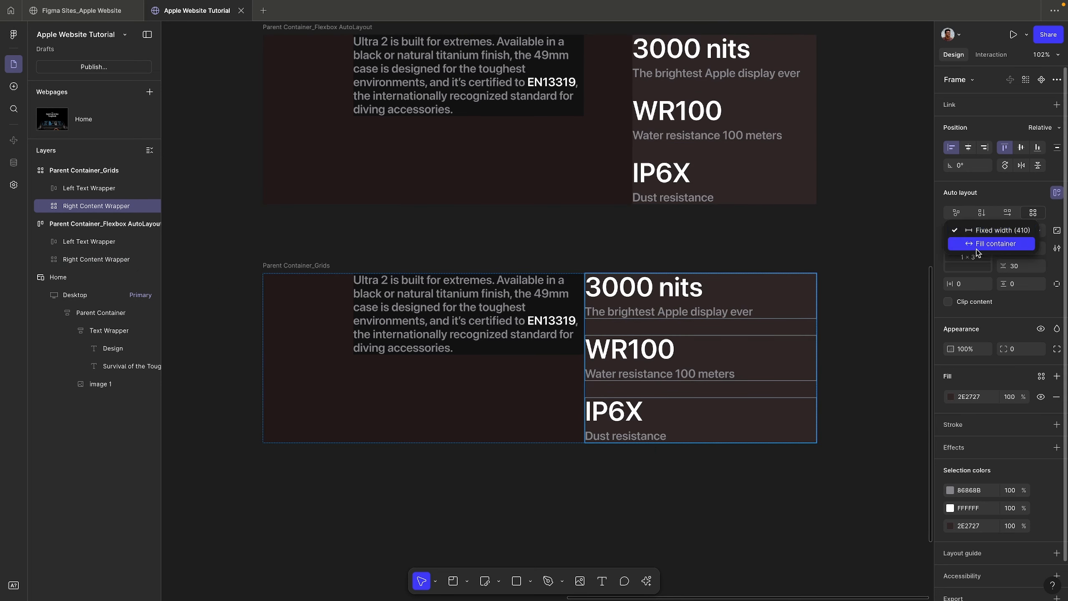
pyautogui.click(976, 251)
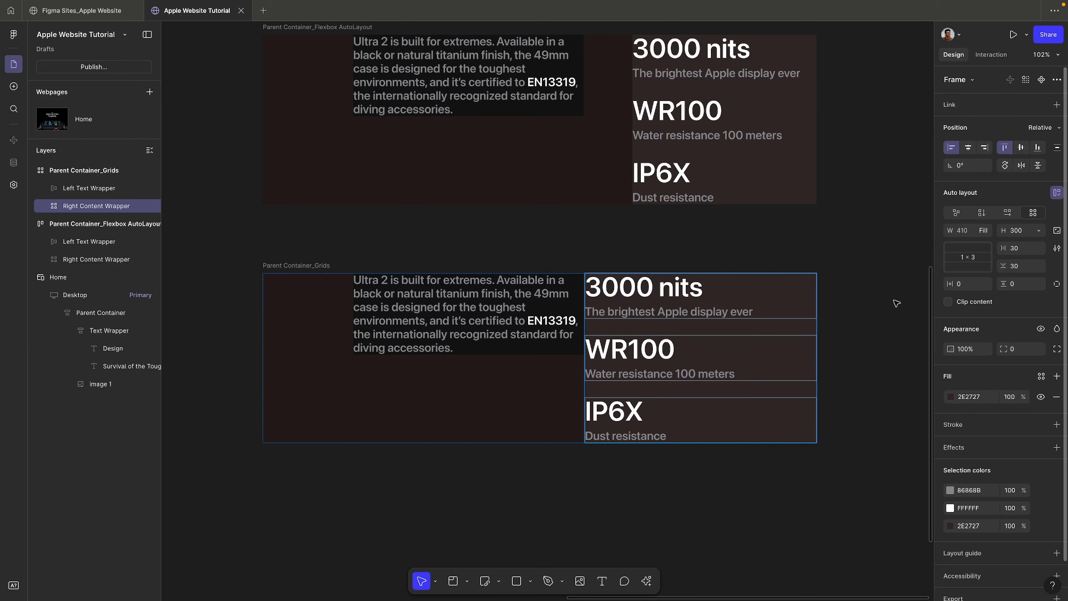
# Step: Narrow the grid container's Right Content Wrapper to about 304 wide
pyautogui.scroll(3, 816, 313)
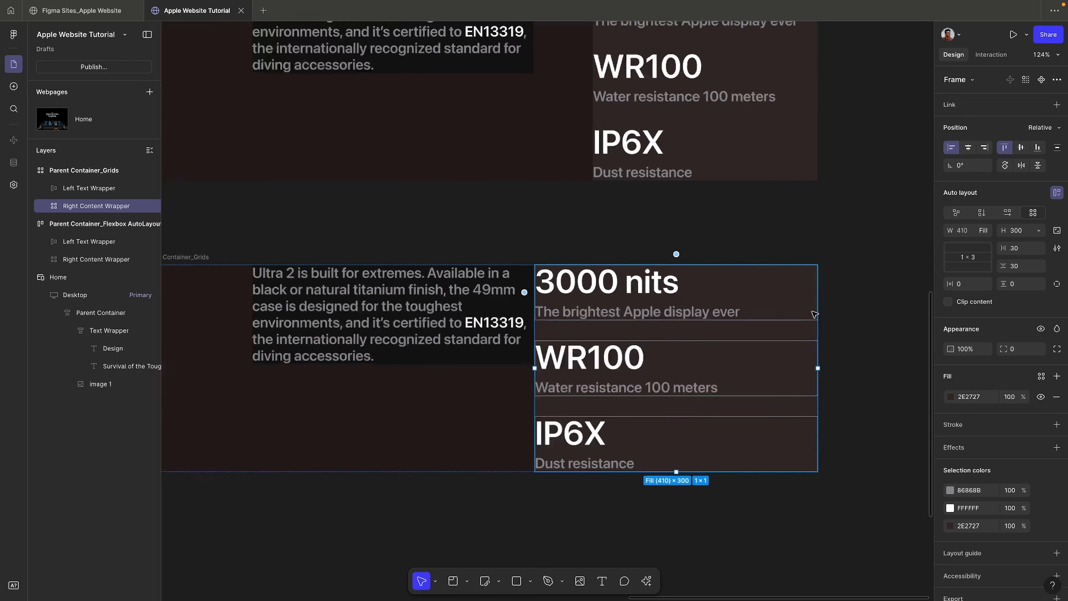
pyautogui.scroll(4, 815, 314)
pyautogui.moveTo(820, 398); pyautogui.dragTo(710, 397)
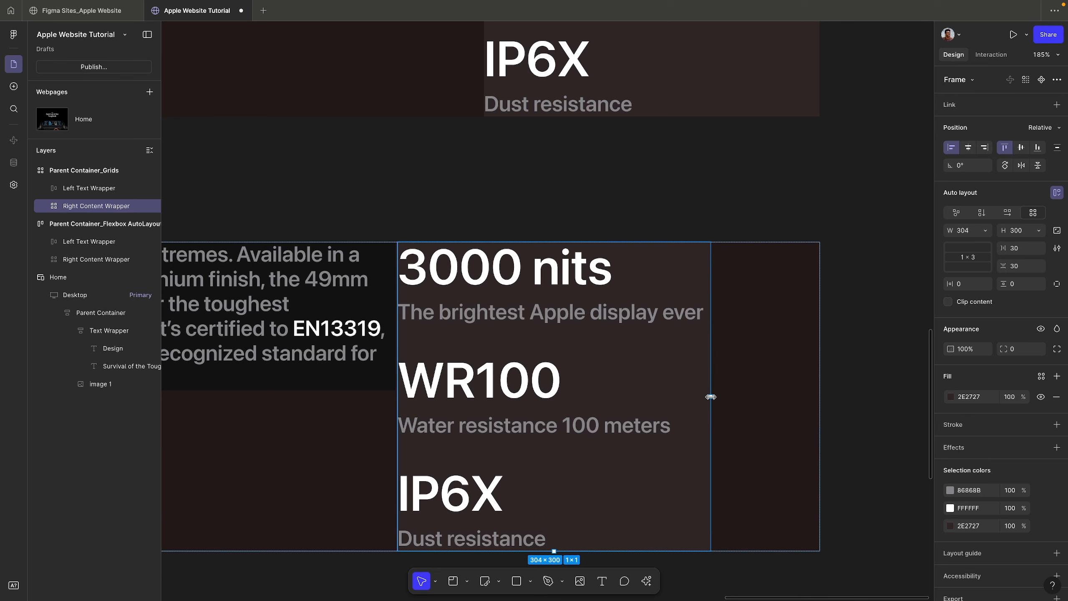
pyautogui.scroll(-4, 645, 288)
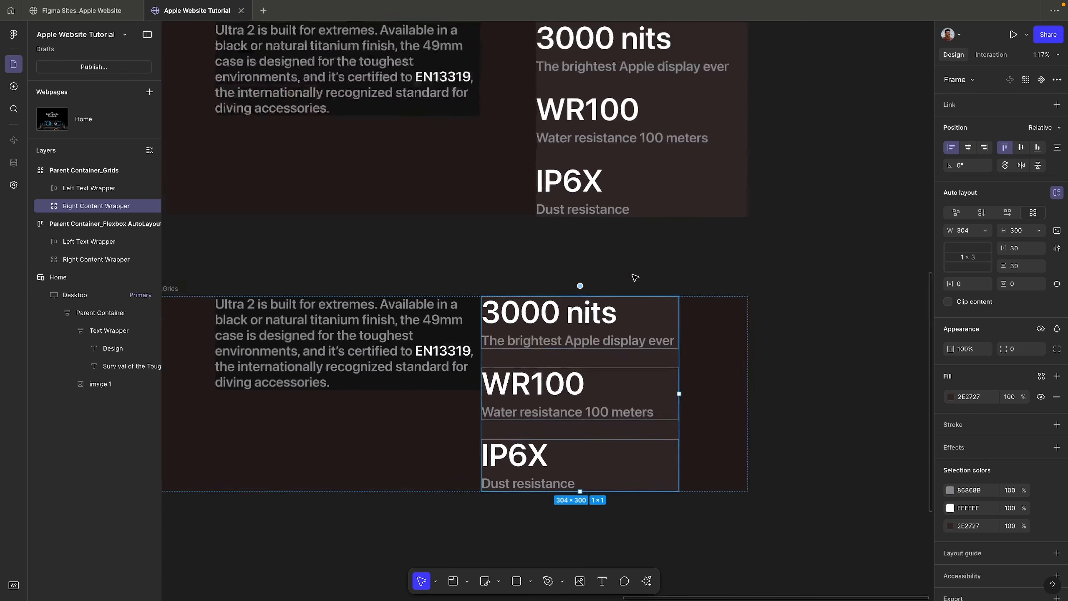
# Step: Set the grid container's Right Content Wrapper to the same width as the flexbox one, 326
pyautogui.scroll(2, 614, 181)
pyautogui.click(614, 181)
pyautogui.scroll(-2, 778, 346)
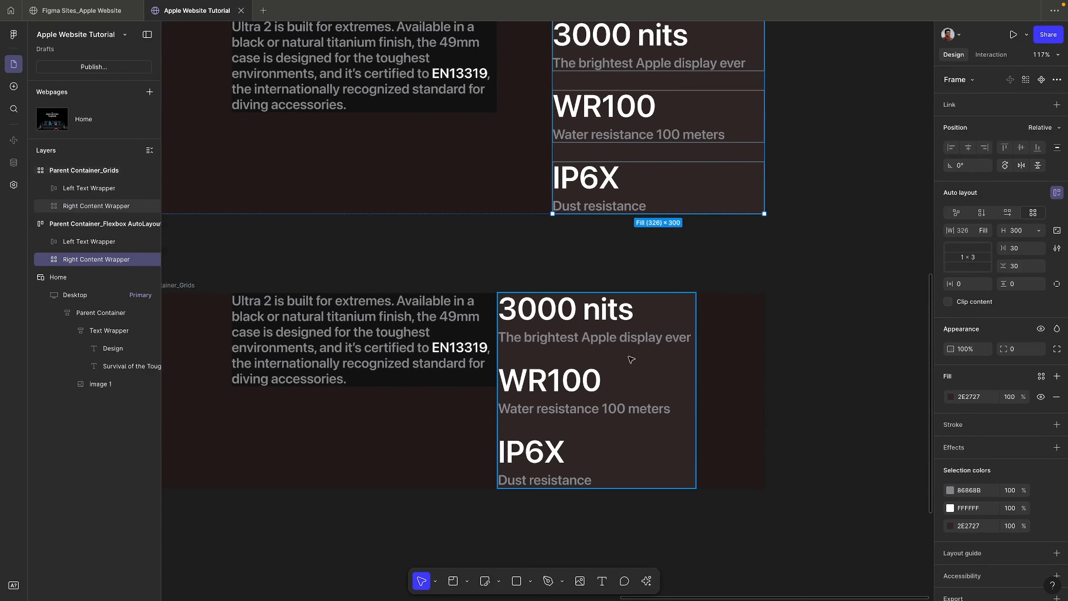
pyautogui.click(629, 364)
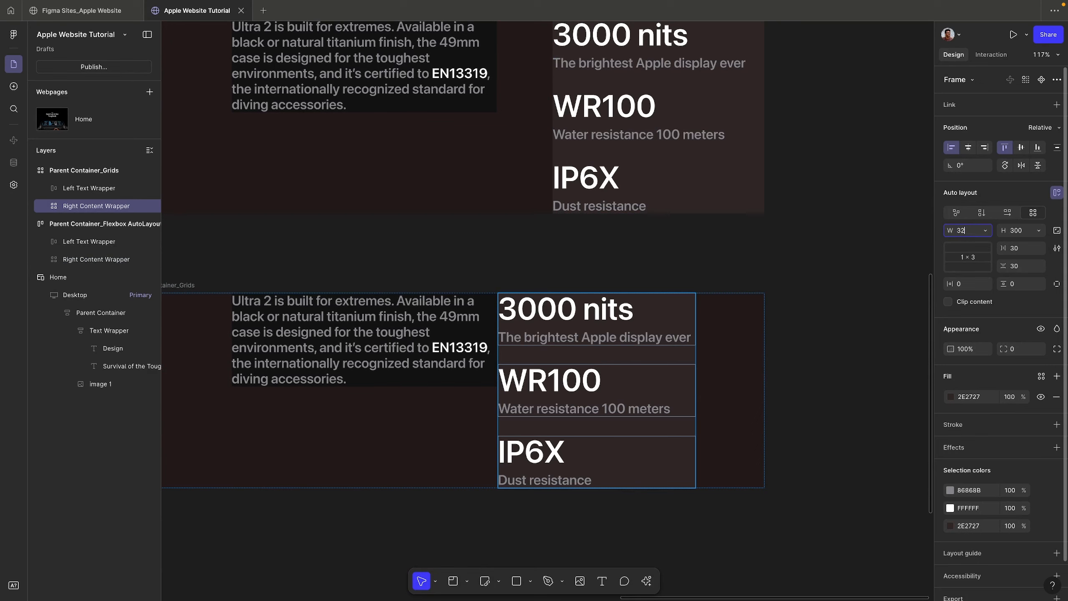
pyautogui.write('326')
pyautogui.press('Return')
pyautogui.scroll(2, 722, 126)
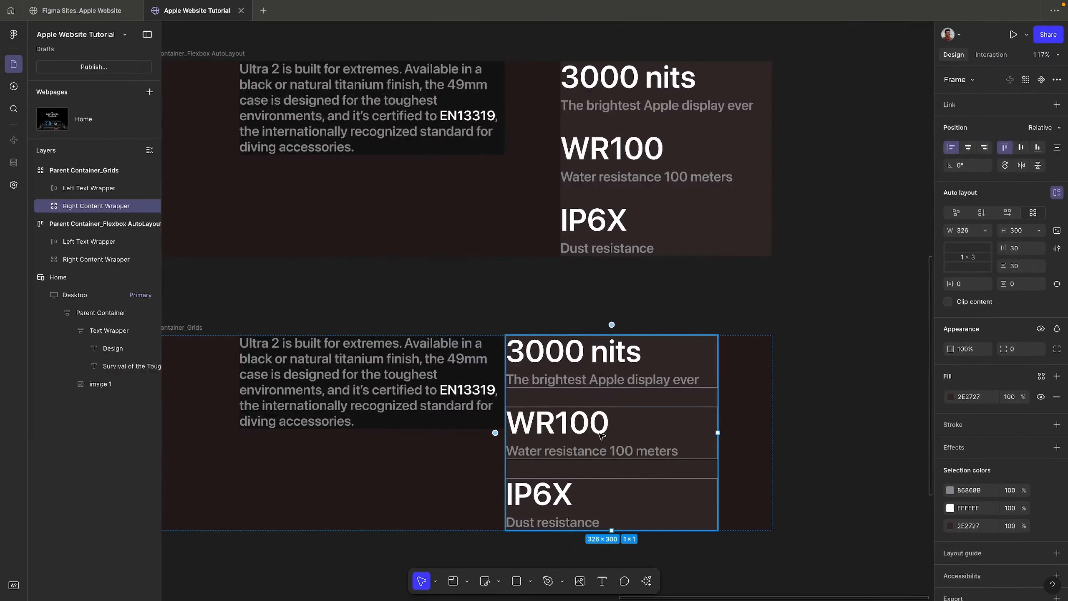
pyautogui.scroll(-3, 588, 374)
pyautogui.scroll(-2, 590, 378)
# Step: Align the grid container's Right Content Wrapper to the right edge of its grid cell
pyautogui.click(516, 369)
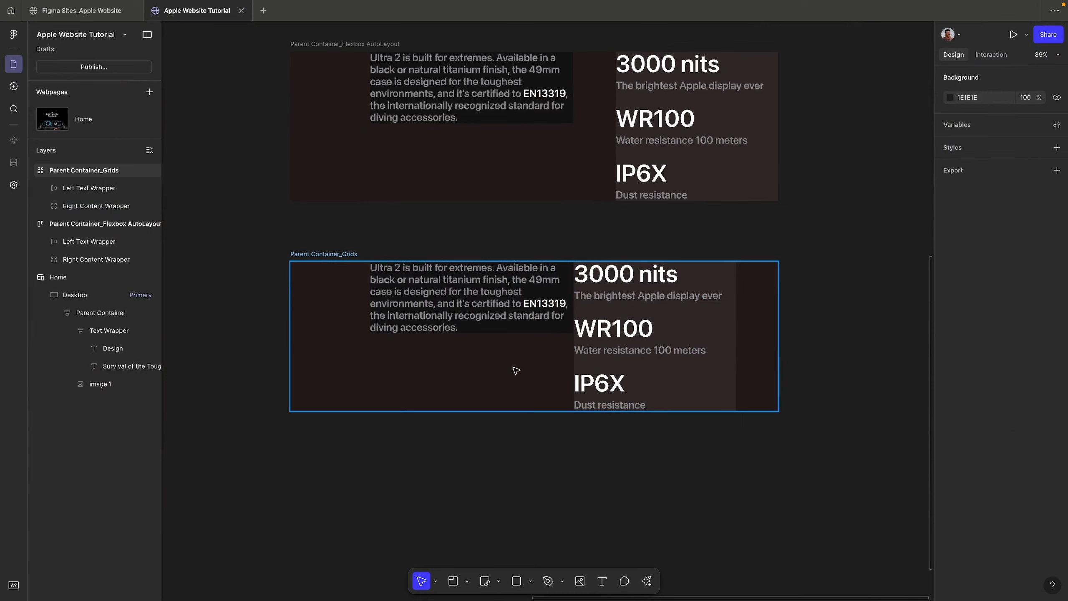
pyautogui.click(670, 329)
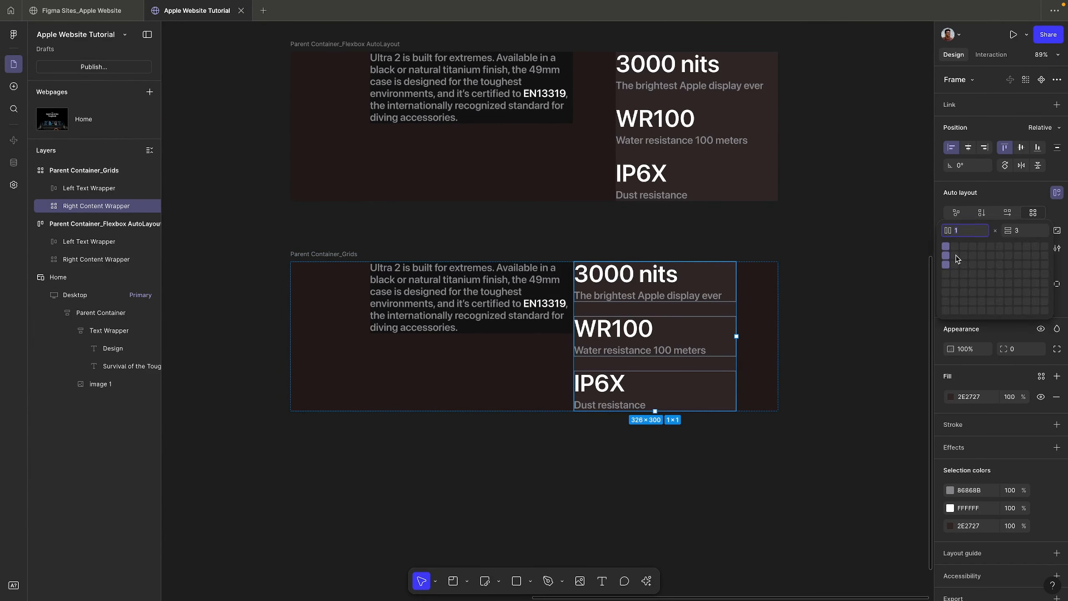
pyautogui.click(339, 254)
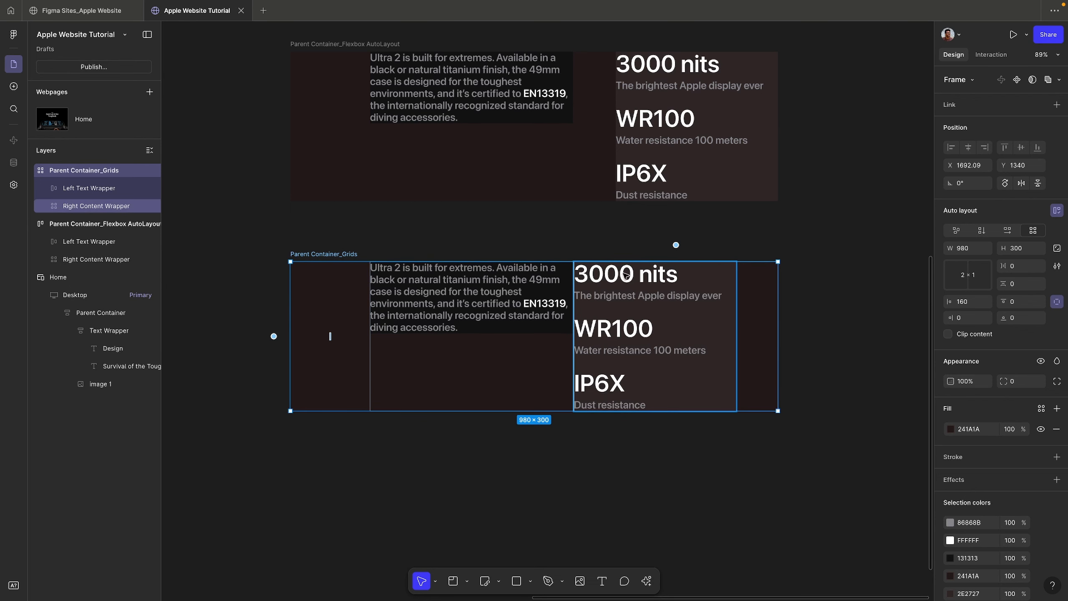
pyautogui.doubleClick(639, 324)
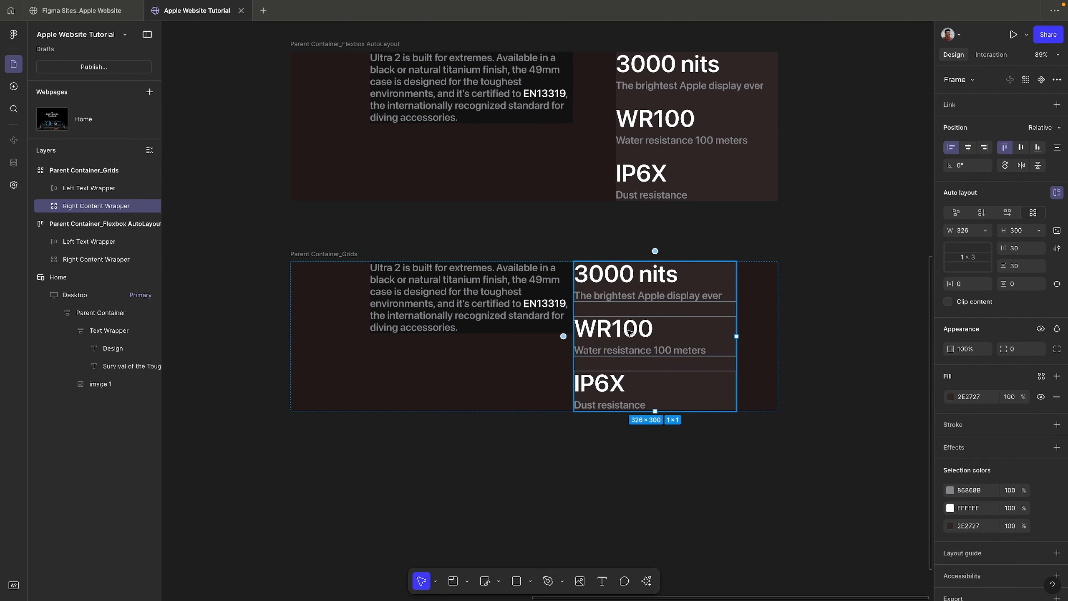
pyautogui.click(985, 149)
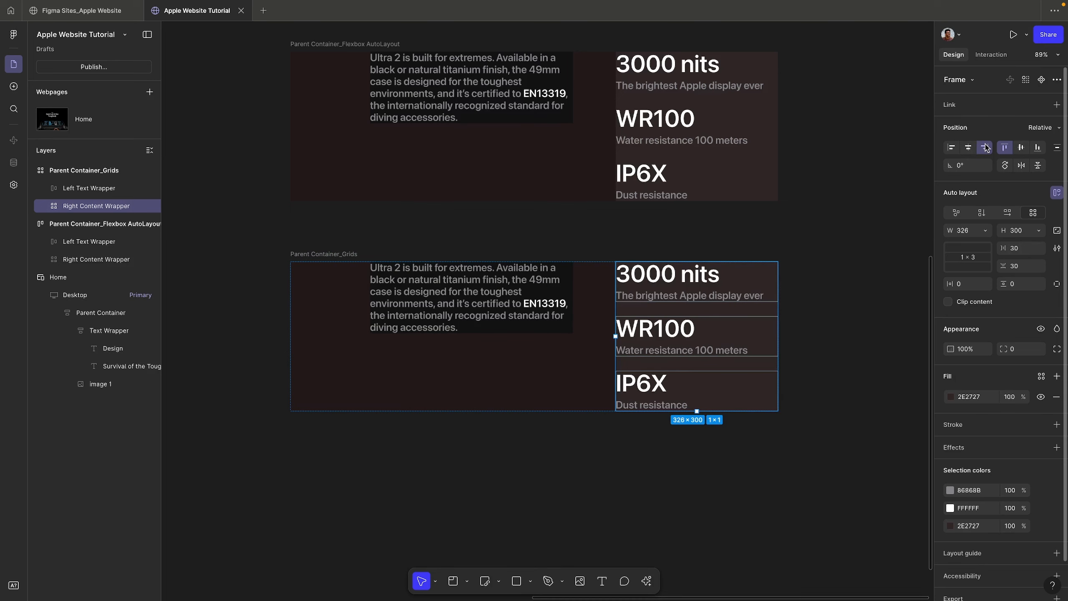
pyautogui.click(831, 265)
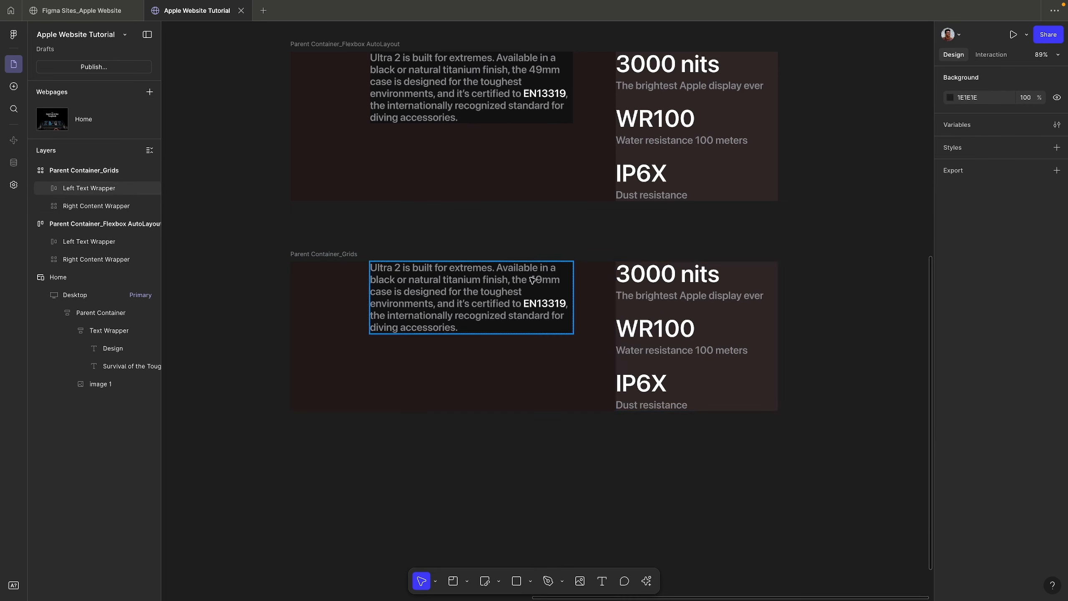
# Step: Compare the layout settings and spacing of the flexbox and grid parent containers and their wrappers
pyautogui.click(560, 307)
pyautogui.click(547, 97)
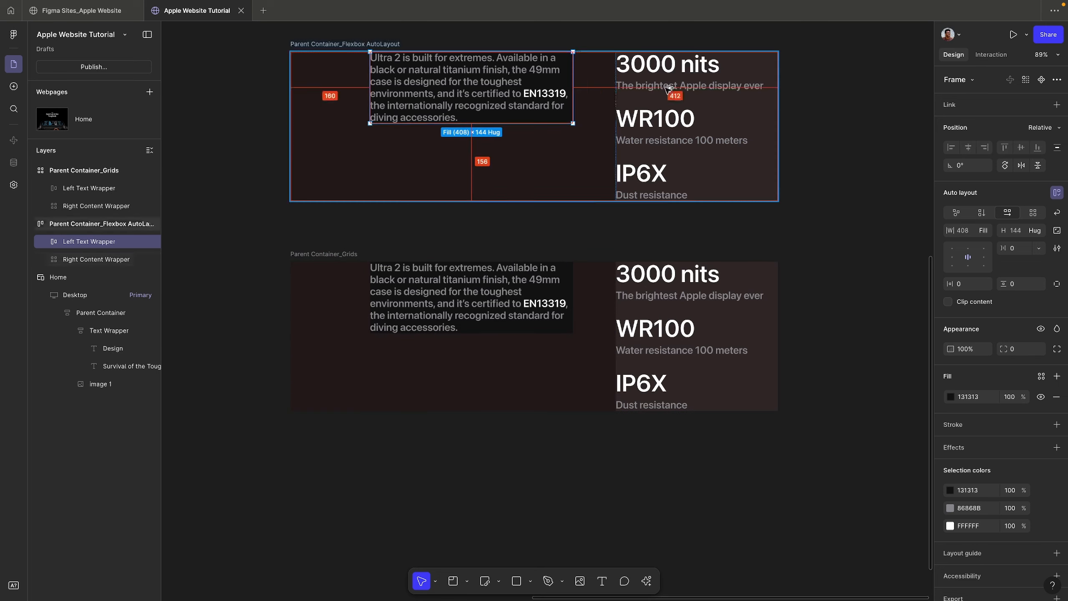
pyautogui.click(345, 256)
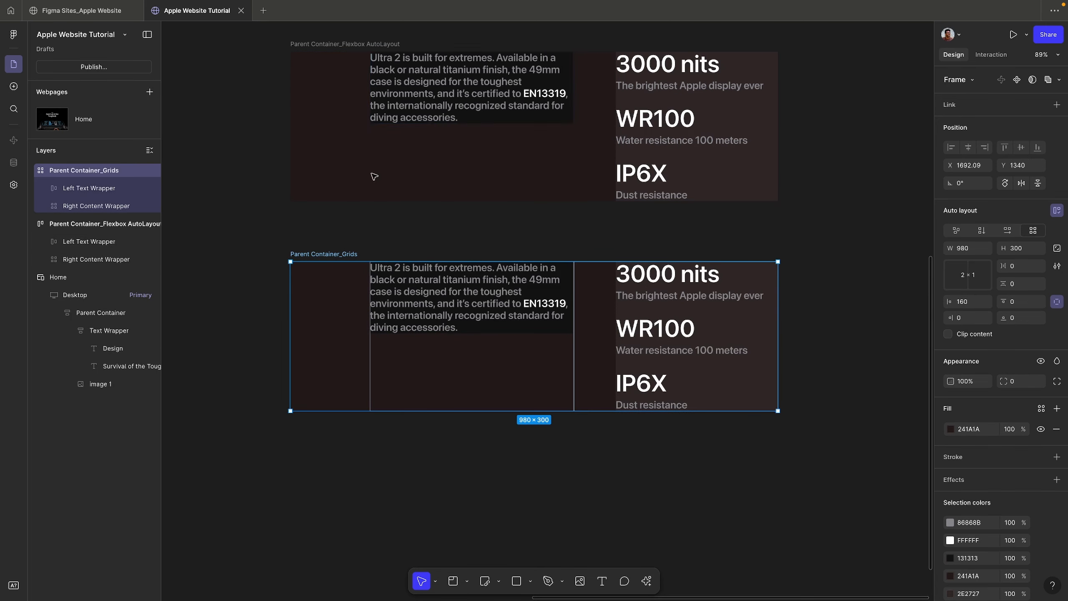
pyautogui.click(358, 45)
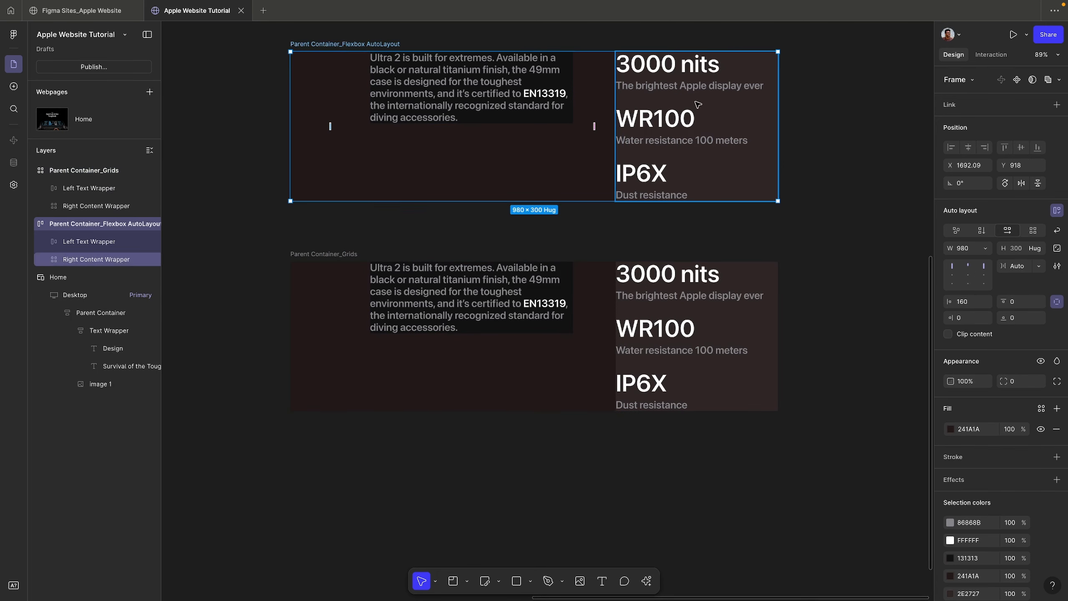
pyautogui.click(333, 255)
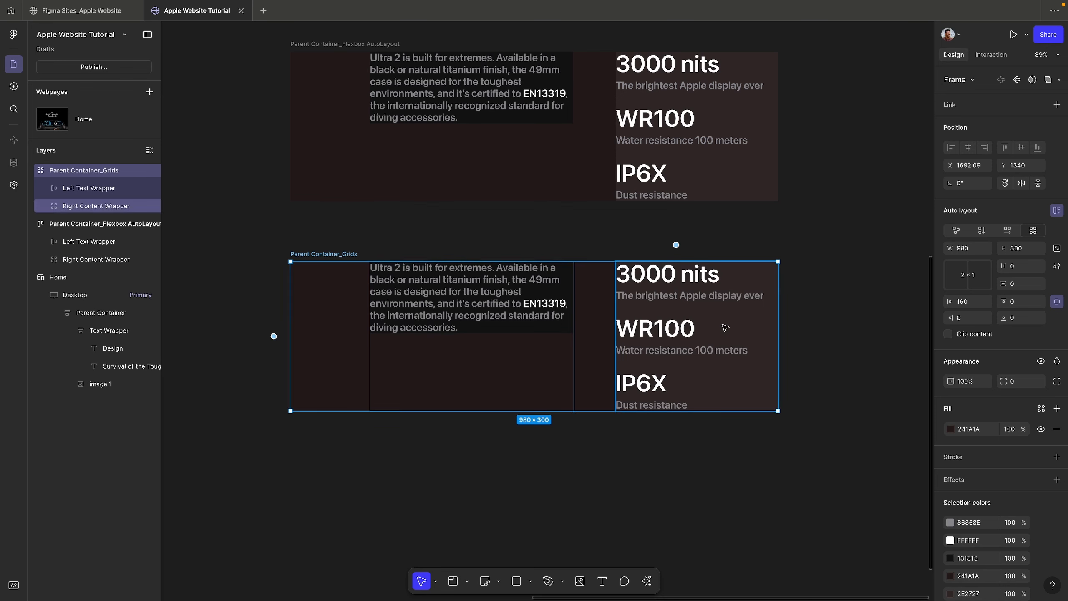
pyautogui.click(700, 339)
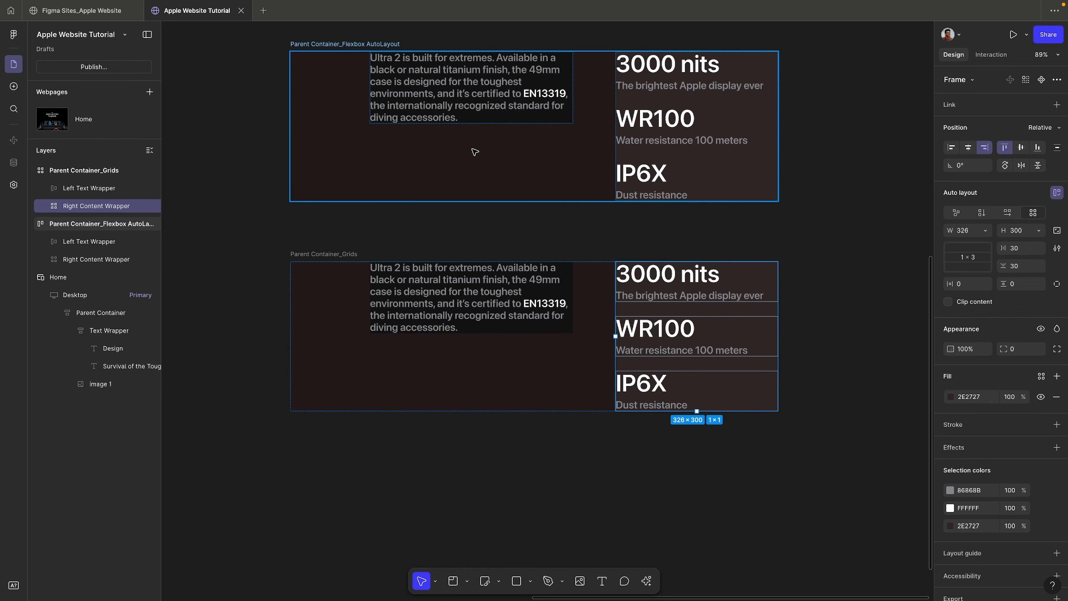
pyautogui.click(406, 239)
pyautogui.scroll(-5, 405, 238)
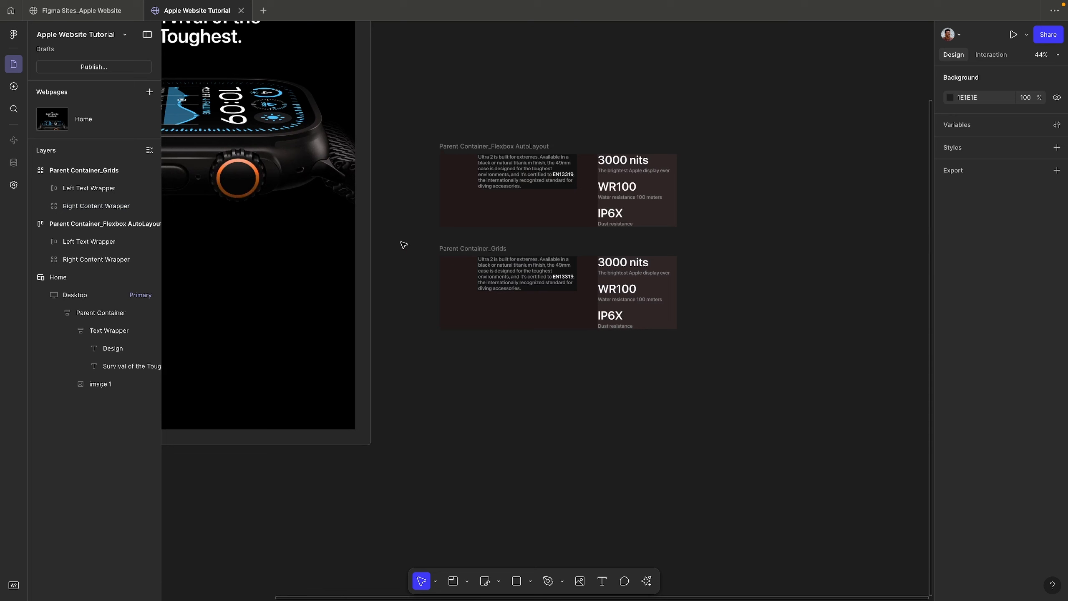
pyautogui.click(472, 249)
pyautogui.hscroll(-5, 472, 249)
pyautogui.scroll(2, 472, 249)
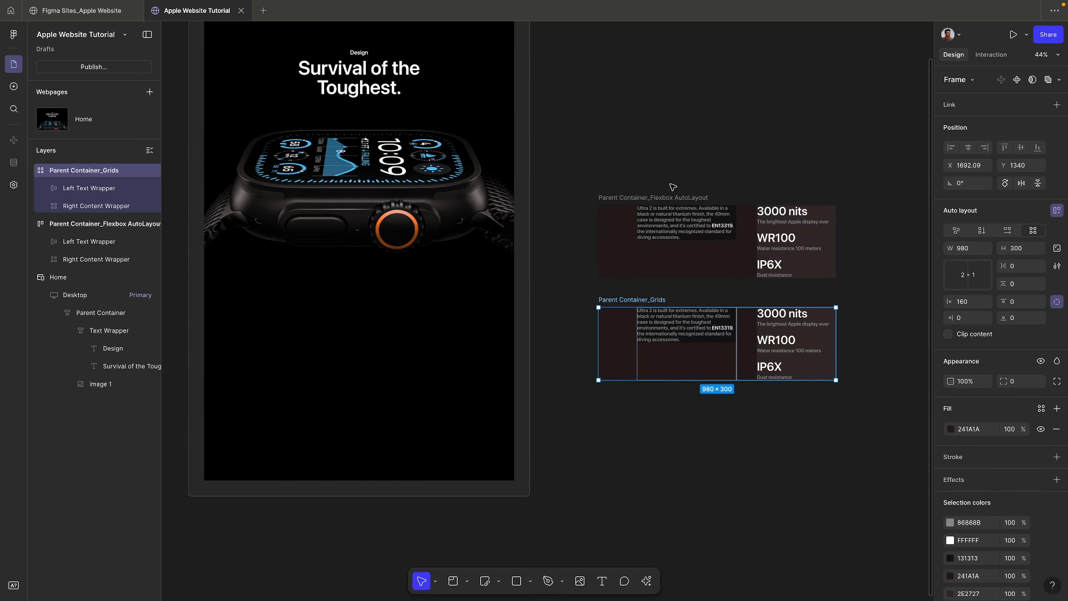
pyautogui.click(639, 202)
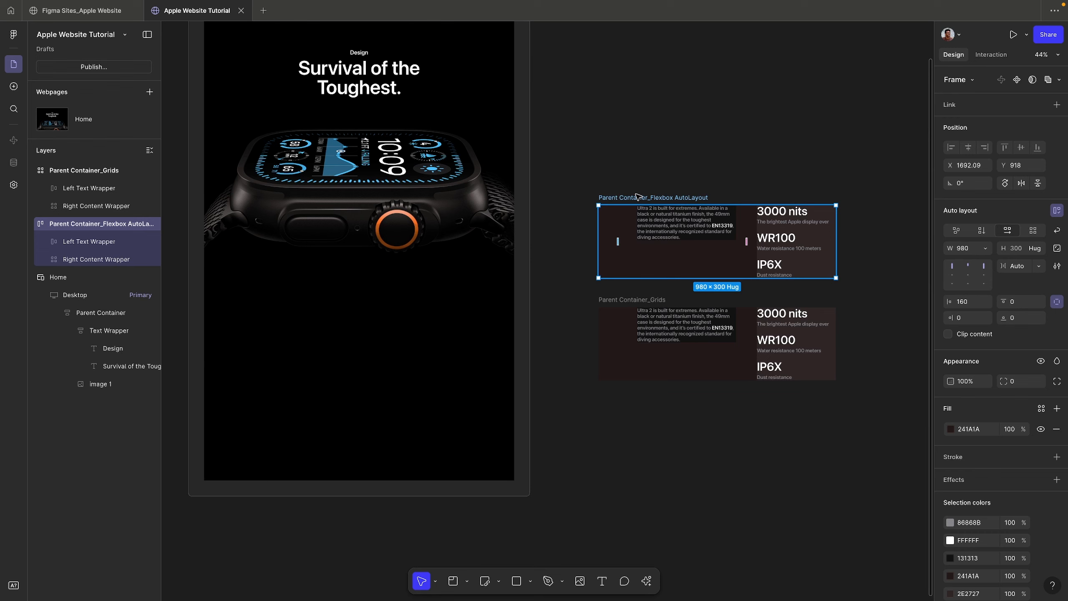
# Step: Collapse the Parent Container layer inside Desktop and select the Parent Container_Flexbox AutoLayout frame
pyautogui.hscroll(-3, 639, 196)
pyautogui.click(101, 312)
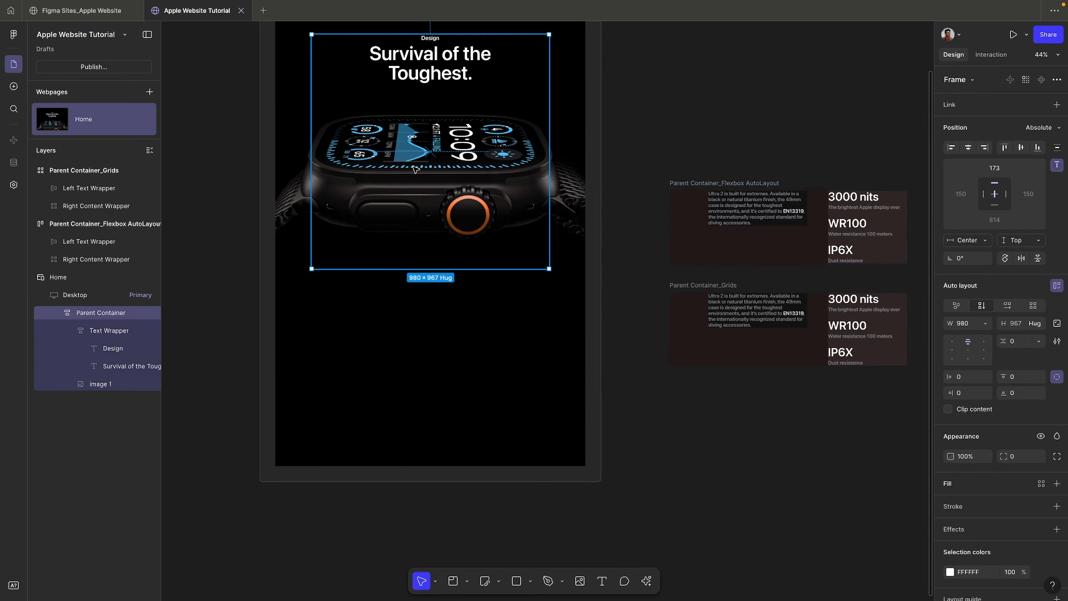
pyautogui.click(59, 206)
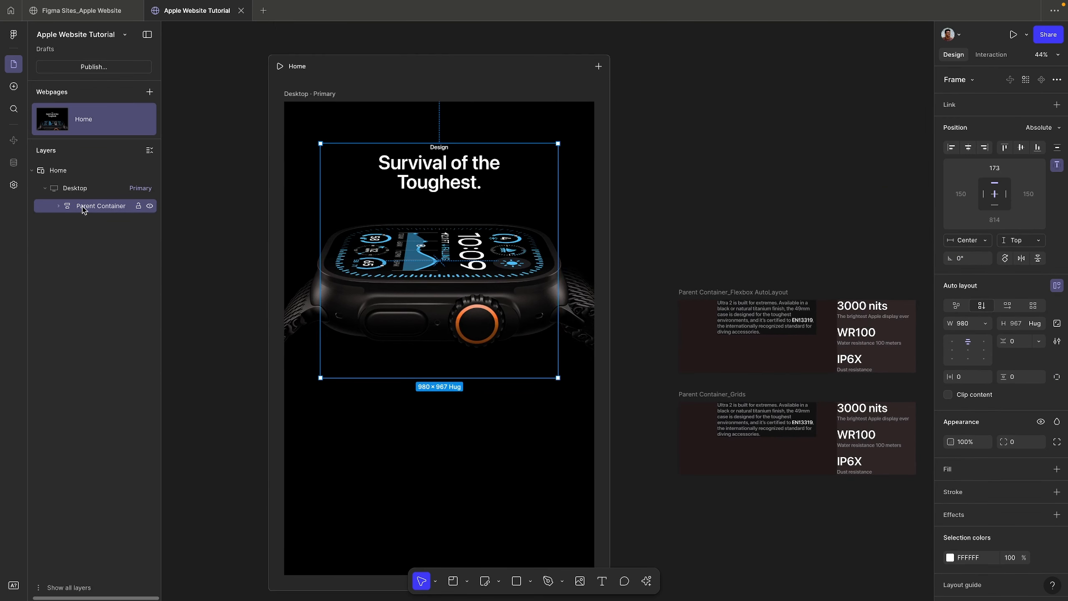
pyautogui.scroll(-5, 673, 210)
pyautogui.hscroll(2, 673, 210)
pyautogui.click(702, 179)
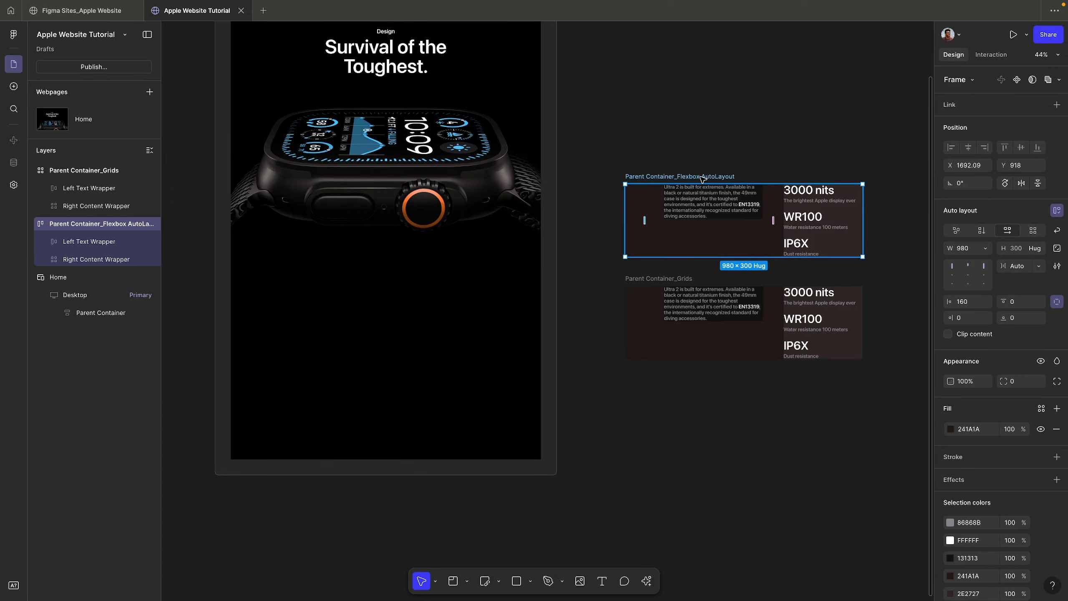
# Step: Check the build-quality row and its markup on the Apple Watch reference page in the browser, and return to Figma
pyautogui.hotkey('ctrl', 'Right')
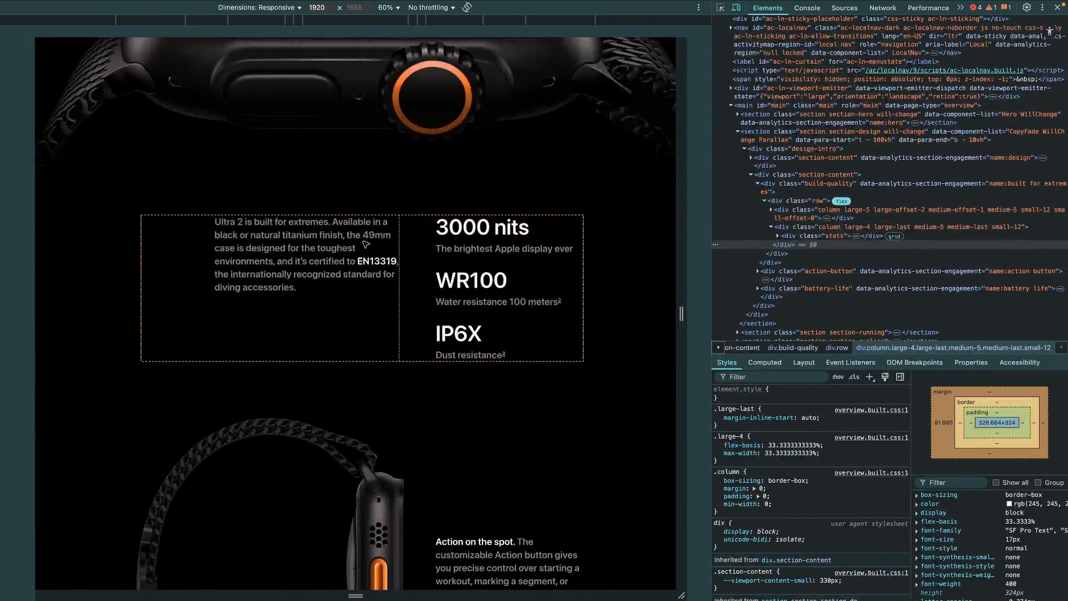
pyautogui.scroll(-4, 508, 348)
pyautogui.hotkey('ctrl', 'Left')
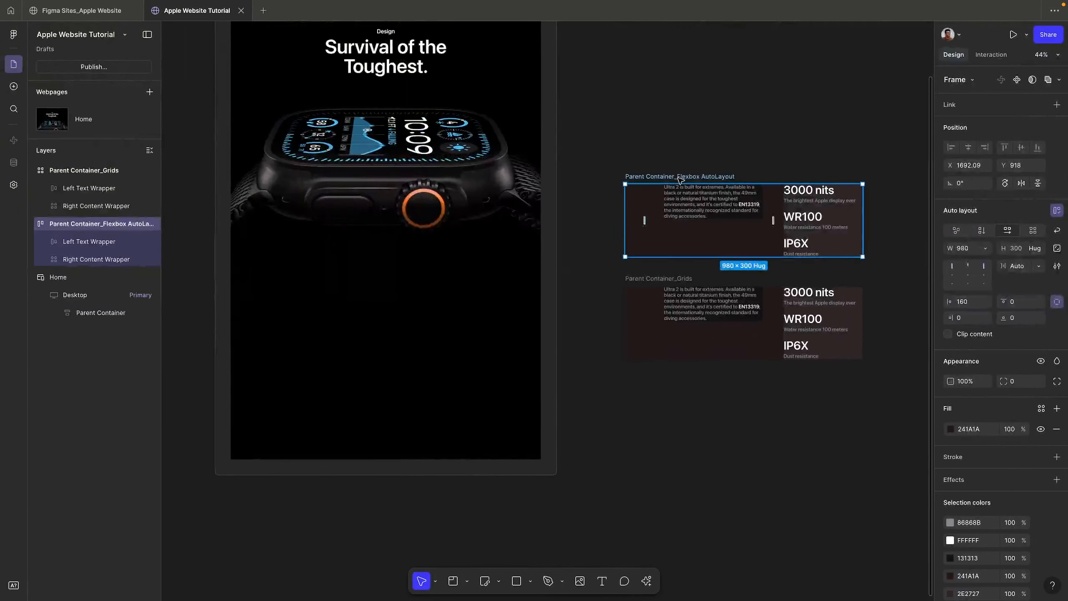
# Step: Move the Parent Container_Flexbox AutoLayout frame up to about Y 553, away from the grid version
pyautogui.moveTo(678, 178); pyautogui.dragTo(678, 90)
pyautogui.scroll(2, 677, 90)
pyautogui.hscroll(1, 678, 90)
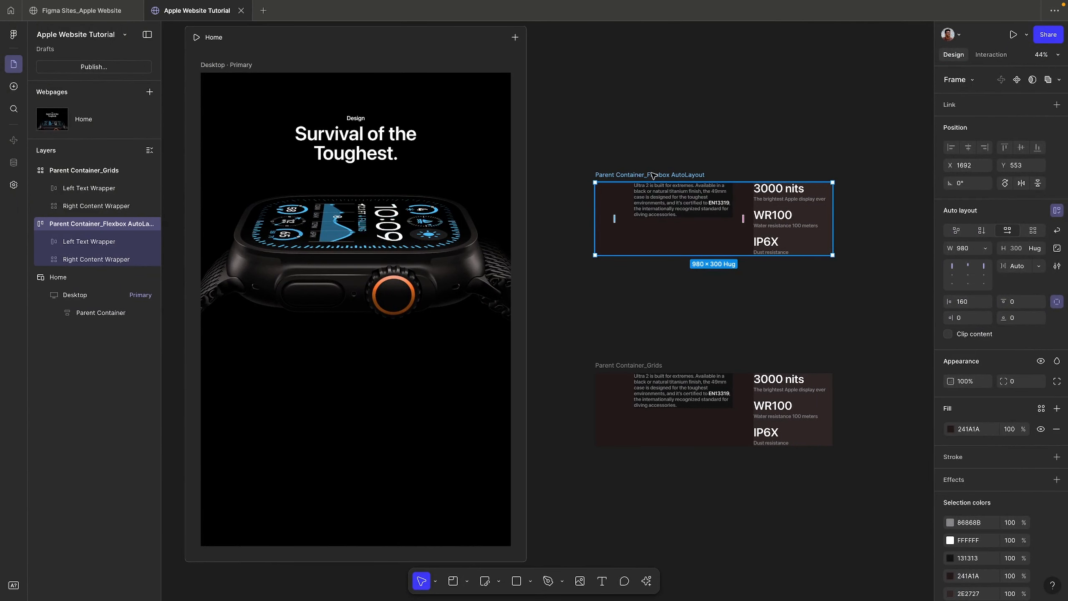
# Step: Wrap the flexbox container in a new auto layout frame and name it Parent Section
pyautogui.hotkey('shift', 'a')
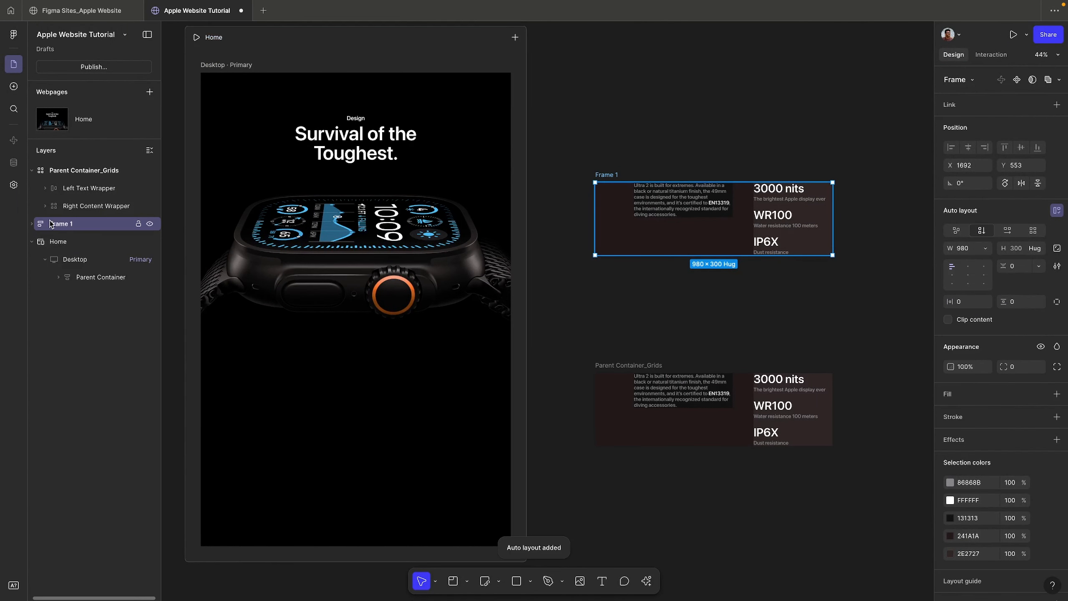
pyautogui.doubleClick(61, 223)
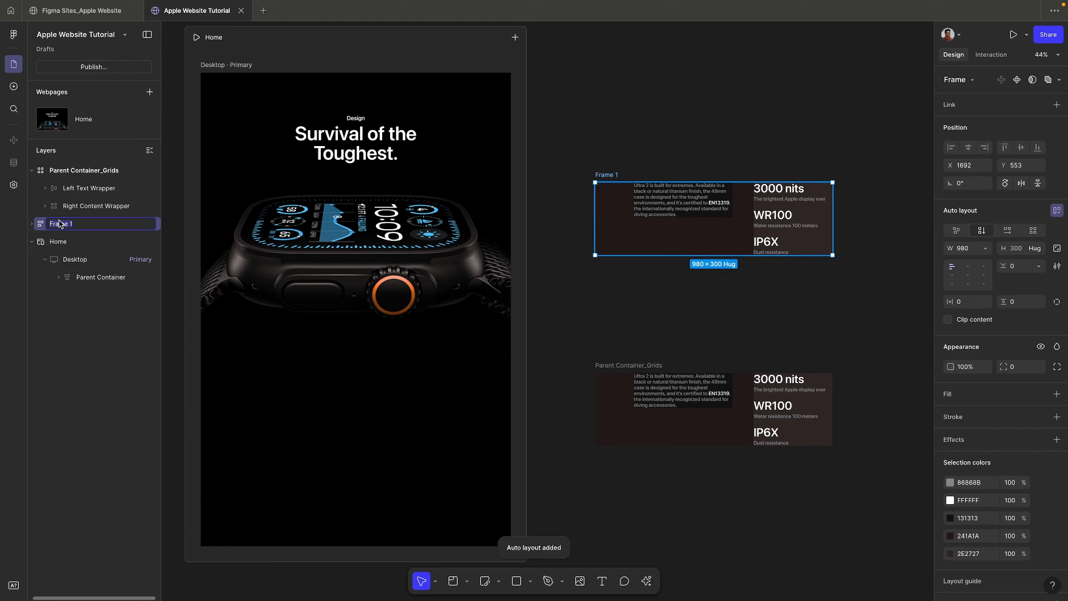
pyautogui.write('Parent')
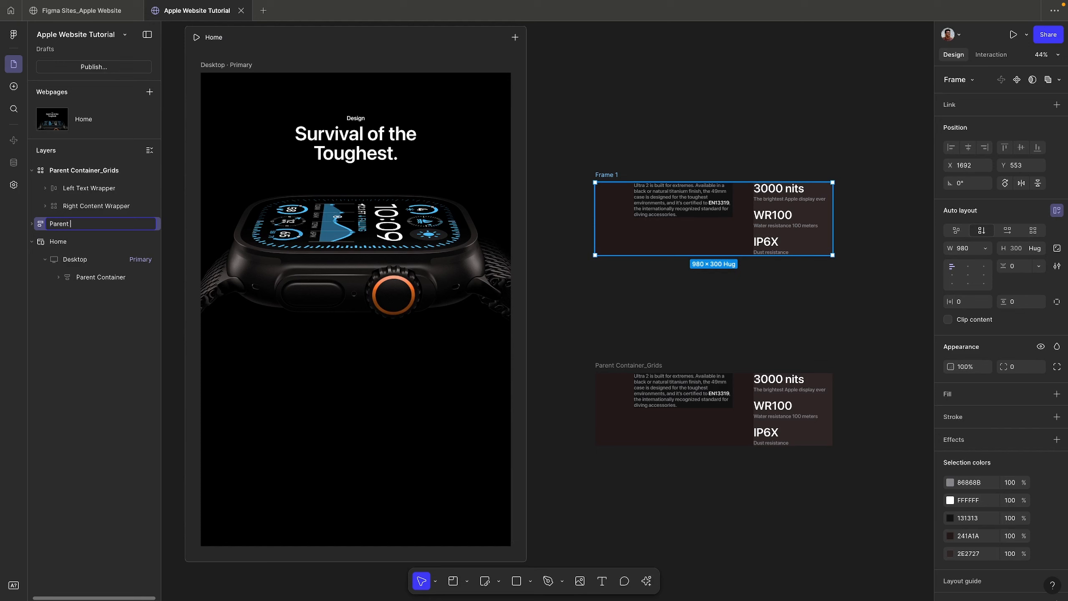
pyautogui.write(' Section')
pyautogui.press('Return')
# Step: Rename the Parent Container_Grids frame as Parent Section_Grids
pyautogui.click(100, 171)
pyautogui.doubleClick(100, 170)
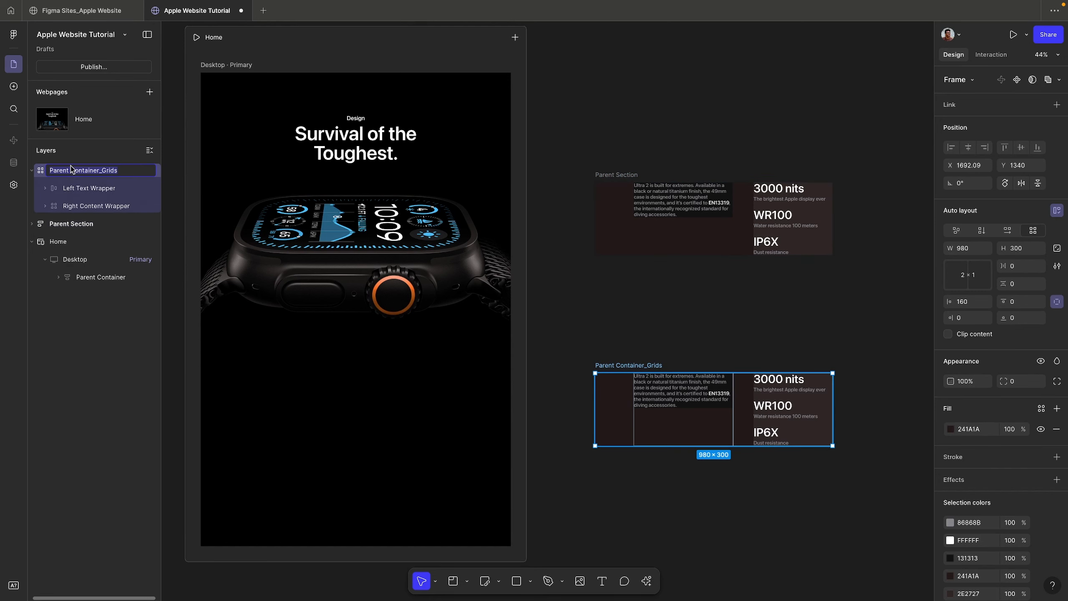
pyautogui.press('BackSpace')
pyautogui.press('BackSpace')
pyautogui.press('BackSpace')
pyautogui.press('BackSpace')
pyautogui.press('BackSpace')
pyautogui.press('BackSpace')
pyautogui.press('BackSpace')
pyautogui.press('BackSpace')
pyautogui.press('BackSpace')
pyautogui.write('Section')
pyautogui.press('Return')
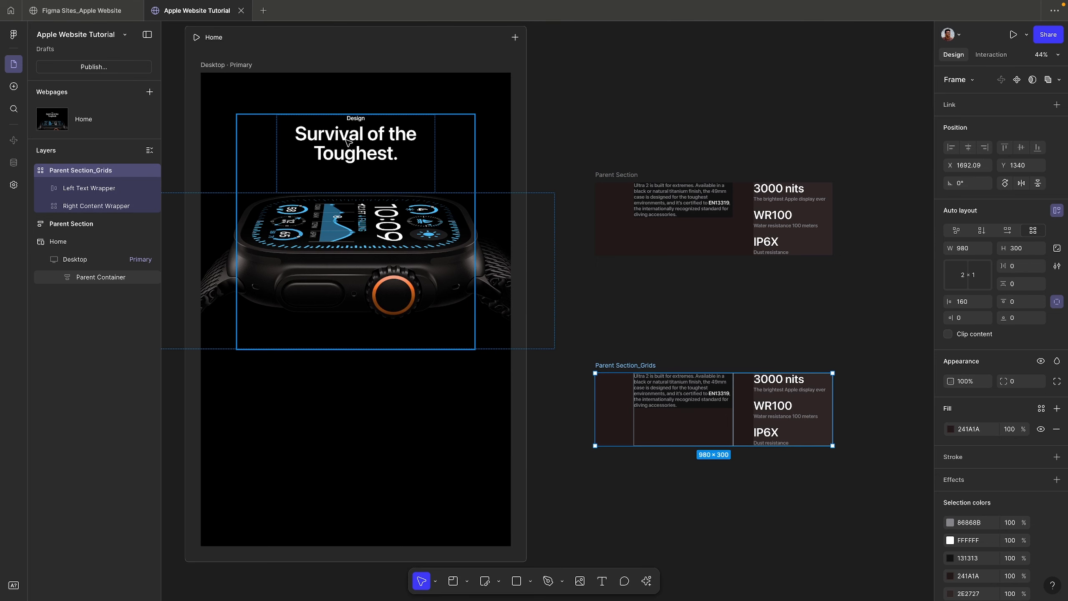
# Step: Set the width of the flexbox container inside Parent Section to Fill container
pyautogui.click(617, 175)
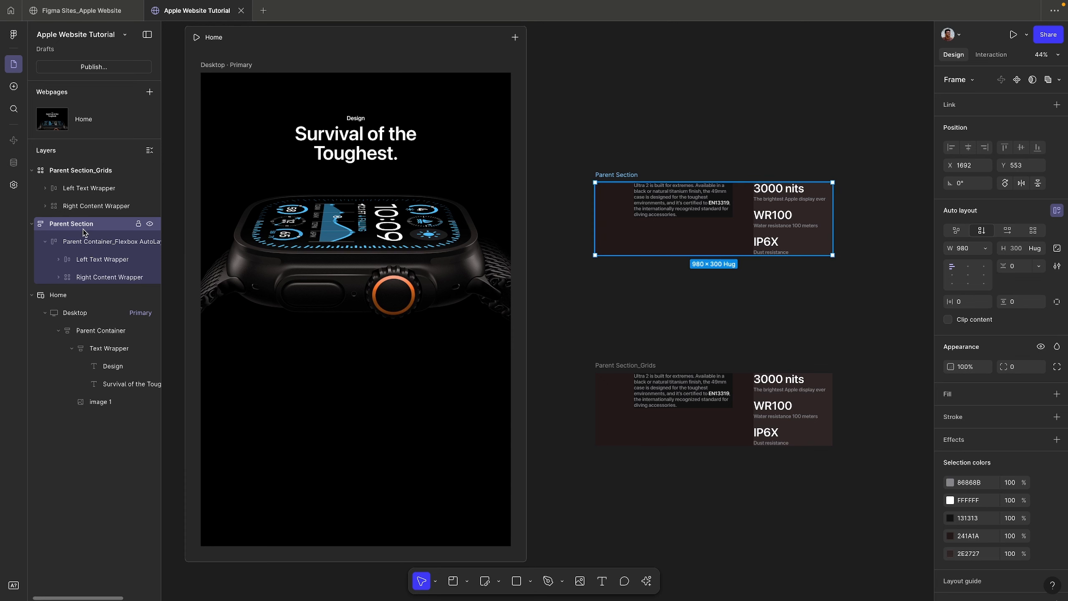
pyautogui.click(67, 243)
pyautogui.click(985, 232)
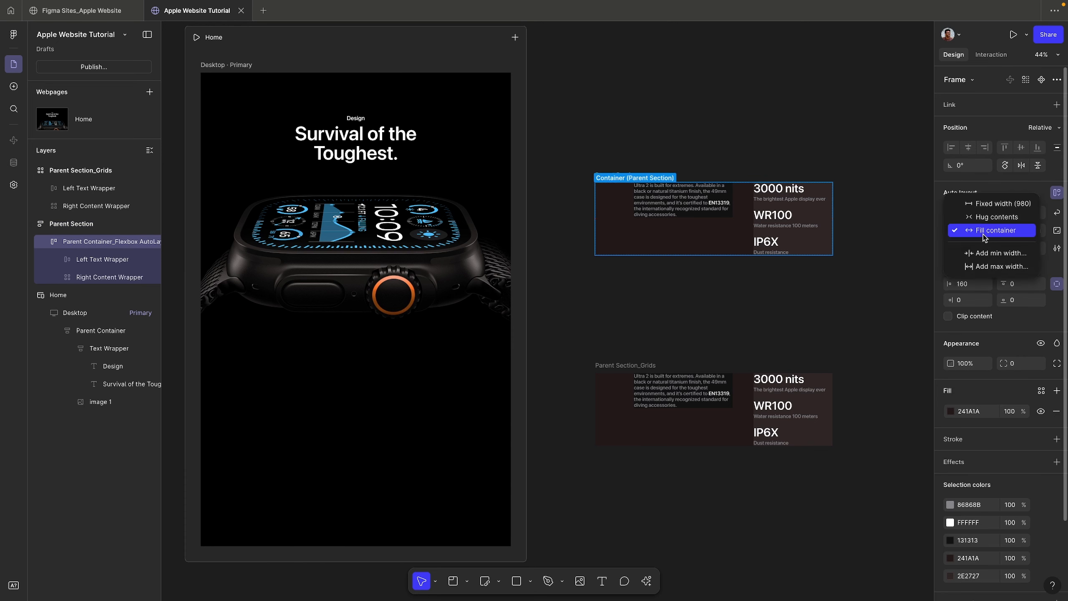
pyautogui.click(984, 234)
# Step: Move the Parent Section into the Desktop frame, below the watch image
pyautogui.click(621, 179)
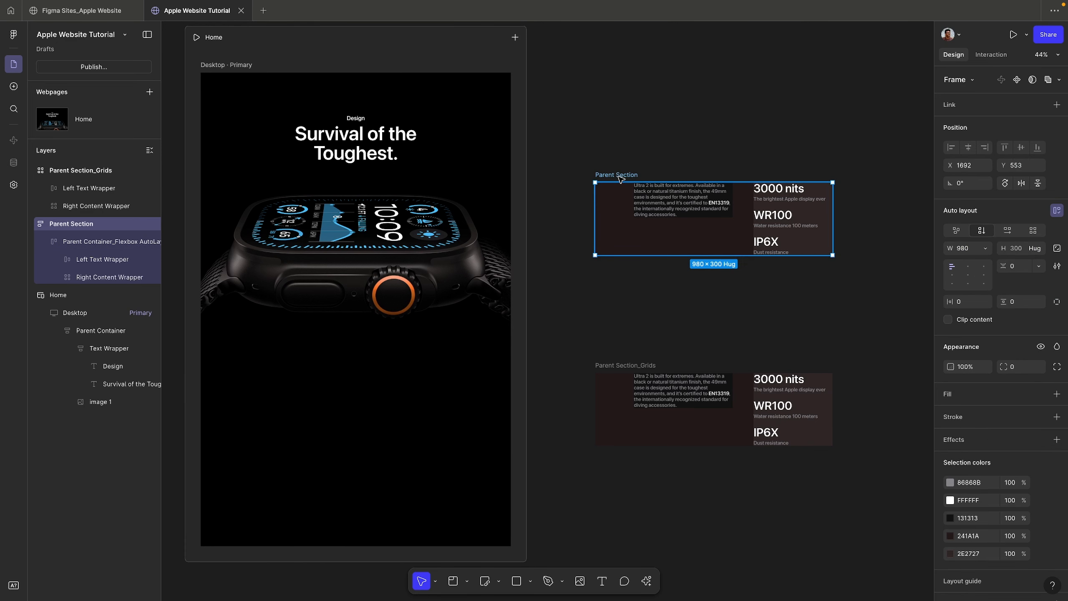
pyautogui.moveTo(627, 177); pyautogui.dragTo(296, 385)
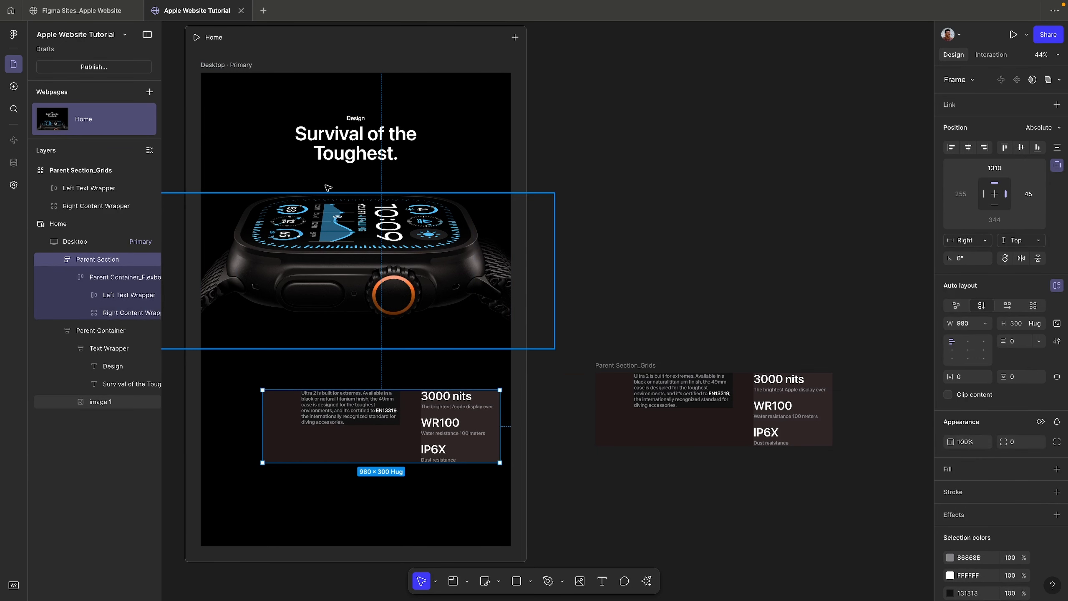
# Step: Take the Parent Section out of the Desktop frame and put it back in the same place
pyautogui.press('Delete')
pyautogui.click(217, 67)
pyautogui.click(350, 183)
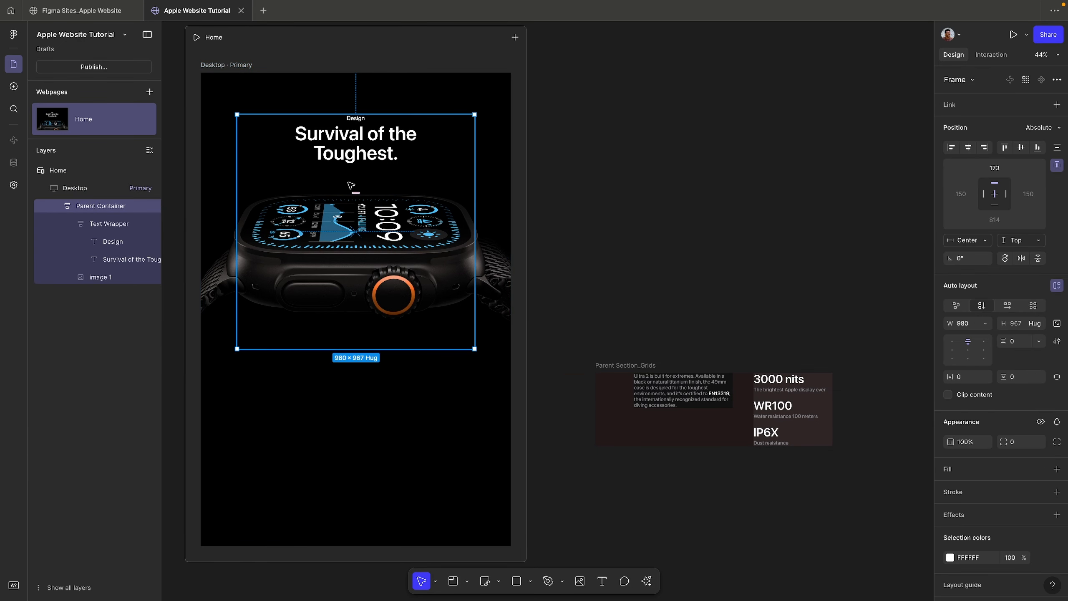
pyautogui.click(210, 65)
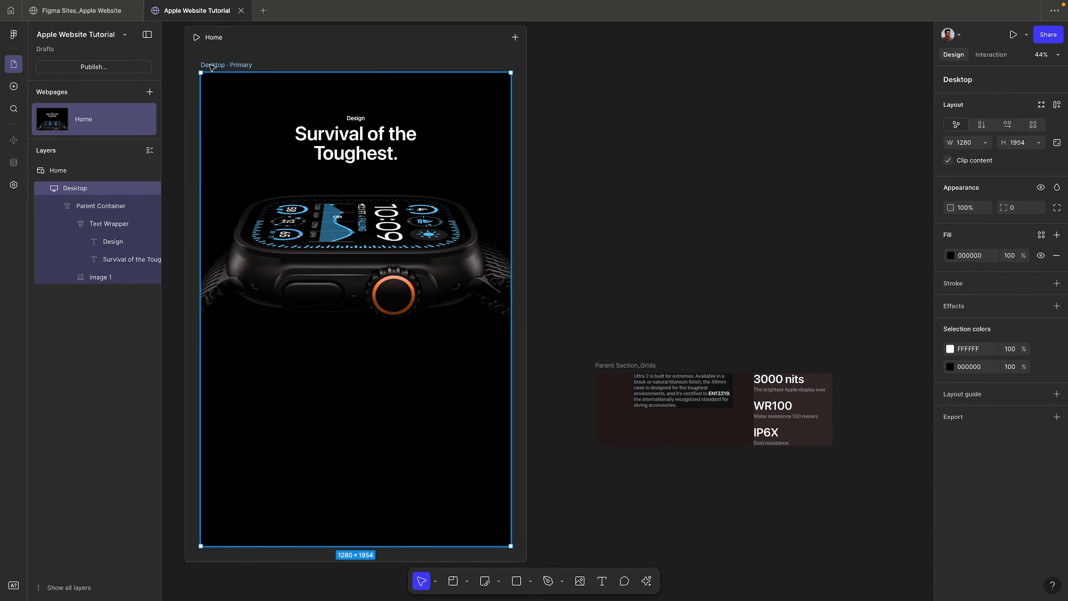
pyautogui.hotkey('ctrl', 'v')
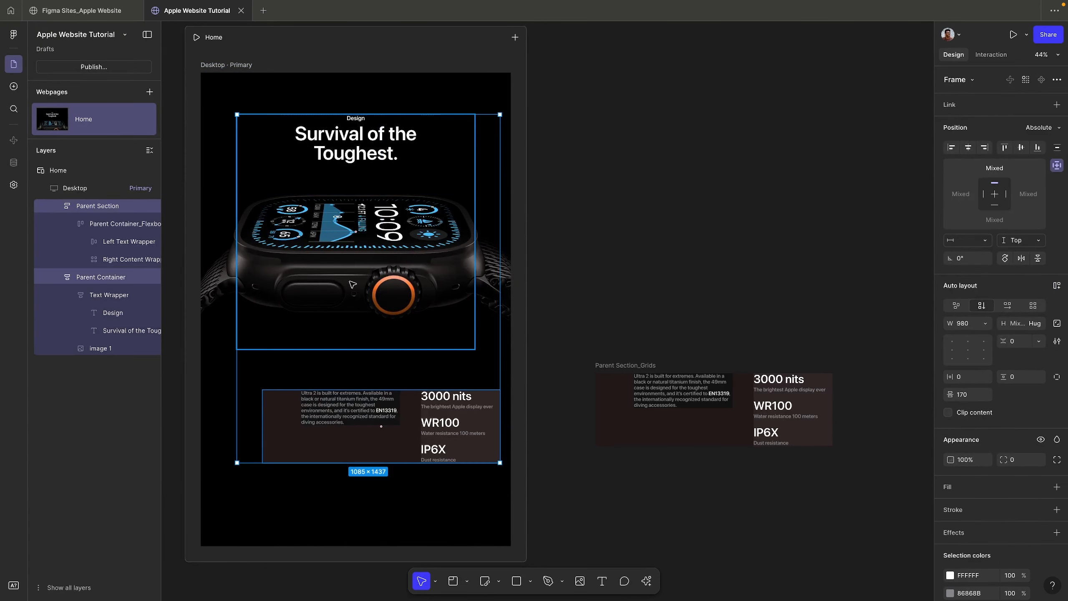
# Step: Wrap the hero's Parent Container and the Parent Section in one vertical auto layout frame with a gap of 0
pyautogui.click(509, 215)
pyautogui.click(358, 145)
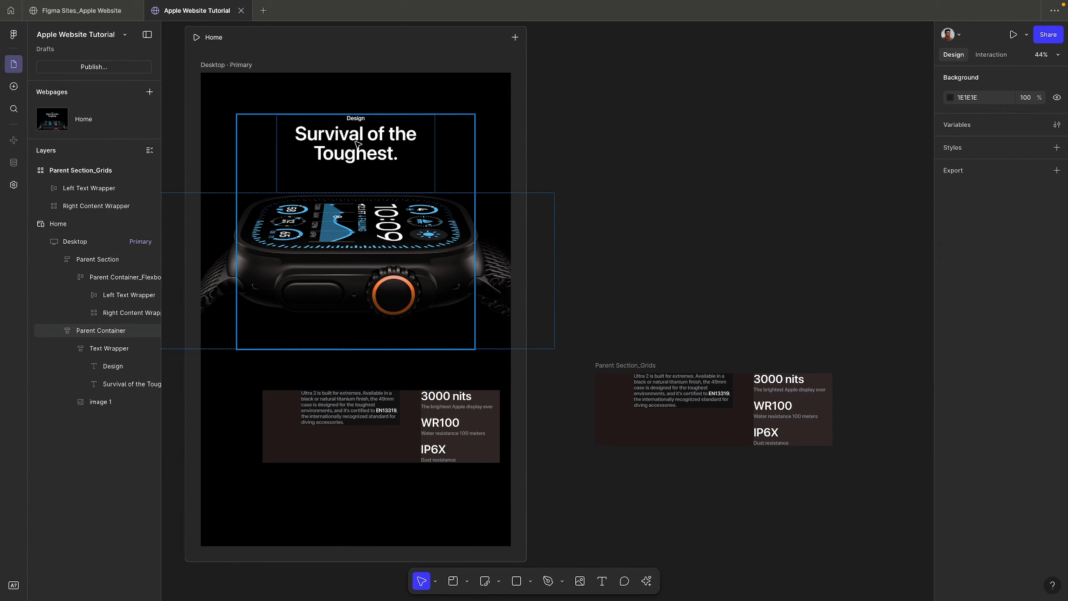
pyautogui.keyDown('shift'); pyautogui.click(349, 420); pyautogui.keyUp('shift')
pyautogui.hotkey('shift', 'a')
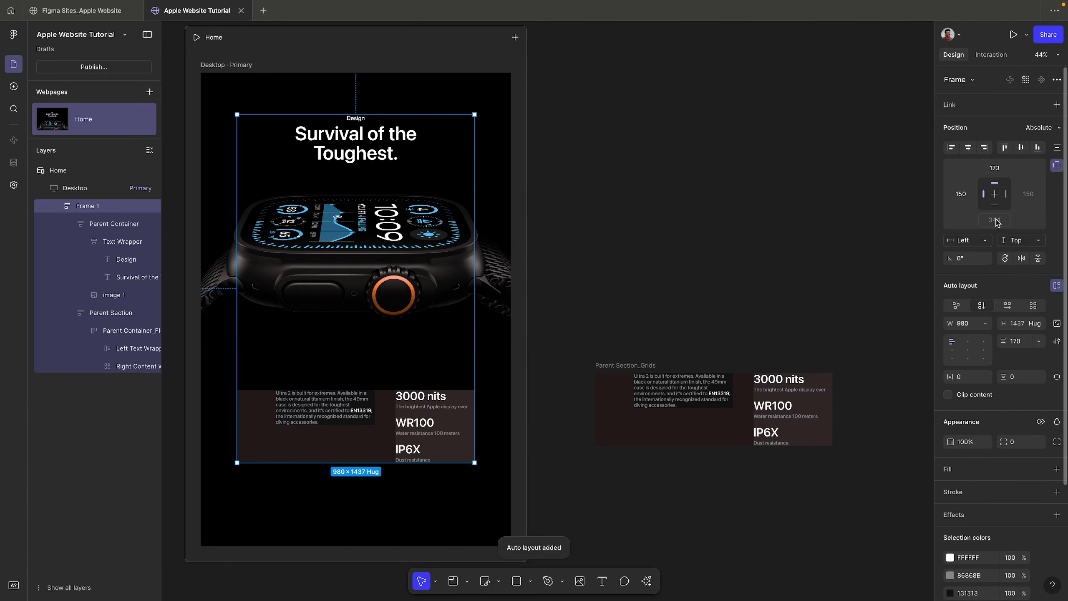
pyautogui.click(1022, 343)
pyautogui.write('0')
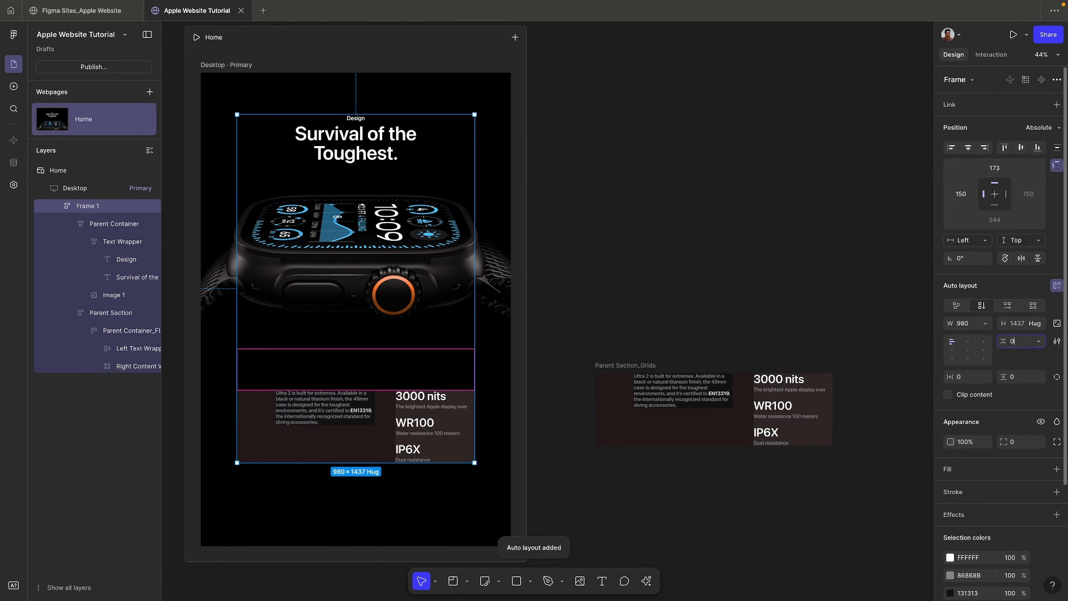
pyautogui.press('Return')
# Step: Name the auto layout frame that wraps the hero and build-quality row Main Section
pyautogui.doubleClick(91, 206)
pyautogui.write('Design Intro M')
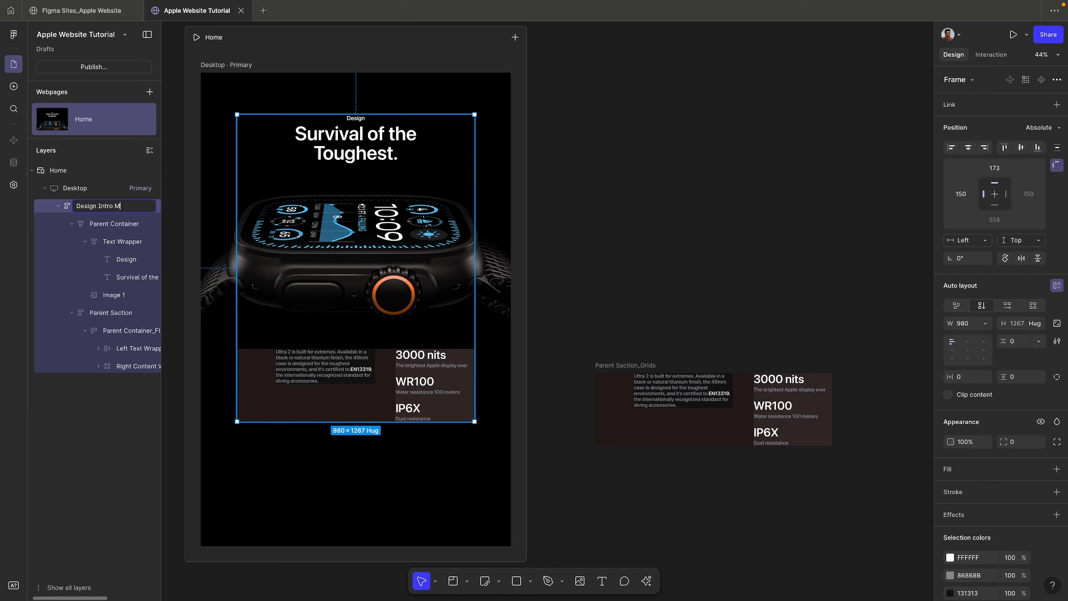
pyautogui.write('ain Section')
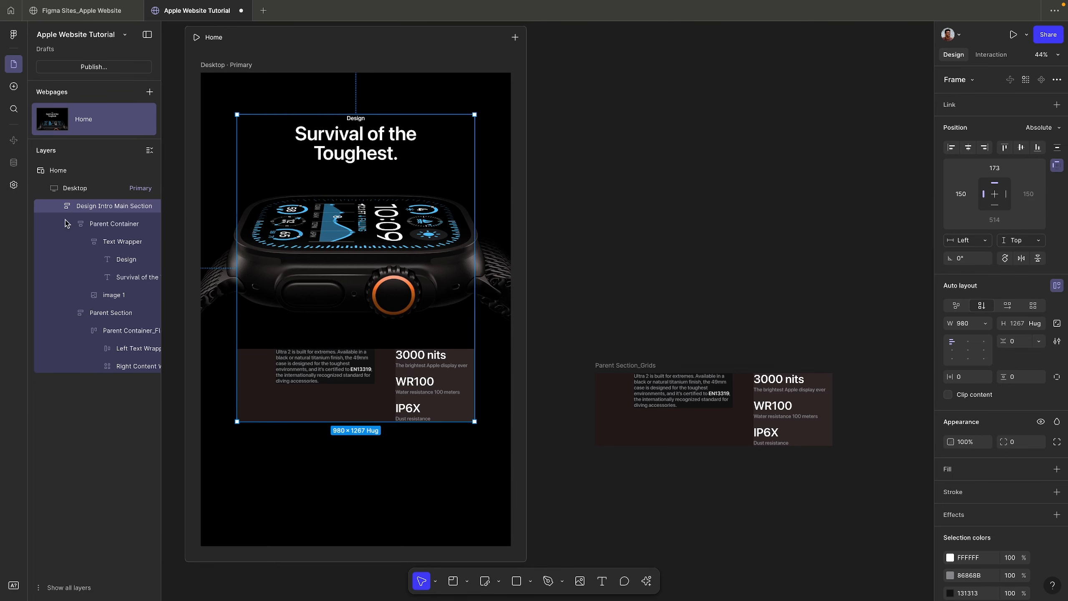
pyautogui.click(120, 206)
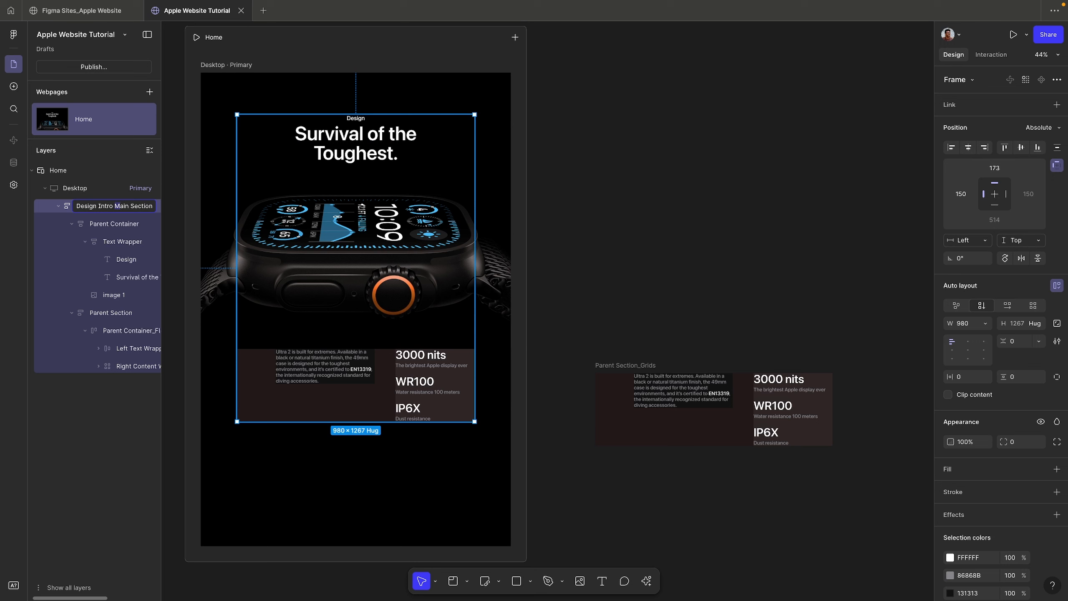
pyautogui.moveTo(115, 206); pyautogui.dragTo(77, 206)
pyautogui.press('BackSpace')
pyautogui.press('Return')
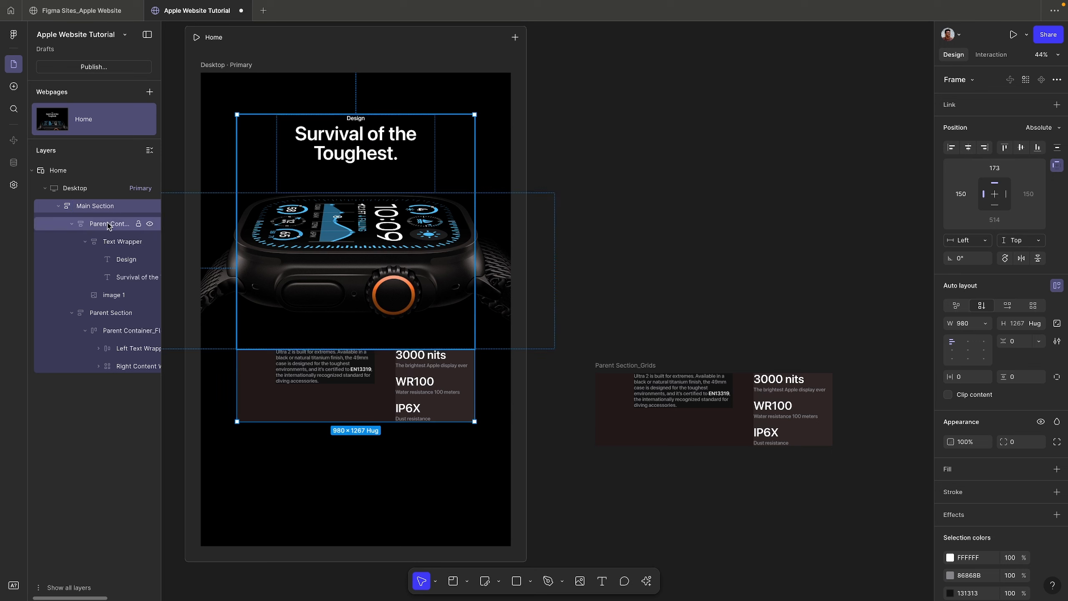
# Step: Rename the hero's Parent Container inside Main Section as Section Container_Hero
pyautogui.click(96, 226)
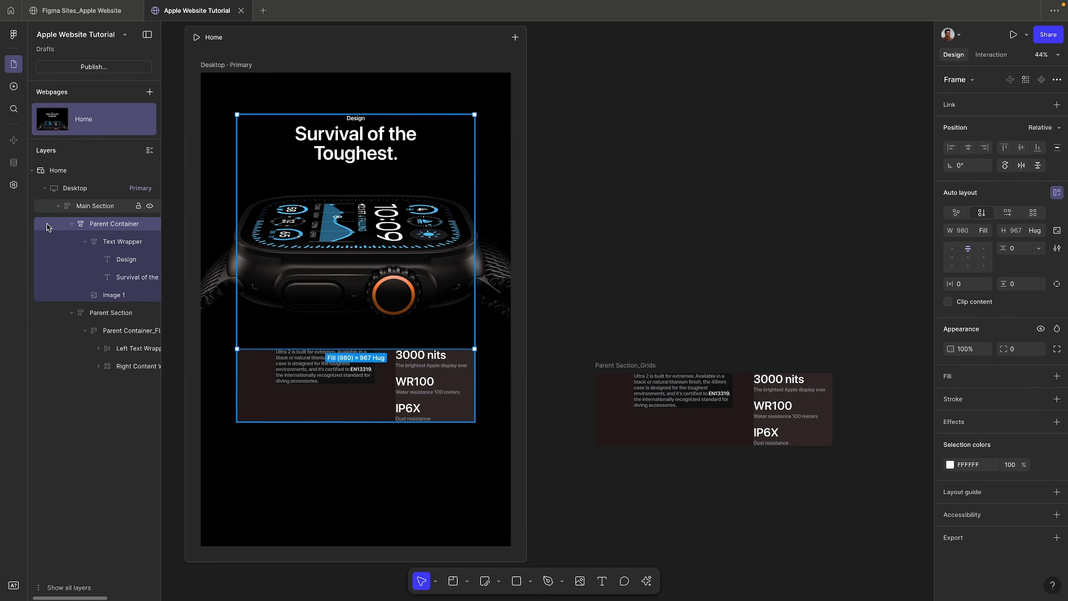
pyautogui.doubleClick(106, 226)
pyautogui.press('Home')
pyautogui.write('Section')
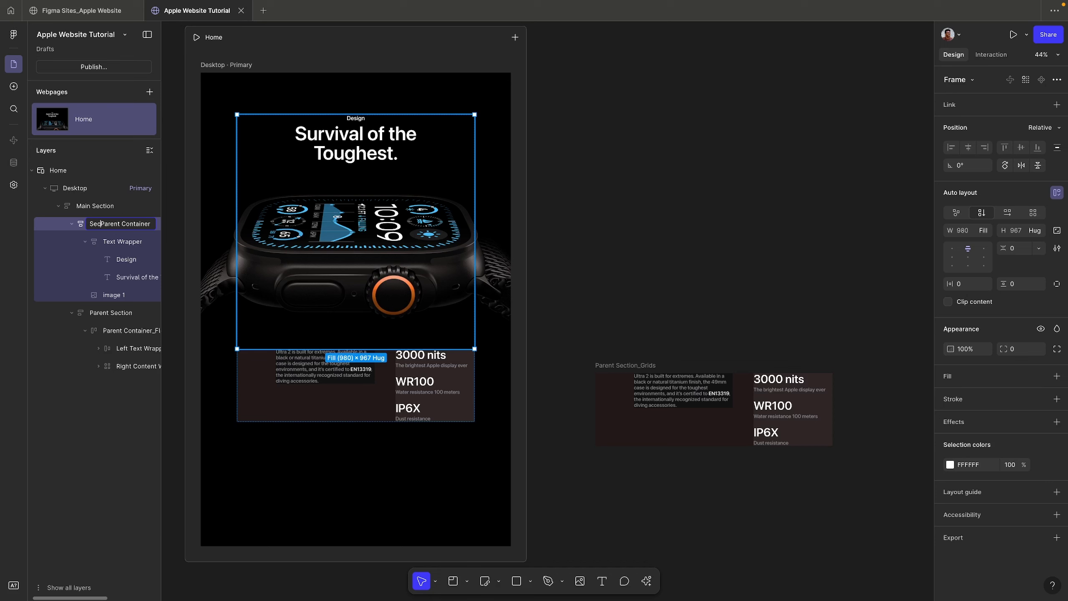
pyautogui.press('Return')
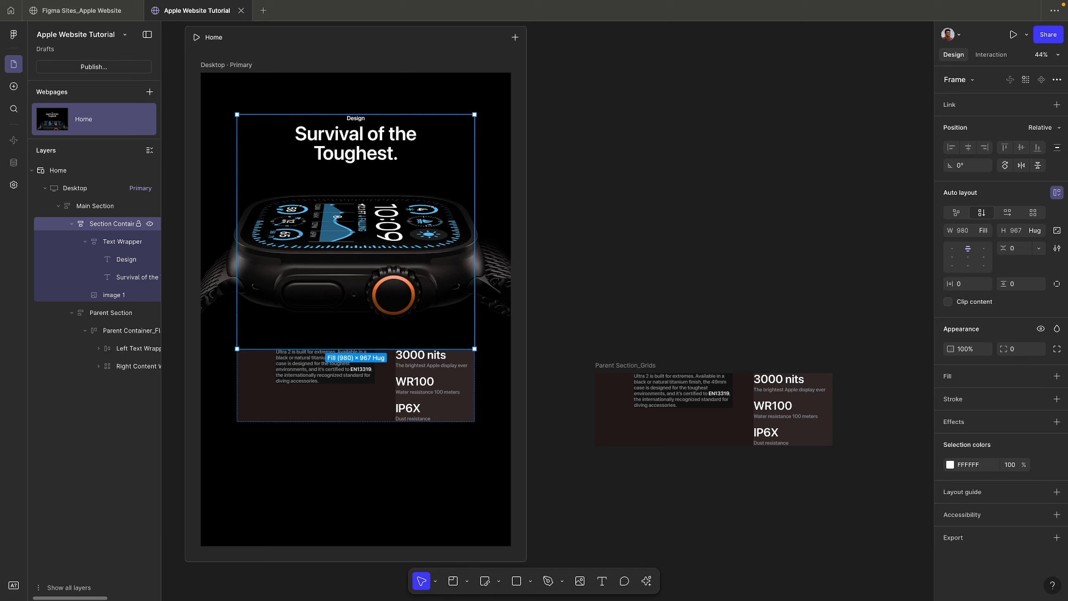
pyautogui.doubleClick(103, 227)
pyautogui.press('End')
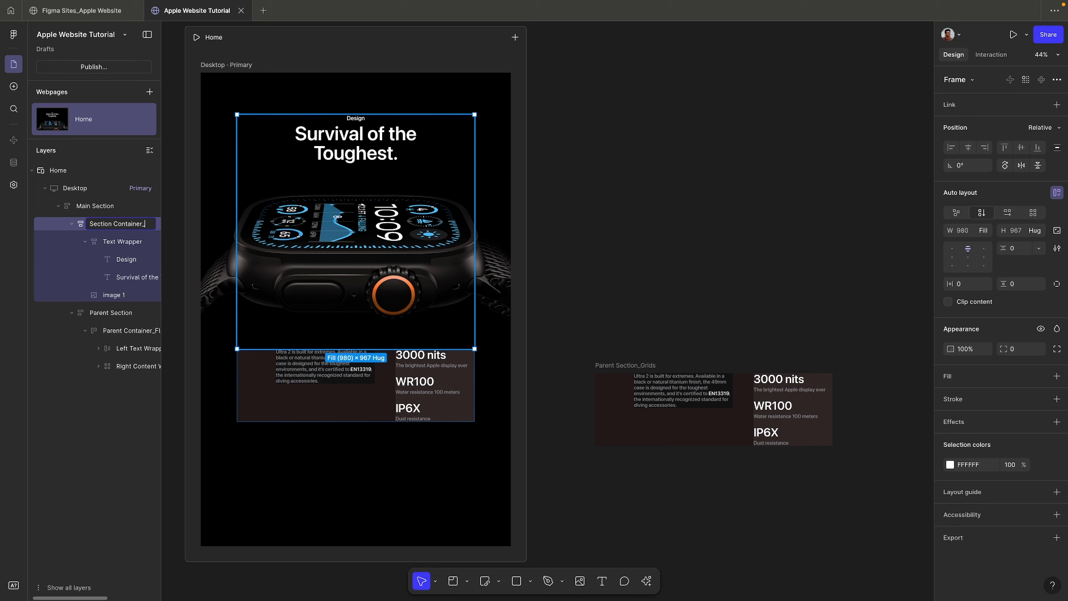
pyautogui.write('_Hero')
pyautogui.press('Return')
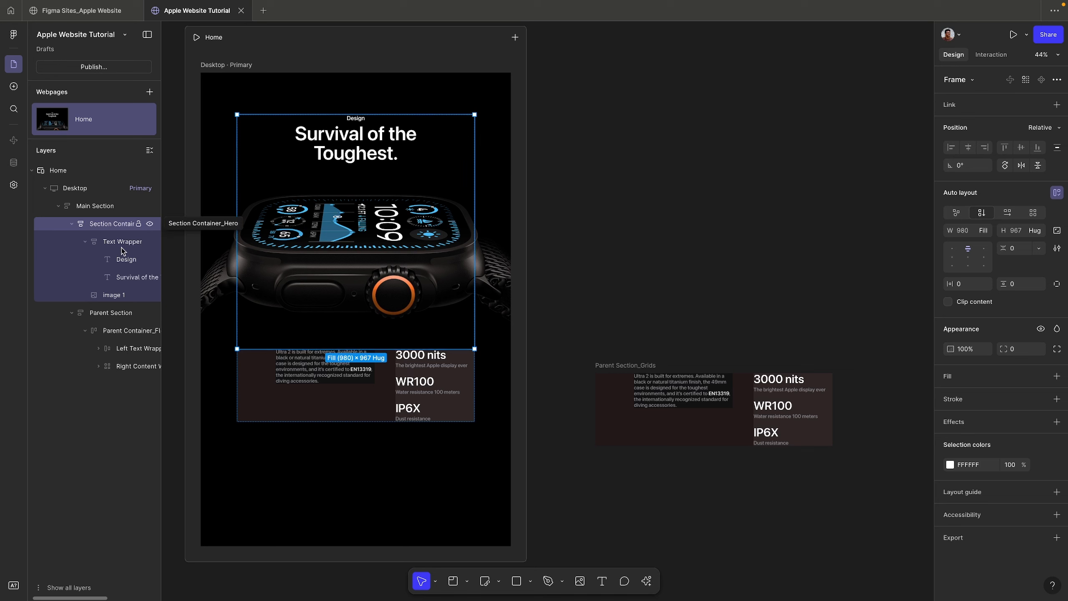
# Step: Rename the Parent Section inside Main Section as Section Contatiner
pyautogui.doubleClick(110, 312)
pyautogui.write('Section Con')
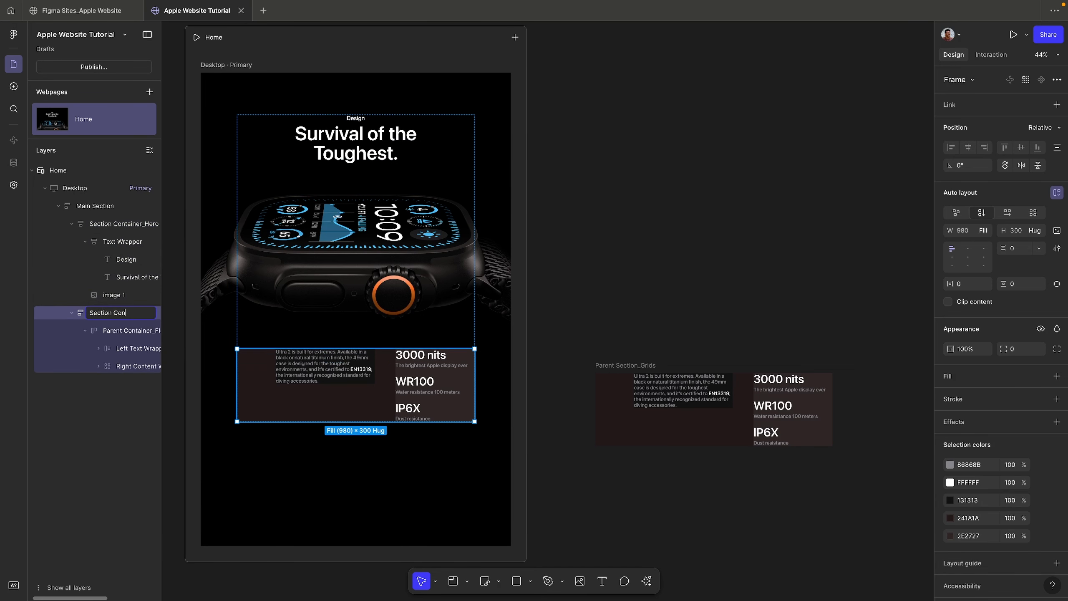
pyautogui.write('tatiner')
pyautogui.press('Return')
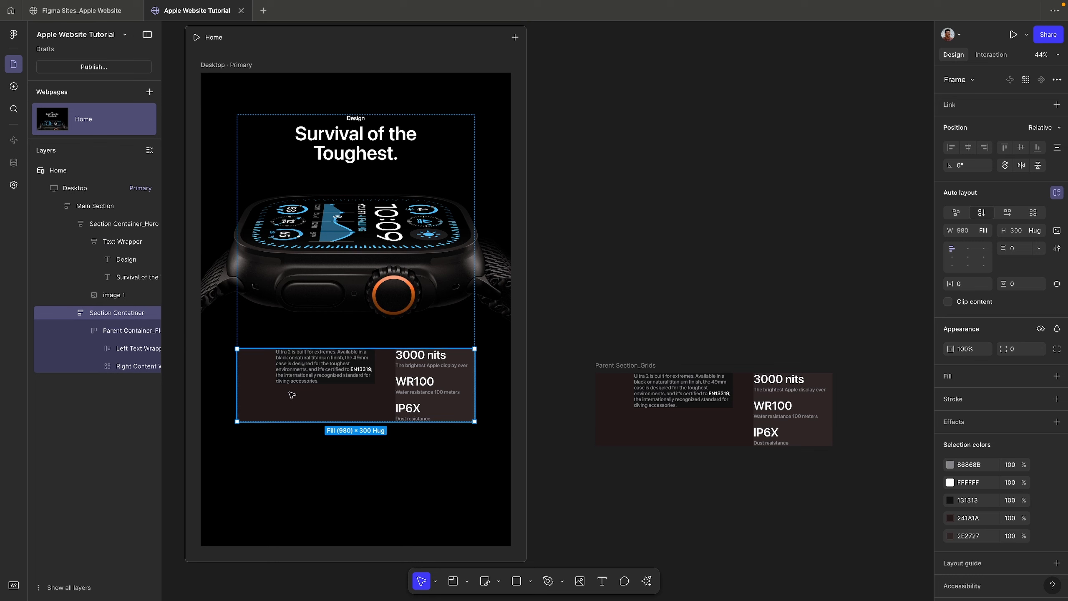
# Step: Select the flexbox Parent Container layer inside the second section container and collapse its contents
pyautogui.click(106, 331)
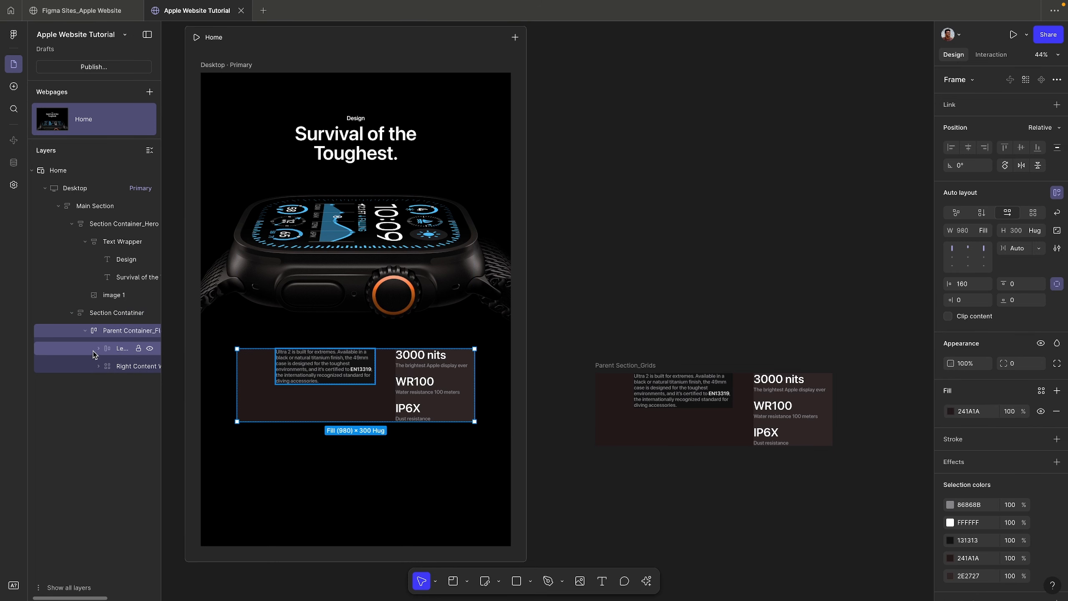
pyautogui.click(86, 331)
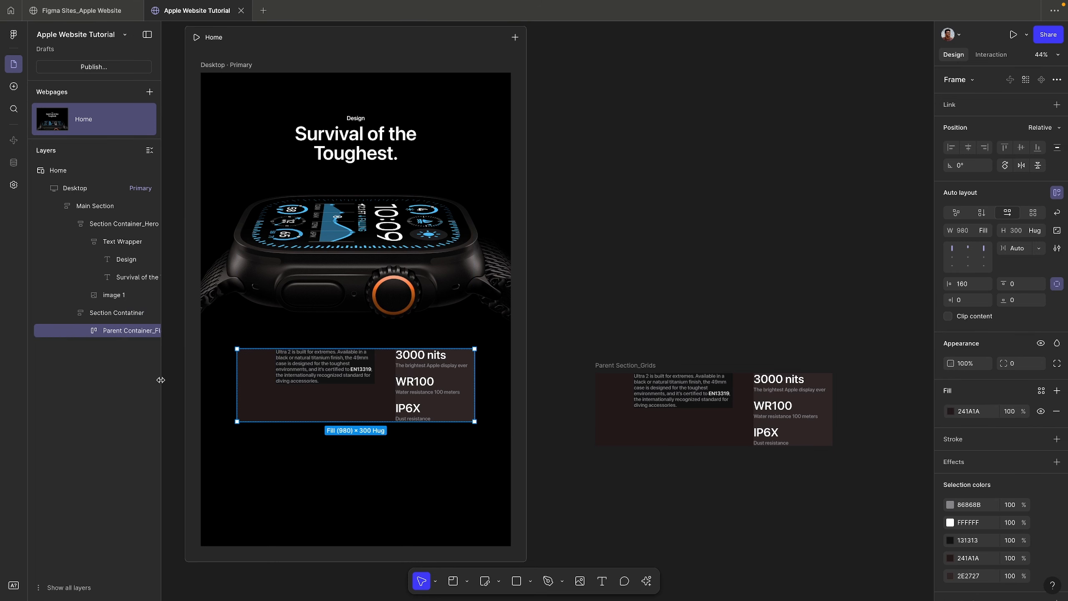
# Step: Duplicate the Parent Container_Flexbox AutoLayout frame directly below the original inside the section container
pyautogui.hscroll(3, 126, 336)
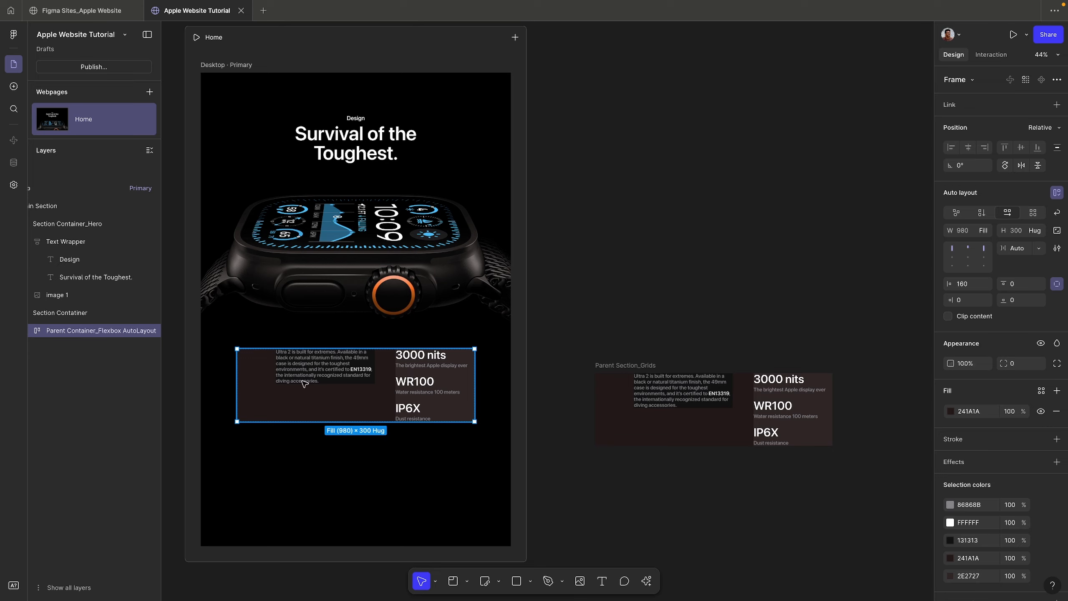
pyautogui.scroll(-1, 302, 379)
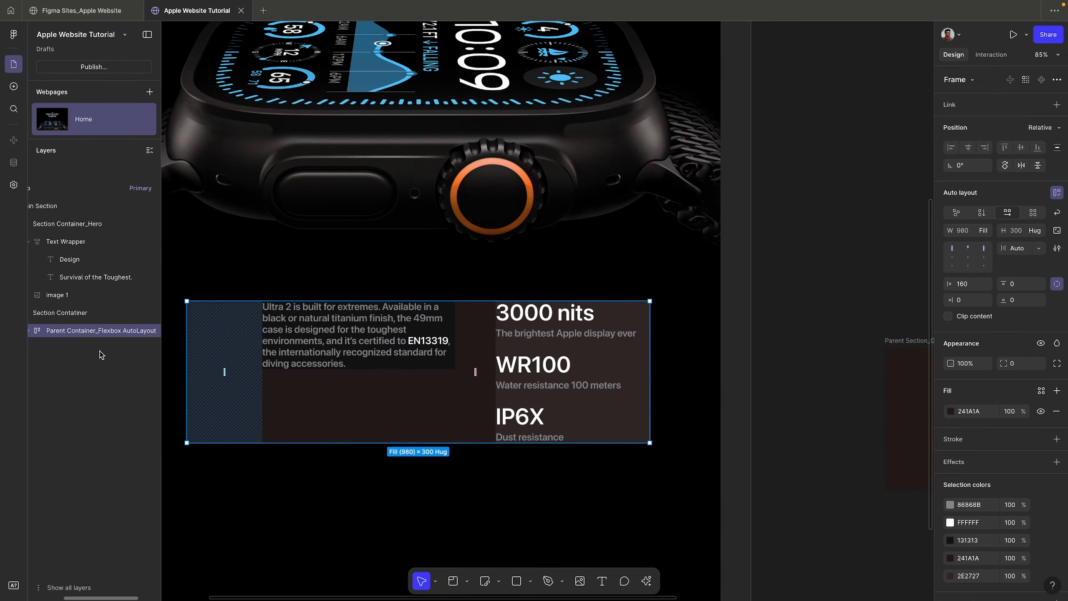
pyautogui.hotkey('ctrl', 'd')
pyautogui.scroll(-3, 332, 343)
pyautogui.scroll(-5, 332, 343)
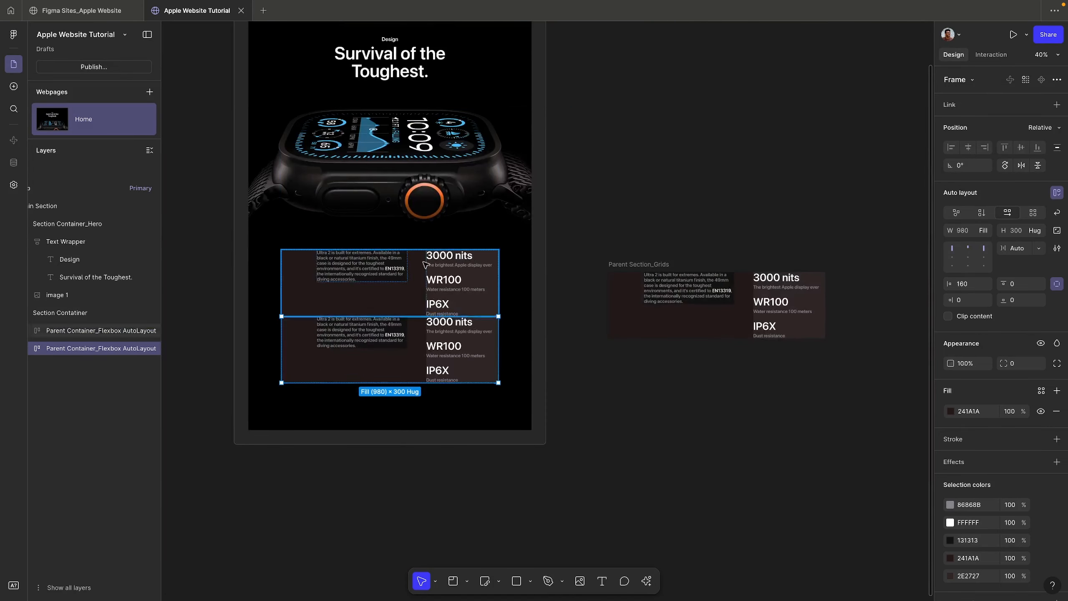
pyautogui.scroll(3, 219, 184)
pyautogui.scroll(4, 382, 174)
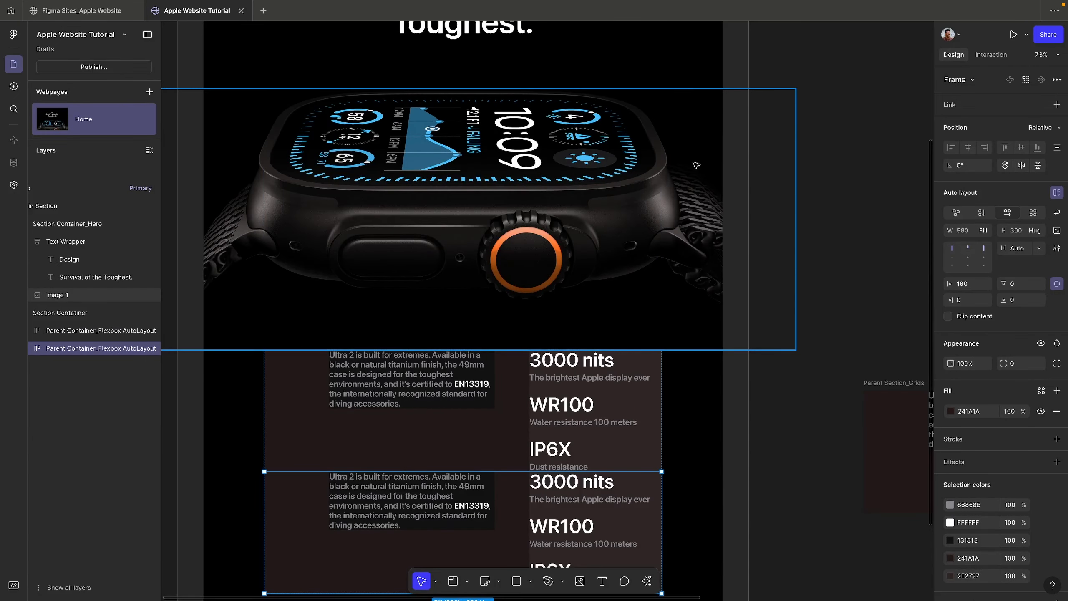
pyautogui.scroll(-3, 819, 216)
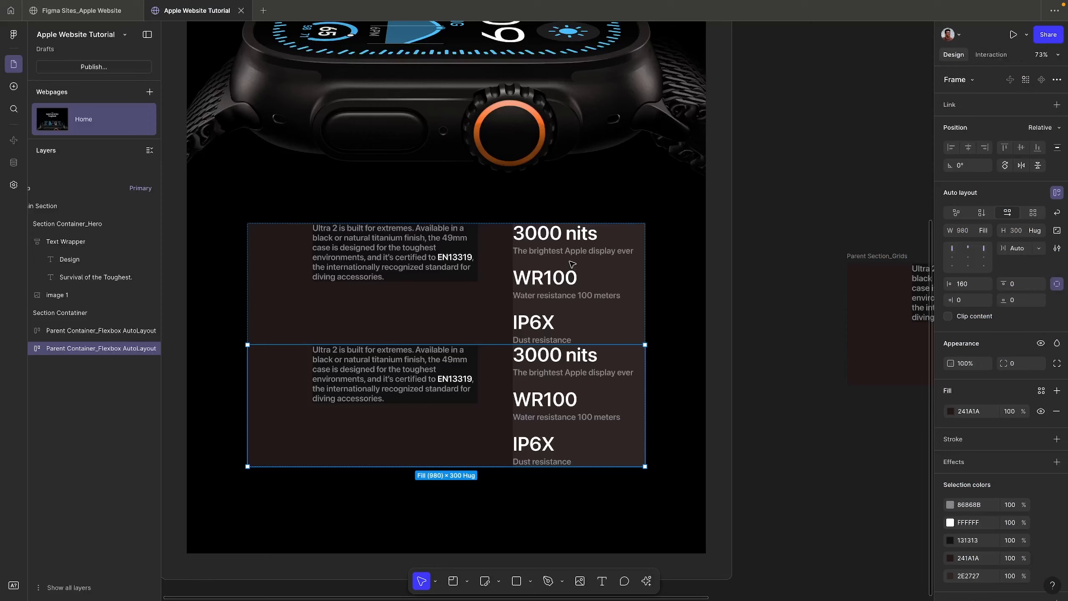
# Step: Remove the background fills from the upper Flexbox AutoLayout container, its Left Text Wrapper and its Right Content Wrapper
pyautogui.click(431, 295)
pyautogui.click(1057, 350)
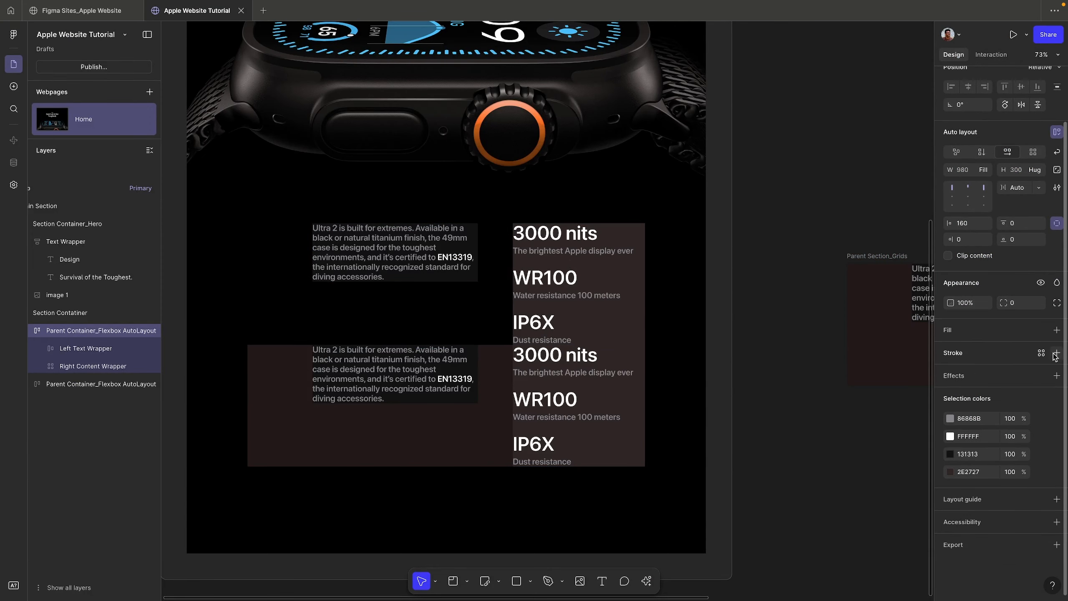
pyautogui.doubleClick(412, 249)
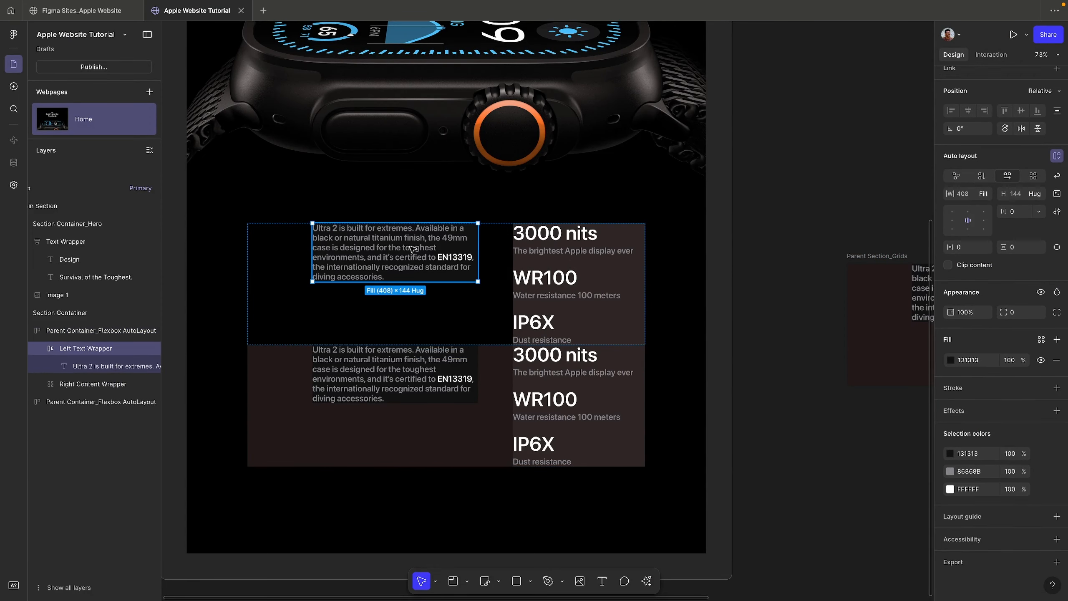
pyautogui.click(442, 303)
pyautogui.doubleClick(424, 239)
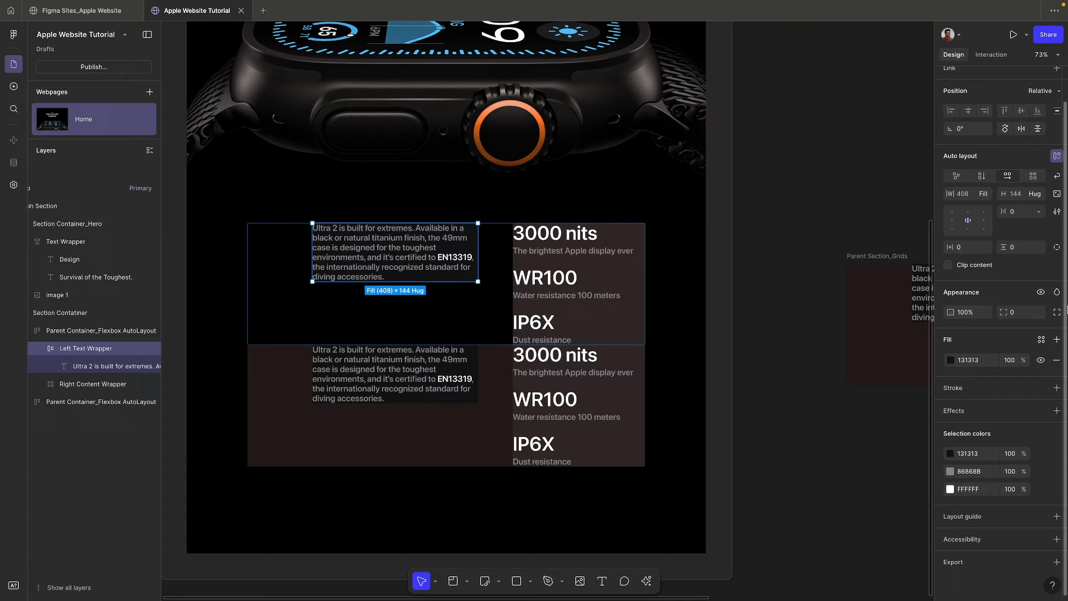
pyautogui.click(1057, 360)
pyautogui.press('Tab')
pyautogui.click(1055, 361)
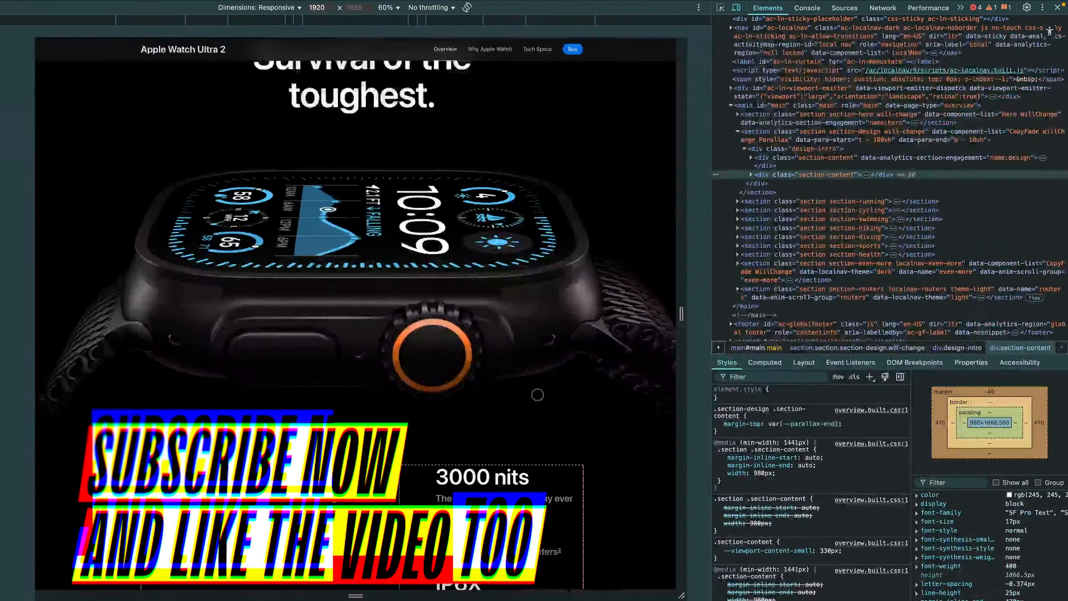
# Step: Switch to the Apple Watch Ultra 2 page and inspect the section-content and build-quality containers' structure and padding
pyautogui.scroll(-3, 537, 394)
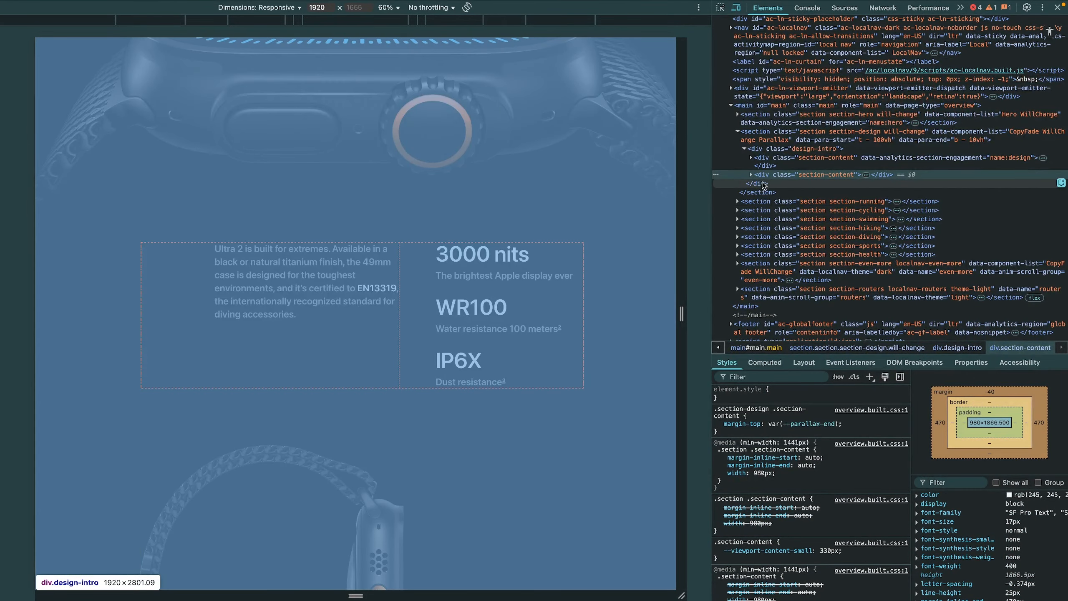
pyautogui.click(750, 175)
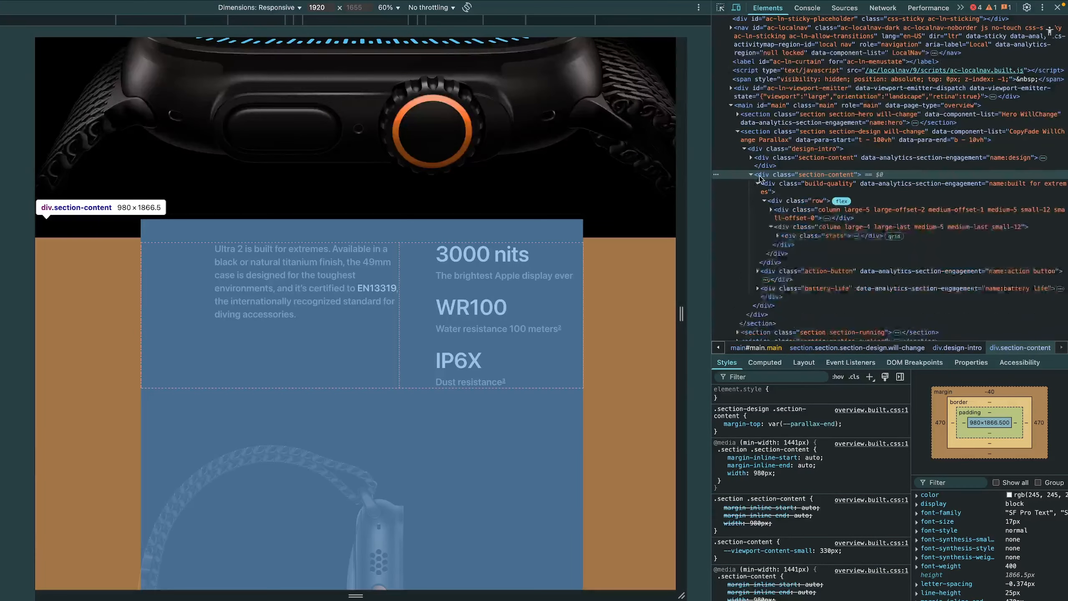
pyautogui.click(786, 201)
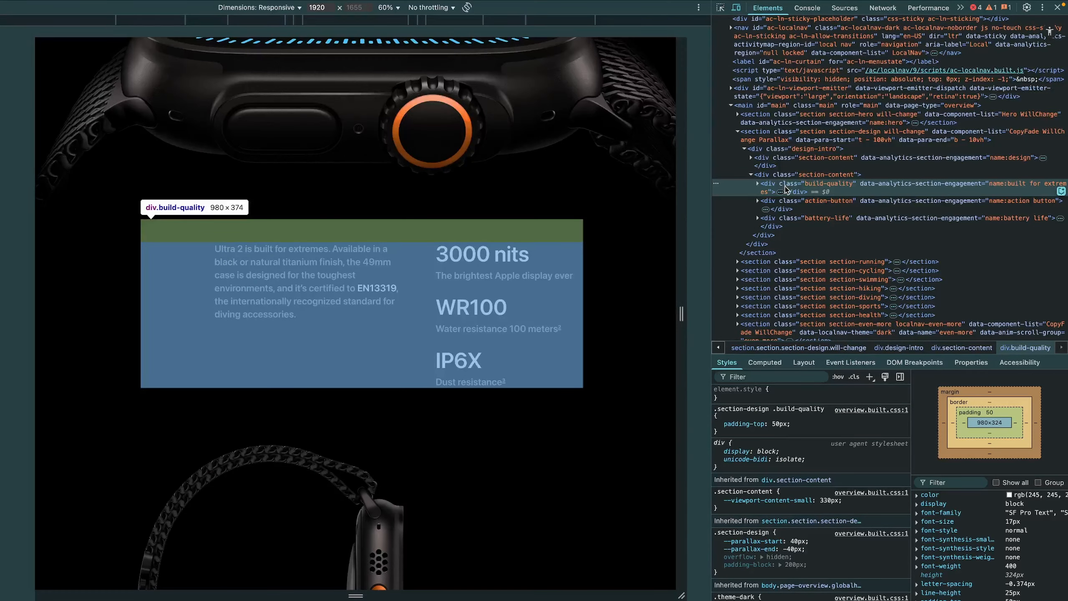
pyautogui.click(757, 184)
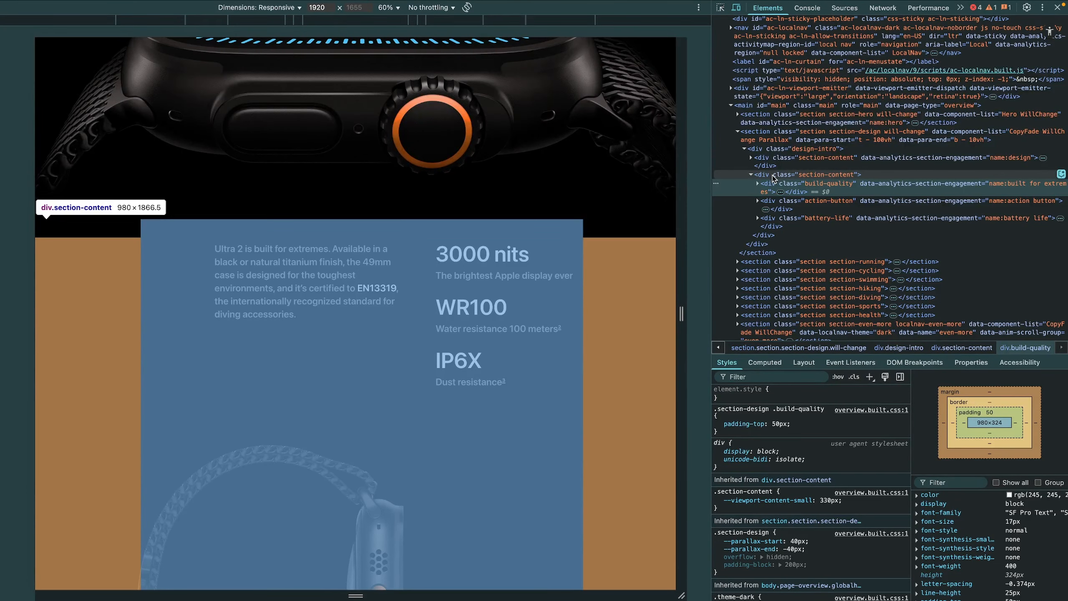
pyautogui.click(773, 177)
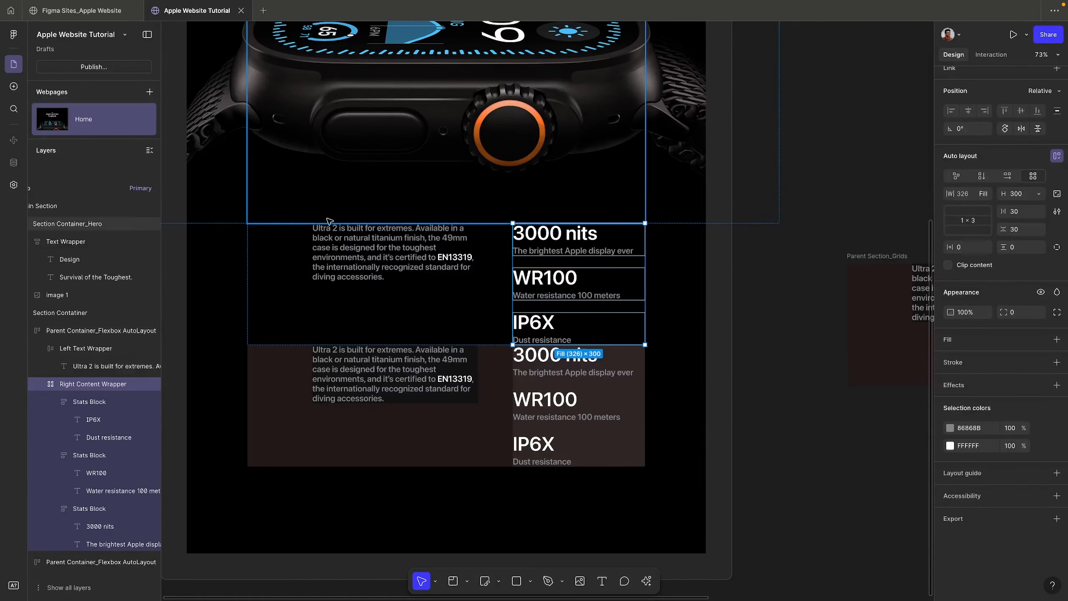
pyautogui.scroll(3, 216, 371)
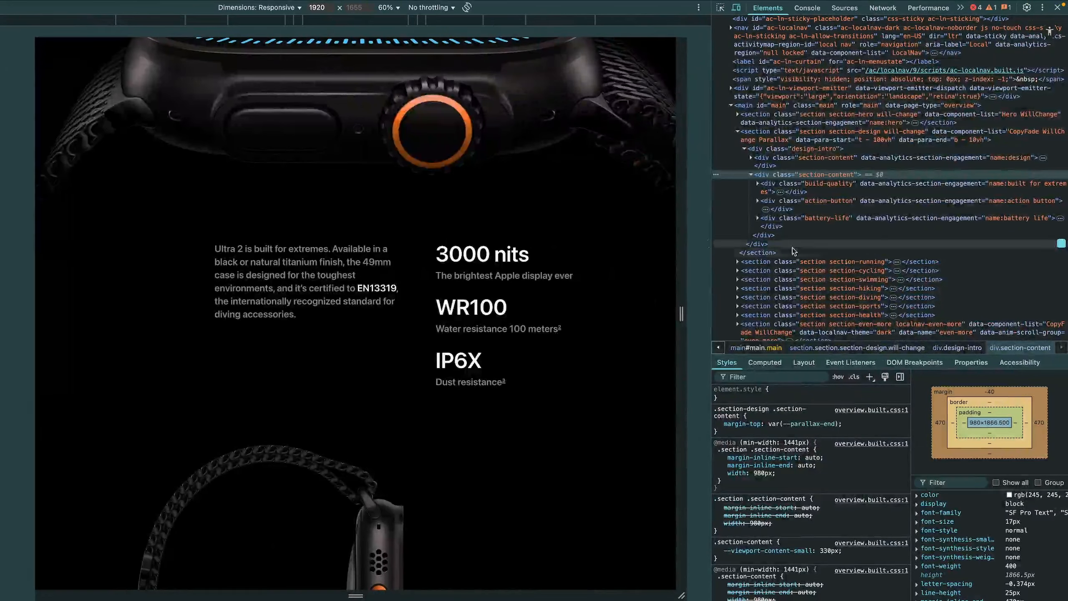
# Step: Inspect the action-button container on the Apple page, including its padding, flex row and two columns
pyautogui.click(814, 204)
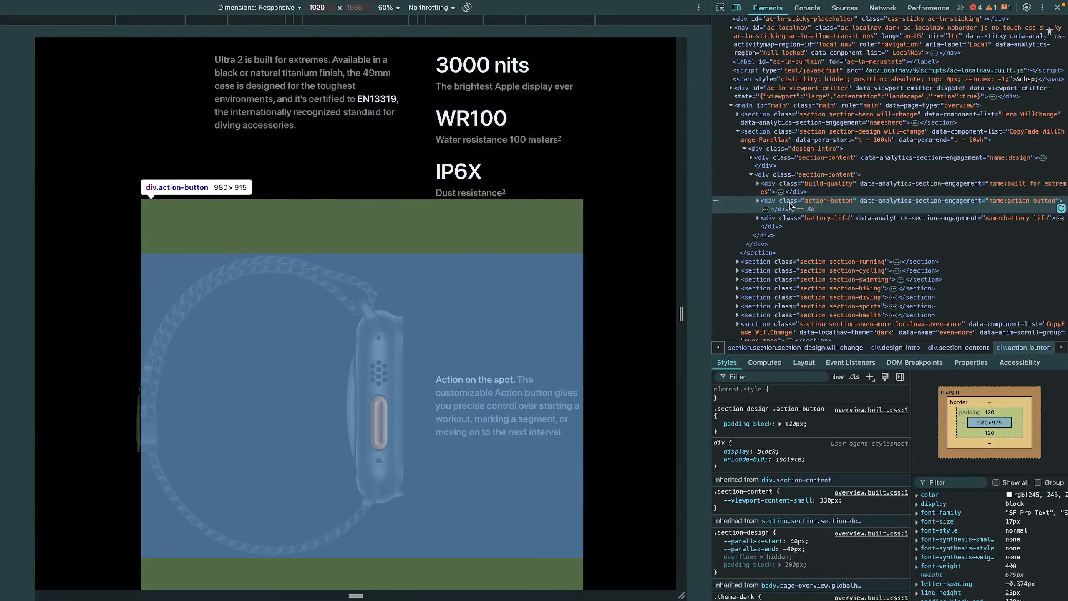
pyautogui.scroll(-2, 489, 309)
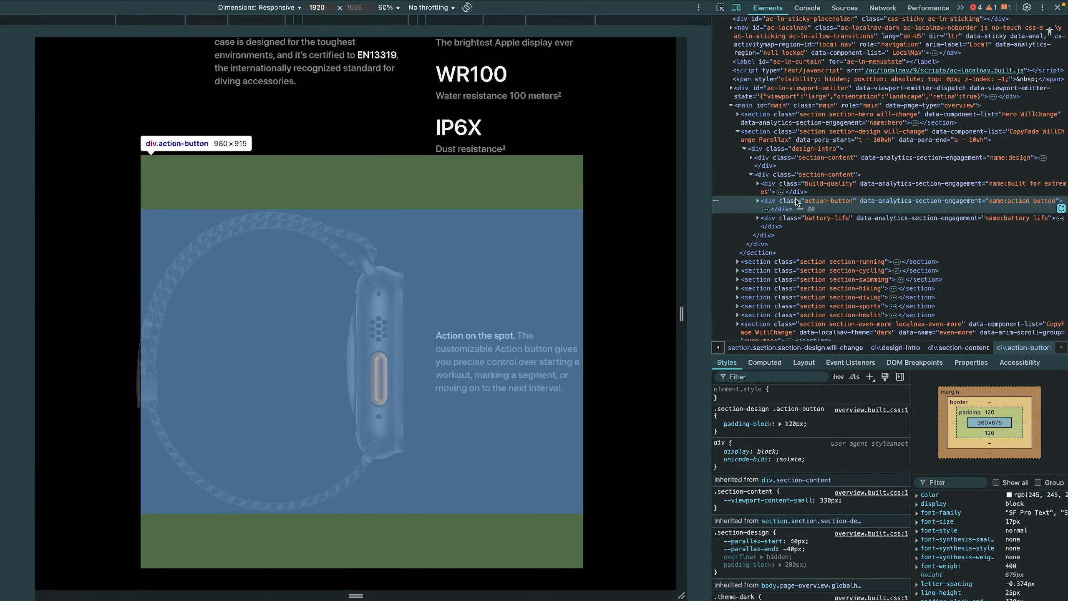
pyautogui.click(757, 201)
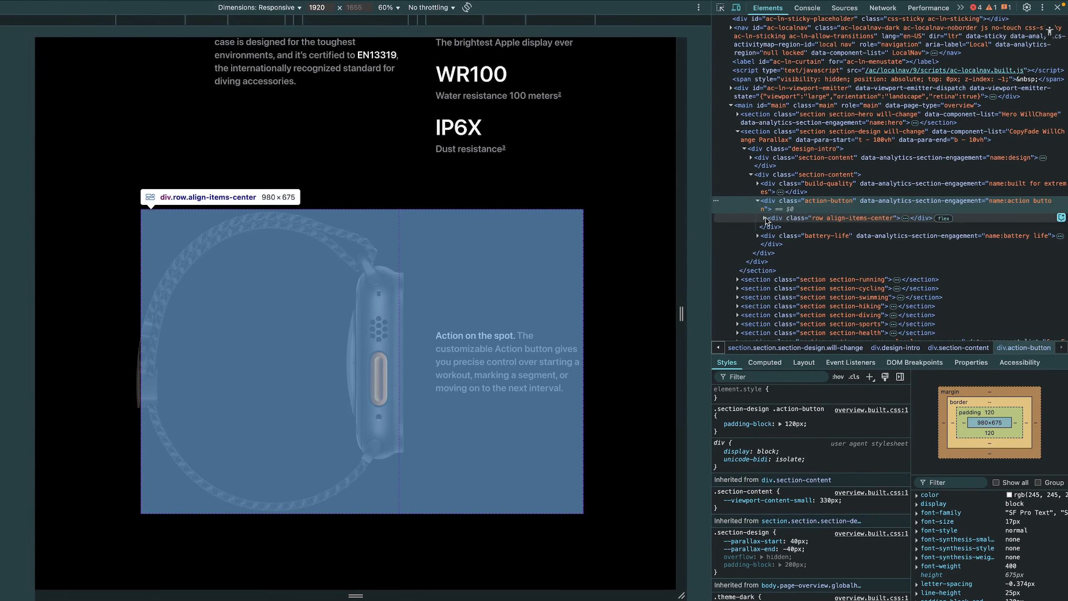
pyautogui.click(765, 219)
pyautogui.click(764, 210)
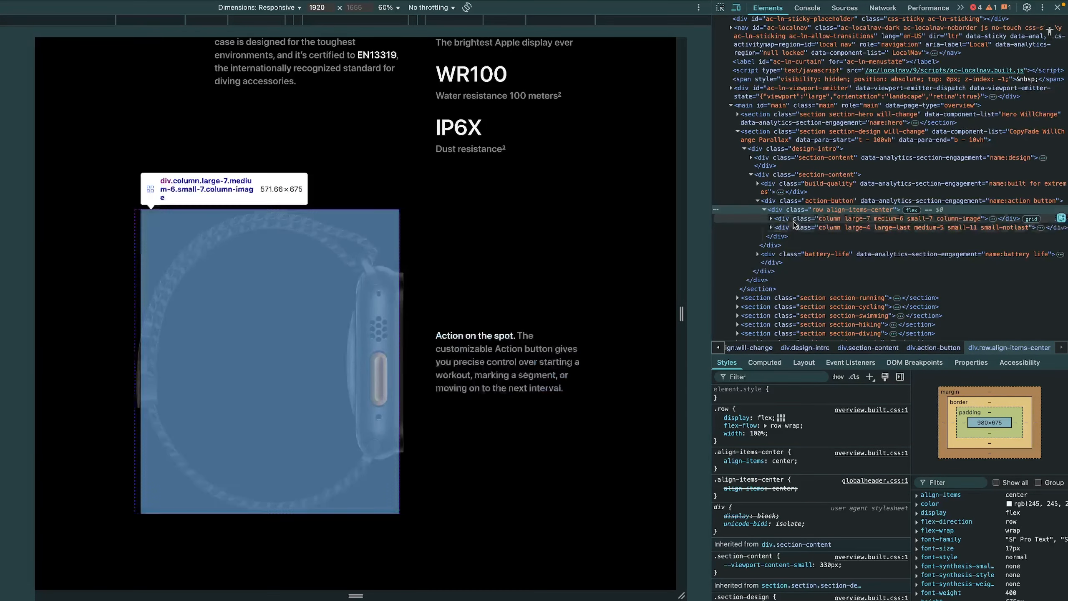
pyautogui.click(793, 218)
pyautogui.click(794, 227)
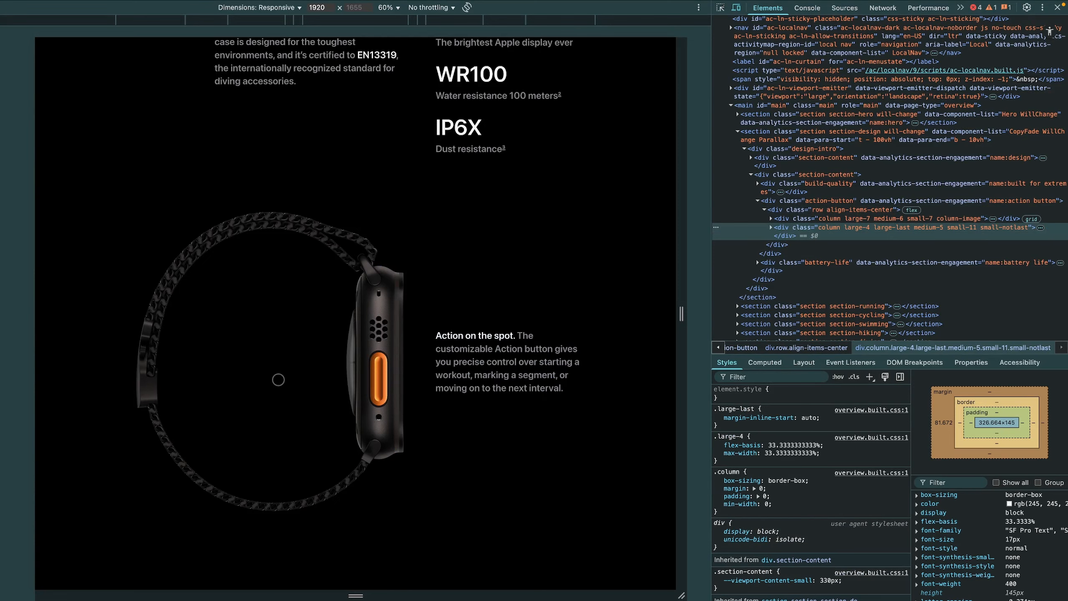
pyautogui.scroll(-3, 274, 443)
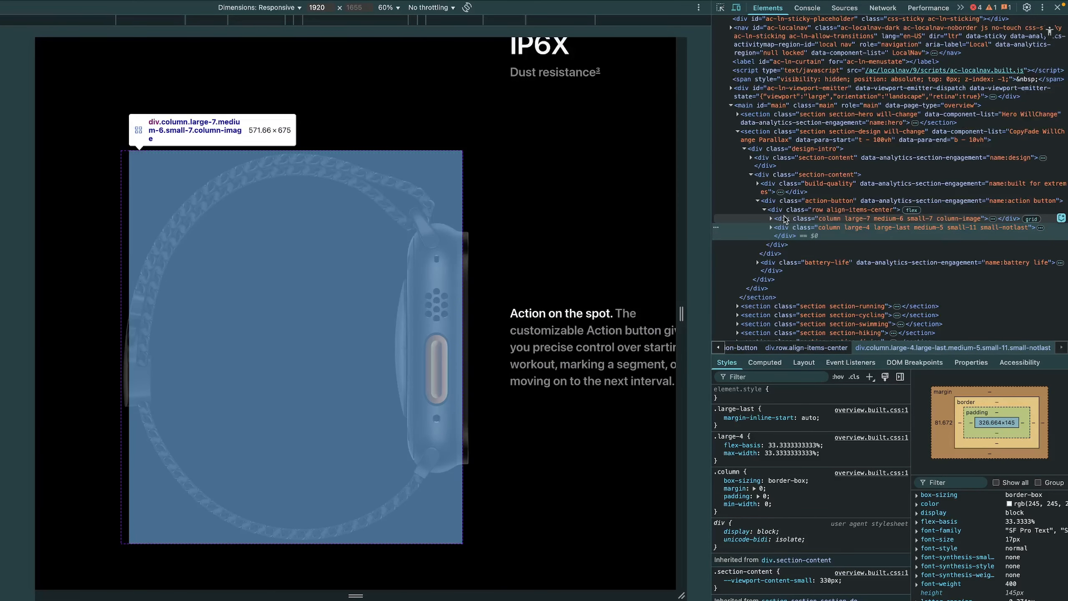
# Step: Examine the size and contents of the action-button section's image column and compare them with its parent row
pyautogui.click(785, 218)
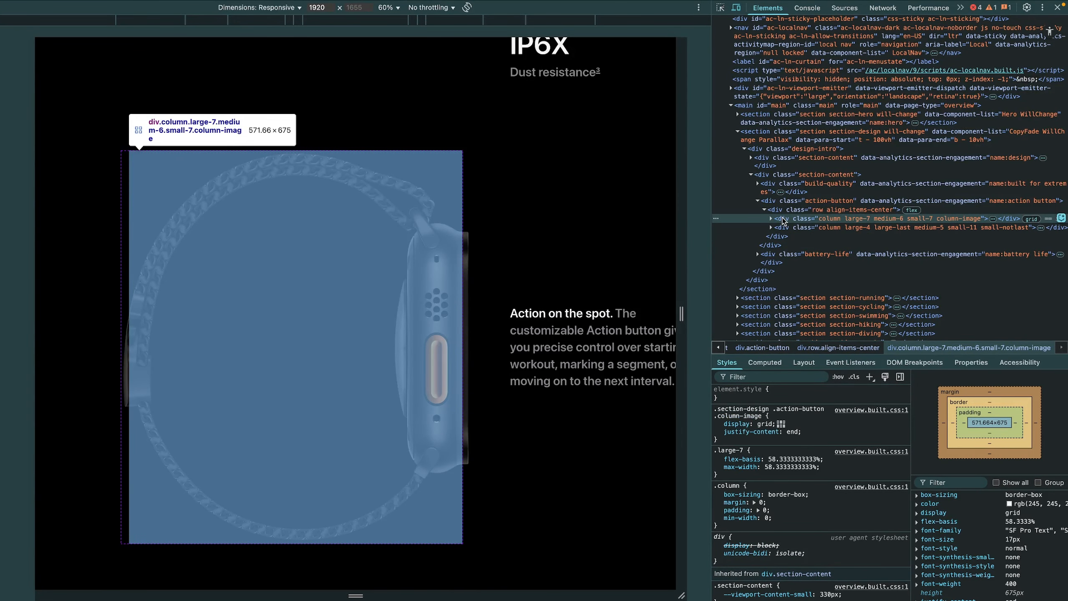
pyautogui.click(769, 218)
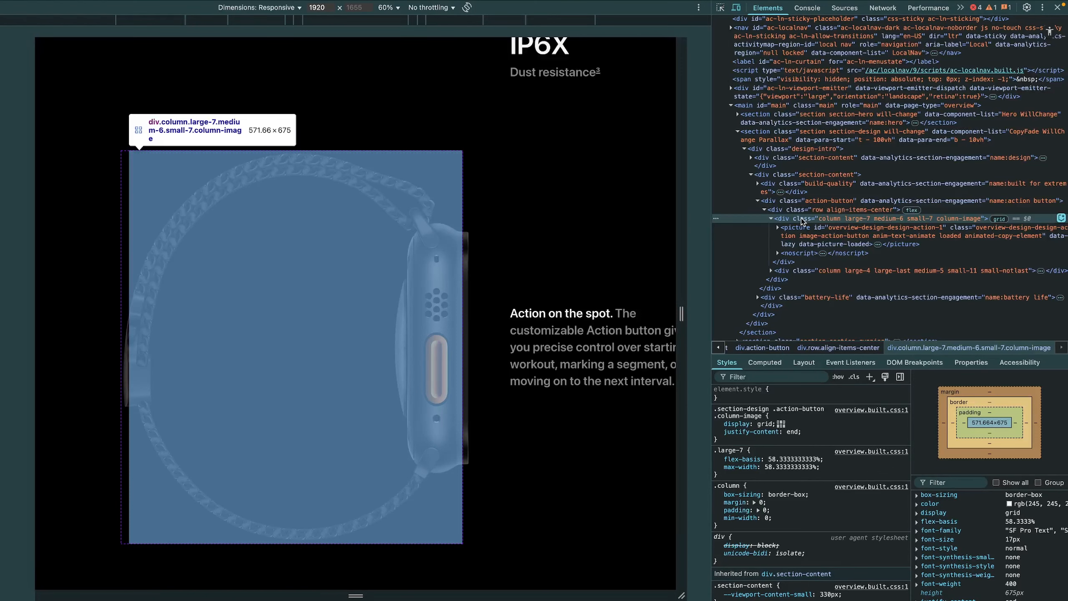
pyautogui.click(759, 201)
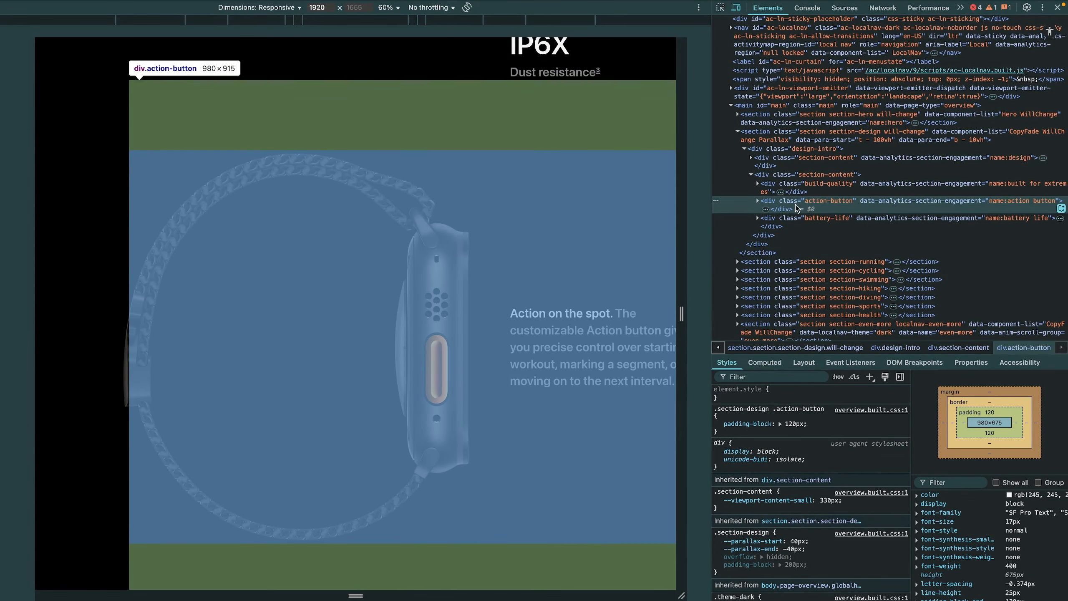
pyautogui.click(759, 201)
pyautogui.click(792, 210)
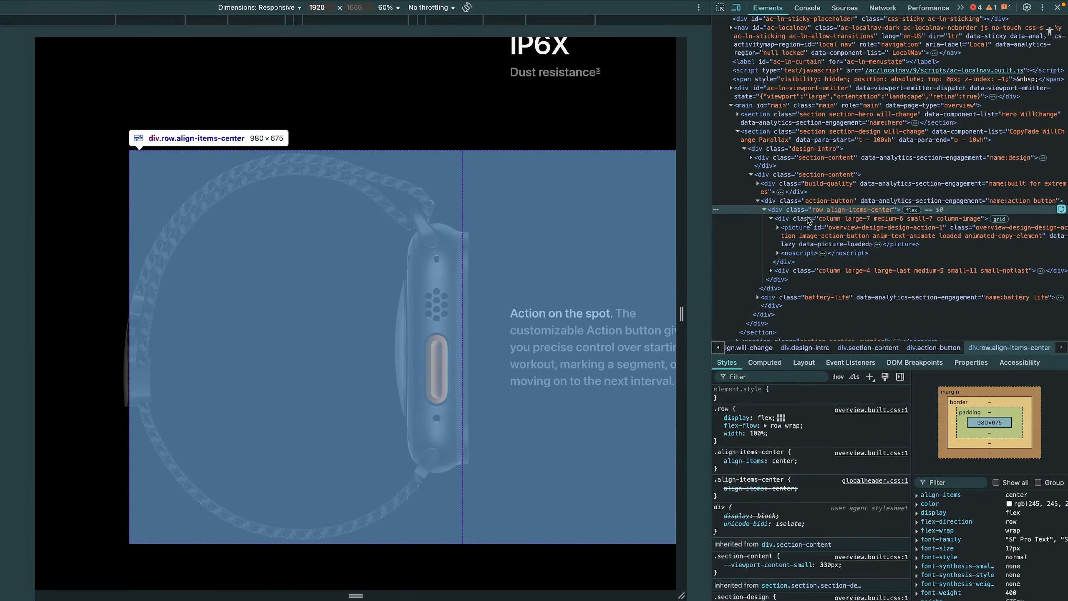
pyautogui.click(785, 202)
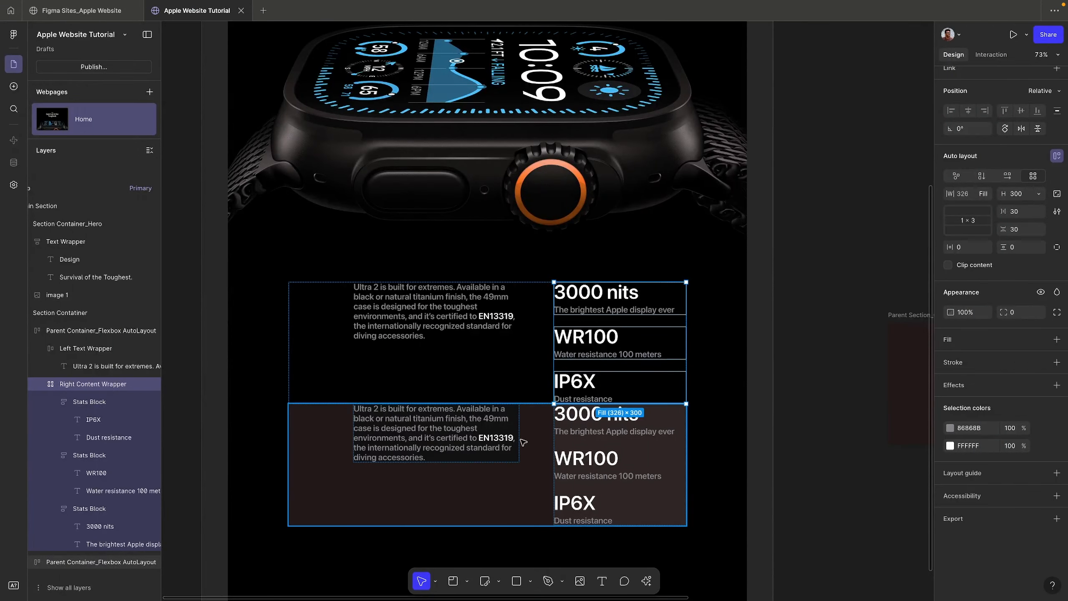
pyautogui.scroll(-3, 508, 487)
pyautogui.scroll(-2, 432, 418)
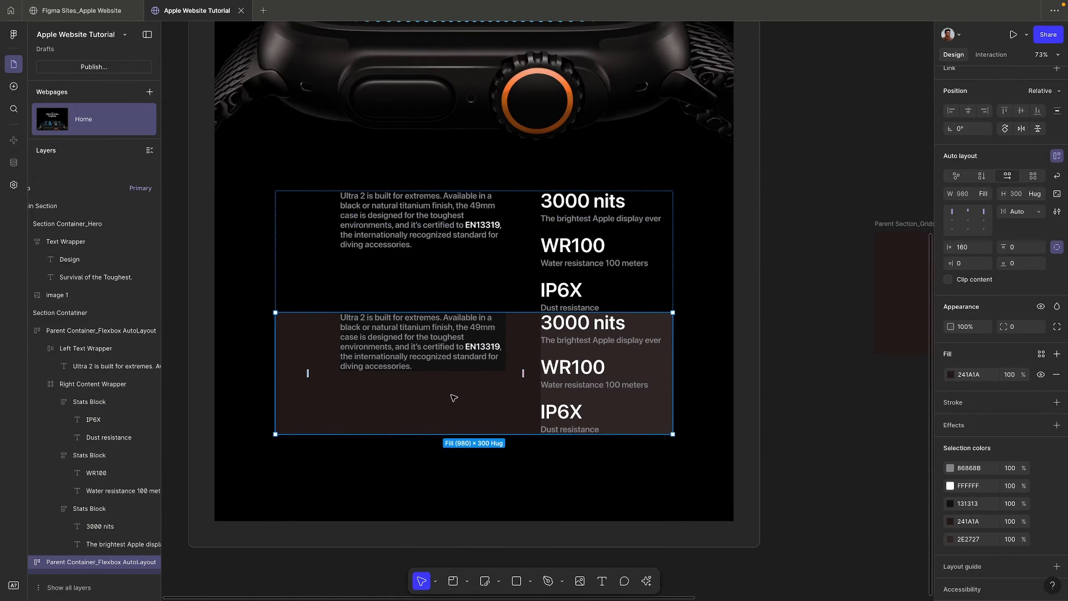
pyautogui.hscroll(5, 490, 359)
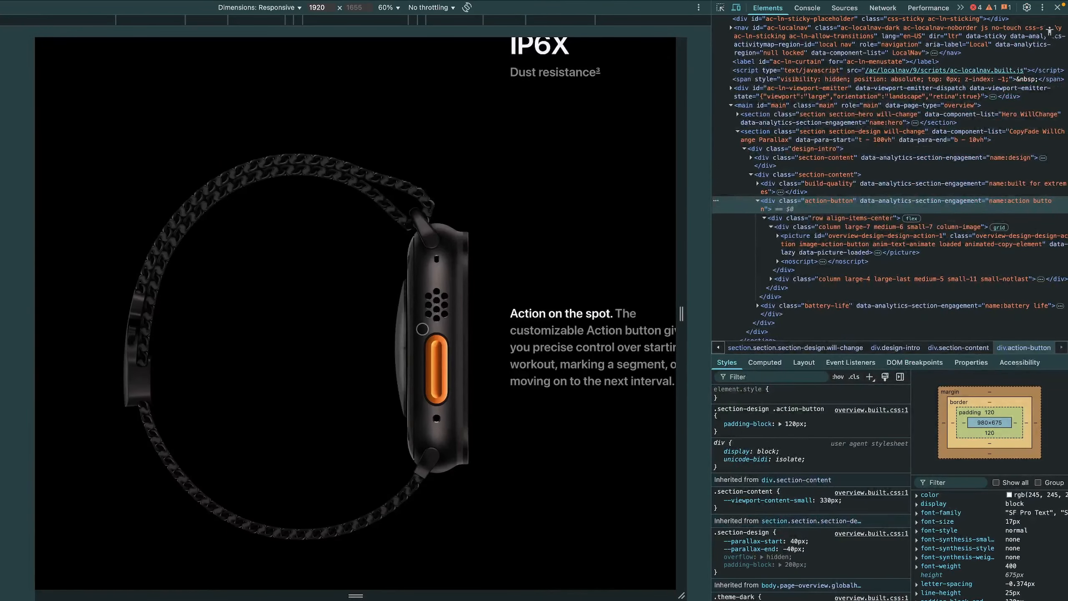
pyautogui.rightClick(355, 280)
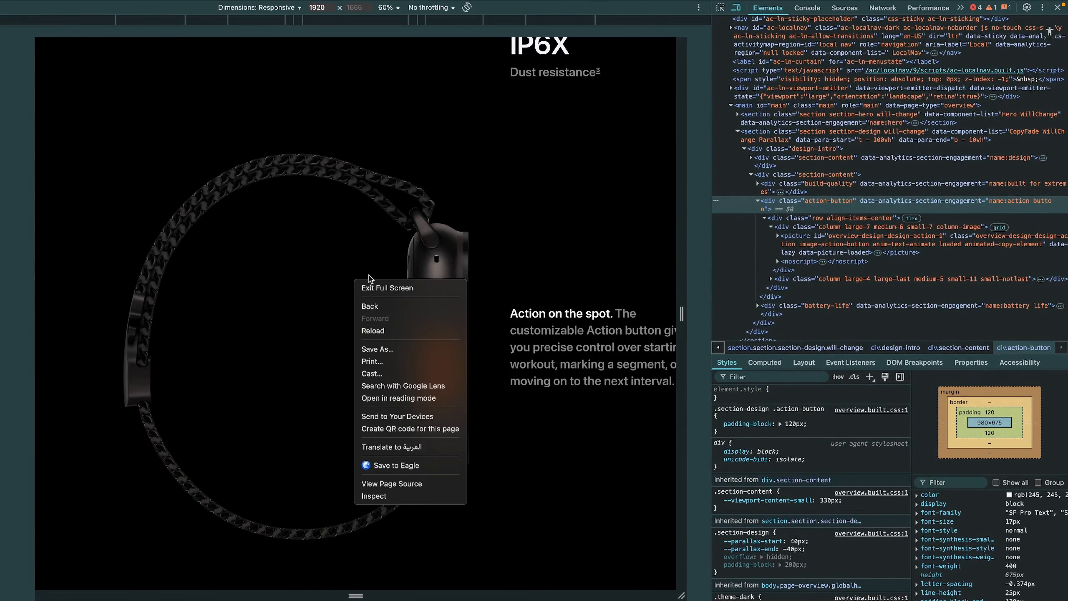
pyautogui.click(325, 315)
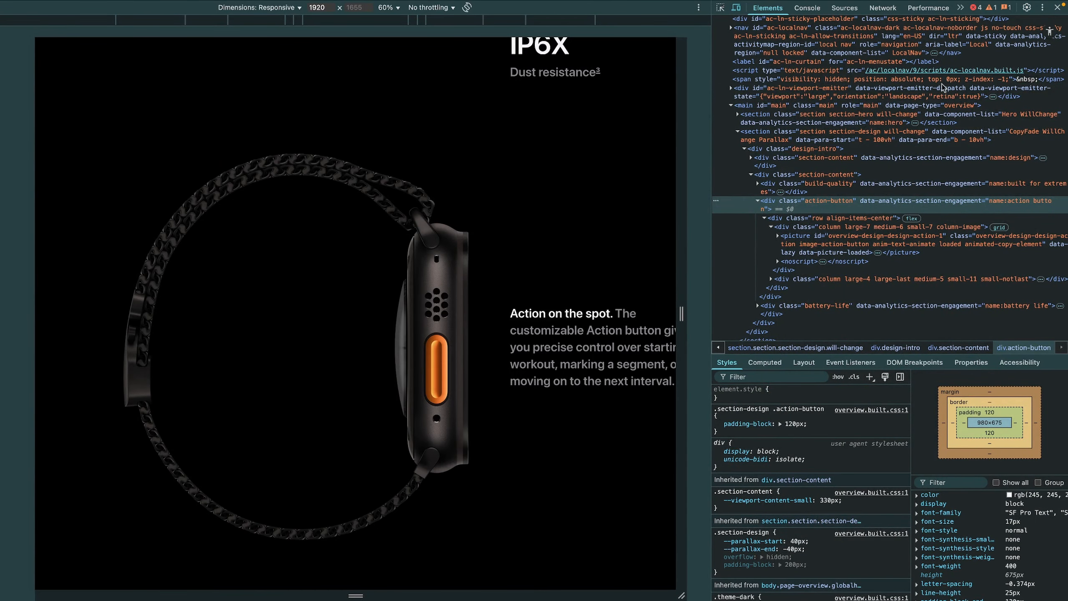
# Step: Close the developer tools and copy the side-view watch image beside the "Action on the spot" text
pyautogui.click(1057, 8)
pyautogui.scroll(-10, 431, 399)
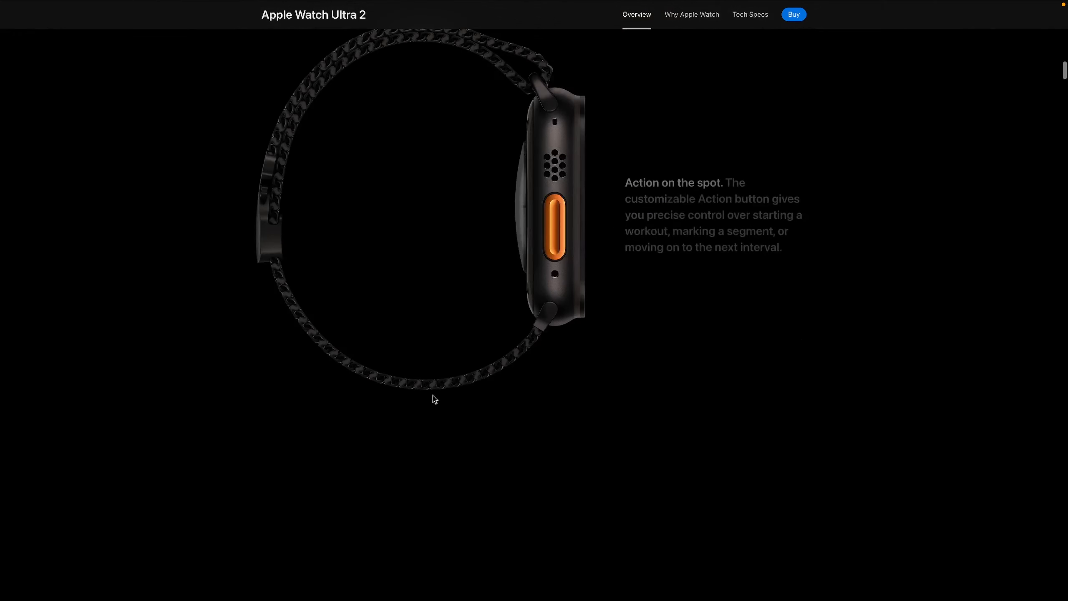
pyautogui.rightClick(449, 220)
pyautogui.click(494, 254)
# Step: Switch to Figma and paste the copied watch image onto the empty canvas outside the Home page frame
pyautogui.hotkey('ctrl', 'Left')
pyautogui.hscroll(5, 713, 277)
pyautogui.scroll(-5, 713, 277)
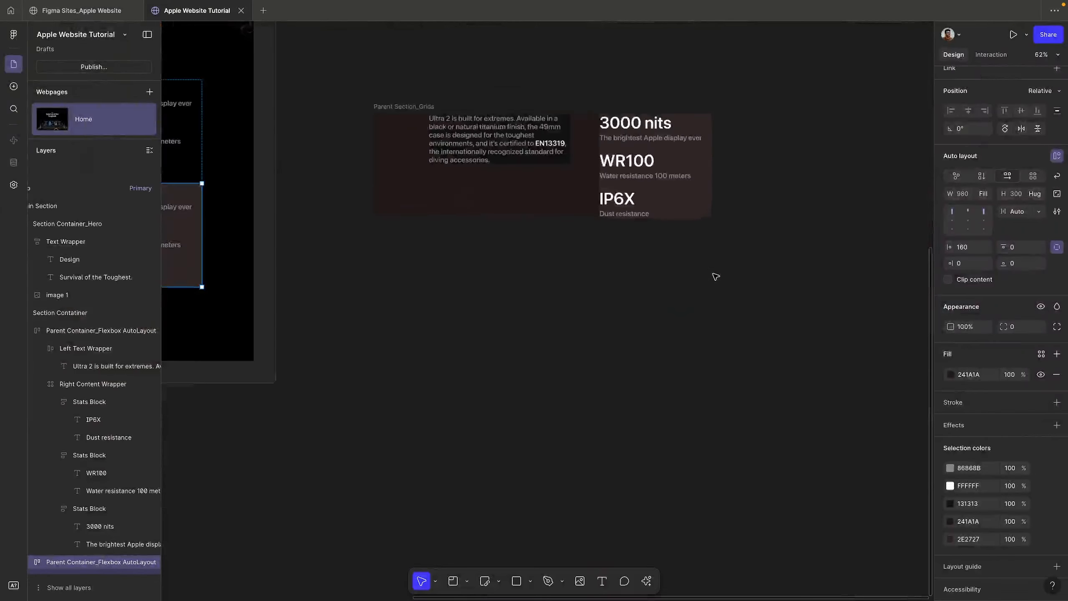
pyautogui.click(627, 350)
pyautogui.scroll(-3, 627, 350)
pyautogui.hscroll(3, 627, 350)
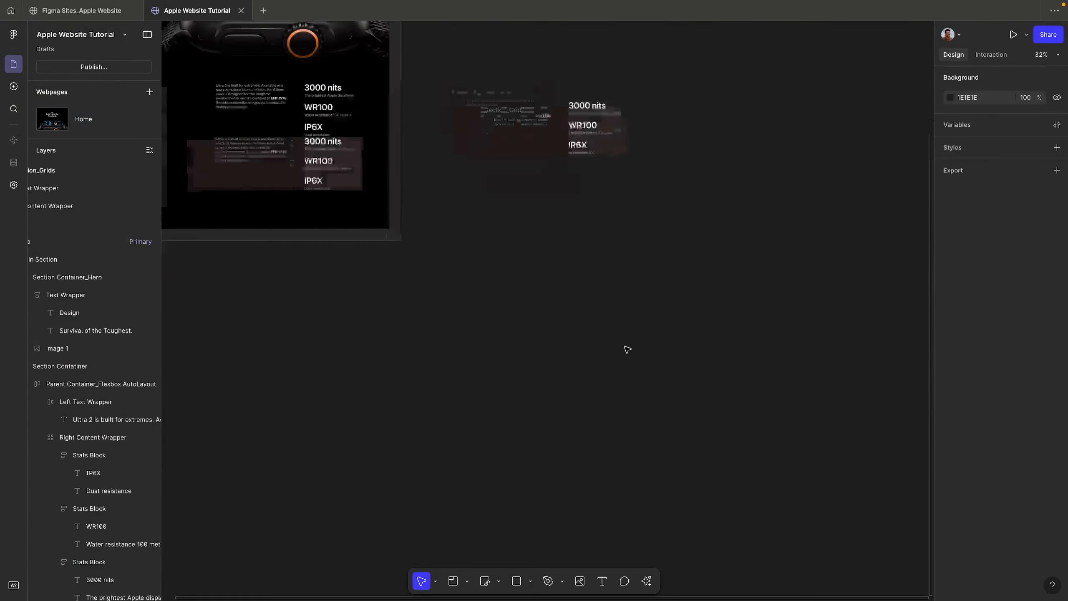
pyautogui.hotkey('ctrl', 'v')
# Step: Switch to the Apple Watch Ultra 2 page and copy the "Action on the spot." paragraph beside the side-view watch
pyautogui.hotkey('ctrl', 'Right')
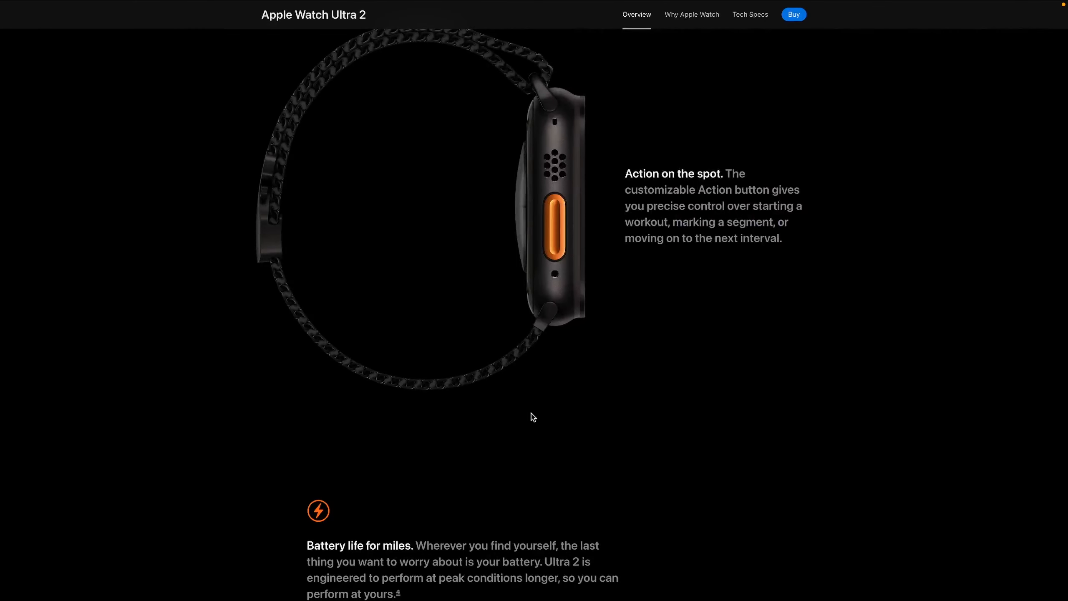
pyautogui.scroll(3, 529, 417)
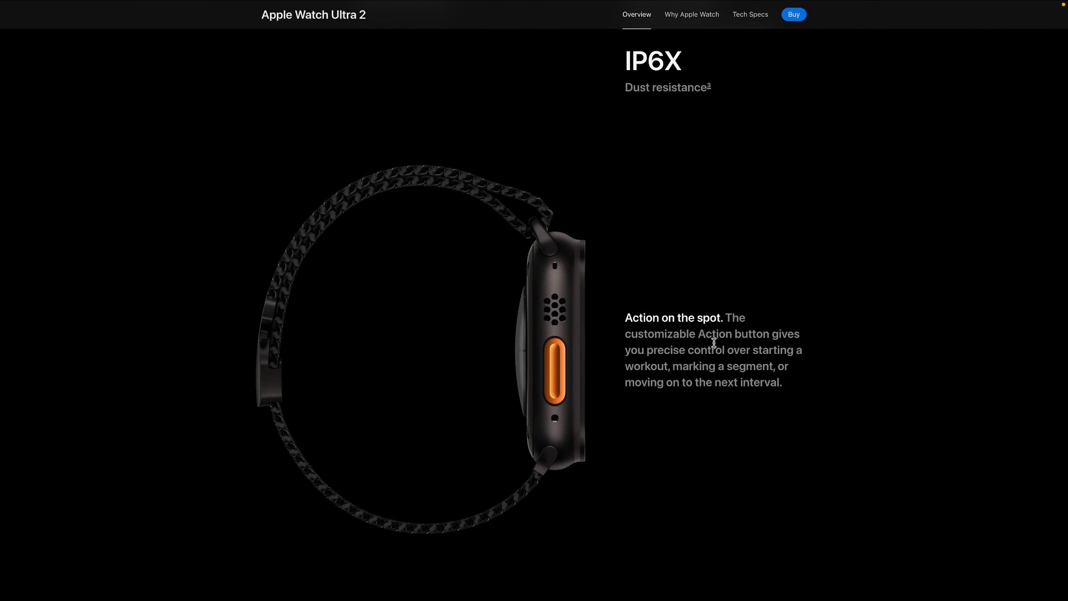
pyautogui.rightClick(833, 172)
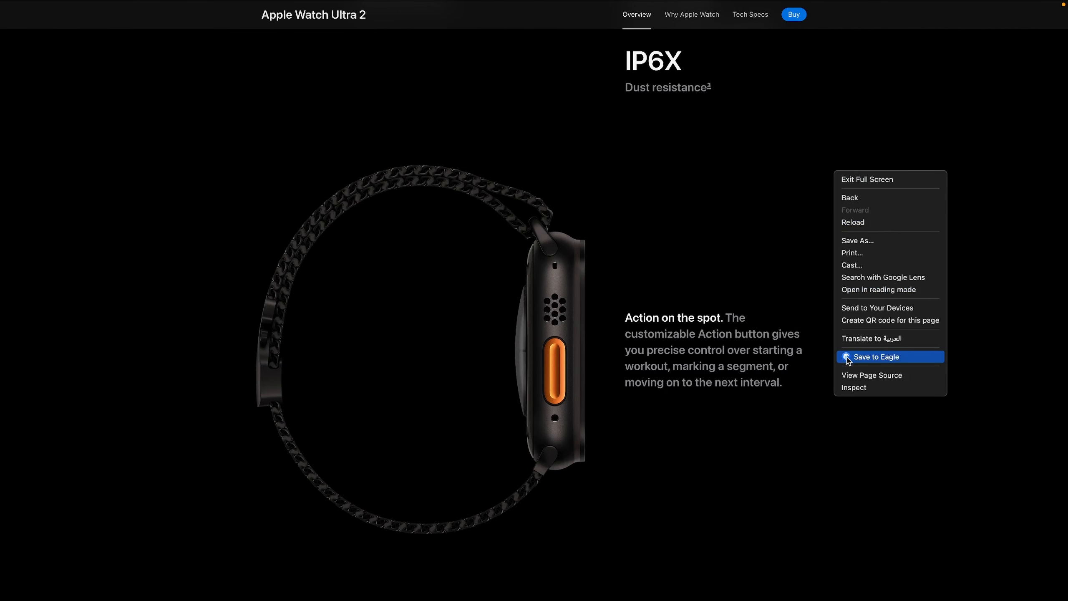
pyautogui.click(807, 335)
pyautogui.moveTo(787, 389); pyautogui.dragTo(594, 310)
# Step: In Figma, duplicate the "Ultra 2 is built for extremes" text beside the watch image and replace its content with the copied paragraph
pyautogui.hotkey('ctrl', 'Left')
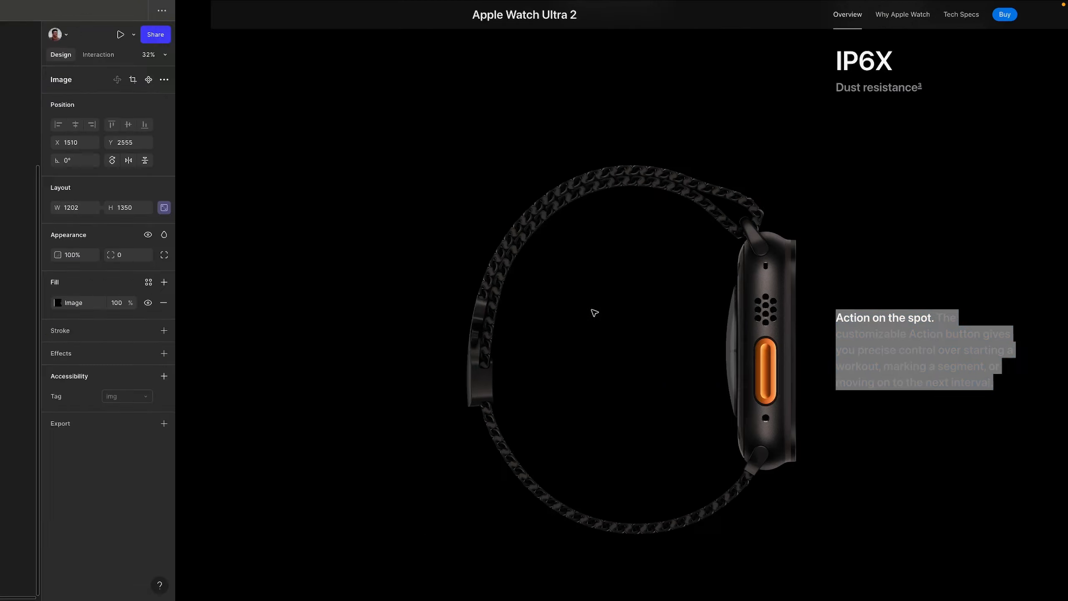
pyautogui.keyDown('super'); pyautogui.click(228, 121); pyautogui.keyUp('super')
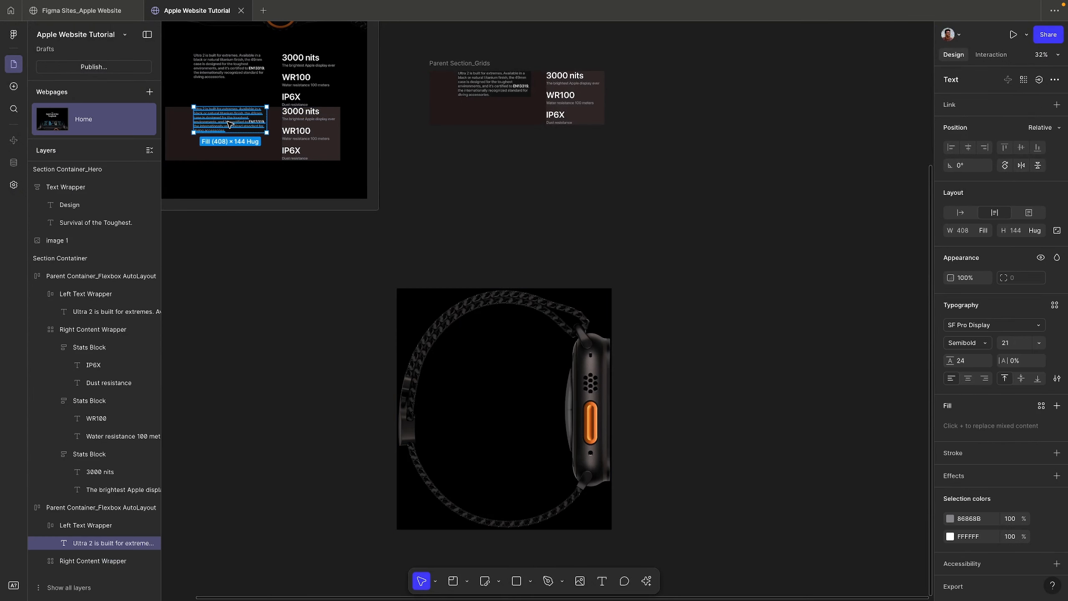
pyautogui.moveTo(228, 120); pyautogui.dragTo(721, 391)
pyautogui.doubleClick(715, 395)
pyautogui.press('super+v')
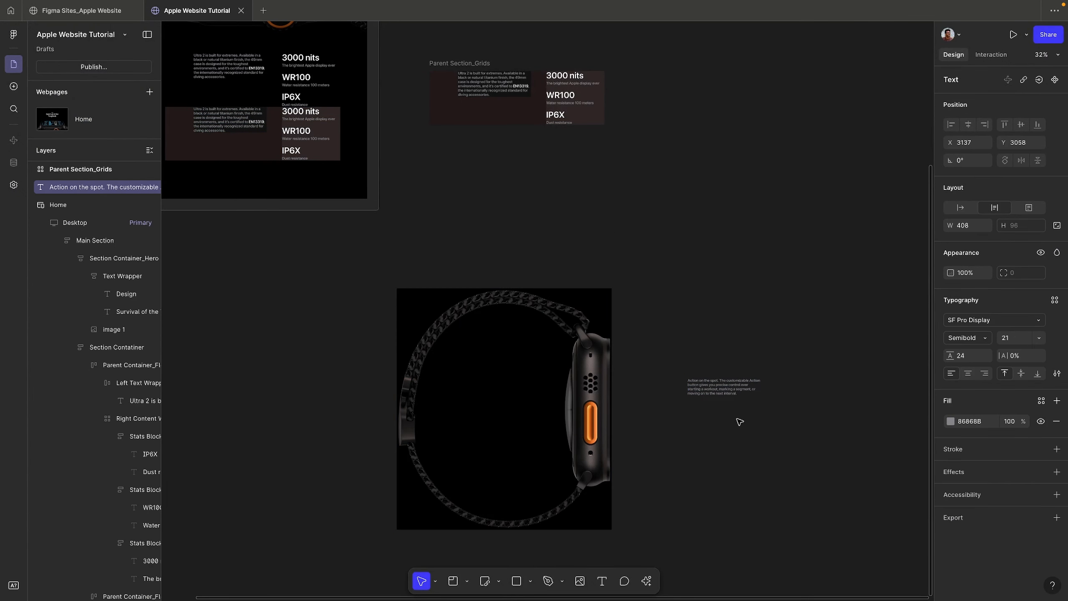
# Step: Color the phrase "Action on the spot." white (FFFFFF) in the pasted paragraph and set its text box to auto width
pyautogui.scroll(3, 739, 421)
pyautogui.click(740, 421)
pyautogui.scroll(10, 714, 368)
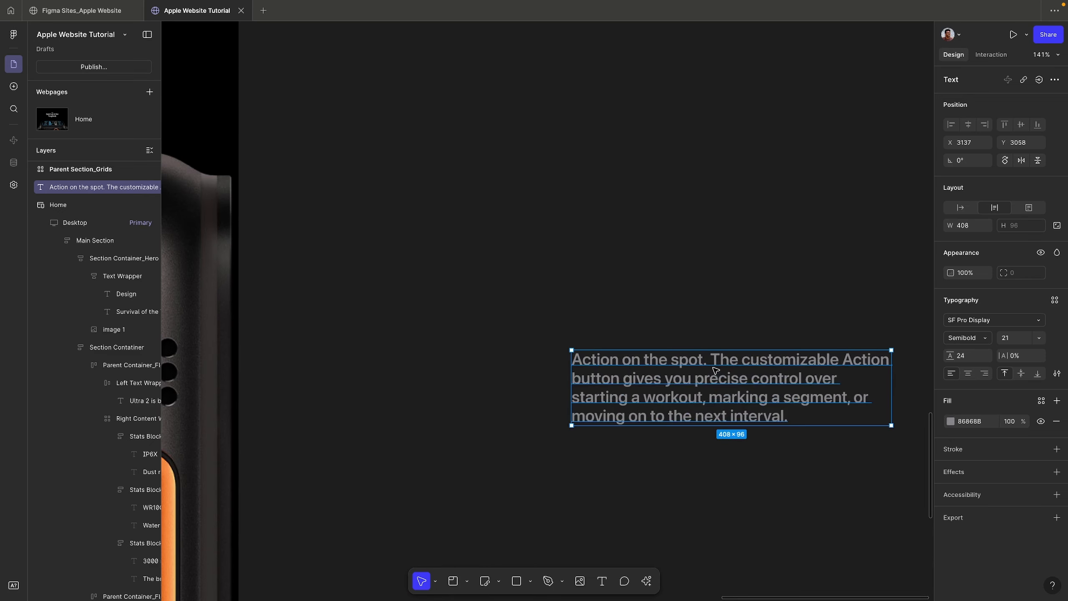
pyautogui.doubleClick(713, 367)
pyautogui.moveTo(711, 366); pyautogui.dragTo(466, 364)
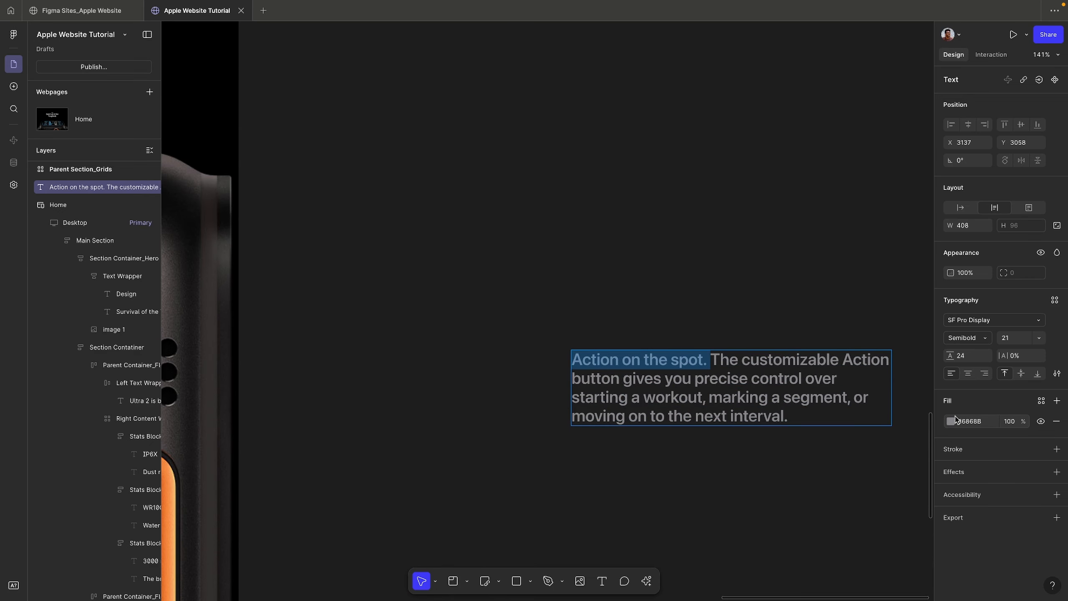
pyautogui.click(951, 422)
pyautogui.moveTo(871, 414); pyautogui.dragTo(683, 287)
pyautogui.press('Escape')
pyautogui.press('Escape')
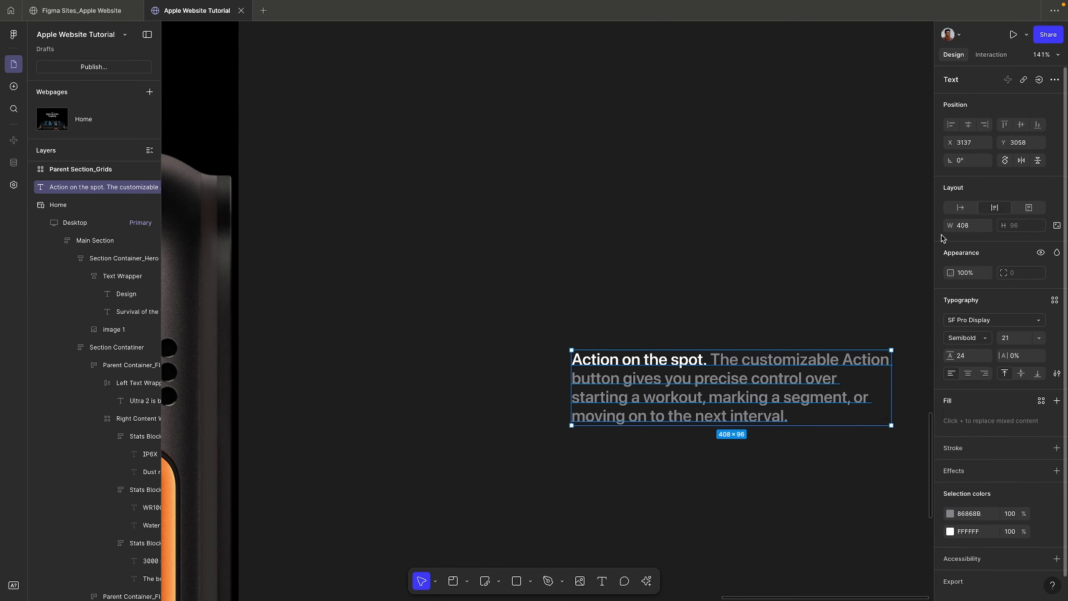
pyautogui.click(963, 207)
pyautogui.scroll(-10, 673, 328)
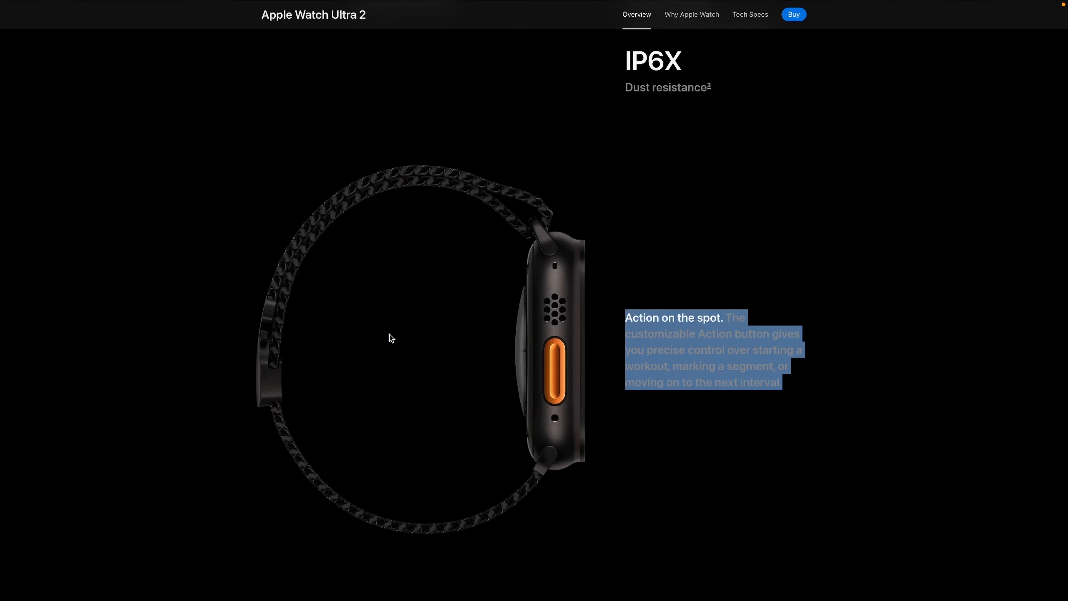
# Step: Switch to the Apple page, open the developer tools and examine the action-button container's size and padding
pyautogui.click(824, 162)
pyautogui.rightClick(823, 162)
pyautogui.click(868, 378)
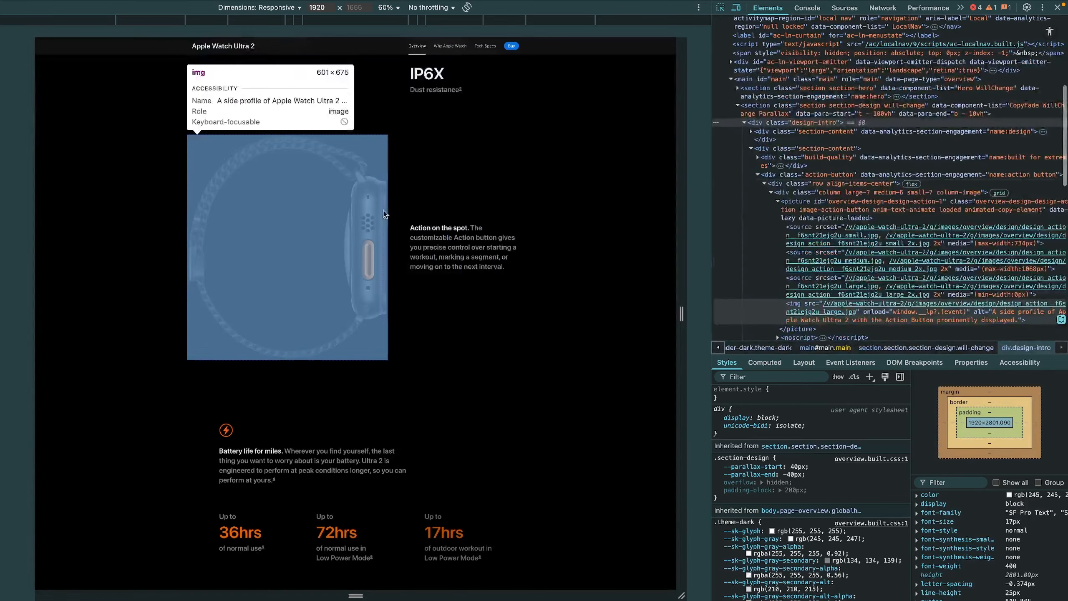
pyautogui.click(392, 209)
pyautogui.scroll(3, 381, 236)
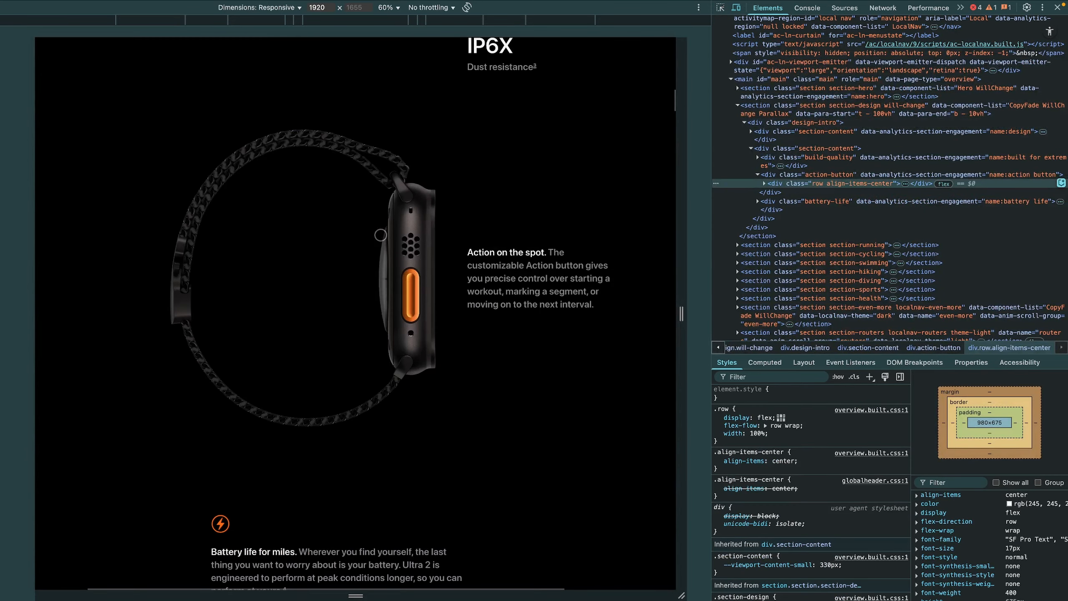
pyautogui.hscroll(2, 380, 235)
pyautogui.click(780, 175)
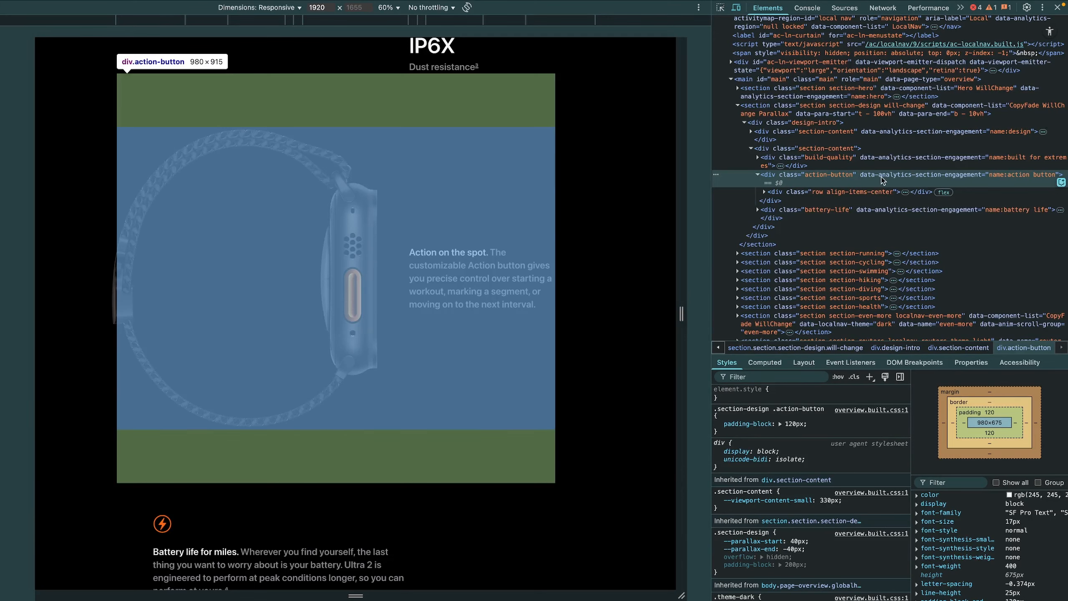
# Step: Examine the flex row, the image column and the nested picture element of the action-button section, including their sizes and layout properties
pyautogui.click(867, 193)
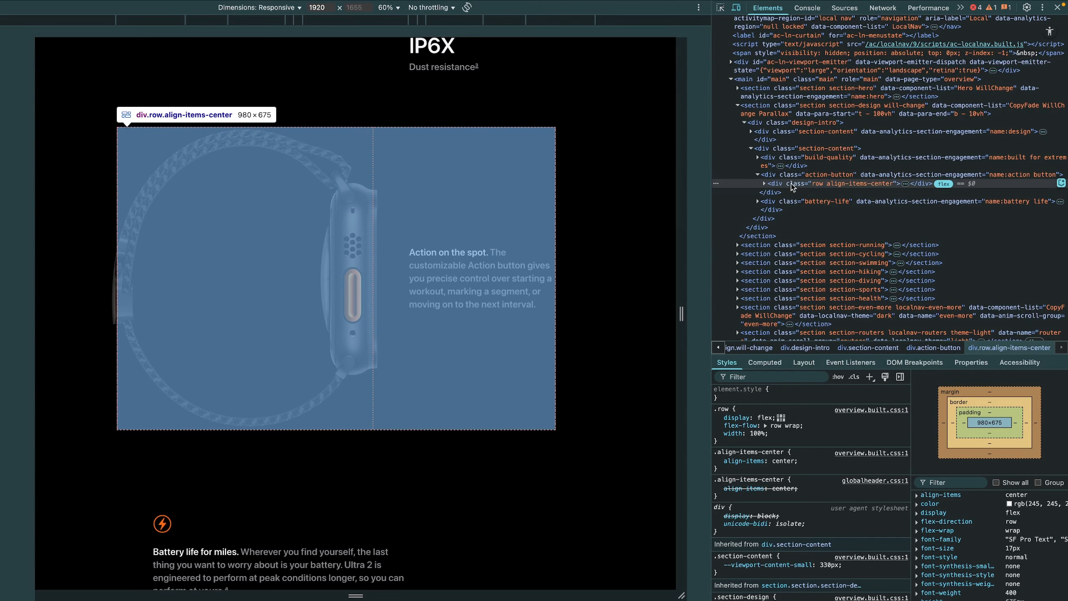
pyautogui.click(764, 184)
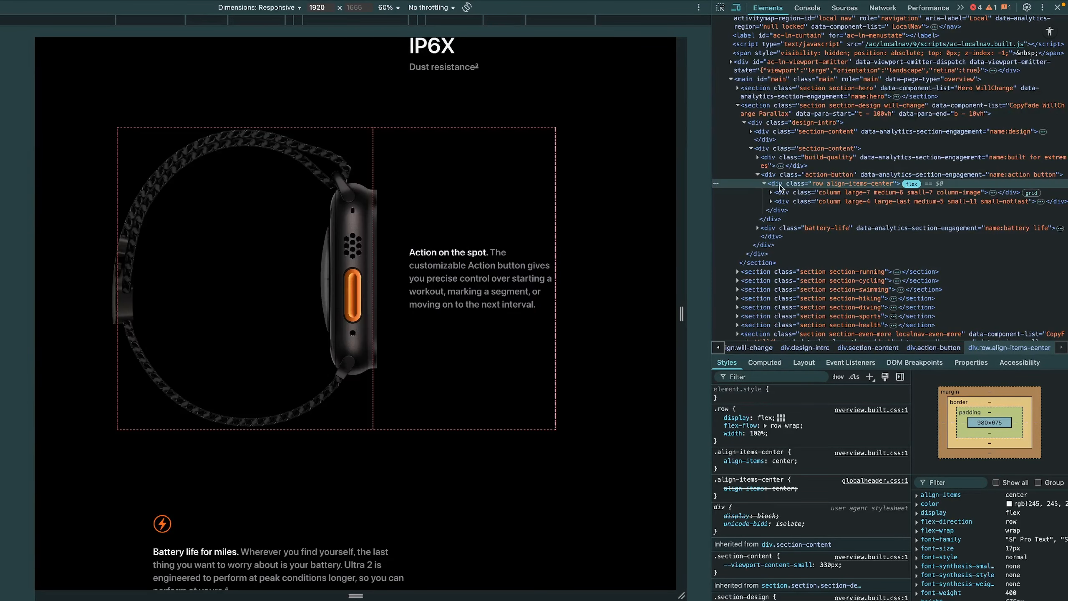
pyautogui.click(792, 193)
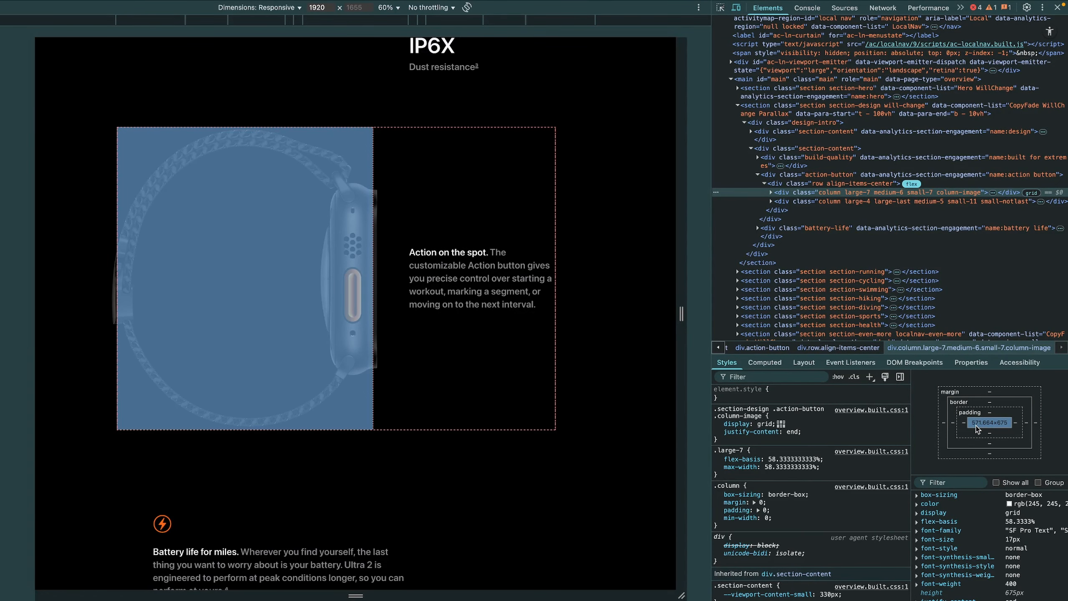
pyautogui.click(771, 193)
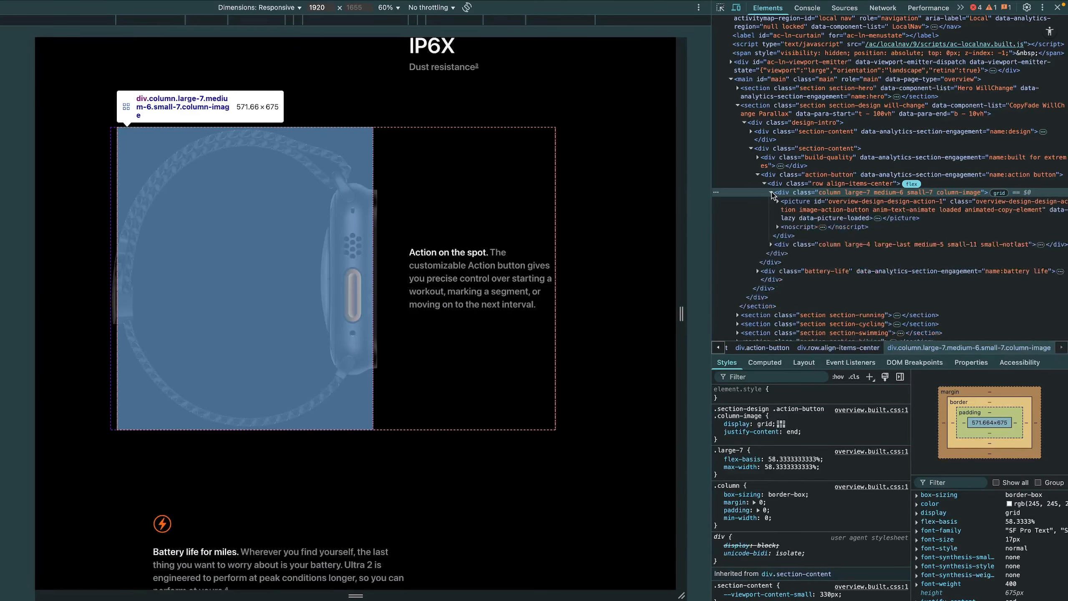
pyautogui.click(820, 201)
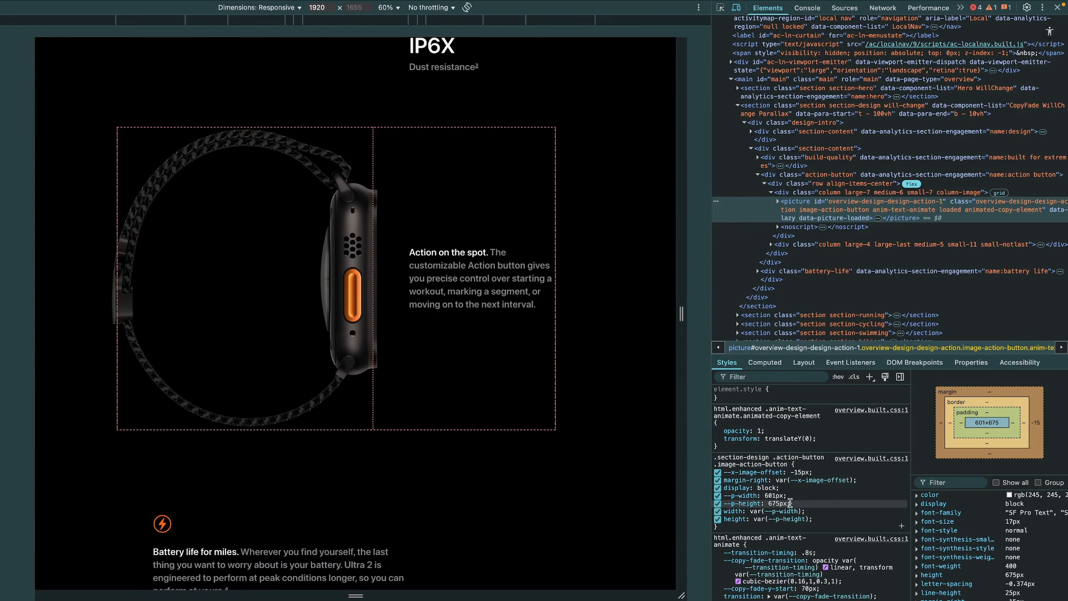
pyautogui.click(1000, 194)
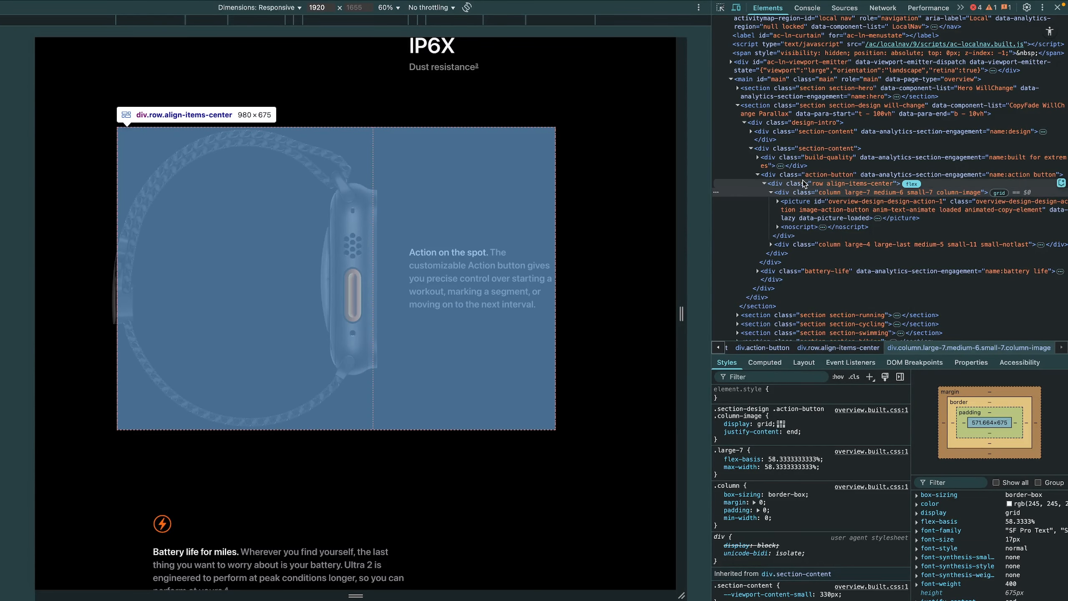
pyautogui.click(831, 184)
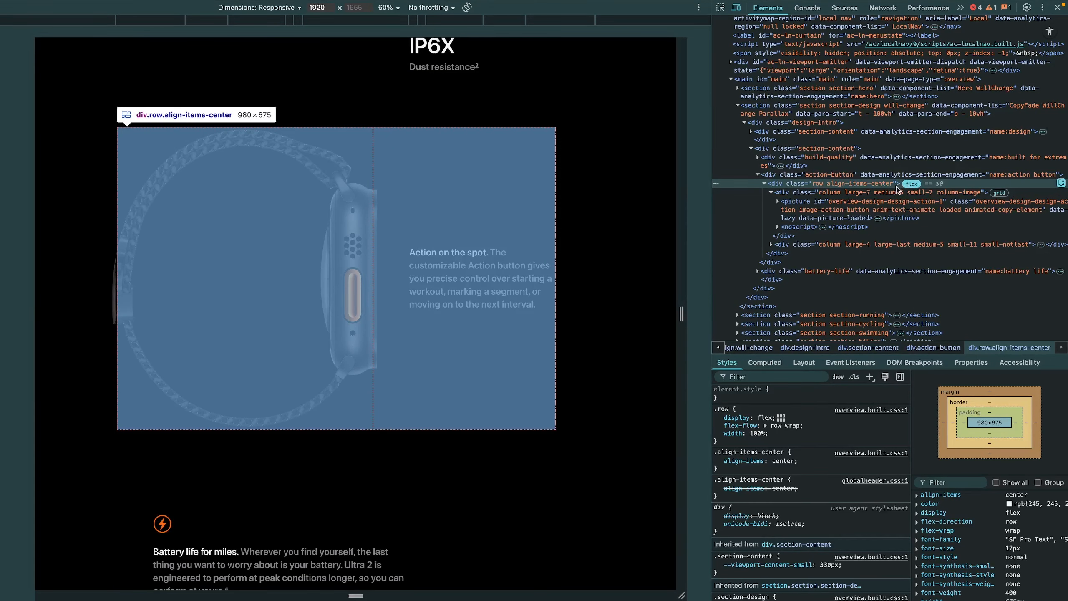
pyautogui.click(771, 193)
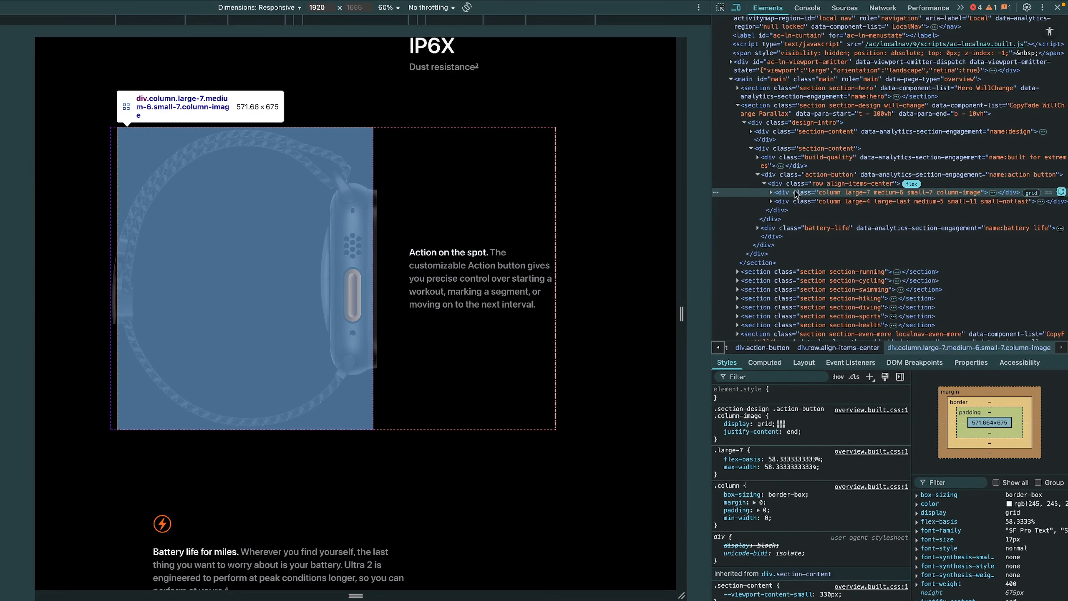
pyautogui.click(1031, 194)
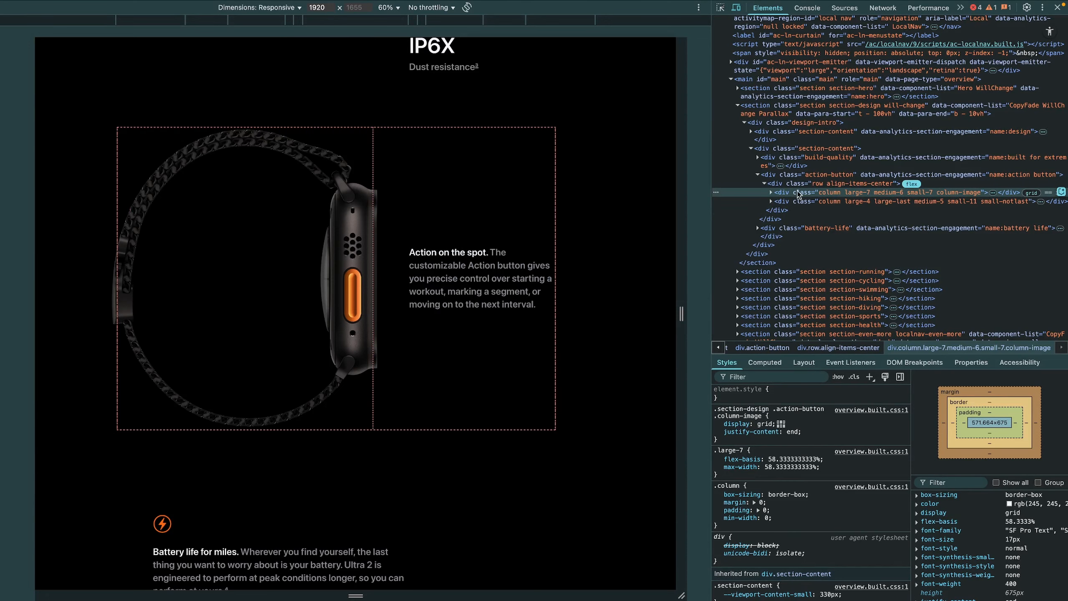
# Step: Compare the action-button section's text column with its image column, checking flex-basis, max-width and margins
pyautogui.click(792, 202)
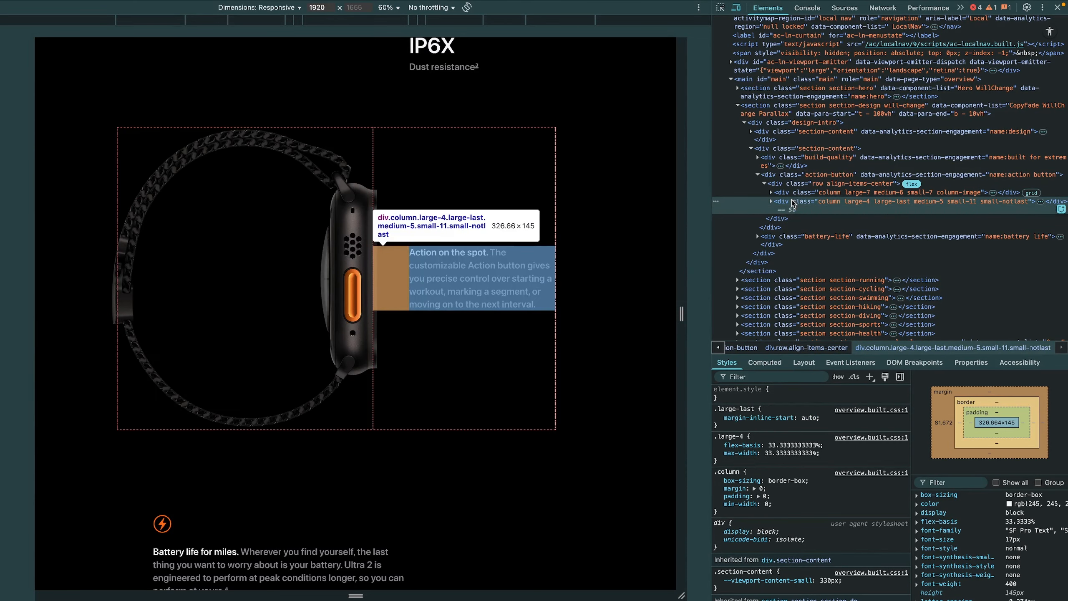
pyautogui.click(1035, 193)
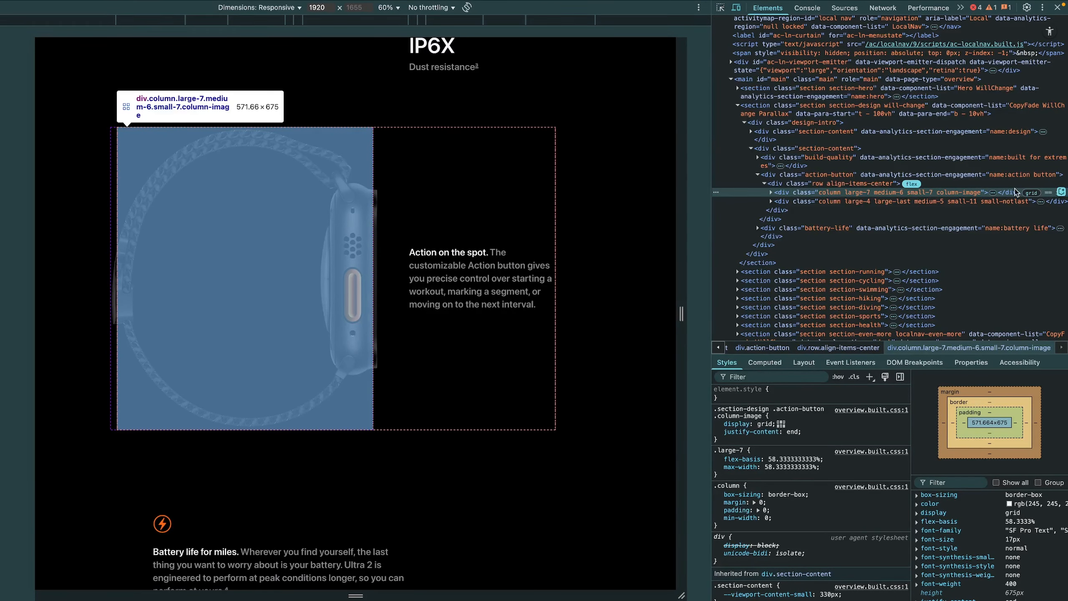
pyautogui.press('Right')
pyautogui.press('Right')
pyautogui.click(799, 194)
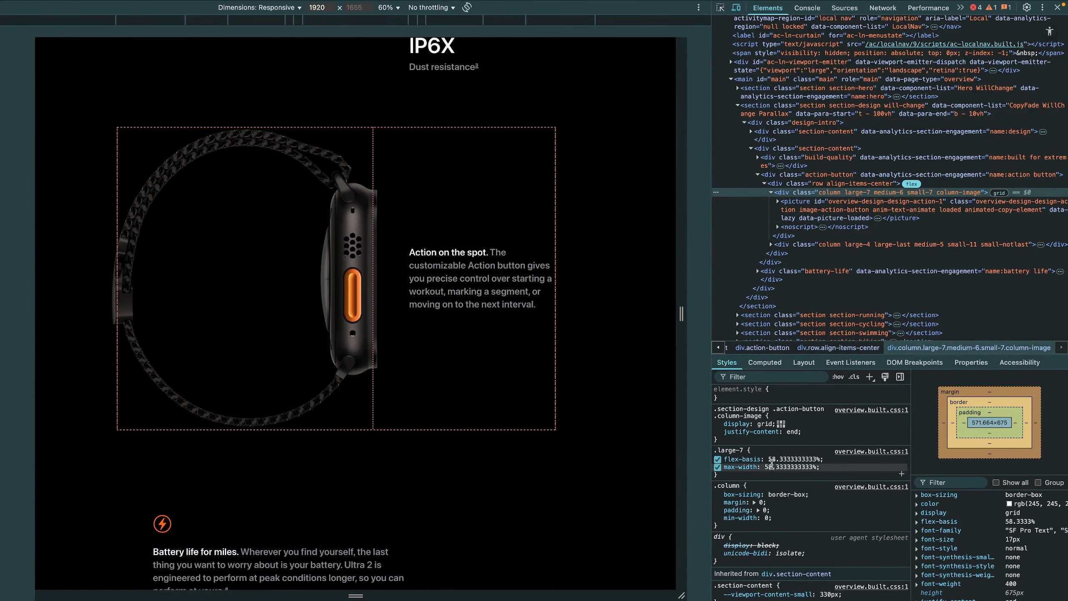
pyautogui.press('Down')
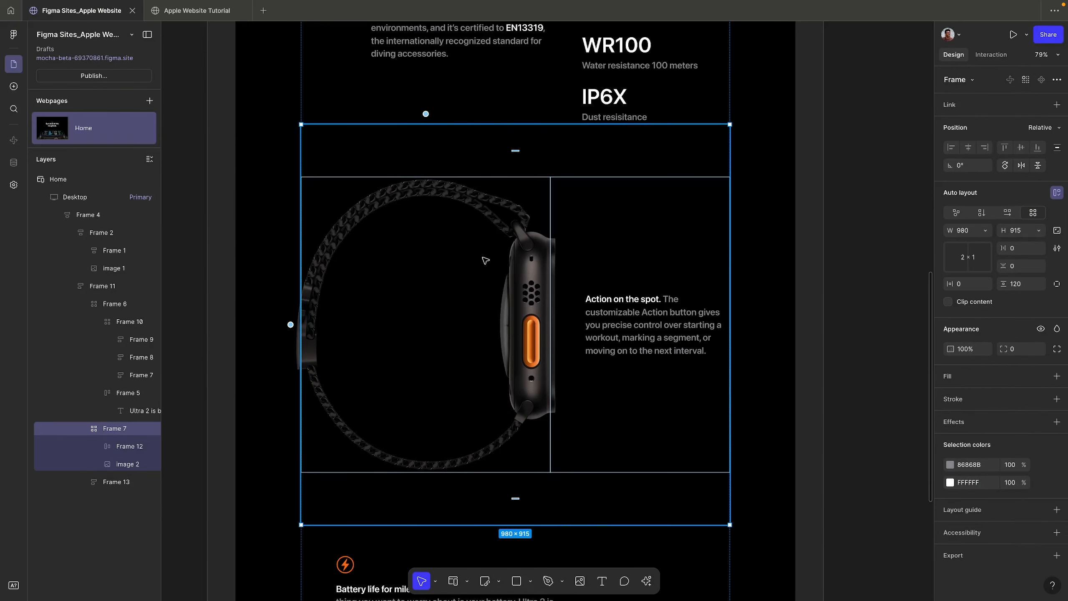
# Step: Switch to the Apple Website Tutorial file in Figma and scale the watch image proportionally to a height of 675
pyautogui.scroll(-3, 496, 294)
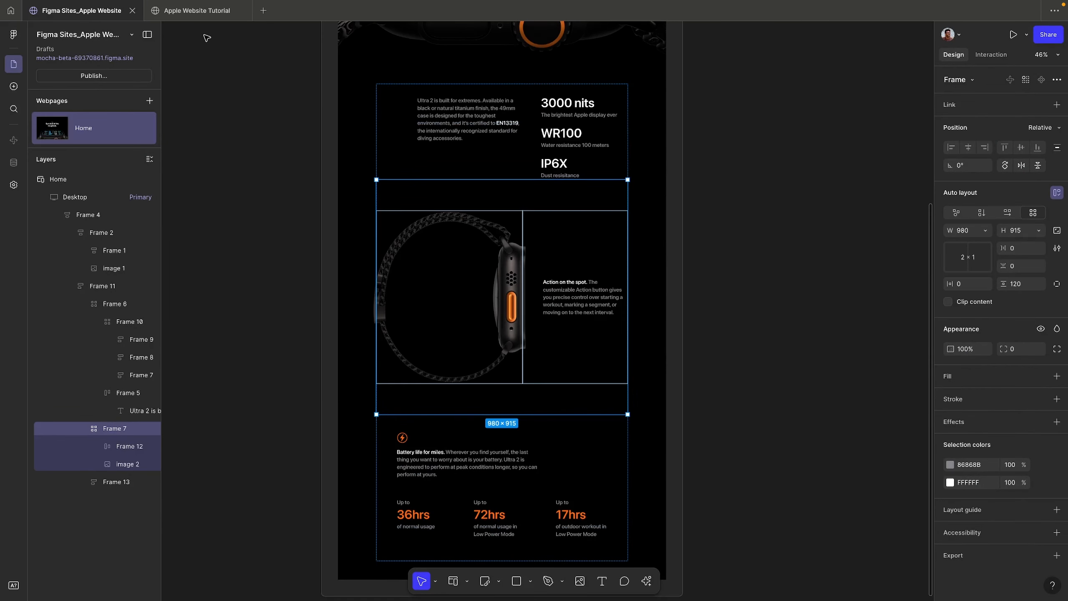
pyautogui.click(175, 11)
pyautogui.click(385, 328)
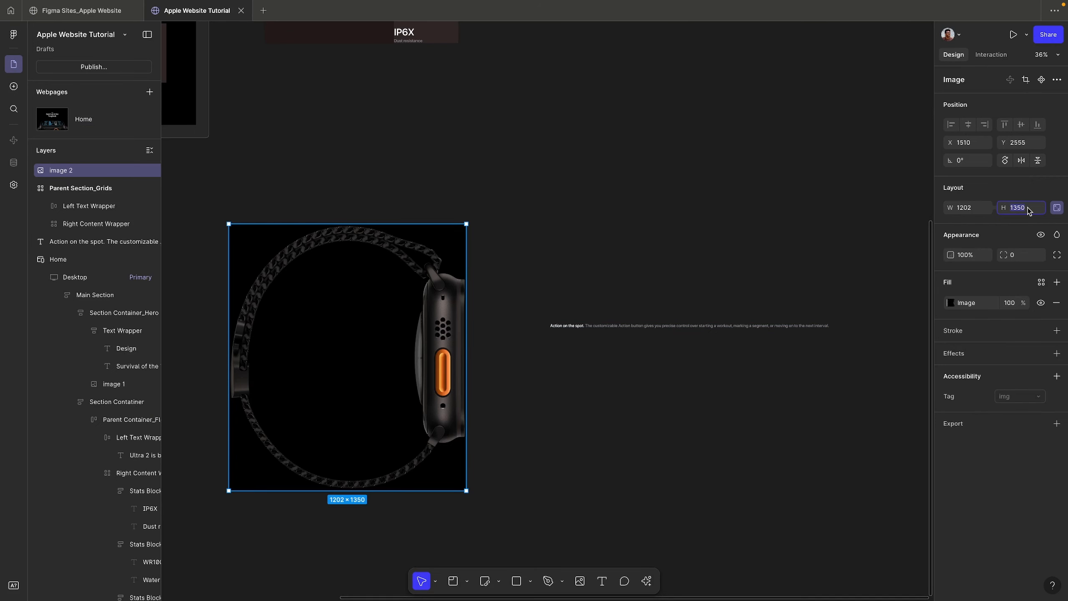
pyautogui.write('675')
pyautogui.press('Return')
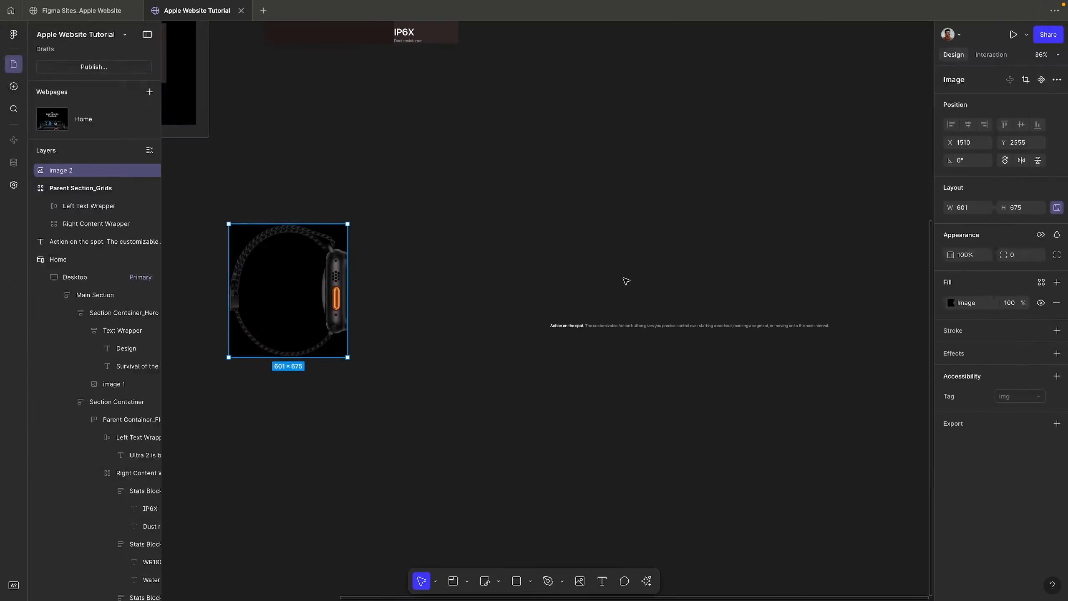
pyautogui.scroll(3, 398, 300)
pyautogui.click(427, 269)
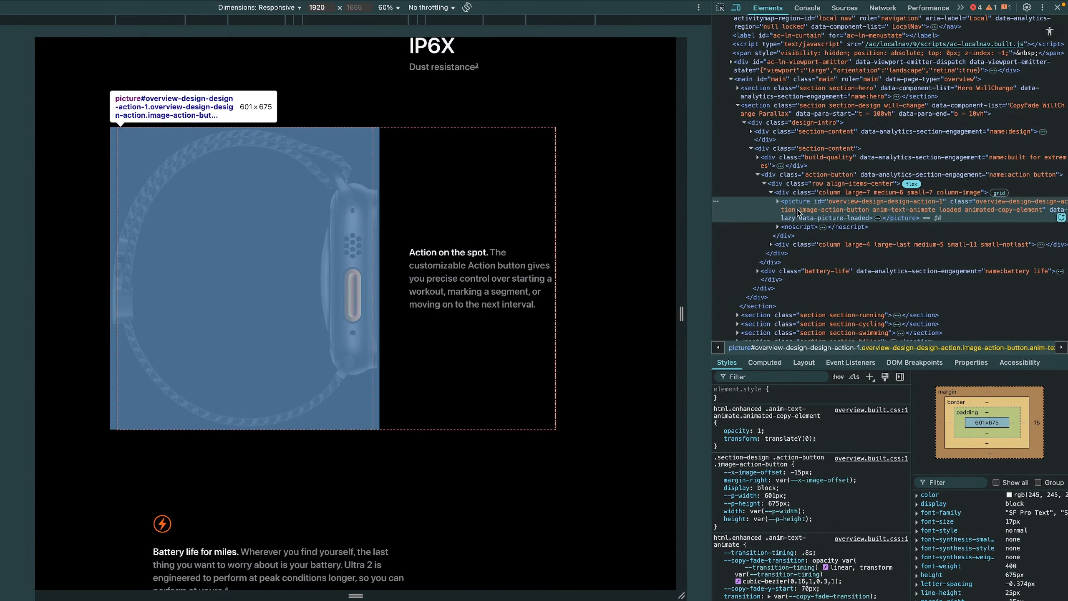
# Step: Return to the Apple page's developer tools and examine the action-button text column and its nested copy block
pyautogui.click(799, 228)
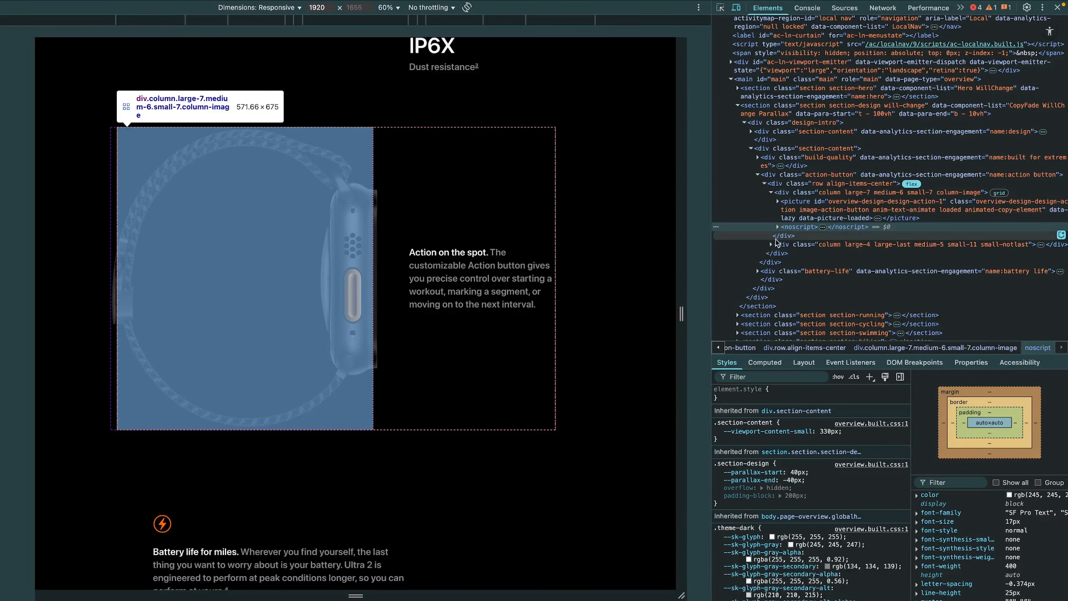
pyautogui.click(777, 244)
pyautogui.click(771, 245)
pyautogui.click(771, 244)
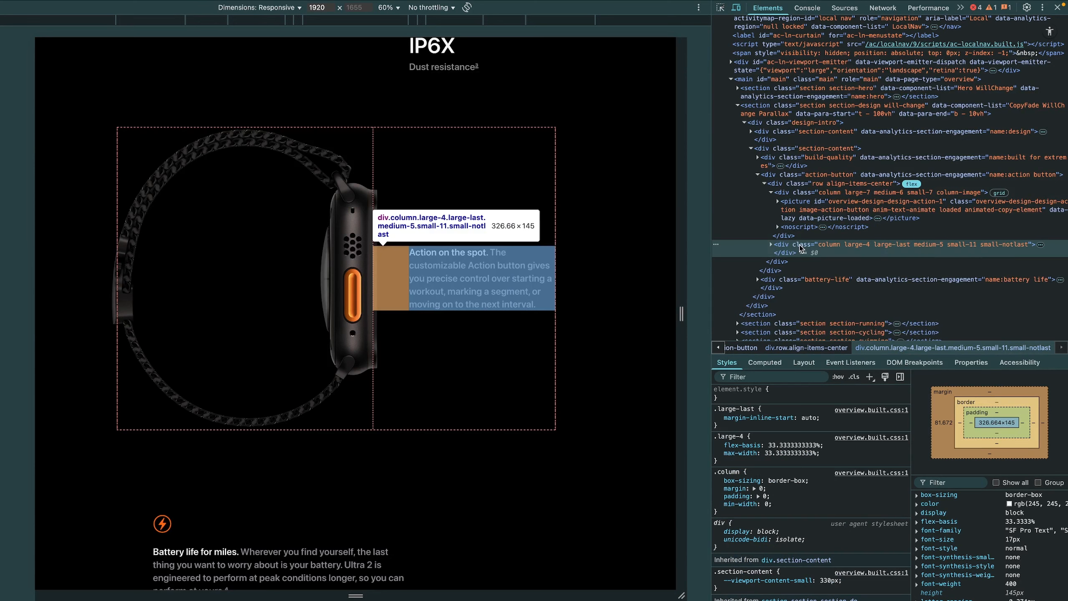
pyautogui.click(771, 245)
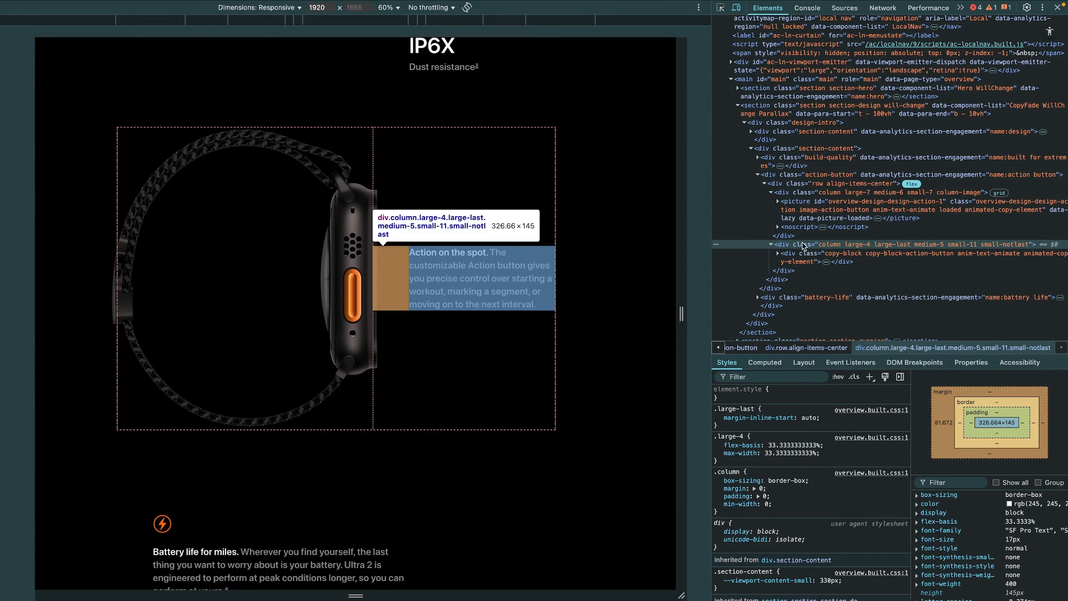
pyautogui.click(792, 258)
pyautogui.click(777, 254)
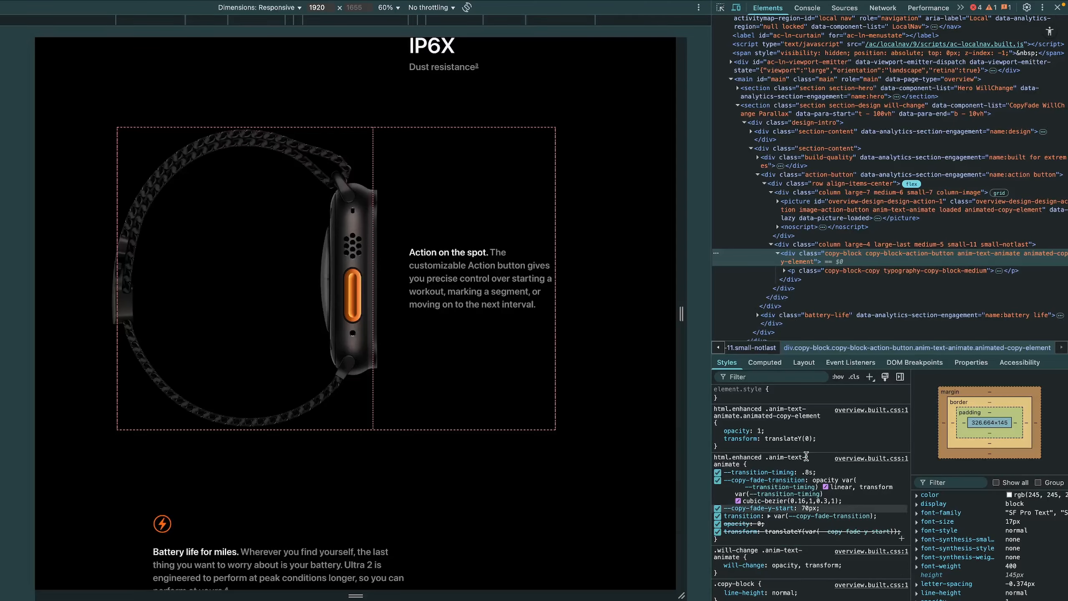
pyautogui.click(778, 254)
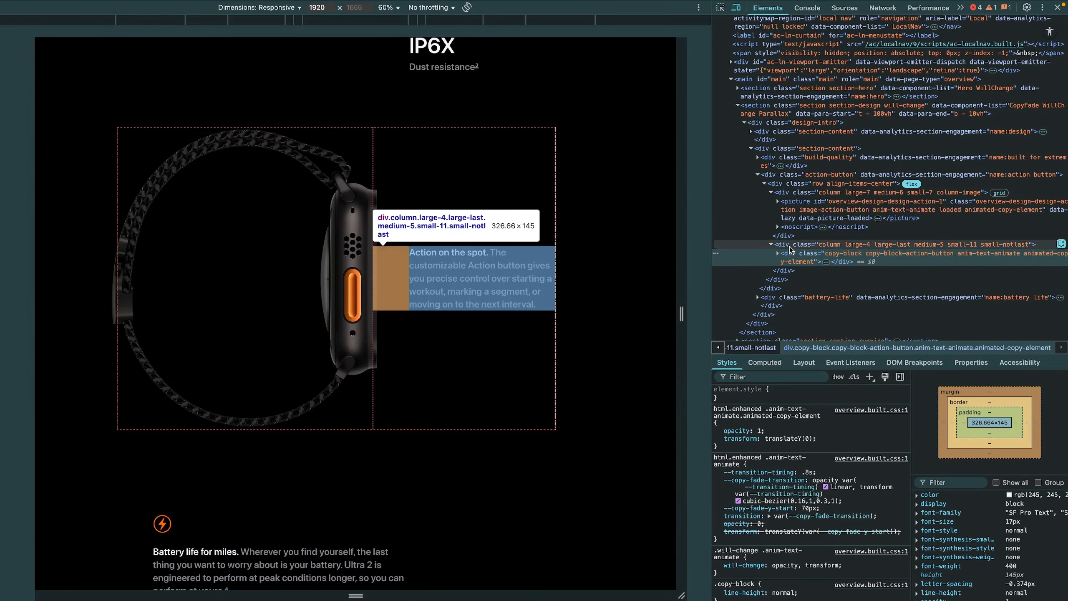
# Step: Check the action-button text column's width on the Apple page, and wrap Figma's "Action on the spot" text in auto layout with maximum width 326
pyautogui.click(799, 244)
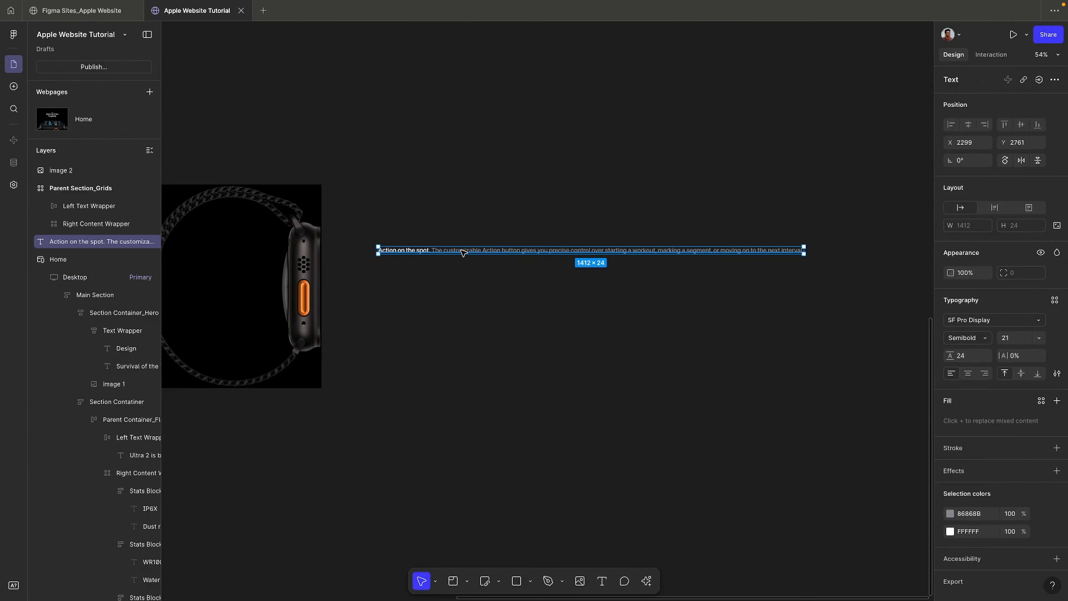
pyautogui.hotkey('shift', 'a')
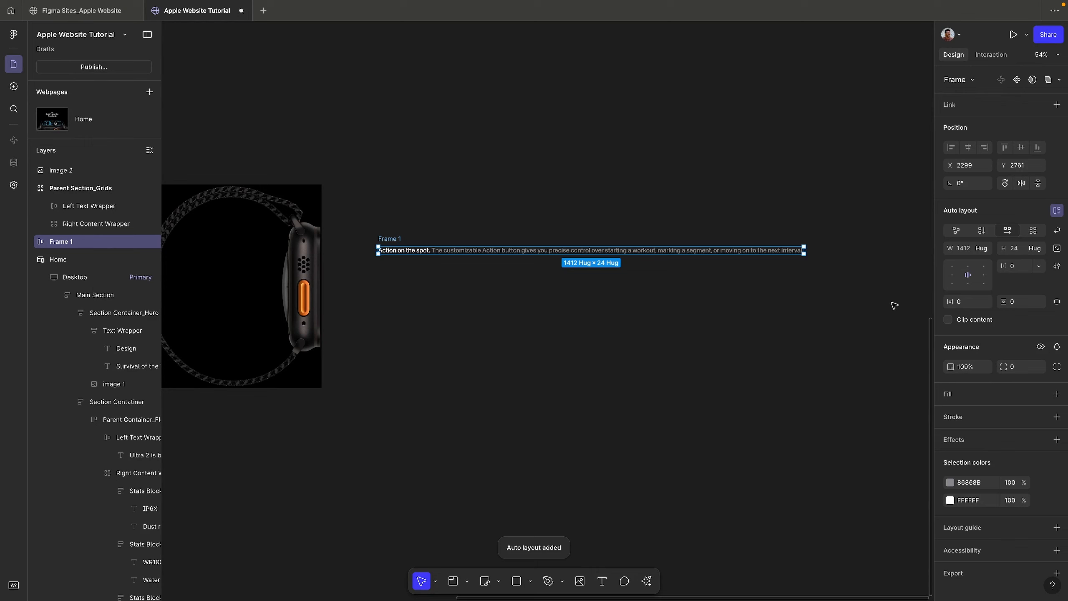
pyautogui.click(981, 248)
pyautogui.click(983, 286)
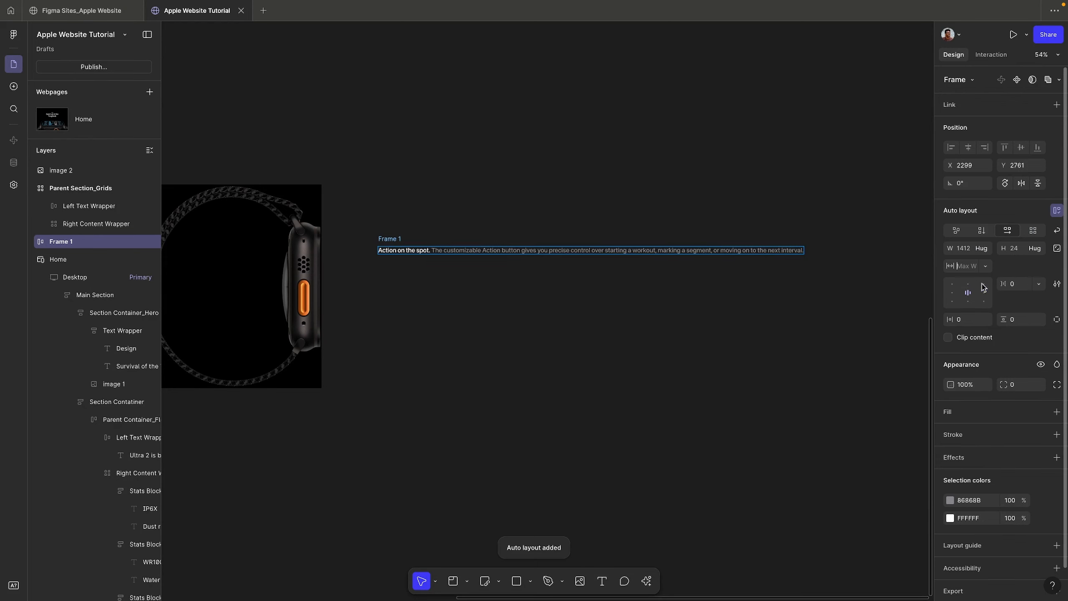
pyautogui.write('326')
pyautogui.press('Return')
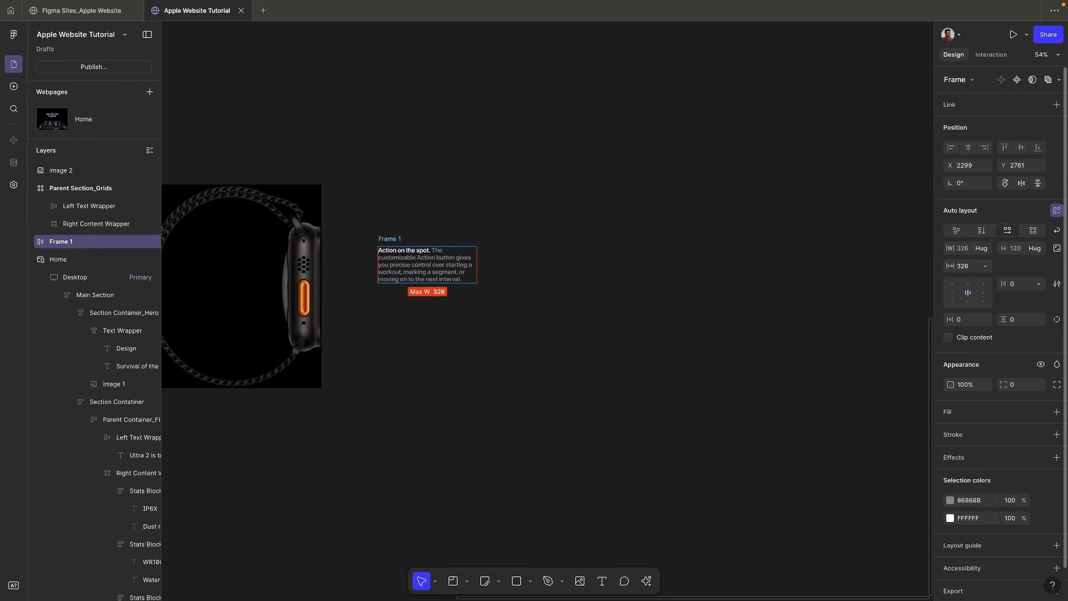
# Step: Rename the frame around the "Action on the spot" text as "Text Wrapper"
pyautogui.scroll(5, 382, 242)
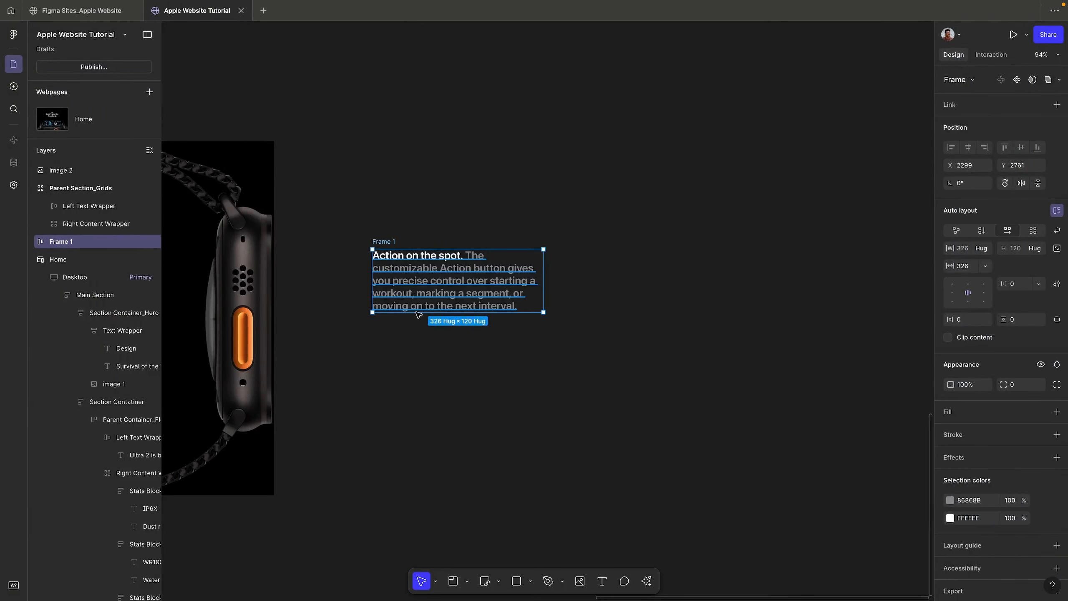
pyautogui.hscroll(-3, 383, 239)
pyautogui.doubleClick(469, 244)
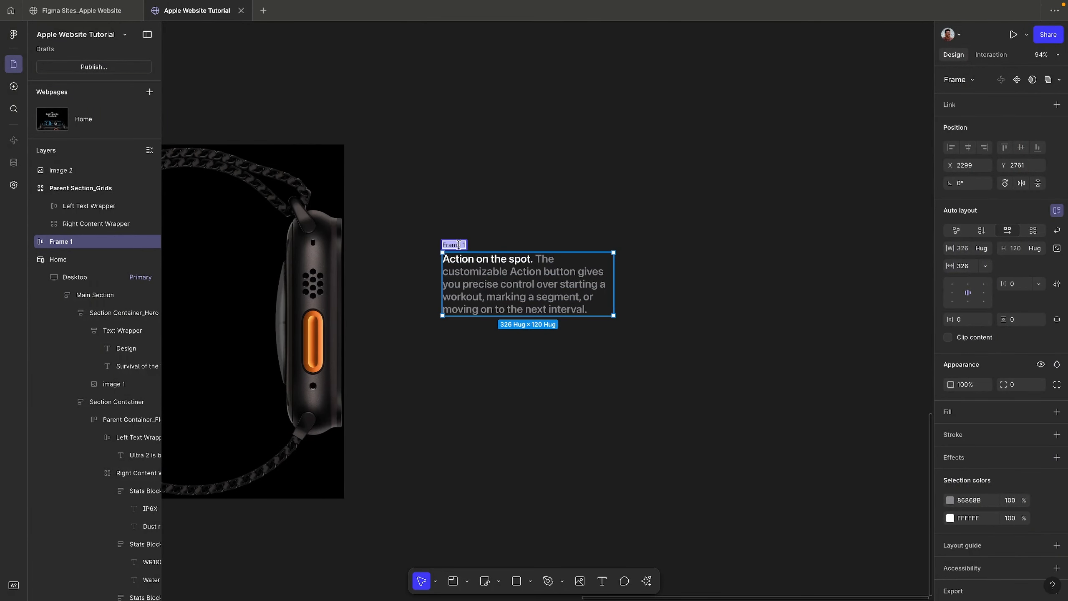
pyautogui.write('Text Wrapper')
pyautogui.press('Return')
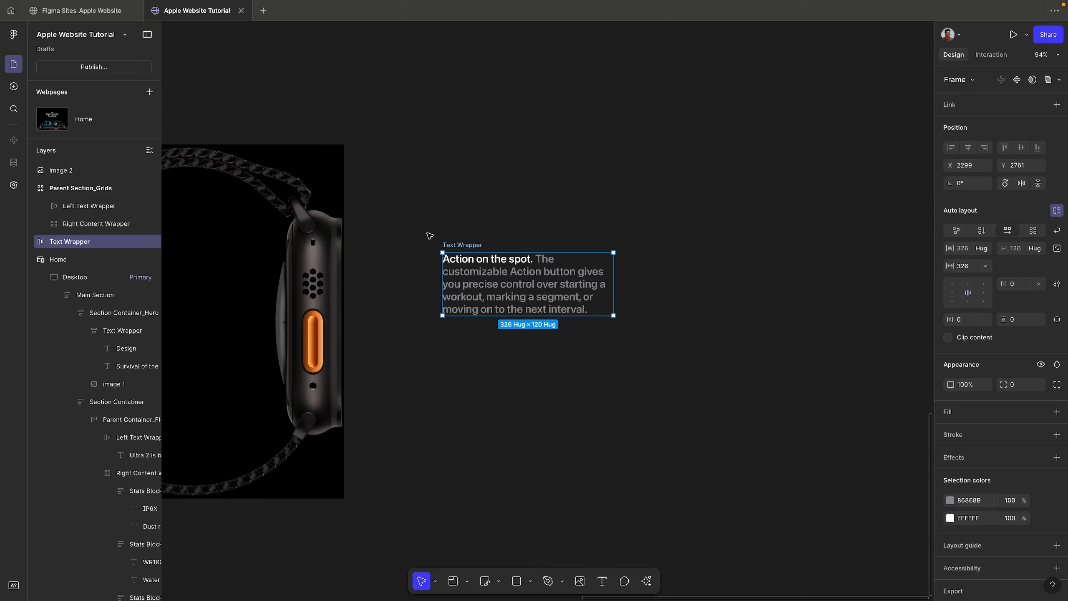
# Step: Combine the watch image and the Text Wrapper in one horizontal auto layout frame
pyautogui.scroll(-3, 429, 236)
pyautogui.hscroll(-3, 429, 236)
pyautogui.keyDown('shift'); pyautogui.click(475, 239); pyautogui.keyUp('shift')
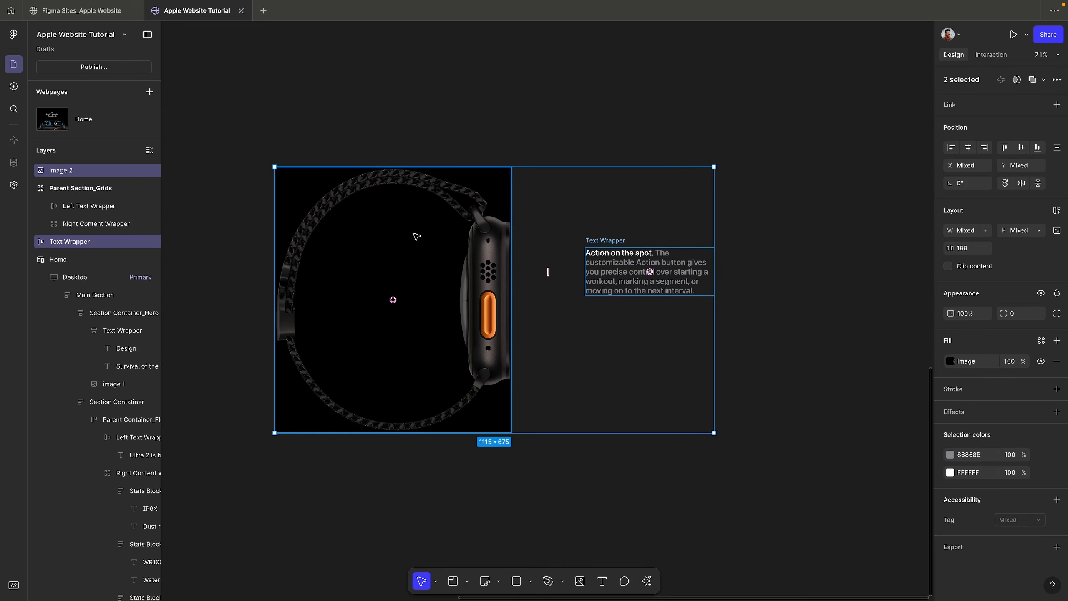
pyautogui.hotkey('shift', 'a')
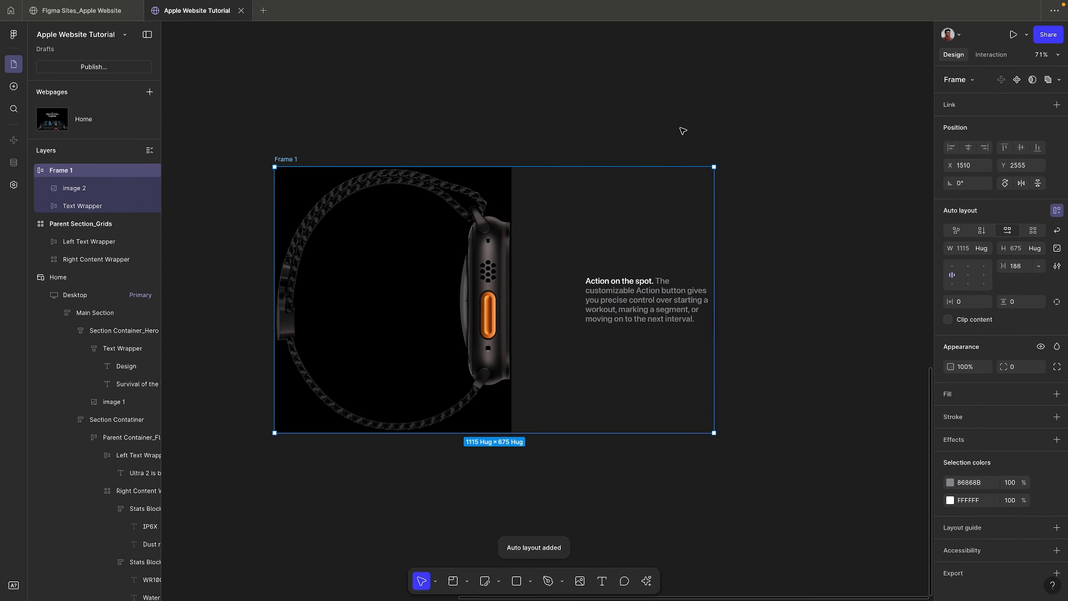
# Step: Cut the watch-and-text frame and replace the second stats row in the page's section container with it
pyautogui.scroll(-5, 684, 129)
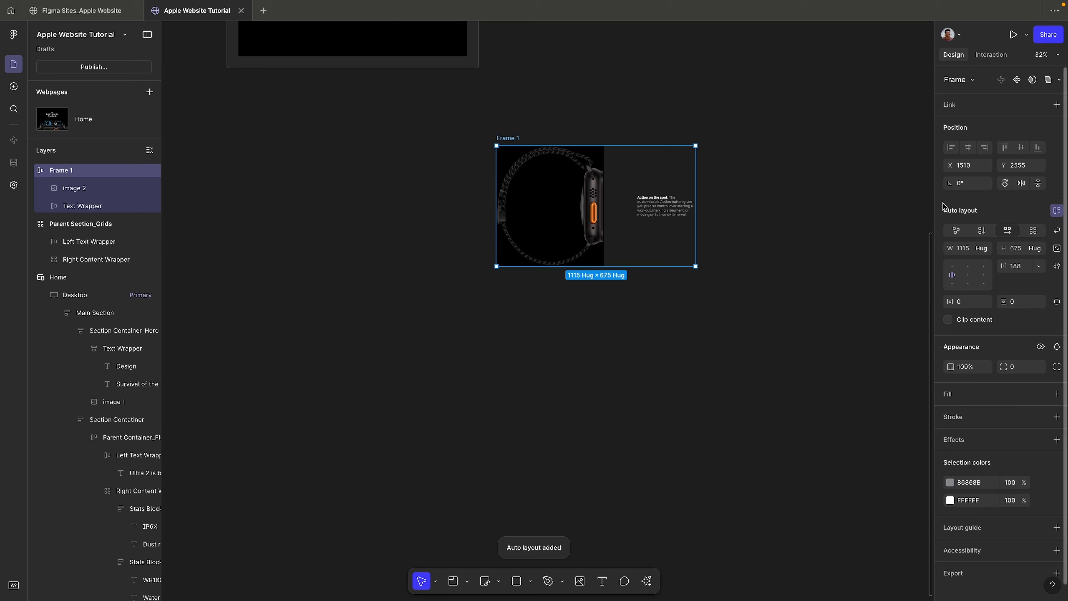
pyautogui.scroll(3, 854, 324)
pyautogui.hscroll(-2, 853, 324)
pyautogui.scroll(1, 737, 216)
pyautogui.hscroll(-1, 737, 216)
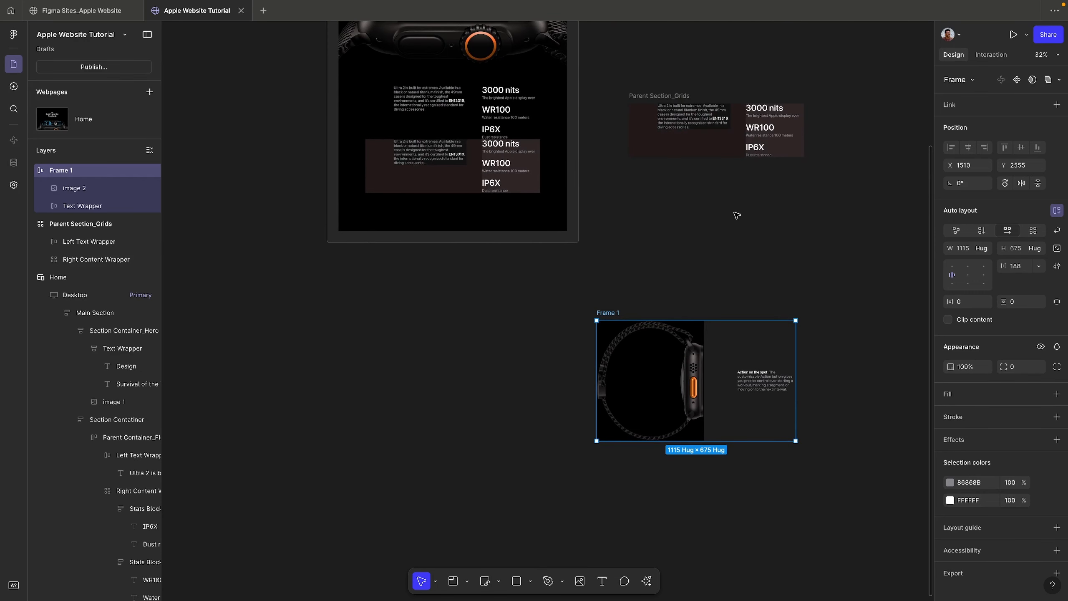
pyautogui.press('Delete')
pyautogui.click(479, 158)
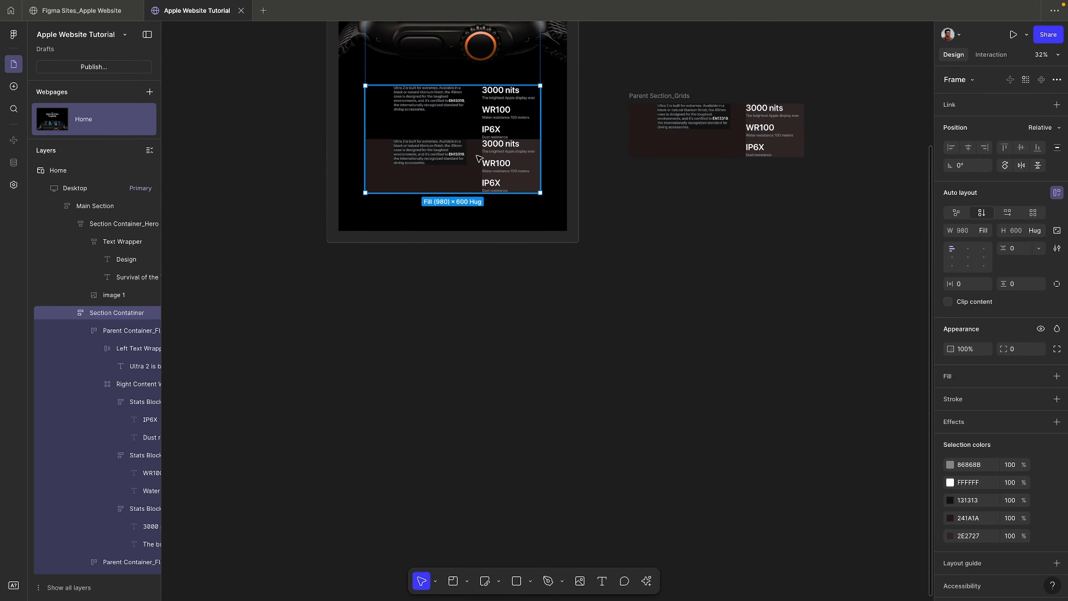
pyautogui.click(490, 165)
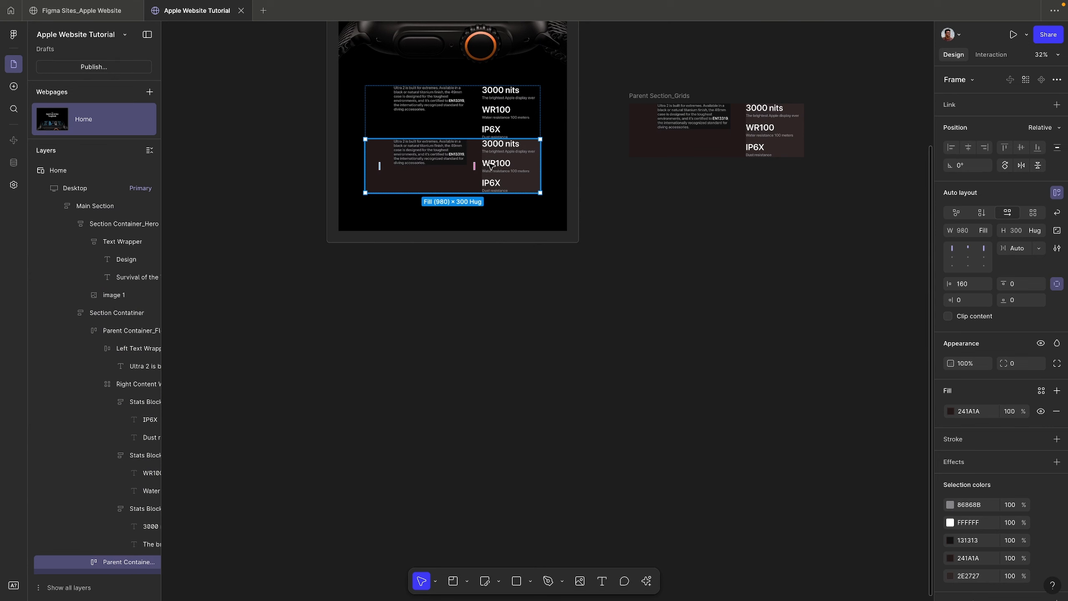
pyautogui.press('super+shift+r')
pyautogui.scroll(5, 456, 149)
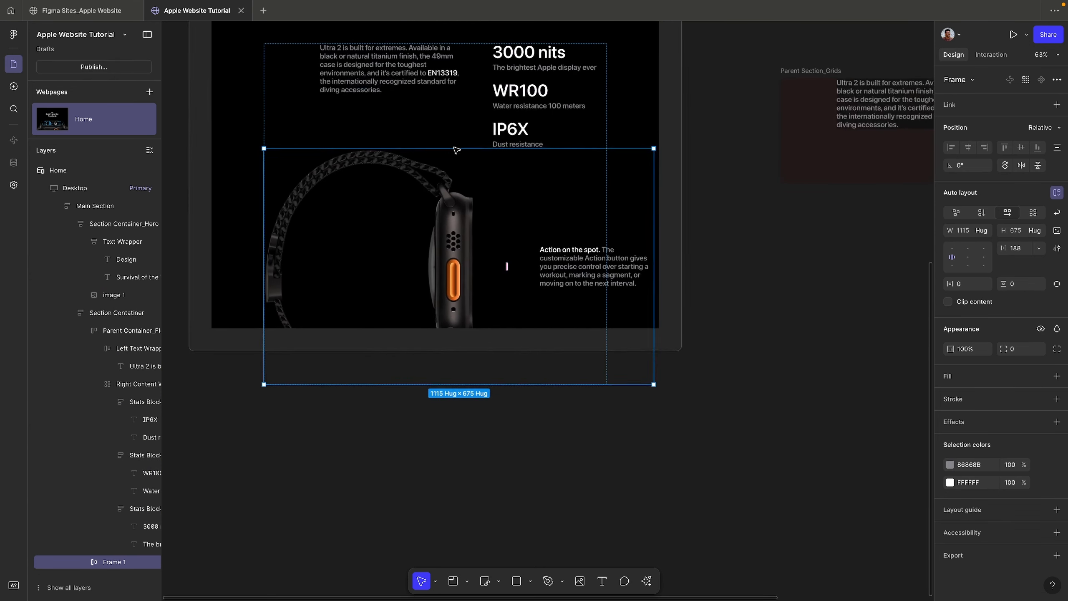
# Step: Set the watch-and-text frame's width to fill its section container
pyautogui.scroll(1, 455, 149)
pyautogui.click(989, 234)
pyautogui.click(967, 239)
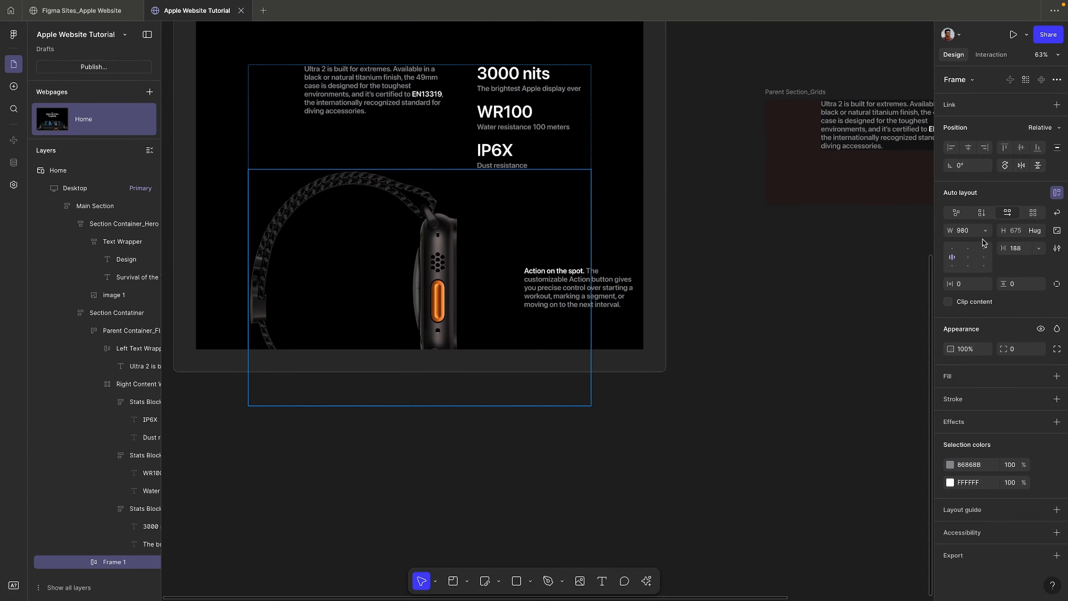
# Step: Check the text column's margin rule on the Apple page, and set the gap between watch image and text to Auto in Figma
pyautogui.scroll(2, 691, 203)
pyautogui.hscroll(-1, 691, 204)
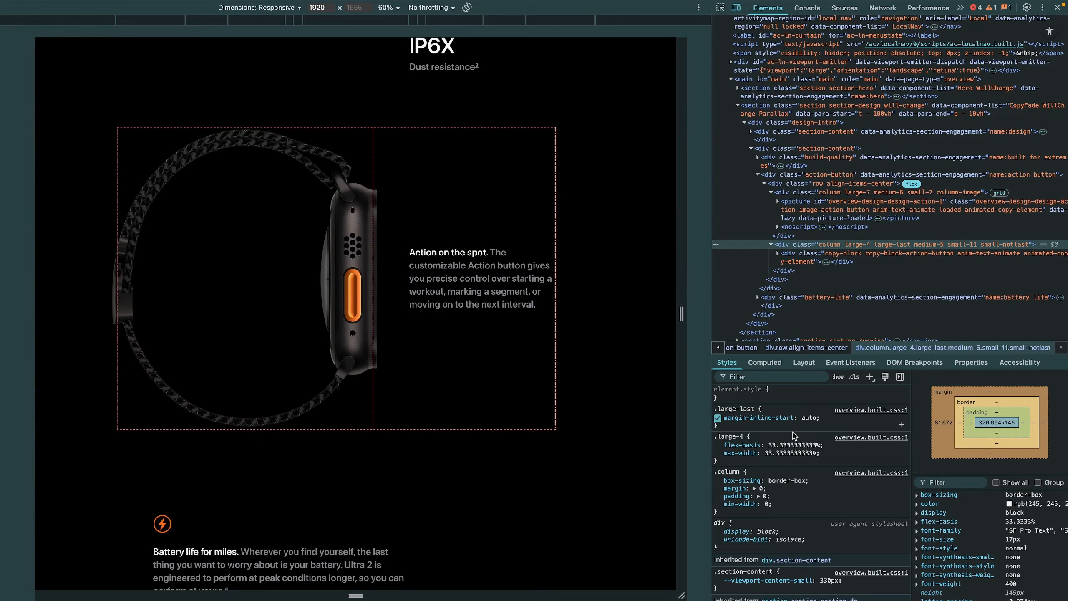
pyautogui.moveTo(758, 419)
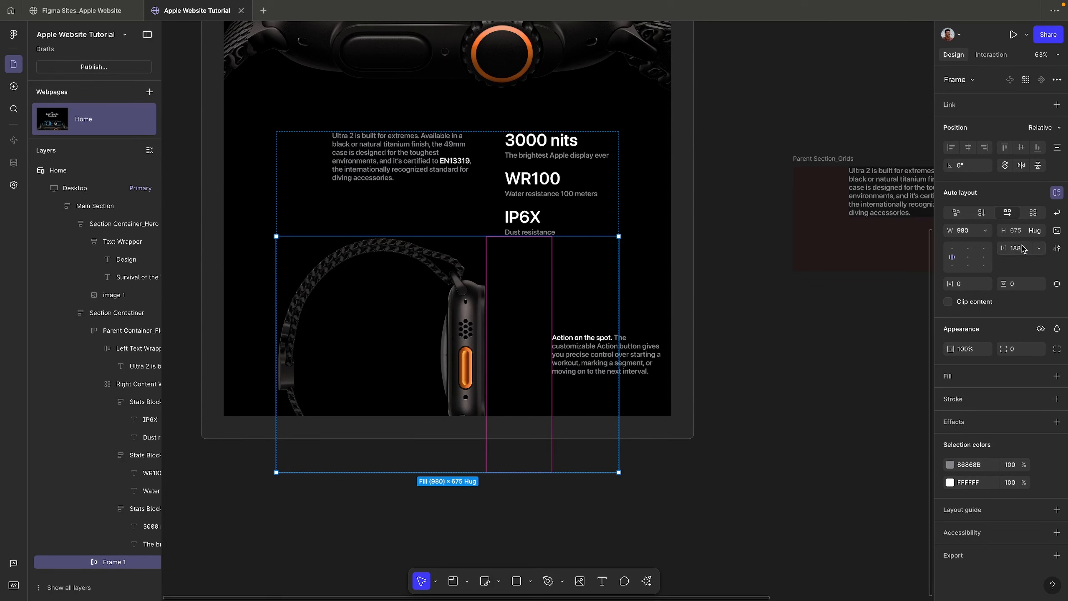
pyautogui.write('0')
pyautogui.press('Return')
pyautogui.scroll(5, 559, 371)
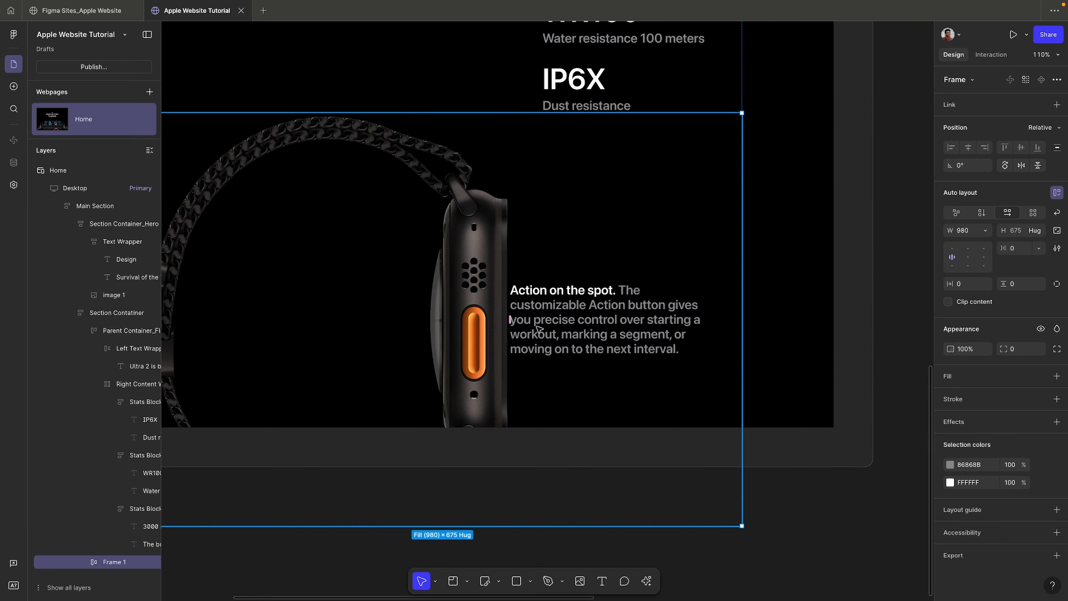
pyautogui.doubleClick(960, 257)
pyautogui.scroll(2, 542, 324)
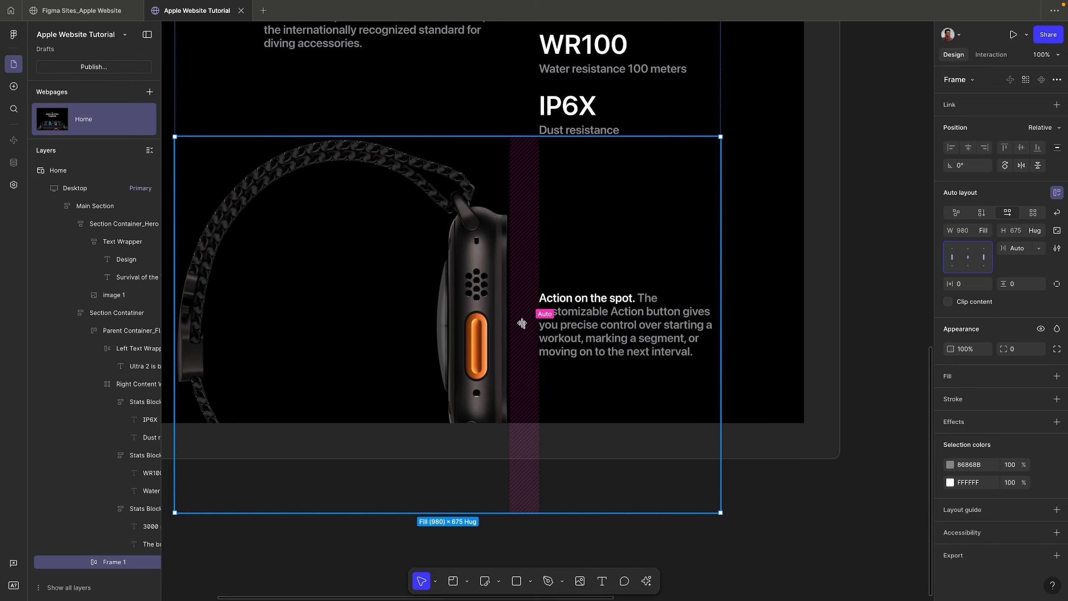
# Step: Extend the Desktop frame downward to a height of about 2719 so the whole watch section fits
pyautogui.scroll(-4, 581, 311)
pyautogui.scroll(2, 714, 325)
pyautogui.scroll(-4, 713, 324)
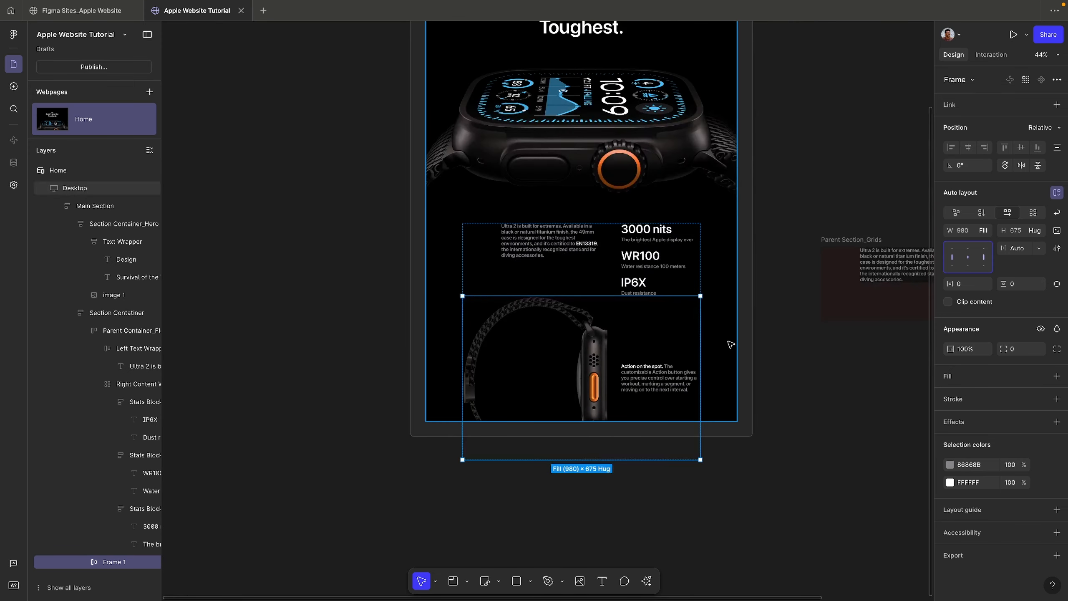
pyautogui.click(730, 344)
pyautogui.moveTo(712, 420); pyautogui.dragTo(713, 594)
# Step: Set the vertical padding of the frame holding the watch image and text to 120
pyautogui.scroll(3, 625, 284)
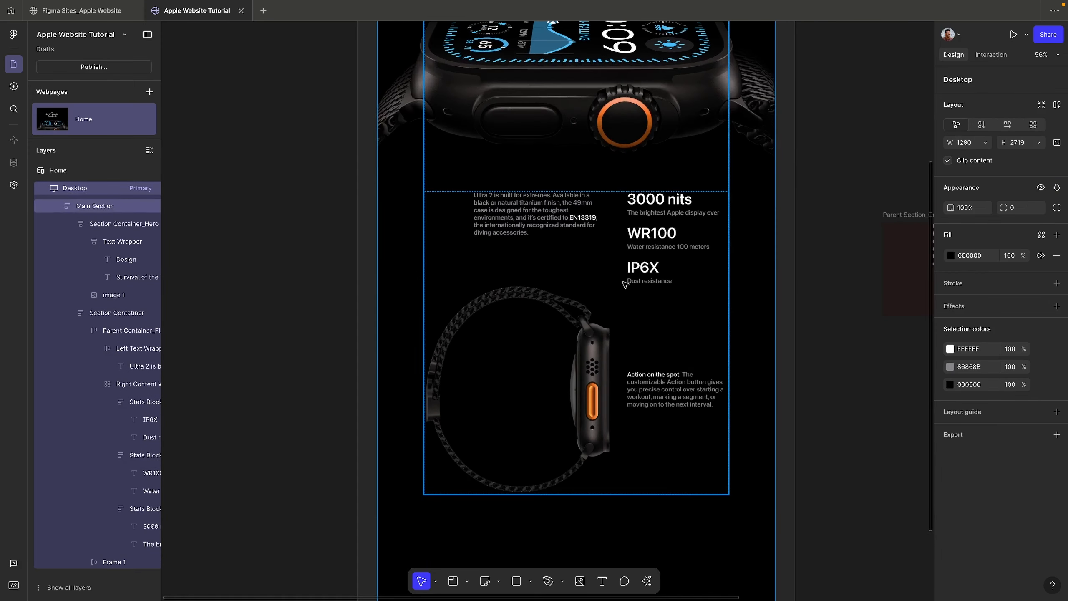
pyautogui.scroll(-2, 640, 283)
pyautogui.click(617, 244)
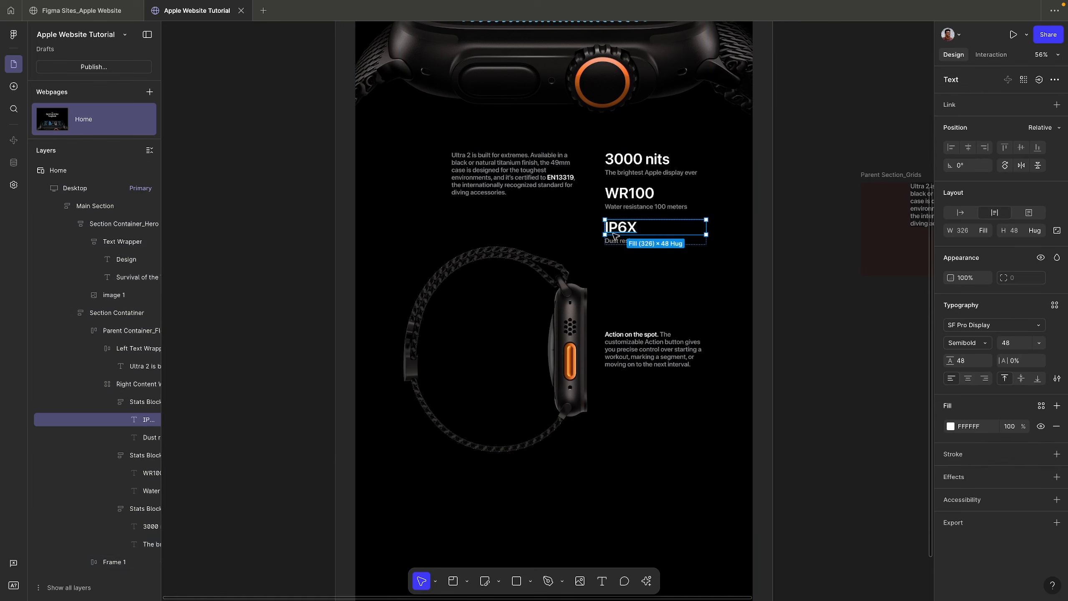
pyautogui.click(616, 250)
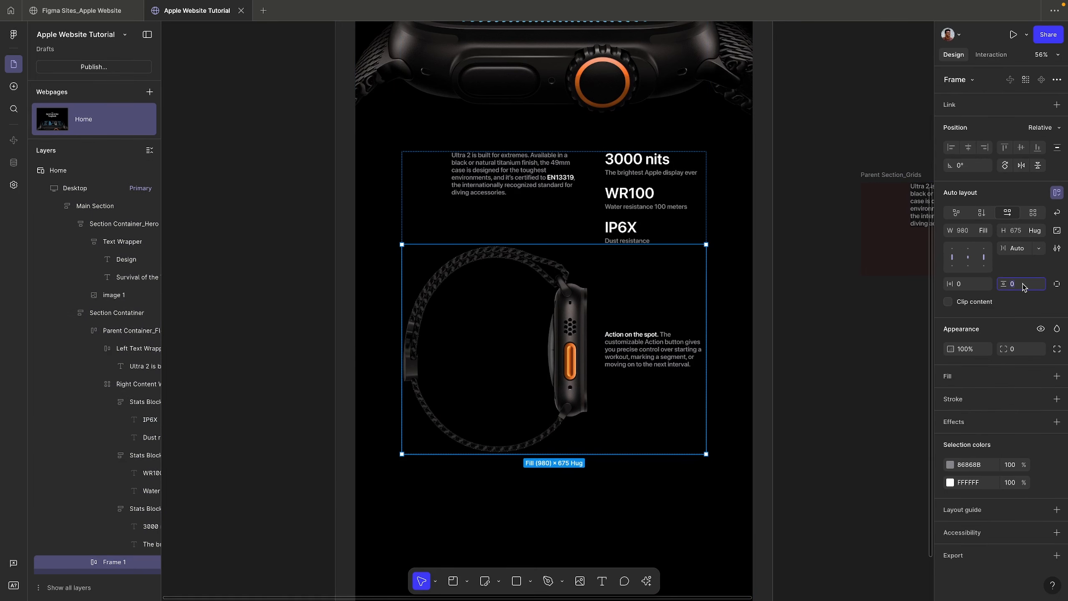
pyautogui.write('120')
pyautogui.press('Return')
pyautogui.scroll(5, 613, 330)
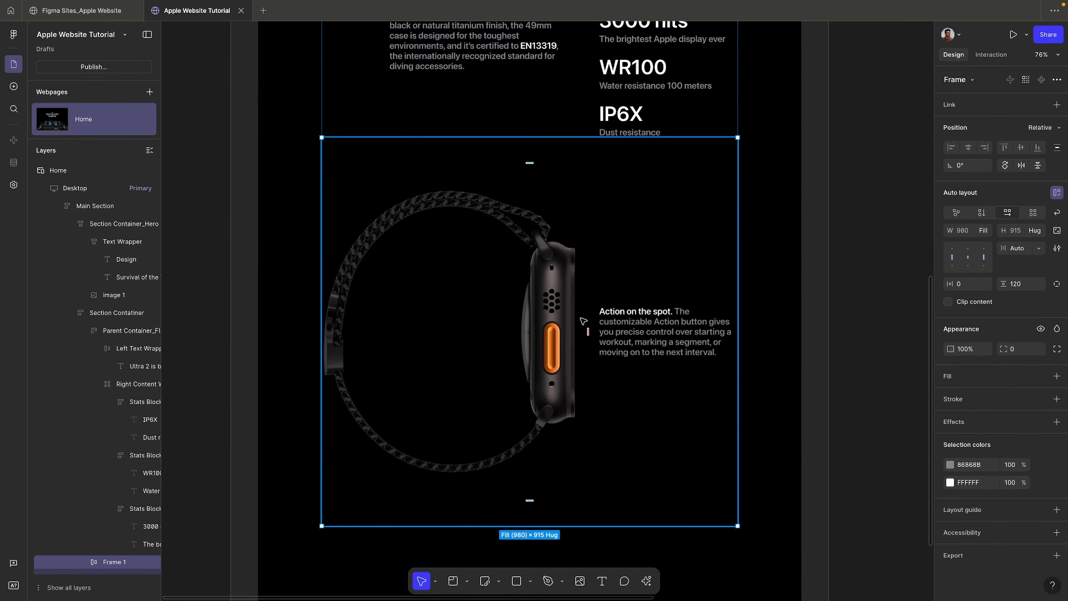
# Step: Collapse the layer tree and rename the watch-and-text frame as "Parent Container"
pyautogui.scroll(-1, 590, 332)
pyautogui.scroll(-4, 479, 289)
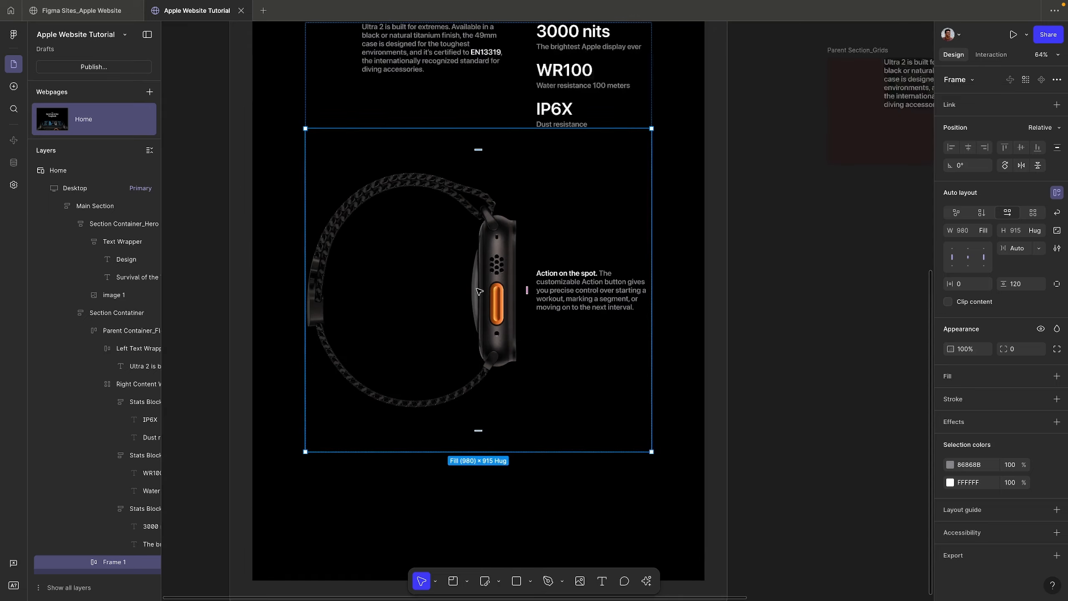
pyautogui.doubleClick(479, 291)
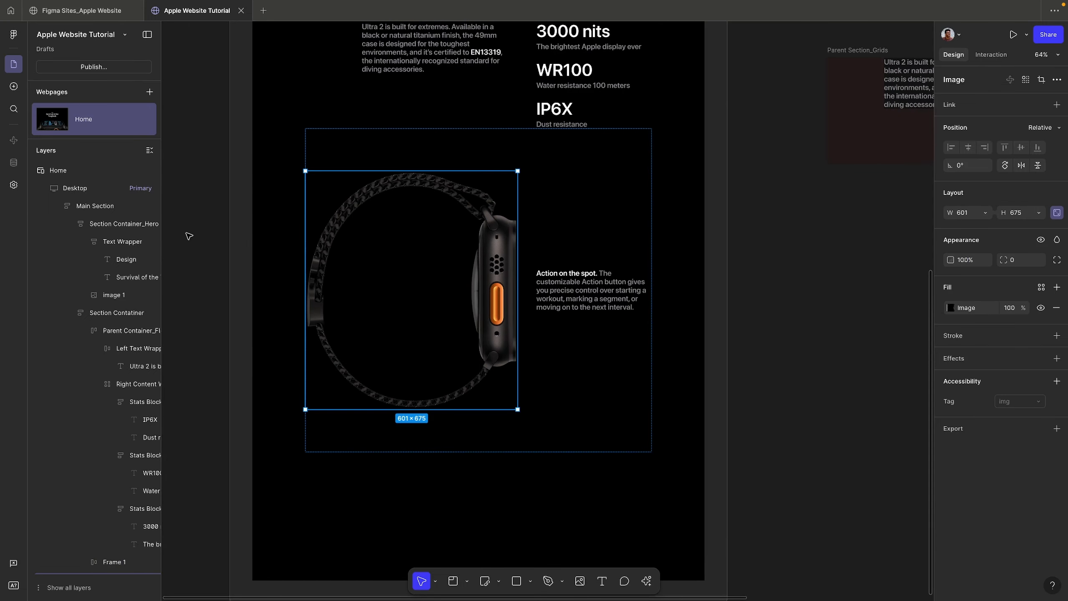
pyautogui.press('Escape')
pyautogui.click(149, 150)
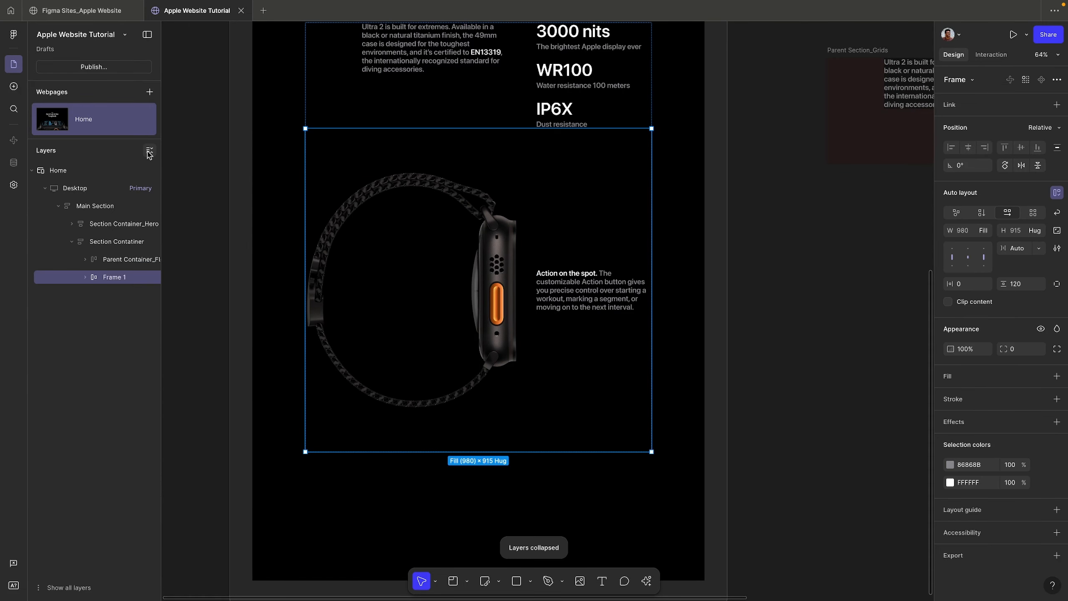
pyautogui.doubleClick(108, 277)
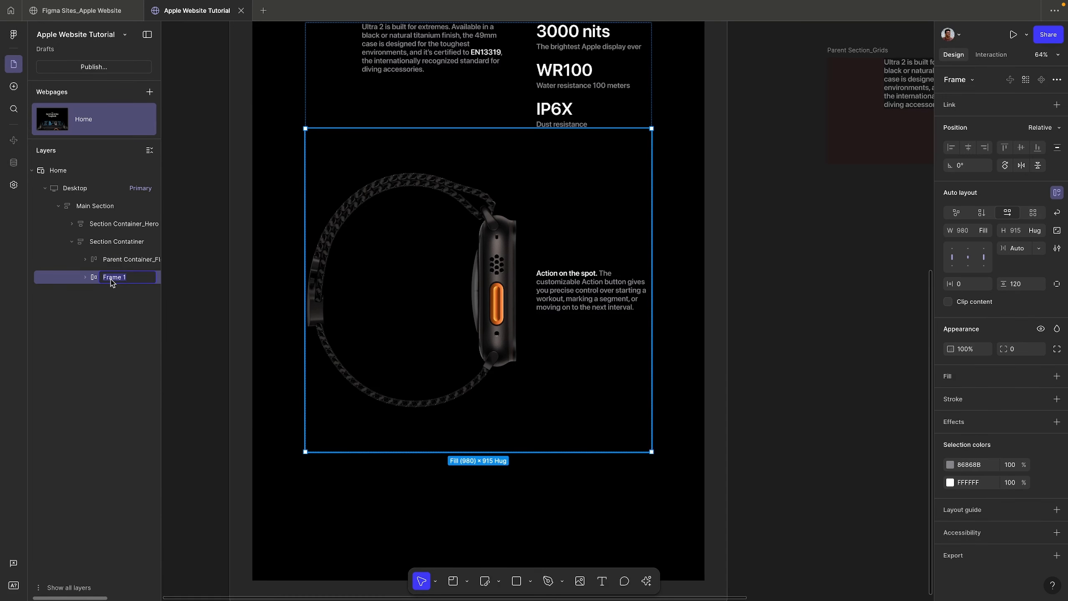
pyautogui.write('parent')
pyautogui.hotkey('ctrl', 'a')
pyautogui.write('Parent Container')
pyautogui.press('Return')
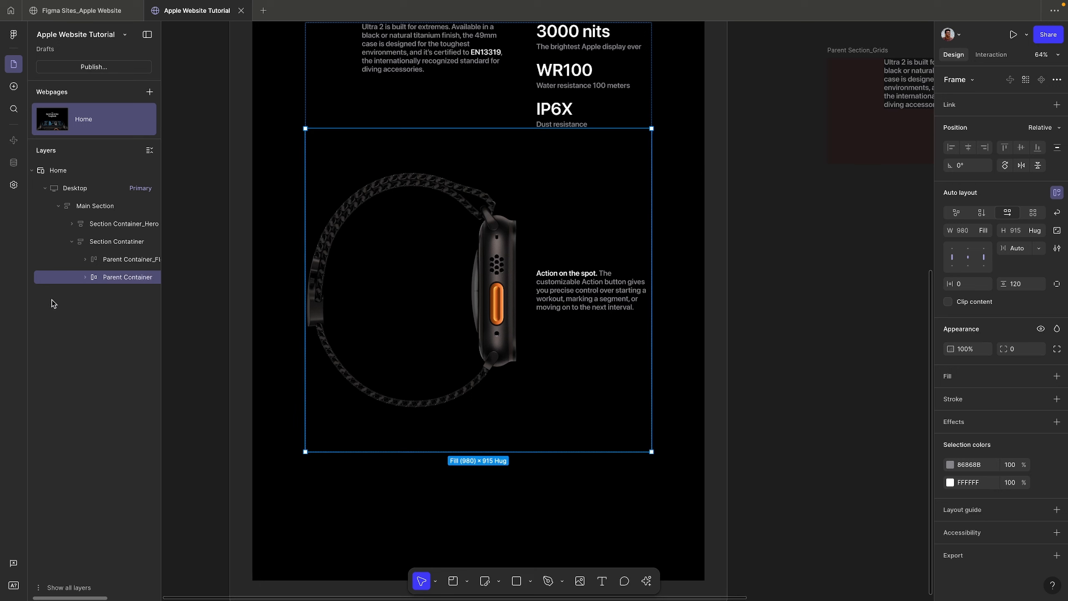
# Step: Expand the Parent Container's layers and rename the watch picture layer as "Image"
pyautogui.click(85, 277)
pyautogui.click(120, 297)
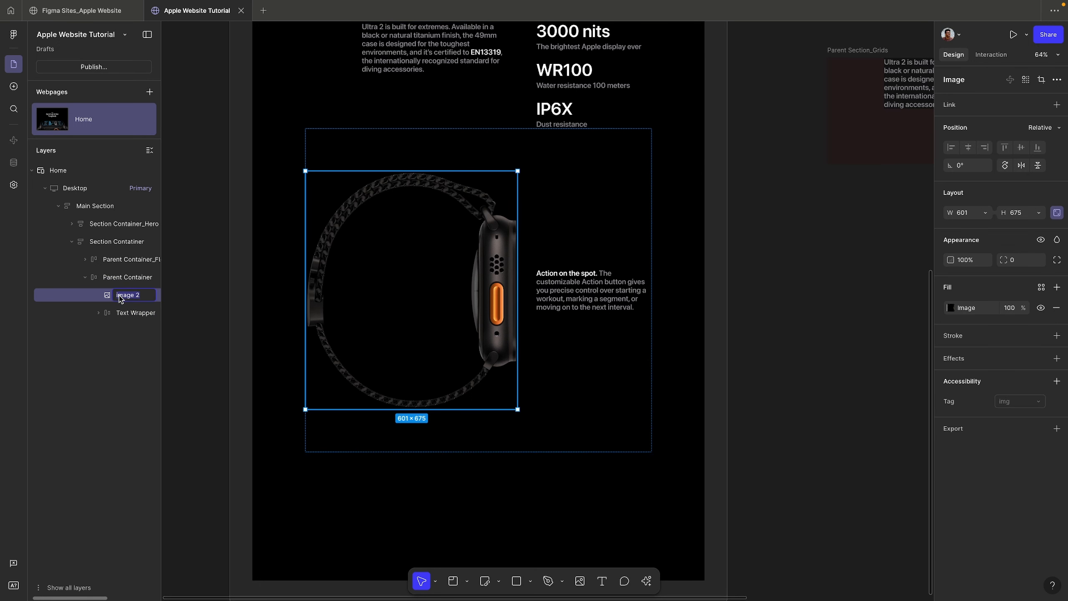
pyautogui.click(123, 313)
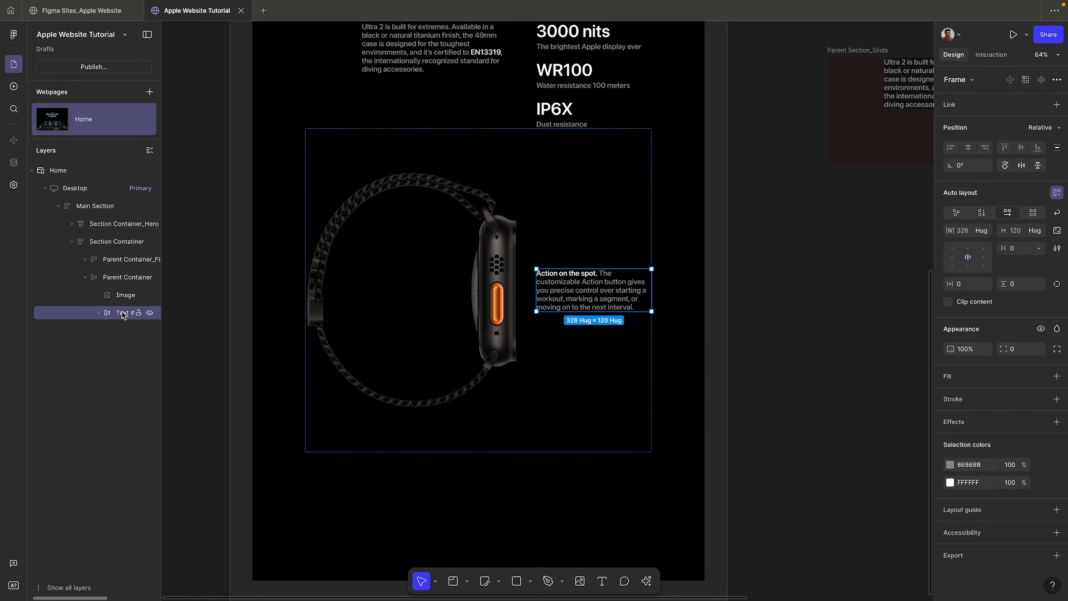
pyautogui.click(122, 297)
# Step: Wrap the watch image in its own auto layout frame and rename that frame as "Image Wrapper"
pyautogui.hotkey('ctrl', 'Right')
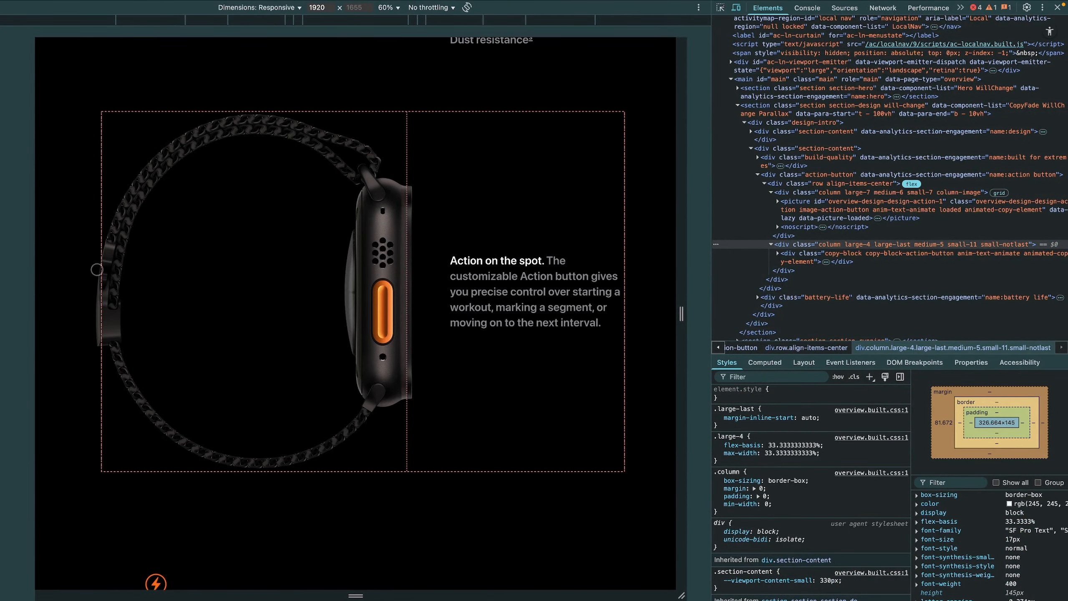
pyautogui.hotkey('ctrl', 'Left')
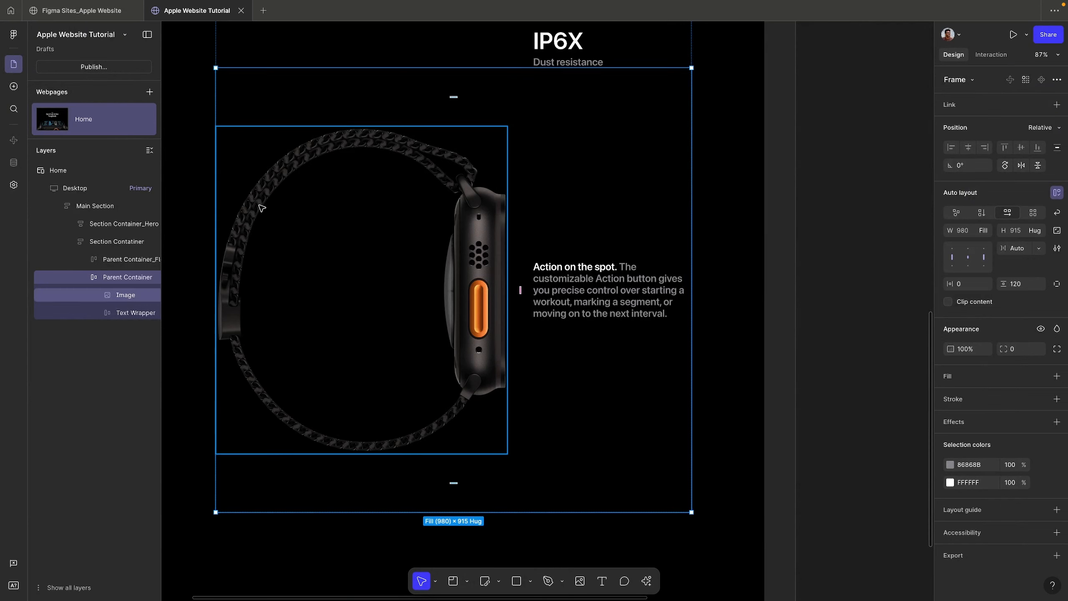
pyautogui.click(227, 324)
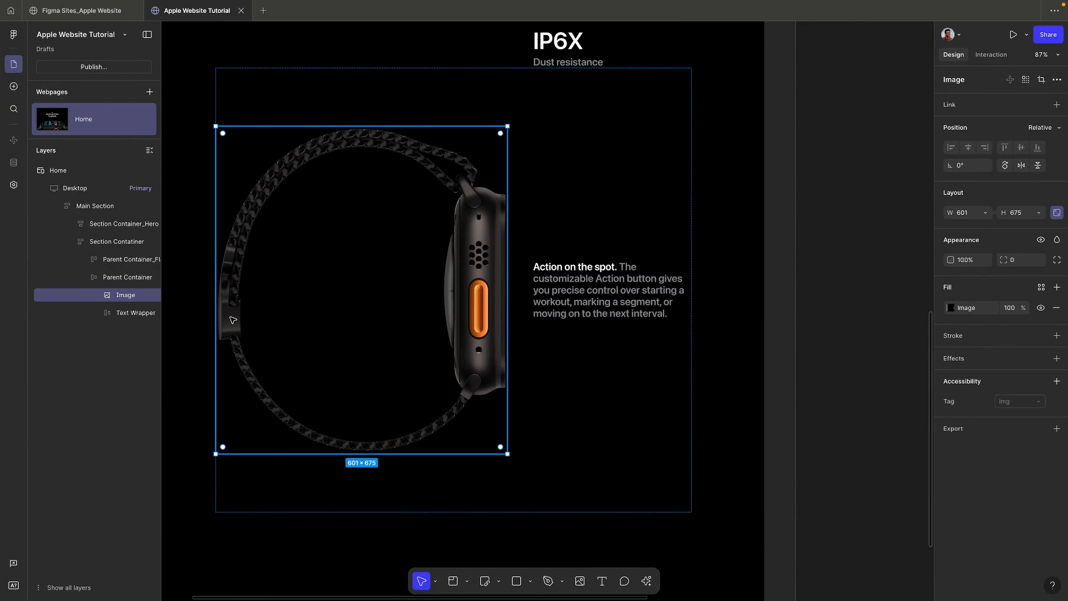
pyautogui.hotkey('shift', 'a')
pyautogui.doubleClick(125, 295)
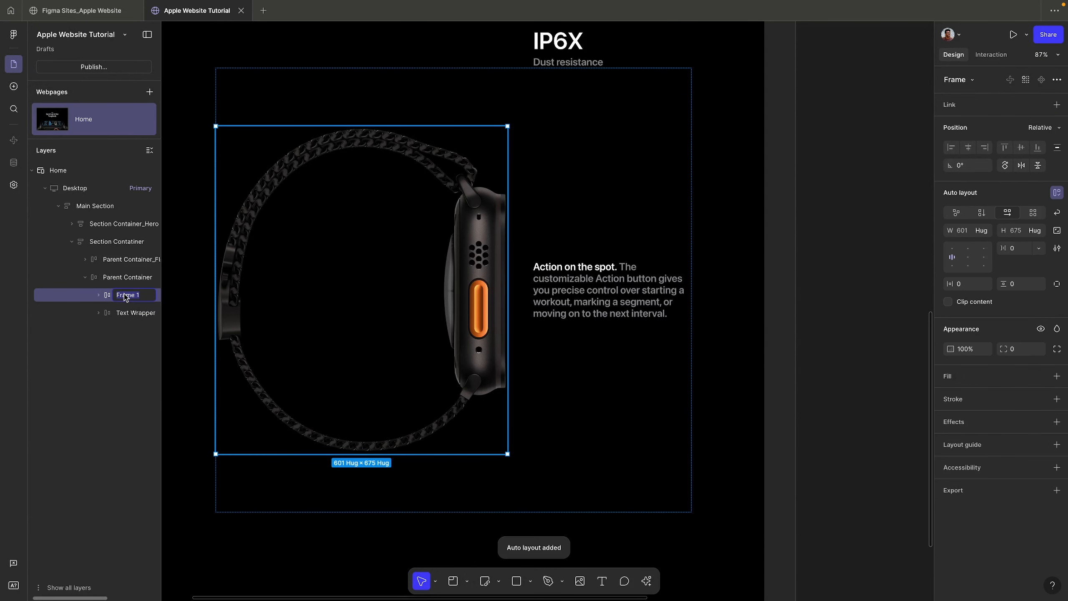
pyautogui.write('Image Wrapper')
pyautogui.press('Return')
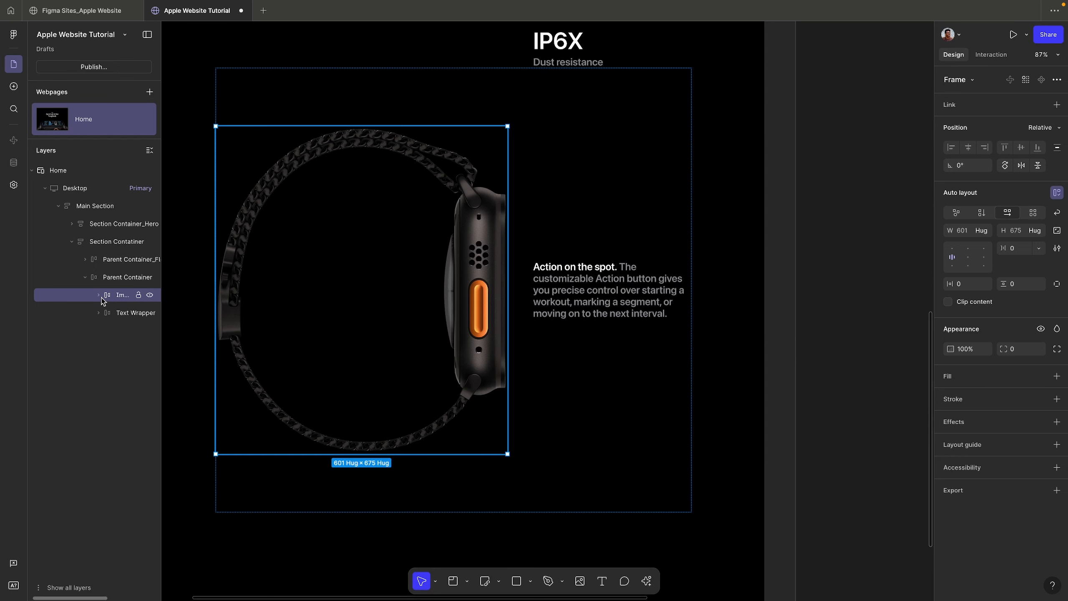
# Step: Expand the Image Wrapper layer, switch to the Apple page in the browser and inspect the dimensions of the Action button section's image column
pyautogui.hscroll(2, 61, 299)
pyautogui.click(61, 296)
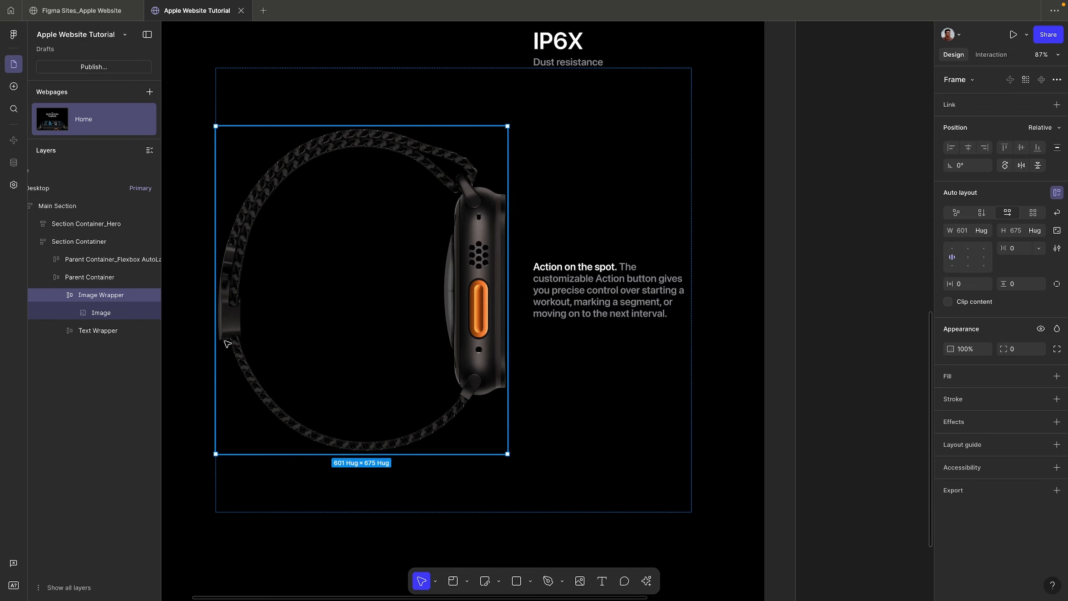
pyautogui.hotkey('ctrl', 'Right')
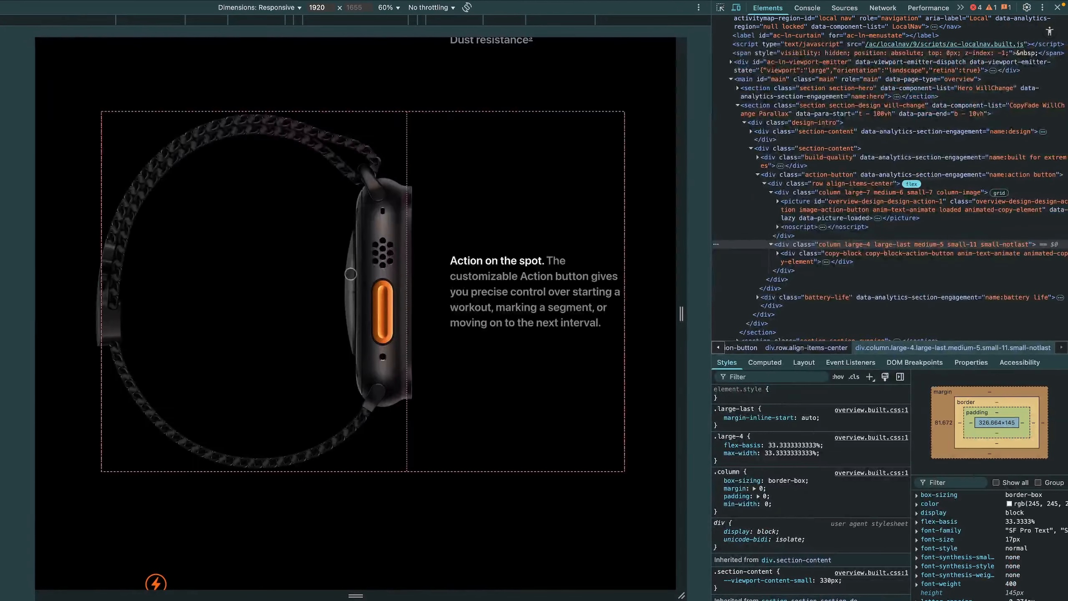
pyautogui.click(800, 223)
pyautogui.click(782, 195)
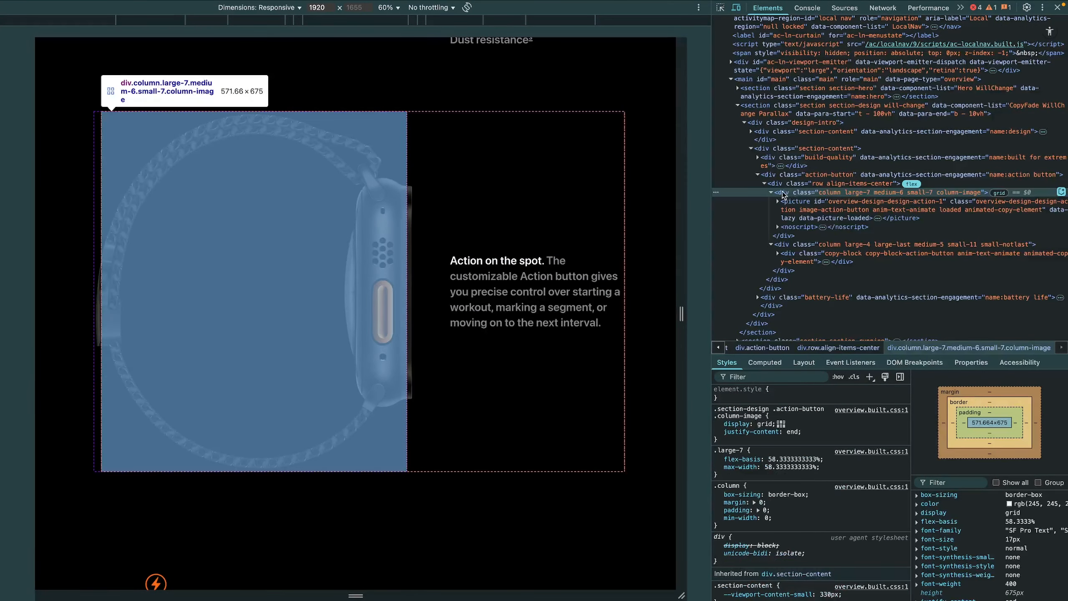
pyautogui.click(772, 192)
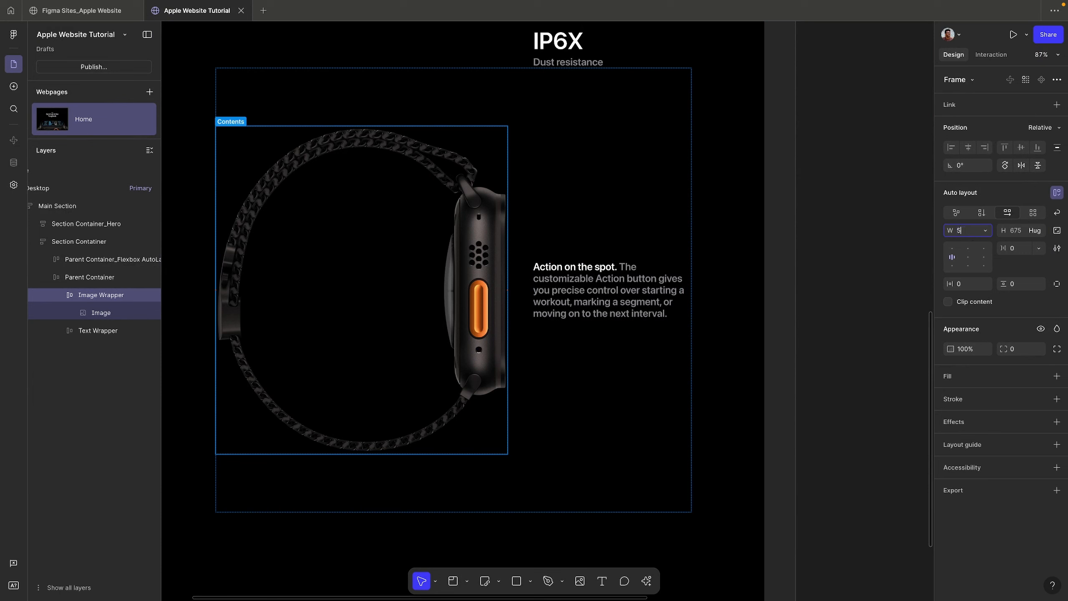
# Step: Set the Image Wrapper's width to 570 and centre its content, comparing the result with the original page
pyautogui.press('Return')
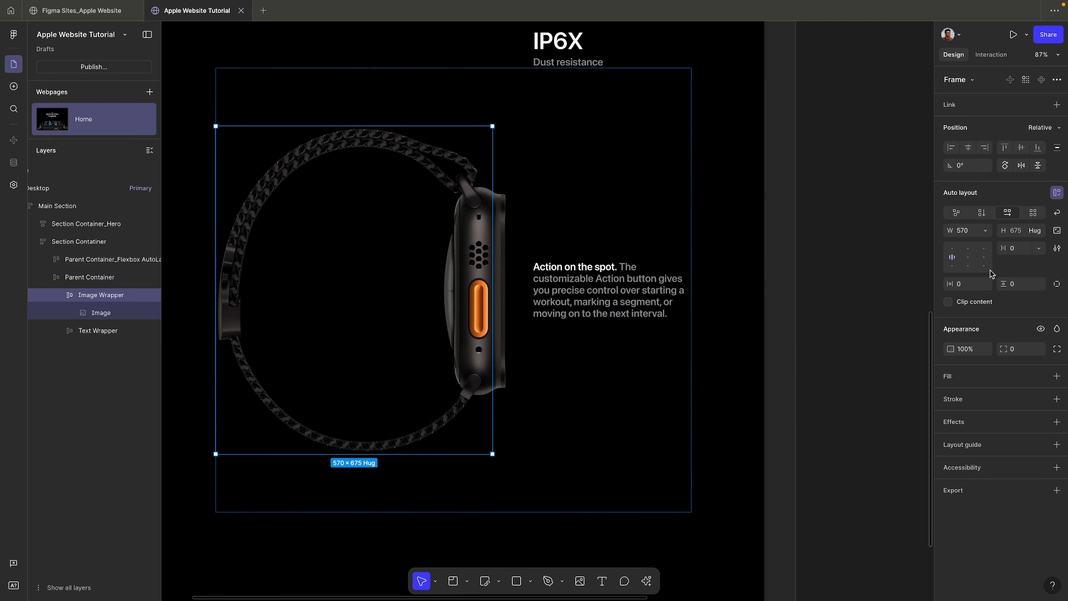
pyautogui.click(967, 258)
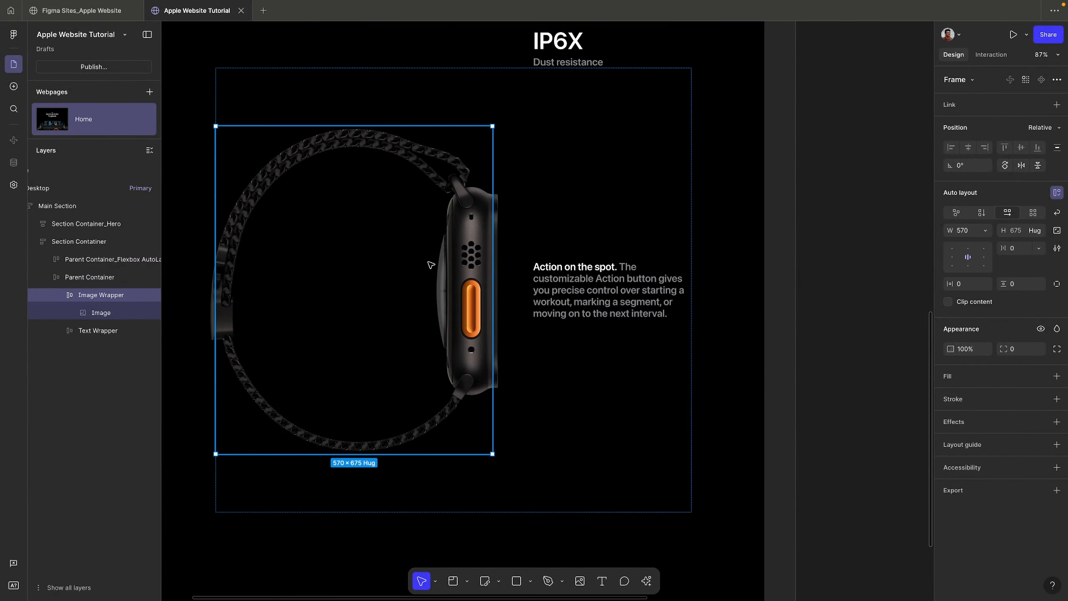
pyautogui.click(103, 312)
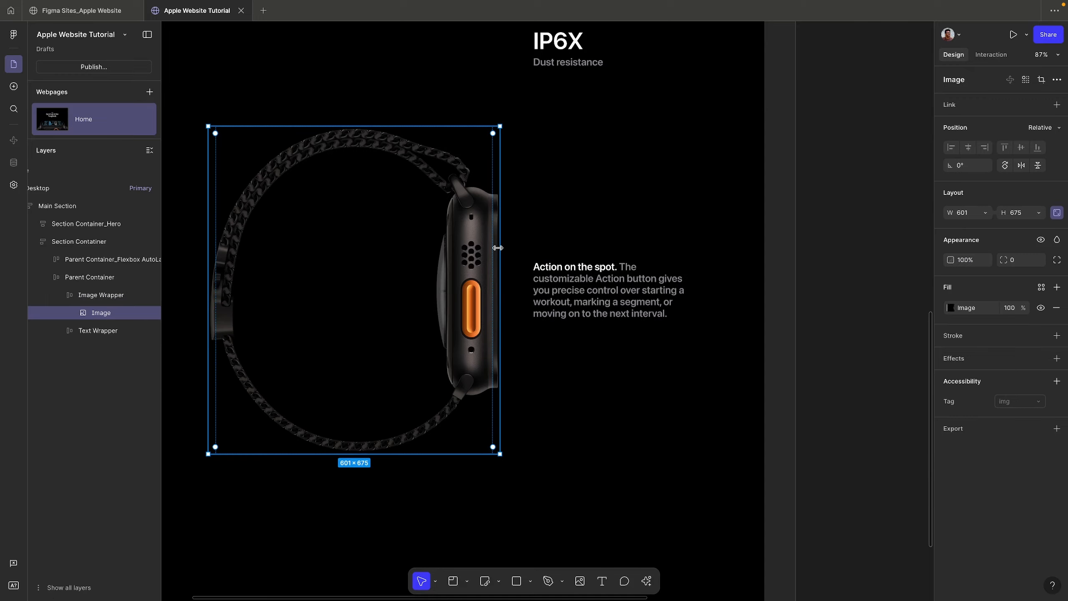
pyautogui.click(88, 296)
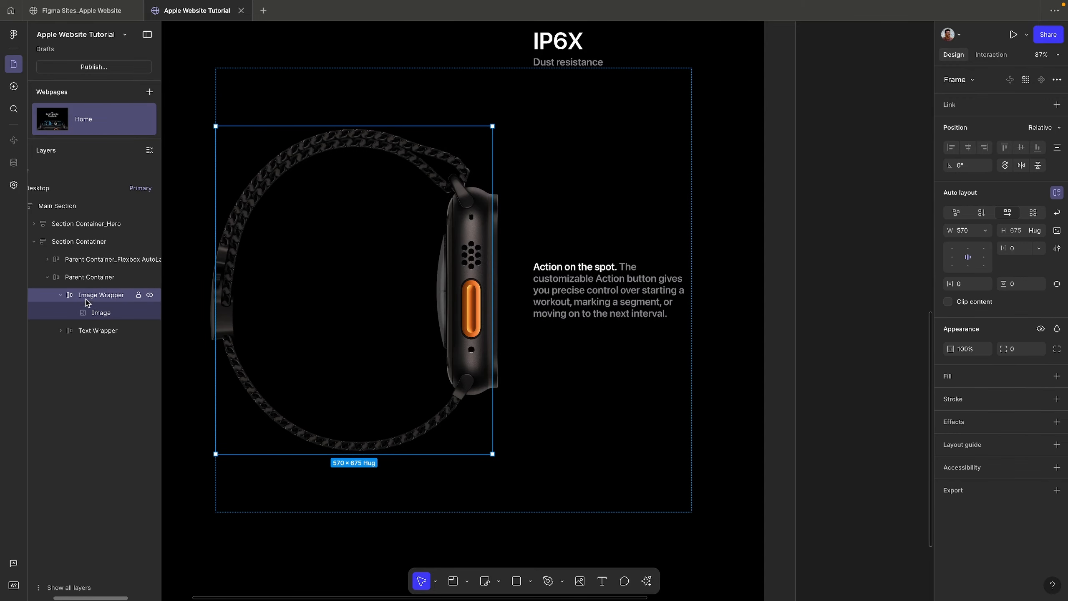
pyautogui.hotkey('ctrl', 'Right')
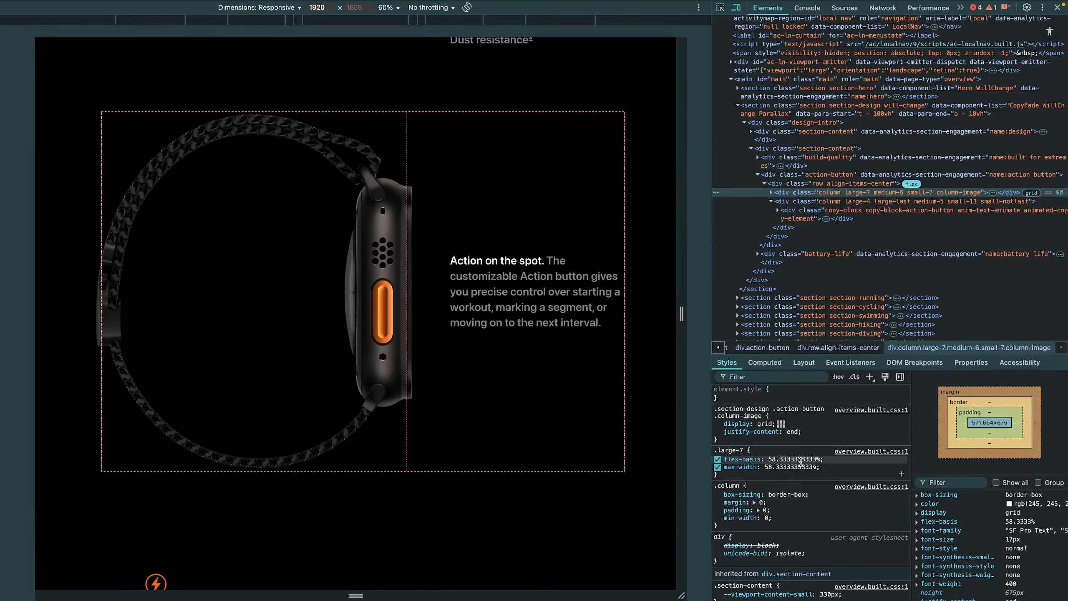
pyautogui.hotkey('ctrl', 'Left')
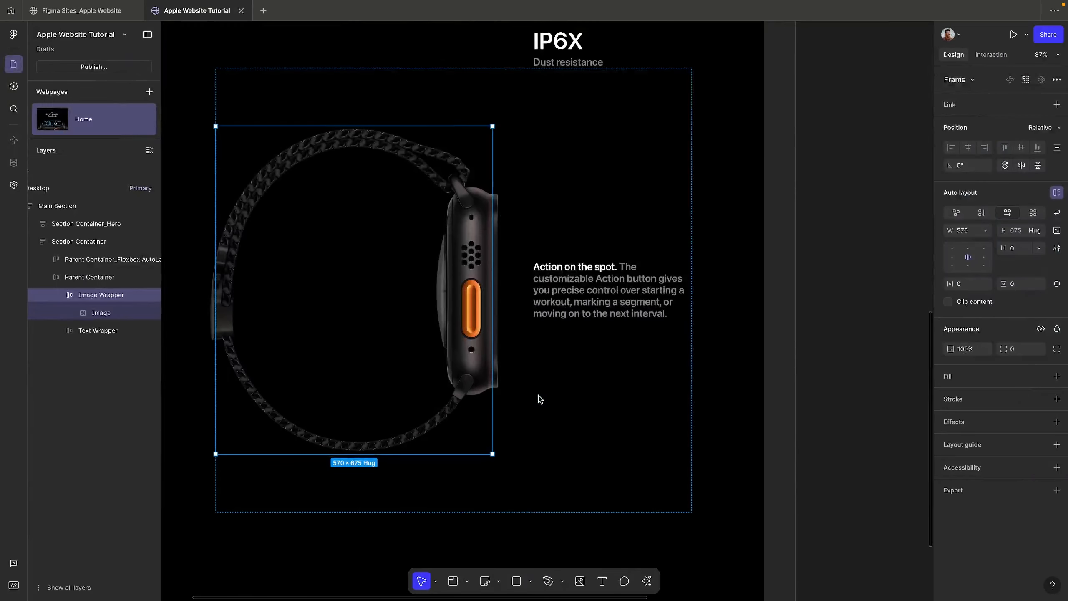
# Step: Extend the Desktop frame downward to a height of about 3470 to make room below the watch section
pyautogui.hotkey('shift', 'Return')
pyautogui.scroll(-8, 560, 361)
pyautogui.scroll(3, 561, 298)
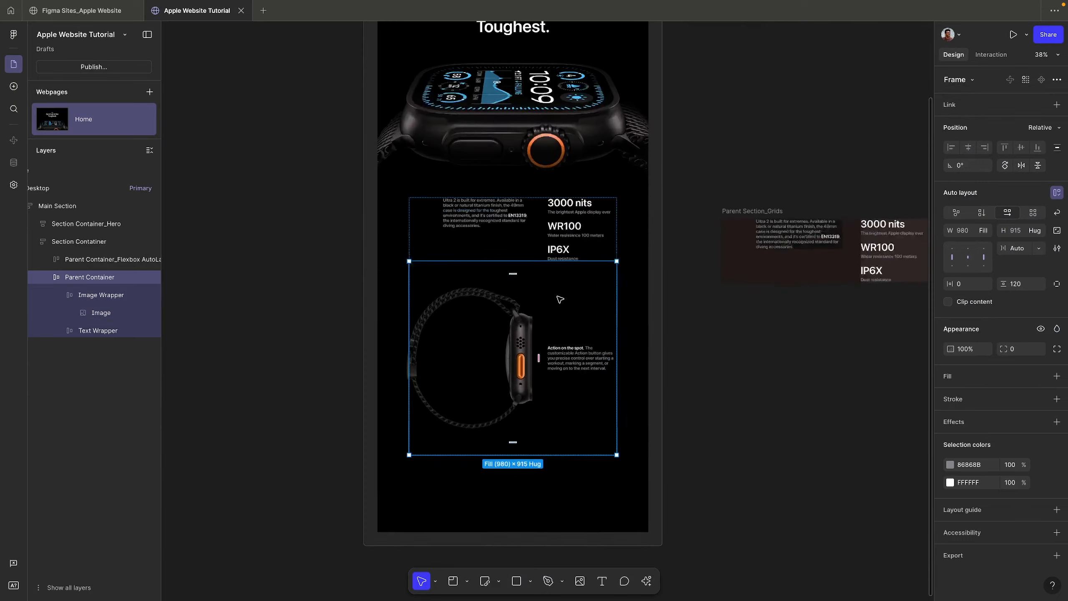
pyautogui.scroll(-3, 561, 298)
pyautogui.click(524, 386)
pyautogui.moveTo(517, 426); pyautogui.dragTo(518, 584)
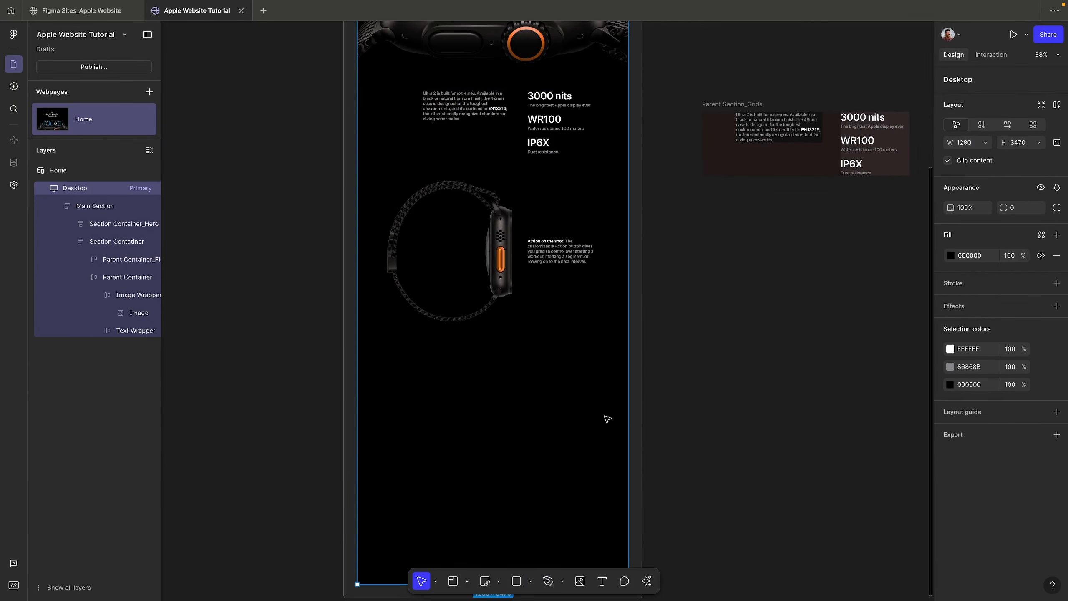
pyautogui.click(685, 306)
# Step: Switch to the Apple page in the browser and examine the battery-life block's padding and its two rows in the page code
pyautogui.hotkey('ctrl', 'Right')
pyautogui.scroll(-5, 576, 306)
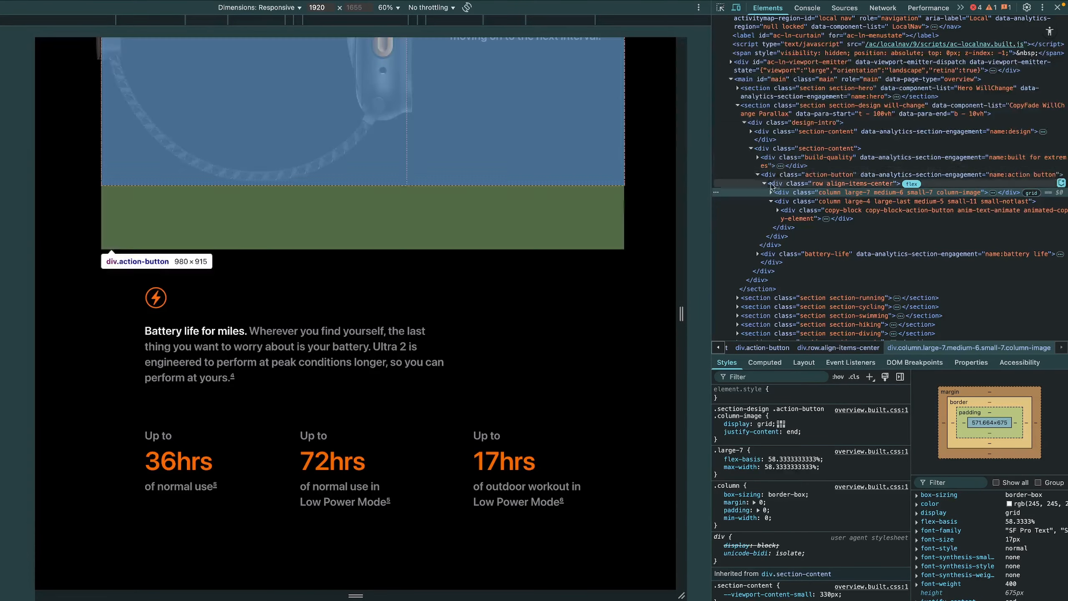
pyautogui.click(790, 184)
pyautogui.click(757, 175)
pyautogui.click(776, 193)
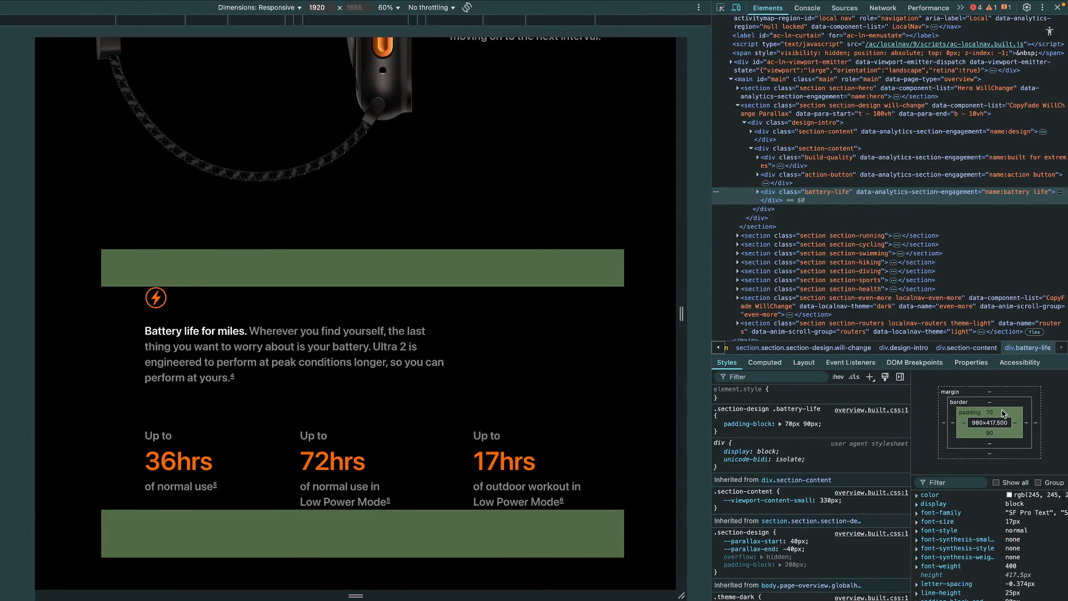
pyautogui.press('Right')
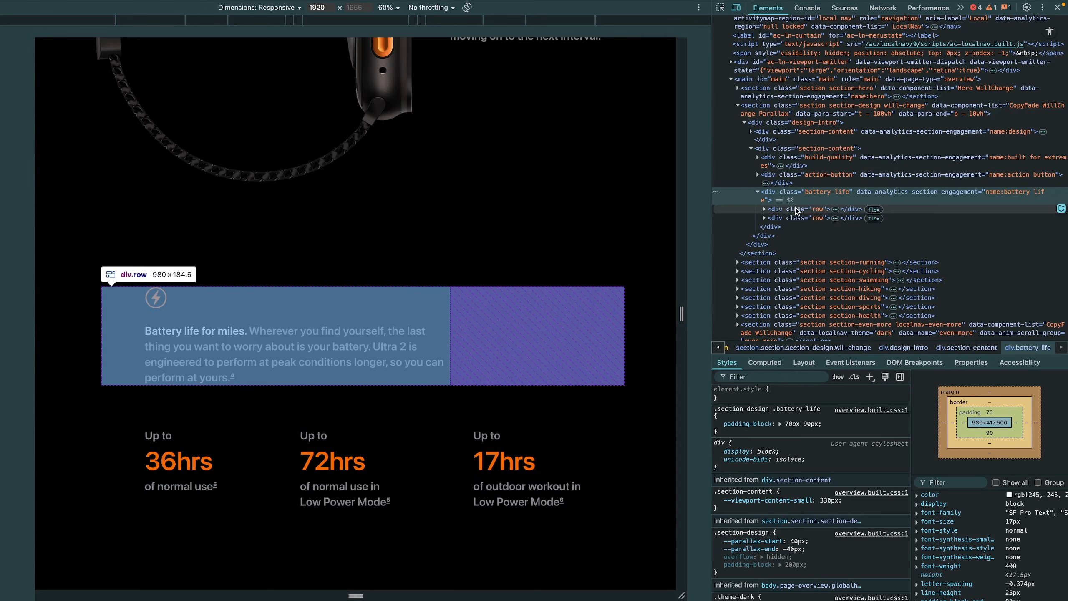
pyautogui.click(795, 210)
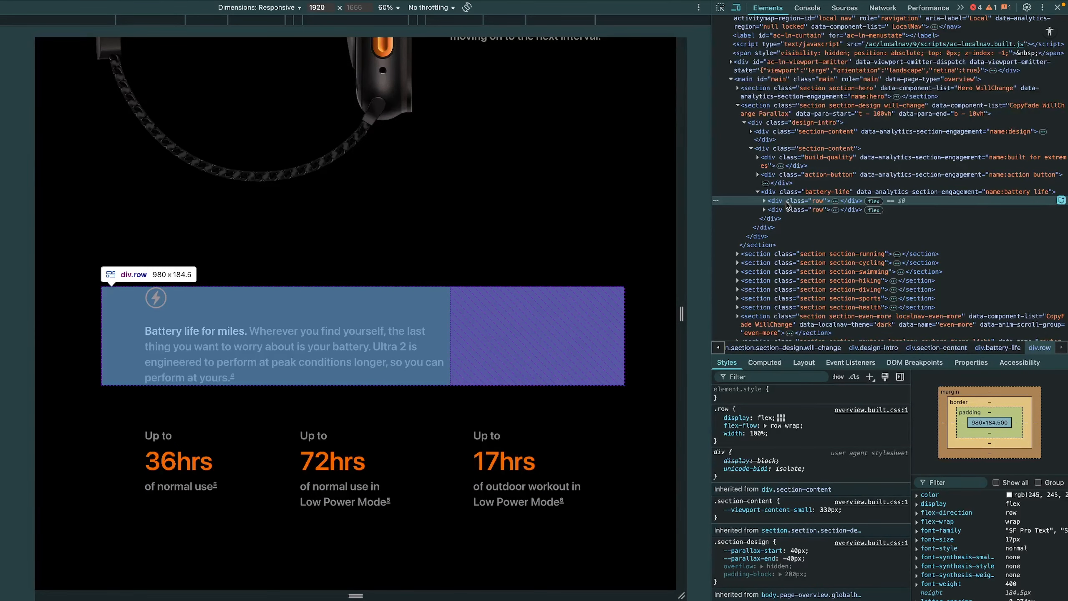
pyautogui.click(786, 217)
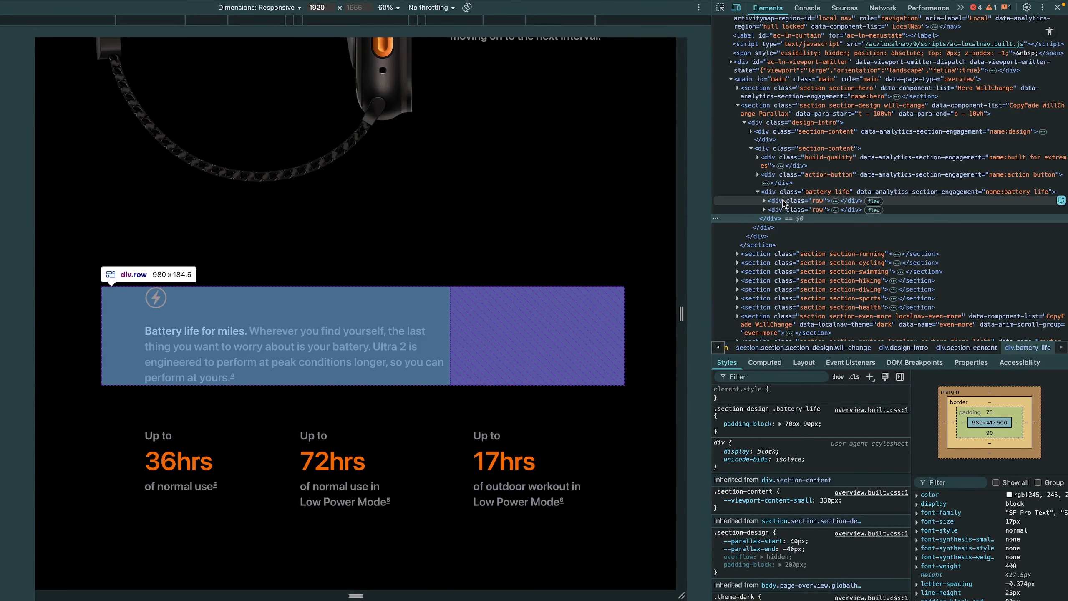
pyautogui.click(785, 204)
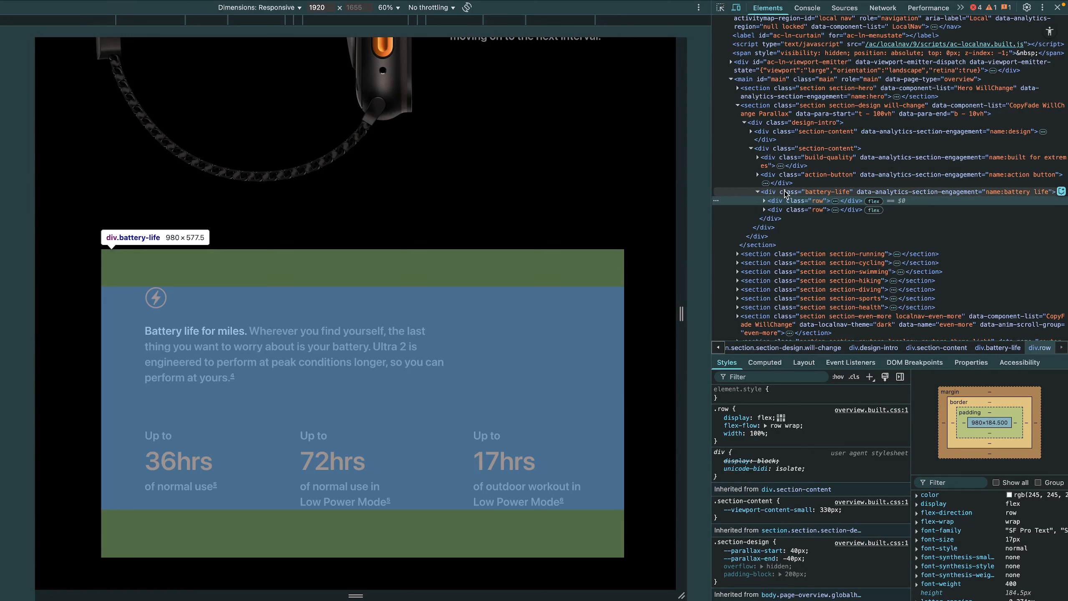
pyautogui.click(784, 194)
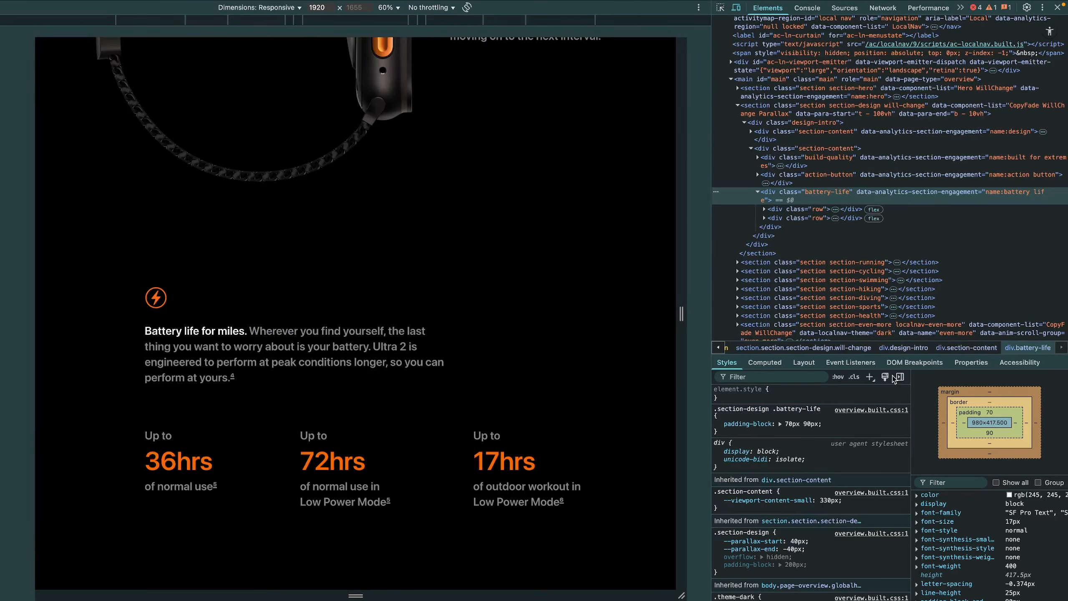
# Step: Examine the battery-life block's first row with its flex overlay, checking its text column's width and start margin
pyautogui.click(788, 210)
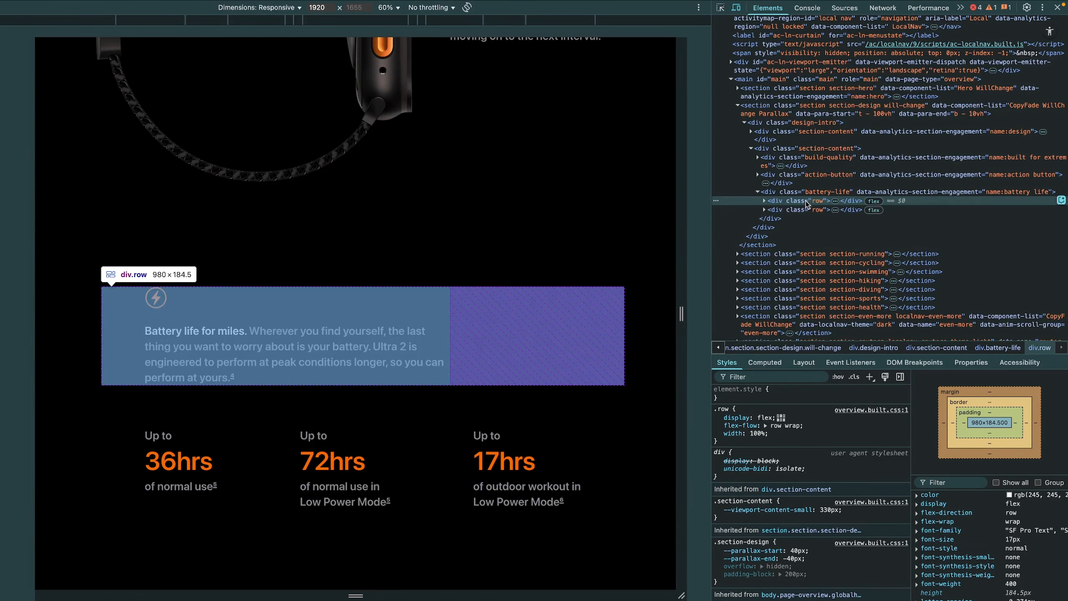
pyautogui.click(764, 201)
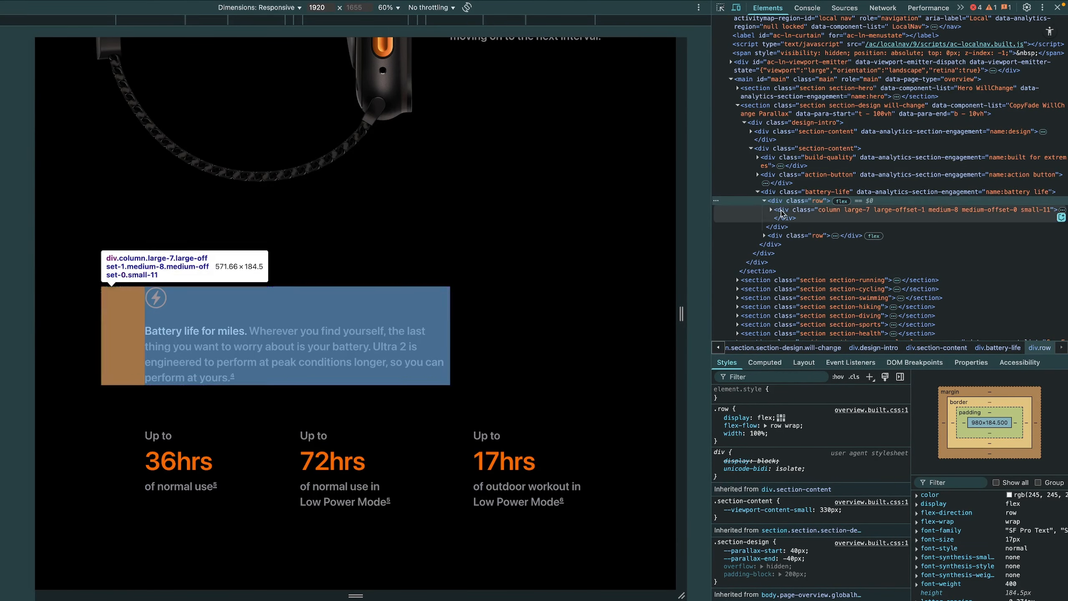
pyautogui.click(786, 213)
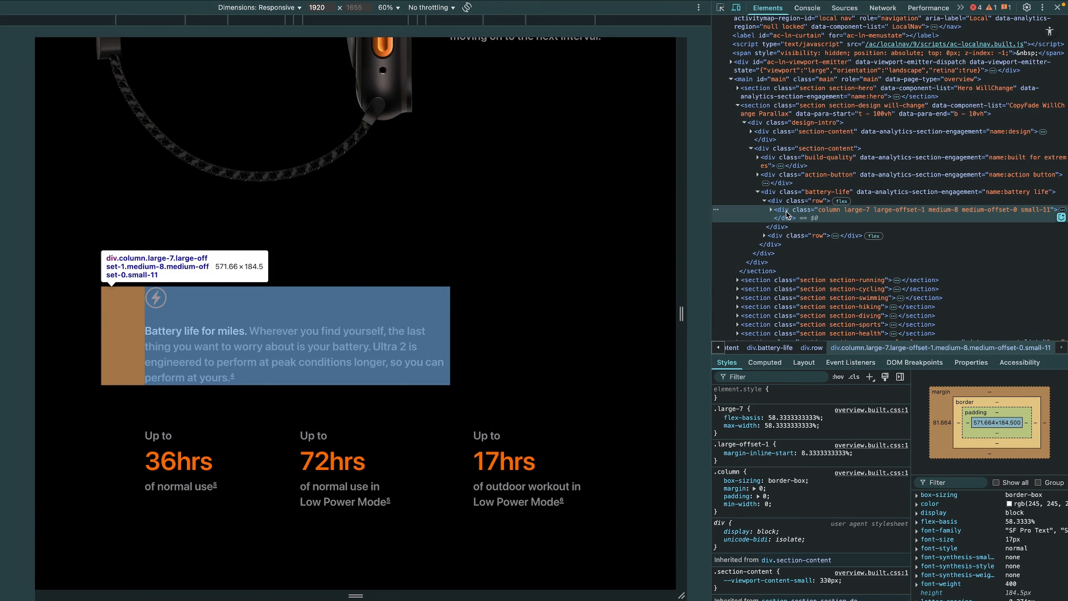
pyautogui.click(784, 202)
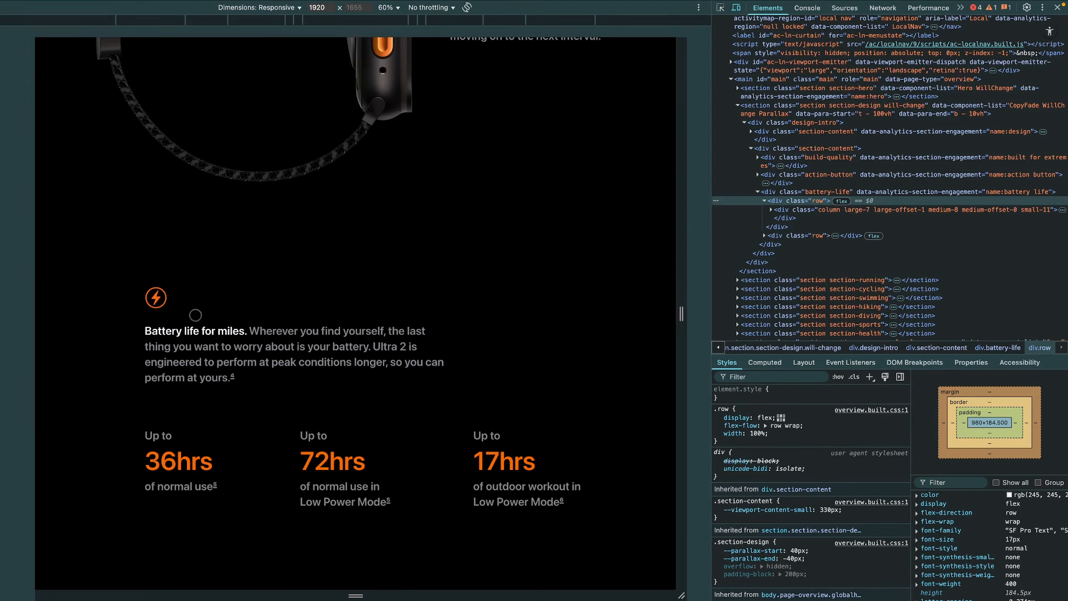
pyautogui.click(842, 200)
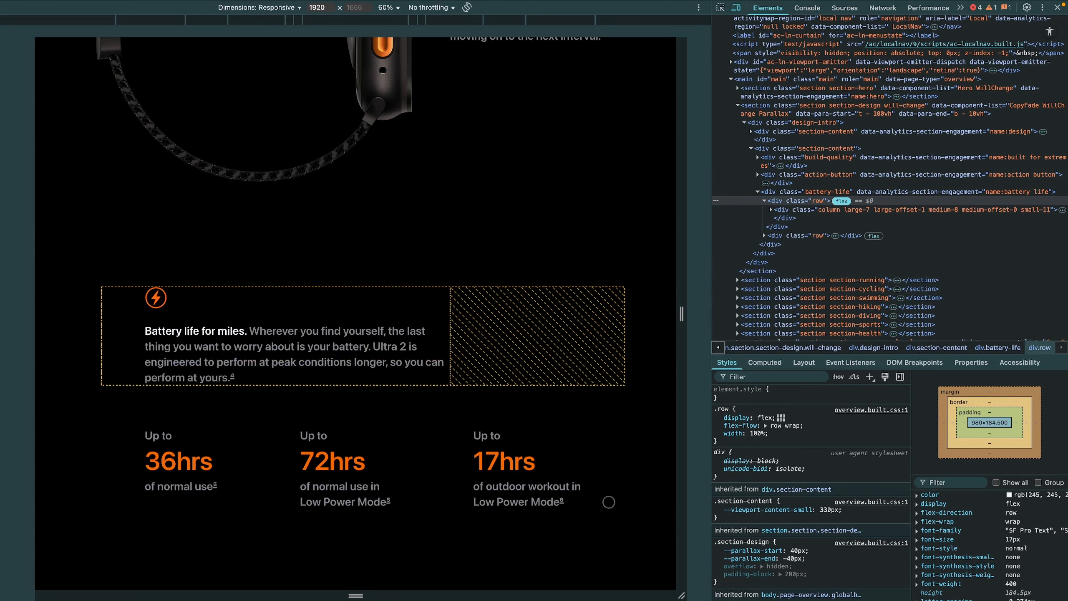
pyautogui.click(794, 211)
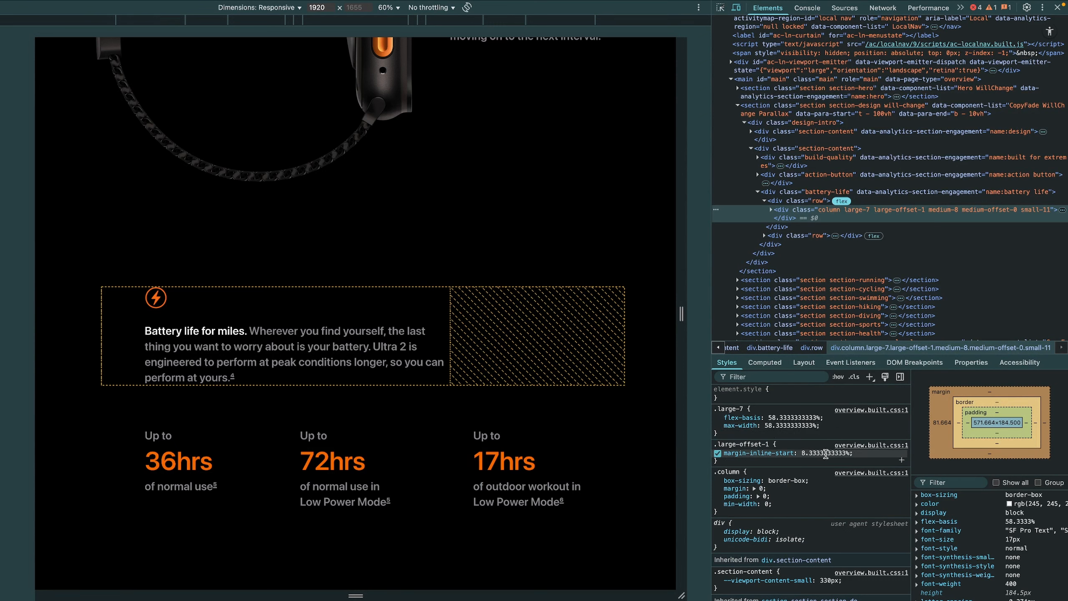
pyautogui.moveTo(740, 456)
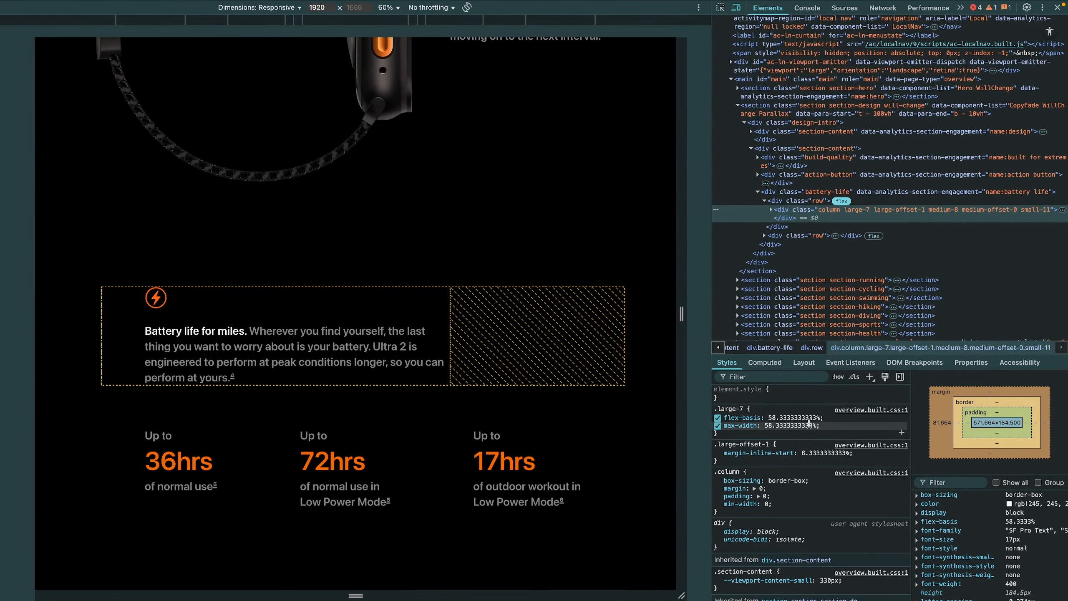
# Step: Close the page inspector, copy the orange battery icon, and paste it into the Figma design below the watch at about X 354, Y 2847
pyautogui.click(1057, 8)
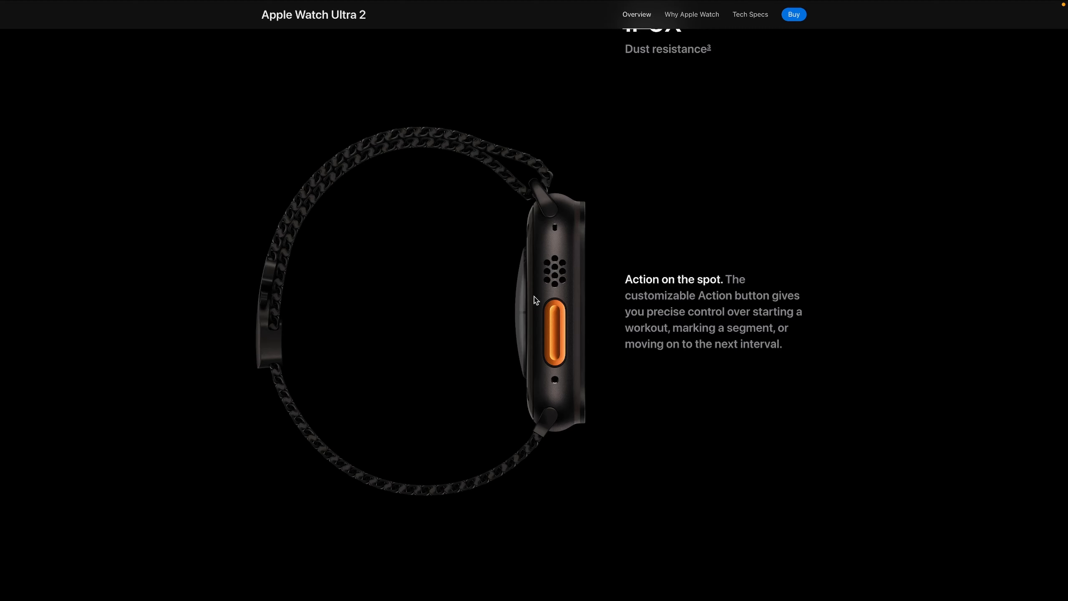
pyautogui.scroll(-13, 473, 323)
pyautogui.scroll(5, 473, 323)
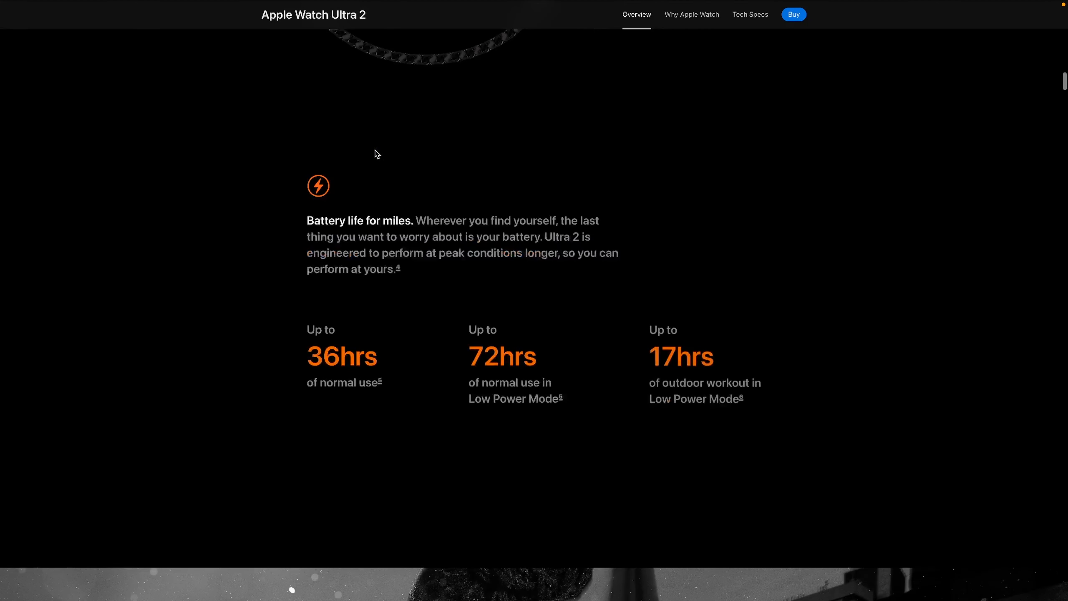
pyautogui.rightClick(320, 188)
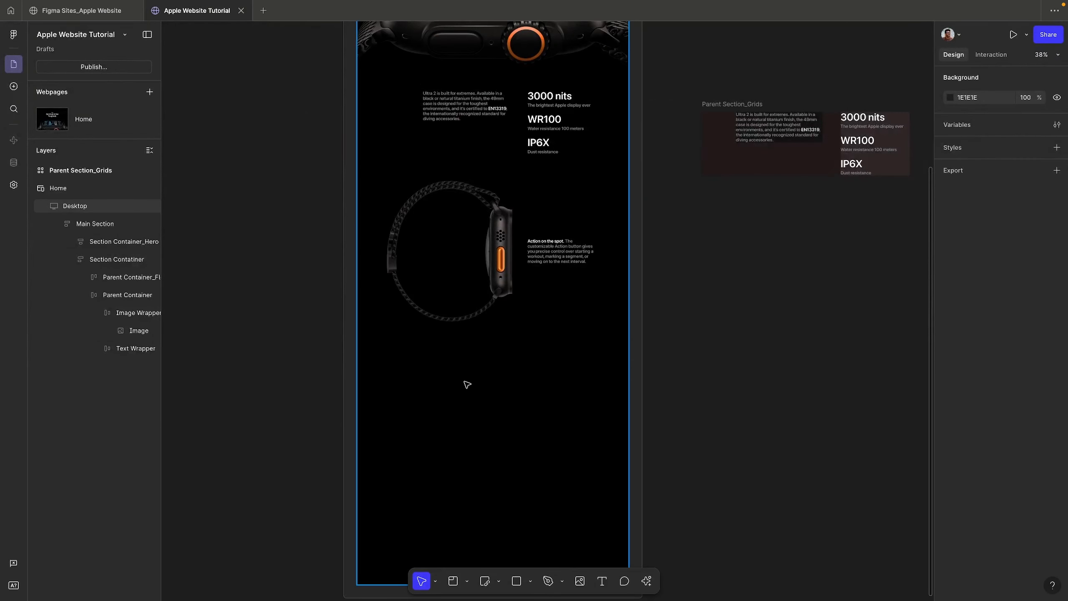
pyautogui.hotkey('ctrl', 'v')
pyautogui.moveTo(546, 311); pyautogui.dragTo(428, 440)
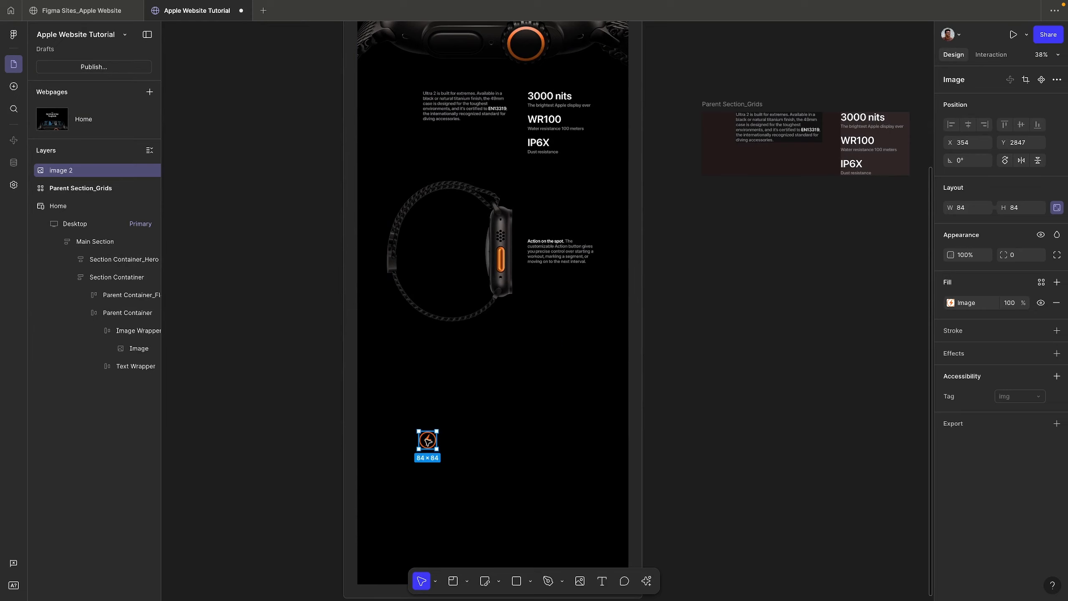
# Step: Duplicate the "Action on the spot" text and place the copy below the battery icon at about X 366, Y 3041
pyautogui.scroll(5, 427, 440)
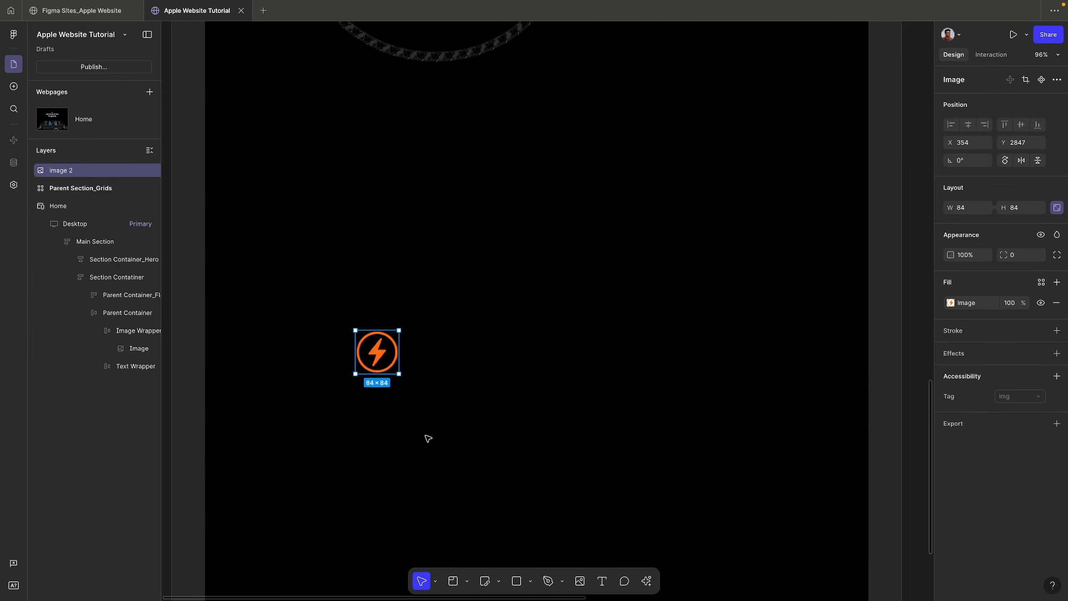
pyautogui.scroll(-3, 427, 438)
pyautogui.keyDown('super'); pyautogui.click(554, 115); pyautogui.keyUp('super')
pyautogui.keyDown('super'); pyautogui.click(557, 136); pyautogui.keyUp('super')
pyautogui.click(451, 419)
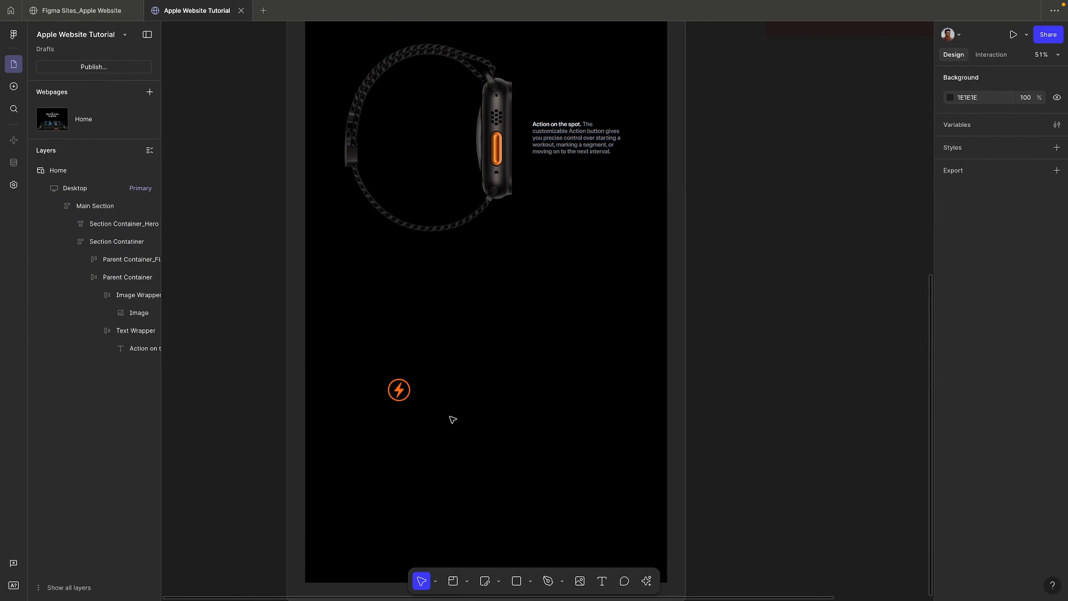
pyautogui.scroll(5, 452, 419)
pyautogui.hotkey('ctrl', 'v')
pyautogui.scroll(-2, 458, 407)
pyautogui.scroll(3, 421, 463)
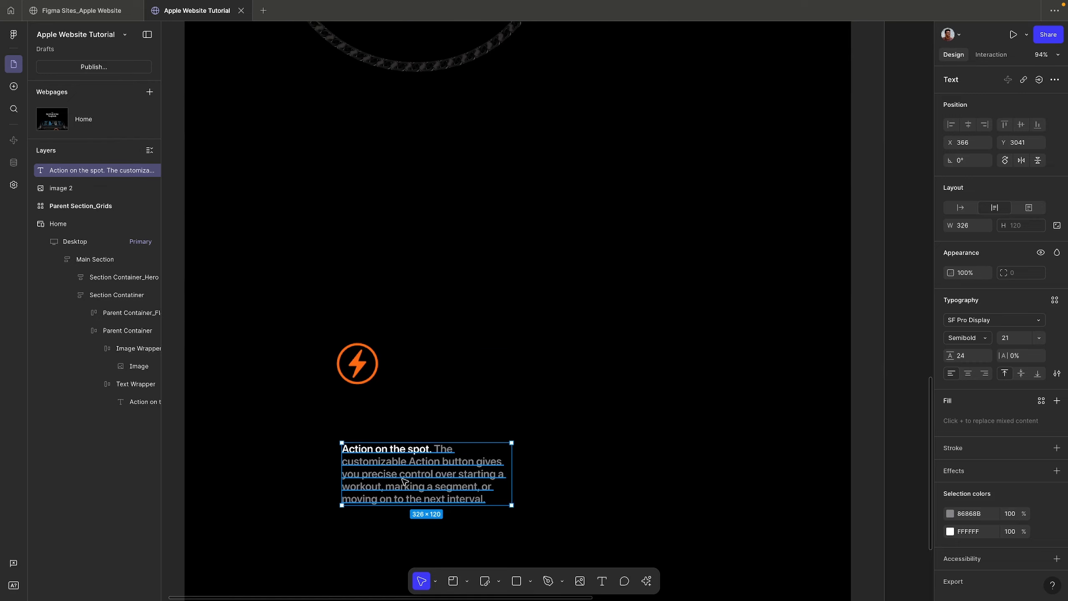
# Step: Switch to the Apple page in the browser and examine the battery-life block's layout and first-row column in the page code
pyautogui.scroll(-3, 405, 482)
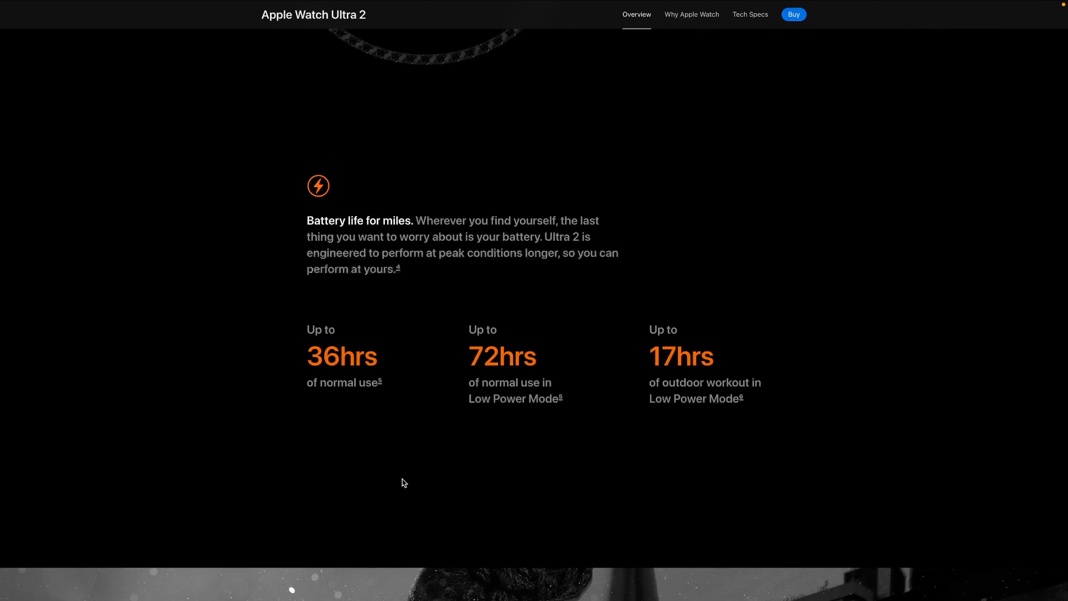
pyautogui.scroll(10, 514, 231)
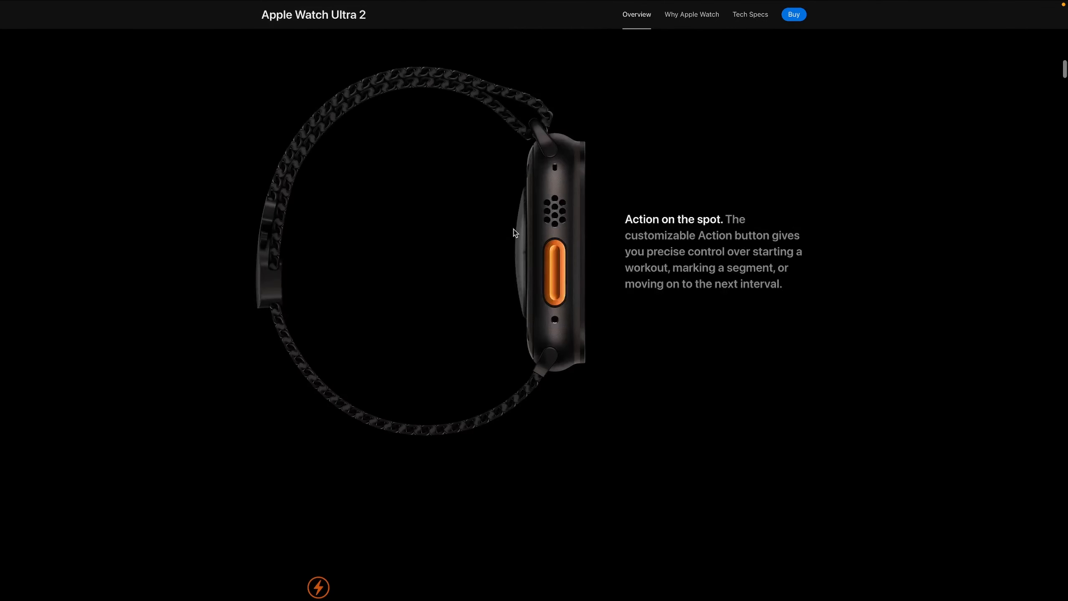
pyautogui.scroll(-10, 514, 230)
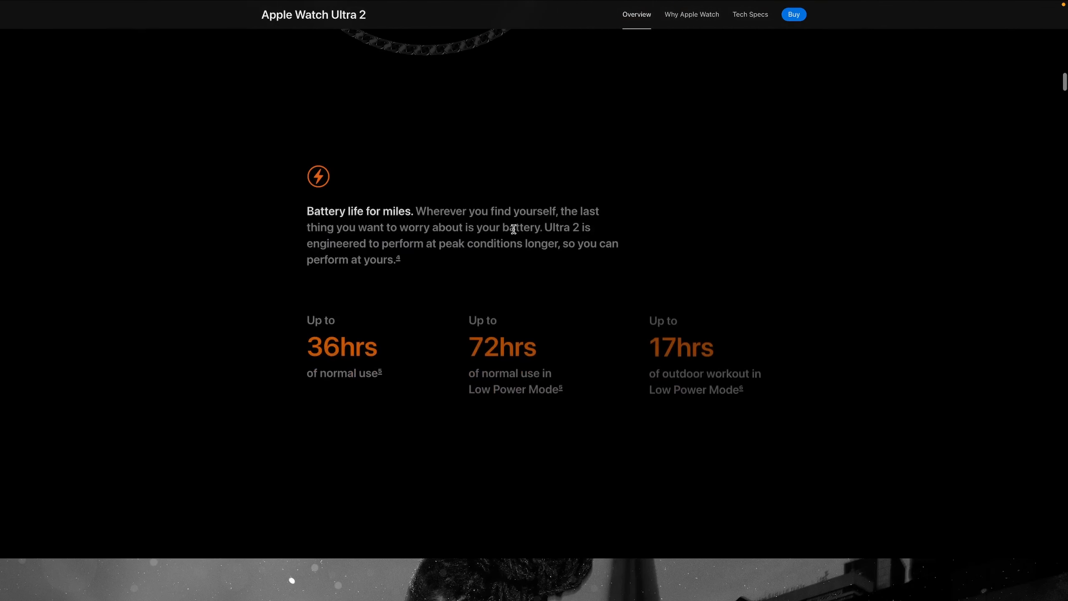
pyautogui.rightClick(580, 188)
pyautogui.click(634, 404)
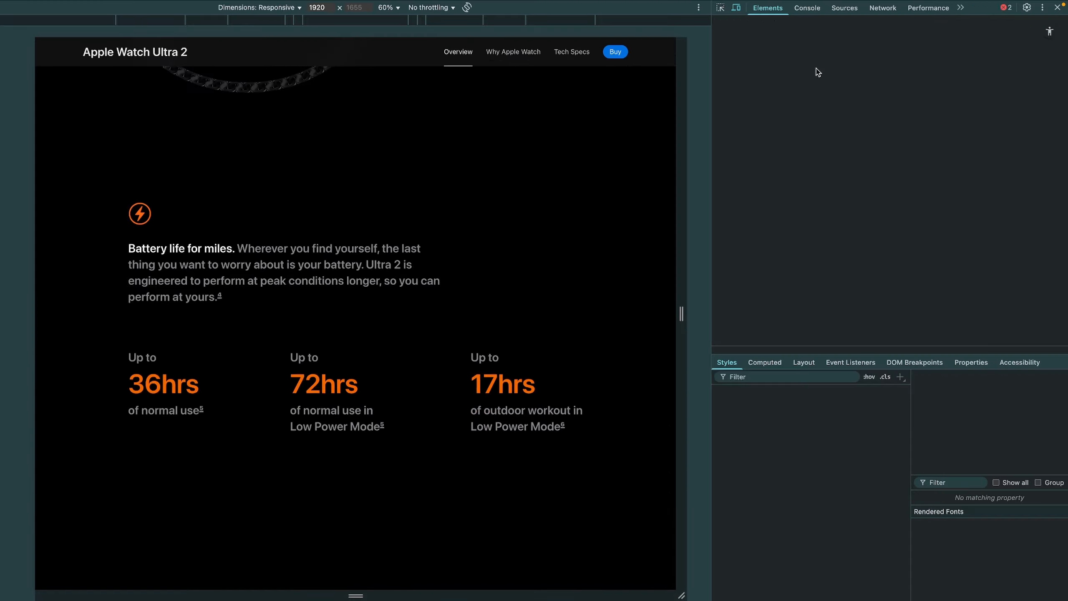
pyautogui.click(720, 8)
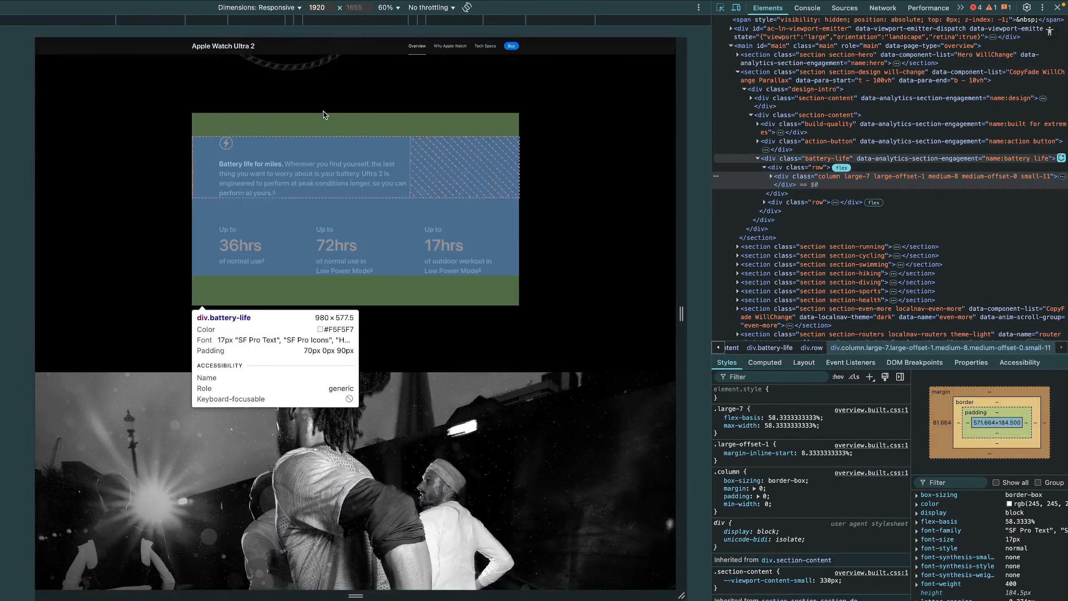
pyautogui.scroll(5, 323, 117)
pyautogui.hscroll(1, 323, 115)
pyautogui.click(324, 236)
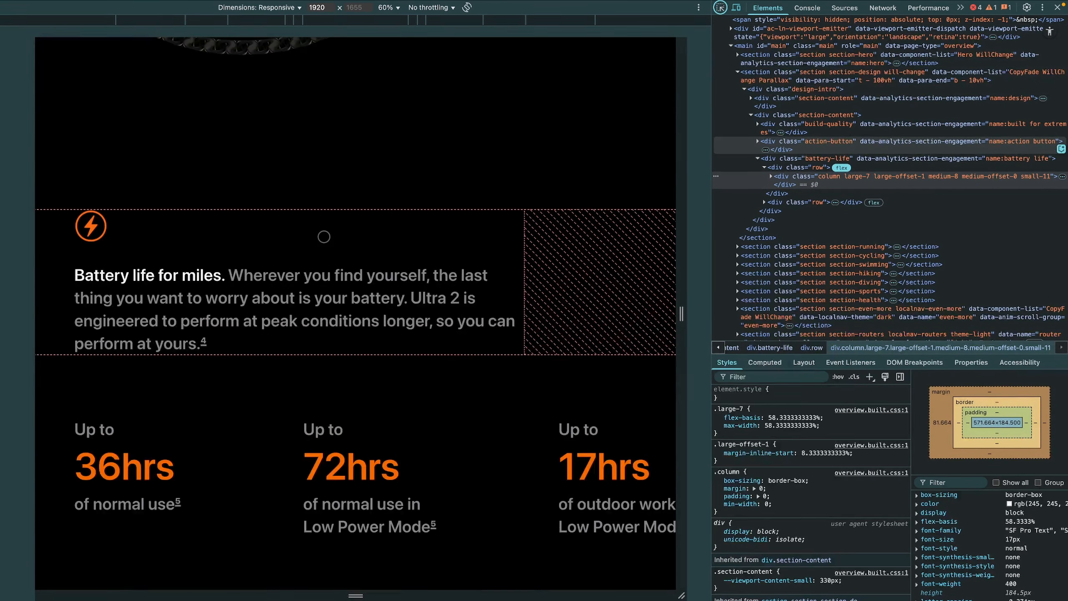
pyautogui.scroll(-5, 324, 236)
pyautogui.click(1057, 8)
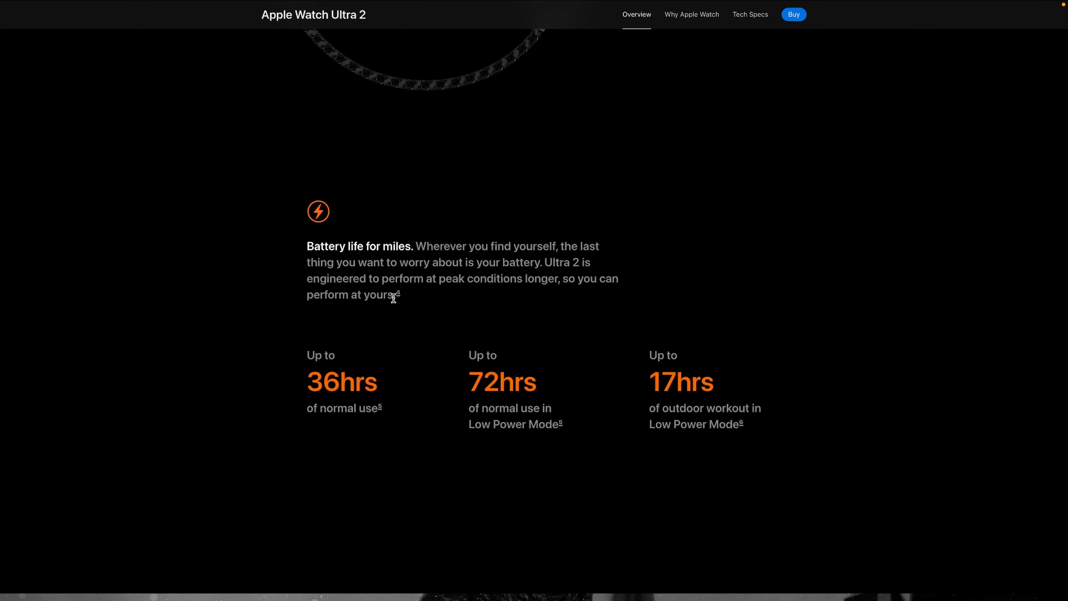
# Step: Replace the duplicated text in the Figma design with the page's "Battery life for miles." paragraph and set it to auto width
pyautogui.moveTo(393, 298); pyautogui.dragTo(309, 251)
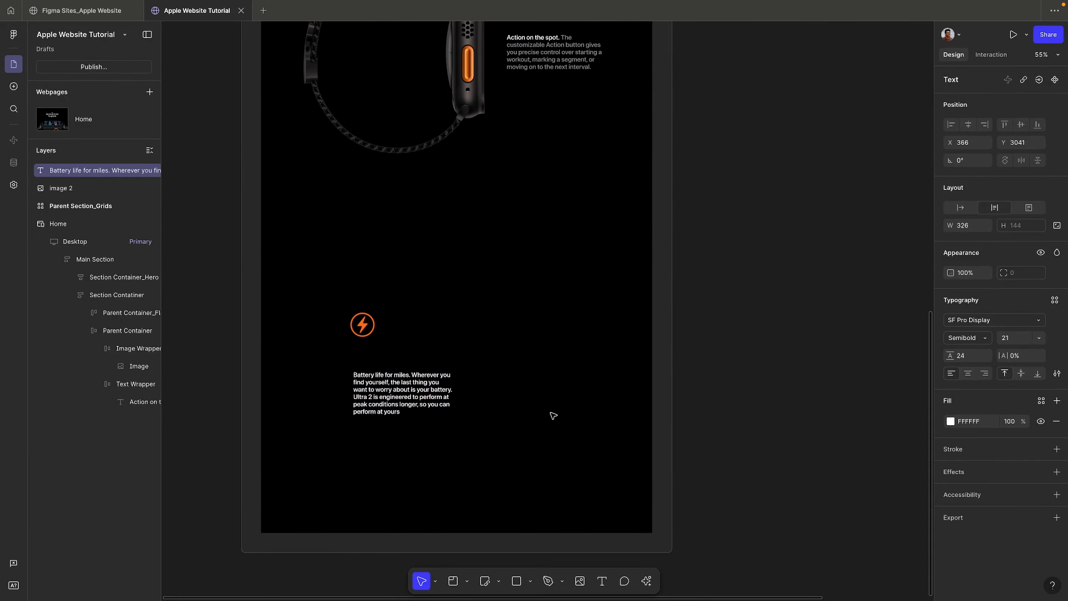
pyautogui.scroll(5, 449, 406)
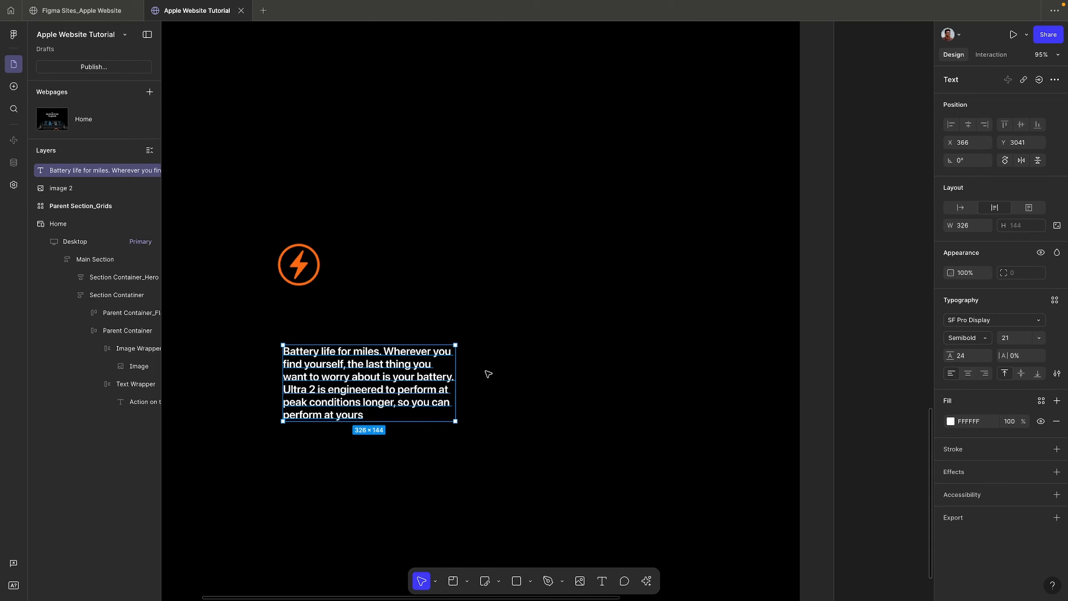
pyautogui.click(649, 369)
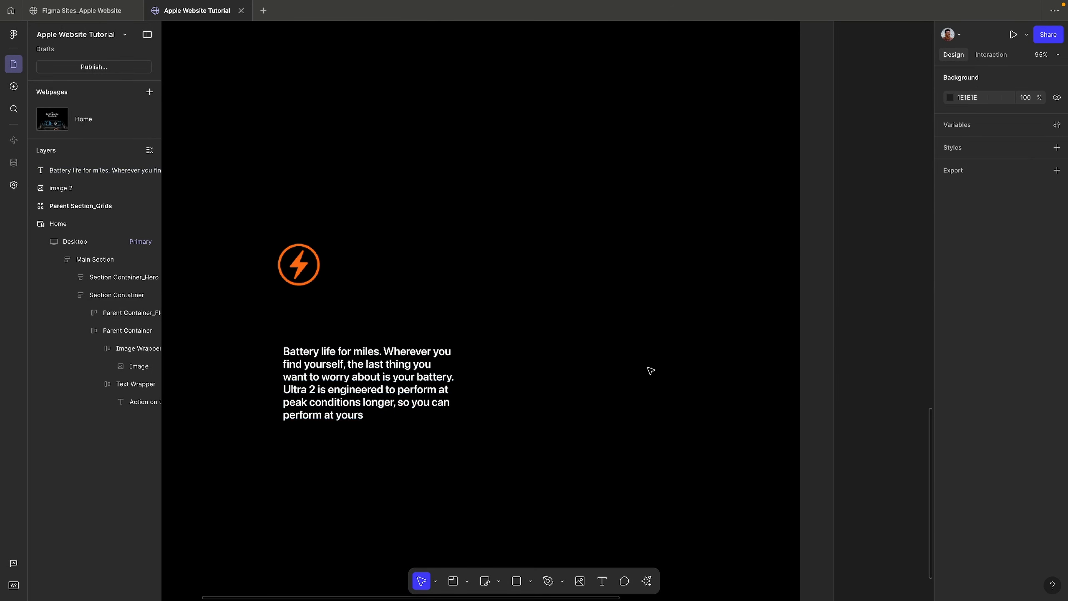
pyautogui.click(425, 383)
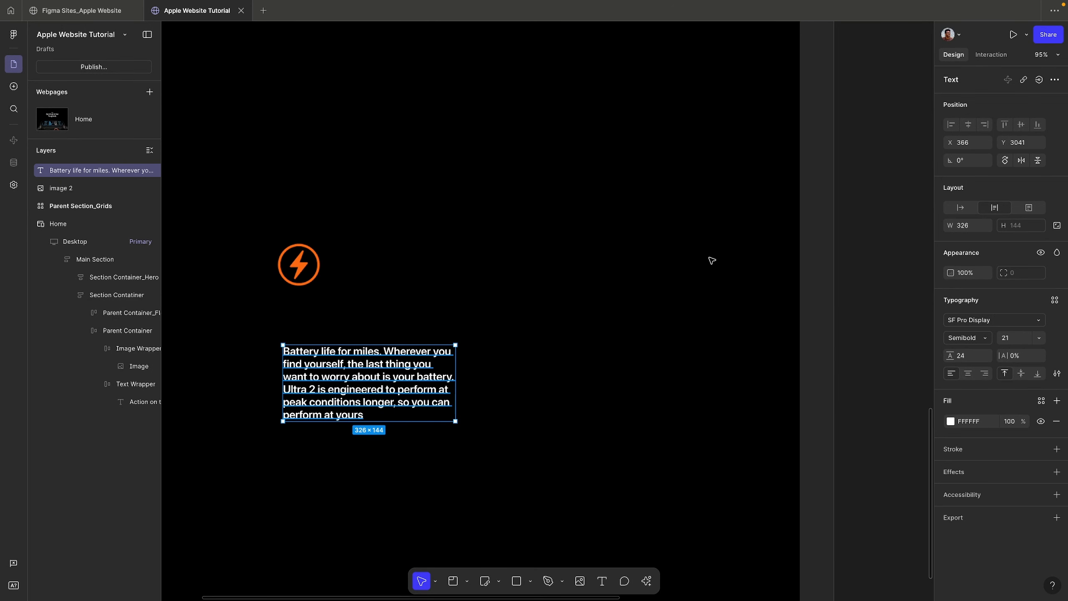
pyautogui.click(959, 207)
pyautogui.scroll(-5, 460, 353)
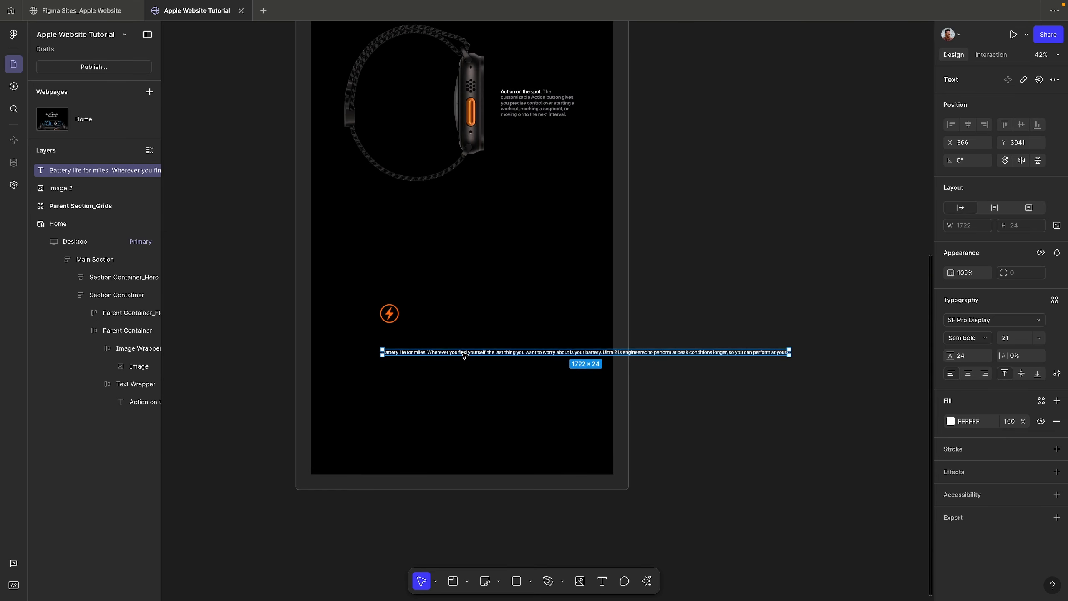
# Step: Apply the grey 86868B from the "Action on the spot" text to the battery paragraph after "Battery life for miles."
pyautogui.click(543, 109)
pyautogui.click(969, 518)
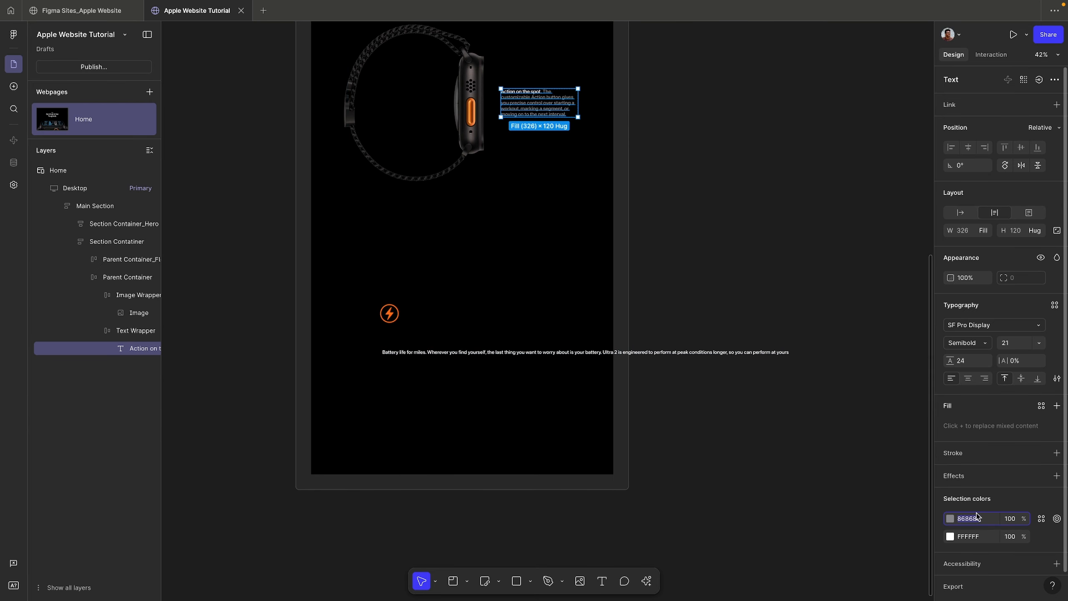
pyautogui.click(433, 355)
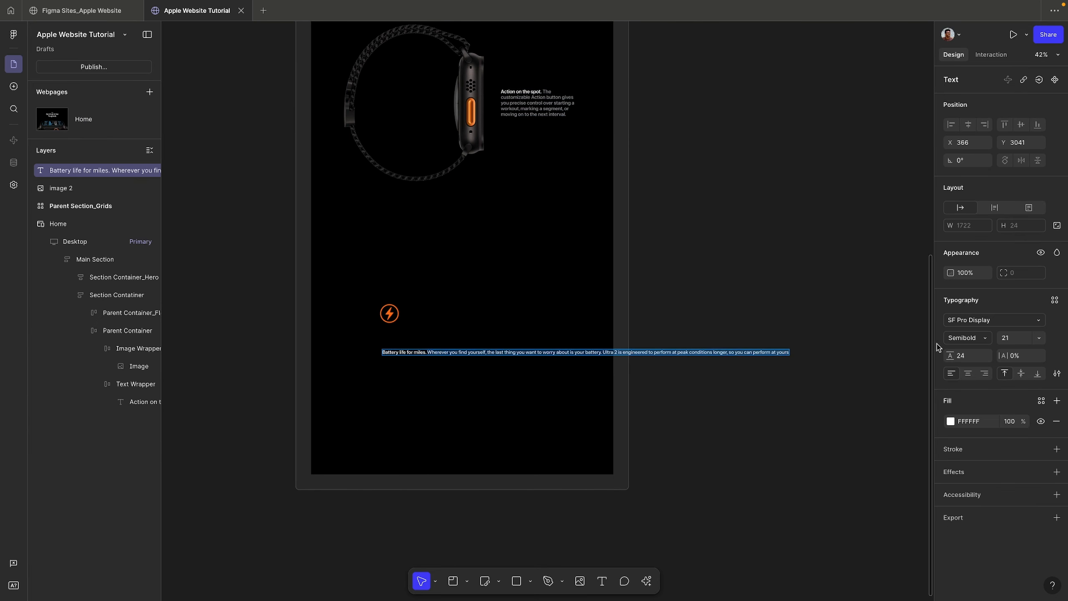
pyautogui.hscroll(2, 433, 354)
pyautogui.press('Escape')
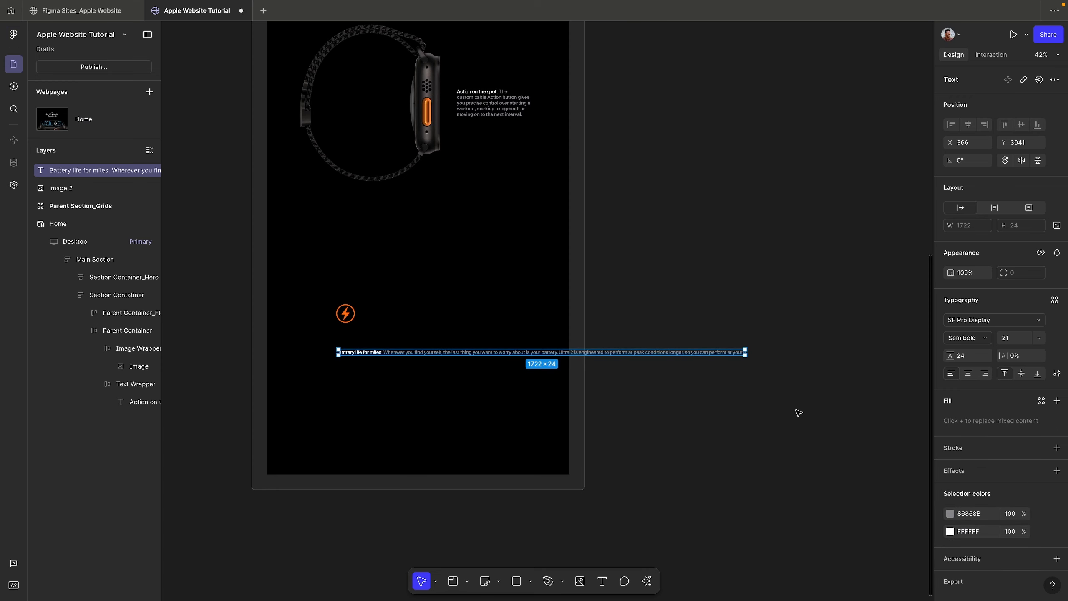
# Step: Wrap the battery icon and its paragraph in a vertical auto layout frame named "Text Wrapper"
pyautogui.scroll(5, 357, 374)
pyautogui.keyDown('shift'); pyautogui.click(338, 254); pyautogui.keyUp('shift')
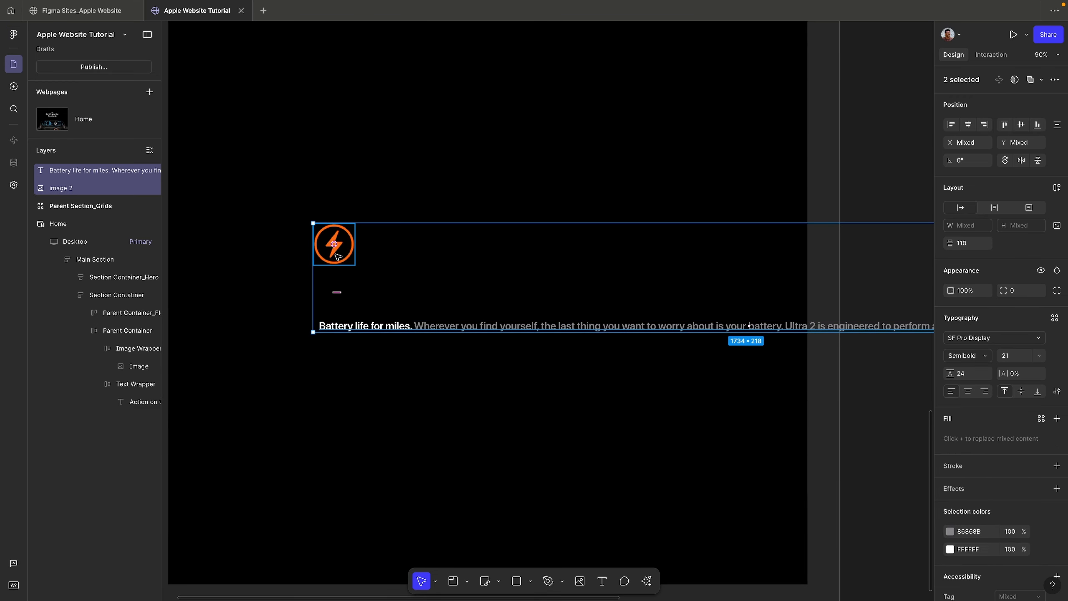
pyautogui.hotkey('shift', 'a')
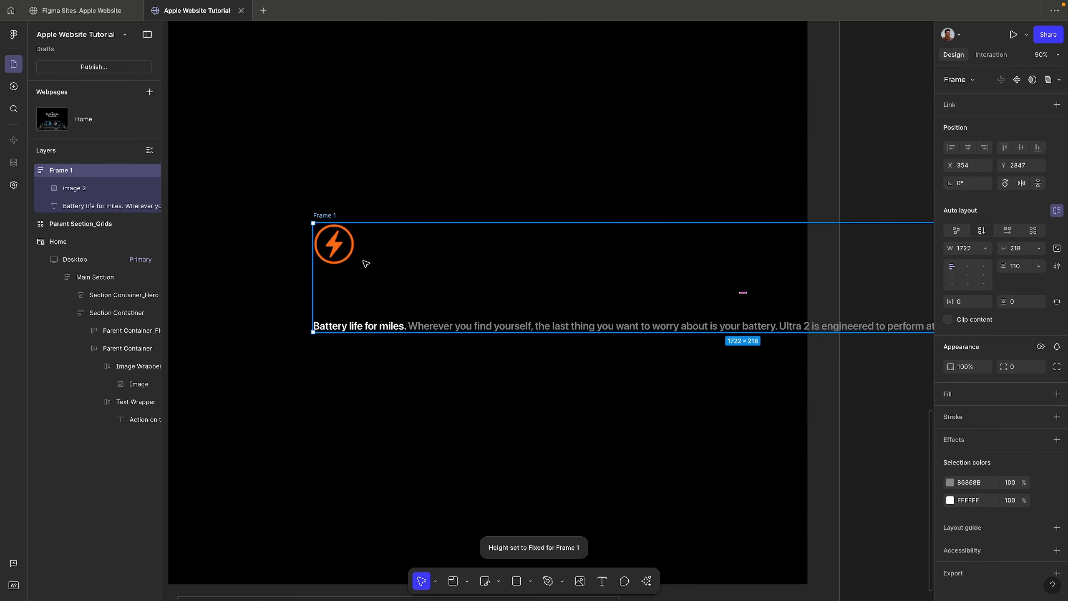
pyautogui.doubleClick(324, 215)
pyautogui.write('W')
pyautogui.write('ext Wrap')
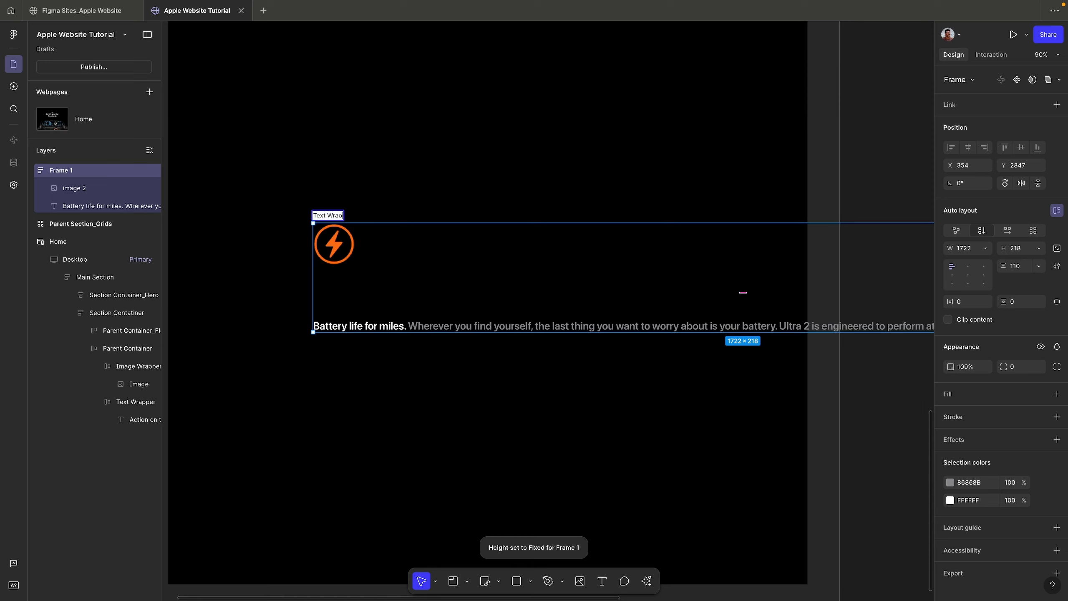
pyautogui.write('per')
pyautogui.press('Return')
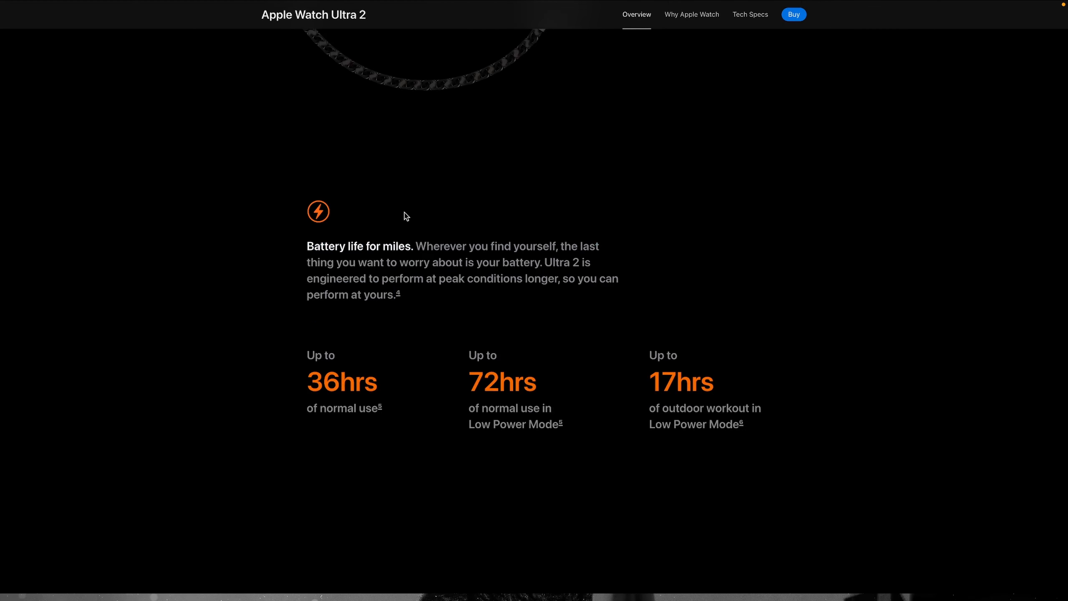
# Step: Switch to the Apple page and examine the battery icon's picture element in the page code for its size and margin
pyautogui.rightClick(469, 206)
pyautogui.click(496, 300)
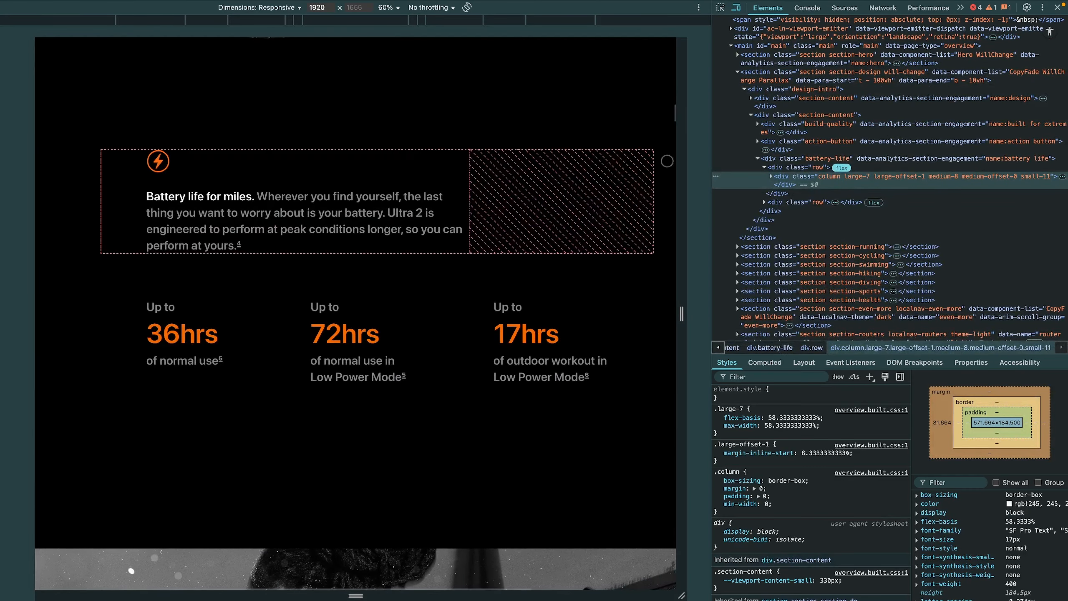
pyautogui.click(772, 176)
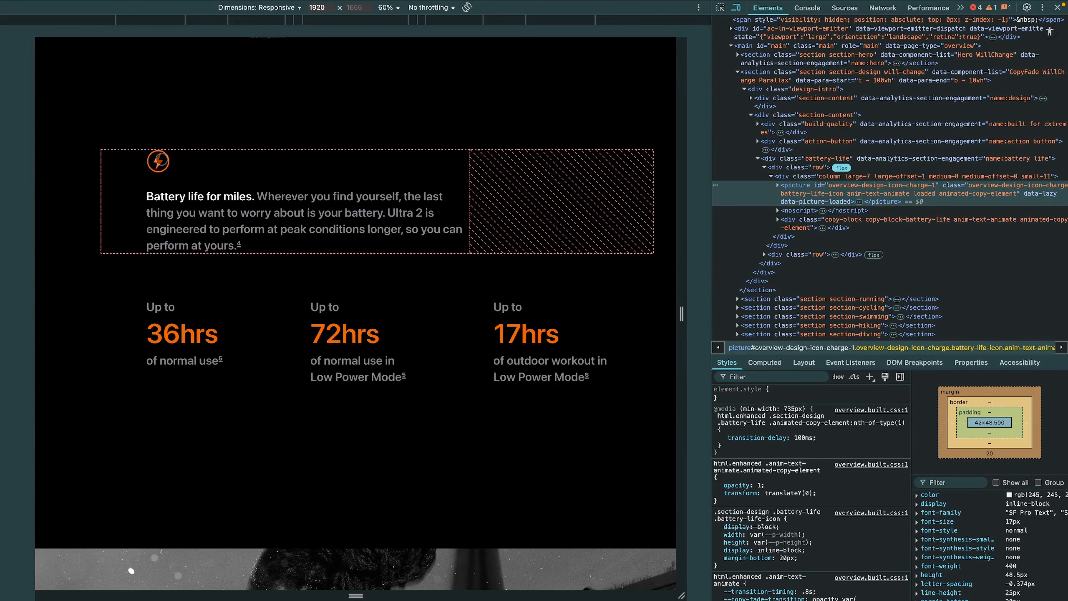
pyautogui.scroll(5, 140, 160)
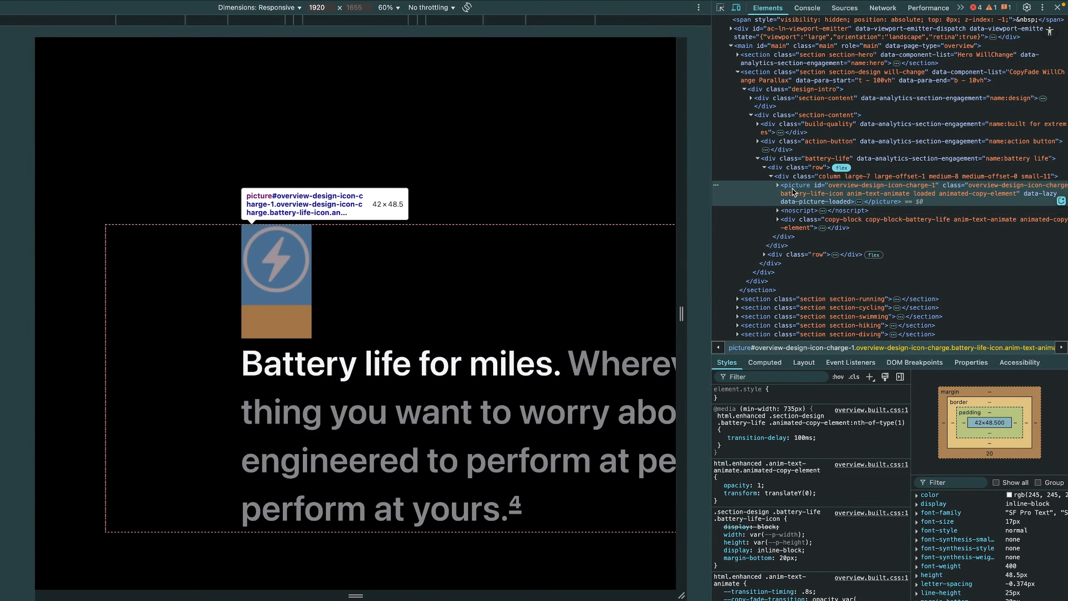
pyautogui.click(778, 185)
pyautogui.click(815, 210)
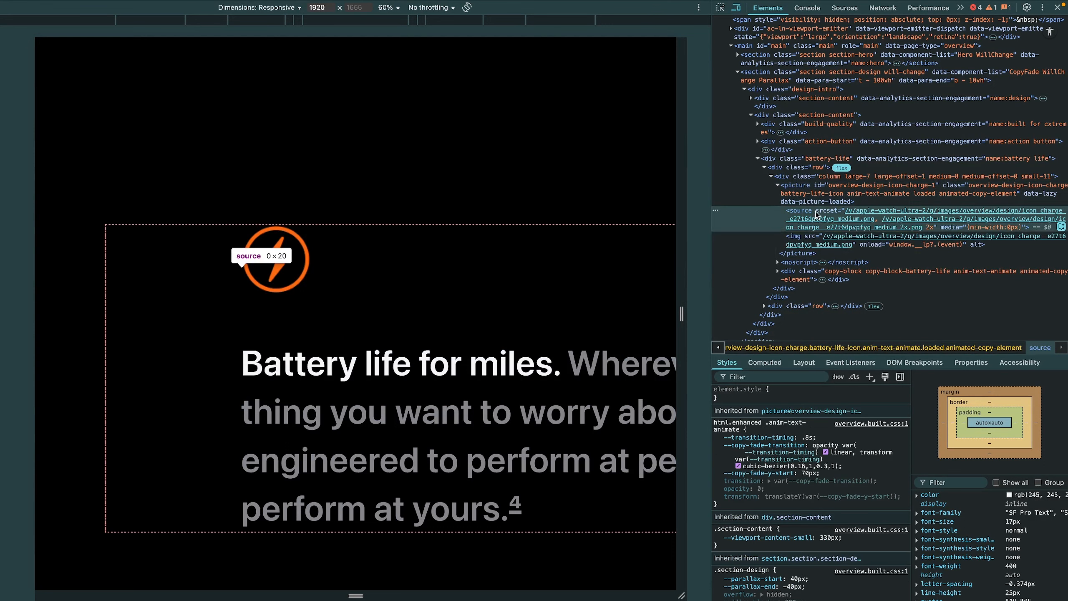
pyautogui.click(814, 247)
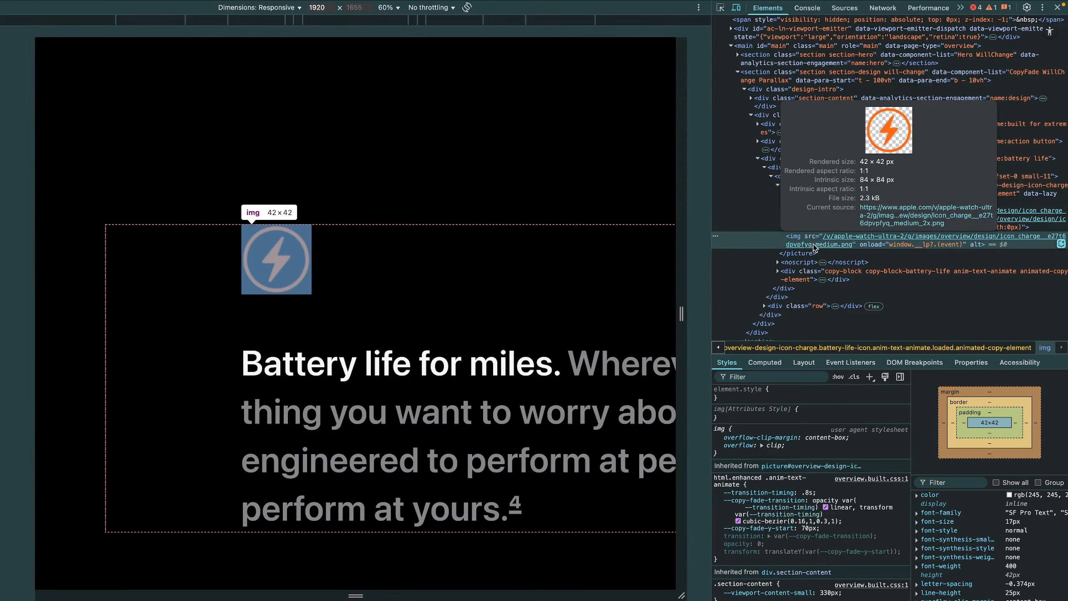
pyautogui.click(797, 192)
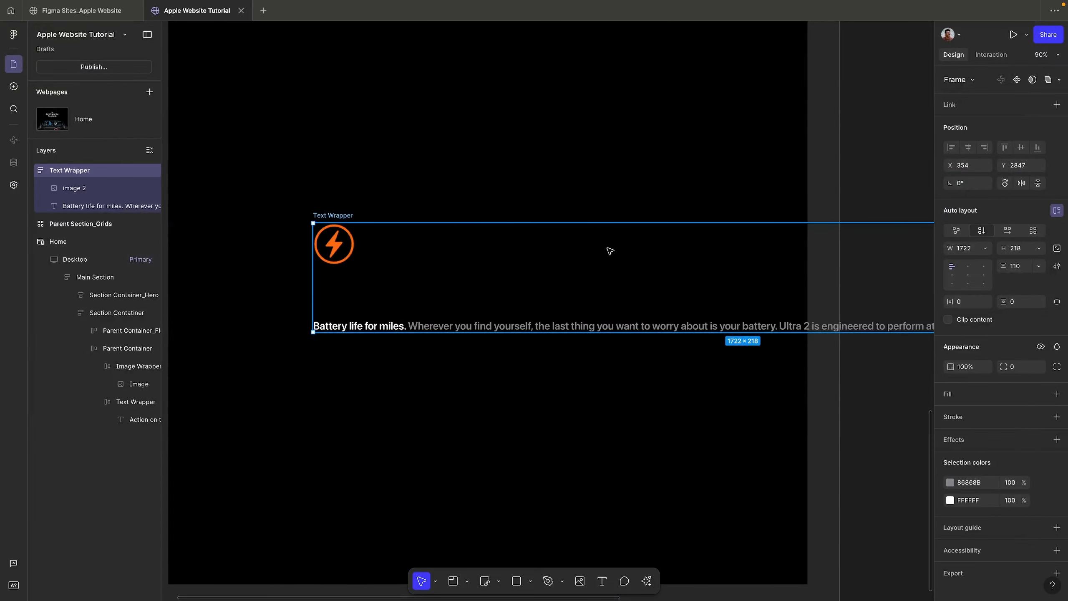
# Step: Resize the battery icon in the Figma design to 42 × 42 and set the Text Wrapper's height to hug its contents
pyautogui.hotkey('shift', 'Tab')
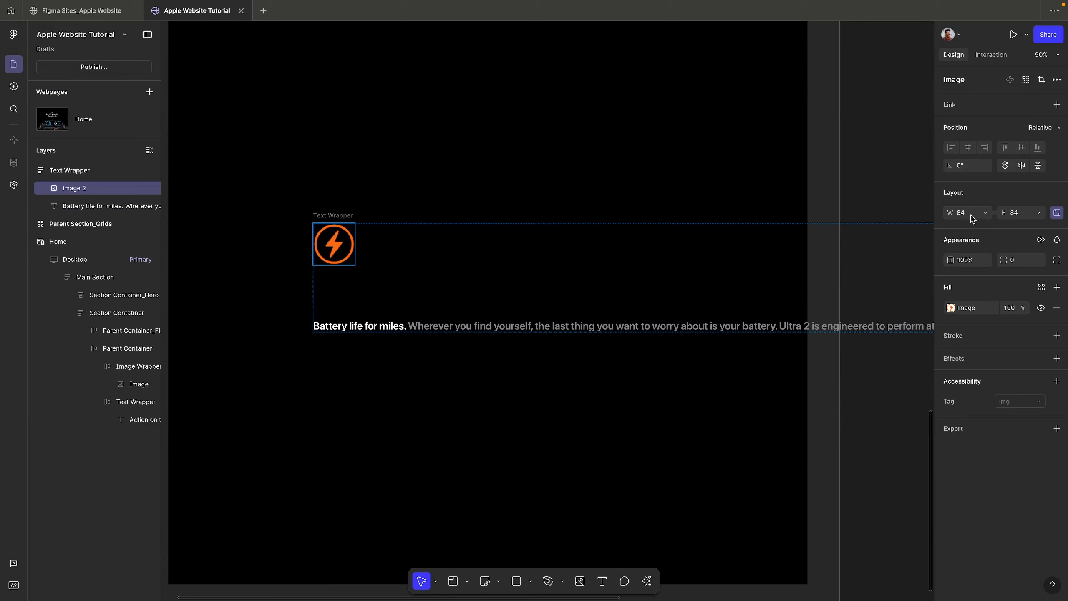
pyautogui.write('42')
pyautogui.press('Return')
pyautogui.scroll(5, 324, 240)
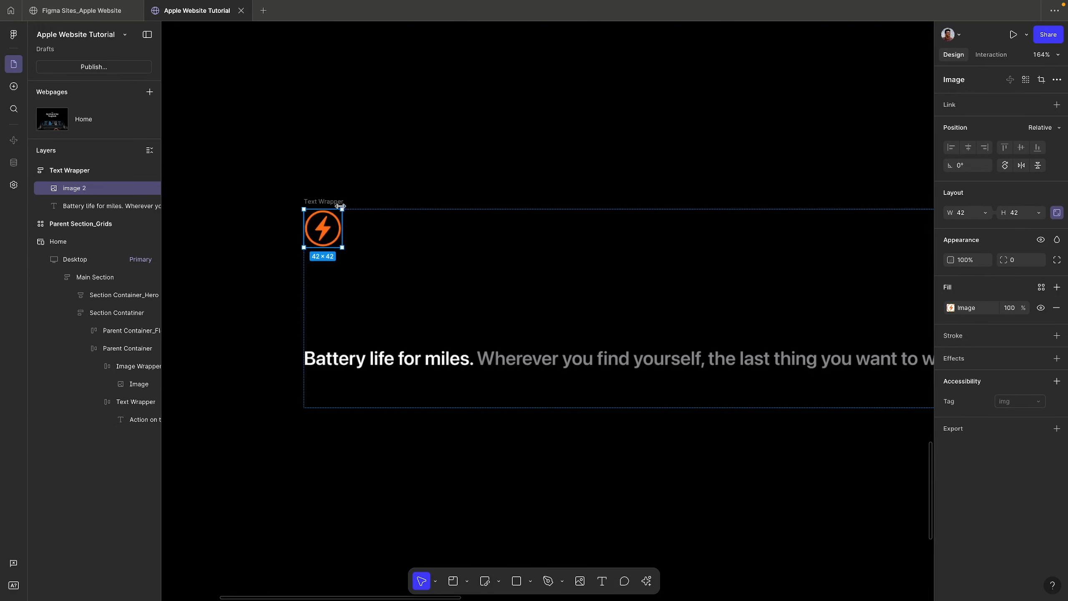
pyautogui.click(386, 407)
pyautogui.doubleClick(385, 407)
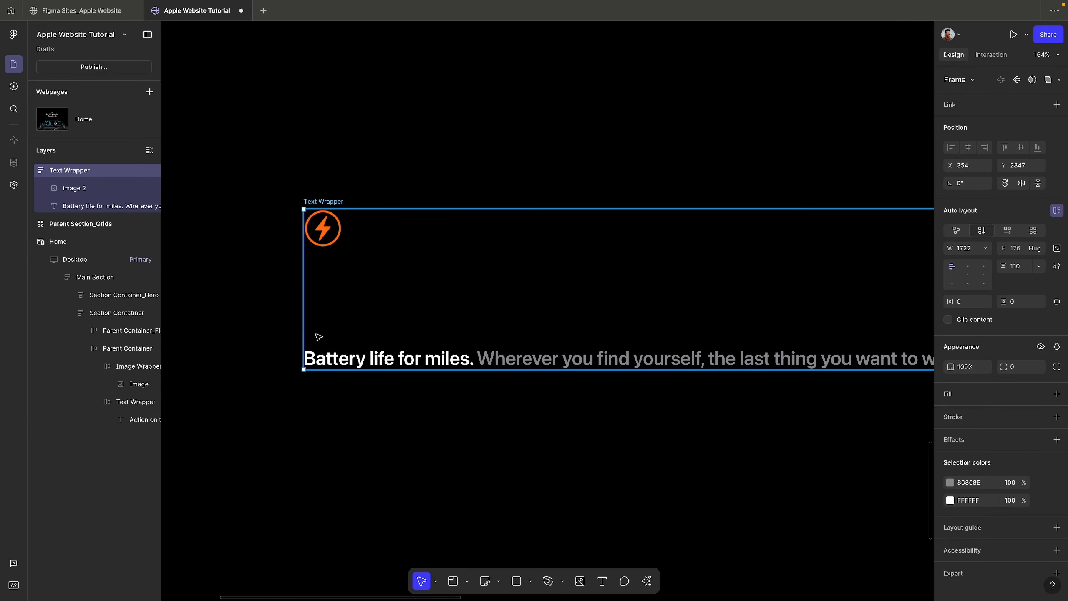
# Step: Check the battery icon's bottom margin in the Apple page code and set the Text Wrapper's vertical gap to 20
pyautogui.hotkey('ctrl', 'Right')
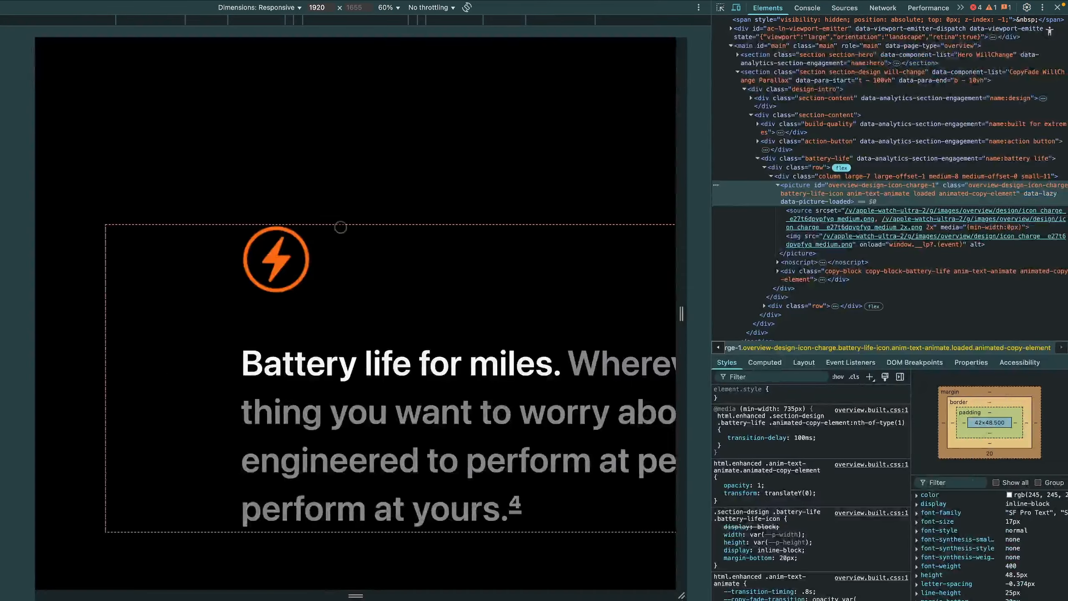
pyautogui.moveTo(806, 199)
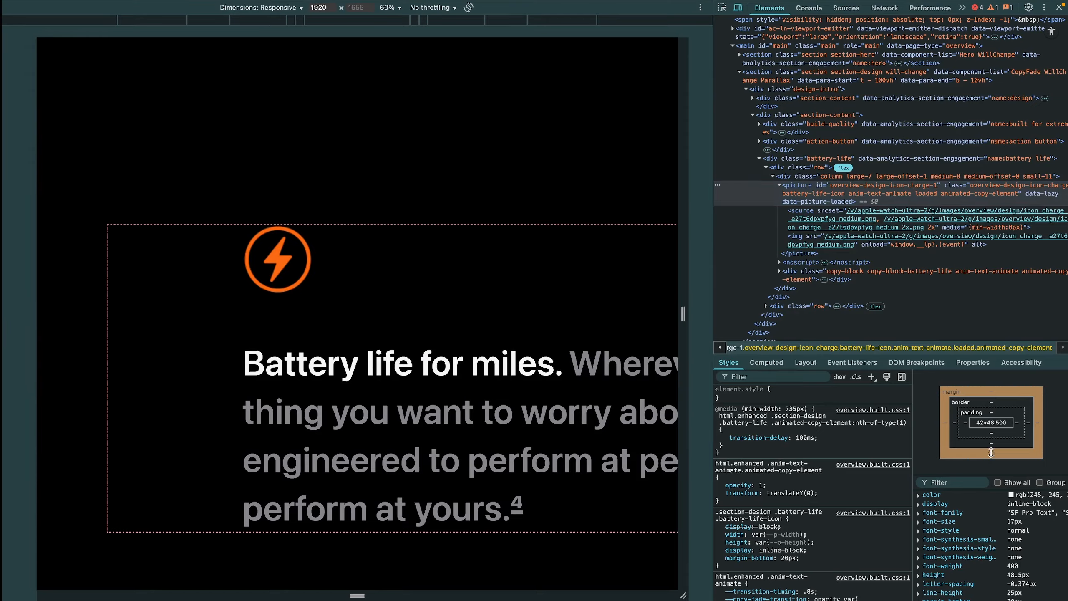
pyautogui.hotkey('ctrl', 'Left')
pyautogui.click(332, 230)
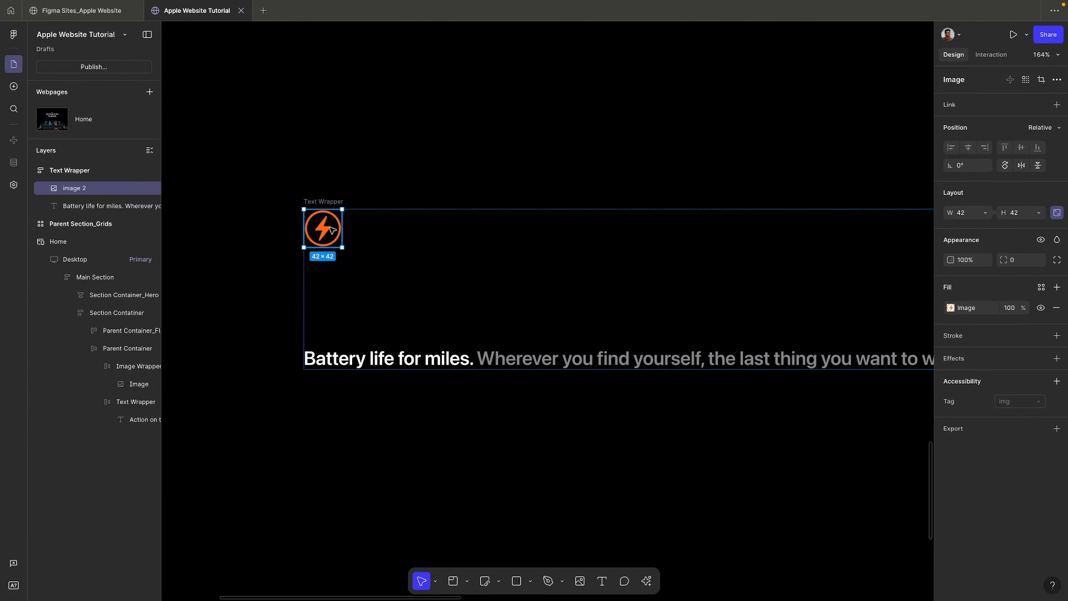
pyautogui.click(336, 201)
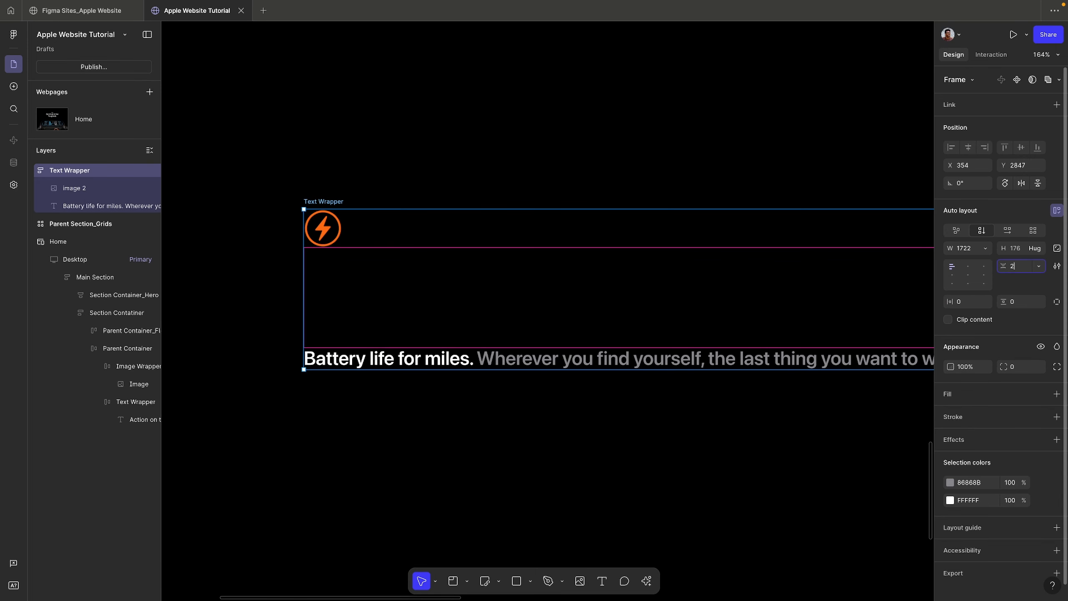
pyautogui.press('Return')
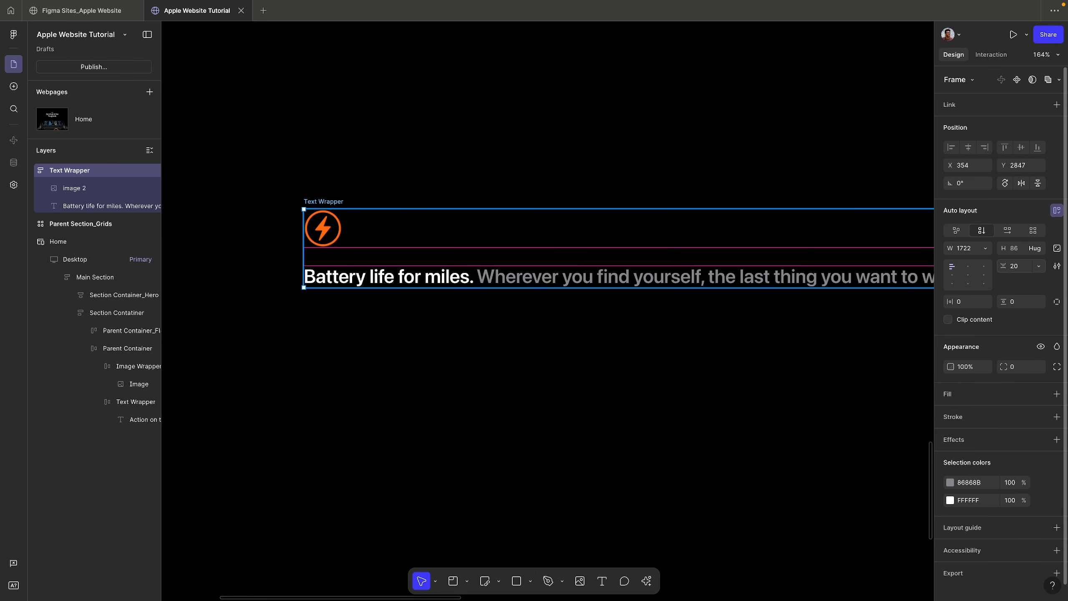
# Step: Check the battery column's size in the Apple page code, move the Text Wrapper to about X 273, Y 2839 and add a maximum width of 570
pyautogui.scroll(-3, 650, 322)
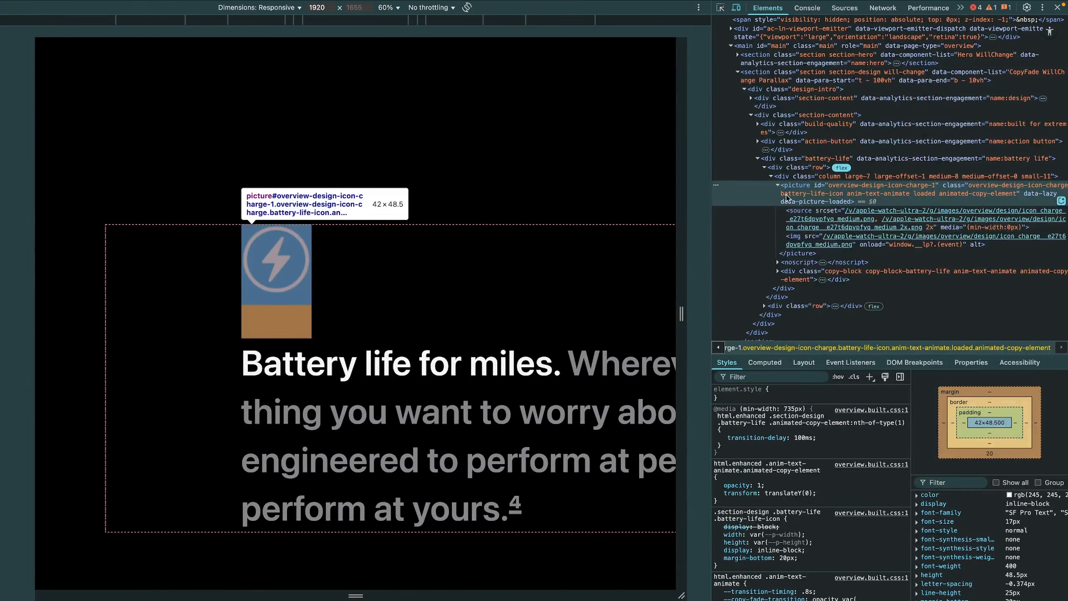
pyautogui.scroll(-1, 782, 188)
pyautogui.click(783, 177)
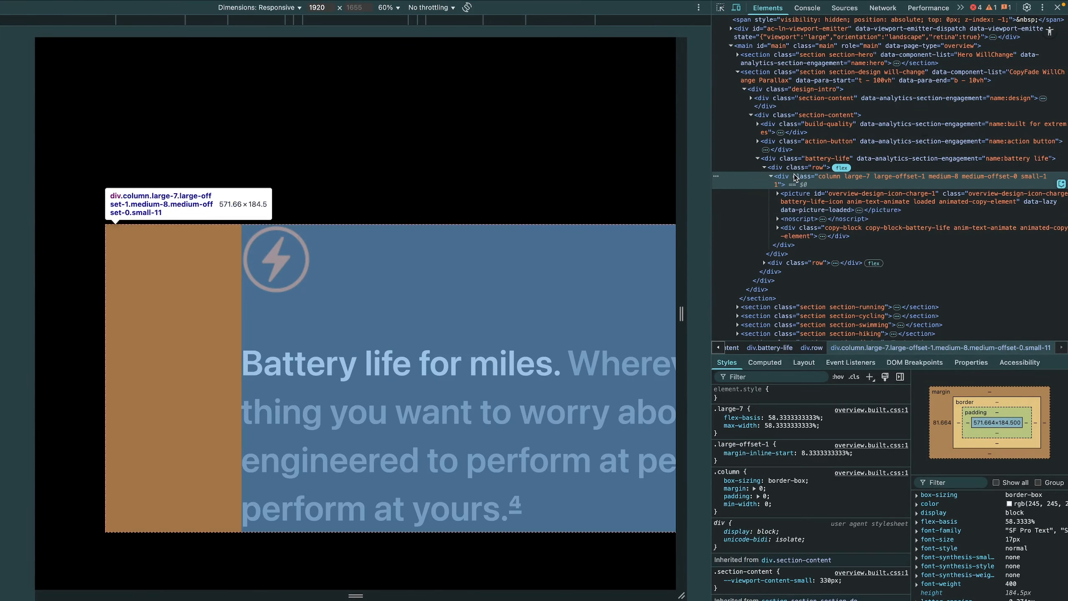
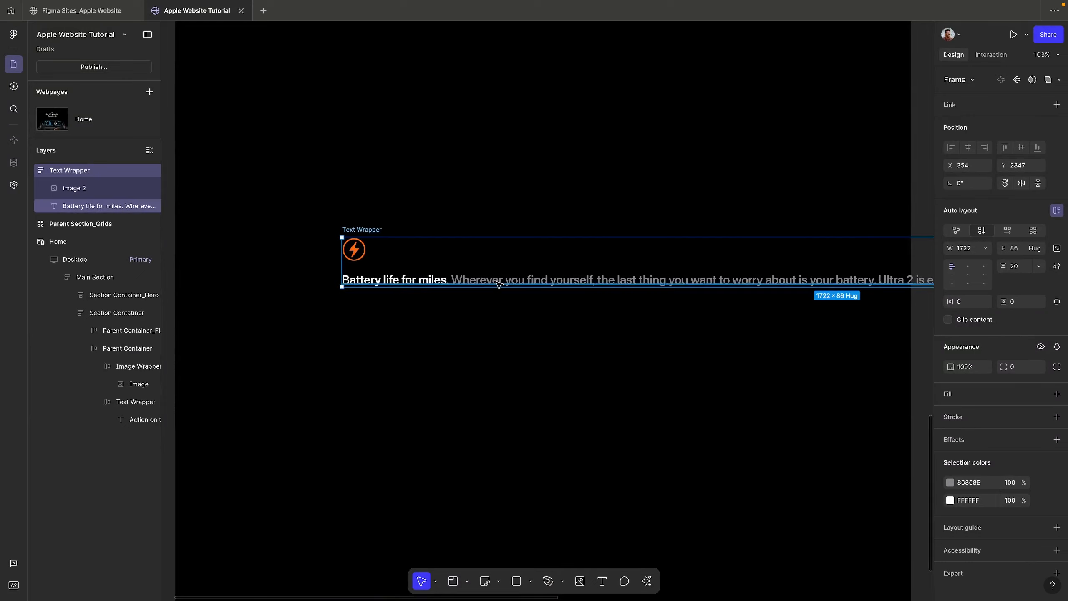
pyautogui.moveTo(372, 255); pyautogui.dragTo(341, 252)
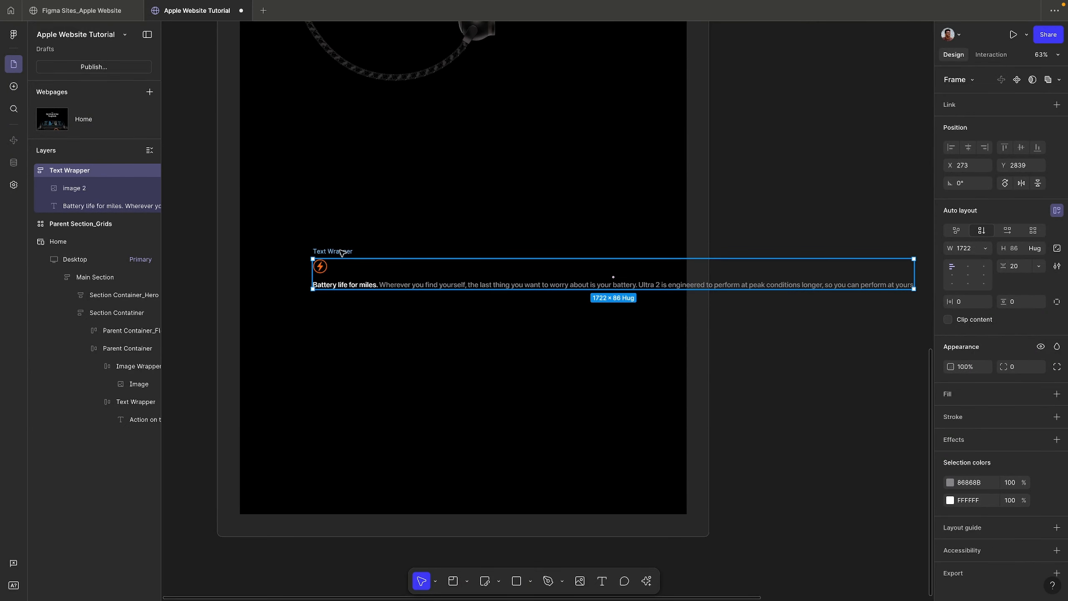
pyautogui.click(985, 248)
pyautogui.click(984, 297)
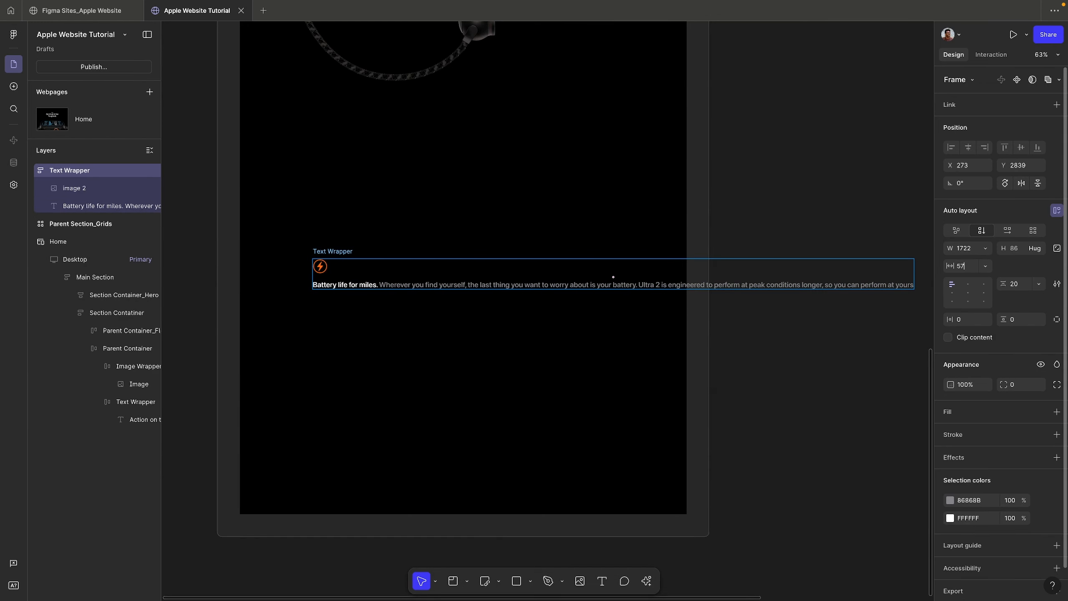
pyautogui.press('Return')
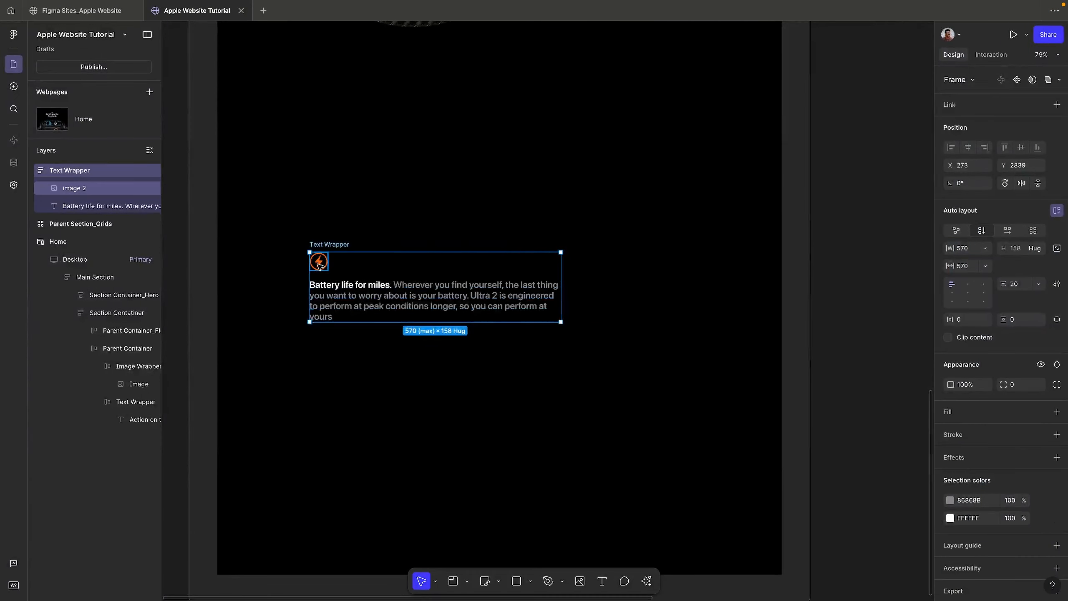
# Step: Reduce the Text Wrapper's maximum width to 564 so the battery paragraph's line breaks match the original
pyautogui.scroll(5, 319, 264)
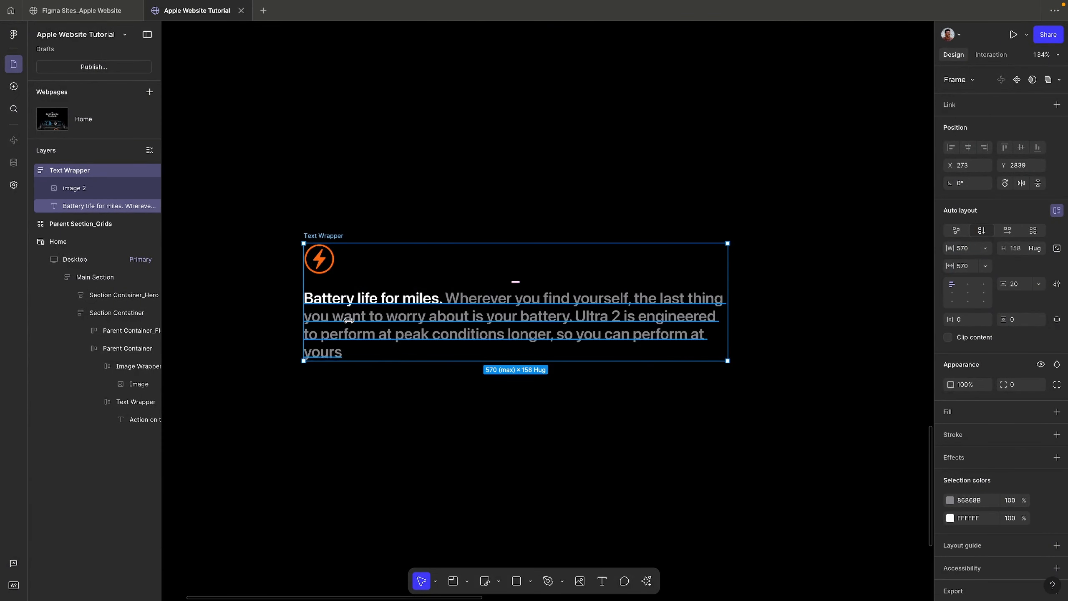
pyautogui.click(972, 266)
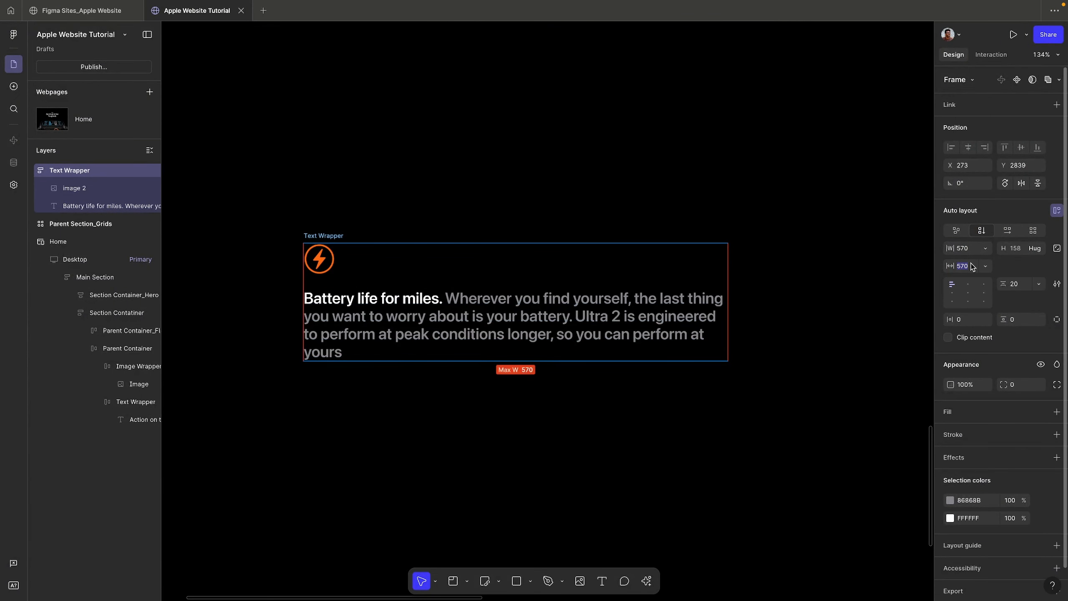
pyautogui.press('Down')
pyautogui.press('Down')
pyautogui.press('Down')
pyautogui.press('Down')
pyautogui.press('Down')
pyautogui.press('Down')
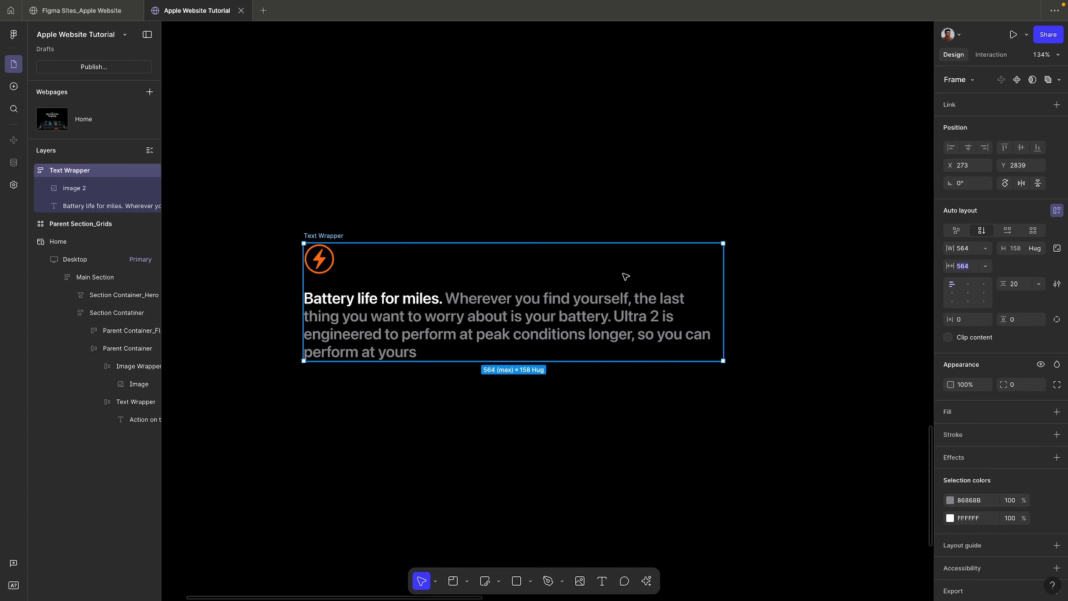
pyautogui.click(585, 474)
# Step: Compare the battery text with the Apple page and wrap the Text Wrapper in an auto layout frame named "Parent Container"
pyautogui.scroll(-4, 593, 465)
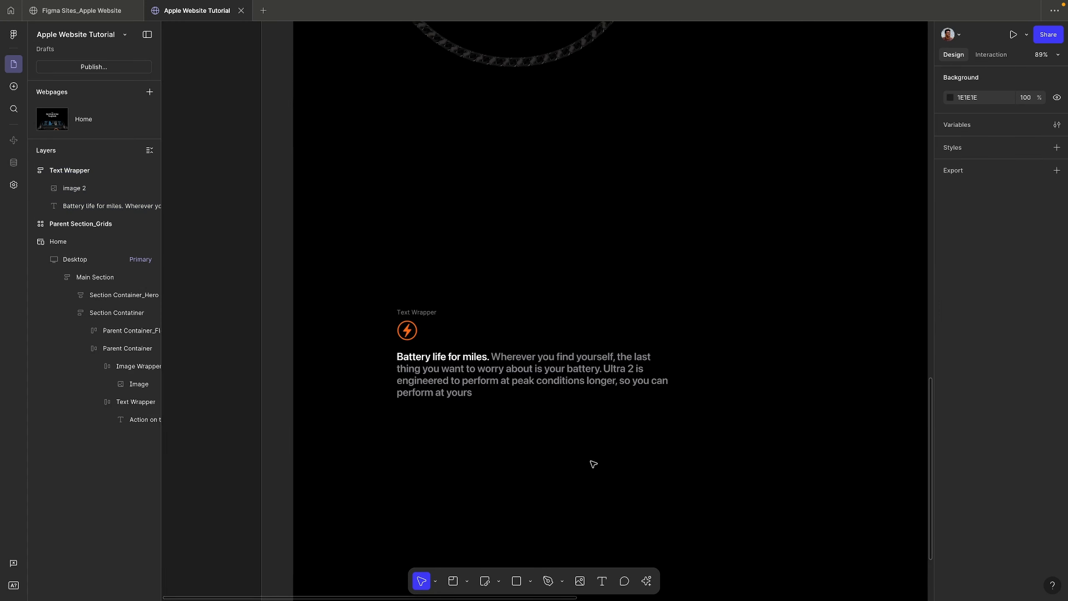
pyautogui.scroll(-2, 541, 351)
pyautogui.hscroll(2, 541, 351)
pyautogui.scroll(5, 517, 299)
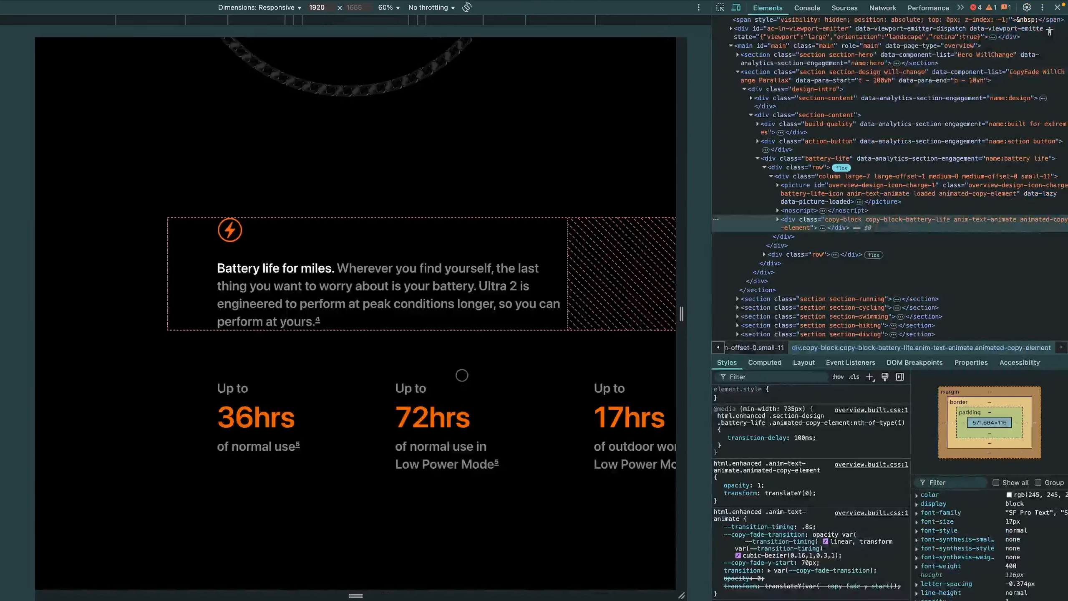
pyautogui.click(345, 250)
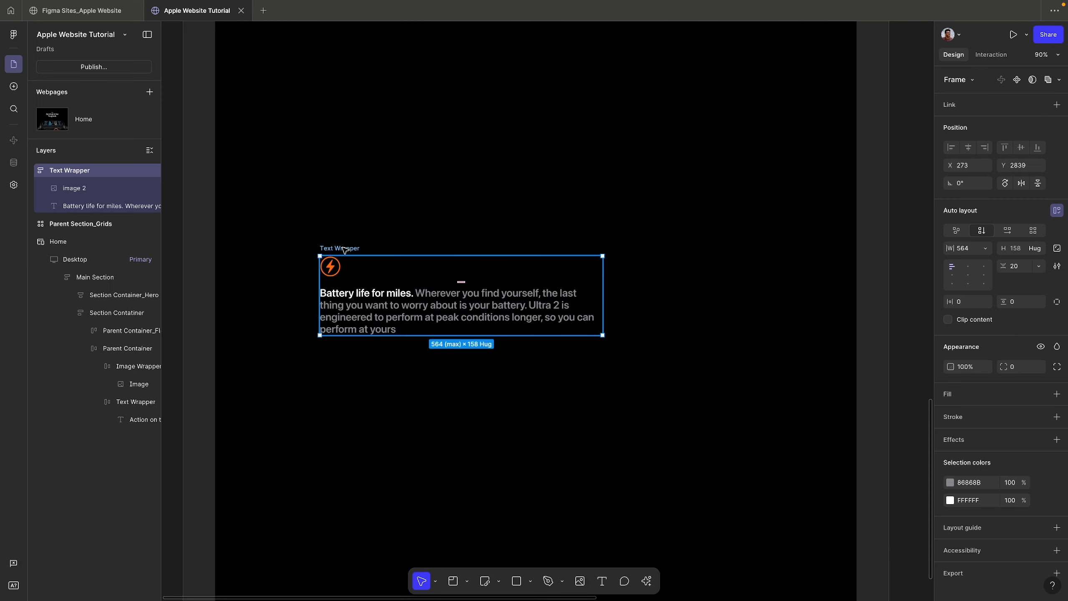
pyautogui.hotkey('shift', 'a')
pyautogui.doubleClick(61, 171)
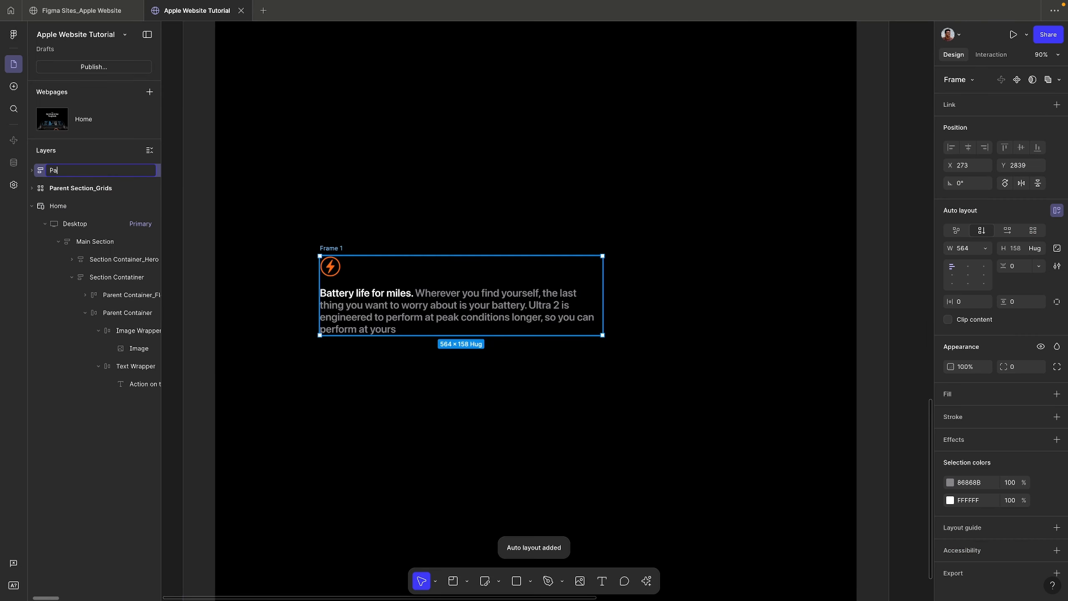
pyautogui.write('Parent Container')
pyautogui.press('Return')
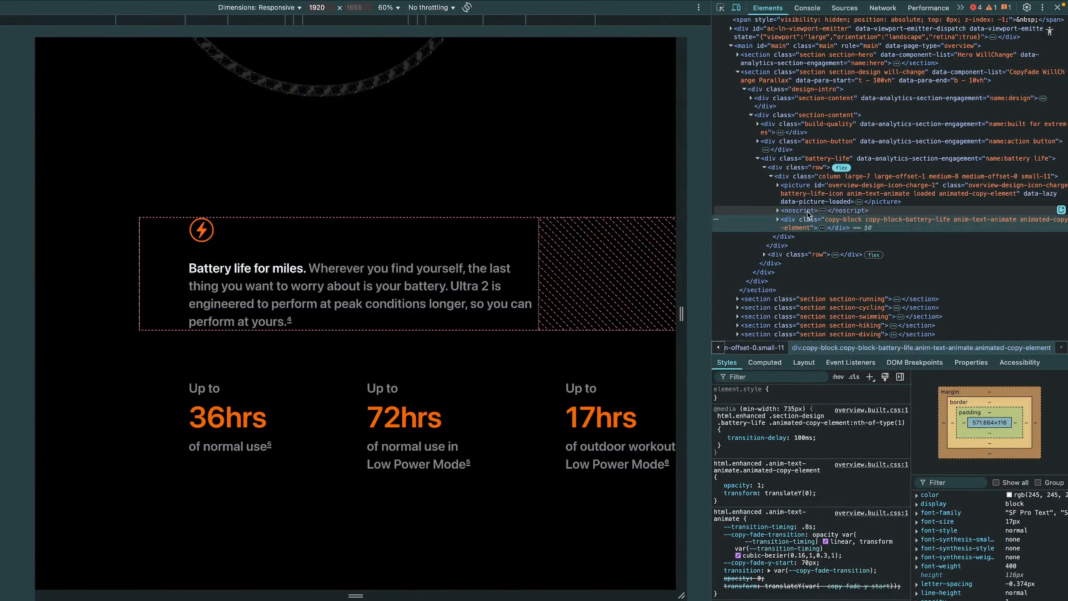
# Step: Check the battery column's side margin in the Apple page code and set the Parent Container's padding to 80 left and 0 right
pyautogui.click(803, 177)
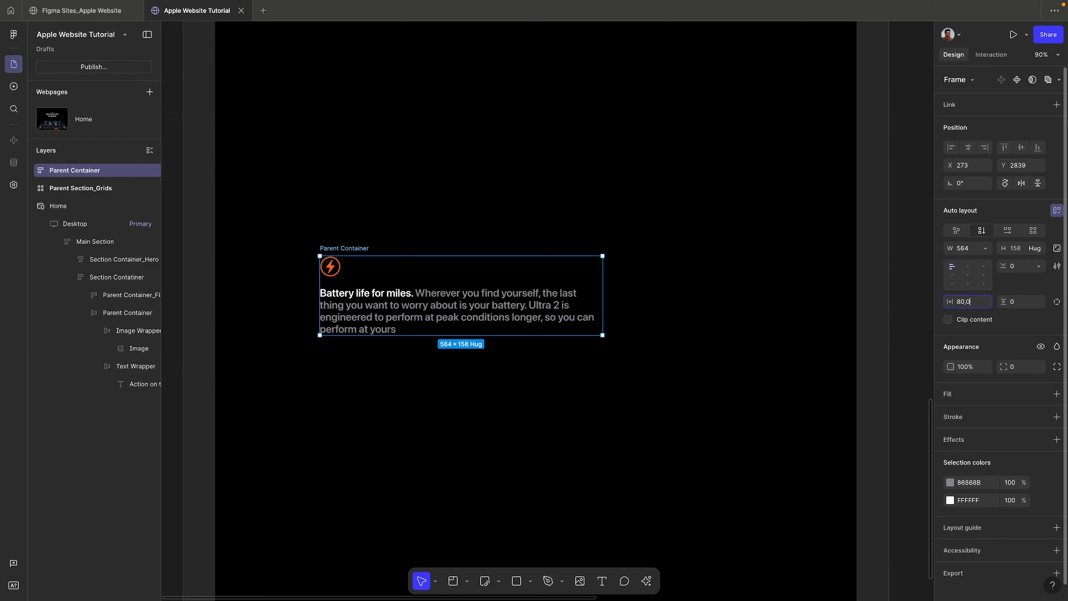
pyautogui.press('Return')
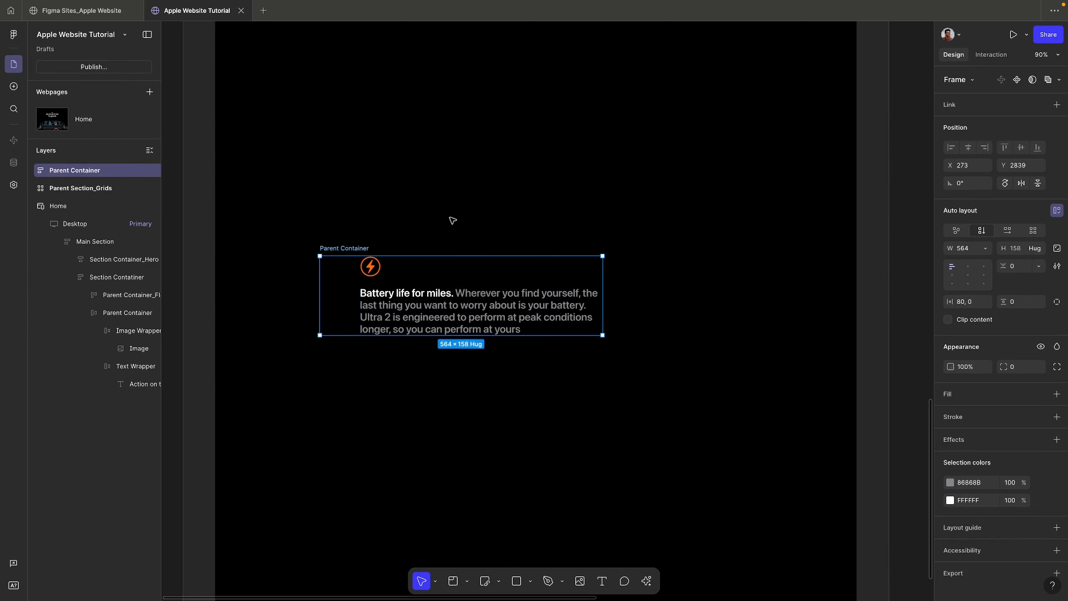
pyautogui.press('super+z')
pyautogui.press('super+shift+z')
# Step: Move the battery Parent Container into the Section Container beneath the "Action on the spot" container and set its width to fill the container
pyautogui.scroll(-5, 369, 249)
pyautogui.scroll(3, 351, 331)
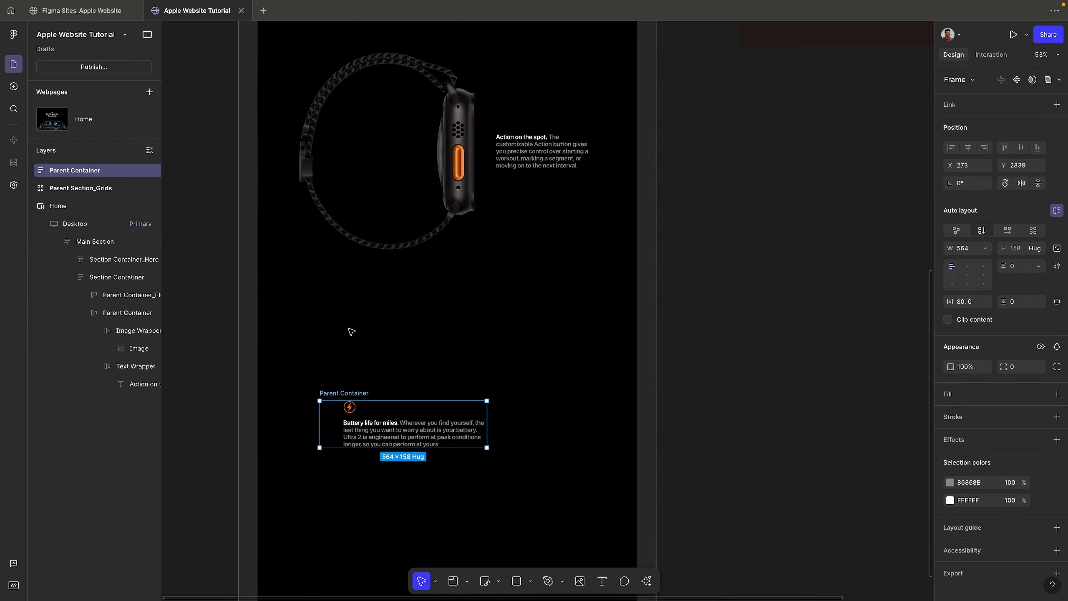
pyautogui.moveTo(349, 392); pyautogui.dragTo(418, 227)
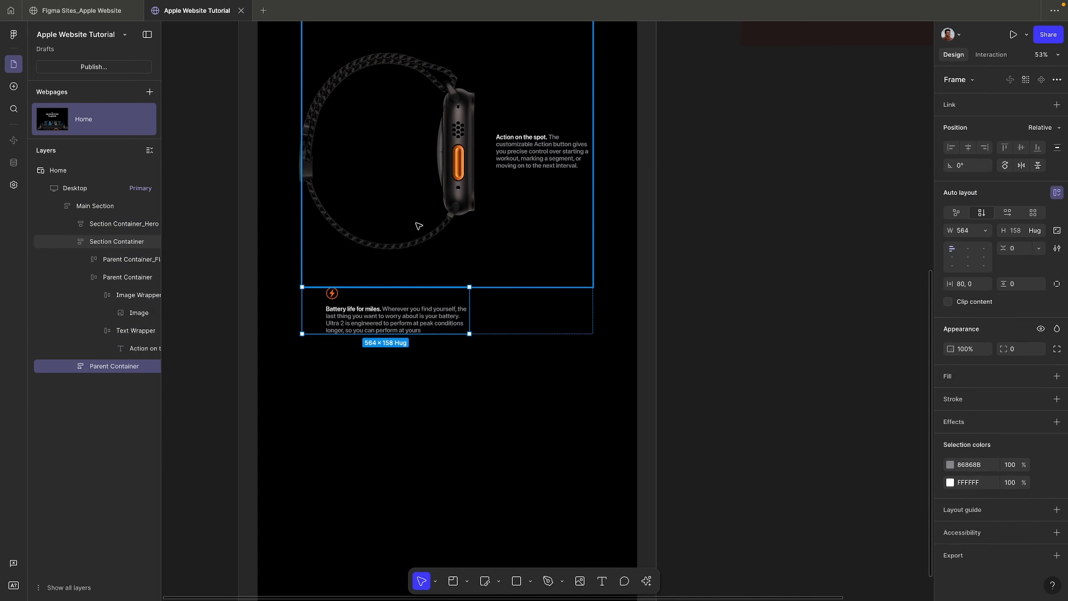
pyautogui.scroll(5, 427, 304)
pyautogui.click(984, 230)
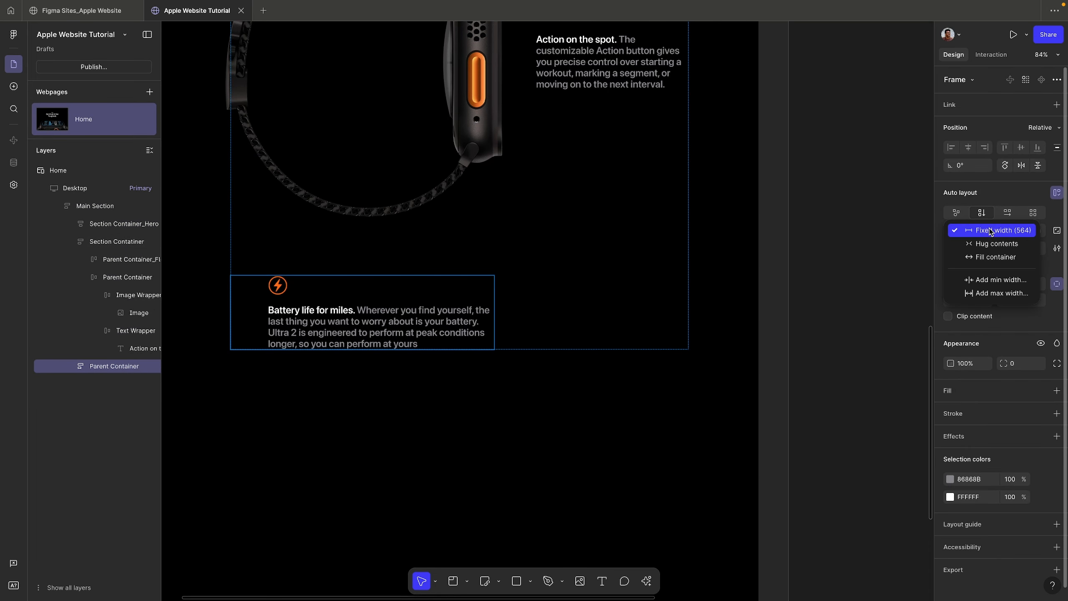
pyautogui.click(954, 256)
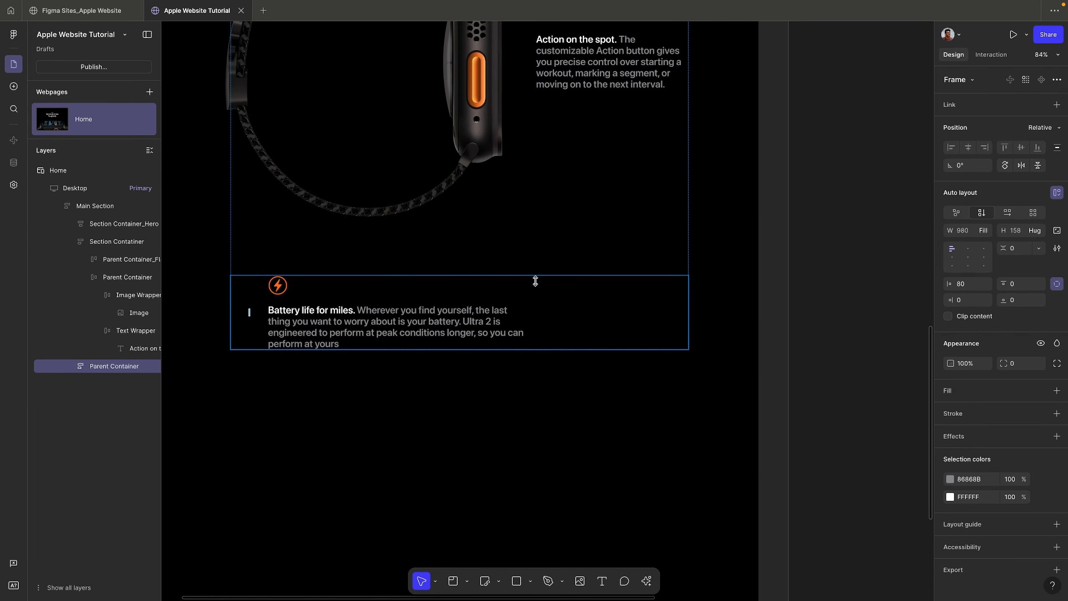
pyautogui.doubleClick(459, 330)
pyautogui.click(459, 330)
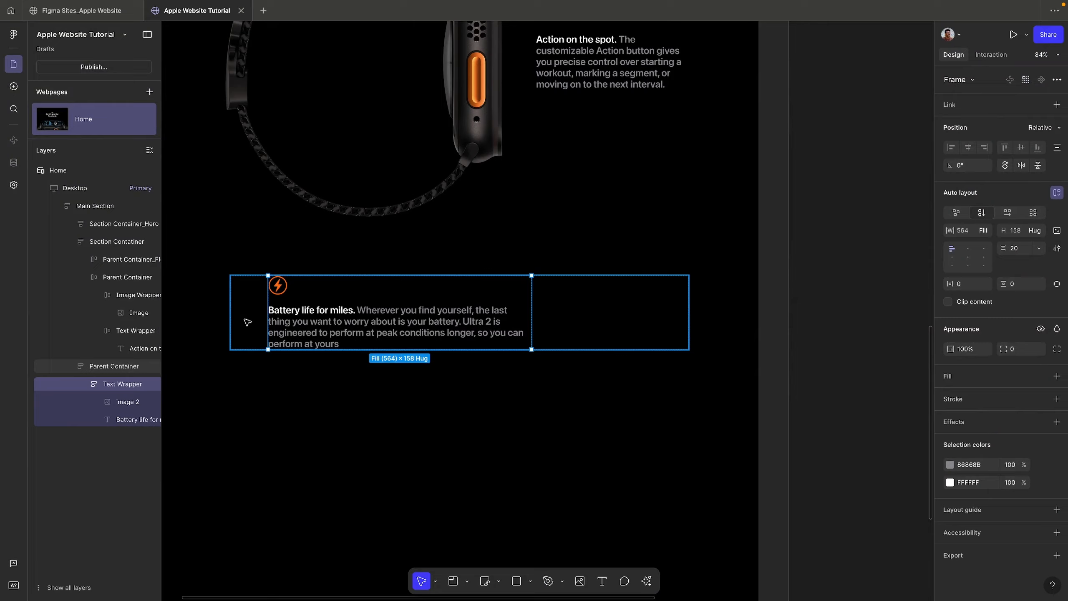
pyautogui.click(248, 322)
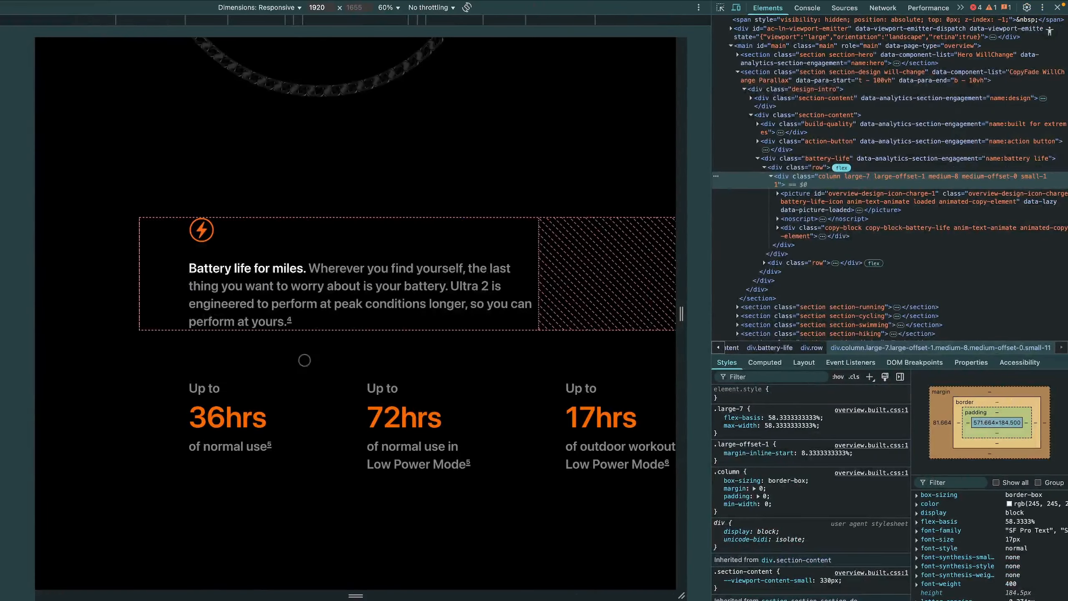
# Step: Examine the two battery-life rows in the Apple page code, toggling their flex and grid overlays to study the stats row's layout
pyautogui.click(770, 176)
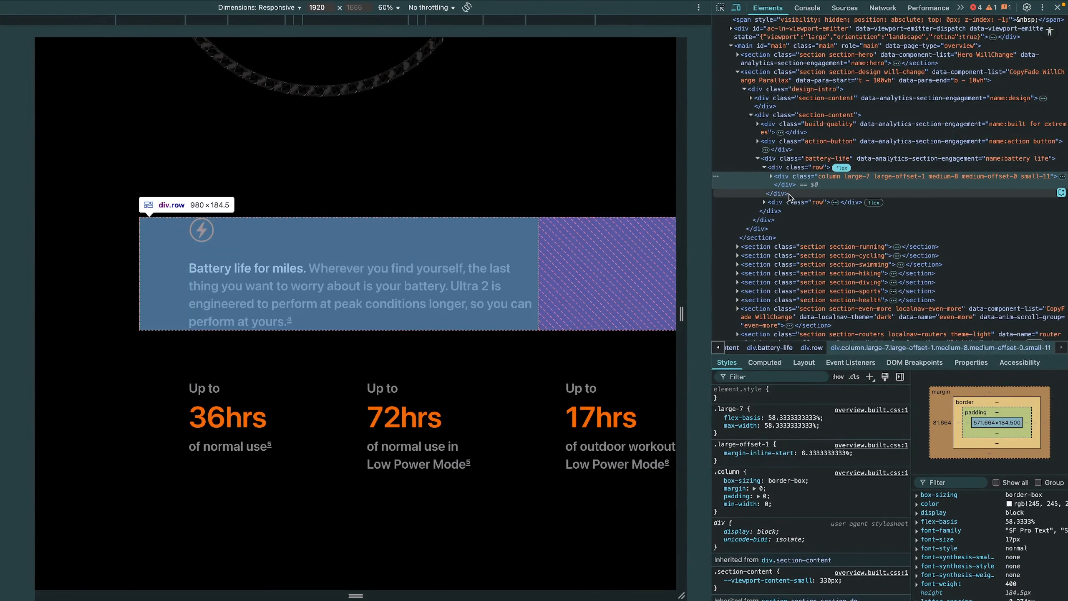
pyautogui.click(779, 203)
pyautogui.click(765, 202)
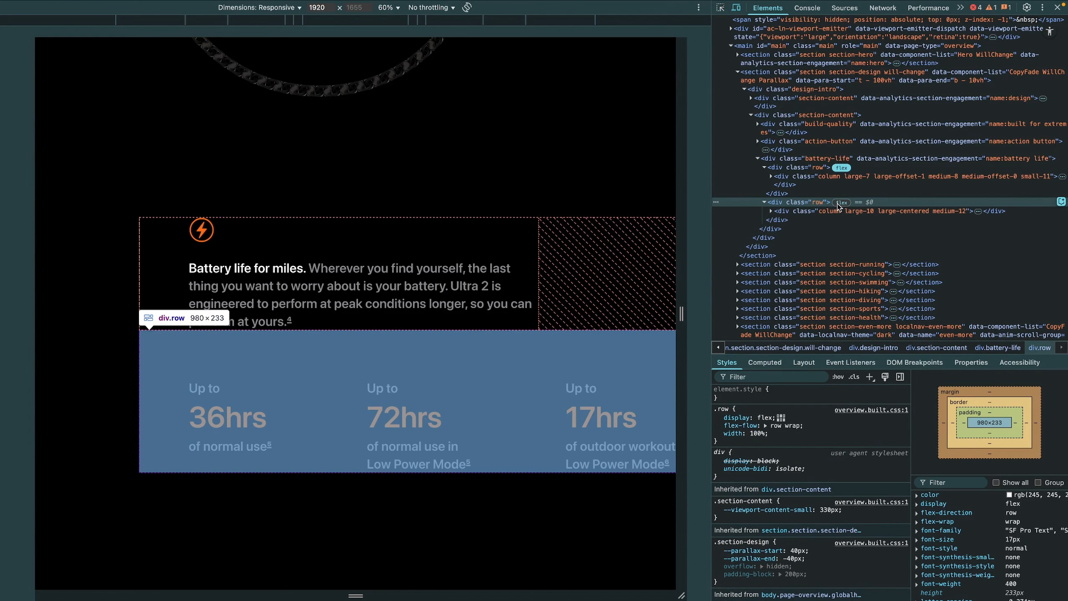
pyautogui.click(840, 203)
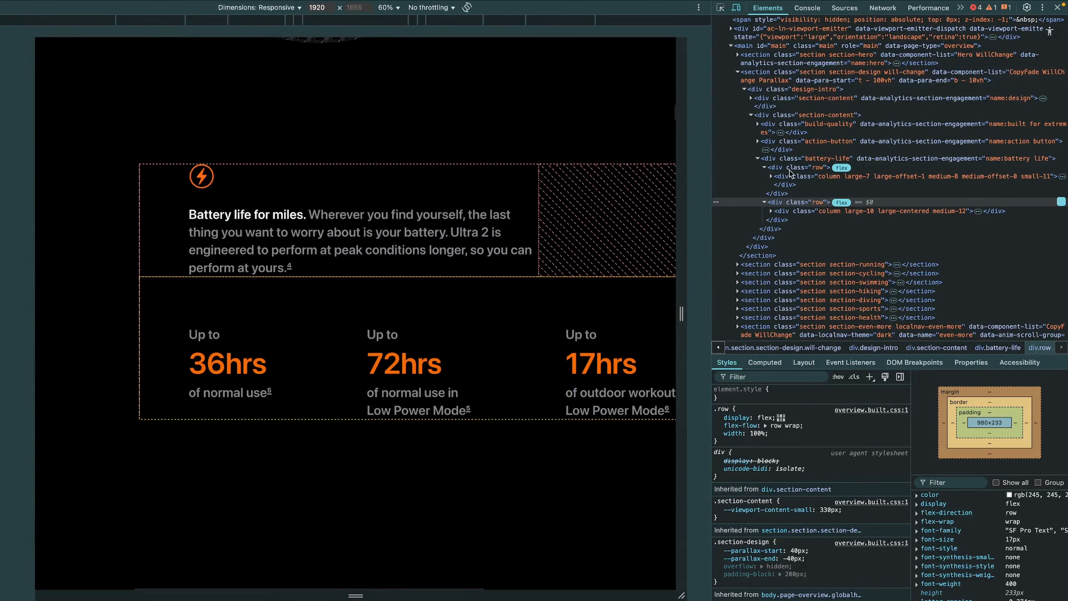
pyautogui.click(841, 167)
pyautogui.hscroll(2, 556, 243)
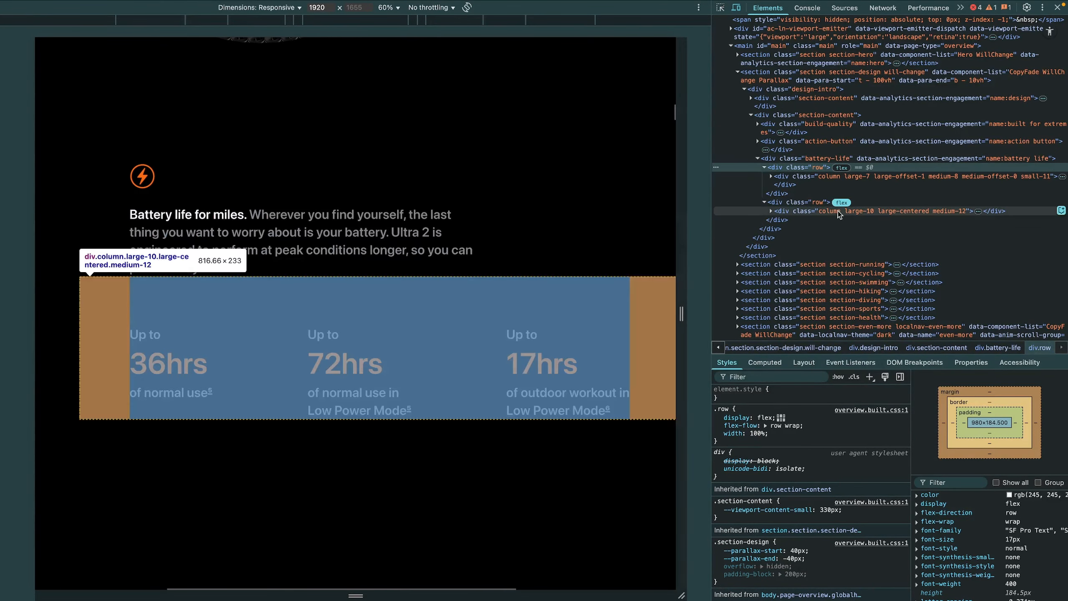
pyautogui.click(771, 211)
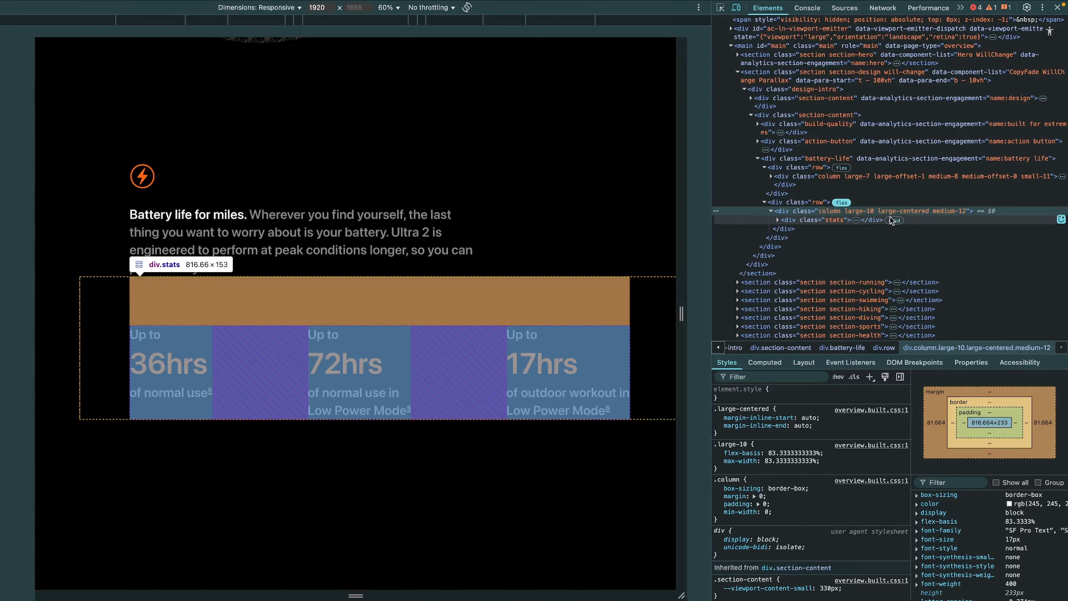
pyautogui.click(893, 220)
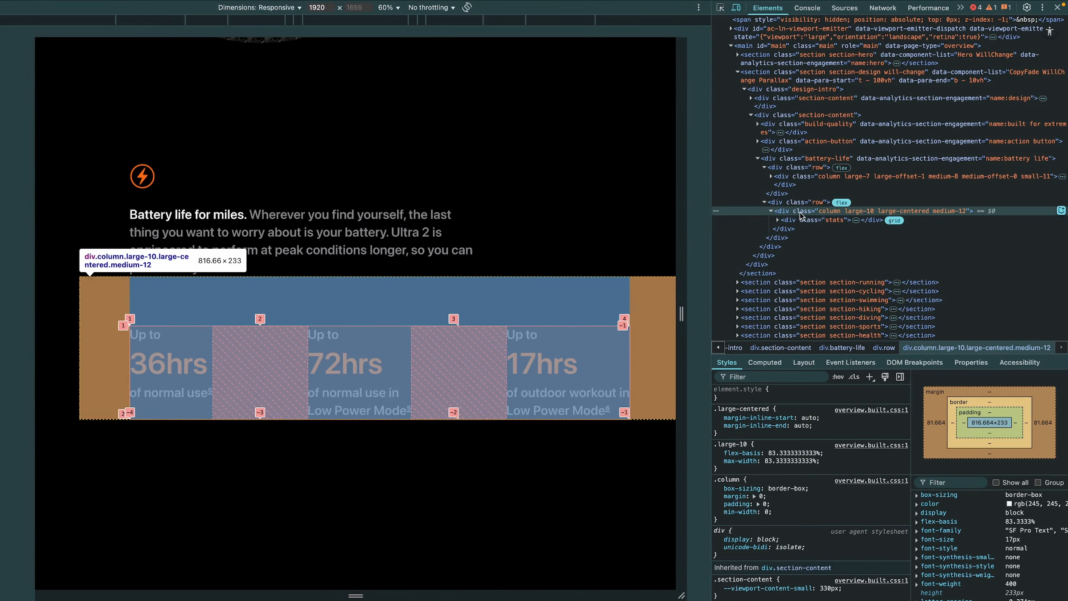
pyautogui.click(798, 202)
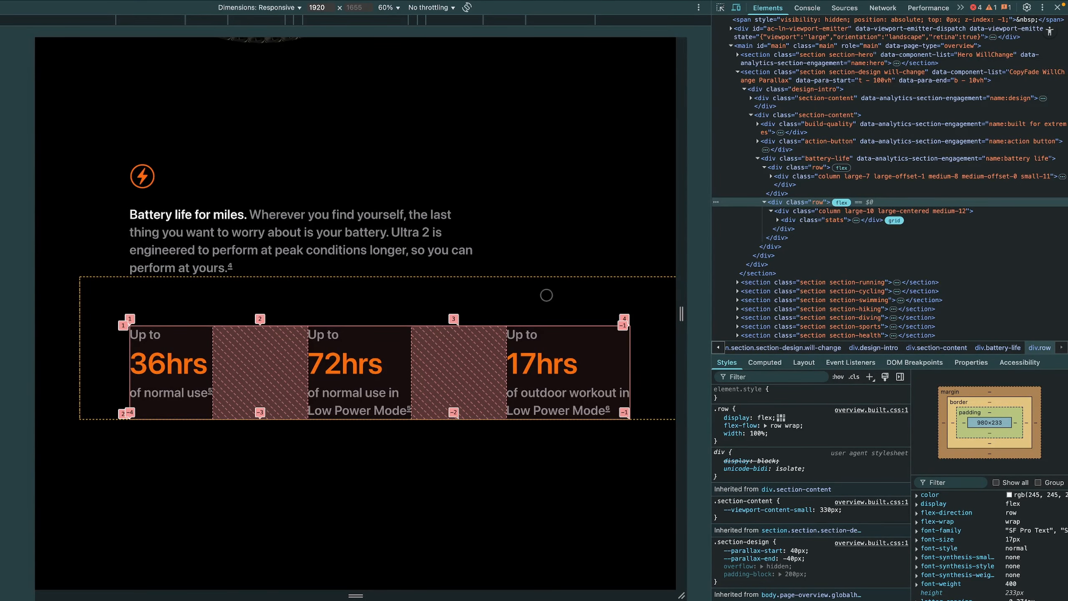
pyautogui.click(843, 203)
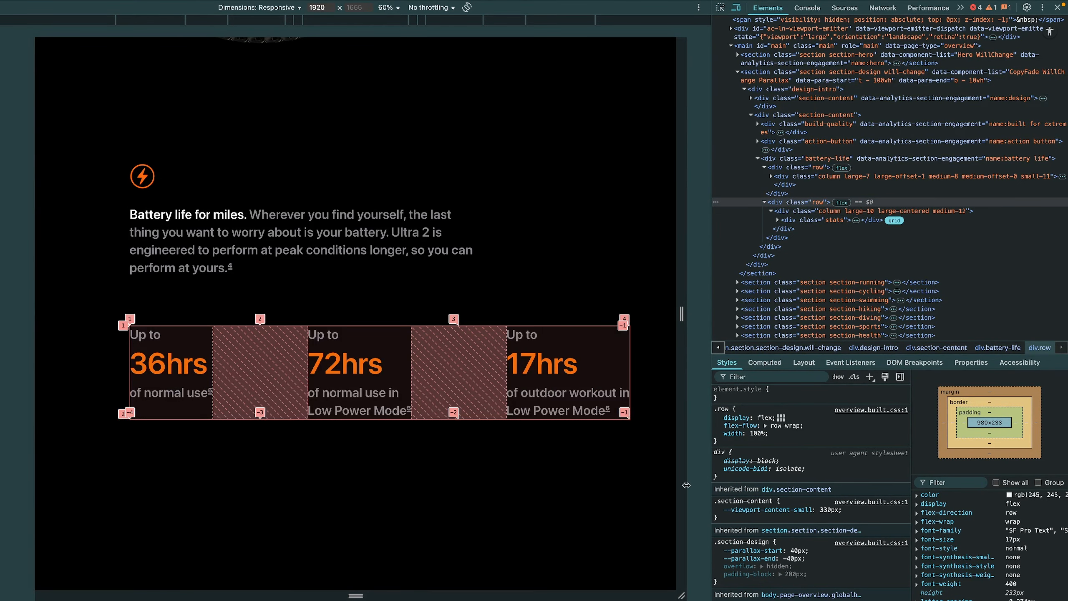
# Step: Copy the "3000 nits" Stats Block and place the copy beneath the battery-life text
pyautogui.click(842, 203)
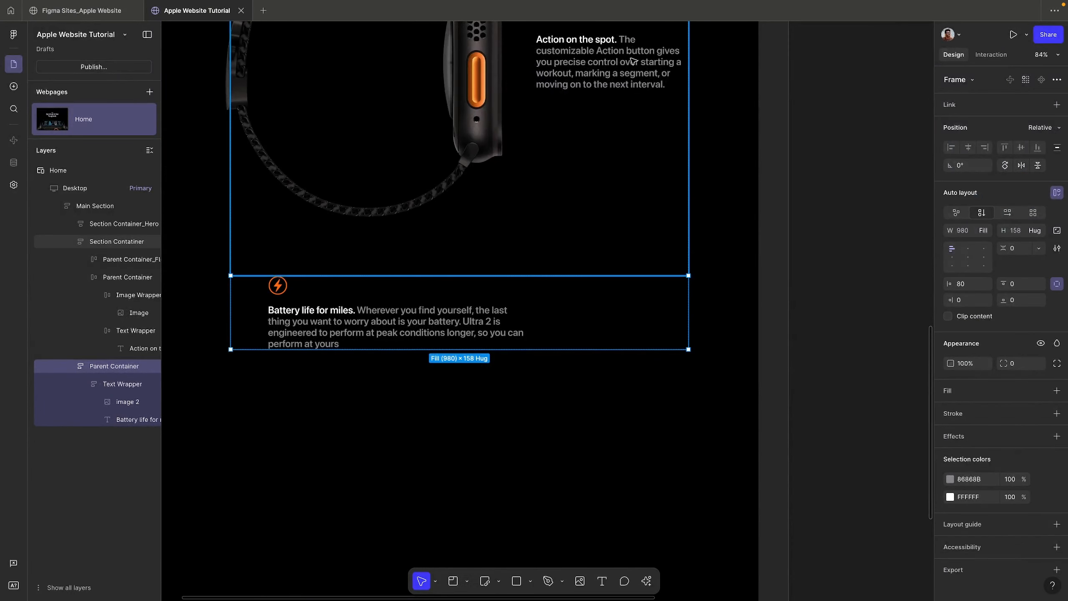
pyautogui.scroll(10, 633, 61)
pyautogui.scroll(2, 633, 61)
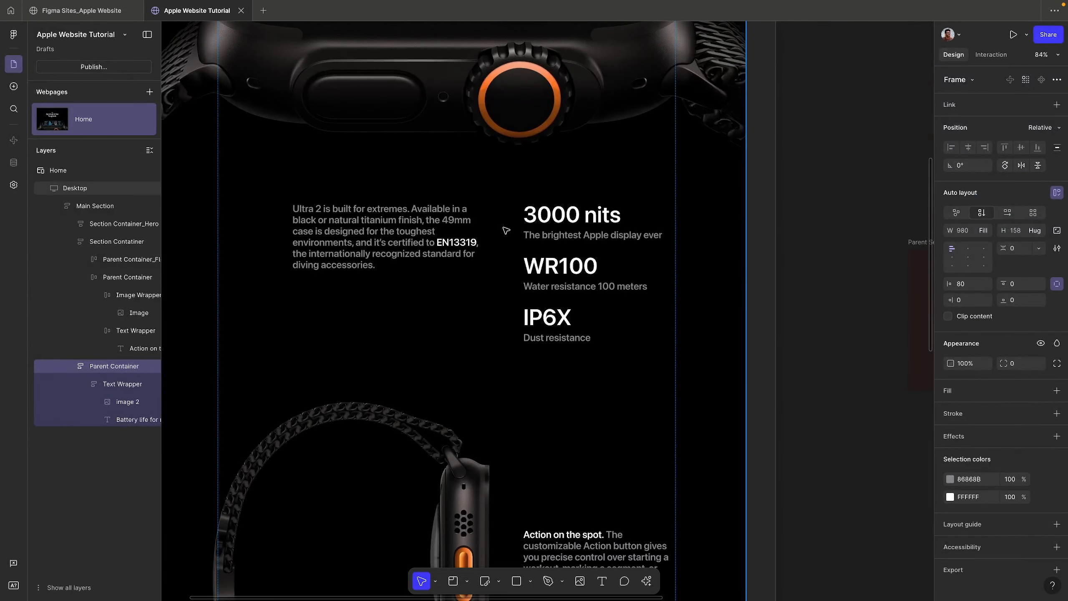
pyautogui.keyDown('super'); pyautogui.click(557, 267); pyautogui.keyUp('super')
pyautogui.click(567, 228)
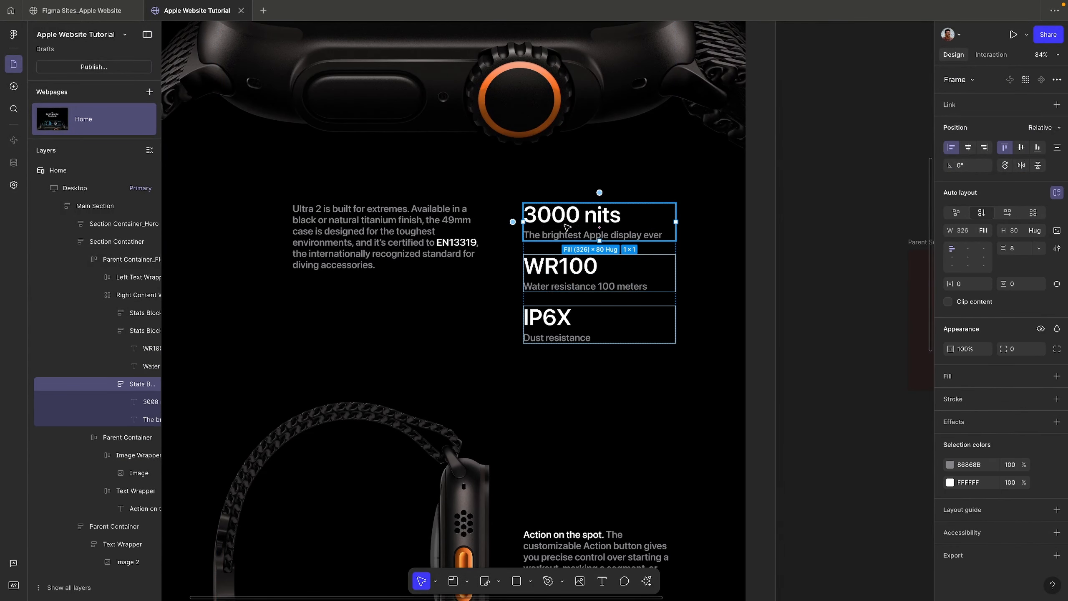
pyautogui.scroll(-15, 566, 228)
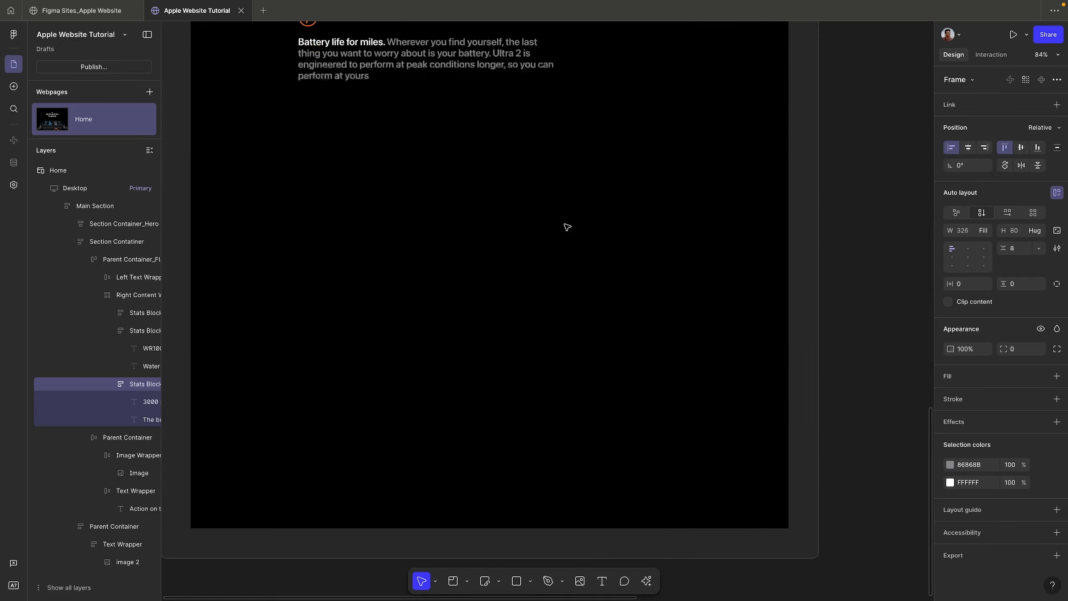
pyautogui.scroll(3, 412, 215)
pyautogui.press('super+v')
pyautogui.scroll(-10, 489, 324)
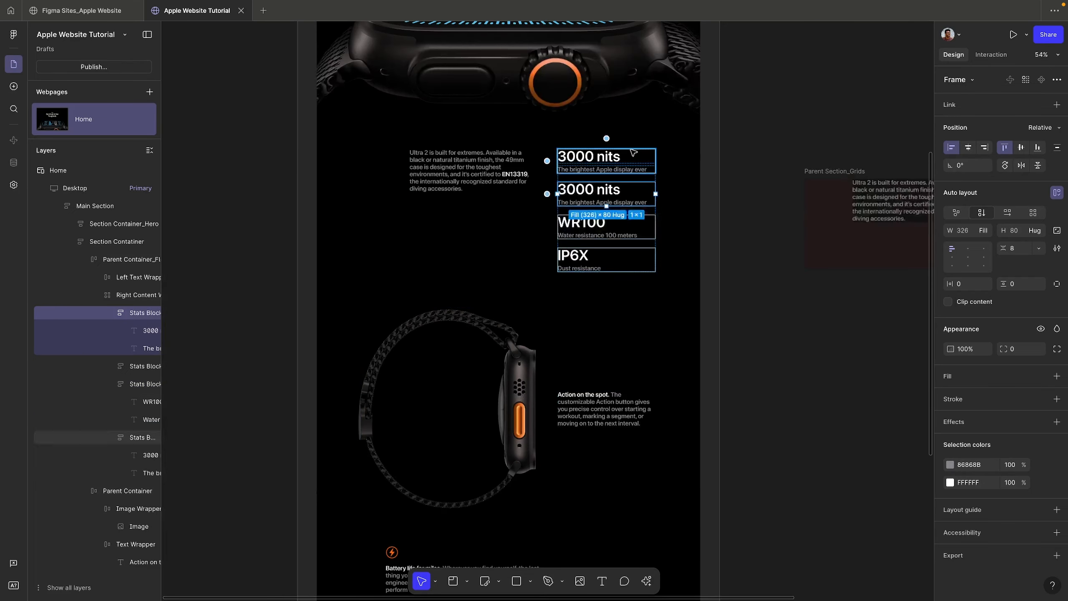
pyautogui.moveTo(589, 119); pyautogui.dragTo(496, 377)
pyautogui.scroll(10, 496, 377)
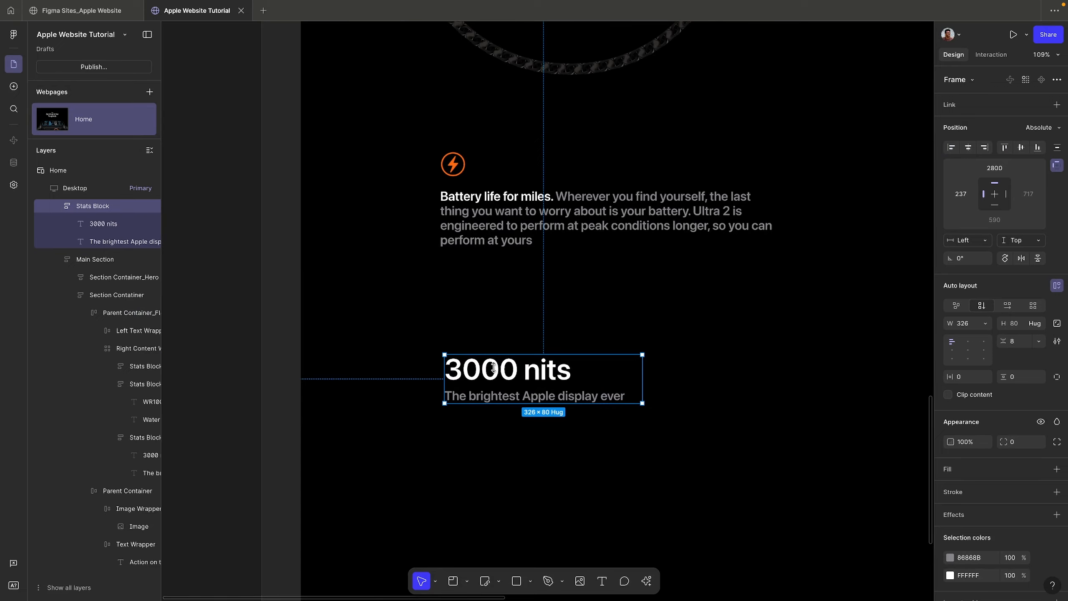
# Step: Duplicate the copied Stats Block twice to the right, forming an evenly spaced row of three
pyautogui.scroll(5, 491, 366)
pyautogui.scroll(-3, 448, 352)
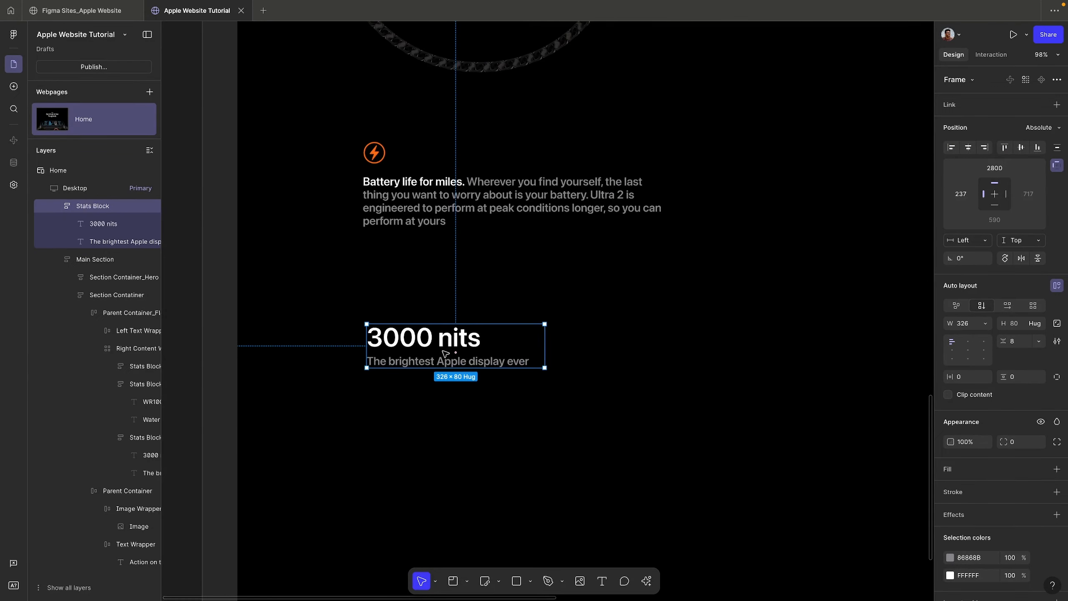
pyautogui.moveTo(406, 343); pyautogui.dragTo(601, 343)
pyautogui.hotkey('ctrl', 'd')
pyautogui.hscroll(2, 602, 343)
# Step: Replace the three stats headings with "36hrs", "72hrs" and "17hrs", following the Apple page
pyautogui.hotkey('ctrl', 'Right')
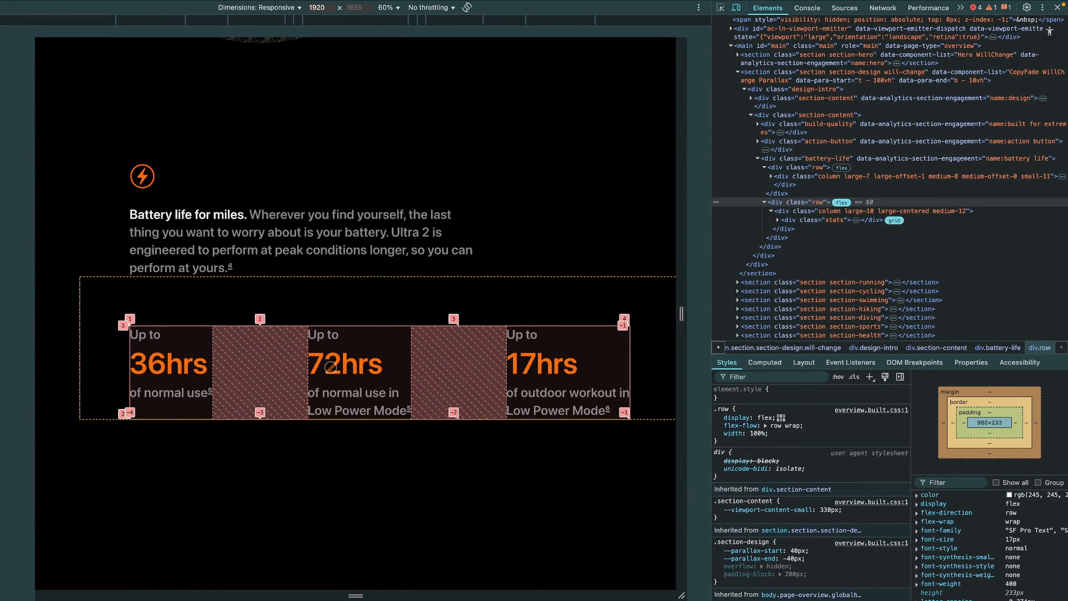
pyautogui.hotkey('ctrl', 'Left')
pyautogui.write('36hrs')
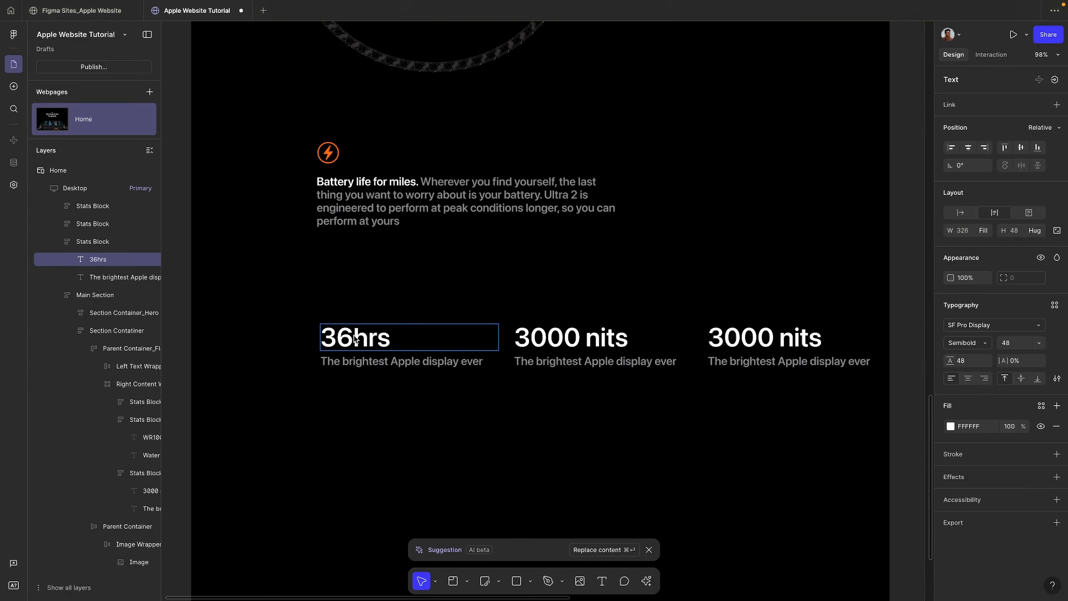
pyautogui.hotkey('ctrl', 'Right')
pyautogui.hotkey('ctrl', 'Left')
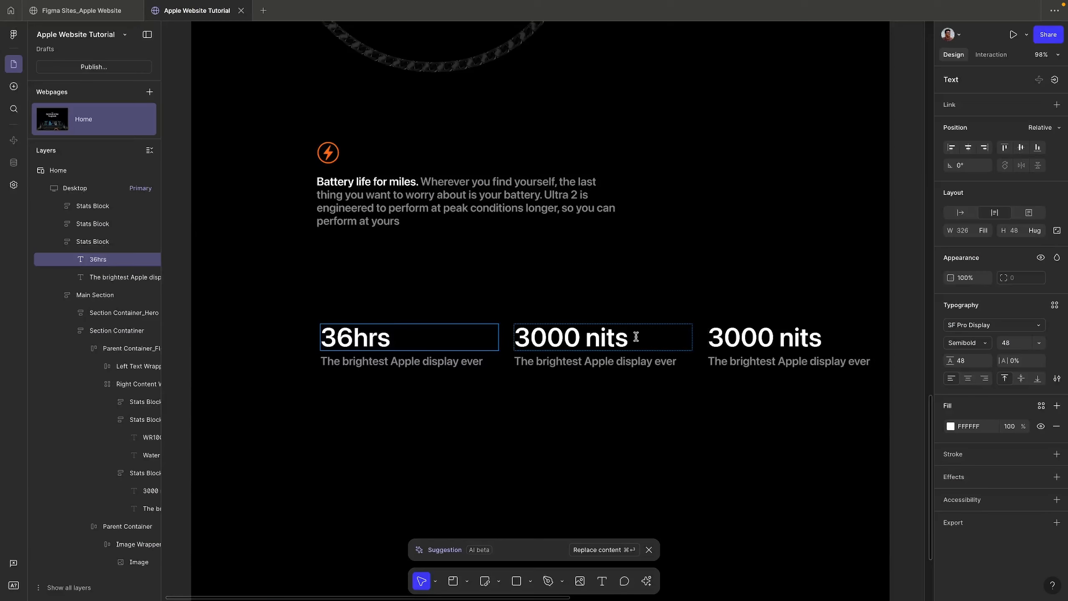
pyautogui.doubleClick(639, 337)
pyautogui.write('72hrs')
pyautogui.hotkey('ctrl', 'Right')
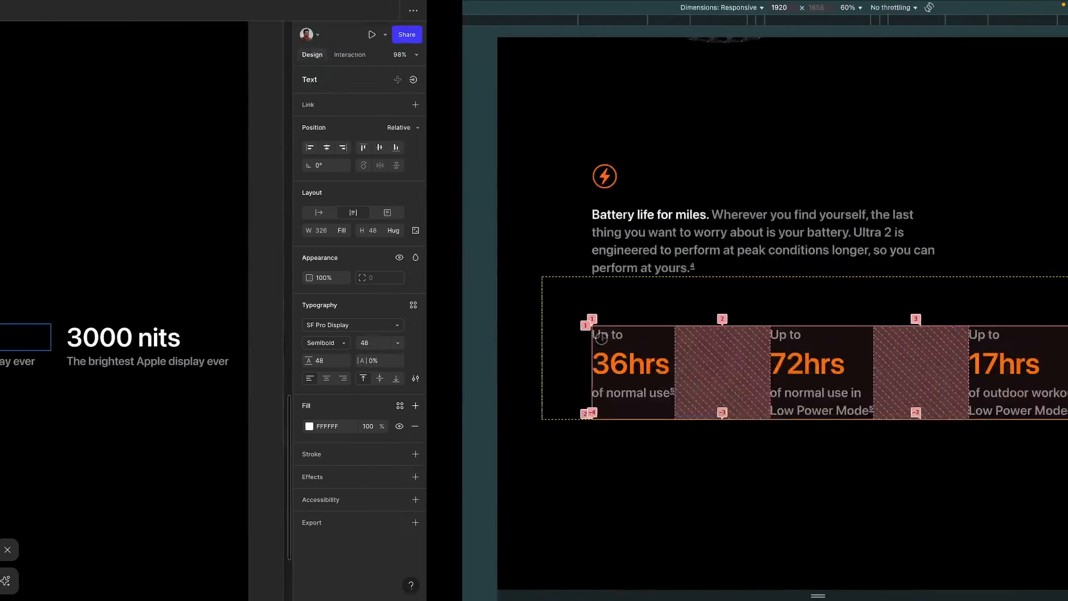
pyautogui.hotkey('ctrl', 'Left')
pyautogui.doubleClick(711, 337)
pyautogui.write('17hrs')
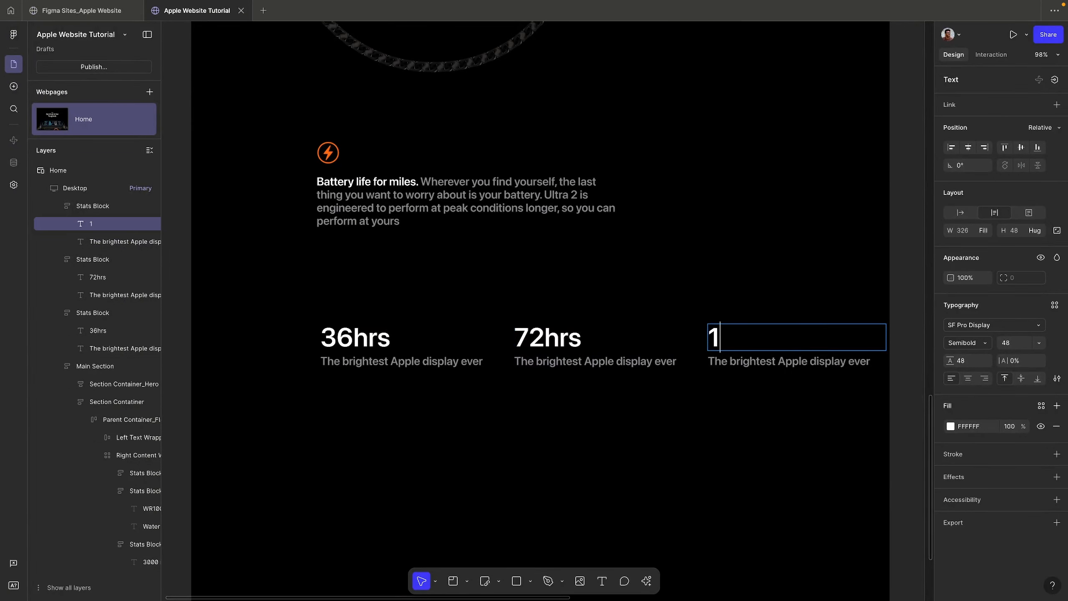
# Step: Replace the caption under 36hrs with "of normal use", following the Apple page
pyautogui.hotkey('ctrl', 'Right')
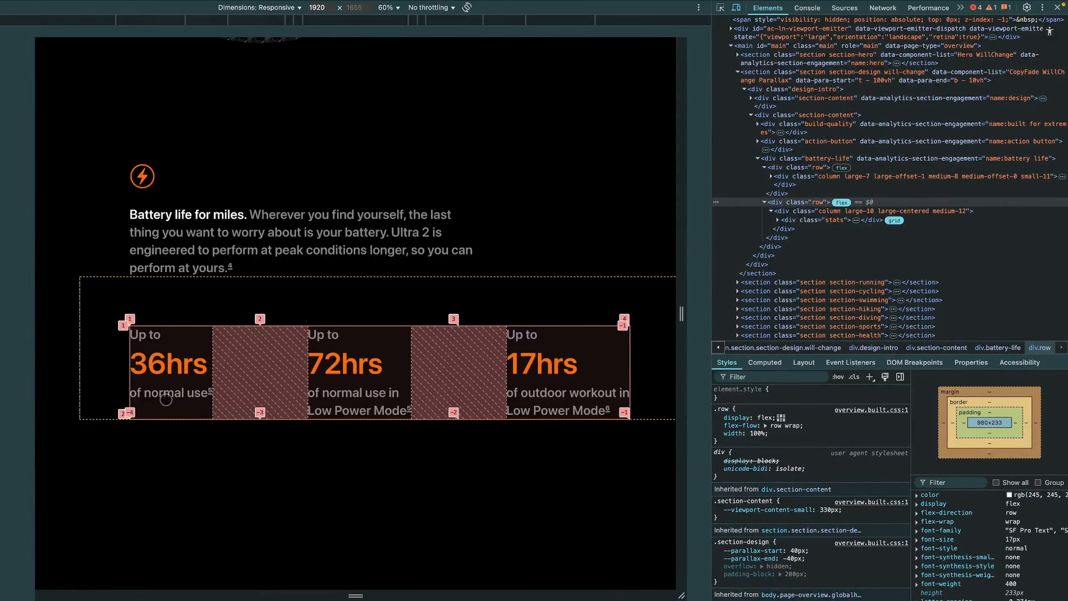
pyautogui.hotkey('ctrl', 'Left')
pyautogui.doubleClick(369, 361)
pyautogui.write('Of')
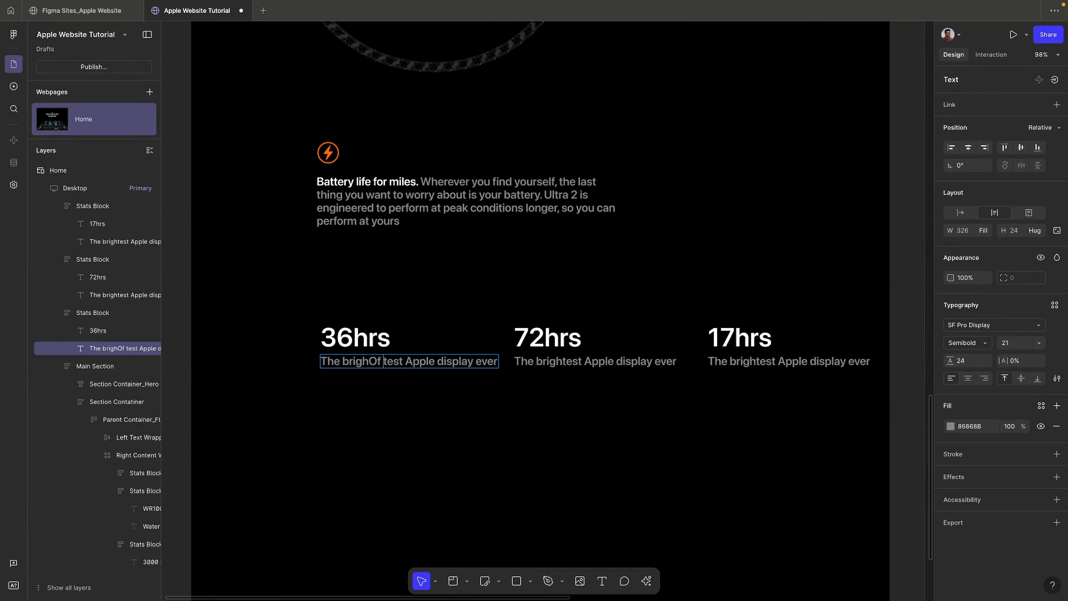
pyautogui.hotkey('ctrl', 'a')
pyautogui.write('O')
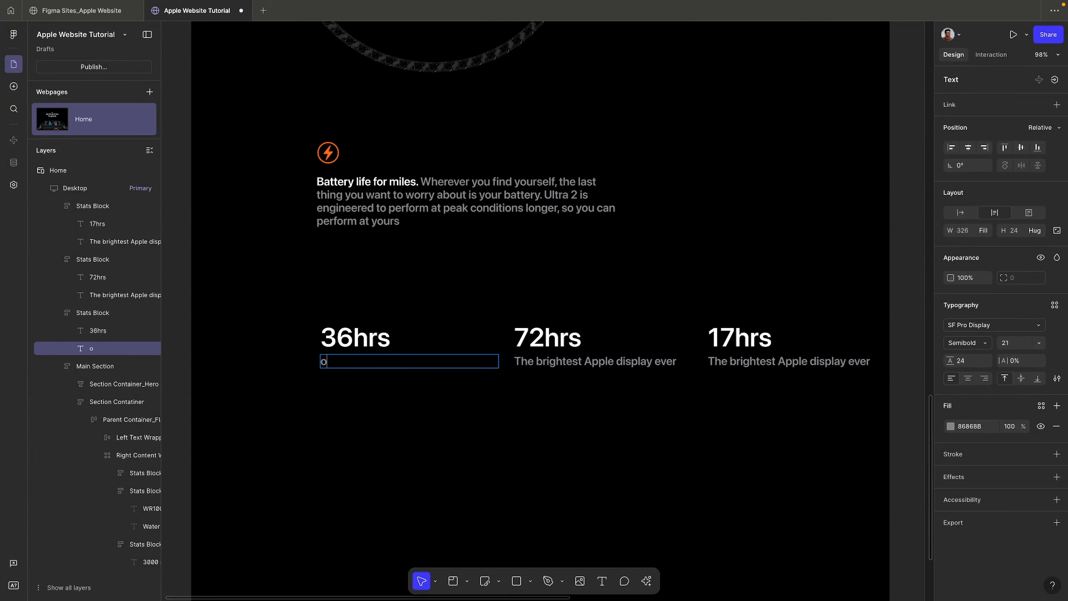
pyautogui.write('f normal')
# Step: Replace the caption under 72hrs with "of normal use in Low Power Mode"
pyautogui.hotkey('ctrl', 'Right')
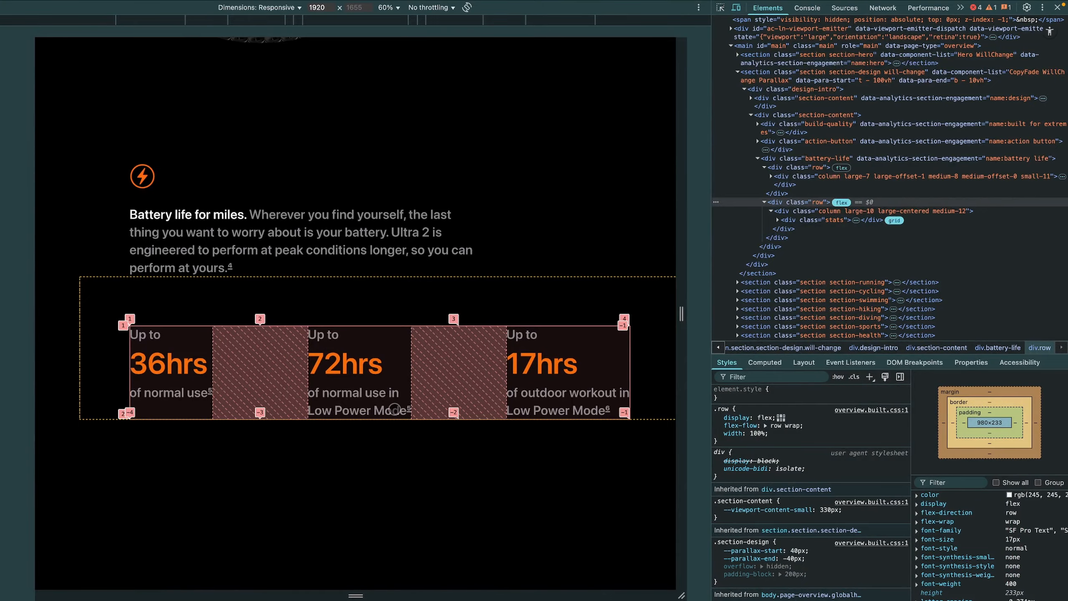
pyautogui.hotkey('ctrl', 'Left')
pyautogui.doubleClick(548, 364)
pyautogui.hotkey('ctrl', 'a')
pyautogui.write('o')
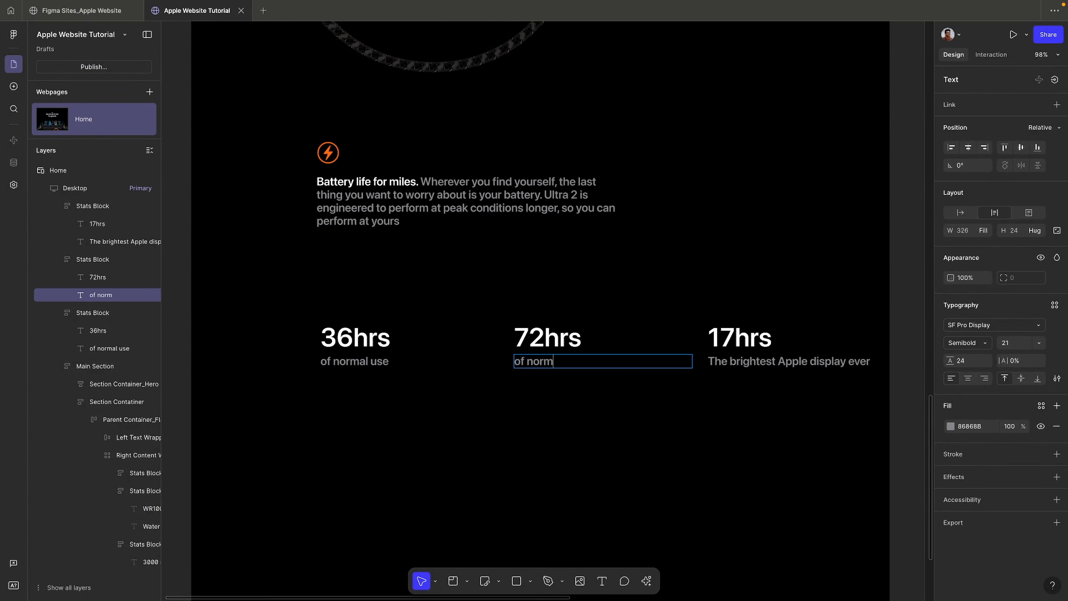
pyautogui.write('f normal use in Low Power')
pyautogui.write(' Mode')
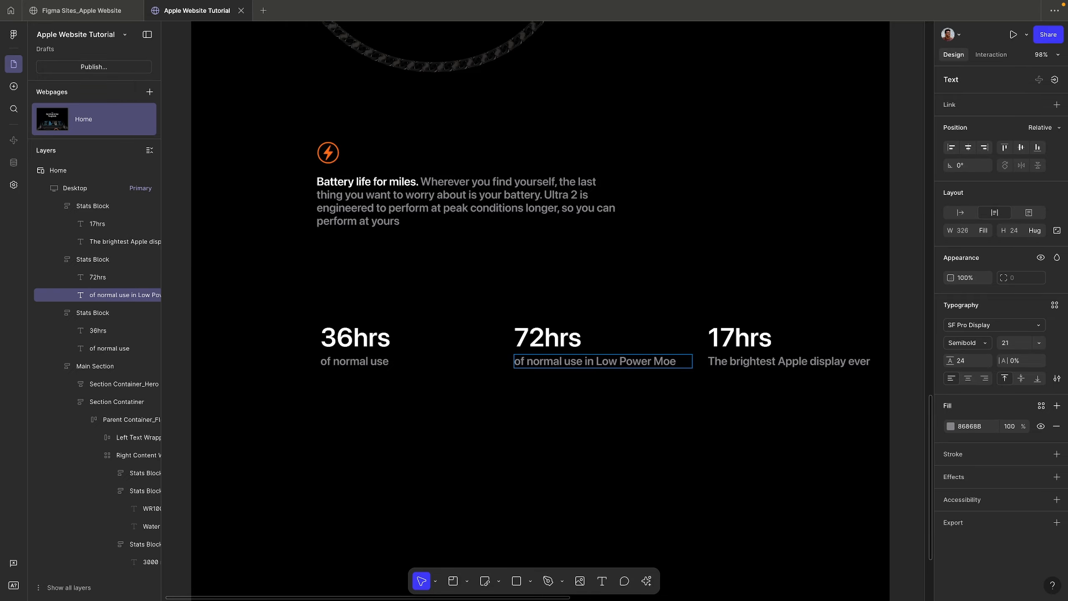
pyautogui.press('BackSpace')
pyautogui.write('de')
# Step: Replace the caption under 17hrs with "of outdoor workout in Low Power Mode"
pyautogui.hotkey('ctrl', 'Right')
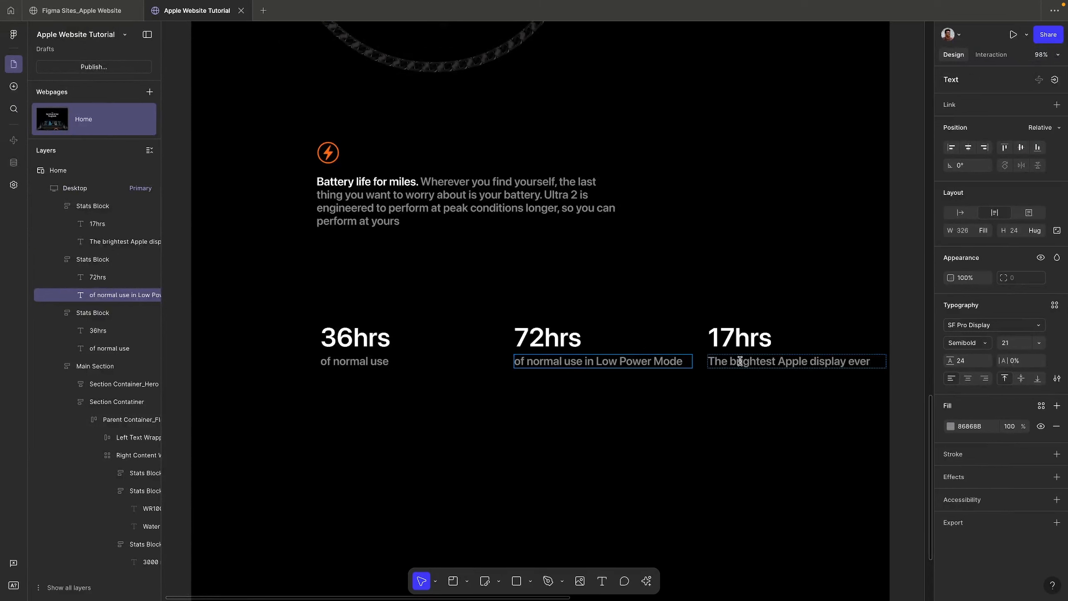
pyautogui.doubleClick(740, 361)
pyautogui.write('of Outdo')
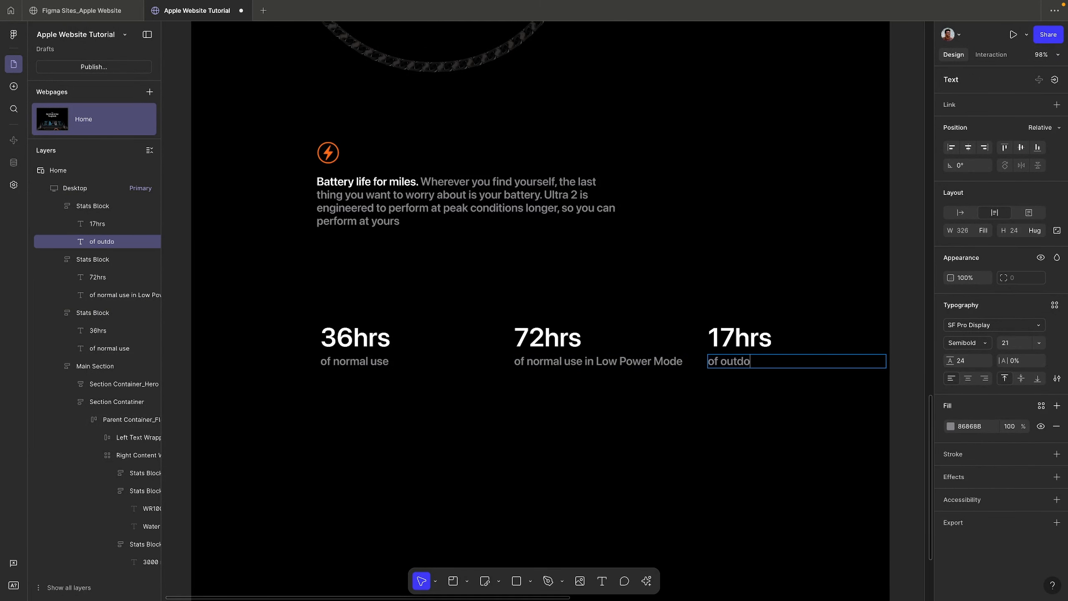
pyautogui.write('or workout in Low')
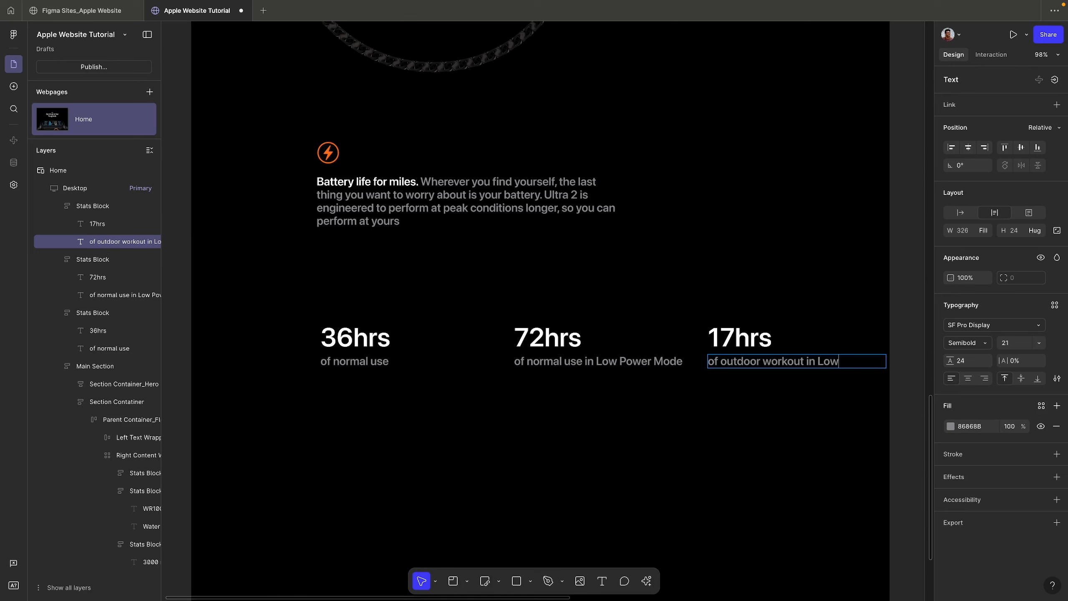
pyautogui.write(' Power Mode')
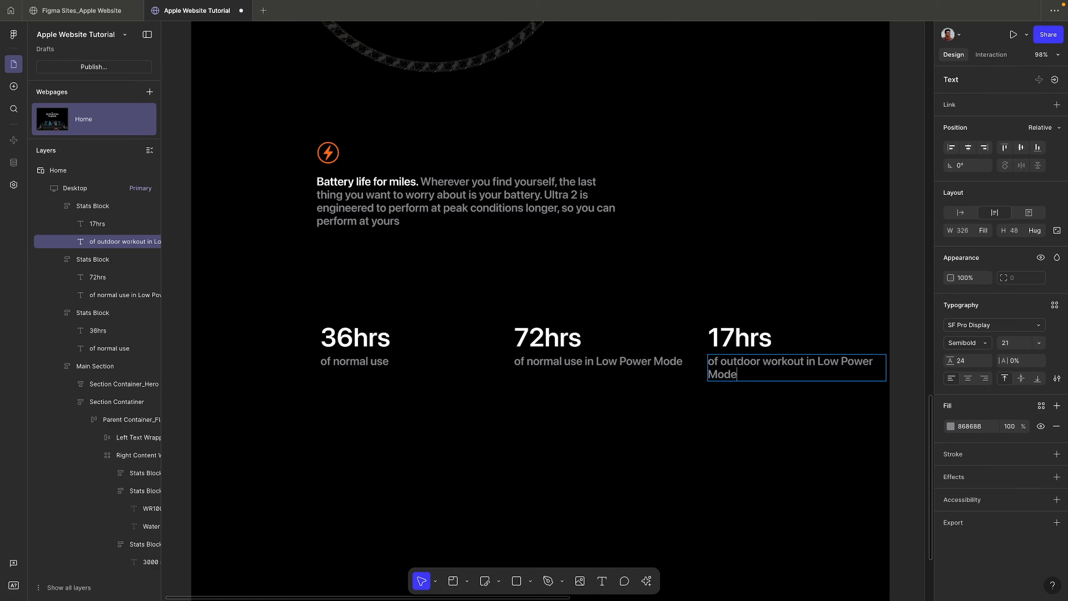
pyautogui.click(718, 427)
# Step: Shift the three battery Stats Blocks left inside the page and set their widths to hug contents
pyautogui.scroll(-1, 555, 312)
pyautogui.click(676, 322)
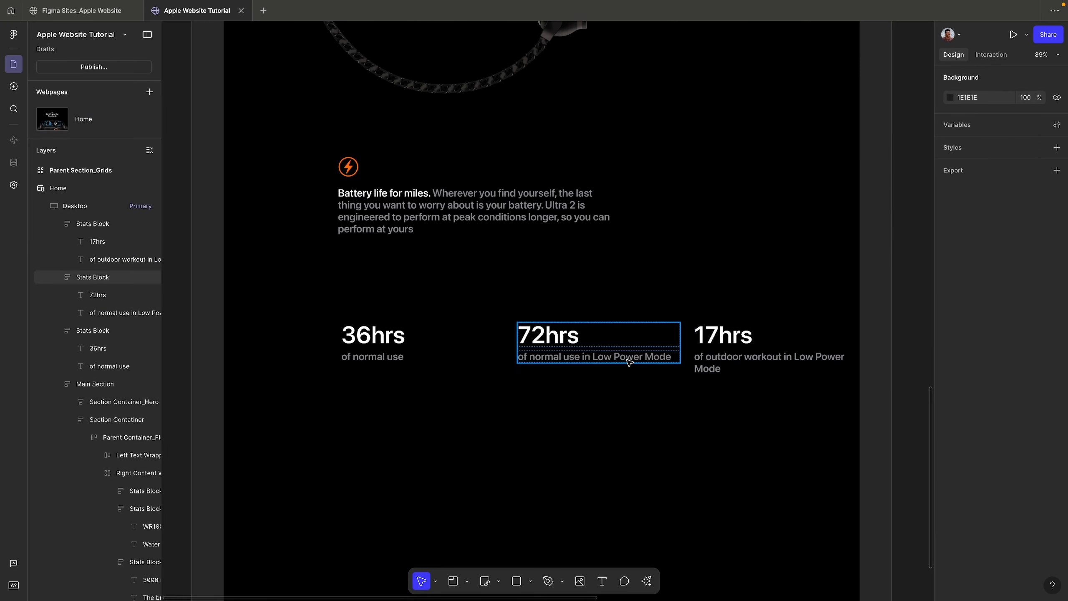
pyautogui.click(628, 360)
pyautogui.click(778, 343)
pyautogui.moveTo(857, 341); pyautogui.dragTo(873, 342)
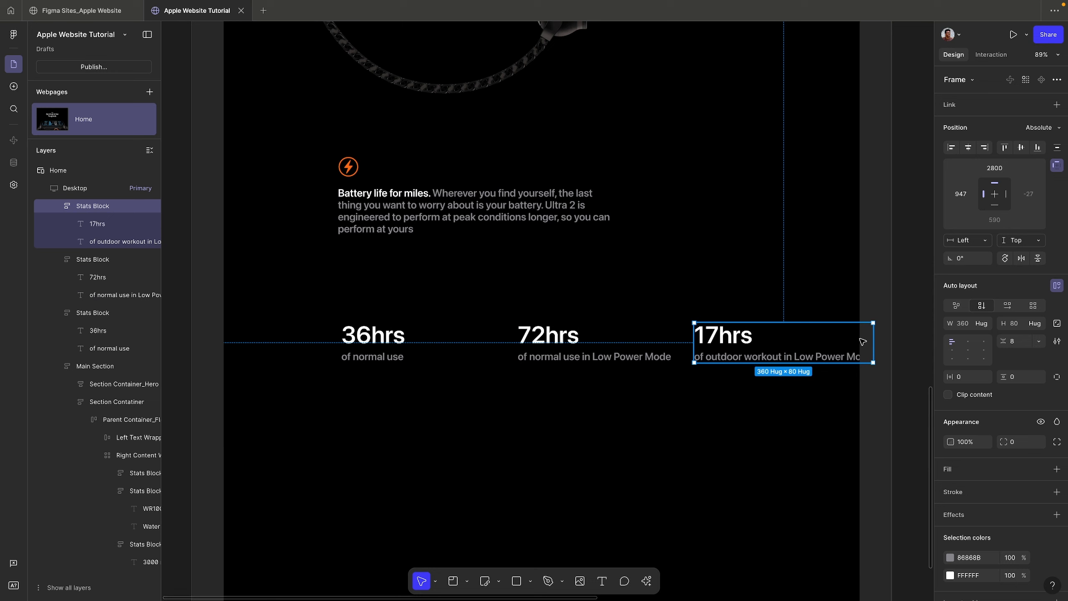
pyautogui.keyDown('shift'); pyautogui.click(557, 339); pyautogui.keyUp('shift')
pyautogui.keyDown('shift'); pyautogui.click(378, 341); pyautogui.keyUp('shift')
pyautogui.moveTo(766, 342); pyautogui.dragTo(674, 341)
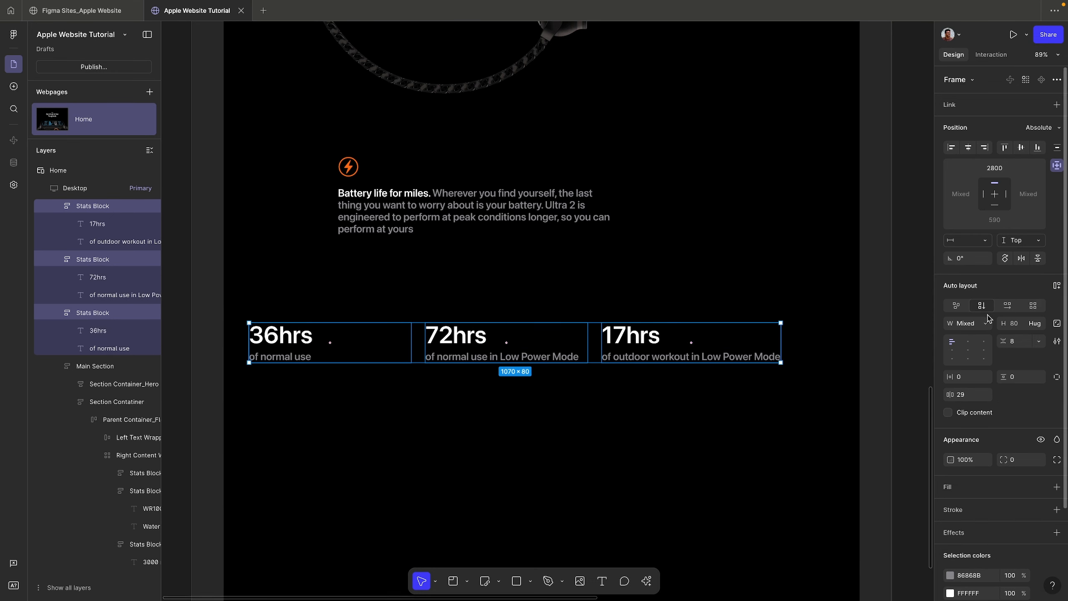
pyautogui.click(986, 322)
pyautogui.click(942, 337)
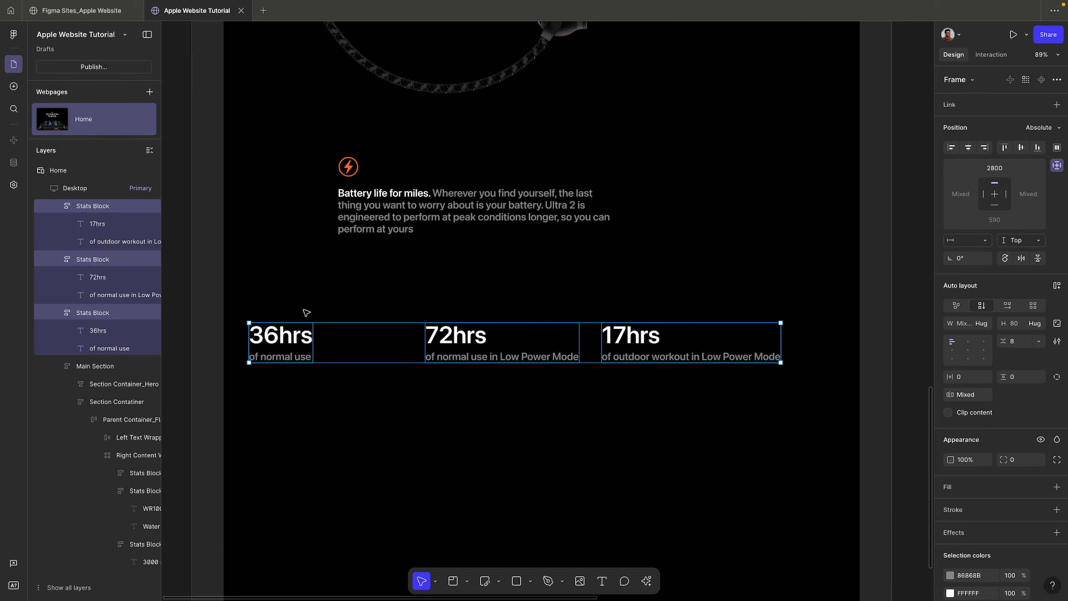
# Step: Align the 36hrs block with the battery text's left edge and wrap all three Stats Blocks in a horizontal auto layout frame
pyautogui.click(273, 350)
pyautogui.moveTo(273, 349); pyautogui.dragTo(364, 352)
pyautogui.click(605, 352)
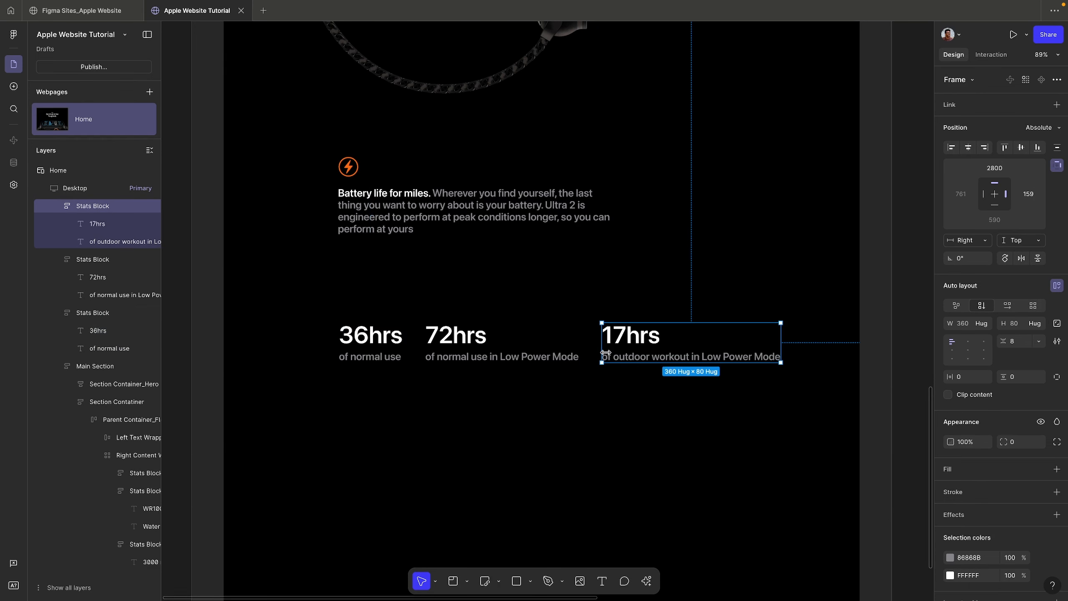
pyautogui.keyDown('shift'); pyautogui.click(483, 345); pyautogui.keyUp('shift')
pyautogui.keyDown('shift'); pyautogui.click(374, 345); pyautogui.keyUp('shift')
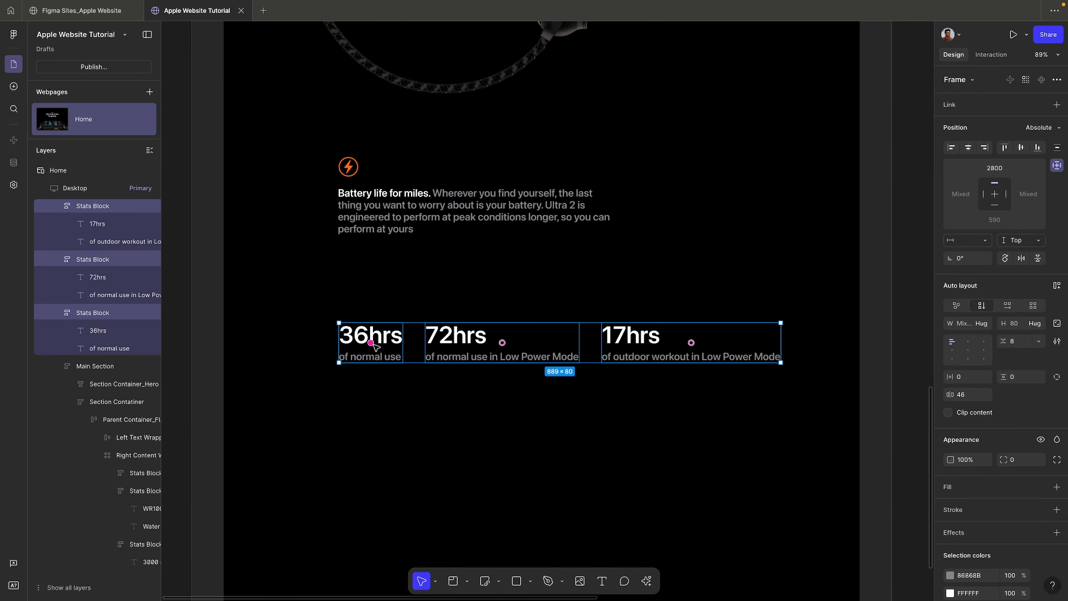
pyautogui.hotkey('shift', 'a')
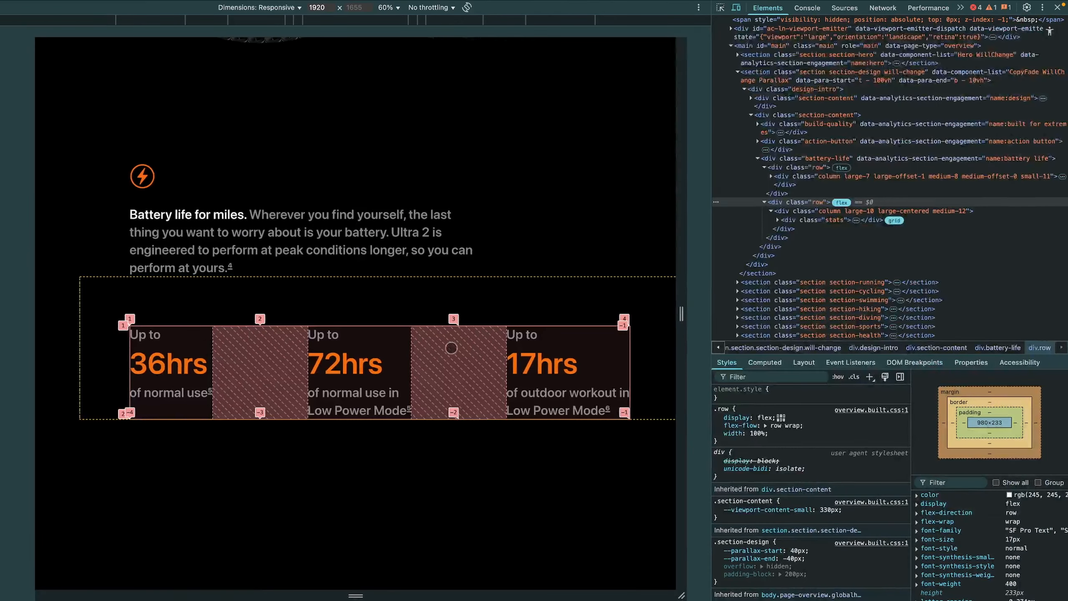
# Step: Check the stats grid's top margin in the Apple page code and set the stats frame's top padding to 80
pyautogui.click(798, 220)
pyautogui.click(778, 219)
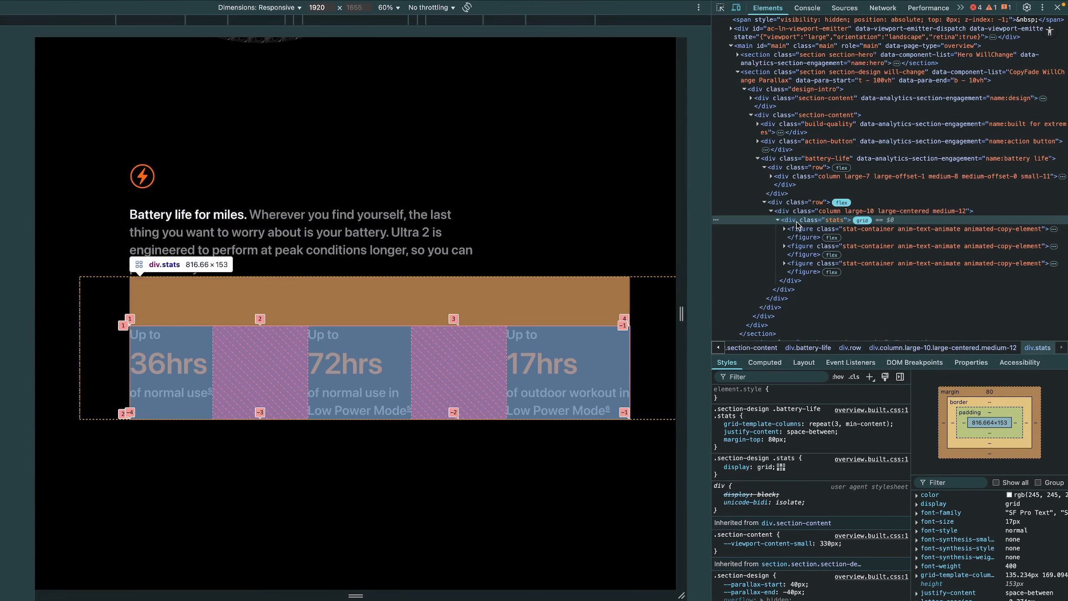
pyautogui.click(797, 212)
pyautogui.click(796, 221)
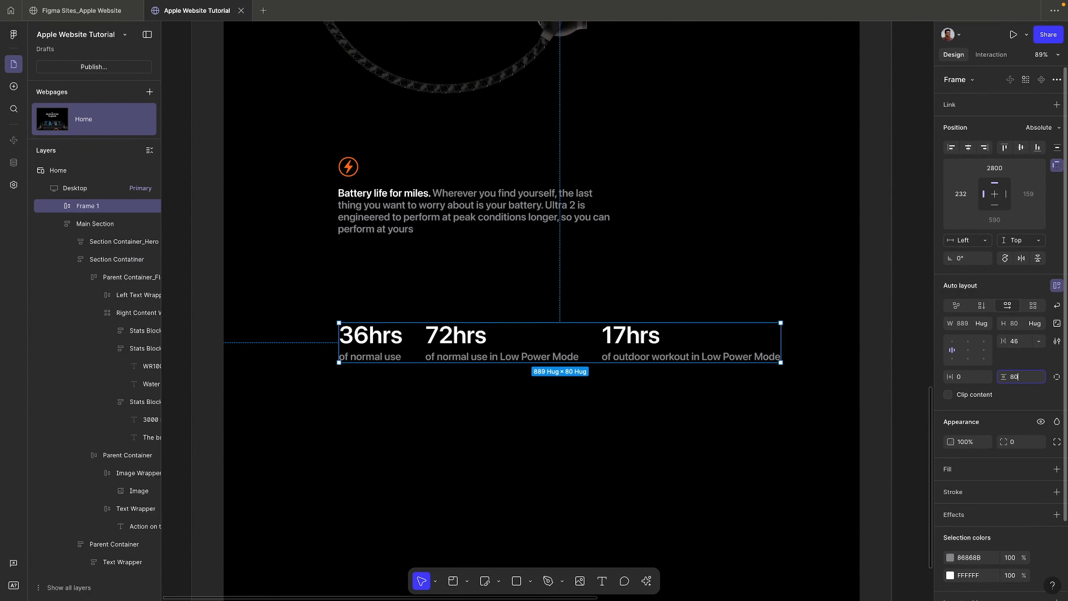
pyautogui.press('Return')
# Step: Compare the stats frame with the battery Parent Container and set the stats frame's right padding to 80
pyautogui.click(484, 310)
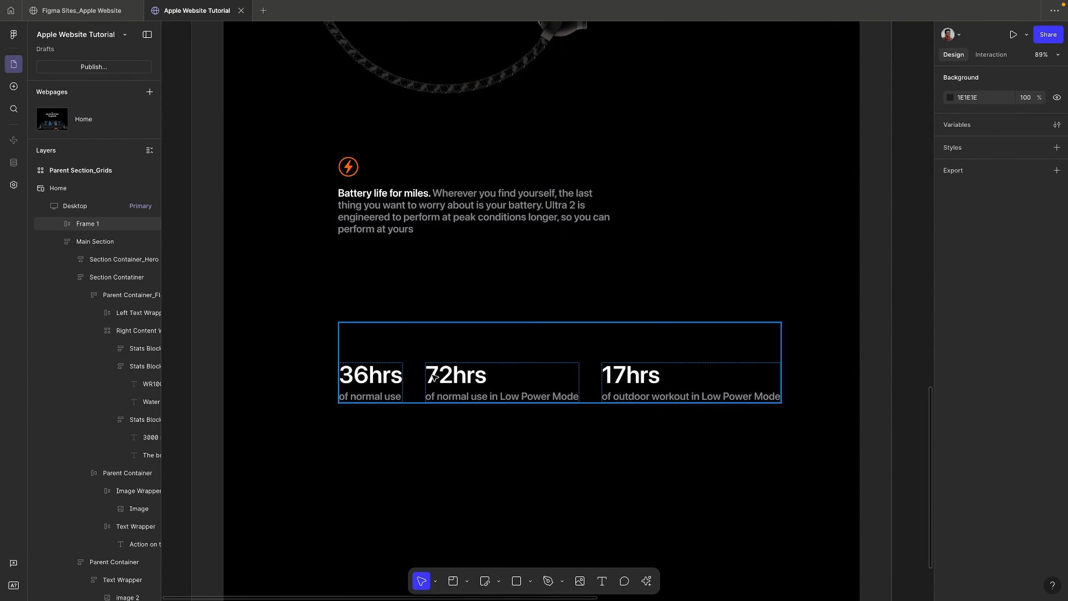
pyautogui.click(433, 375)
pyautogui.doubleClick(364, 197)
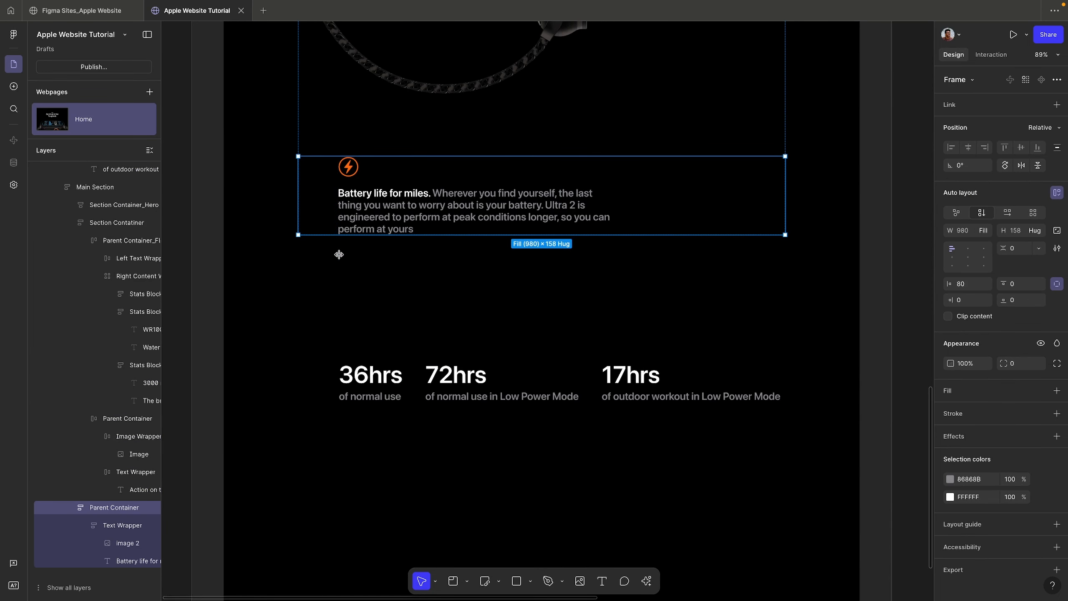
pyautogui.click(405, 398)
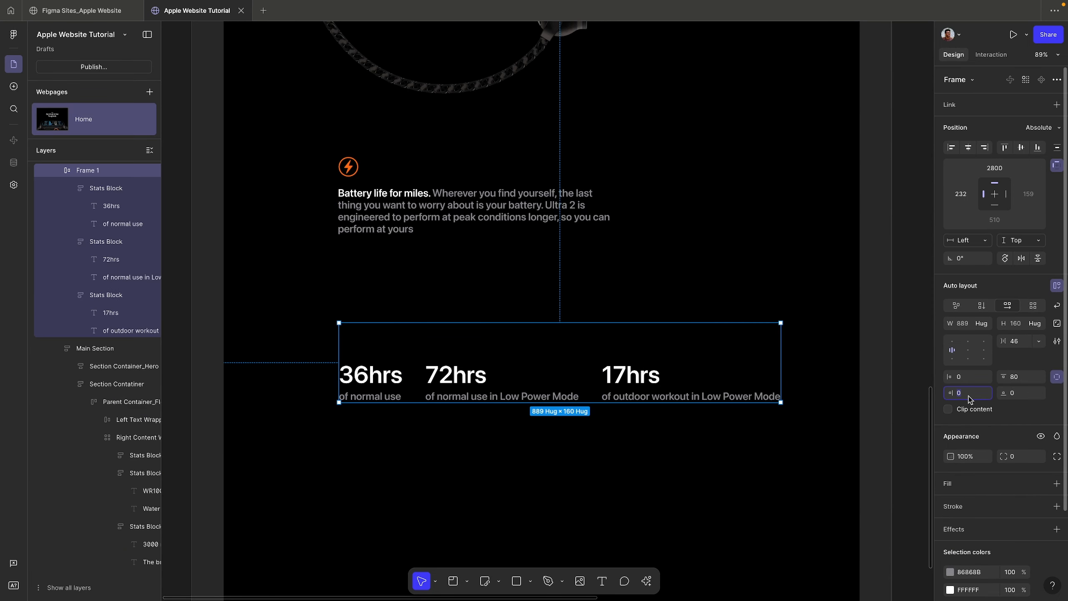
pyautogui.press('Return')
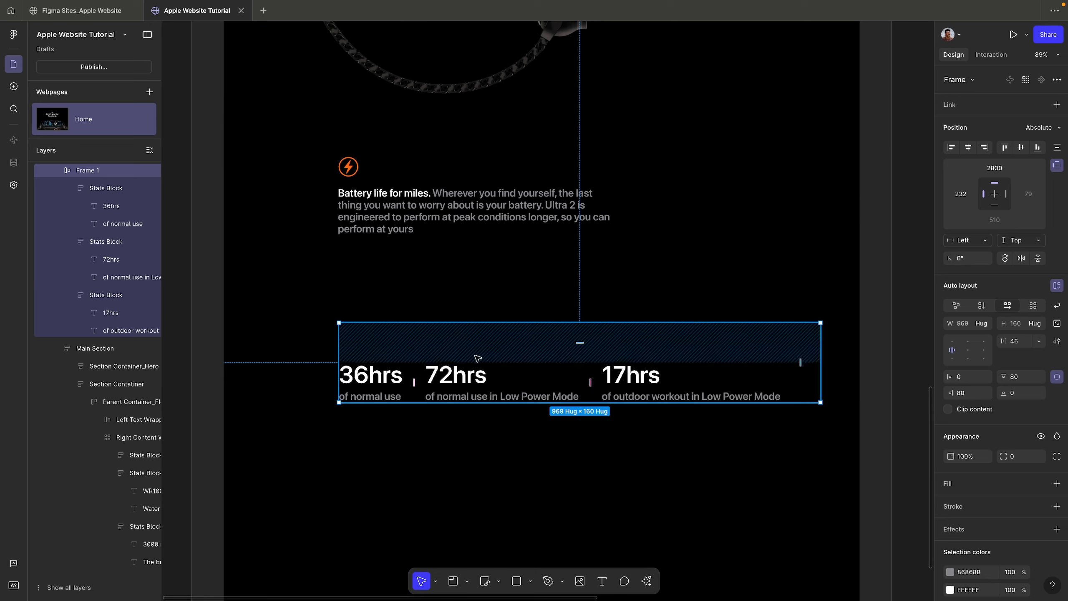
# Step: Set the stats frame's right padding to 0 and its left padding to 80
pyautogui.click(975, 395)
pyautogui.write('0')
pyautogui.press('Return')
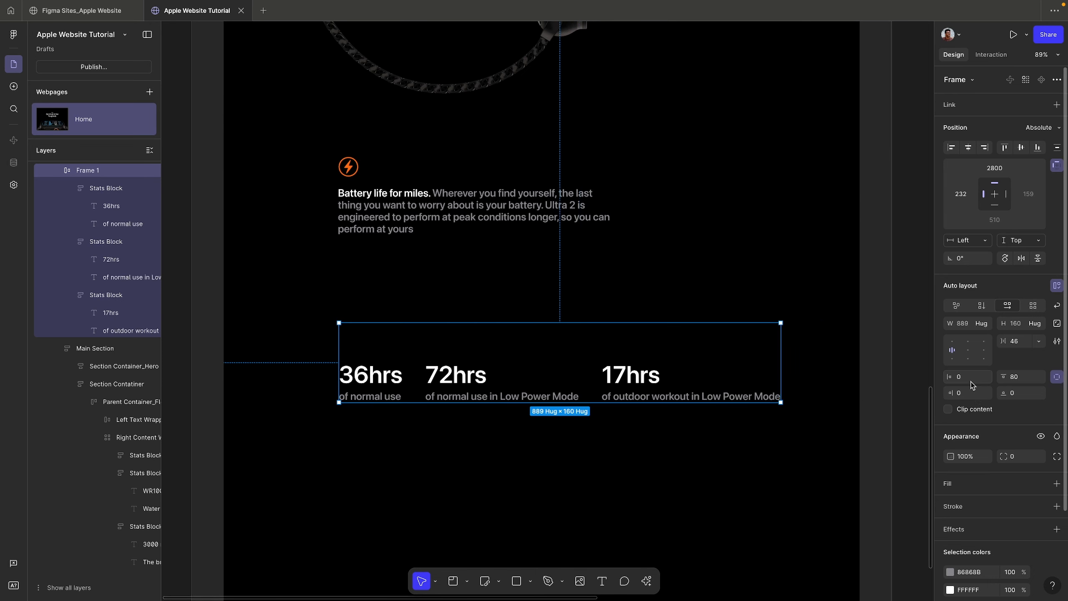
pyautogui.click(975, 377)
pyautogui.write('80')
pyautogui.press('Return')
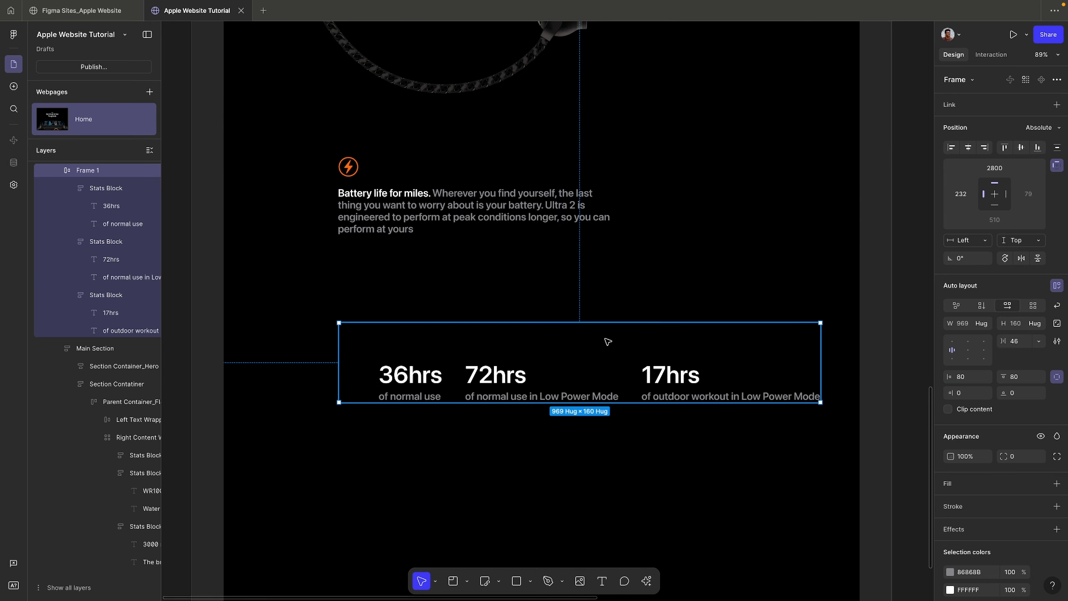
# Step: Move the stats frame into the Section Container directly below the battery text and set its width to fill
pyautogui.press('Delete')
pyautogui.hotkey('ctrl', 'z')
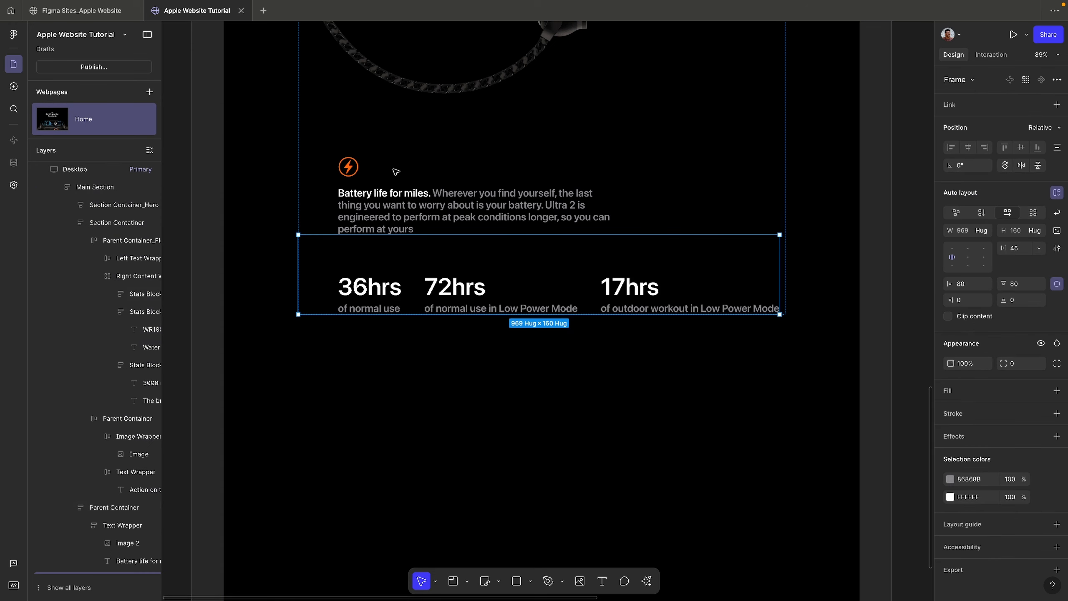
pyautogui.hotkey('shift', '2')
pyautogui.hscroll(1, 477, 341)
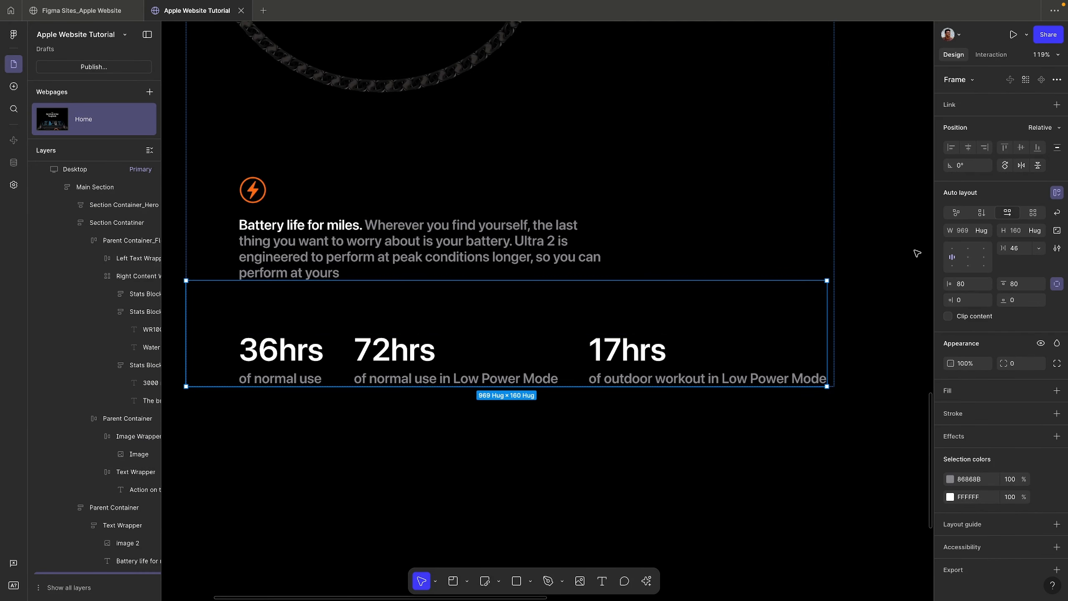
pyautogui.click(983, 232)
pyautogui.click(985, 244)
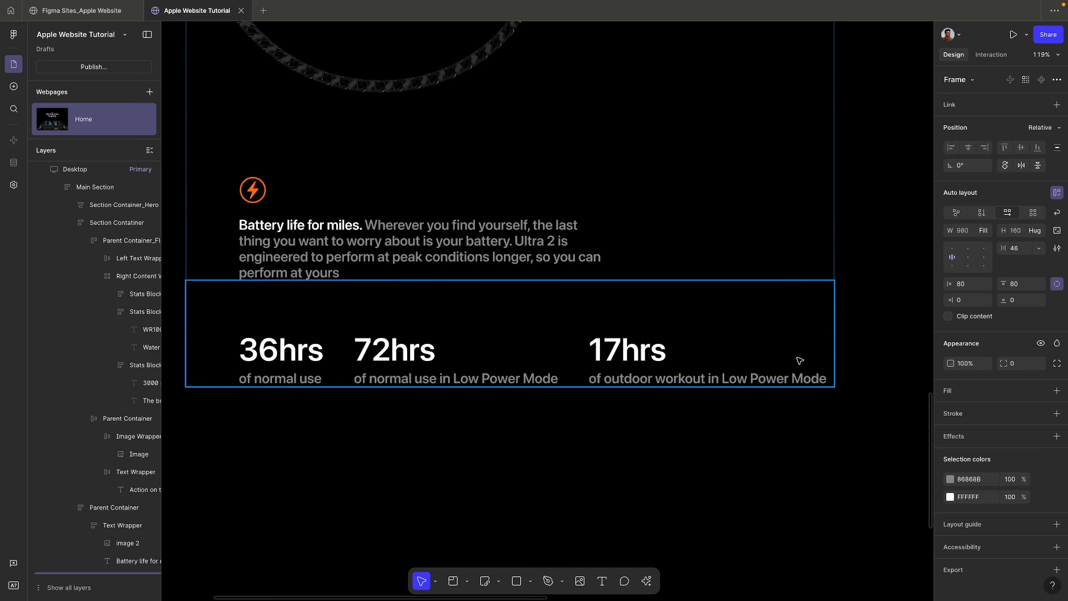
# Step: Recolour the 36hrs, 72hrs and 17hrs values with the orange sampled from the battery icon
pyautogui.doubleClick(463, 375)
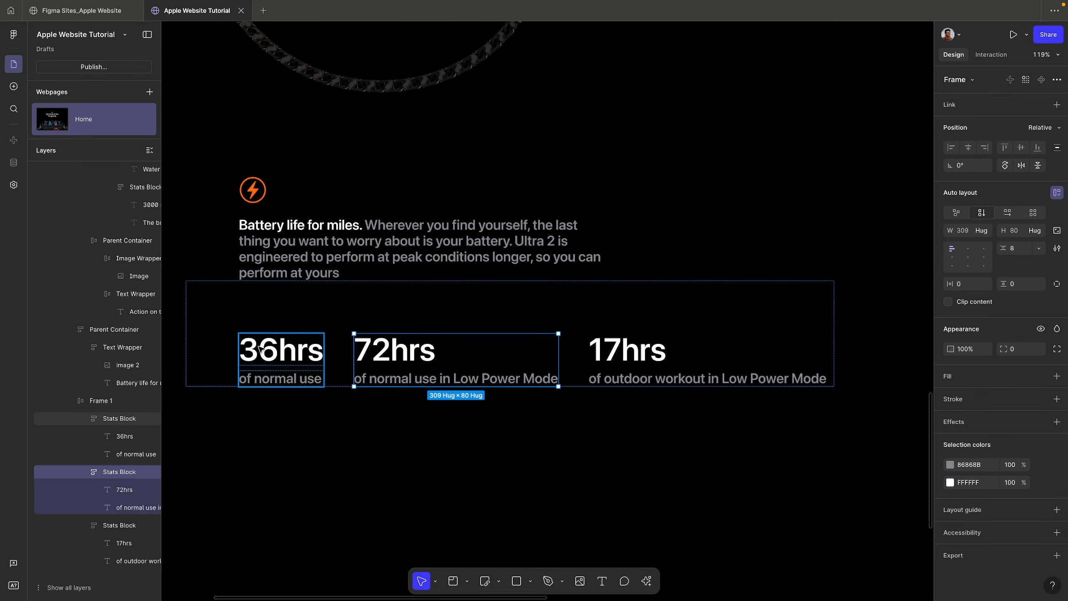
pyautogui.click(264, 352)
pyautogui.click(336, 367)
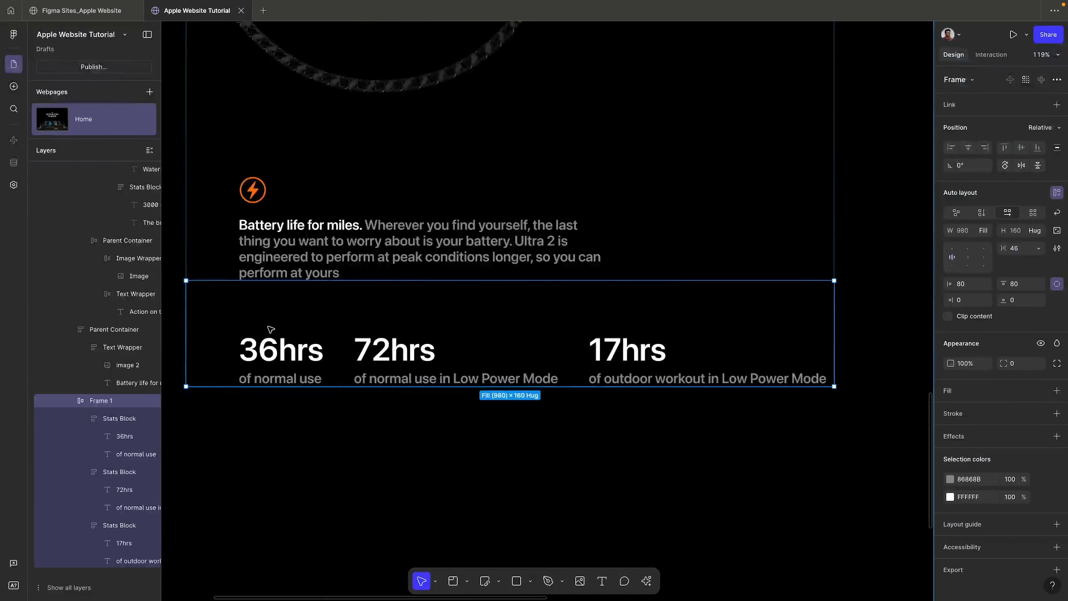
pyautogui.click(277, 349)
pyautogui.keyDown('shift'); pyautogui.click(395, 349); pyautogui.keyUp('shift')
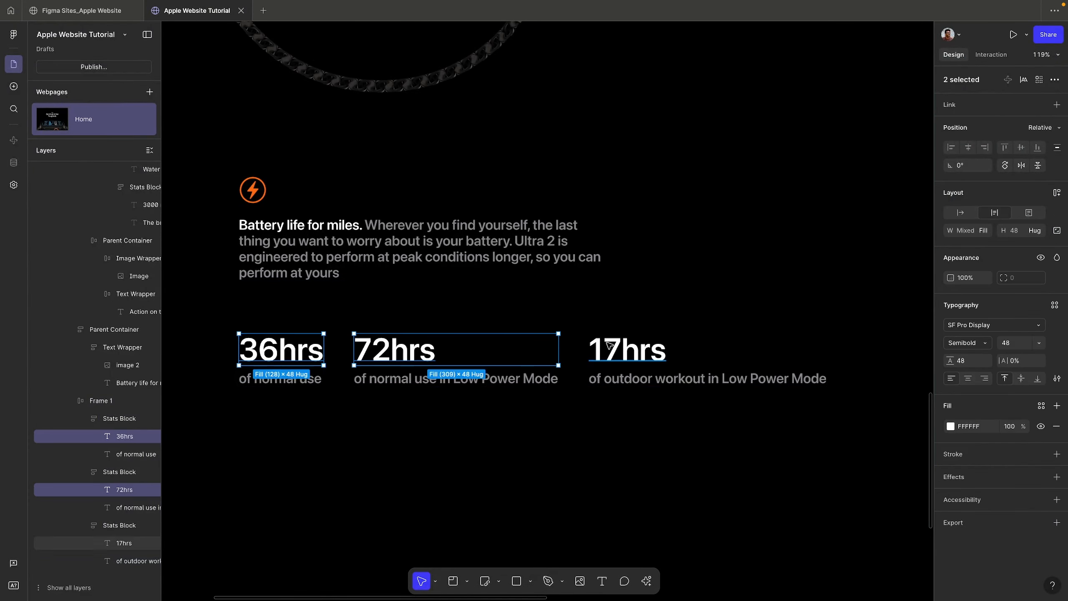
pyautogui.keyDown('shift'); pyautogui.click(609, 346); pyautogui.keyUp('shift')
pyautogui.press('i')
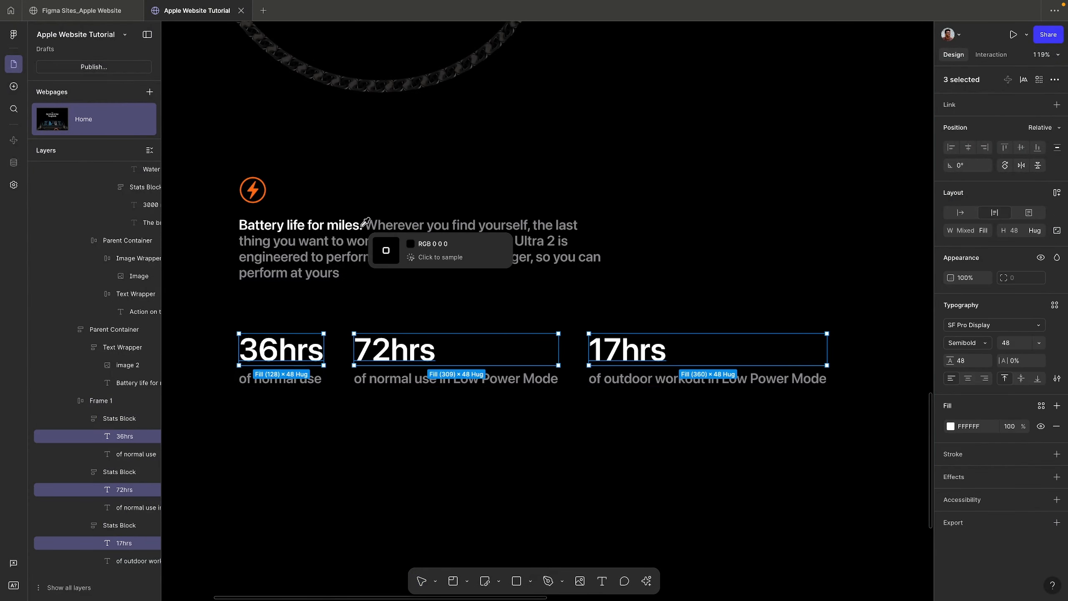
pyautogui.click(253, 190)
pyautogui.click(442, 484)
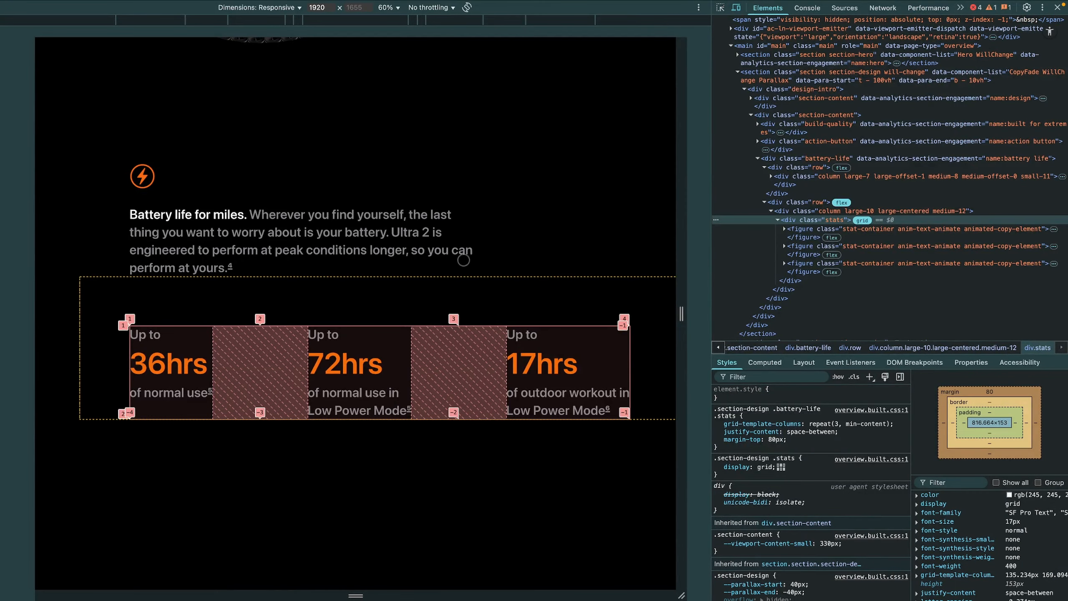
# Step: Switch to the Apple page code, filter the styles by width and examine the three stat-container figures
pyautogui.click(803, 232)
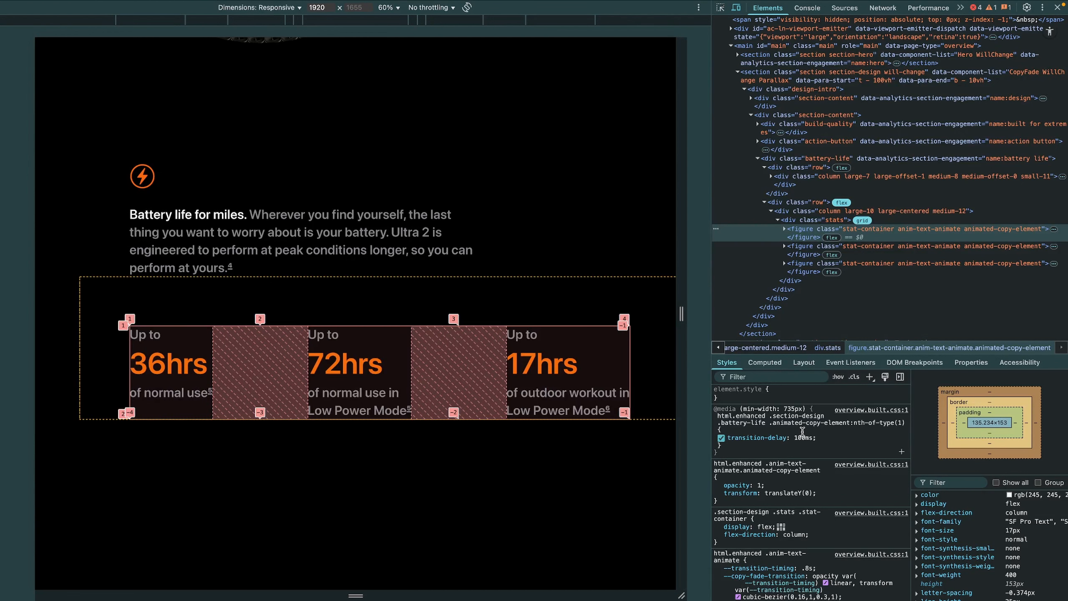
pyautogui.click(755, 377)
pyautogui.write('wid')
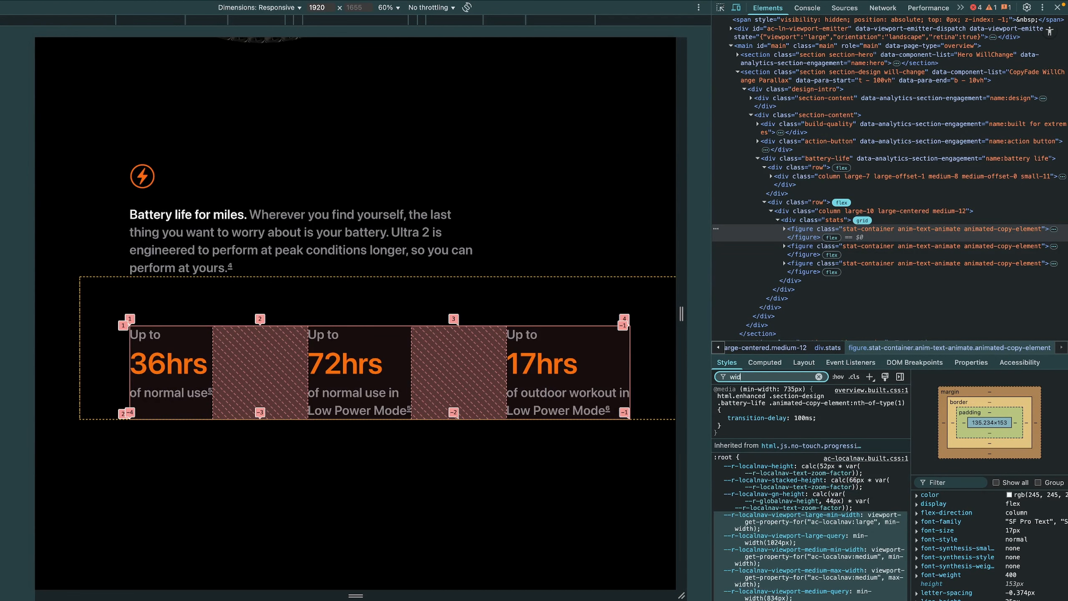
pyautogui.write('th')
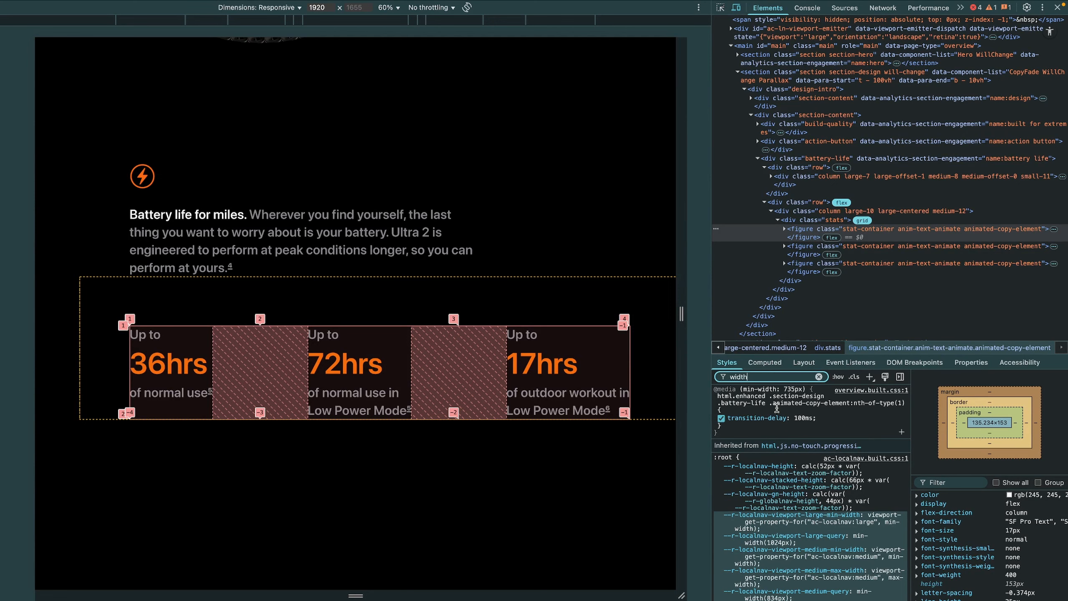
pyautogui.click(805, 249)
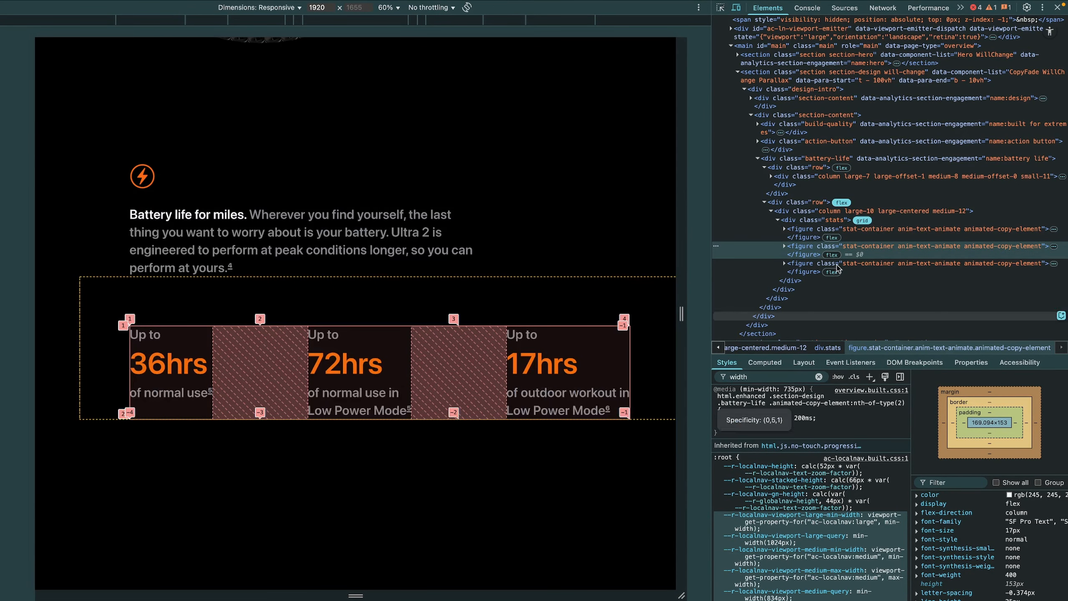
pyautogui.click(807, 264)
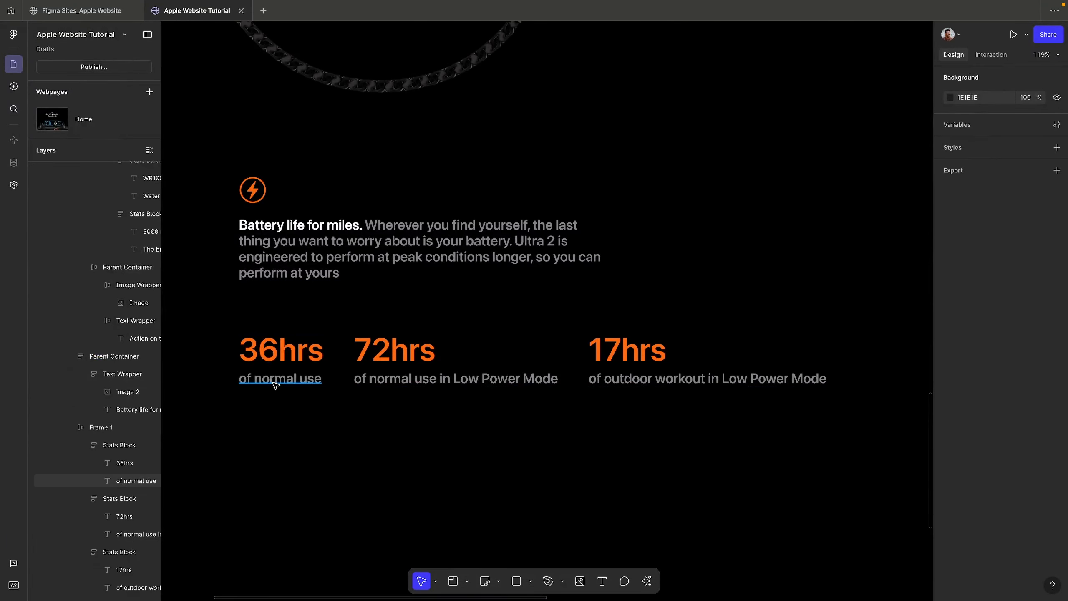
# Step: Duplicate the "of normal use" text, move the copy above 36hrs and change it to "Up to"
pyautogui.keyDown('super'); pyautogui.click(275, 385); pyautogui.keyUp('super')
pyautogui.press('super+d')
pyautogui.press('Up')
pyautogui.press('Up')
pyautogui.doubleClick(269, 343)
pyautogui.write('U')
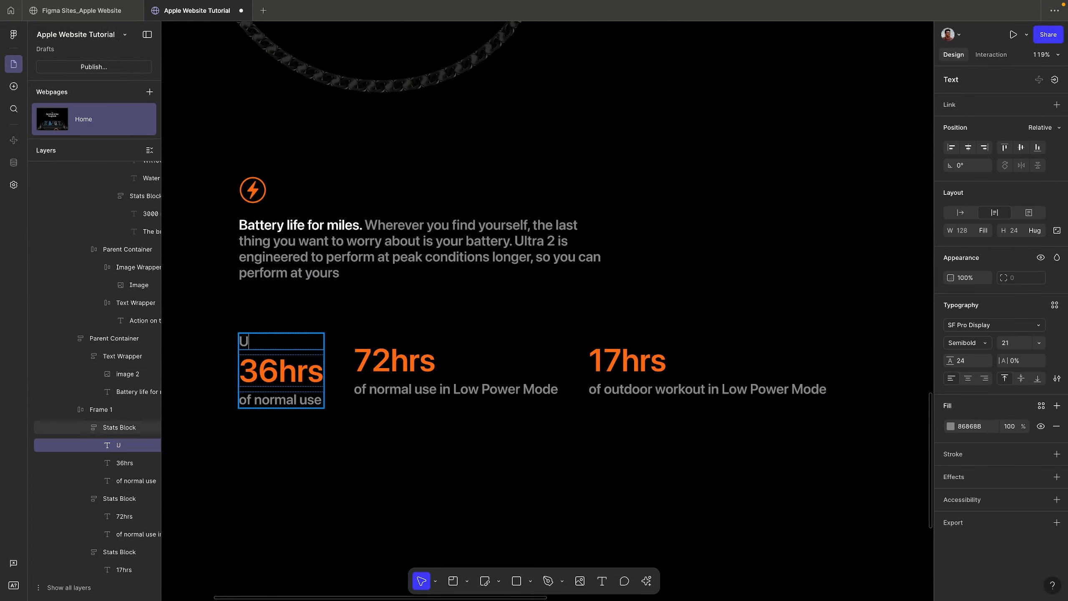
pyautogui.write('p to')
pyautogui.press('Escape')
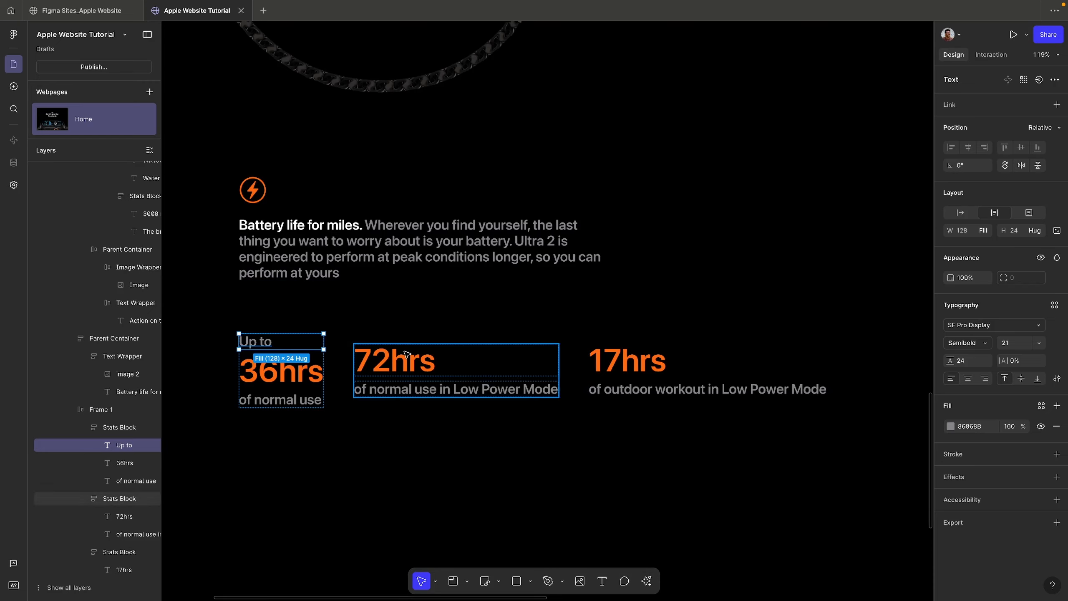
# Step: Add an "Up to" text above the values in the 72hrs and 17hrs Stats Blocks
pyautogui.click(407, 353)
pyautogui.write('Up to')
pyautogui.press('Up')
pyautogui.press('Up')
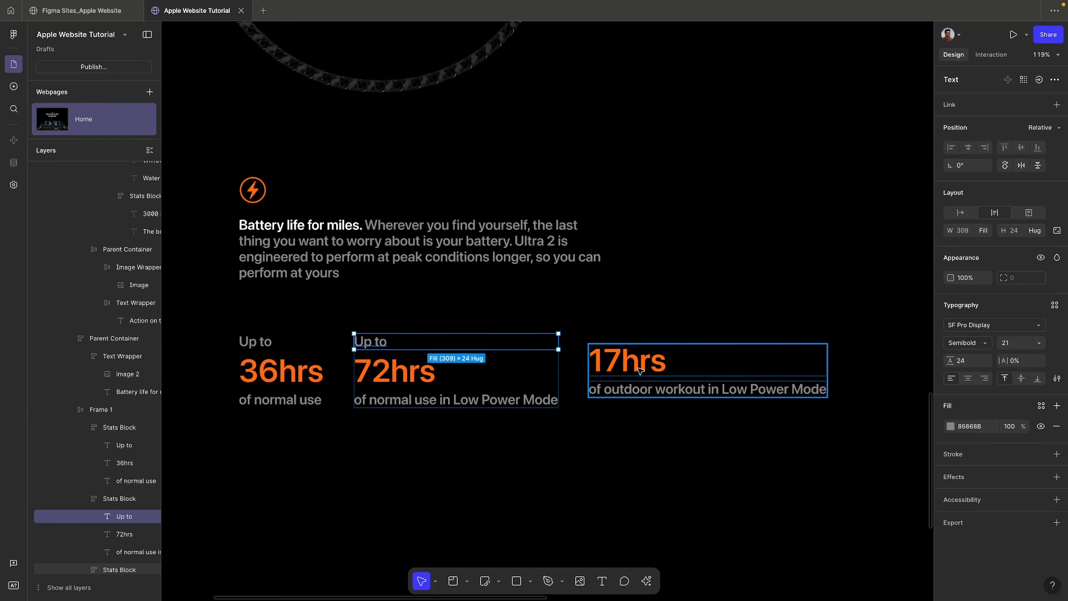
pyautogui.click(639, 370)
pyautogui.press('super+v')
pyautogui.press('Up')
pyautogui.press('Up')
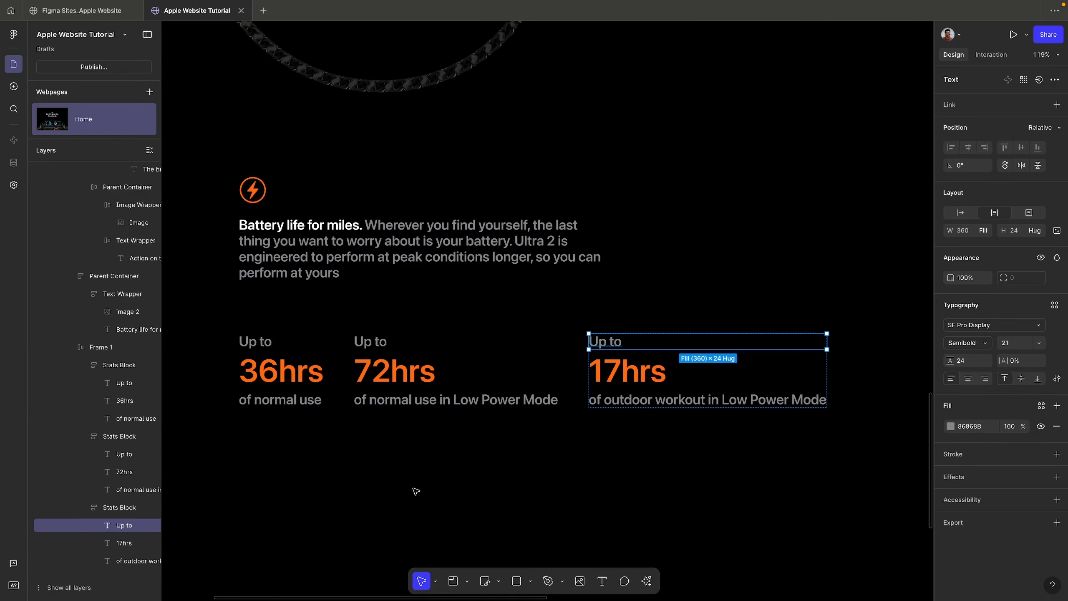
pyautogui.click(416, 492)
# Step: In the Apple page code, expand the 72hrs figure and delete "normal use in" from its caption to test the wrapping
pyautogui.hotkey('ctrl', 'Right')
pyautogui.click(800, 251)
pyautogui.click(785, 246)
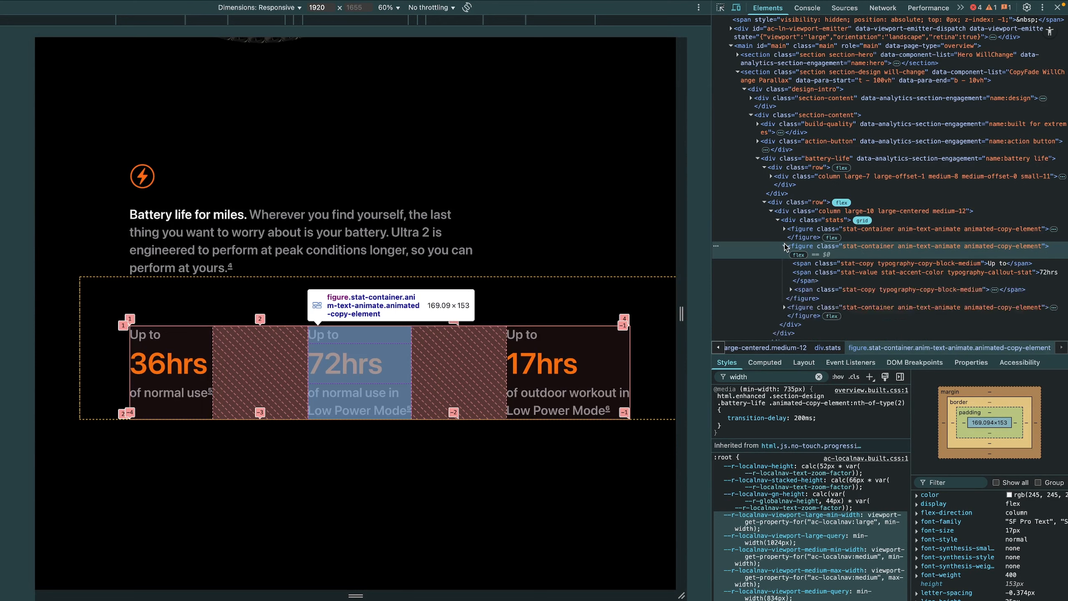
pyautogui.doubleClick(839, 298)
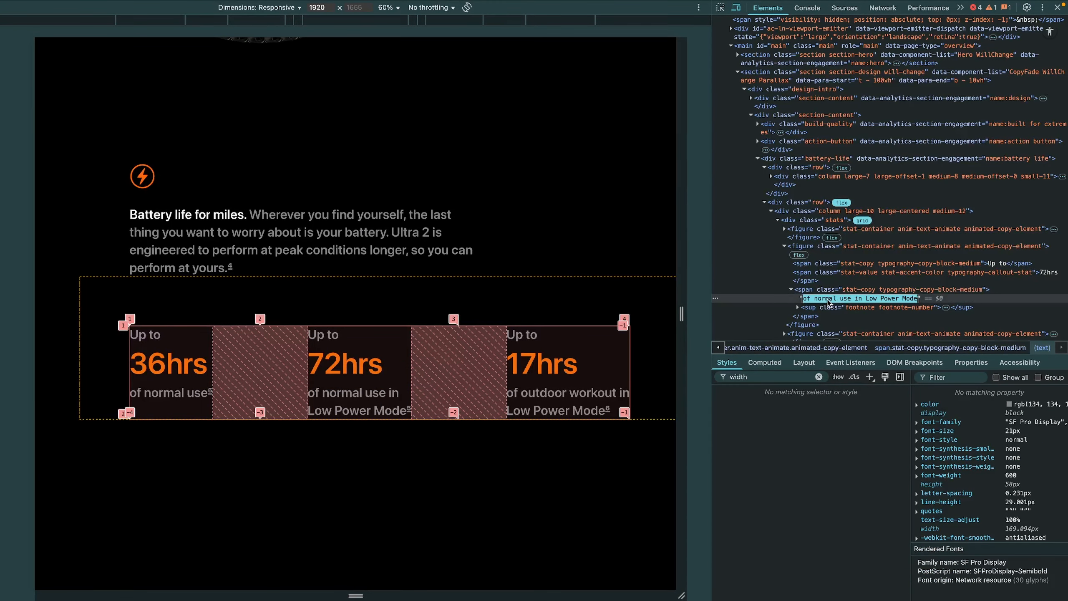
pyautogui.click(853, 299)
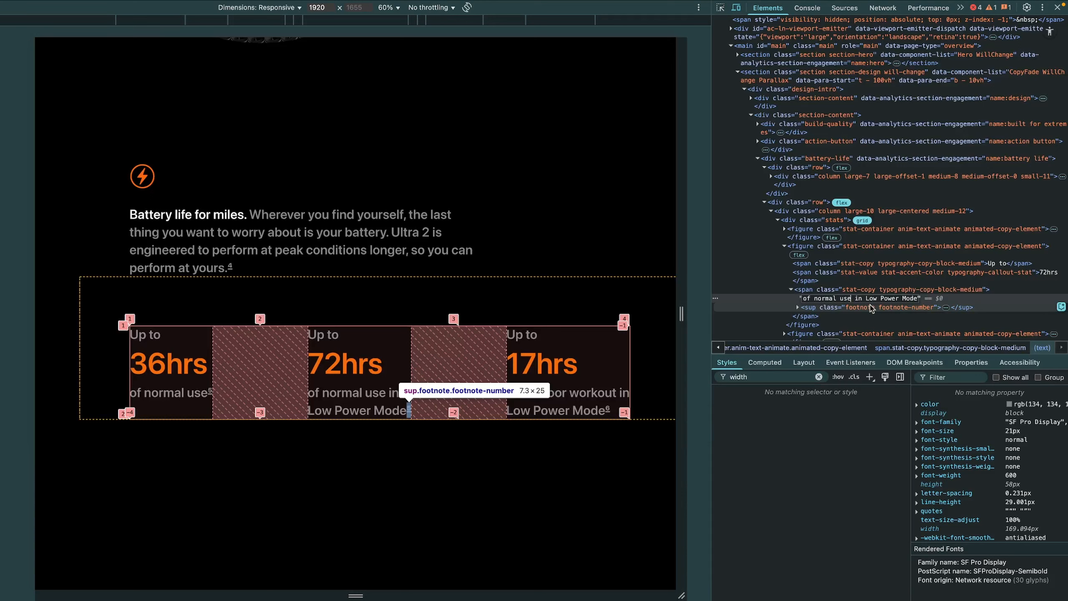
pyautogui.hotkey('alt', 'shift', 'Left')
pyautogui.hotkey('alt', 'shift', 'Left')
pyautogui.hotkey('alt', 'shift', 'Left')
pyautogui.press('BackSpace')
pyautogui.press('Return')
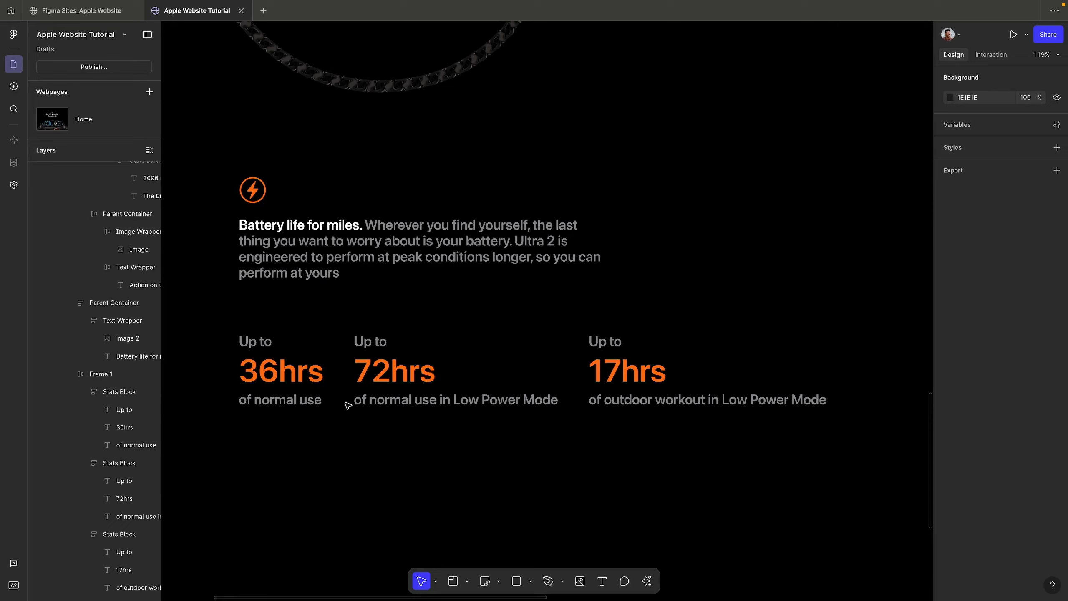
# Step: Break the 72hrs and 17hrs captions in Figma so "Low Power Mode" starts a second line
pyautogui.doubleClick(453, 401)
pyautogui.press('BackSpace')
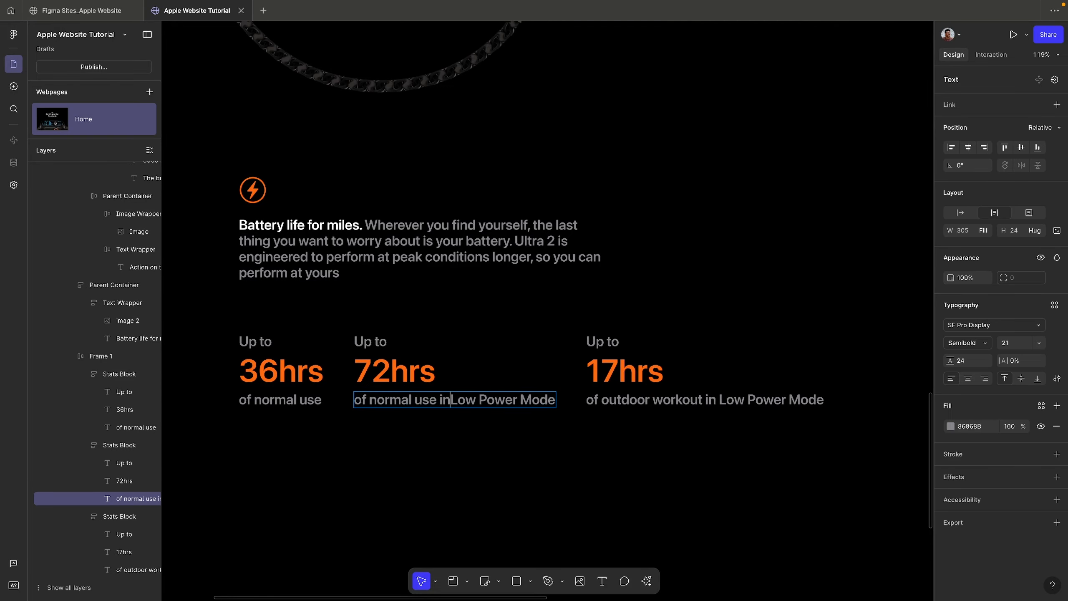
pyautogui.press('Return')
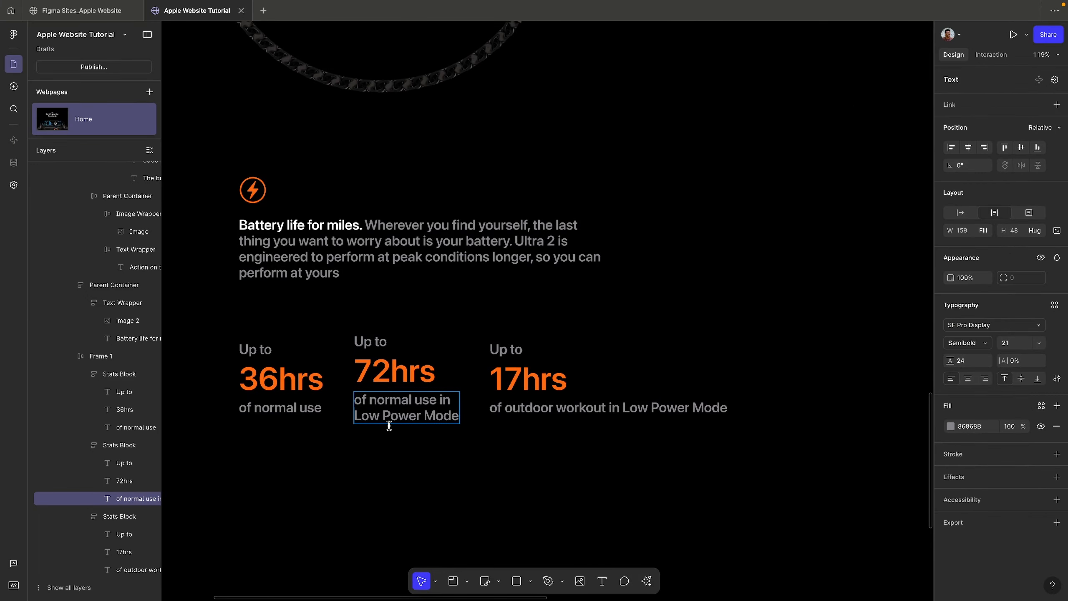
pyautogui.click(620, 407)
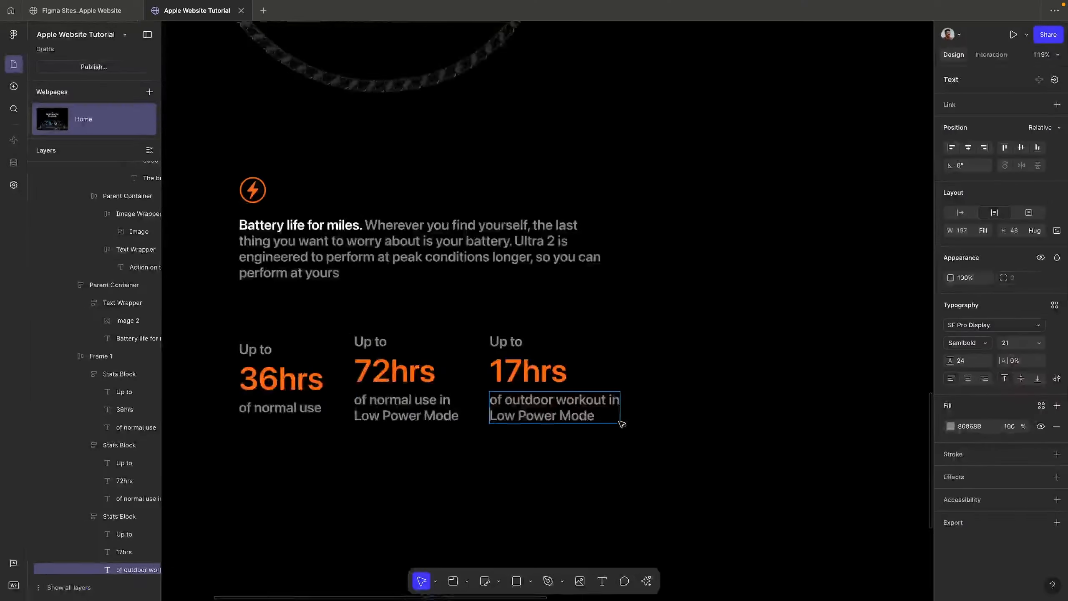
pyautogui.click(481, 254)
# Step: Compare the stats frame with the Apple page code, clearing the style filter and inspecting the stats grid's spacing rules
pyautogui.scroll(-5, 481, 253)
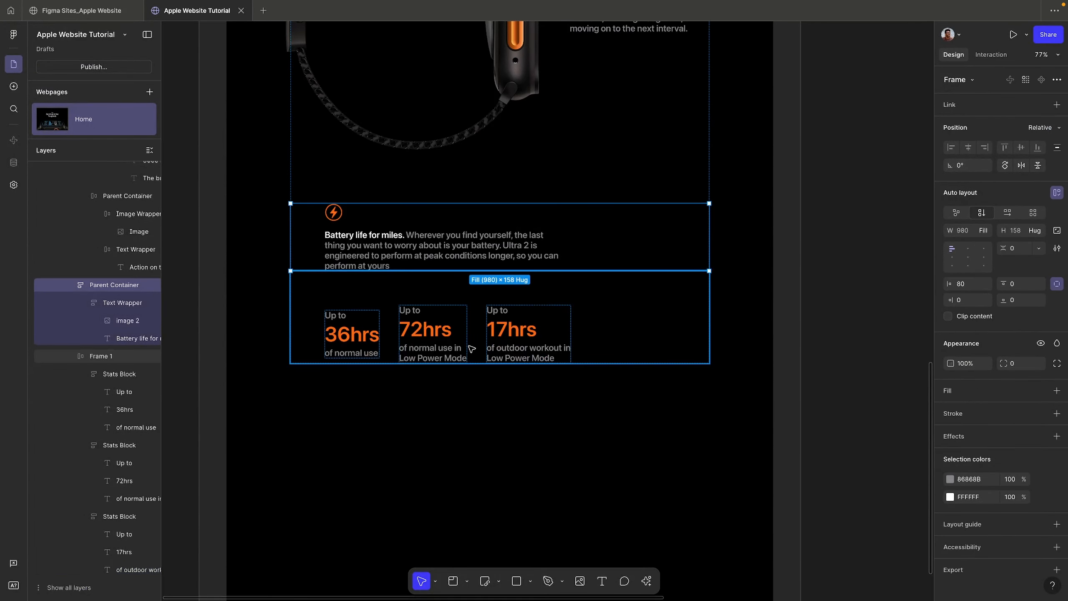
pyautogui.click(472, 348)
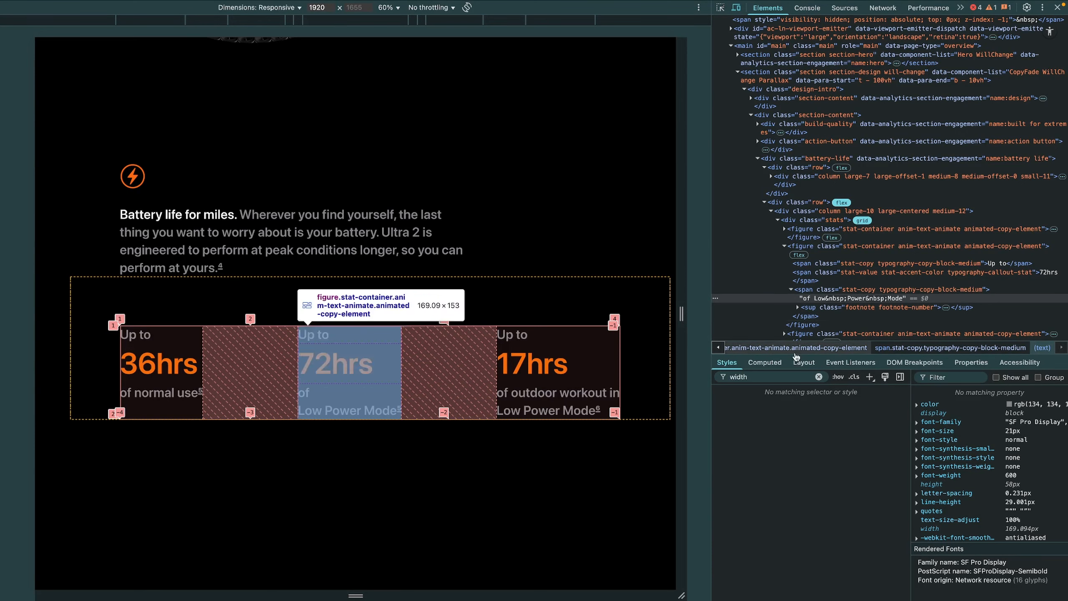
pyautogui.click(819, 377)
pyautogui.click(791, 290)
pyautogui.click(785, 247)
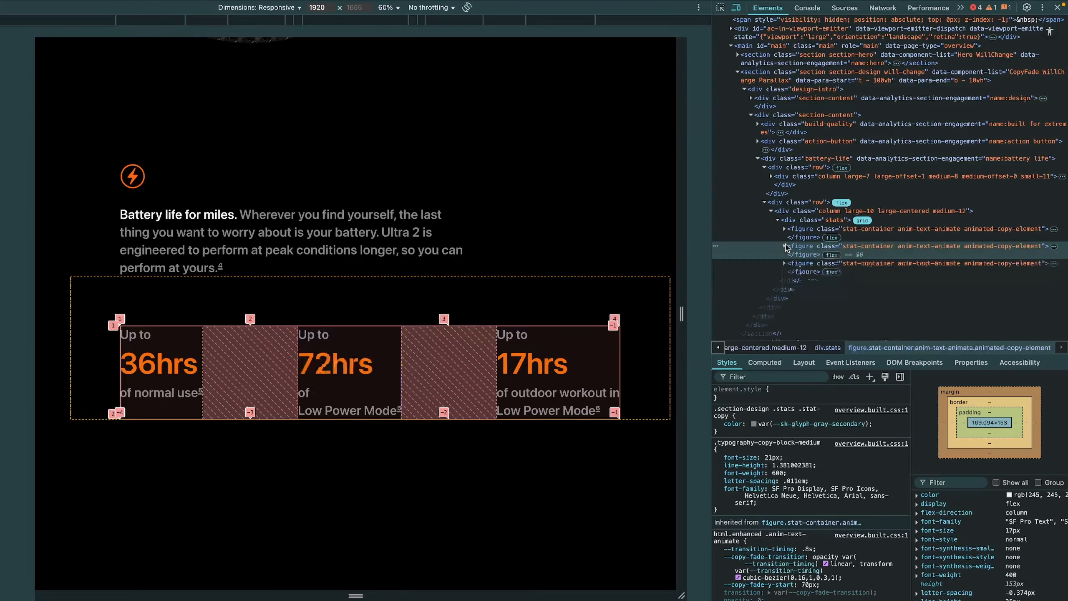
pyautogui.click(803, 220)
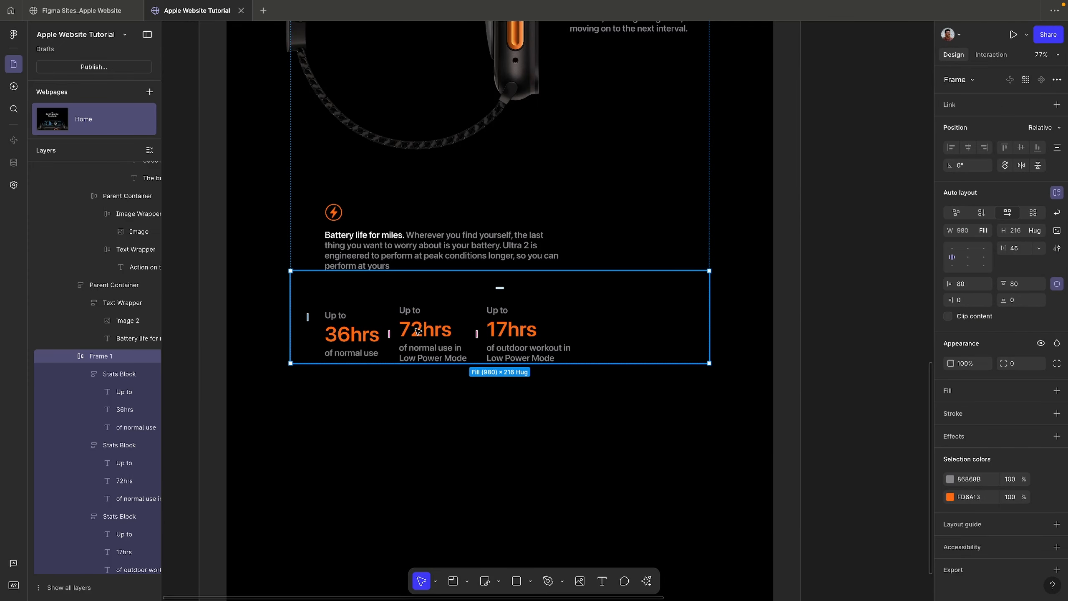
# Step: Set the gap between the three Stats Blocks to Auto and the stats frame's right padding to 80
pyautogui.doubleClick(953, 258)
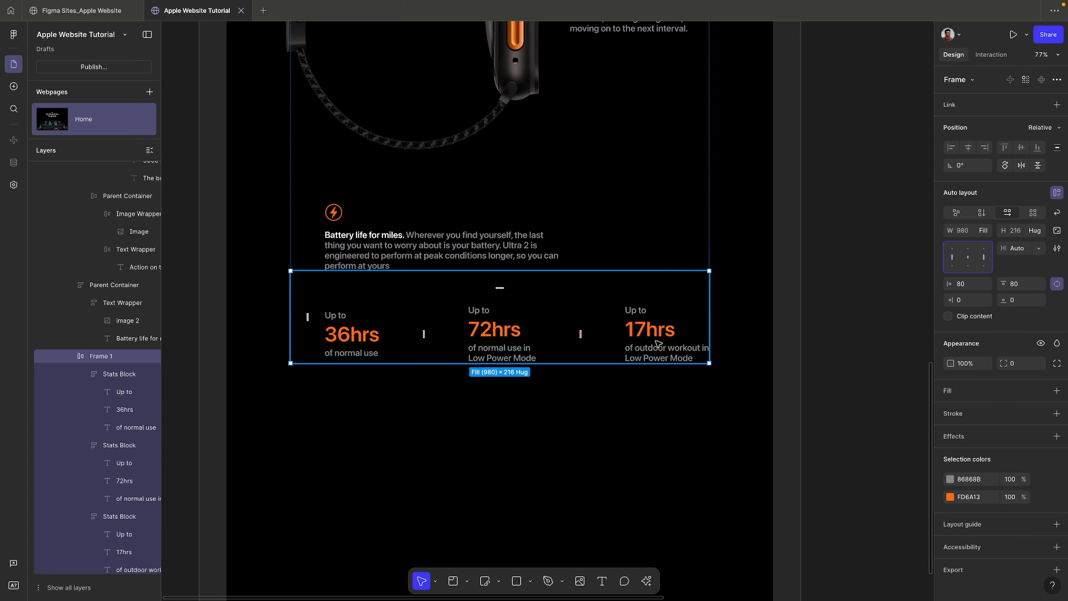
pyautogui.scroll(5, 572, 335)
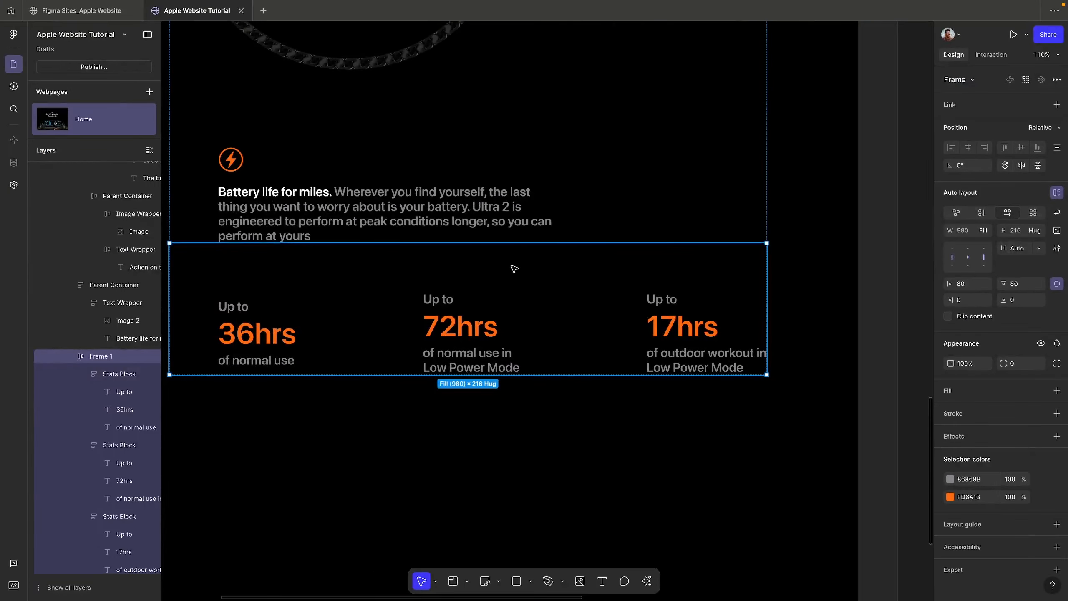
pyautogui.click(968, 302)
pyautogui.write('80')
pyautogui.press('Return')
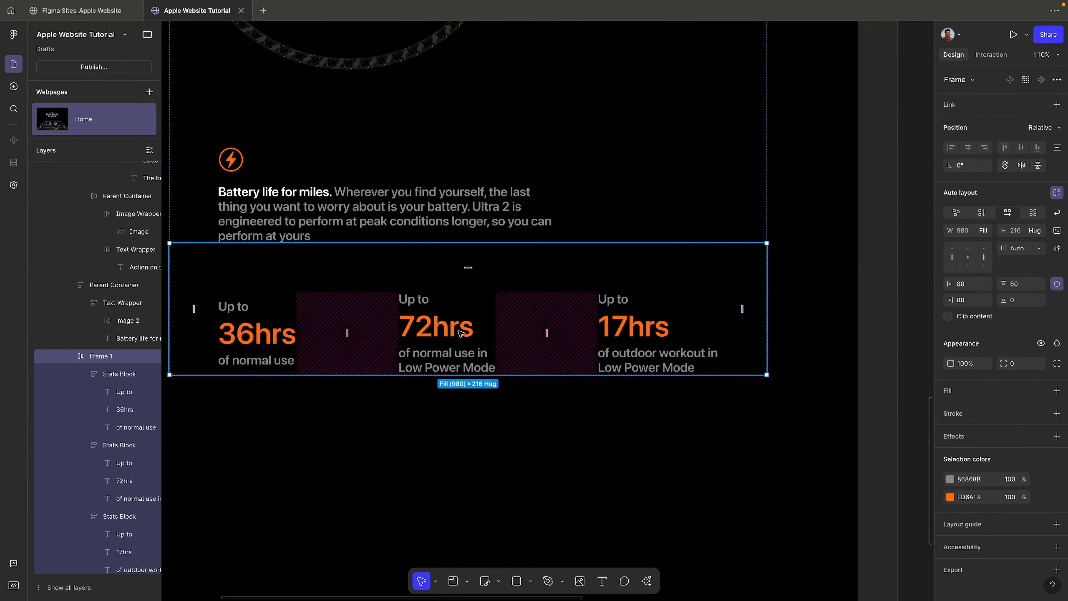
# Step: Place a copy of the stats frame beside the page and rename the original "Parent Container_Auto Layout"
pyautogui.scroll(-5, 427, 329)
pyautogui.moveTo(368, 319); pyautogui.dragTo(720, 319)
pyautogui.click(98, 354)
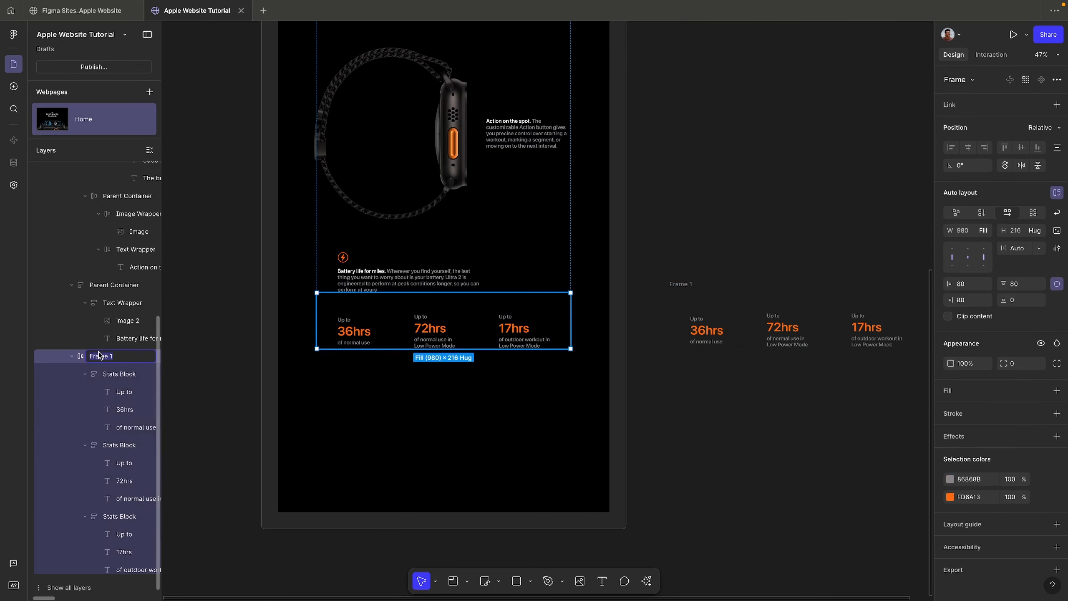
pyautogui.doubleClick(100, 355)
pyautogui.write('Parent Container')
pyautogui.write('_Auto Layout')
pyautogui.press('Return')
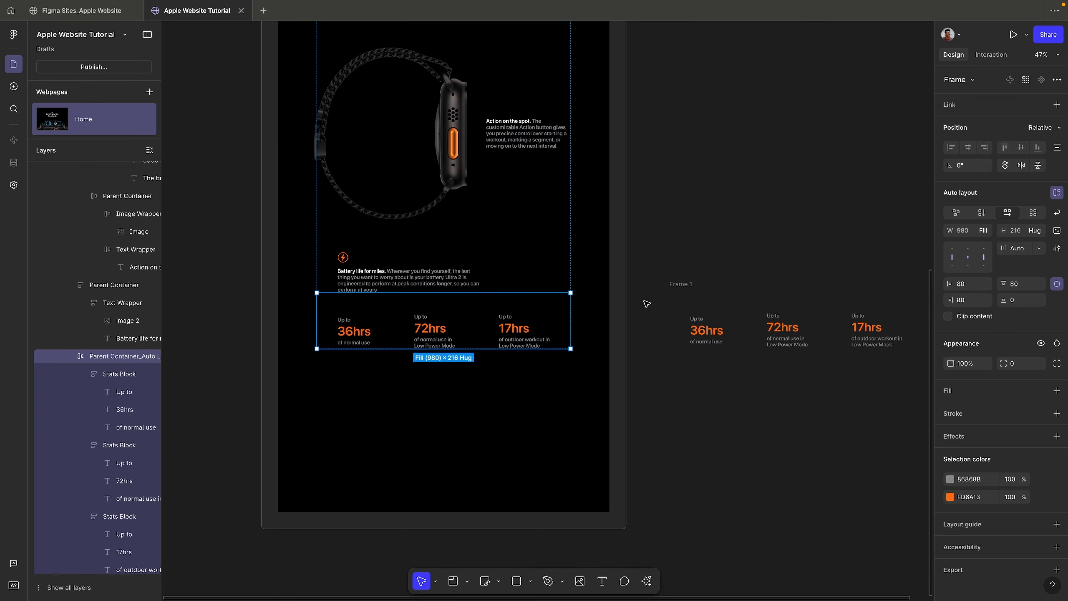
# Step: Rename the copied stats frame "Parent Container_Grids" and switch its layout to a 3 × 1 grid
pyautogui.click(682, 287)
pyautogui.doubleClick(682, 284)
pyautogui.write('Parent')
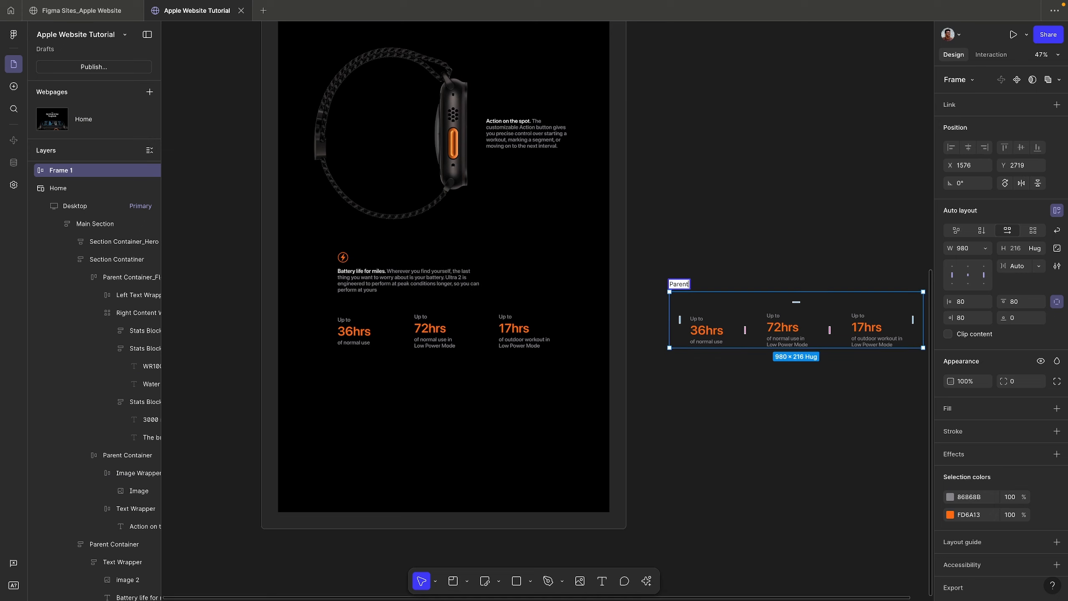
pyautogui.write(' Container')
pyautogui.press('BackSpace')
pyautogui.press('BackSpace')
pyautogui.press('BackSpace')
pyautogui.write(')_')
pyautogui.press('BackSpace')
pyautogui.press('BackSpace')
pyautogui.write('_Grid')
pyautogui.press('Return')
pyautogui.scroll(5, 441, 331)
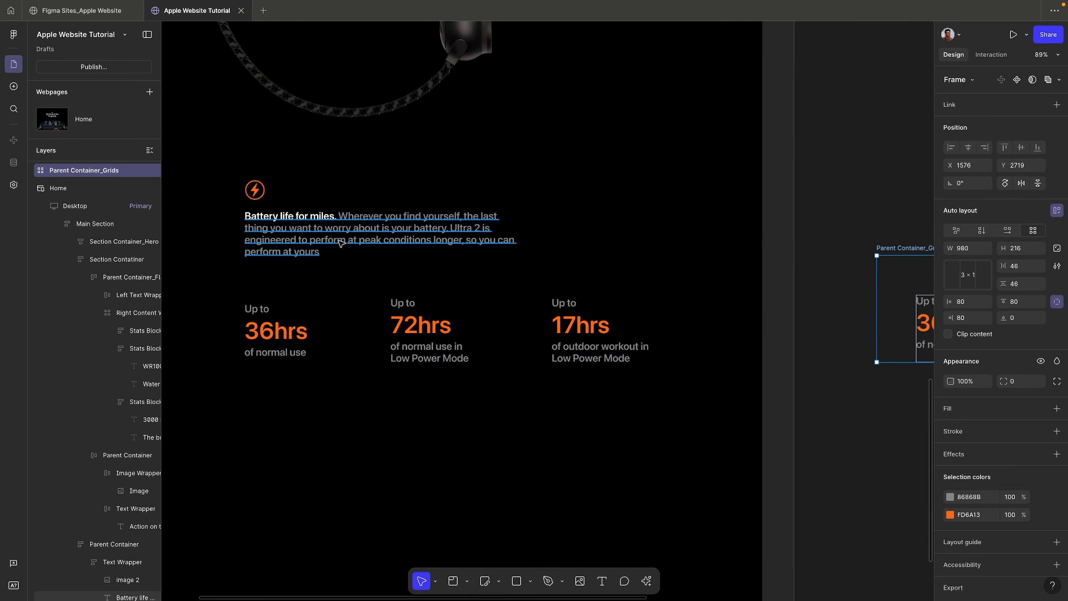
# Step: Align the three Stats Blocks in the page's auto layout stats frame to the top
pyautogui.keyDown('super'); pyautogui.click(340, 241); pyautogui.keyUp('super')
pyautogui.click(267, 337)
pyautogui.click(968, 250)
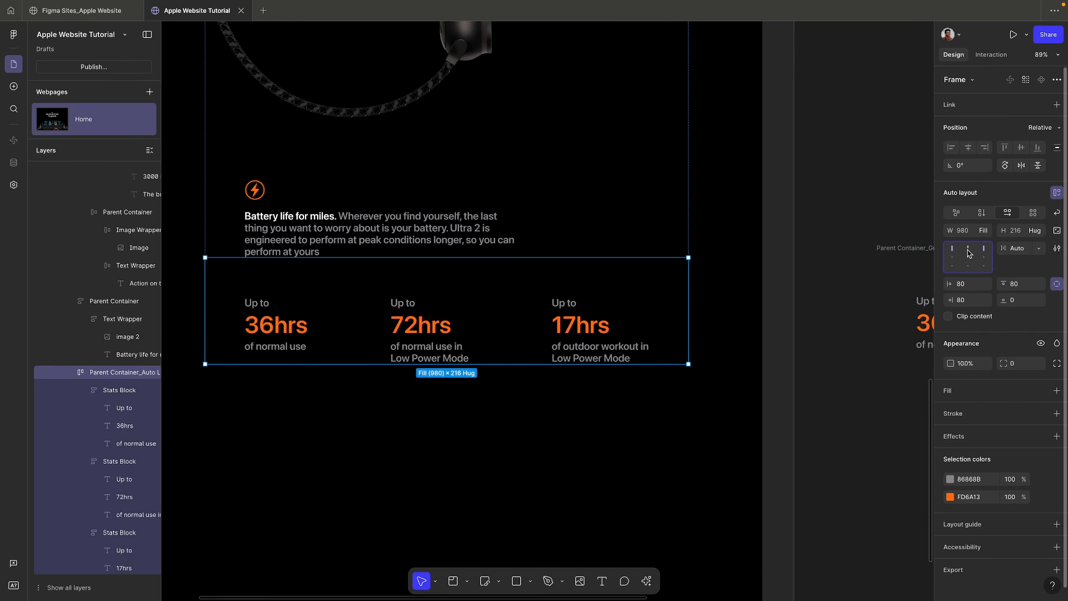
pyautogui.scroll(-3, 660, 322)
pyautogui.hscroll(10, 660, 322)
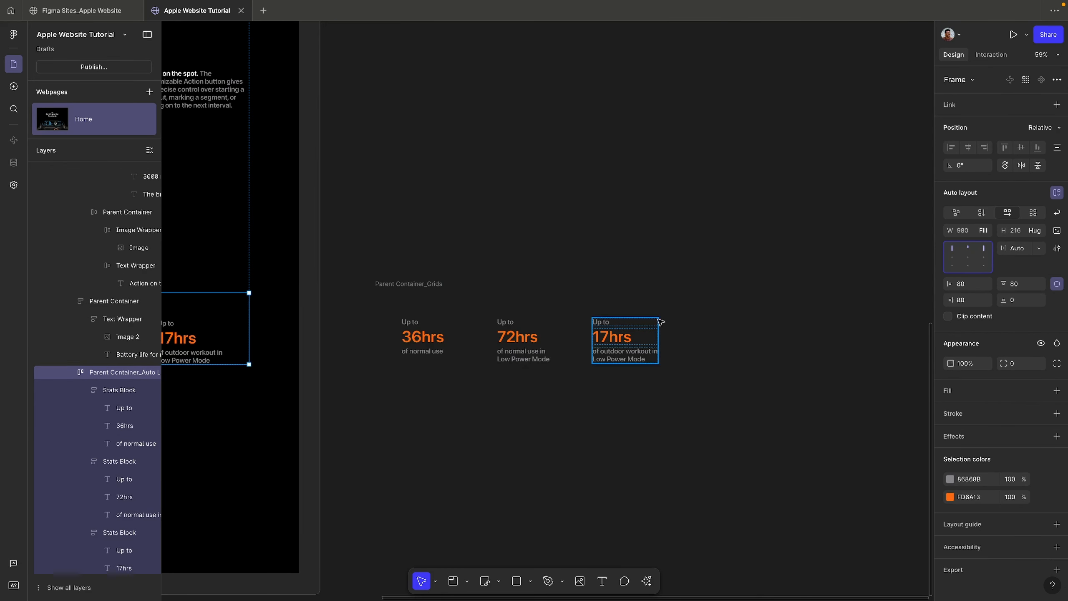
# Step: Cut the grid version of the stats frame and paste it into the page directly below the auto layout version
pyautogui.scroll(3, 627, 340)
pyautogui.click(627, 340)
pyautogui.scroll(2, 653, 329)
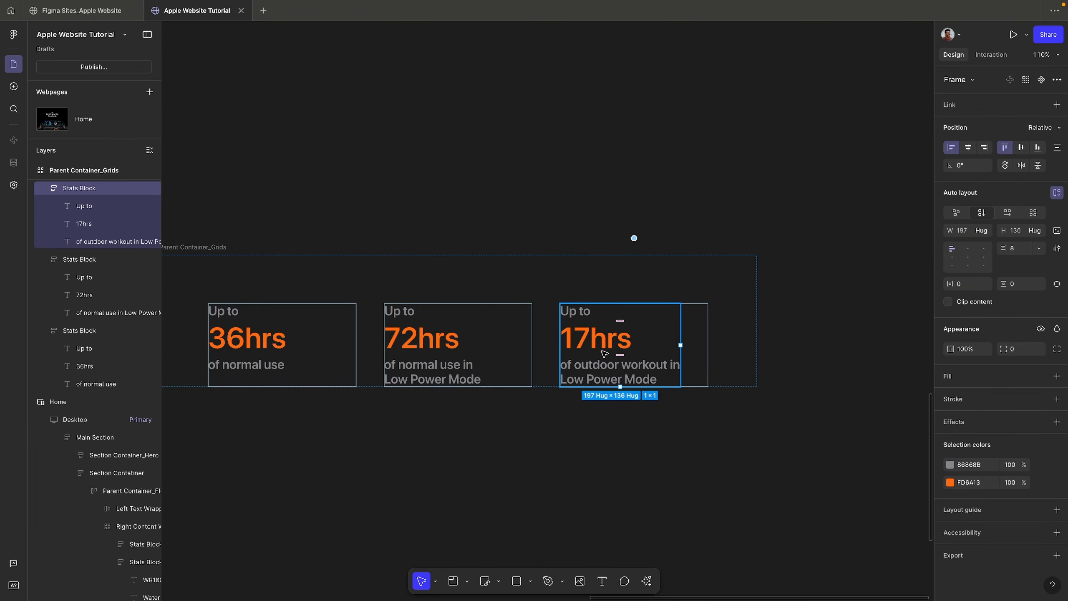
pyautogui.scroll(-4, 359, 350)
pyautogui.hscroll(-6, 358, 350)
pyautogui.click(525, 267)
pyautogui.hscroll(-4, 525, 269)
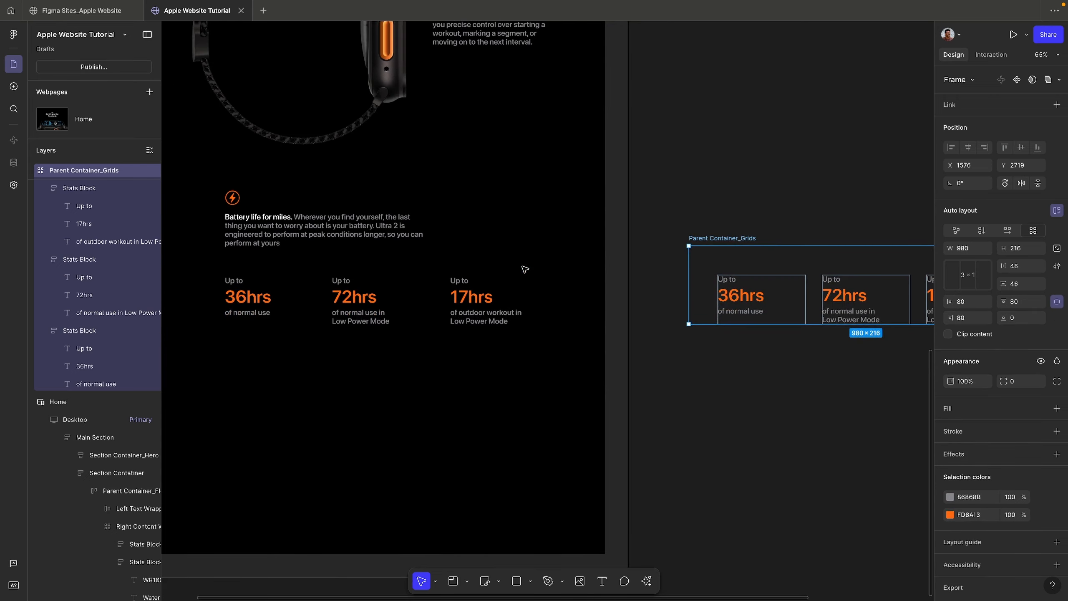
pyautogui.hotkey('ctrl', 'x')
pyautogui.click(377, 308)
pyautogui.hotkey('ctrl', 'v')
pyautogui.scroll(3, 369, 322)
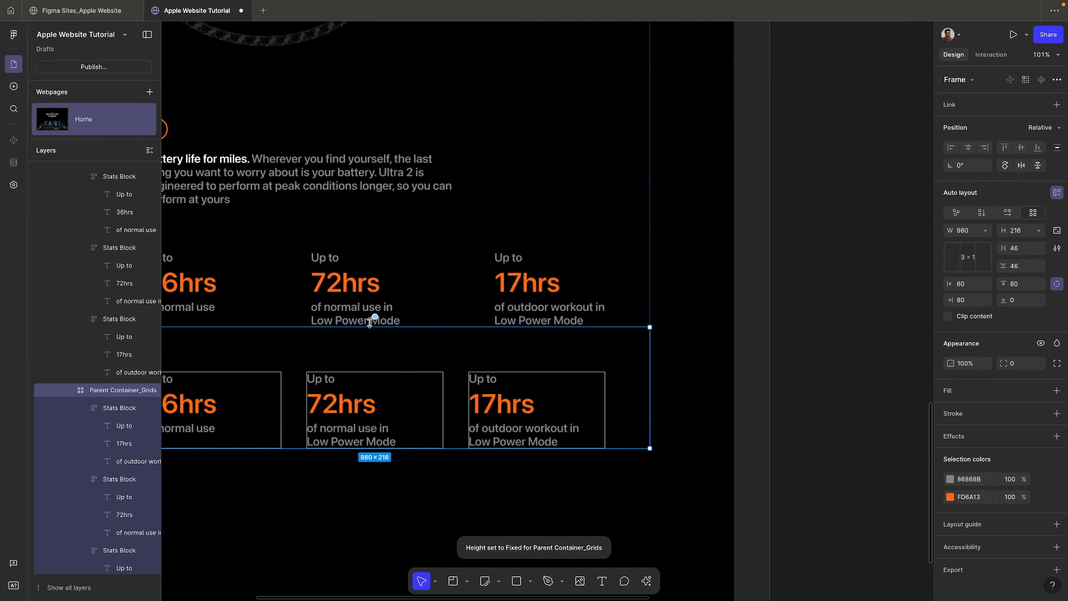
# Step: Set the grid stats frame's top padding to 0 and reduce its height to 136
pyautogui.click(762, 246)
pyautogui.hscroll(-3, 763, 246)
pyautogui.click(591, 344)
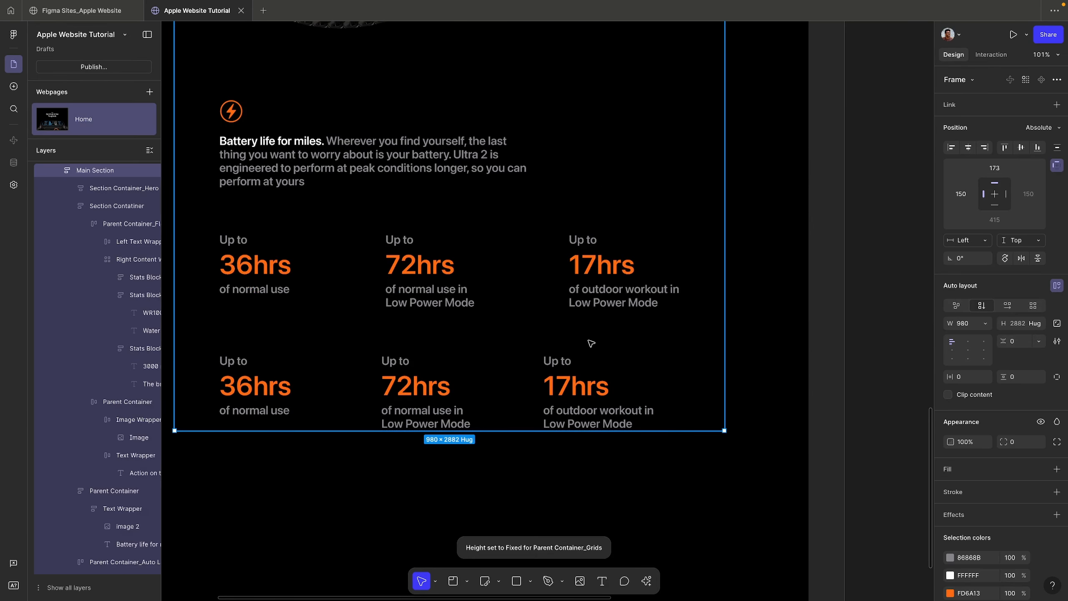
pyautogui.click(591, 343)
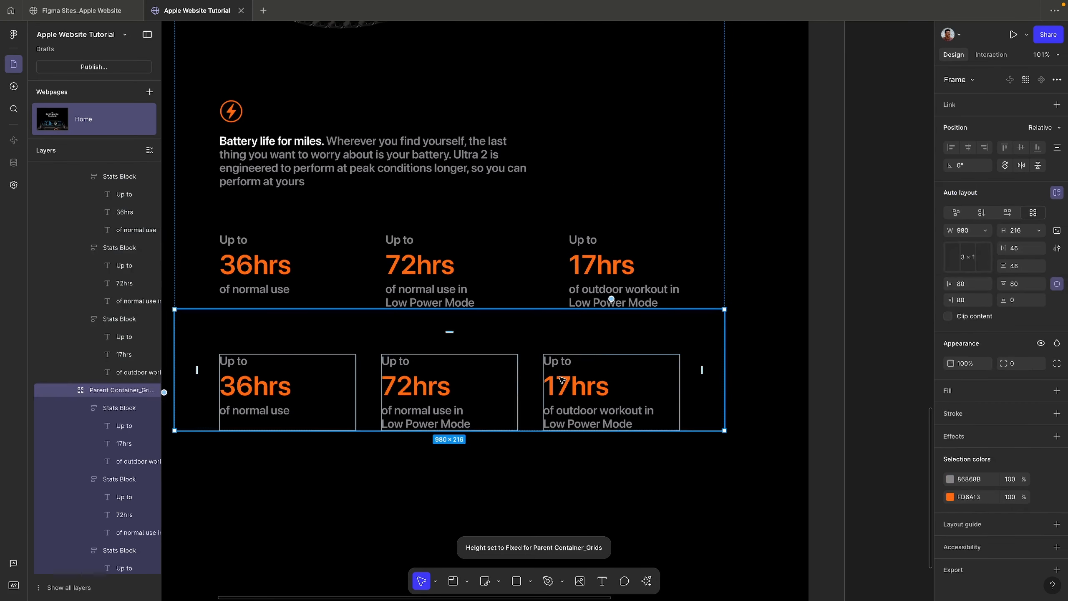
pyautogui.click(1023, 286)
pyautogui.write('0')
pyautogui.press('Return')
pyautogui.click(817, 242)
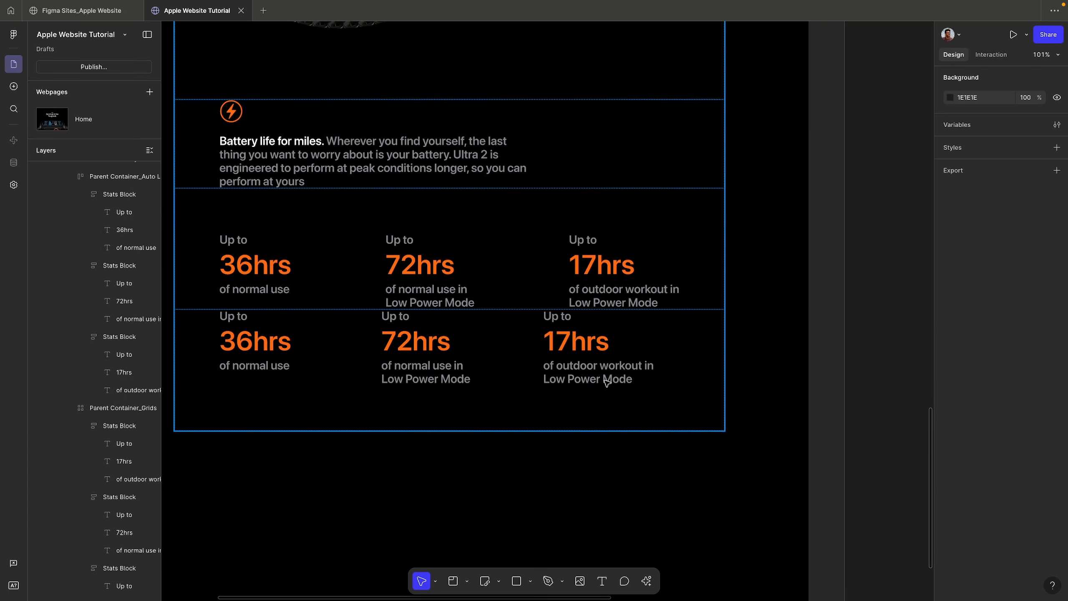
pyautogui.click(605, 382)
pyautogui.moveTo(605, 431); pyautogui.dragTo(604, 390)
pyautogui.click(457, 511)
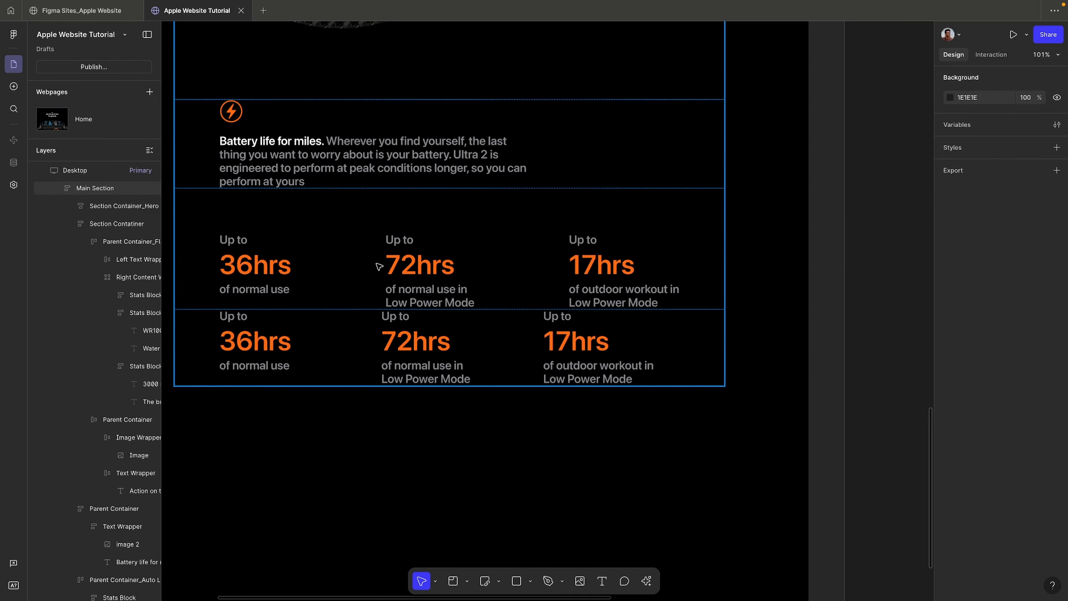
# Step: Compare the 17hrs block's position in the auto layout and grid rows with the stats layout on the Apple page
pyautogui.hotkey('ctrl', 'Right')
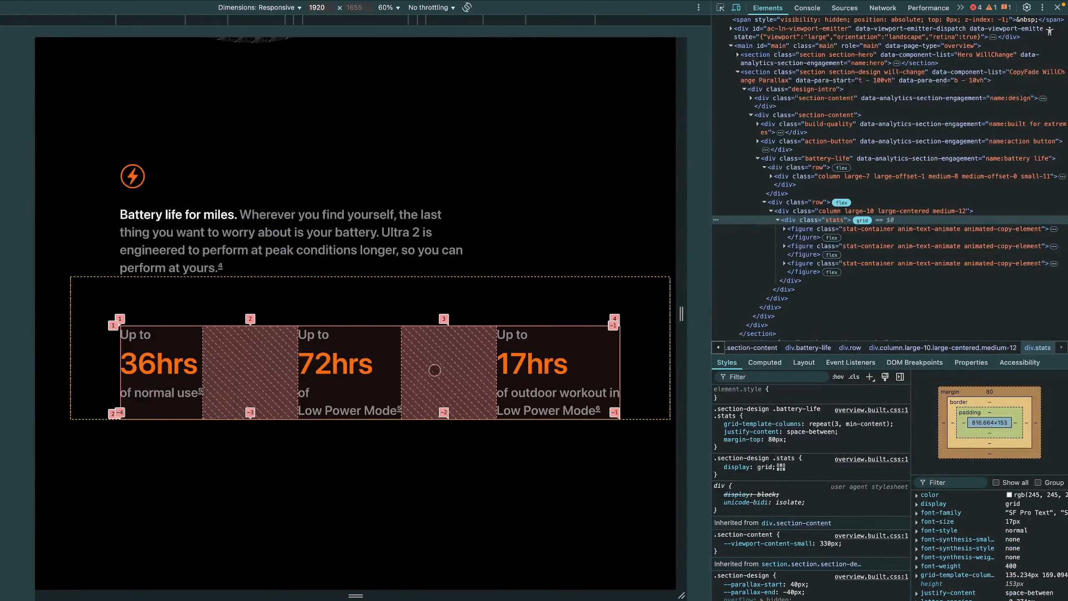
pyautogui.hotkey('ctrl', 'Left')
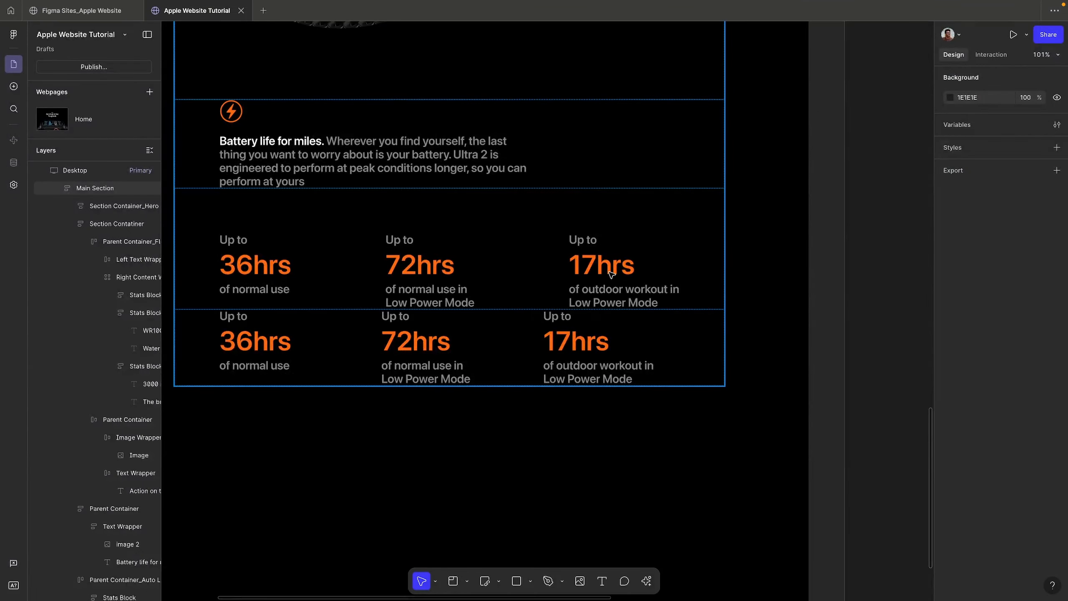
pyautogui.doubleClick(585, 267)
pyautogui.doubleClick(584, 268)
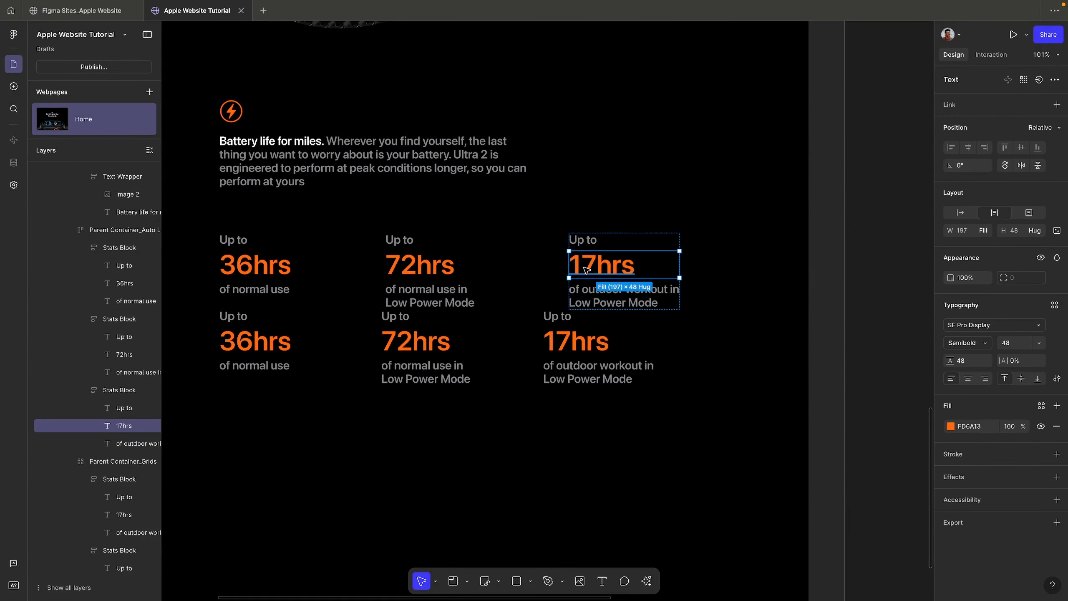
pyautogui.click(511, 270)
pyautogui.click(622, 268)
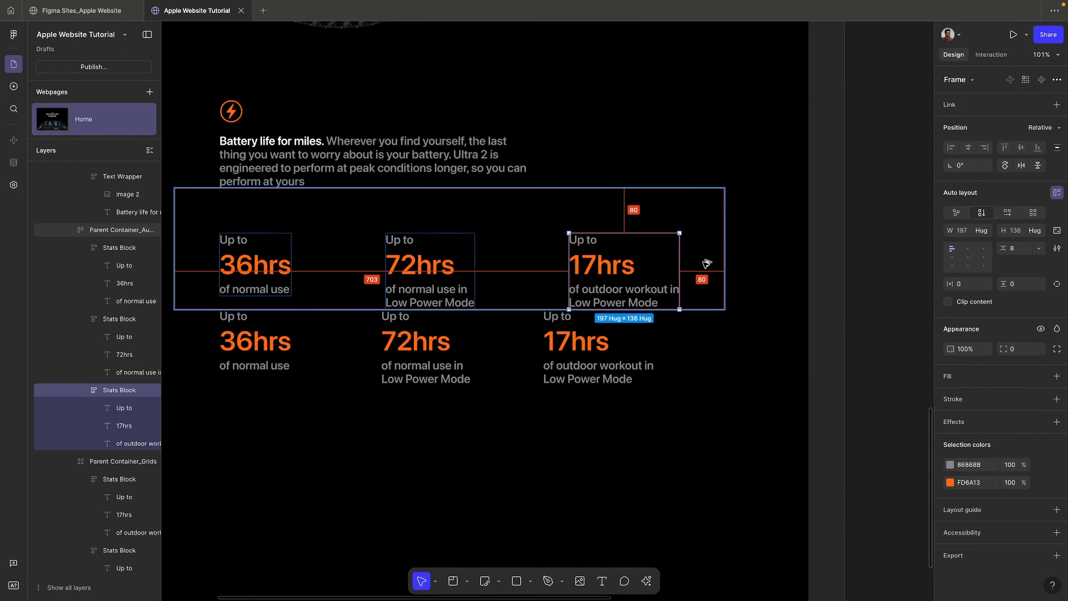
pyautogui.doubleClick(598, 368)
pyautogui.doubleClick(598, 369)
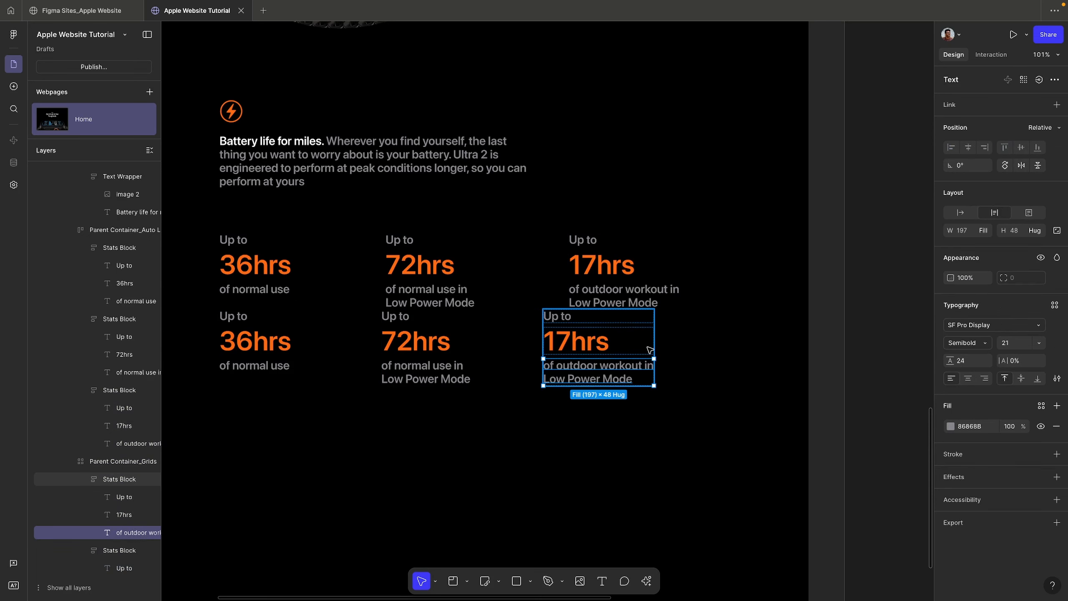
# Step: Right-align the 17hrs Stats Block within its cell of the grid stats frame
pyautogui.click(662, 332)
pyautogui.doubleClick(626, 346)
pyautogui.press('alt')
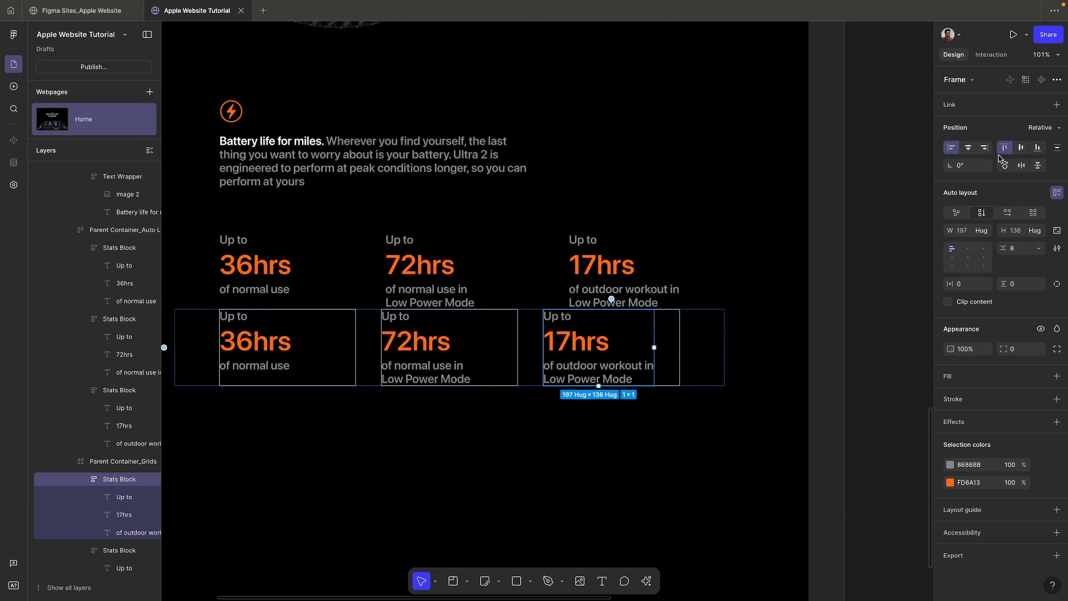
pyautogui.click(984, 148)
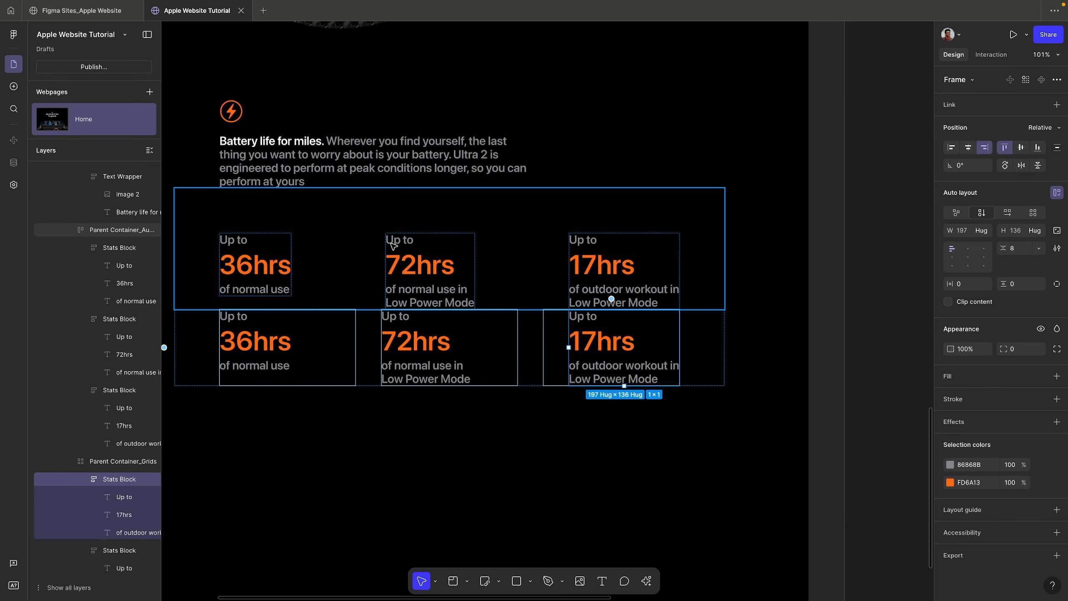
# Step: Compare the 72hrs block's position and column spacing between the auto layout row and the grid row
pyautogui.click(405, 272)
pyautogui.click(405, 273)
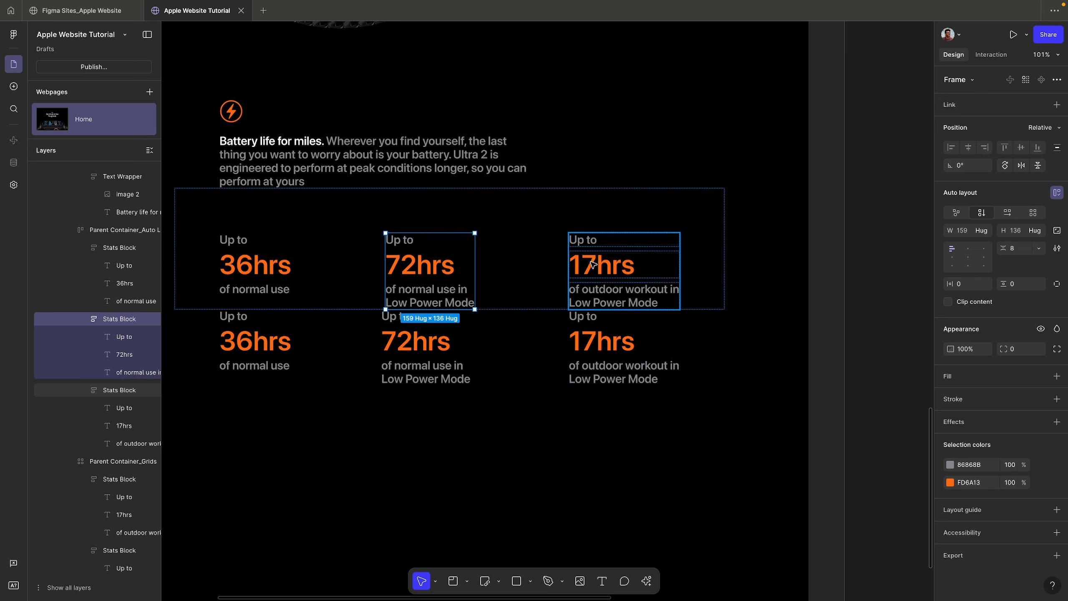
pyautogui.click(428, 356)
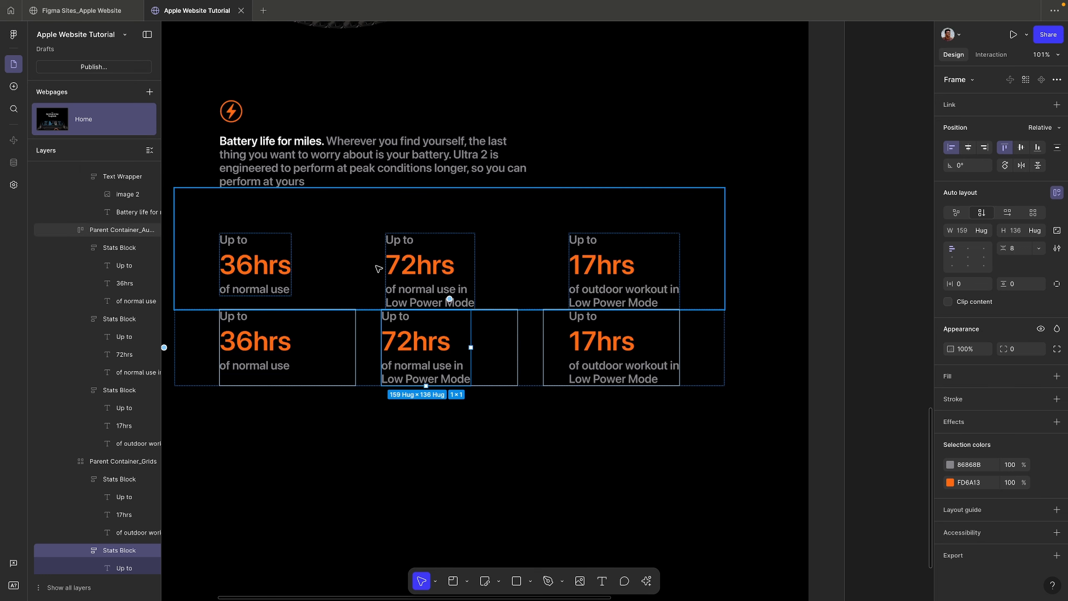
pyautogui.click(393, 261)
pyautogui.click(414, 358)
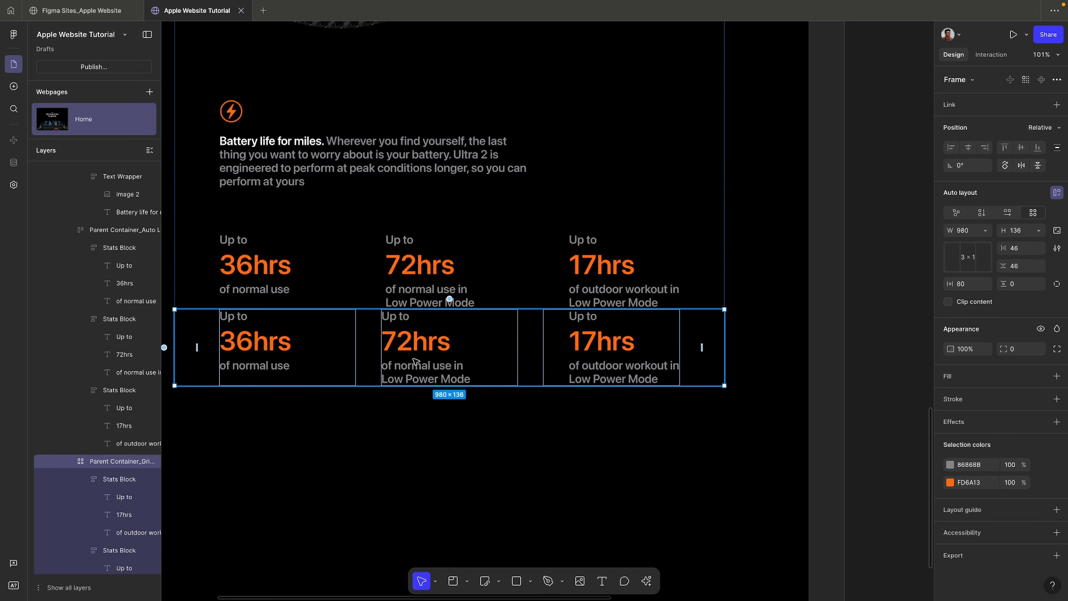
pyautogui.click(612, 348)
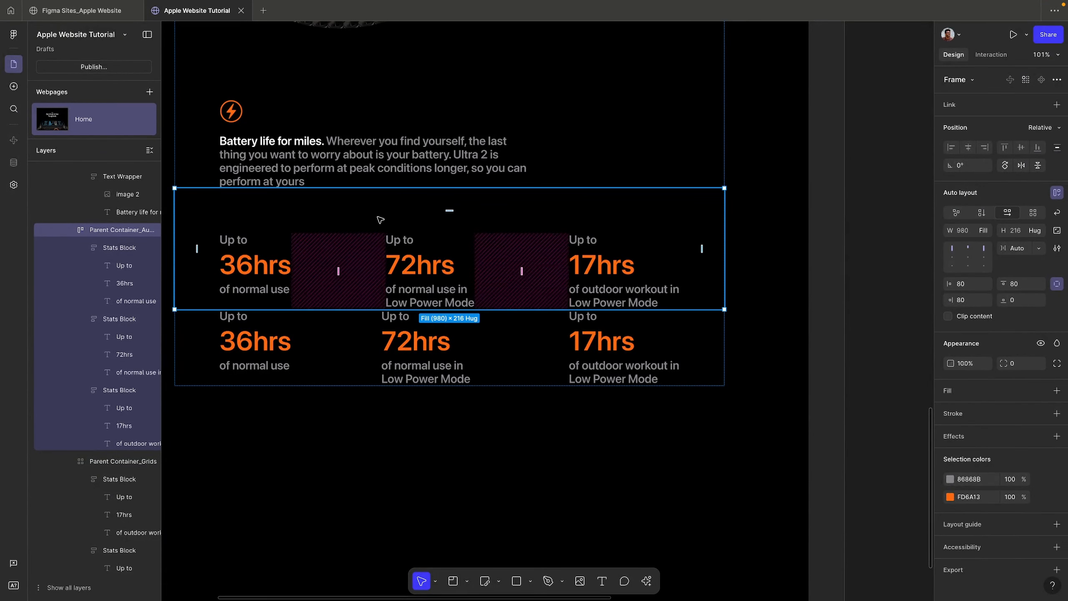
# Step: Delete the grid version of the stats frame from the page
pyautogui.click(449, 347)
pyautogui.press('Delete')
pyautogui.scroll(-3, 552, 223)
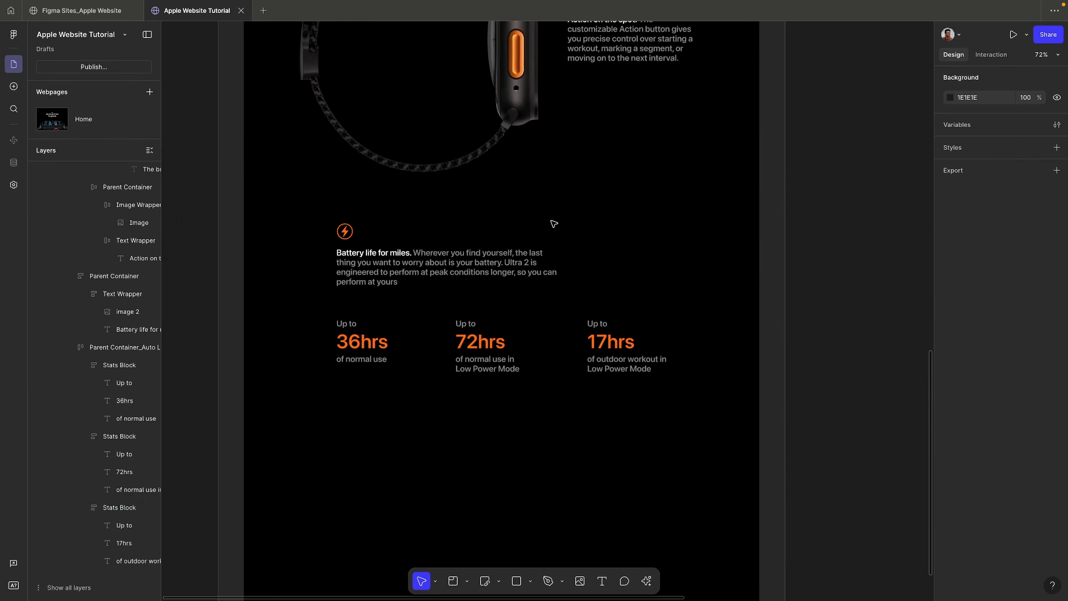
pyautogui.scroll(-5, 682, 229)
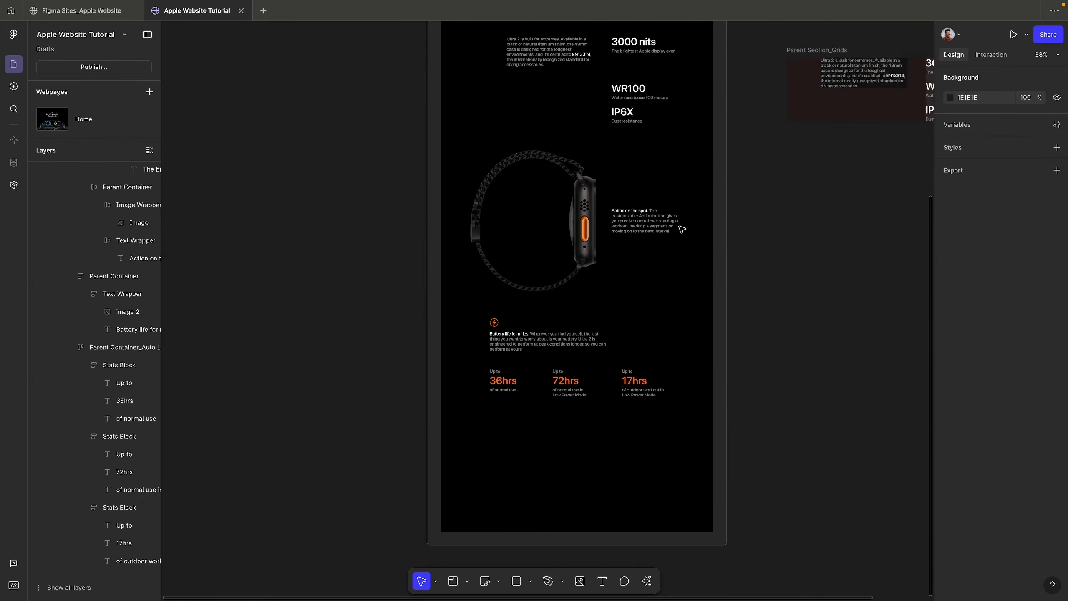
pyautogui.scroll(-2, 681, 230)
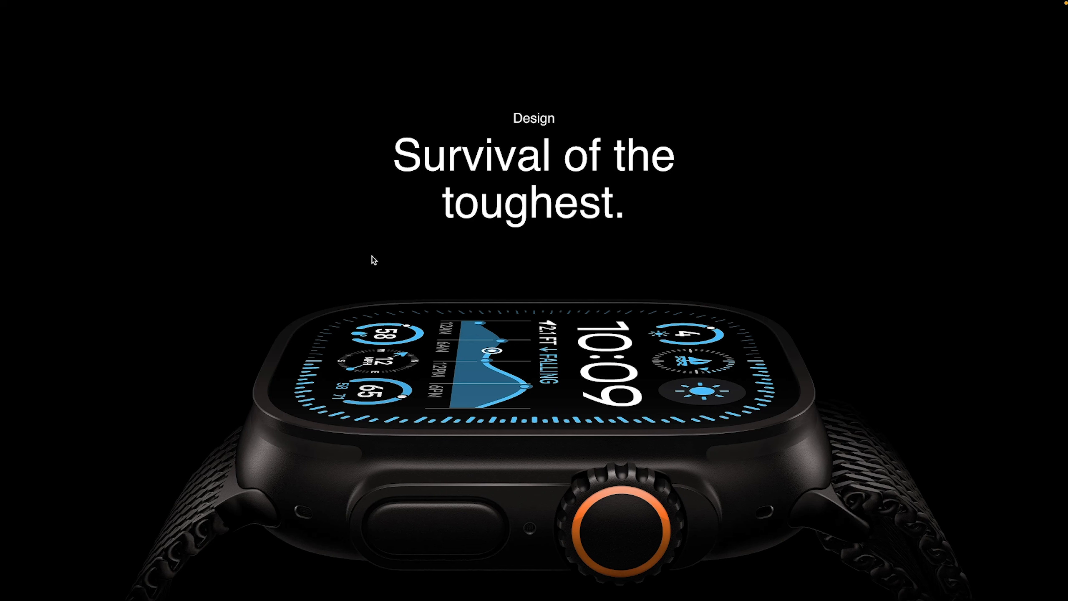
# Step: Review the published site in the browser, checking that the "Survival of the toughest." heading is selectable text and viewing the sections below
pyautogui.moveTo(393, 147); pyautogui.dragTo(648, 242)
pyautogui.click(624, 199)
pyautogui.moveTo(624, 199); pyautogui.dragTo(388, 144)
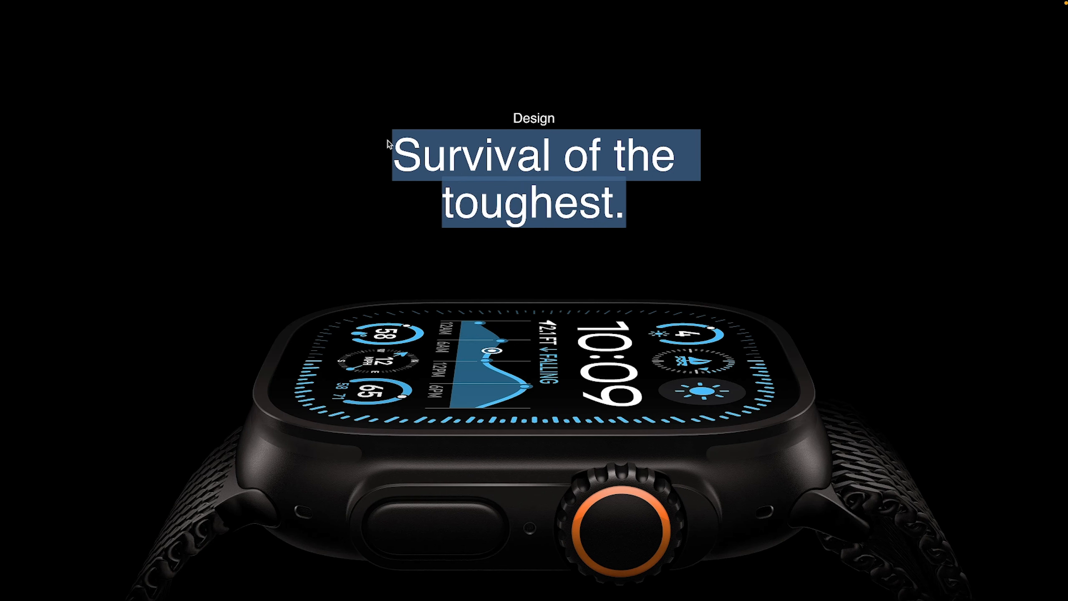
pyautogui.click(424, 144)
pyautogui.moveTo(424, 144); pyautogui.dragTo(575, 203)
pyautogui.scroll(-12, 575, 203)
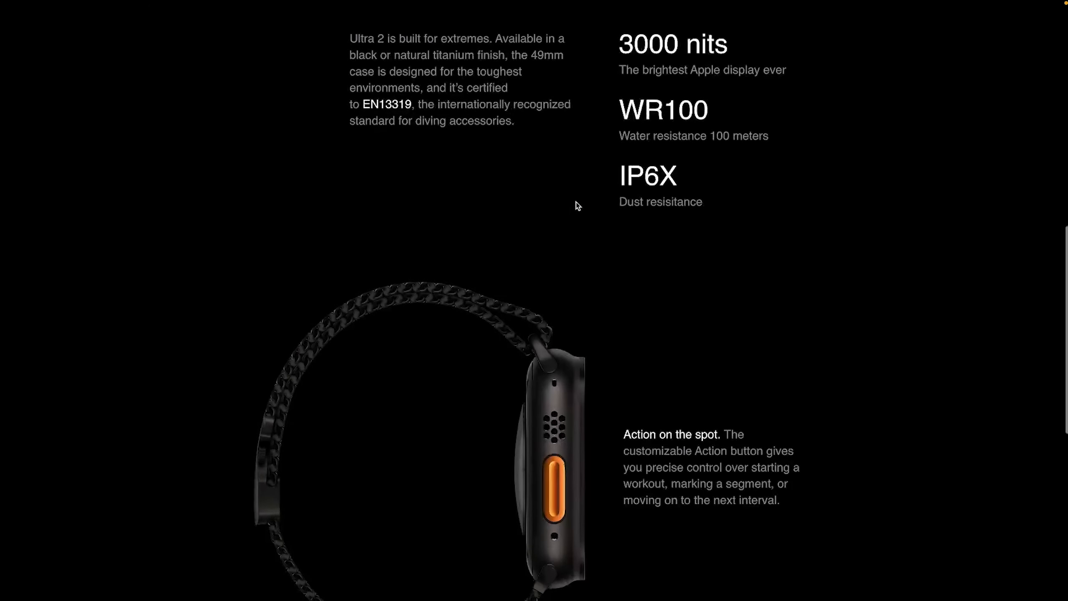
pyautogui.scroll(3, 574, 155)
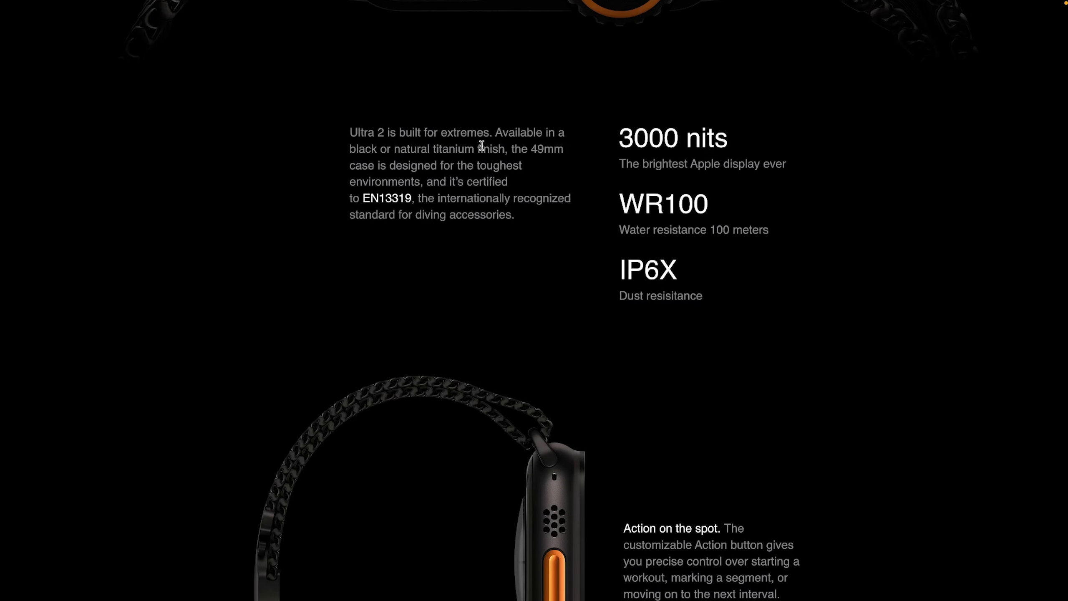
pyautogui.scroll(-15, 508, 207)
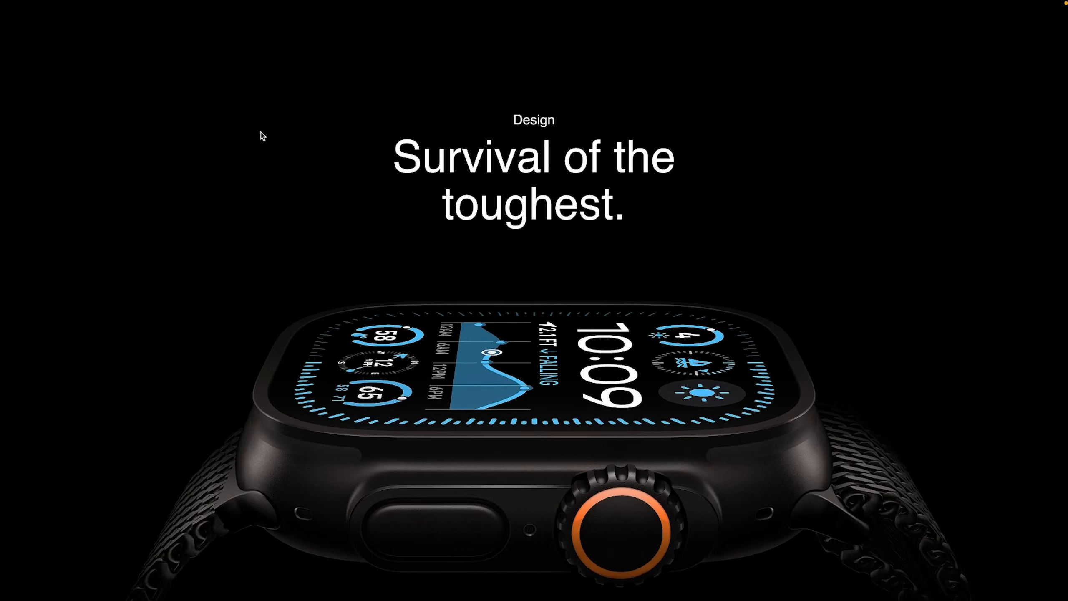
# Step: Inspect the published site's code, examining the heading container and expanding the watch image's wrapper down to its img tag
pyautogui.rightClick(262, 131)
pyautogui.click(314, 346)
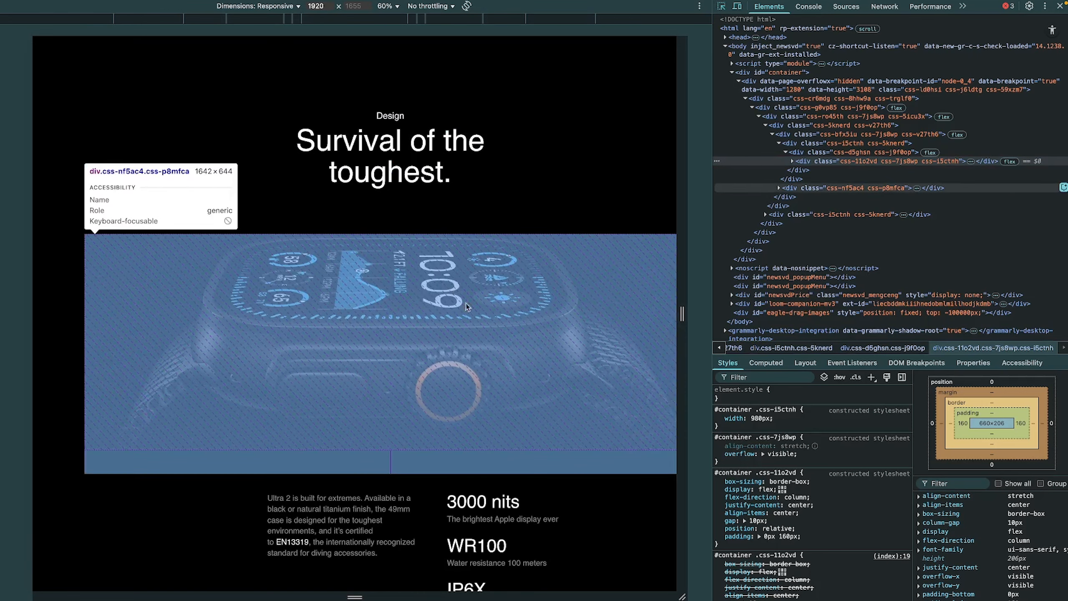
pyautogui.click(424, 297)
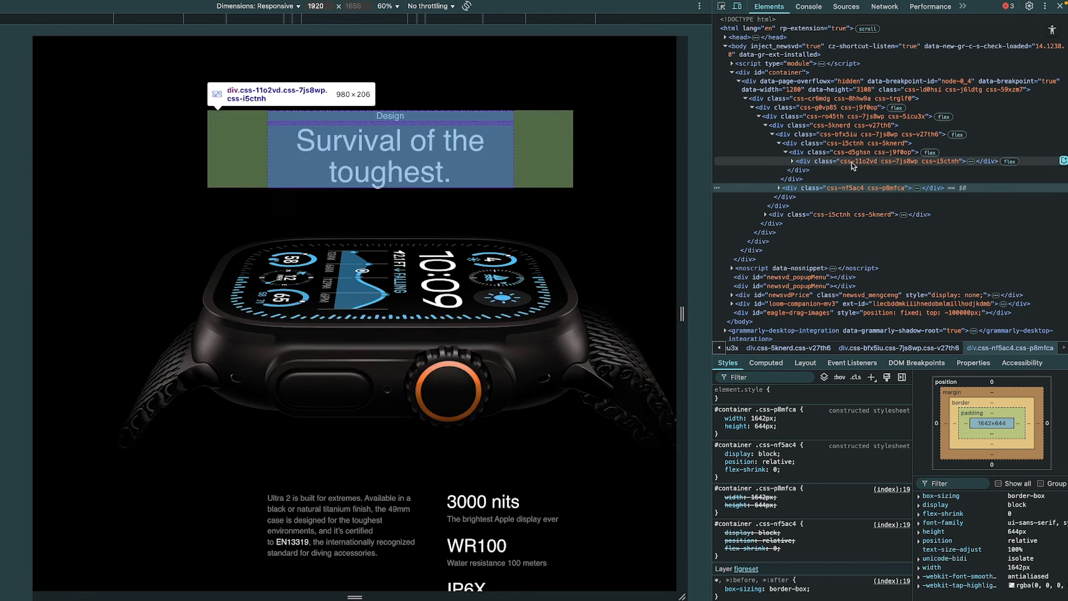
pyautogui.click(776, 188)
pyautogui.click(792, 204)
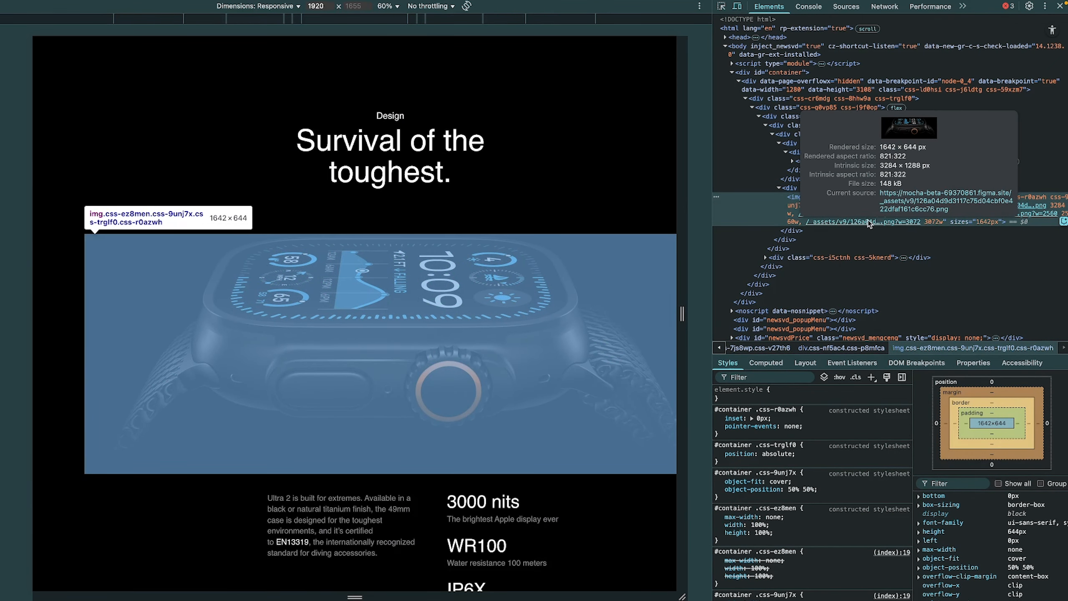
pyautogui.moveTo(955, 214)
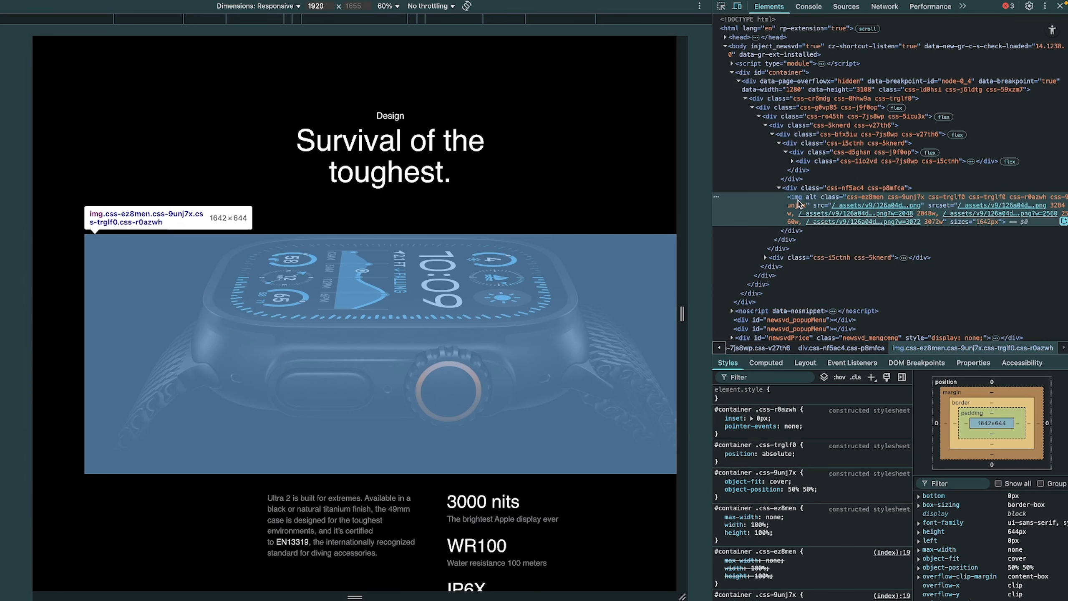
pyautogui.moveTo(848, 214)
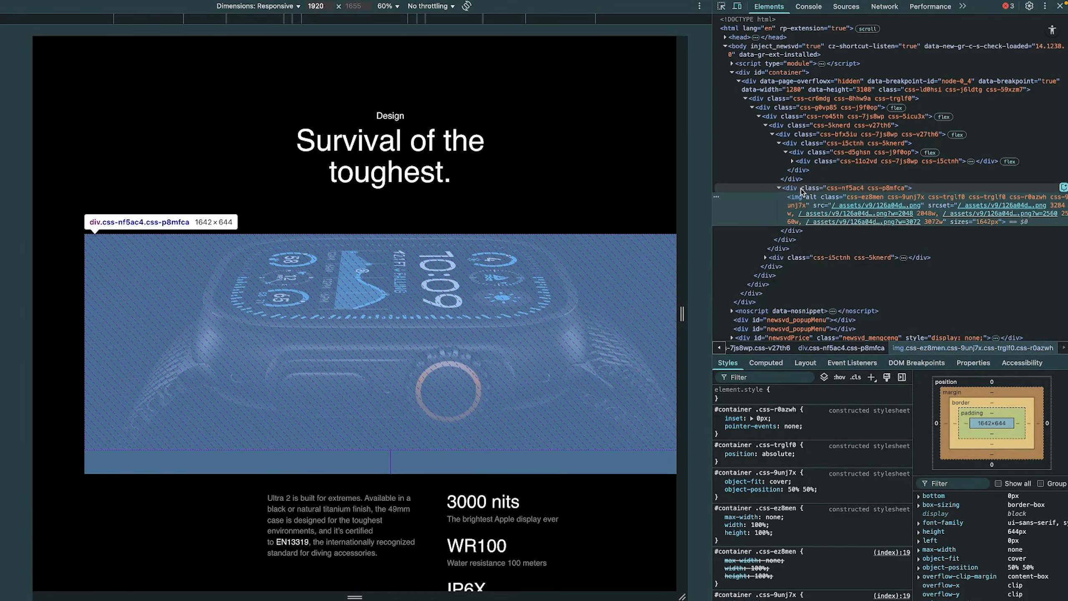
pyautogui.scroll(-5, 580, 268)
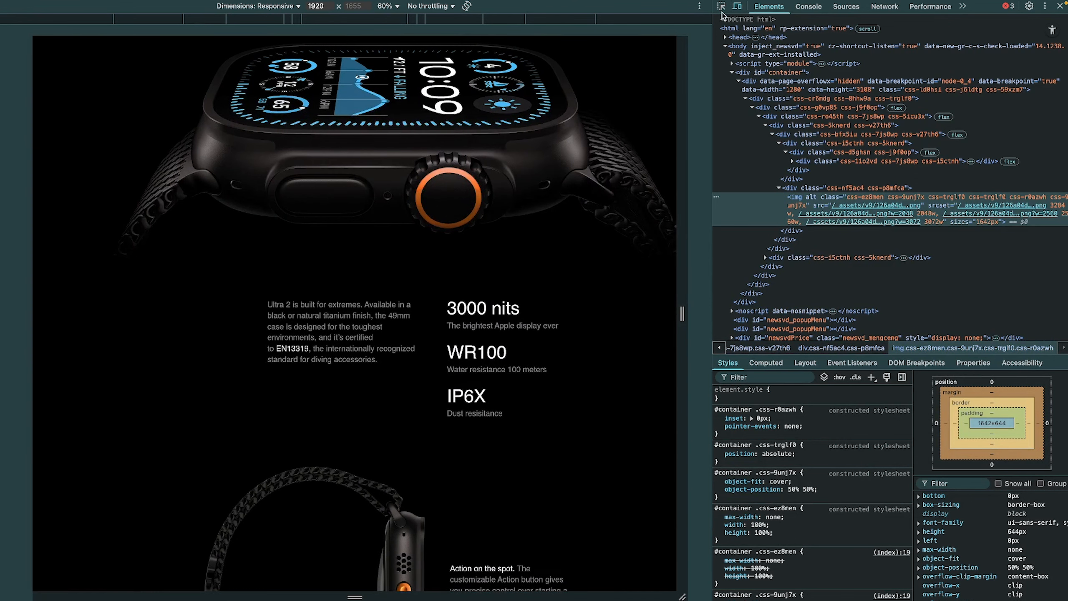
# Step: Inspect the published specs column's container, toggling its grid overlay, and turn on the grid overlay for the parent two-column row
pyautogui.click(721, 7)
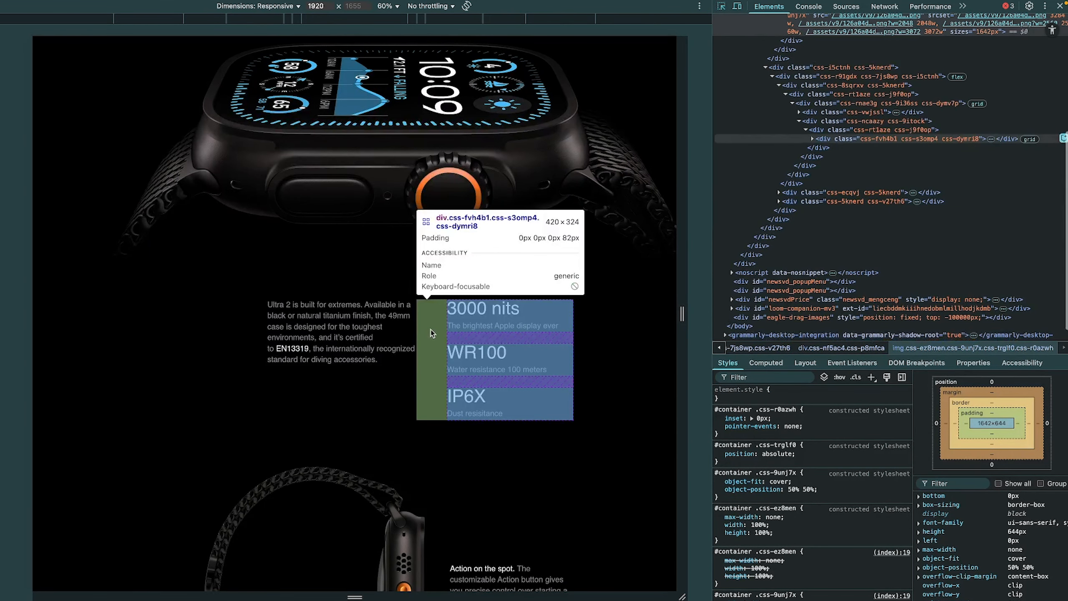
pyautogui.click(431, 333)
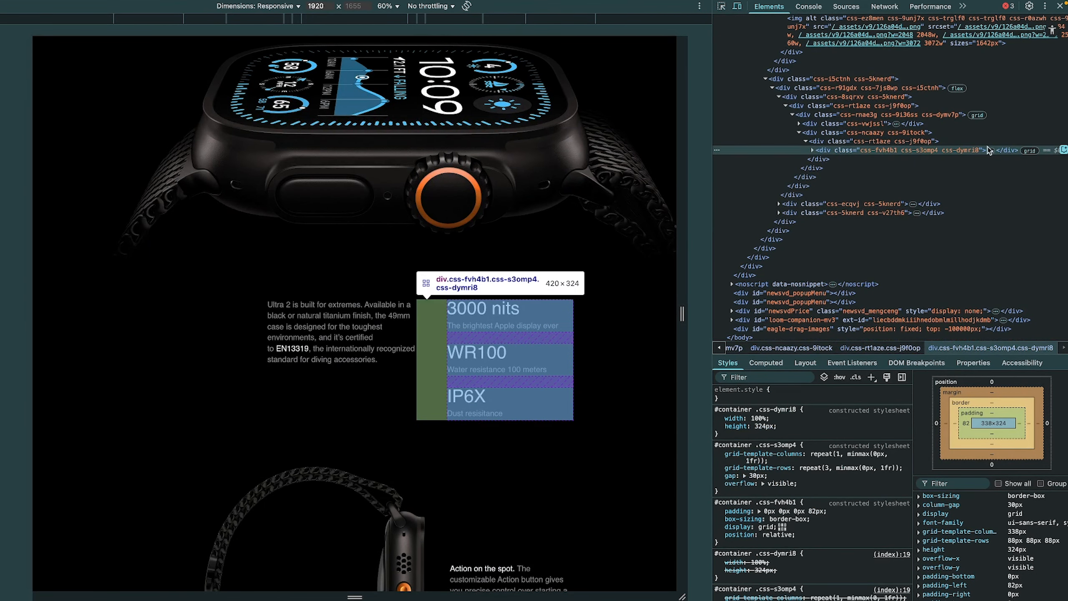
pyautogui.click(1029, 150)
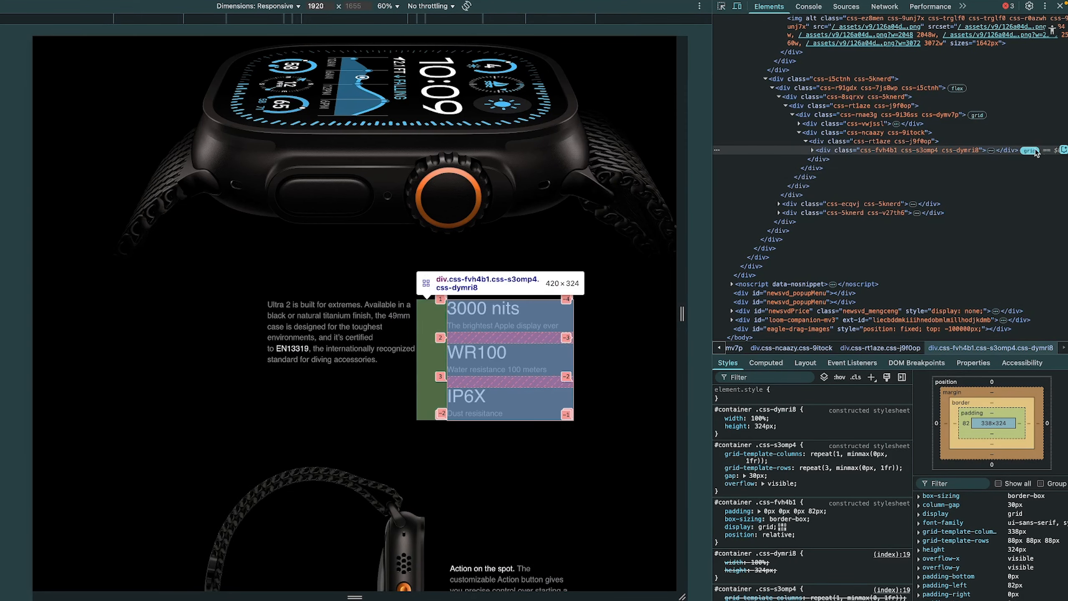
pyautogui.click(1029, 150)
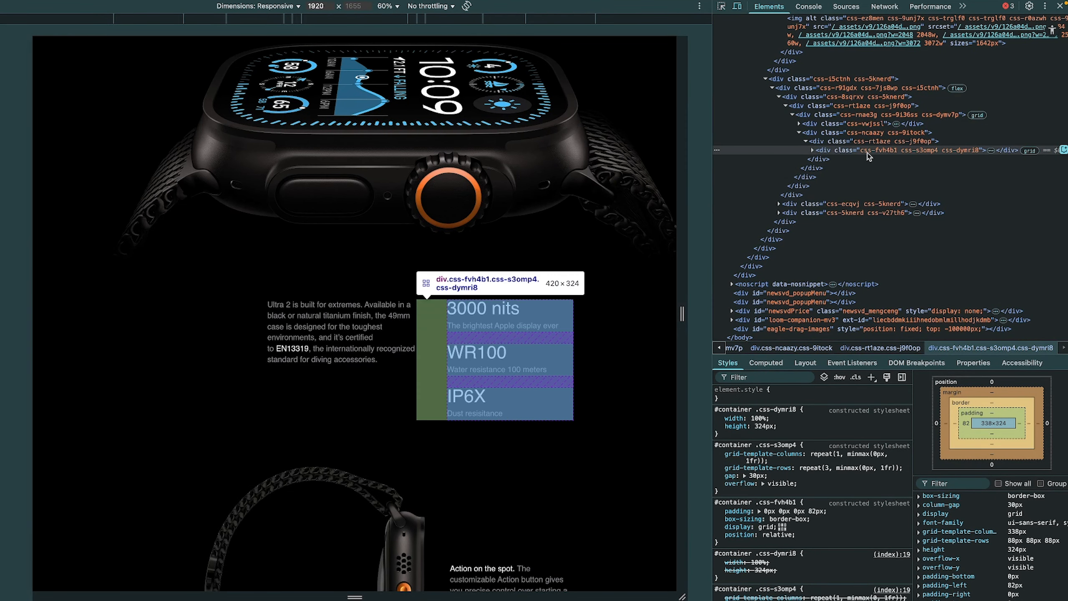
pyautogui.click(974, 115)
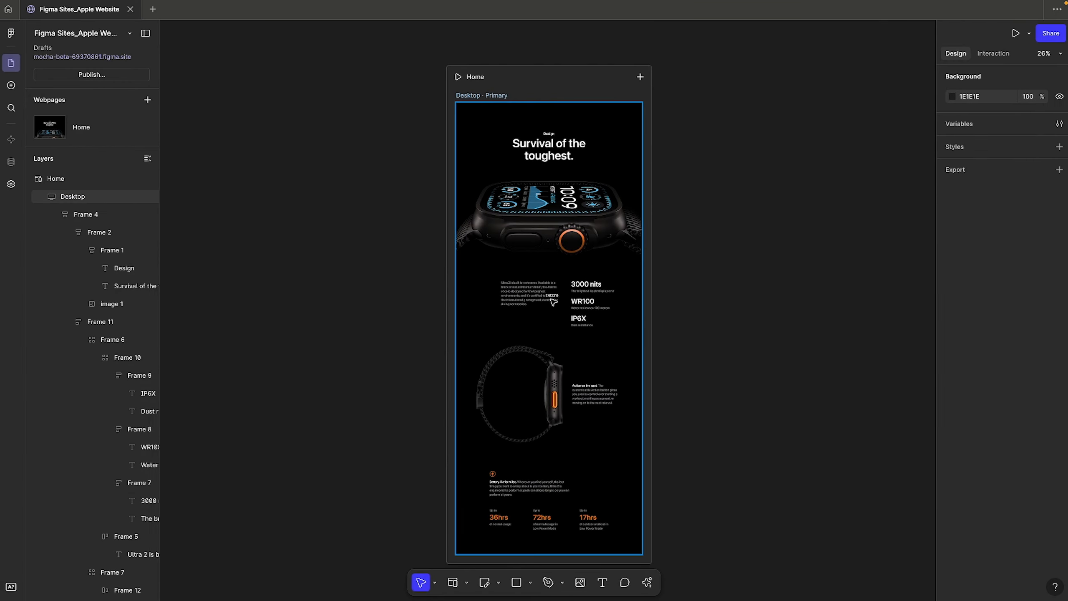
# Step: Switch to Figma Sites and select the two-column specs frame to compare its grid layout with the published markup
pyautogui.click(551, 299)
pyautogui.scroll(5, 551, 299)
pyautogui.keyDown('super'); pyautogui.click(517, 432); pyautogui.keyUp('super')
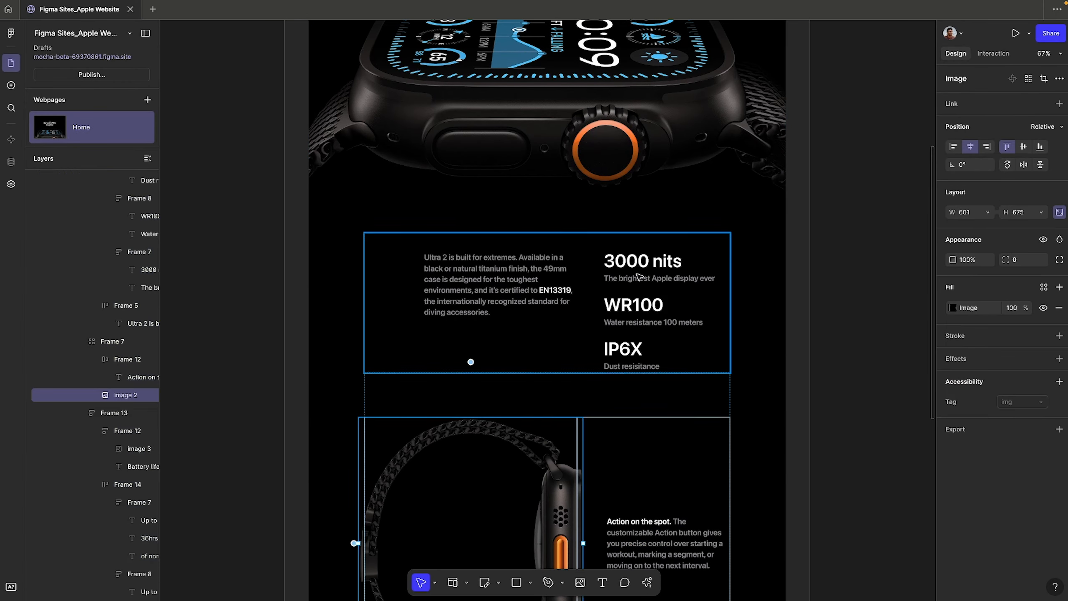
pyautogui.click(639, 276)
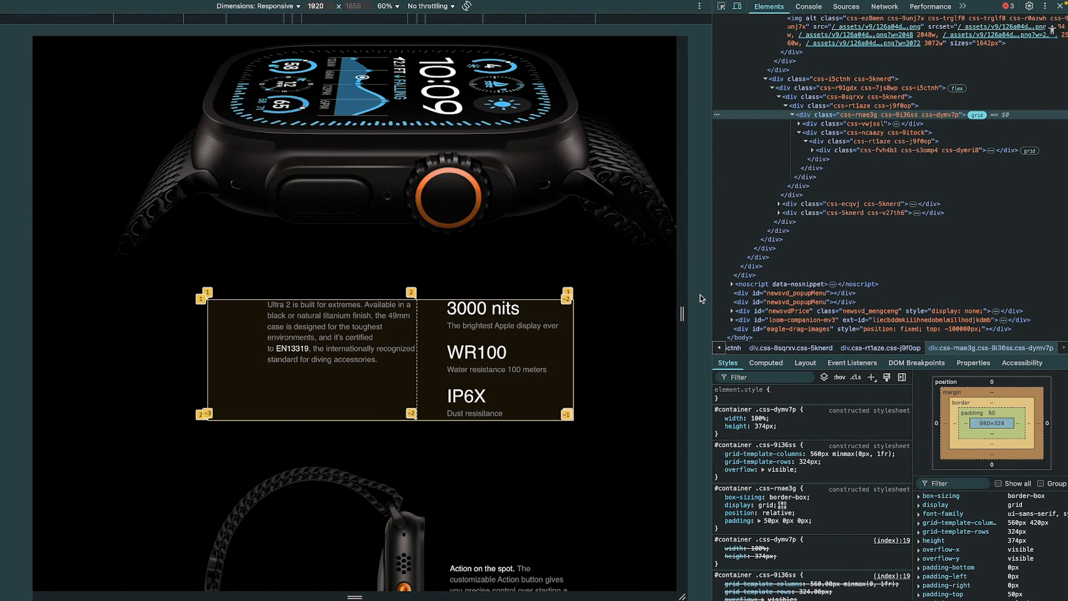
# Step: Back in the browser, collapse the specs grid row's markup and inspect the container of the "Survival of the toughest." heading
pyautogui.click(792, 115)
pyautogui.doubleClick(792, 115)
pyautogui.click(798, 158)
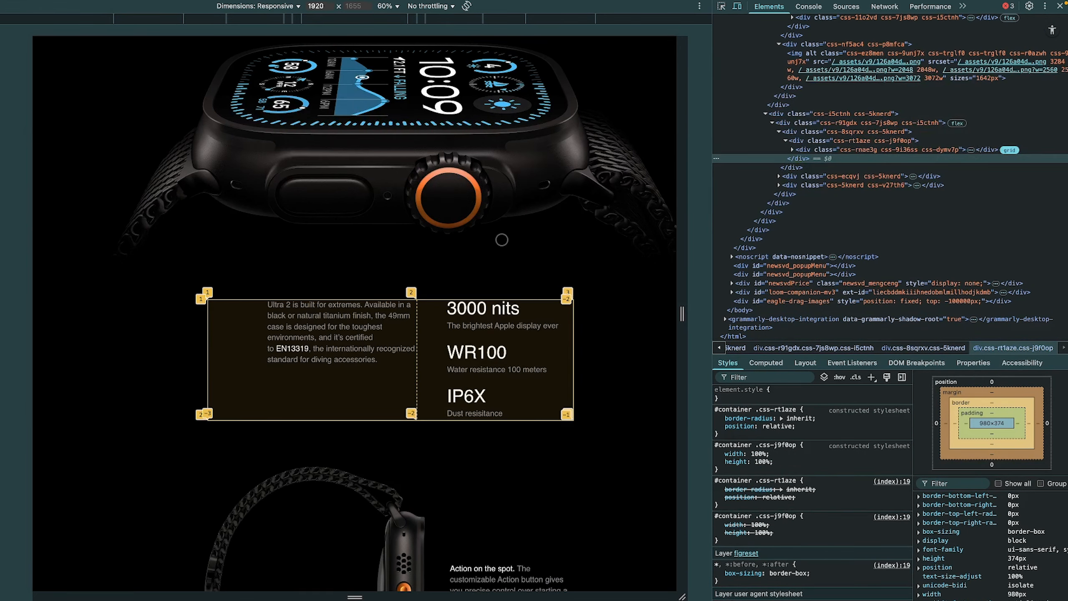
pyautogui.scroll(5, 501, 240)
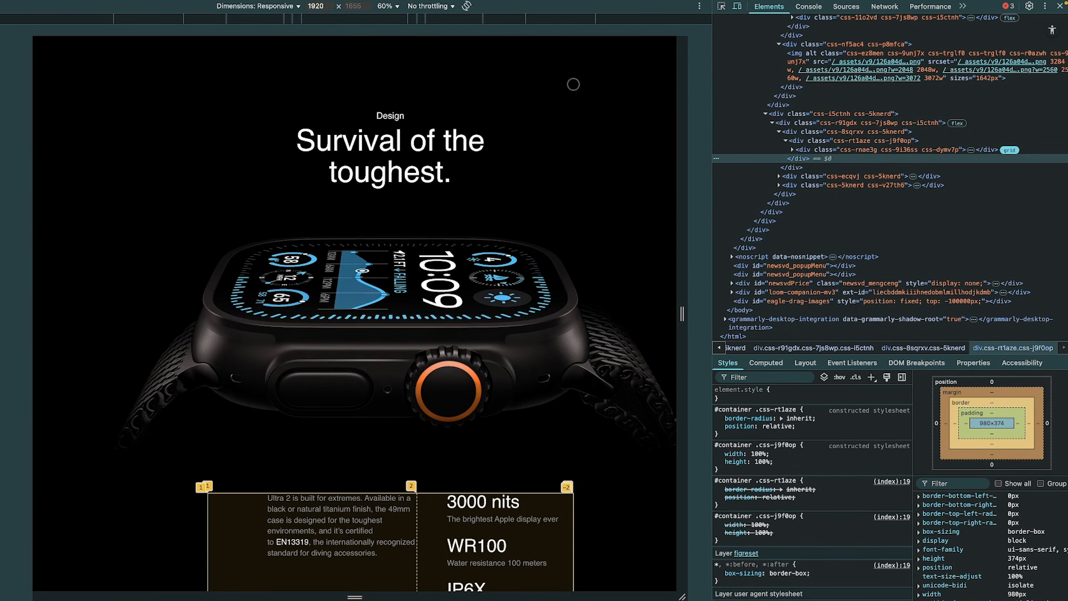
pyautogui.click(722, 6)
pyautogui.click(417, 112)
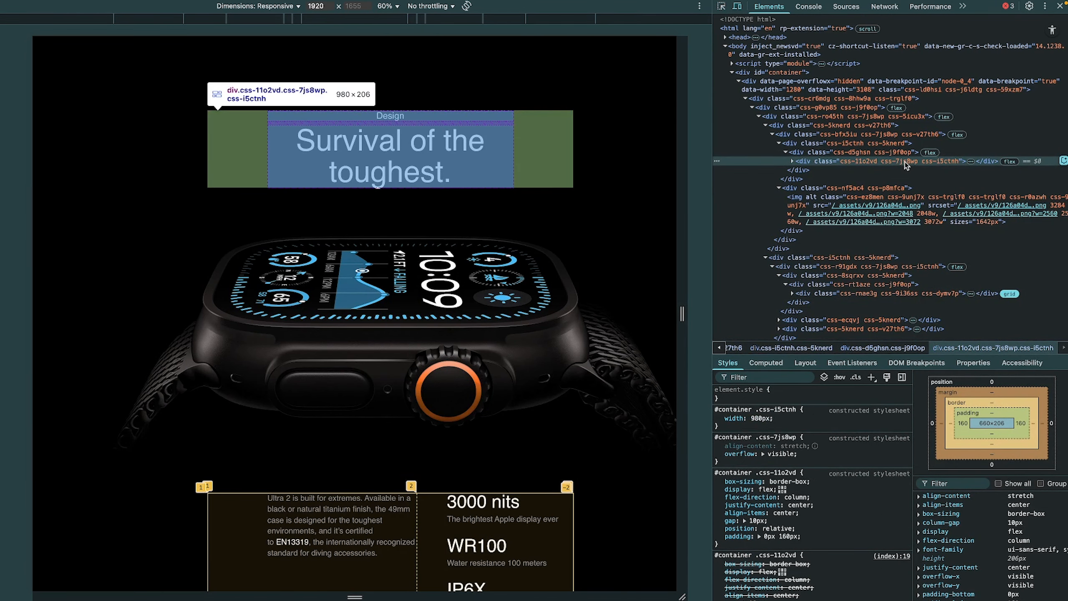
# Step: Check the heading frame and its "Design" text in Figma Sites, and return to the published page's code
pyautogui.hotkey('ctrl', 'Left')
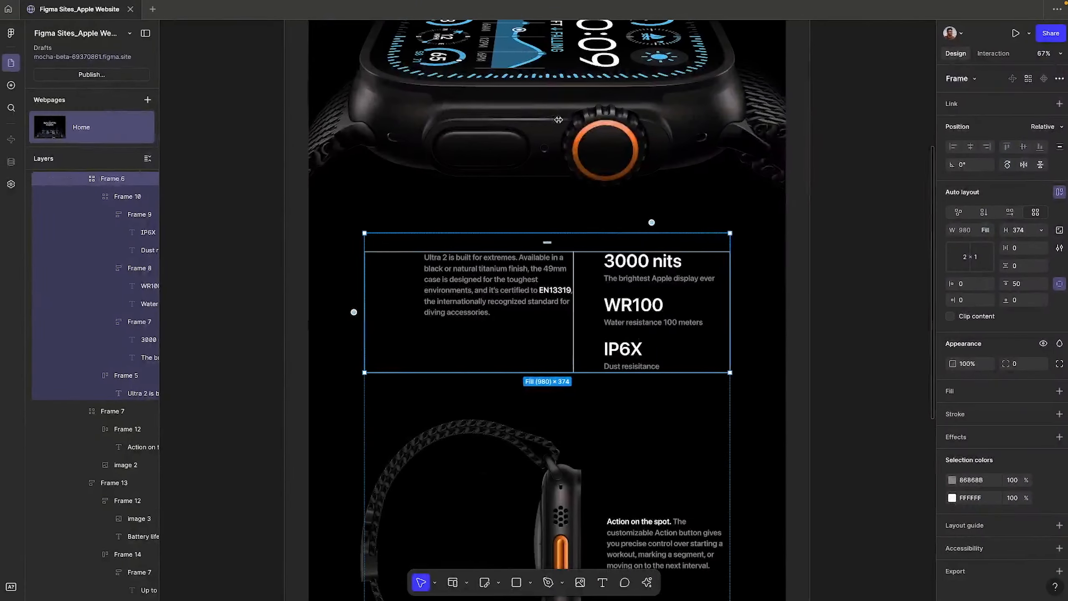
pyautogui.scroll(10, 583, 185)
pyautogui.click(540, 295)
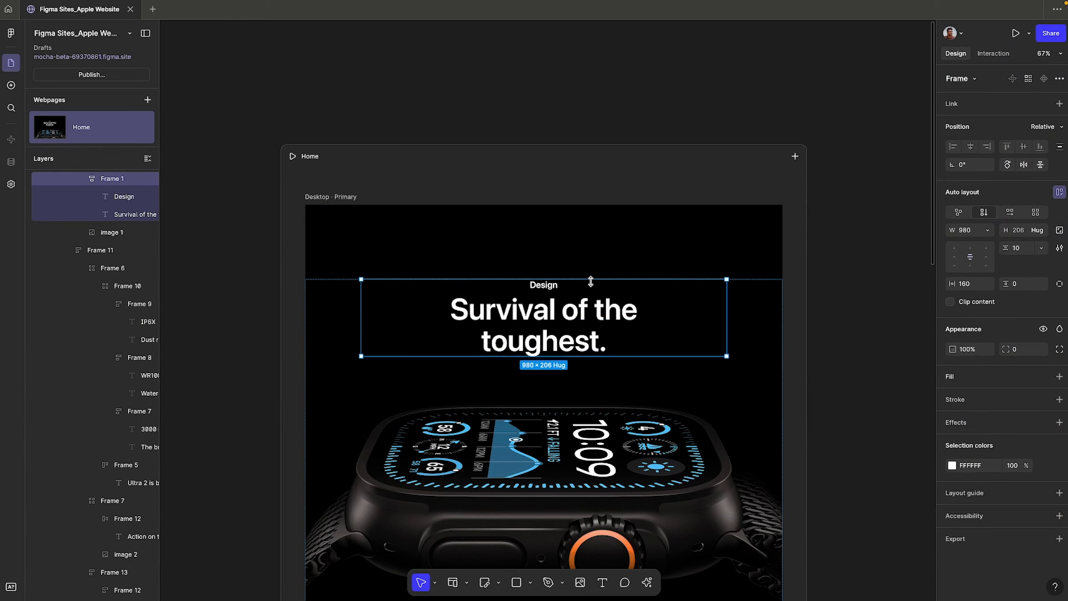
pyautogui.click(550, 286)
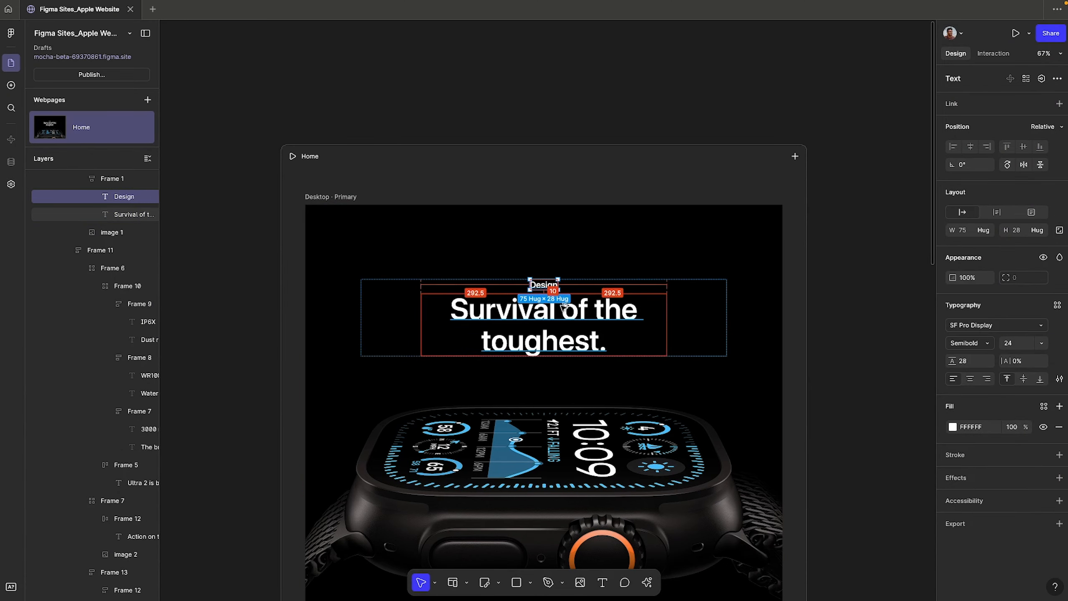
pyautogui.press('Escape')
pyautogui.hotkey('ctrl', 'Right')
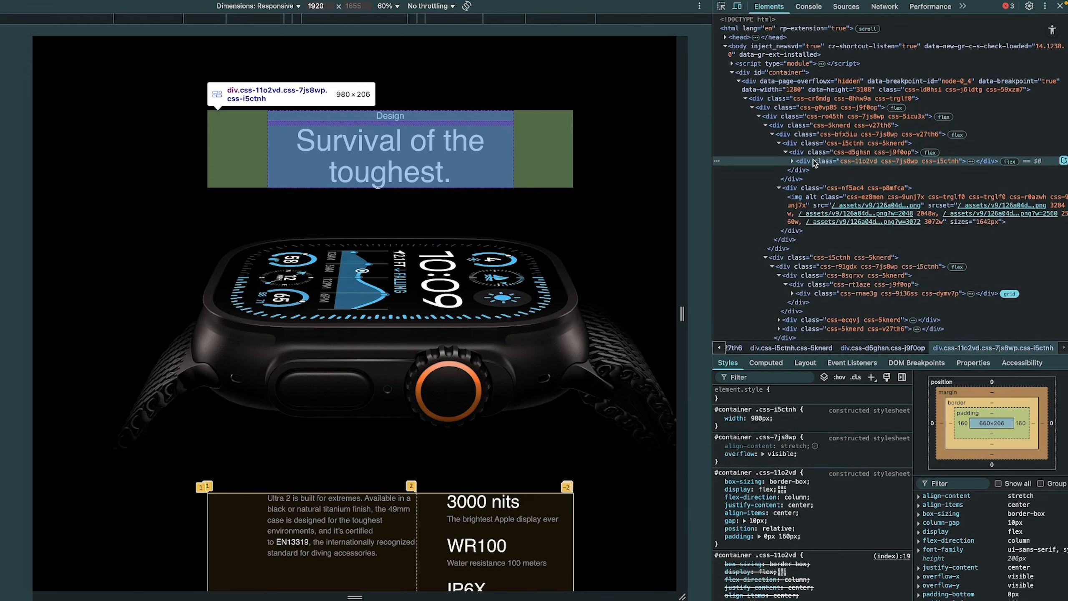
# Step: Expand the heading container to its two text elements, turn on its flex overlay and examine its layout styles
pyautogui.click(793, 161)
pyautogui.click(976, 161)
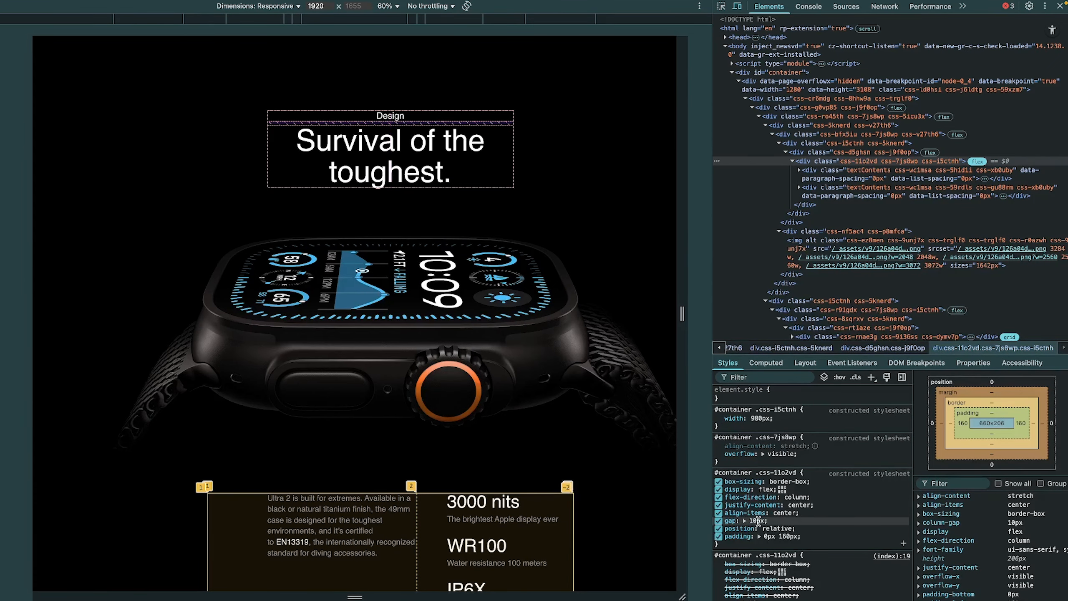
pyautogui.moveTo(875, 258)
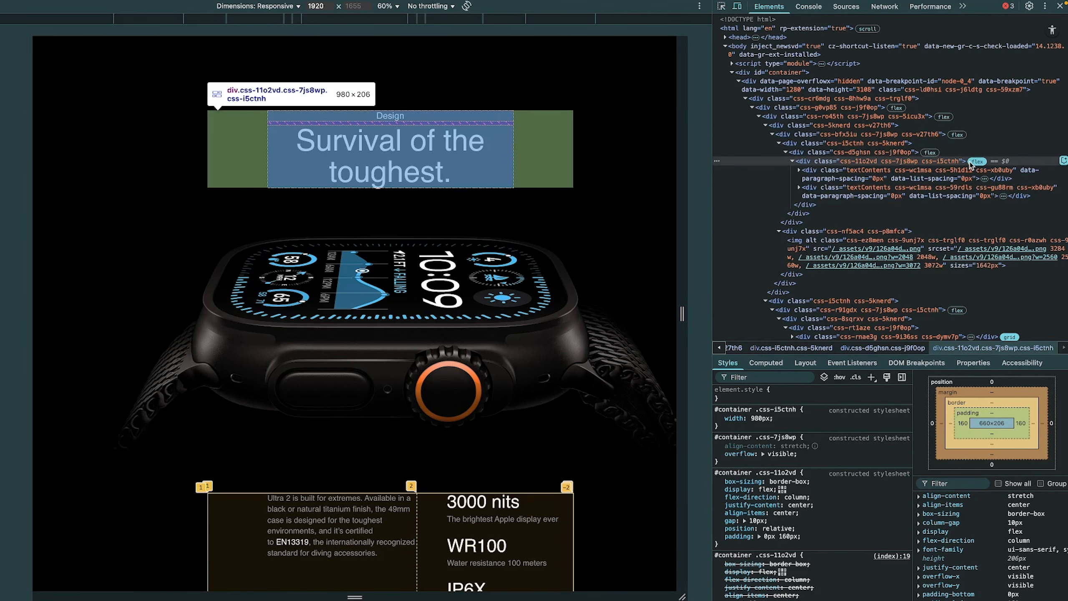
# Step: Inspect the "Ultra 2 is built for extremes" paragraph's markup, examining its opening span, the EN13319 span and the closing span
pyautogui.scroll(-3, 517, 317)
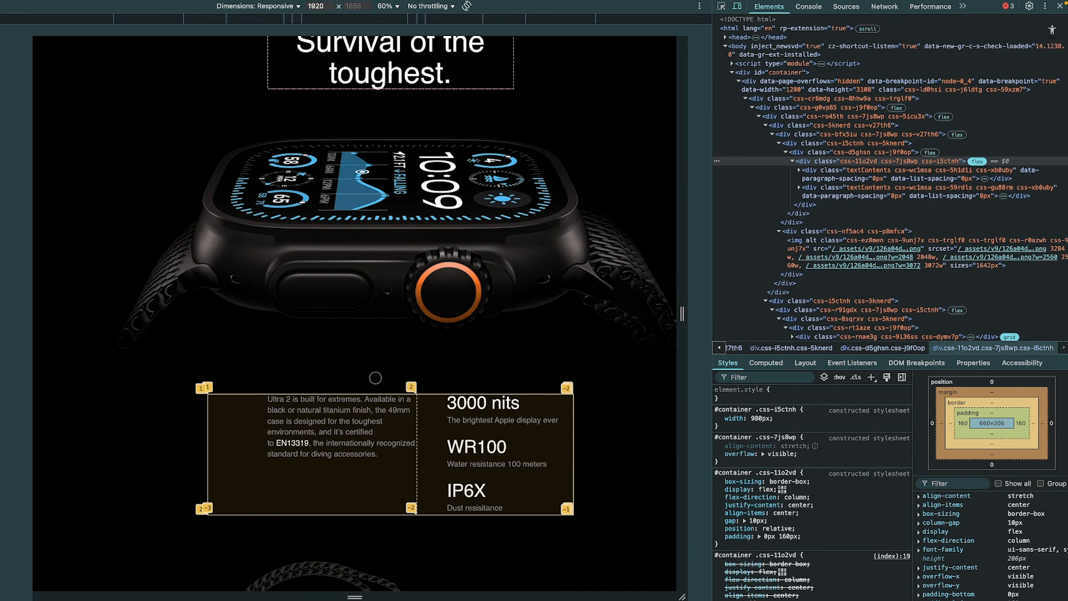
pyautogui.scroll(-1, 376, 377)
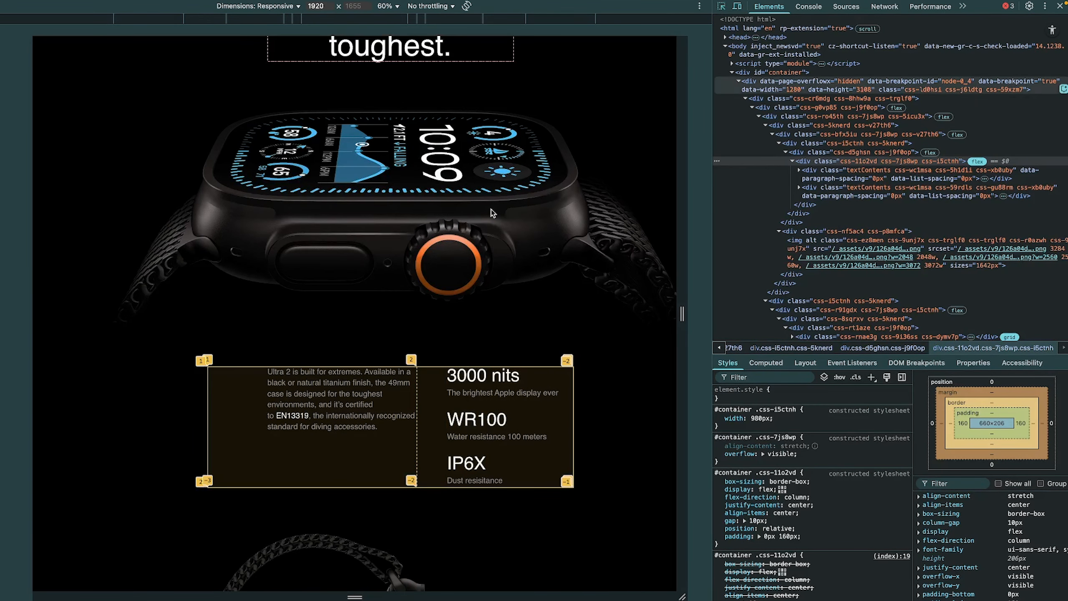
pyautogui.rightClick(294, 416)
pyautogui.click(298, 411)
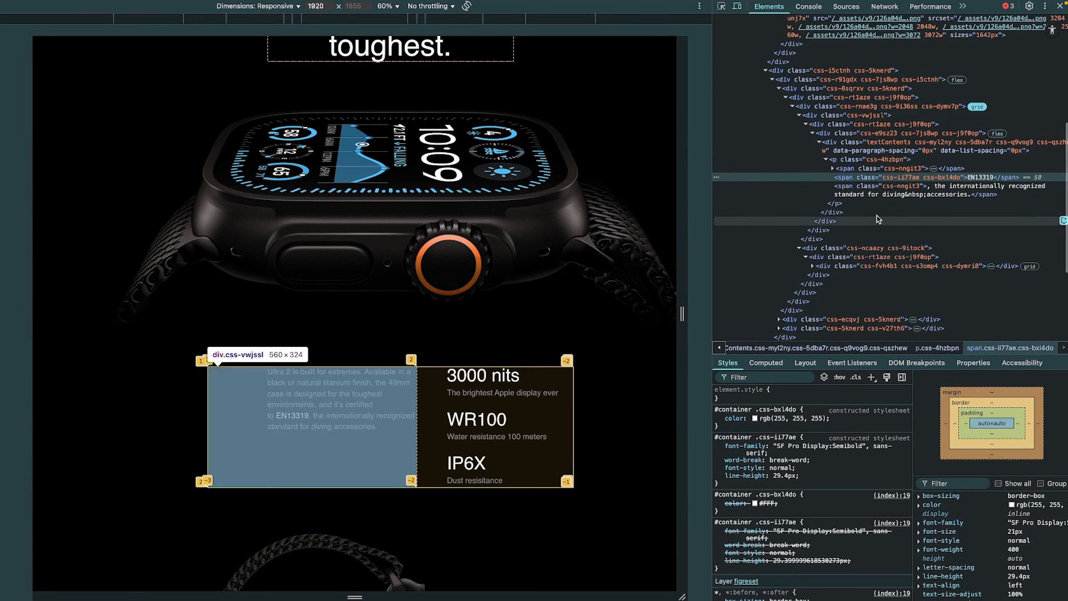
pyautogui.click(837, 169)
pyautogui.click(833, 168)
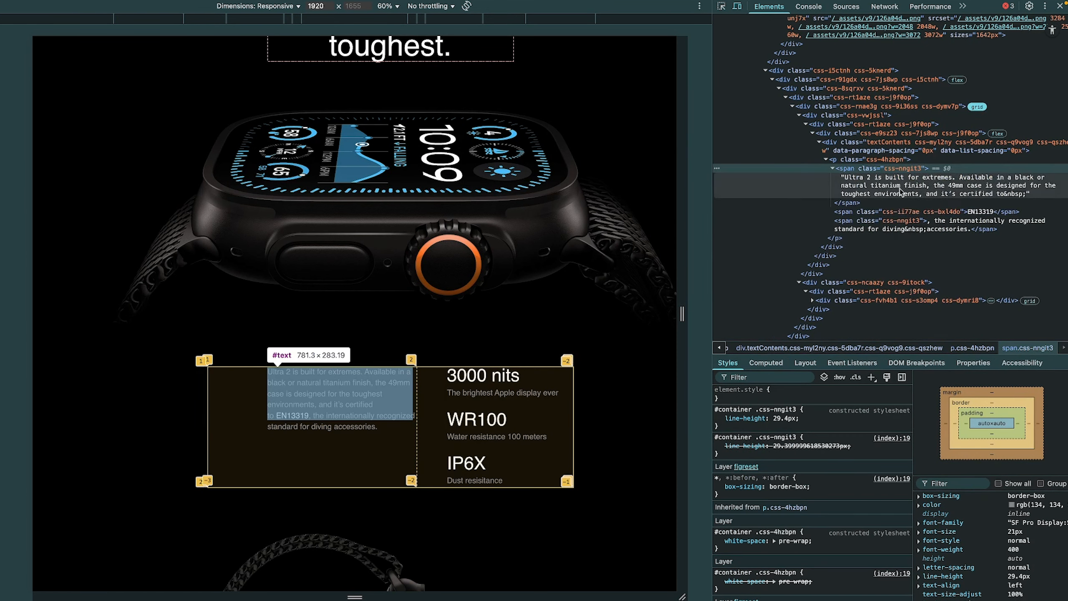
pyautogui.click(971, 213)
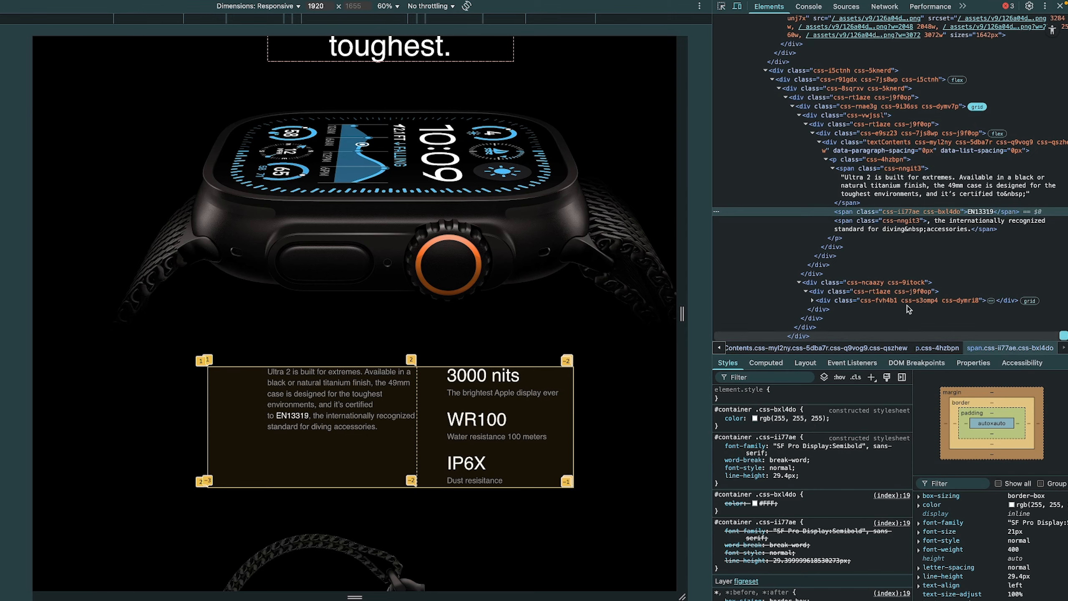
pyautogui.click(867, 225)
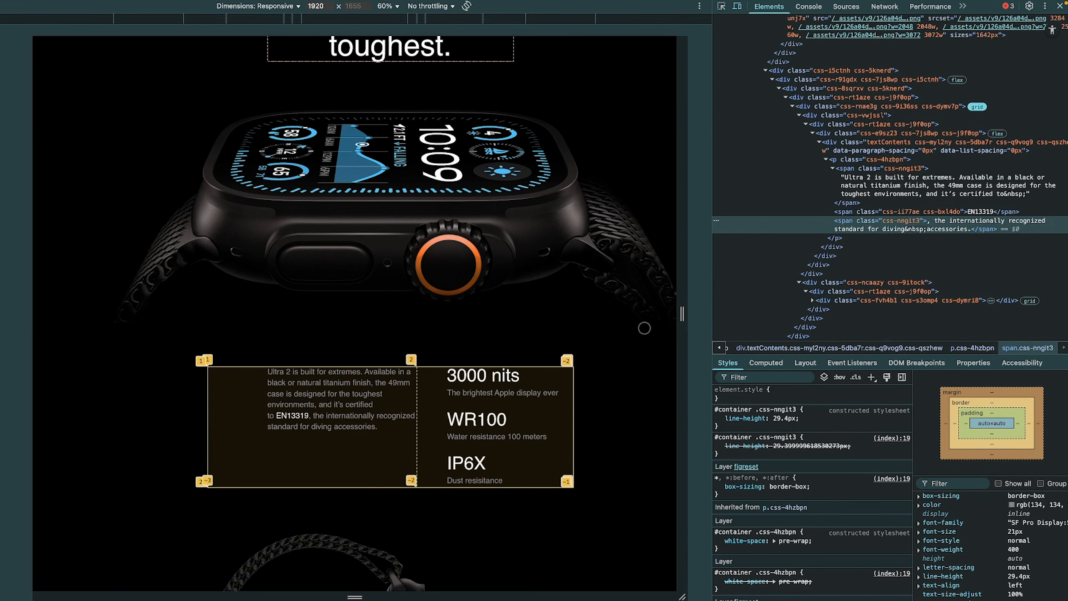
# Step: Inspect the paragraph element holding the 17hrs caption "of outdoor workout in Low Power Mode" on the published page
pyautogui.scroll(-10, 503, 340)
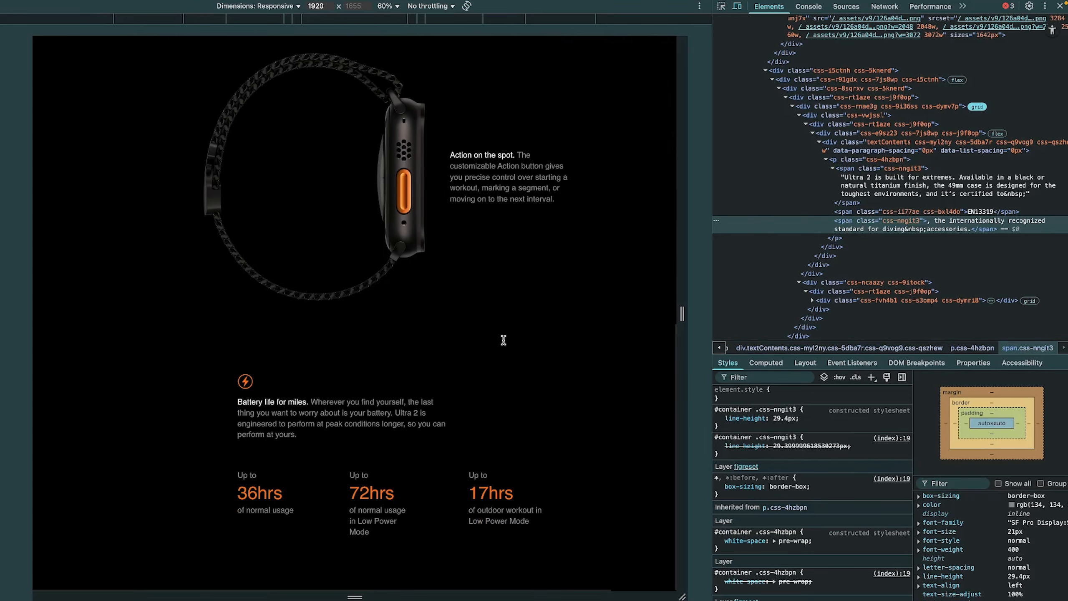
pyautogui.hotkey('ctrl', 'shift', 'c')
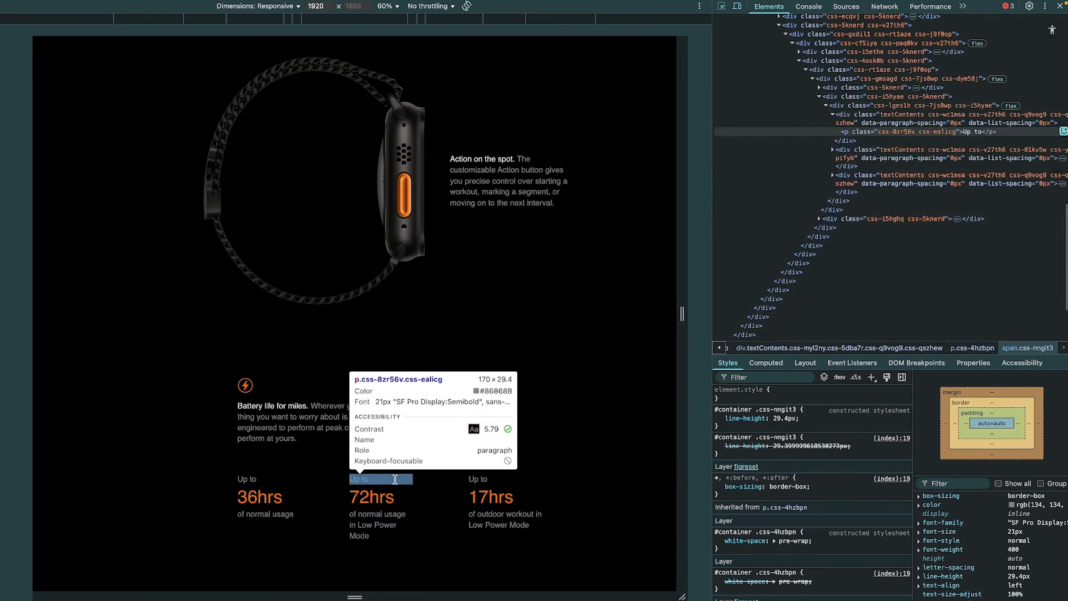
pyautogui.click(505, 519)
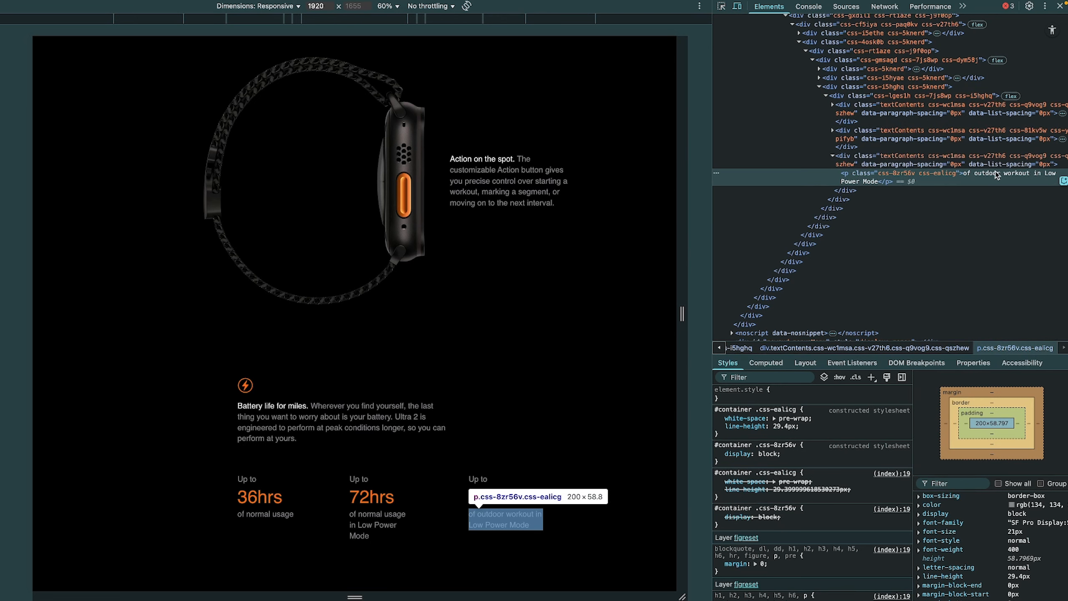
pyautogui.doubleClick(1013, 173)
pyautogui.hotkey('alt', 'shift', 'Left')
pyautogui.hotkey('alt', 'shift', 'Left')
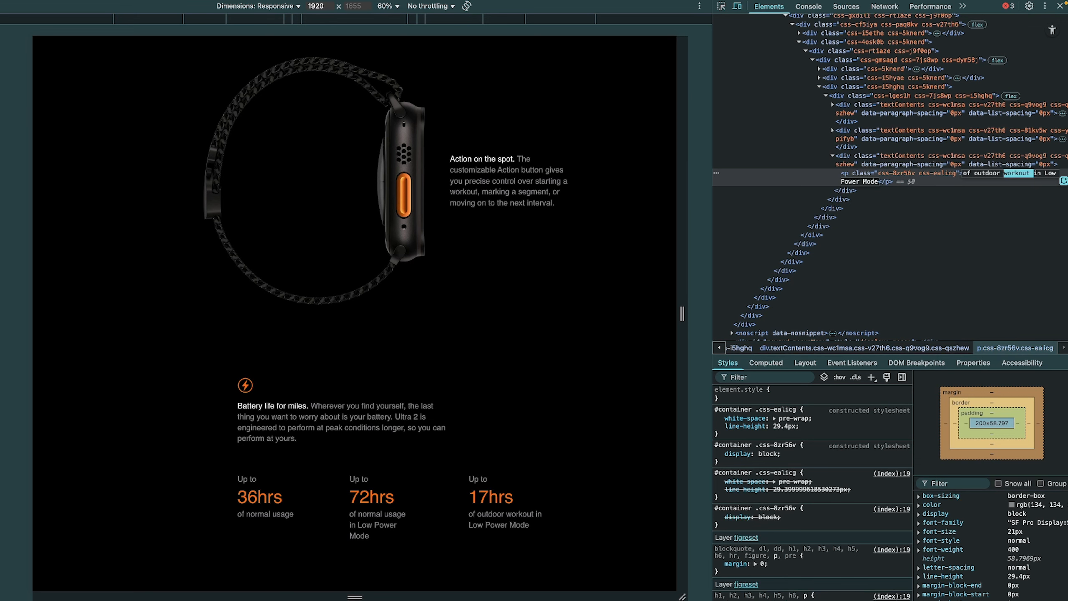
pyautogui.press('BackSpace')
pyautogui.click(980, 238)
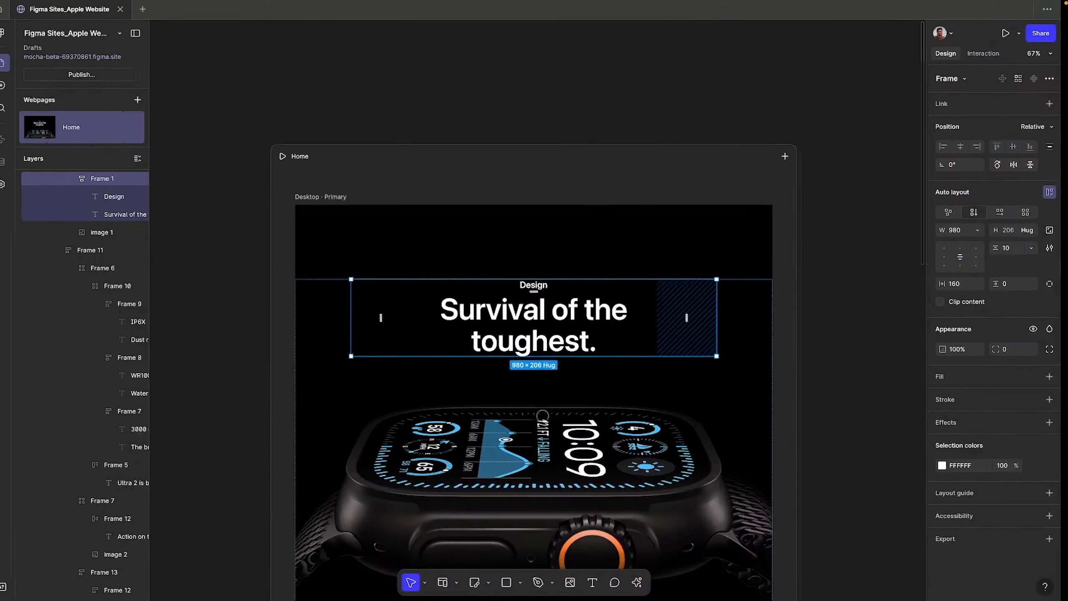
# Step: Switch to Figma Sites, try narrowing the text box of the 17hrs caption, and undo the resize
pyautogui.scroll(-10, 584, 465)
pyautogui.keyDown('ctrl'); pyautogui.click(615, 259); pyautogui.keyUp('ctrl')
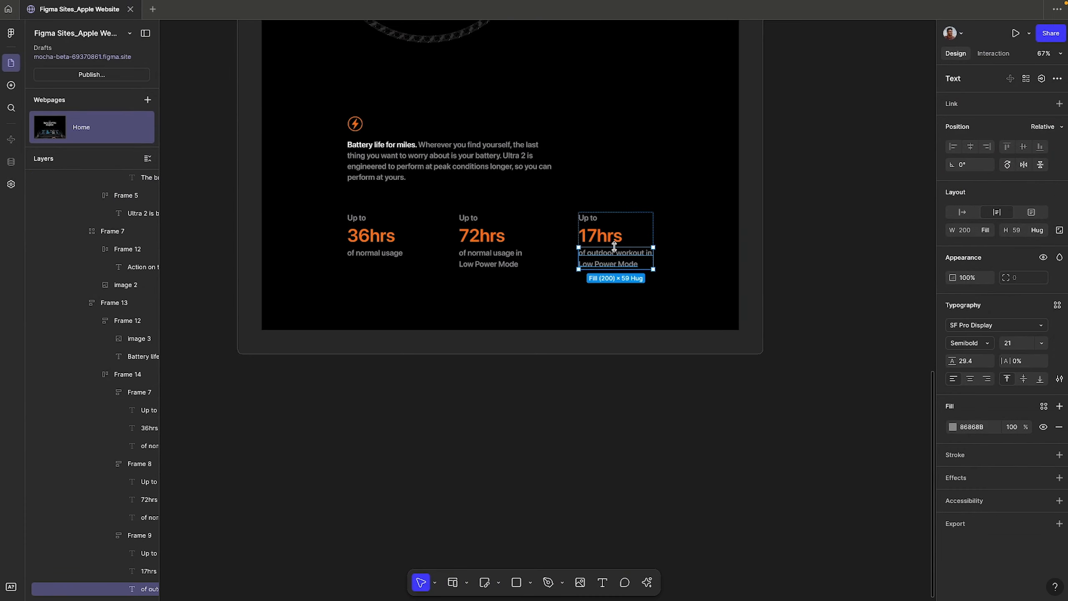
pyautogui.scroll(5, 615, 248)
pyautogui.moveTo(687, 265); pyautogui.dragTo(630, 272)
pyautogui.hotkey('ctrl', 'z')
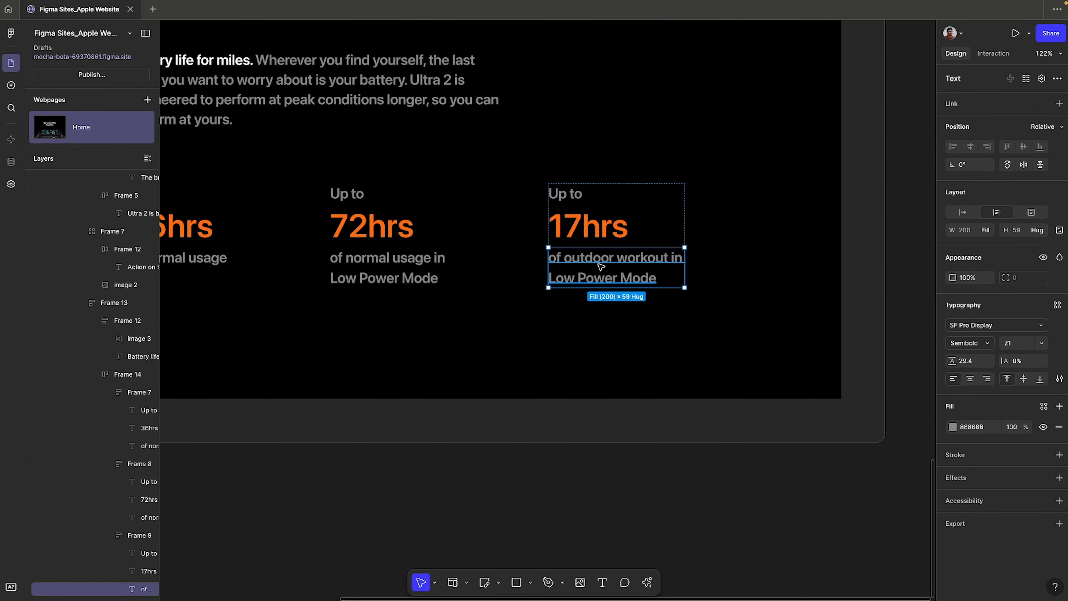
# Step: Replace the space before "Low Power Mode" in the 17hrs caption with a line break
pyautogui.doubleClick(601, 266)
pyautogui.click(548, 278)
pyautogui.press('BackSpace')
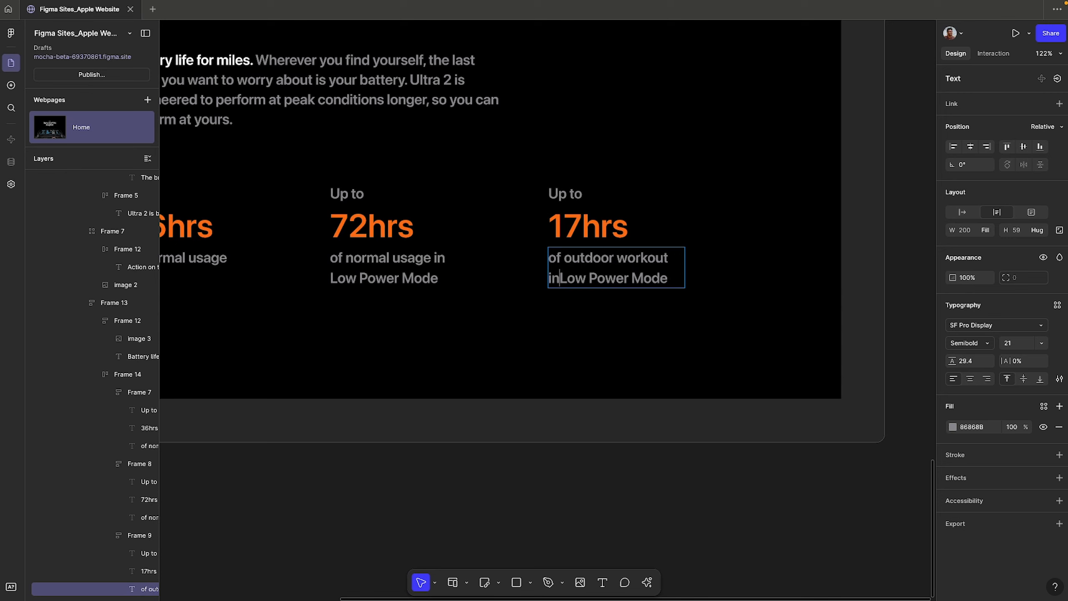
pyautogui.press('Escape')
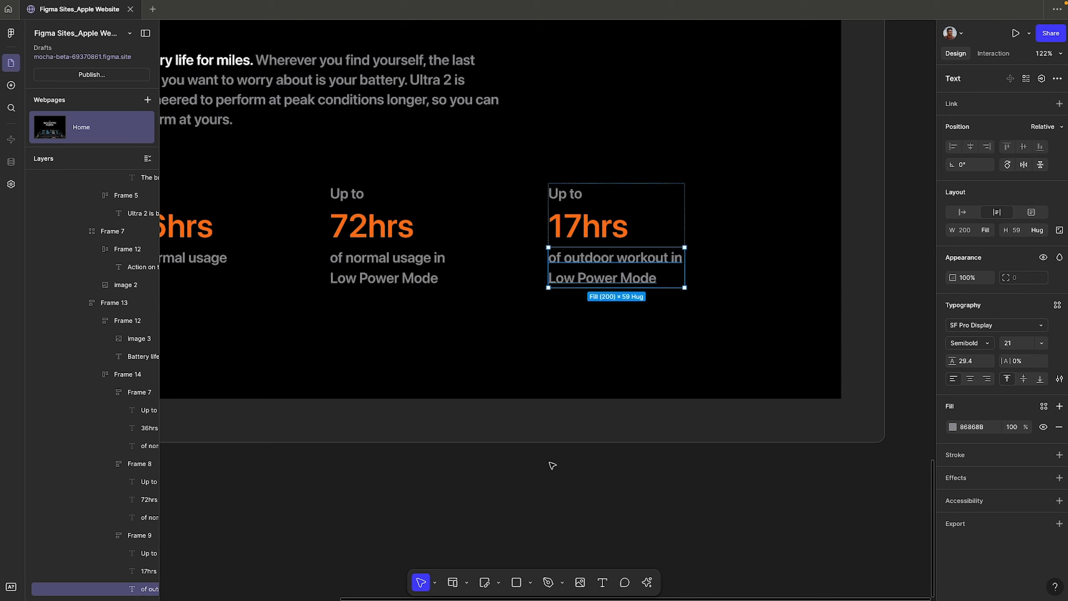
# Step: Try widening the 72hrs caption's text box to about 287 px to test its wrapping, and undo the resize
pyautogui.click(404, 278)
pyautogui.moveTo(446, 268); pyautogui.dragTo(525, 267)
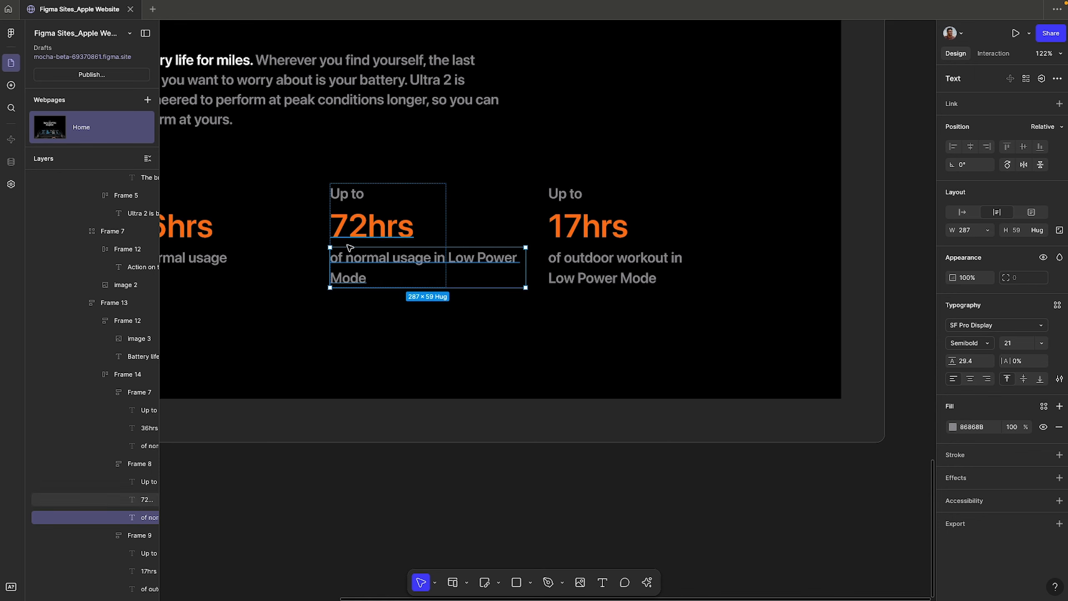
pyautogui.hotkey('ctrl', 'z')
# Step: Insert a line break before "Low Power Mode" in the 72hrs caption and widen its text box to about 266 px
pyautogui.doubleClick(438, 257)
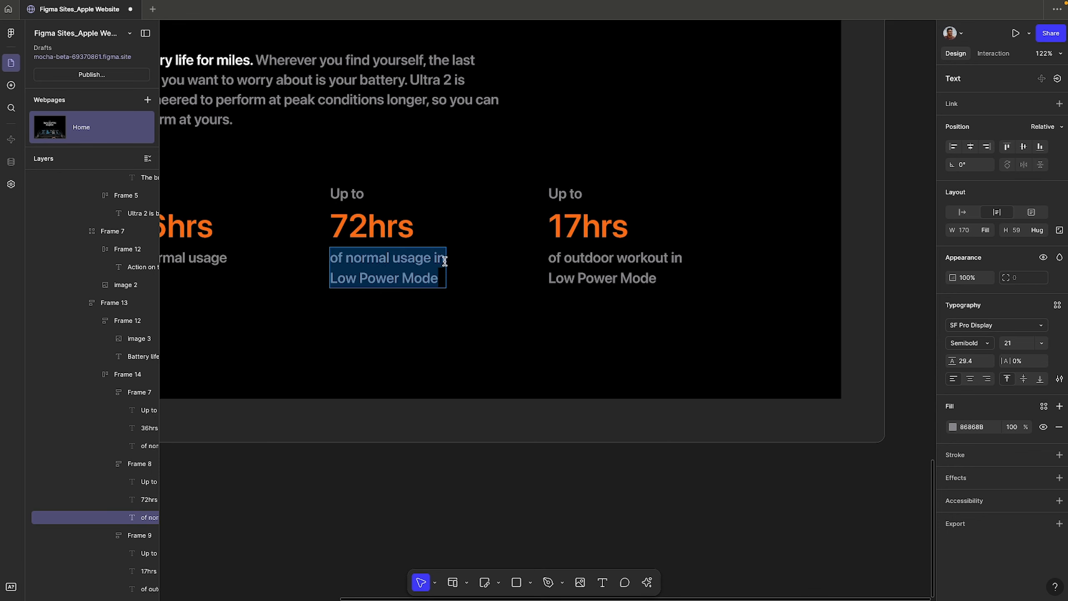
pyautogui.click(445, 261)
pyautogui.press('Return')
pyautogui.press('BackSpace')
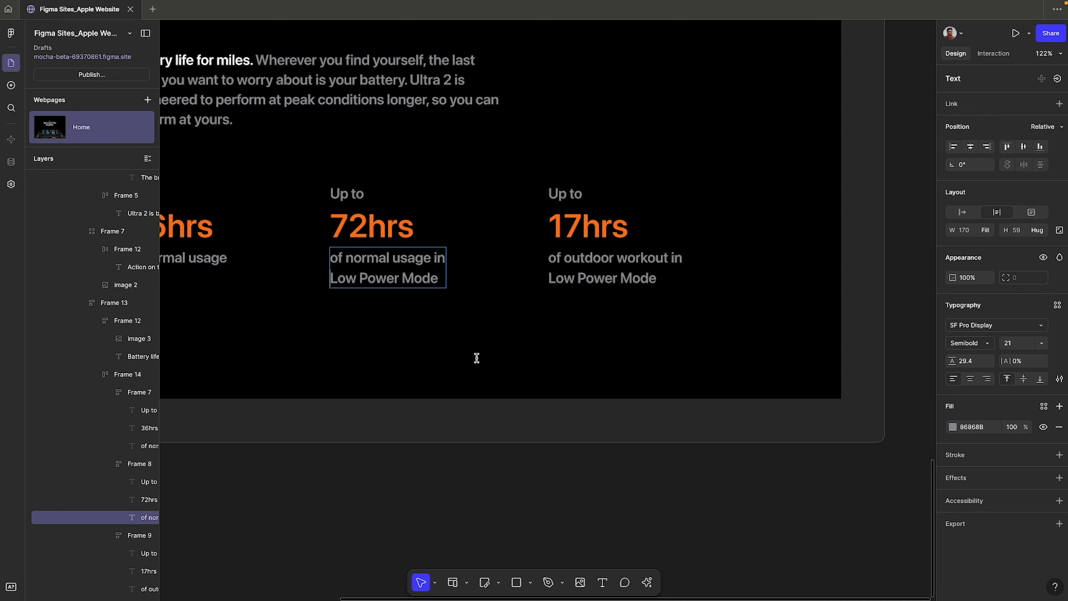
pyautogui.press('Escape')
pyautogui.moveTo(446, 273); pyautogui.dragTo(513, 272)
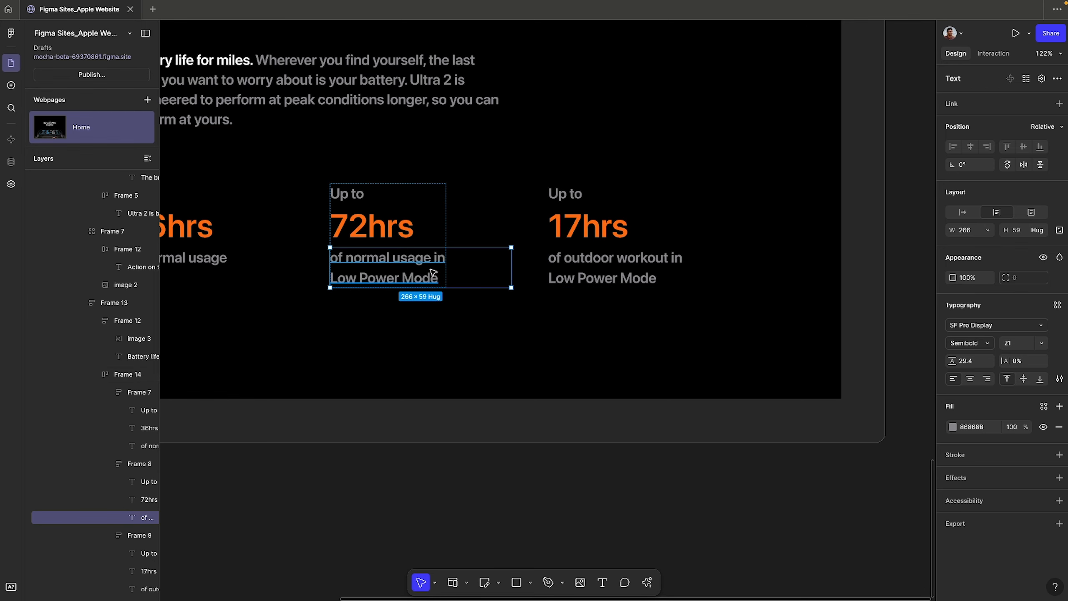
# Step: Publish the update of the site, switch to the browser and reload the published page
pyautogui.click(403, 477)
pyautogui.click(94, 74)
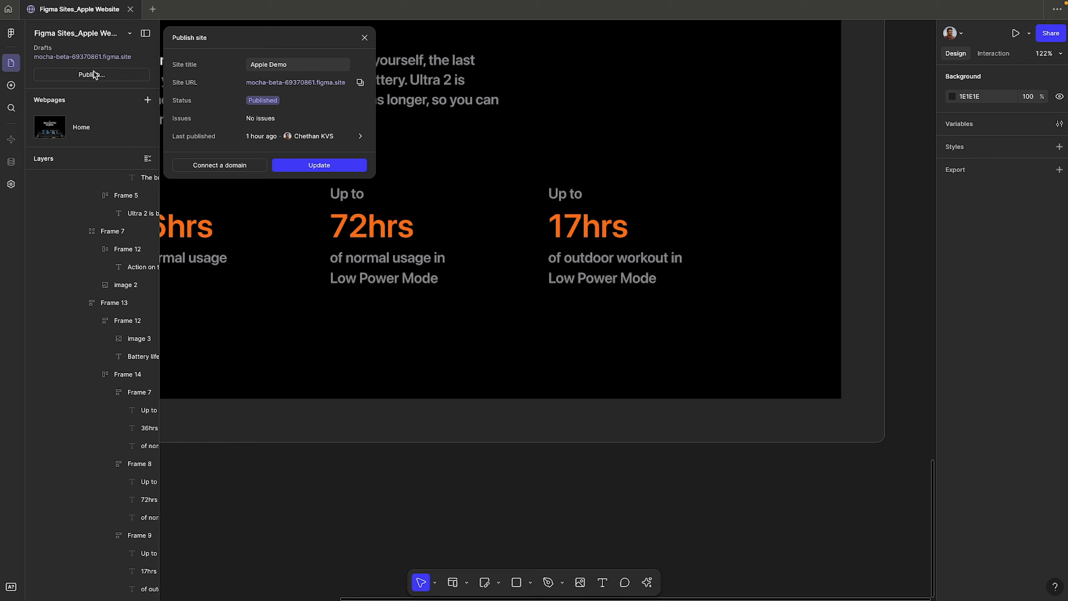
pyautogui.click(300, 162)
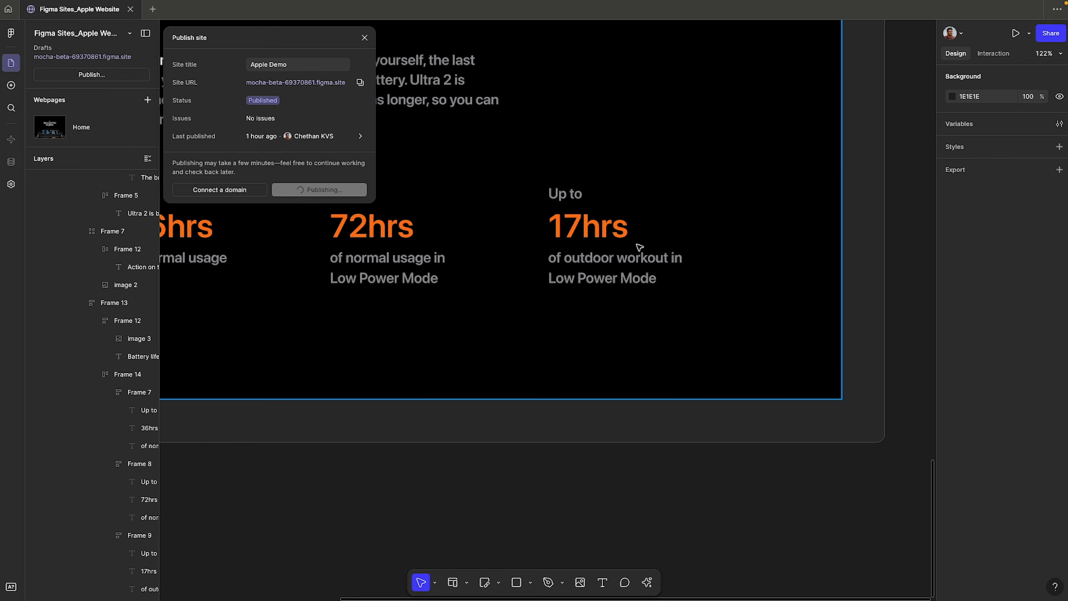
pyautogui.press('super+Tab')
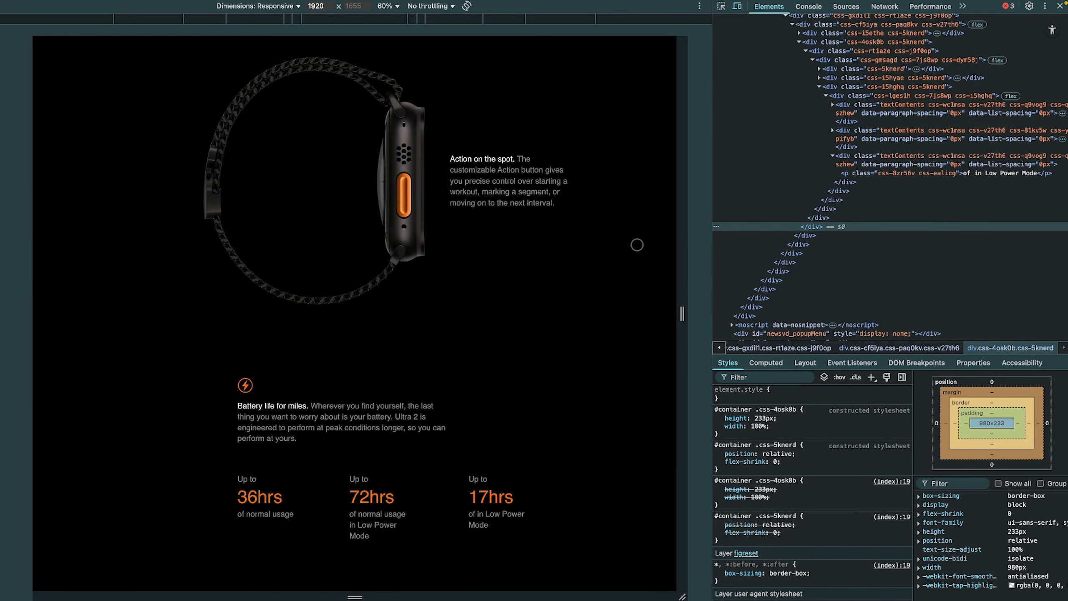
pyautogui.press('super+r')
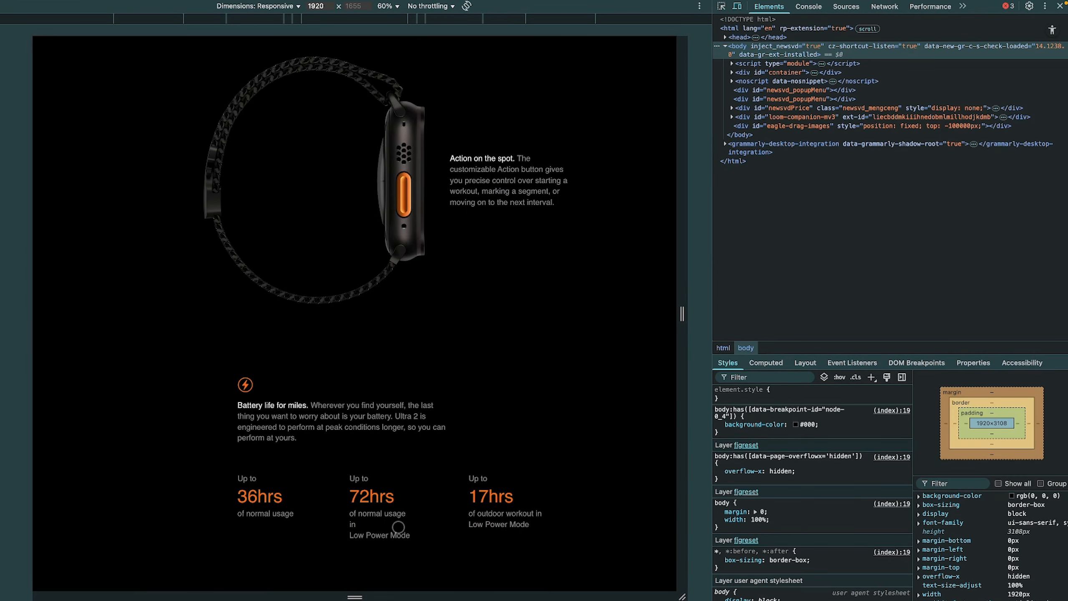
# Step: Inspect the markup of the 72hrs caption's paragraph and the container holding the battery-life stats
pyautogui.press('super+shift+c')
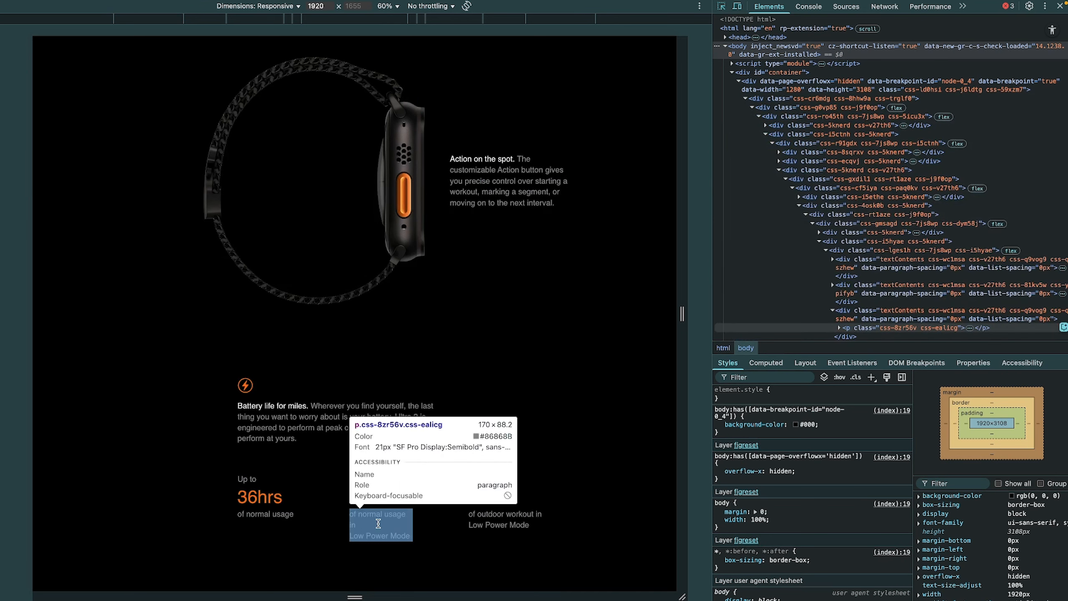
pyautogui.click(360, 523)
pyautogui.scroll(-3, 901, 215)
pyautogui.click(839, 188)
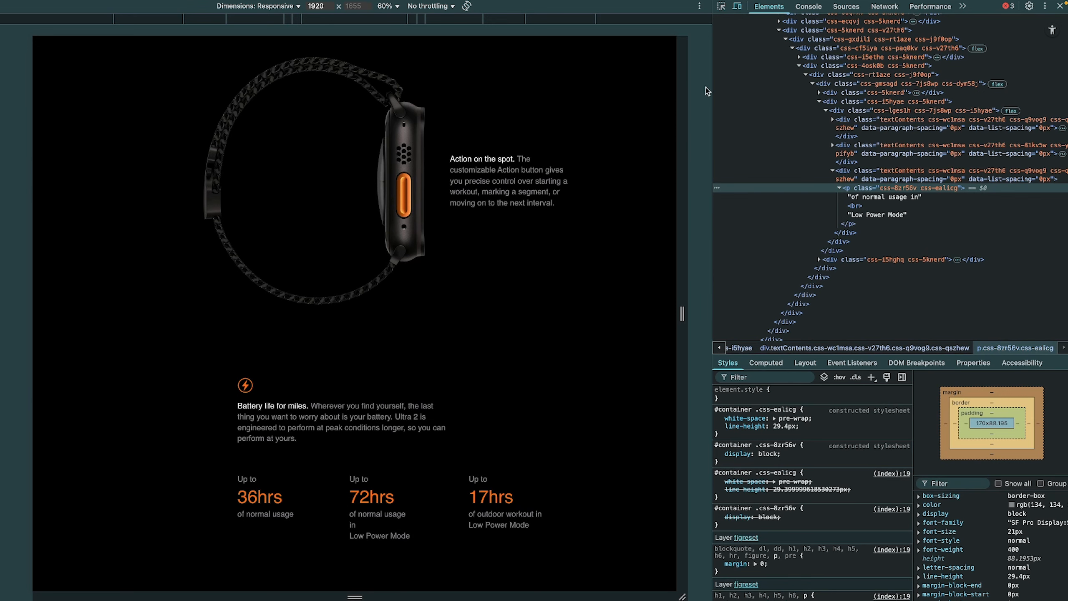
pyautogui.click(721, 6)
pyautogui.click(445, 495)
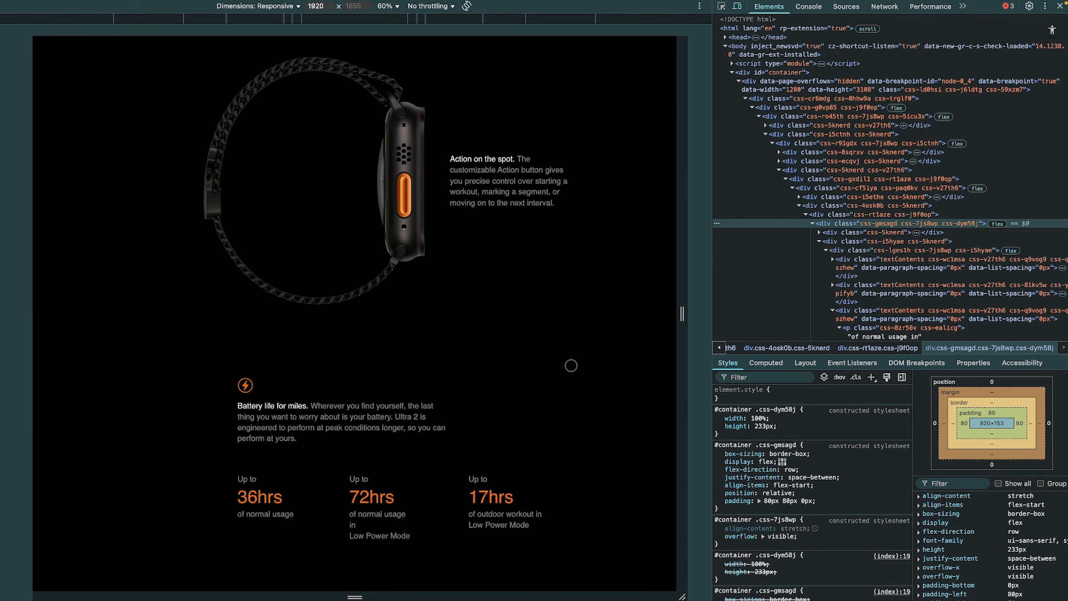
# Step: Inspect the 3000 nits / WR100 / IP6X grid container with its grid overlay, disabling and re-enabling its height rule
pyautogui.scroll(5, 570, 366)
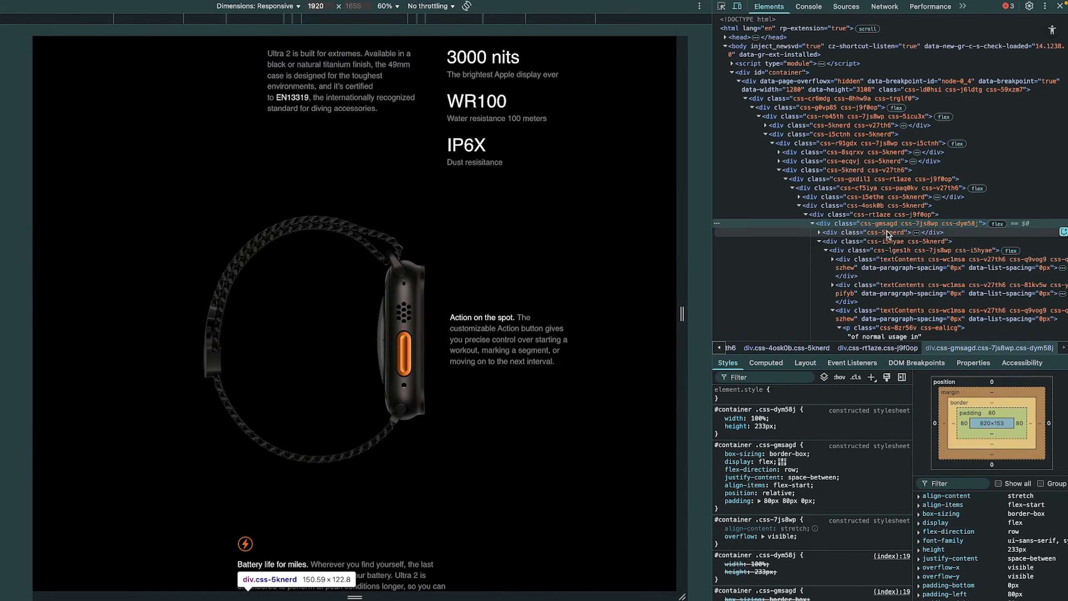
pyautogui.click(721, 6)
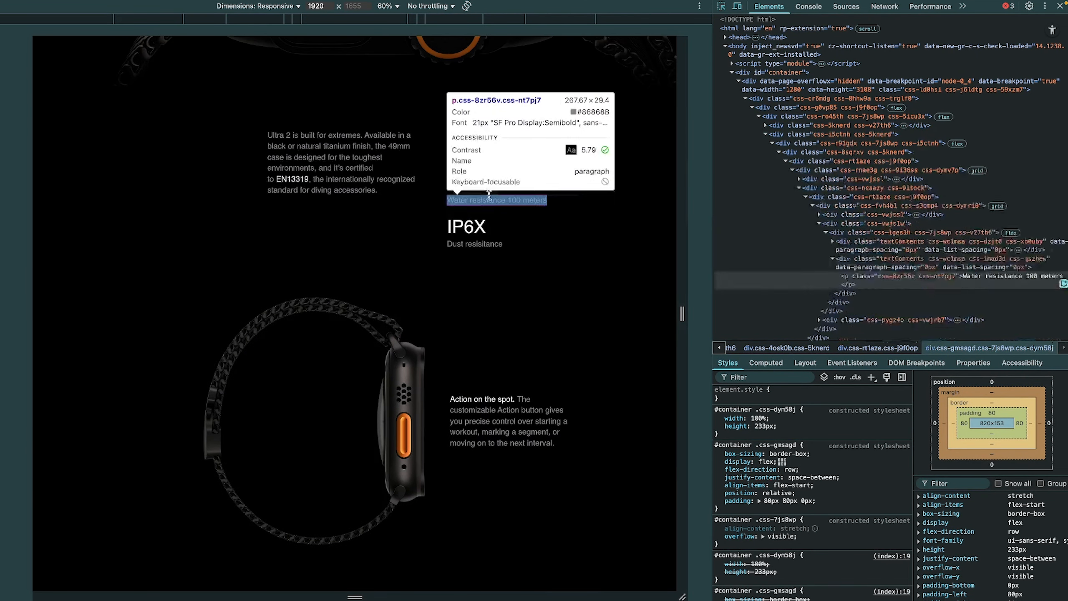
pyautogui.click(510, 167)
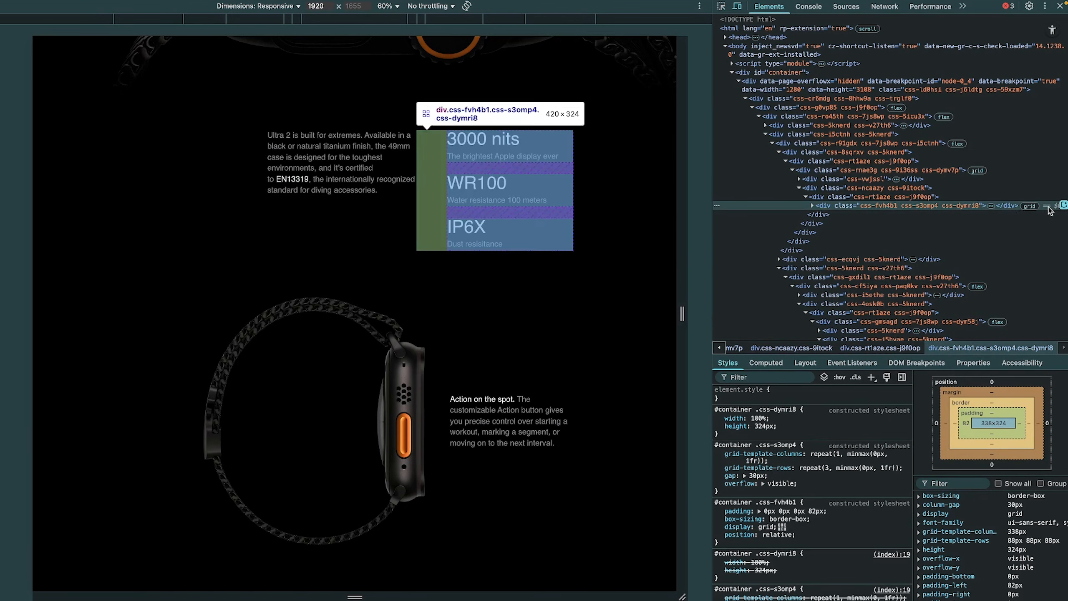
pyautogui.click(1030, 206)
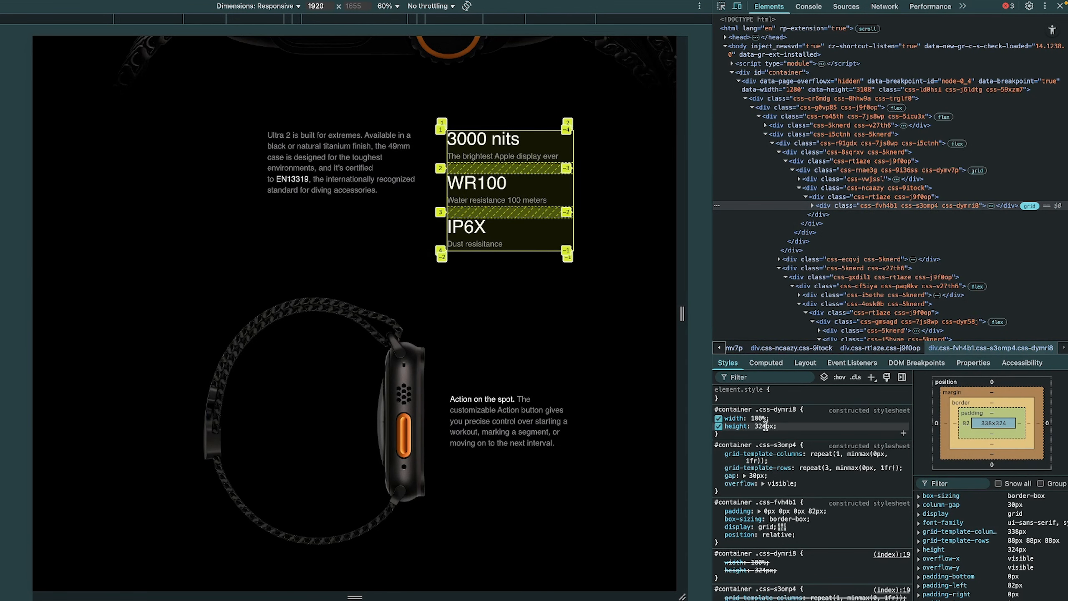
pyautogui.click(718, 426)
pyautogui.click(718, 427)
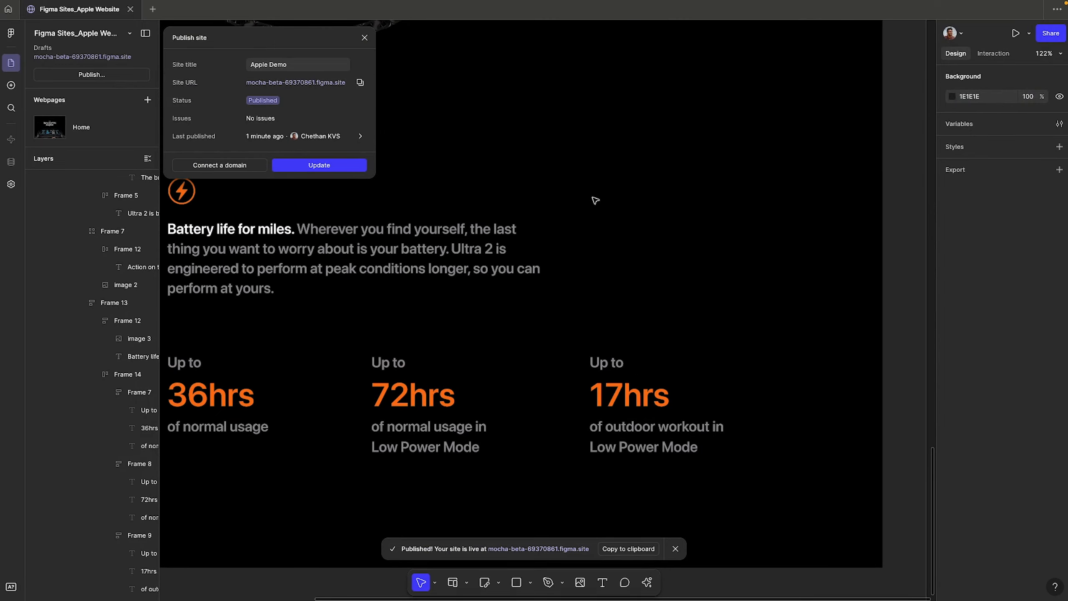
# Step: Switch to Figma Sites, set the height of the 3000 nits / WR100 / IP6X grid frame to Fill container, and recheck its layout settings
pyautogui.click(595, 201)
pyautogui.scroll(-3, 579, 203)
pyautogui.scroll(5, 456, 129)
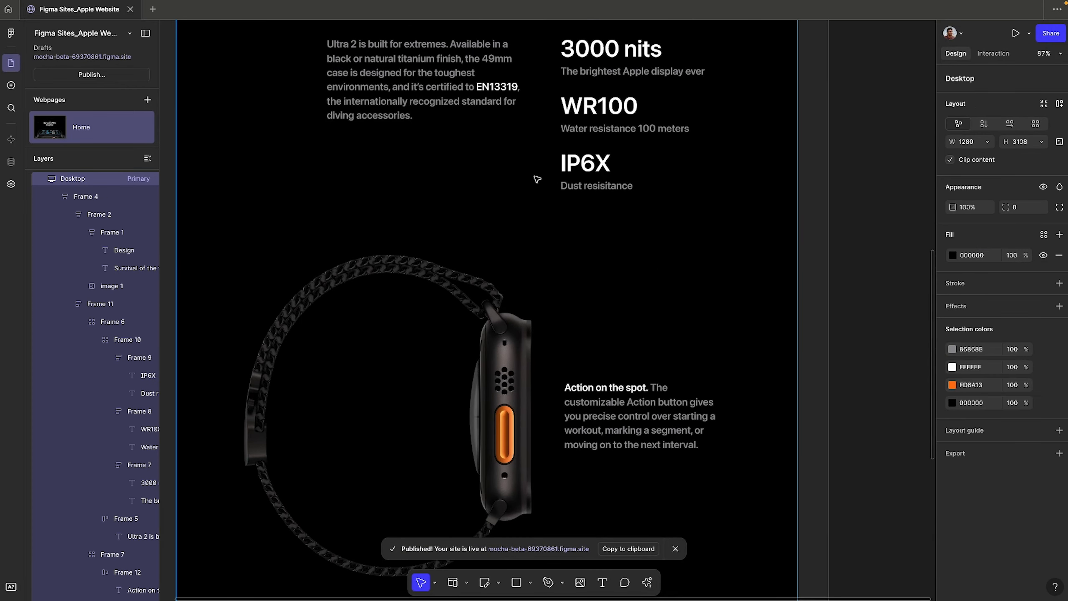
pyautogui.scroll(4, 536, 178)
pyautogui.keyDown('super'); pyautogui.click(451, 206); pyautogui.keyUp('super')
pyautogui.click(613, 222)
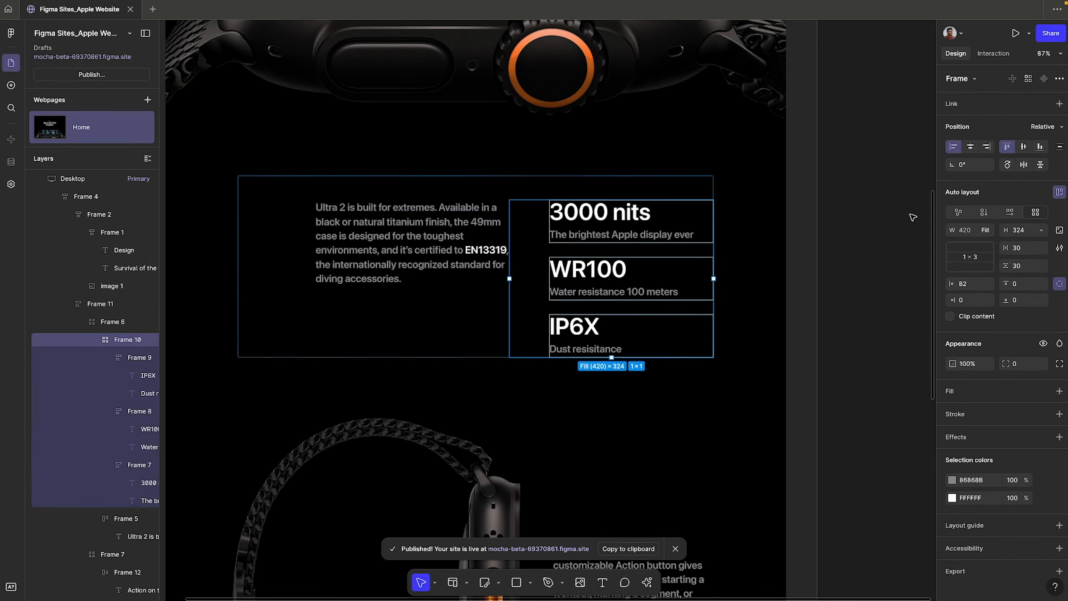
pyautogui.click(1040, 230)
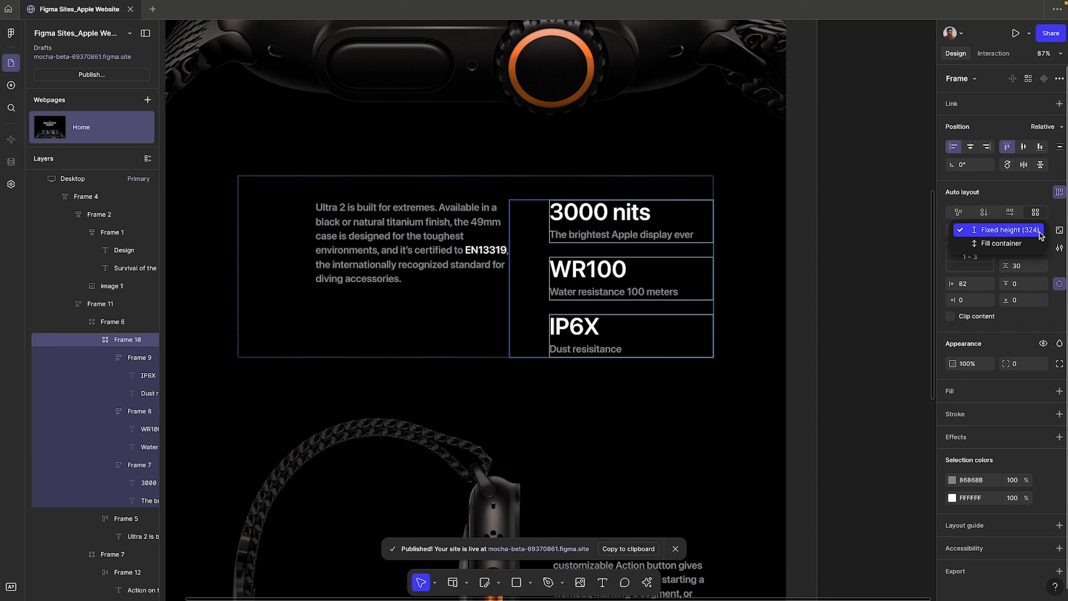
pyautogui.click(1020, 244)
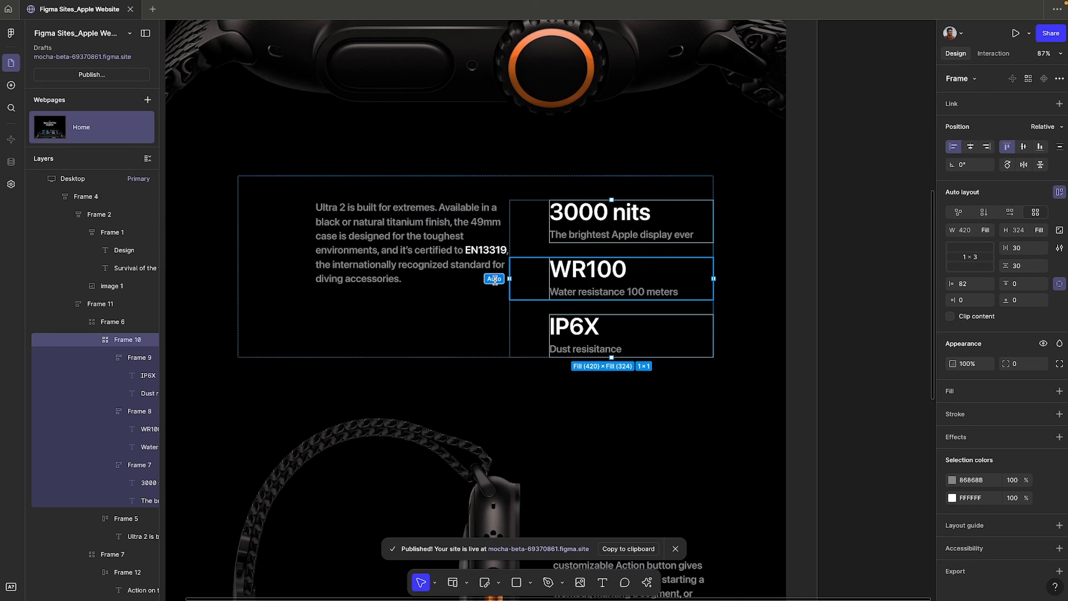
pyautogui.click(890, 190)
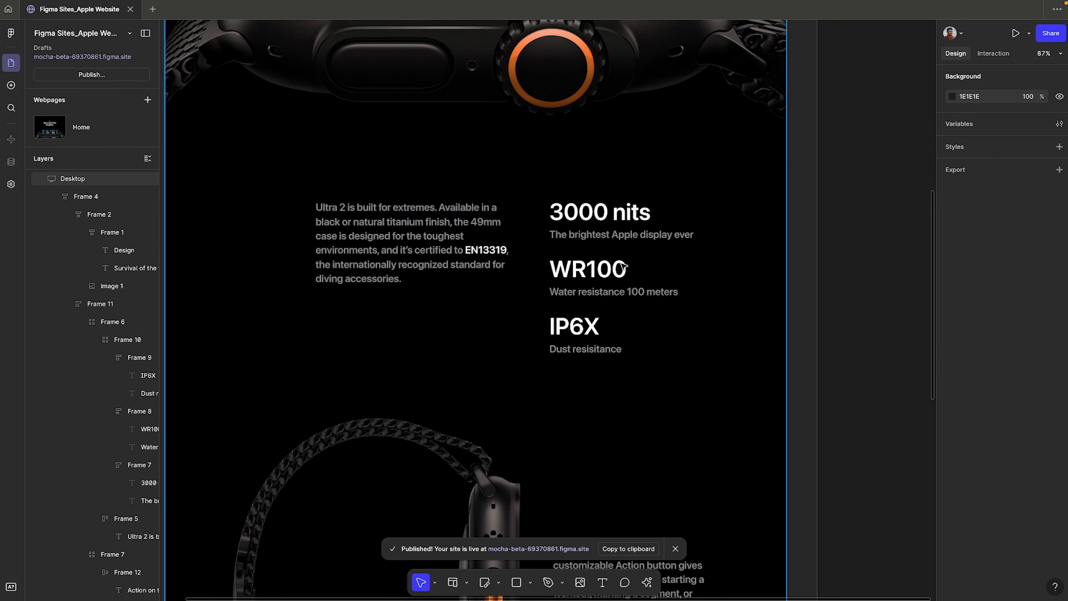
pyautogui.doubleClick(625, 264)
pyautogui.doubleClick(625, 264)
pyautogui.doubleClick(625, 264)
pyautogui.doubleClick(625, 265)
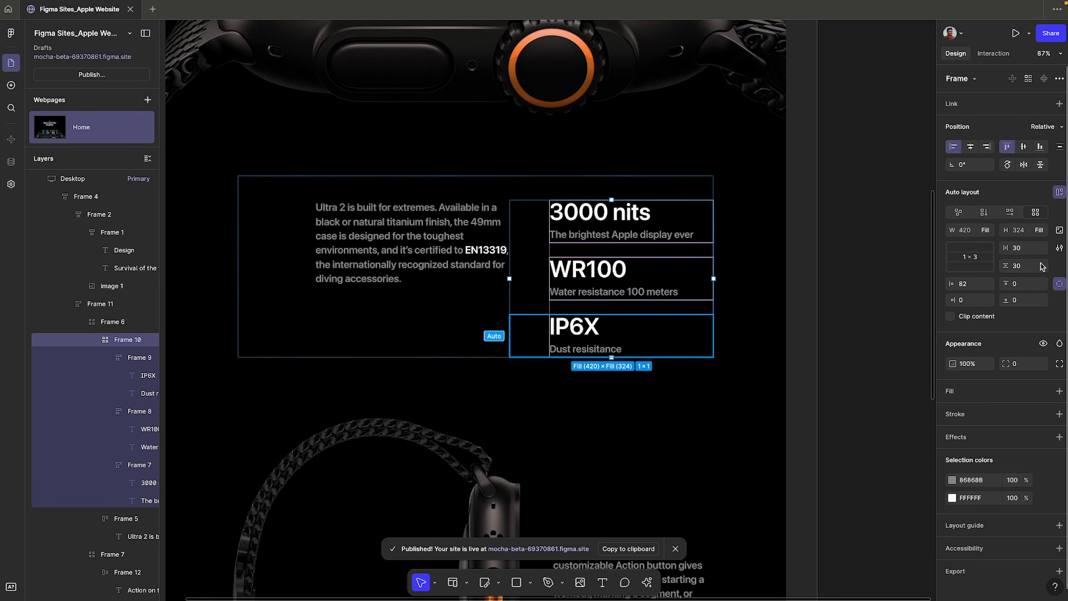
pyautogui.click(922, 236)
# Step: Publish the grid sizing change to the live site and reload the published page in the browser
pyautogui.click(96, 76)
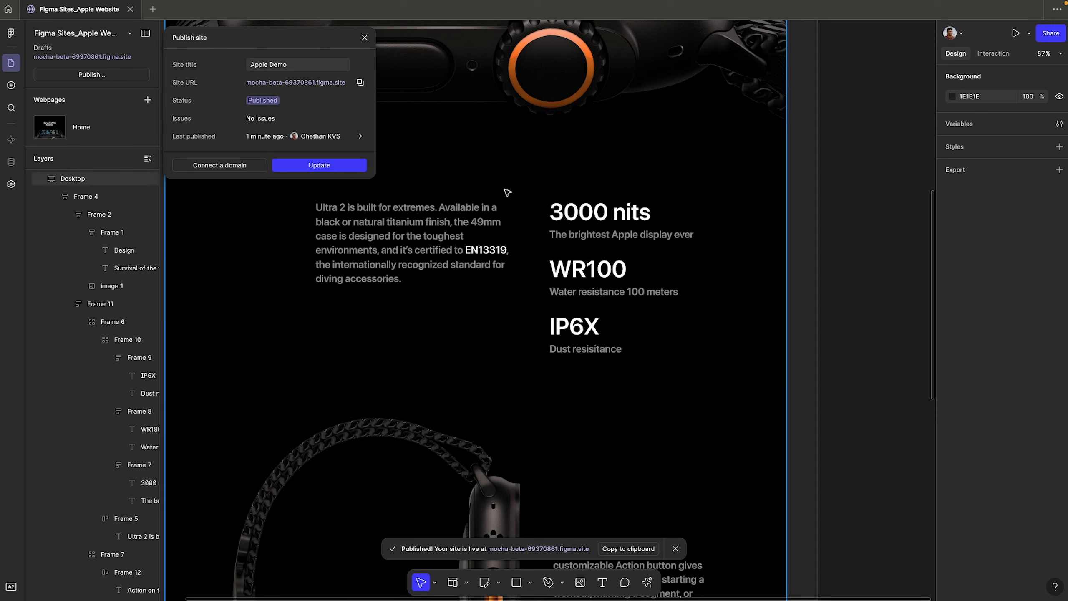
pyautogui.click(341, 168)
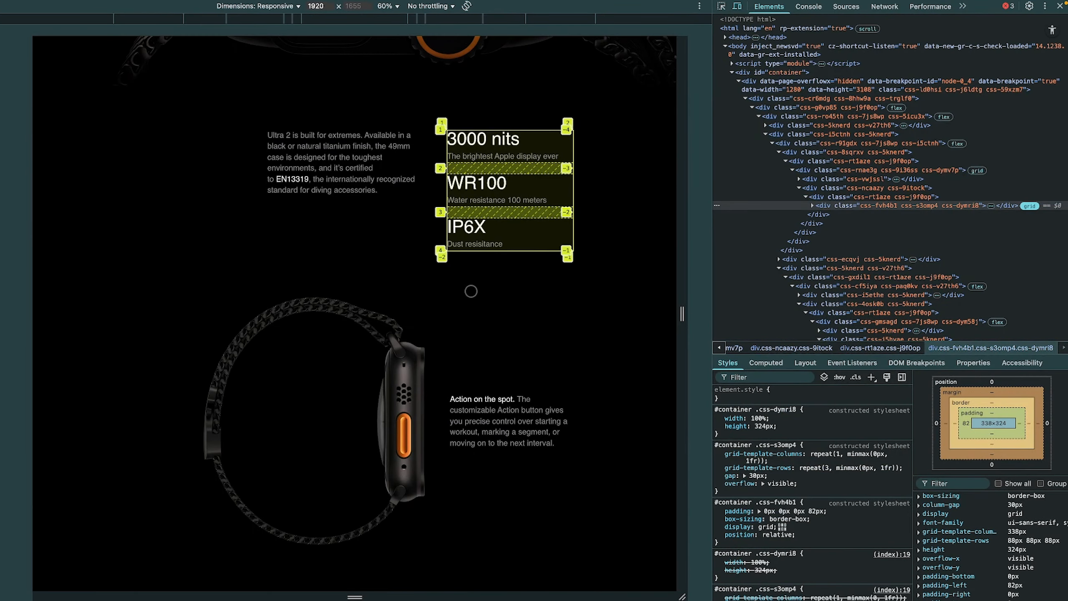
pyautogui.press('super+r')
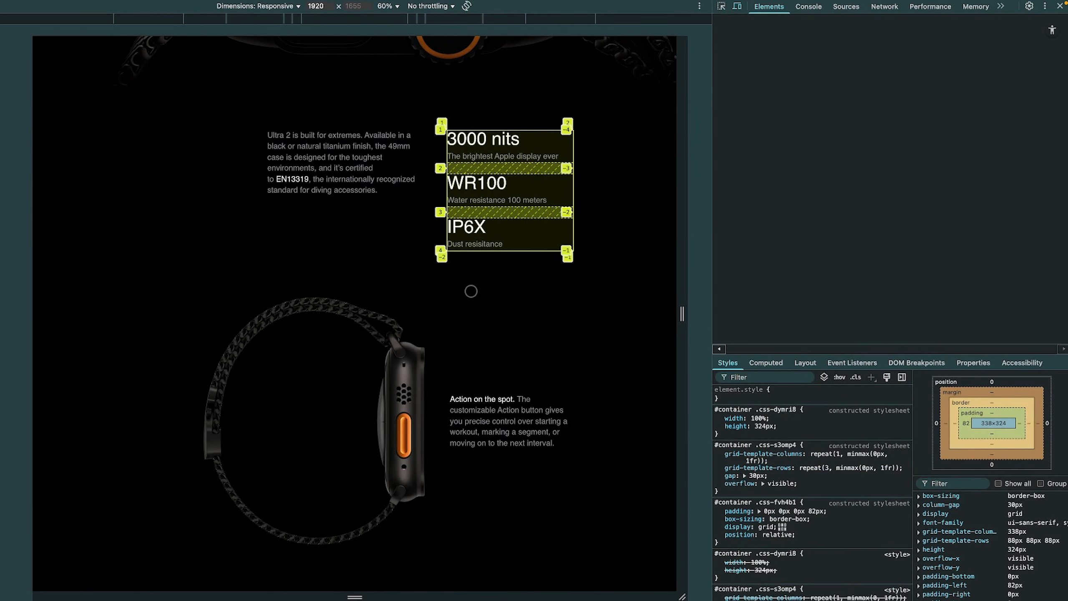
# Step: Inspect the specs grid container's updated CSS and look over the rest of the published page
pyautogui.click(722, 9)
pyautogui.scroll(-3, 525, 462)
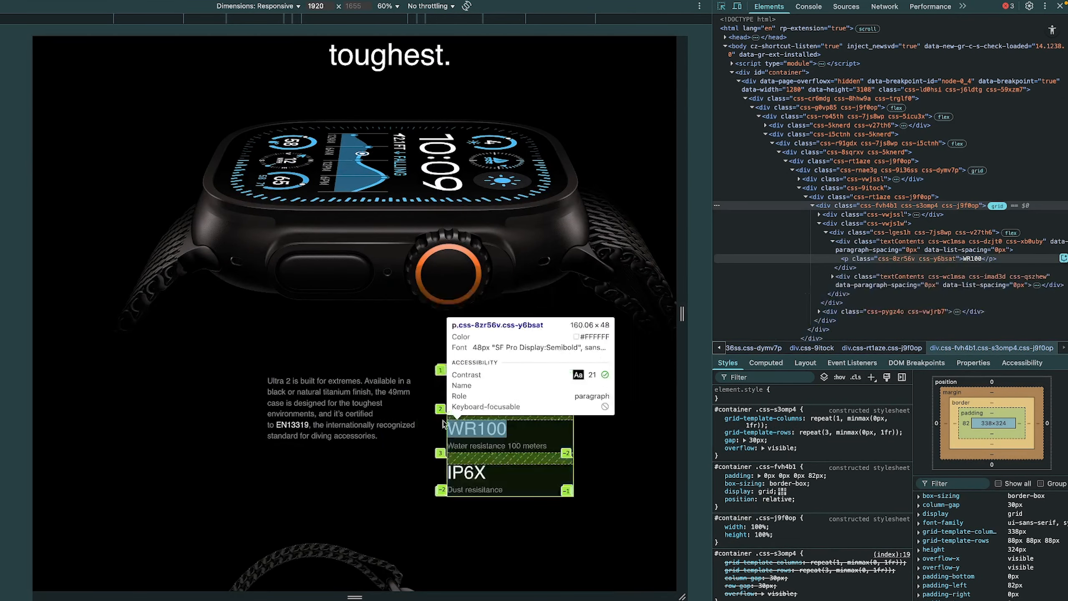
pyautogui.click(434, 421)
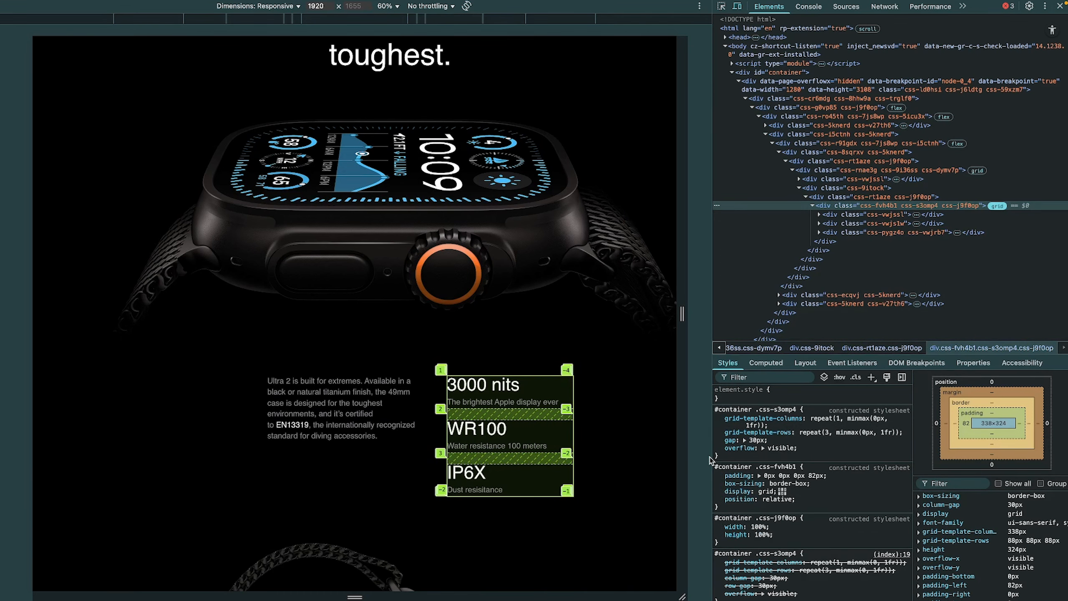
pyautogui.scroll(-10, 459, 311)
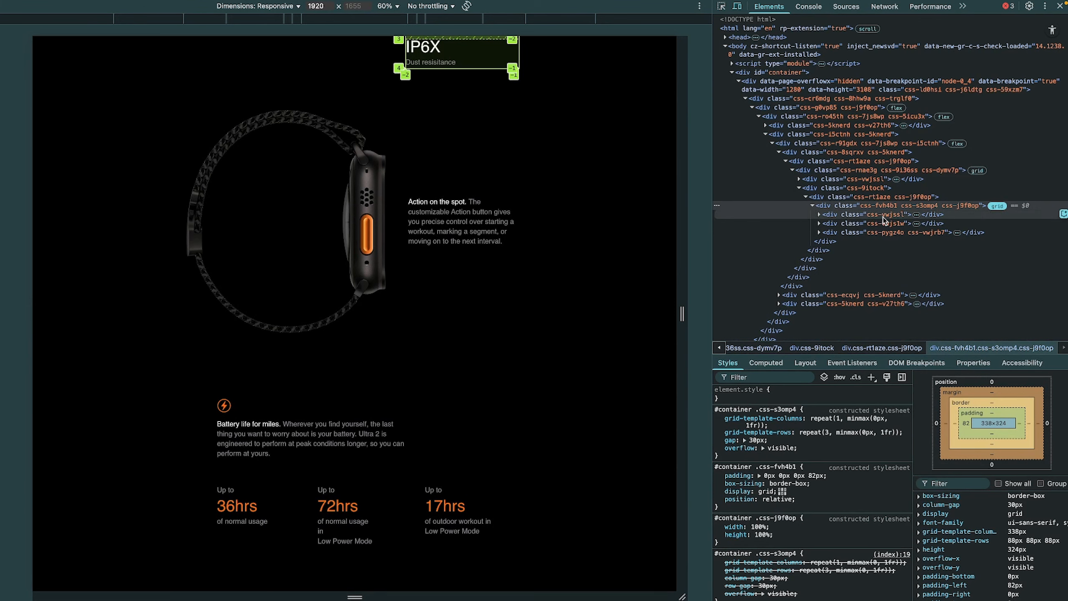
pyautogui.scroll(10, 473, 236)
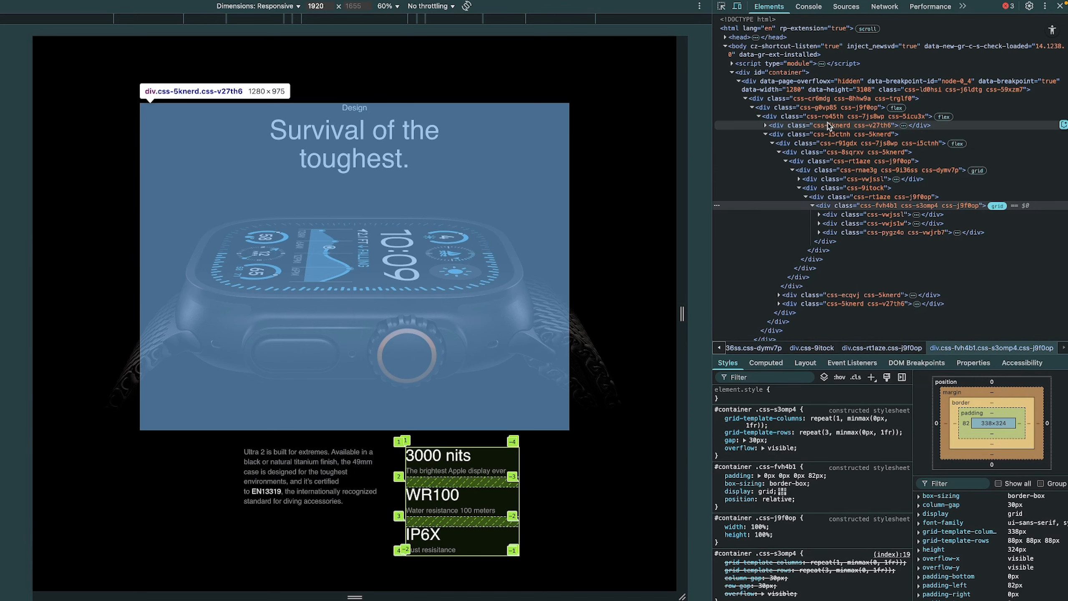
# Step: Expand the hero section's element and its flex container down to the "Survival of the toughest." heading block
pyautogui.click(827, 126)
pyautogui.click(766, 125)
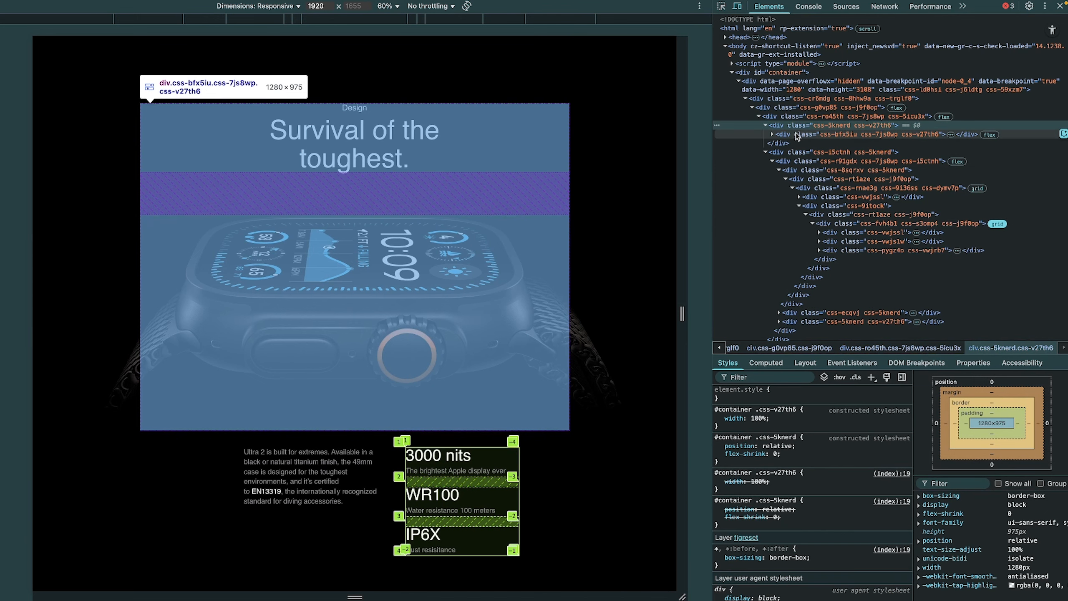
pyautogui.click(771, 134)
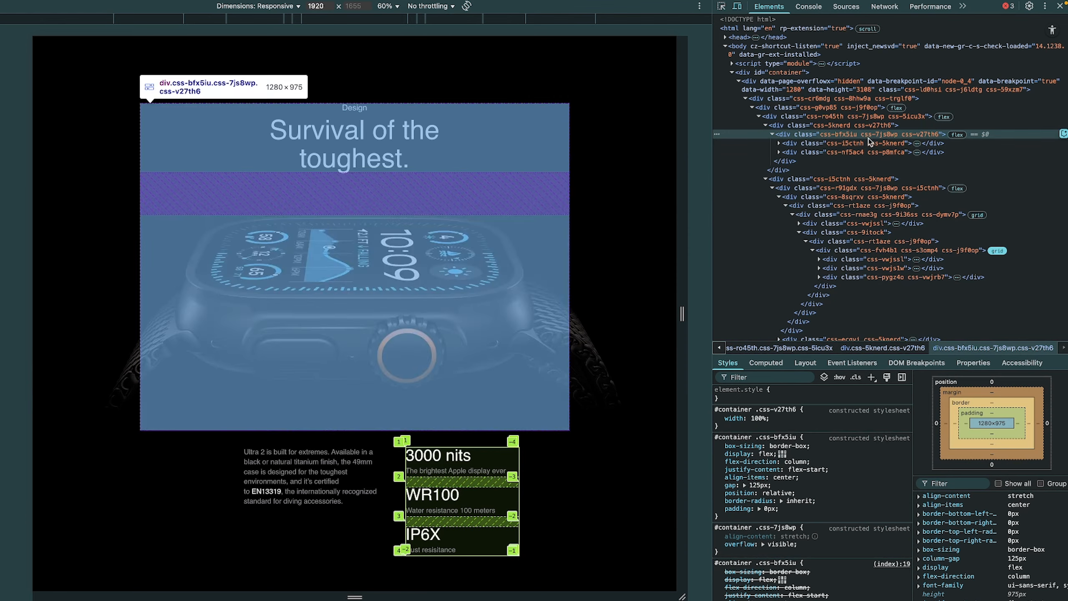
pyautogui.click(864, 144)
pyautogui.click(779, 143)
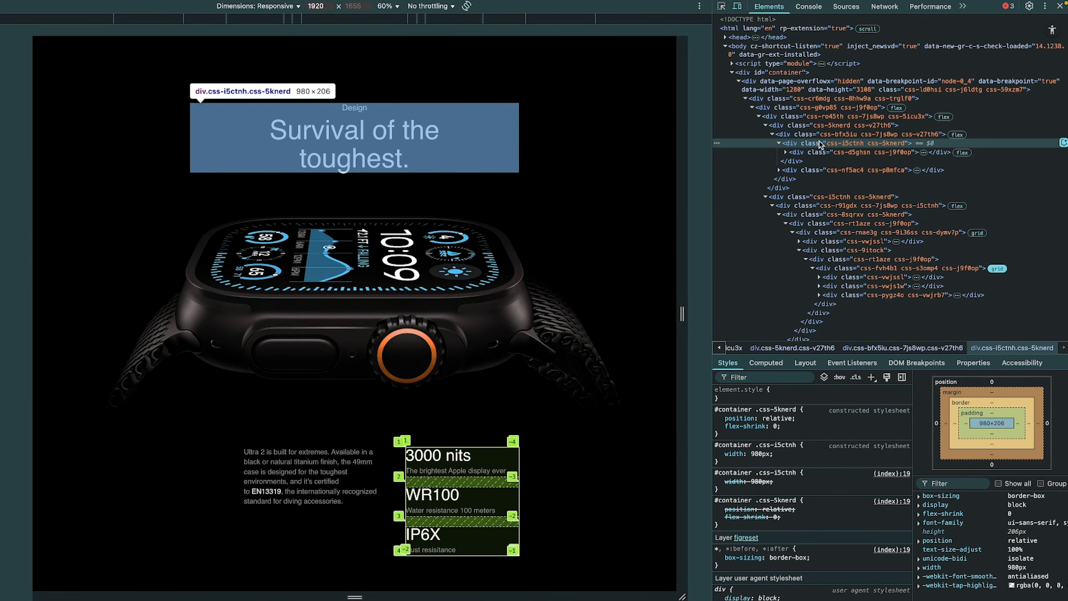
# Step: Examine the styles of the heading block's nested flex containers and expand the innermost one to its text elements
pyautogui.click(836, 153)
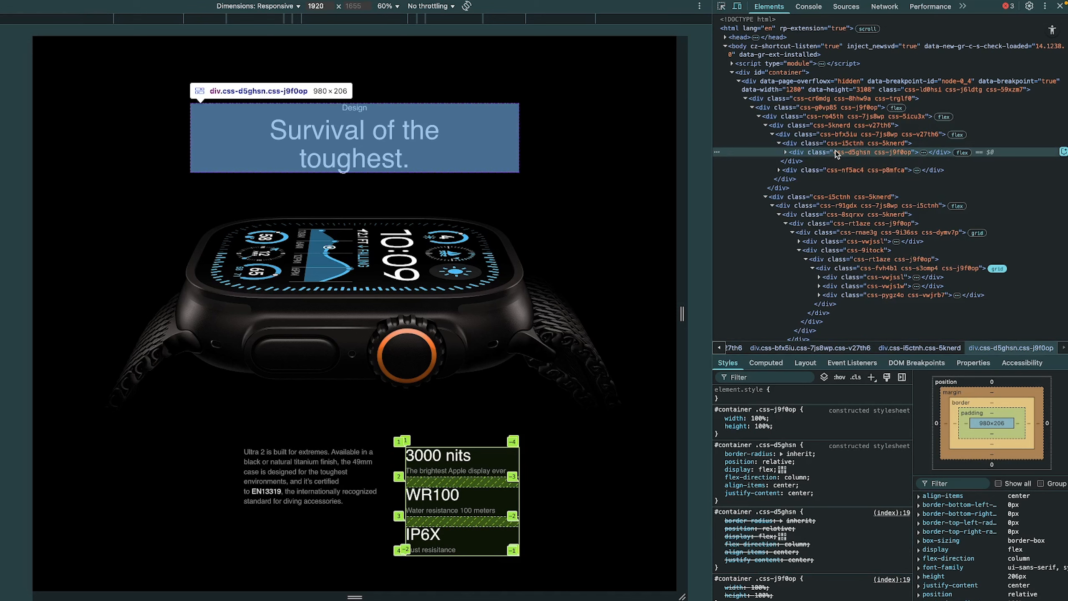
pyautogui.click(790, 152)
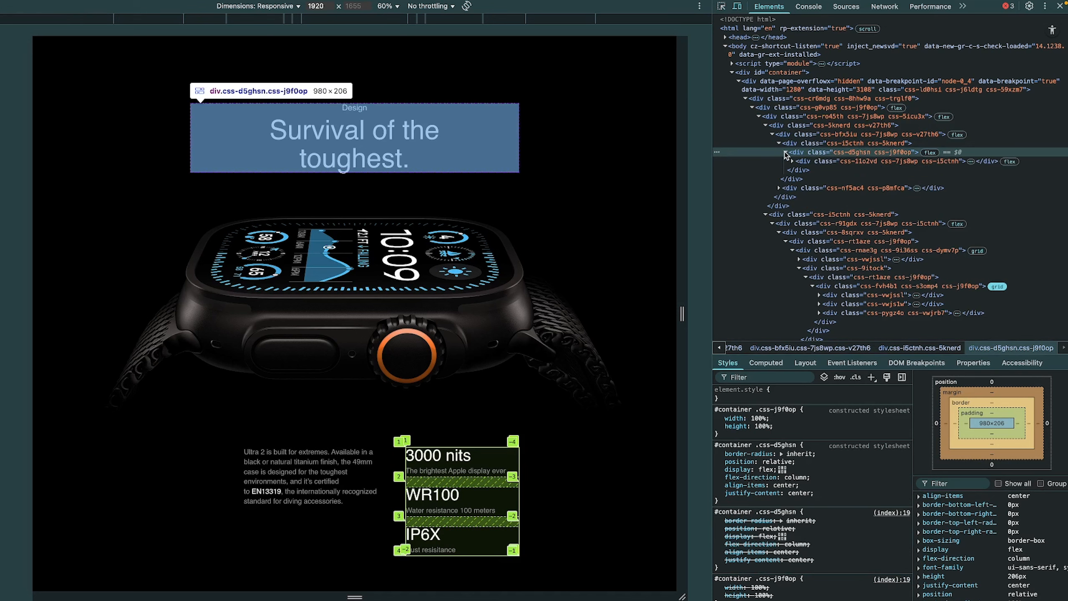
pyautogui.click(821, 161)
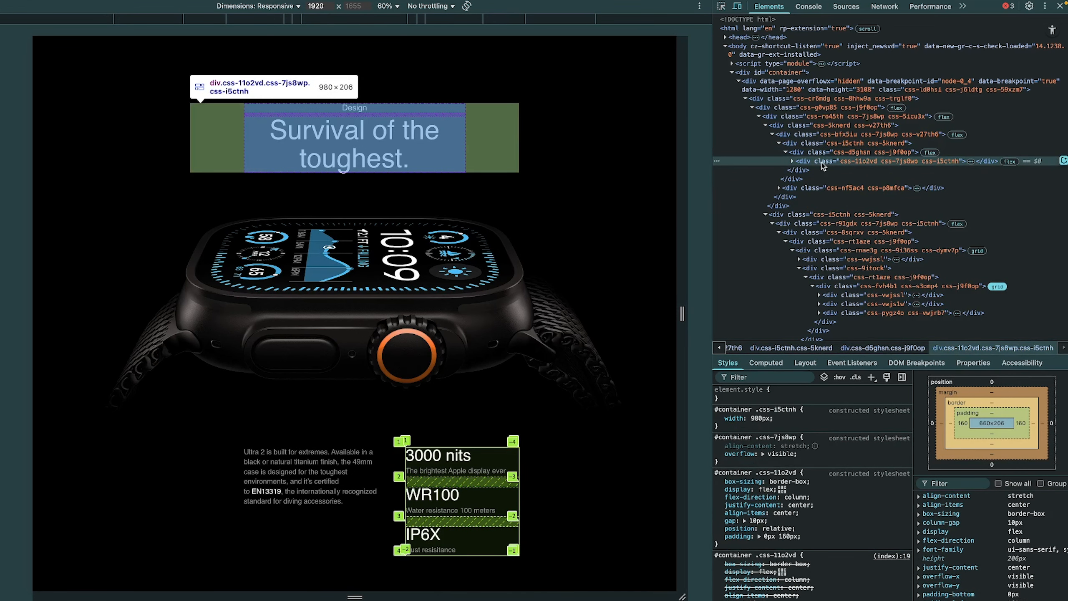
pyautogui.click(805, 153)
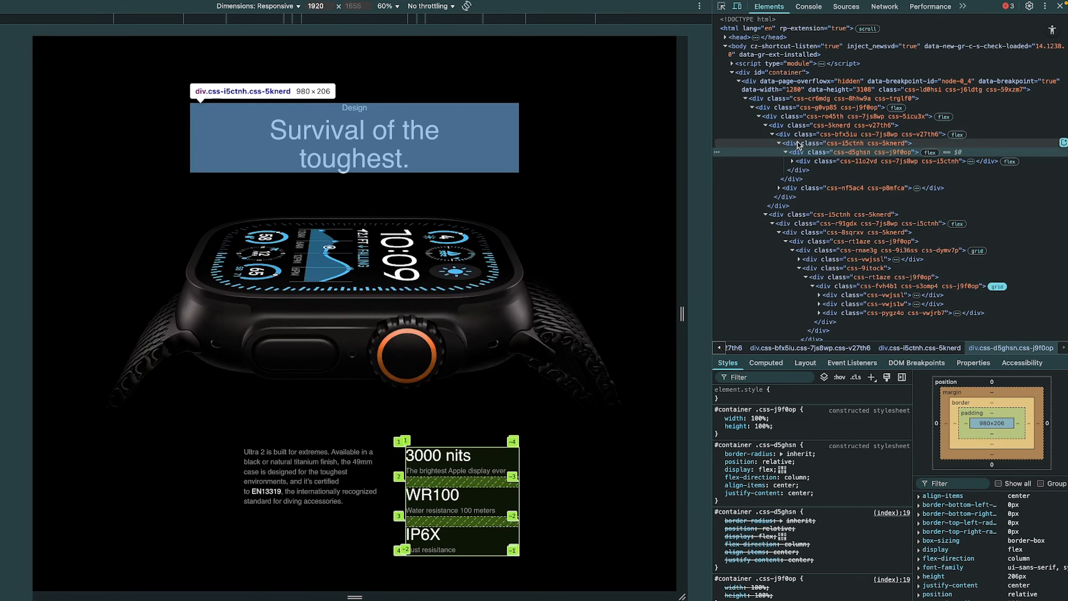
pyautogui.click(809, 161)
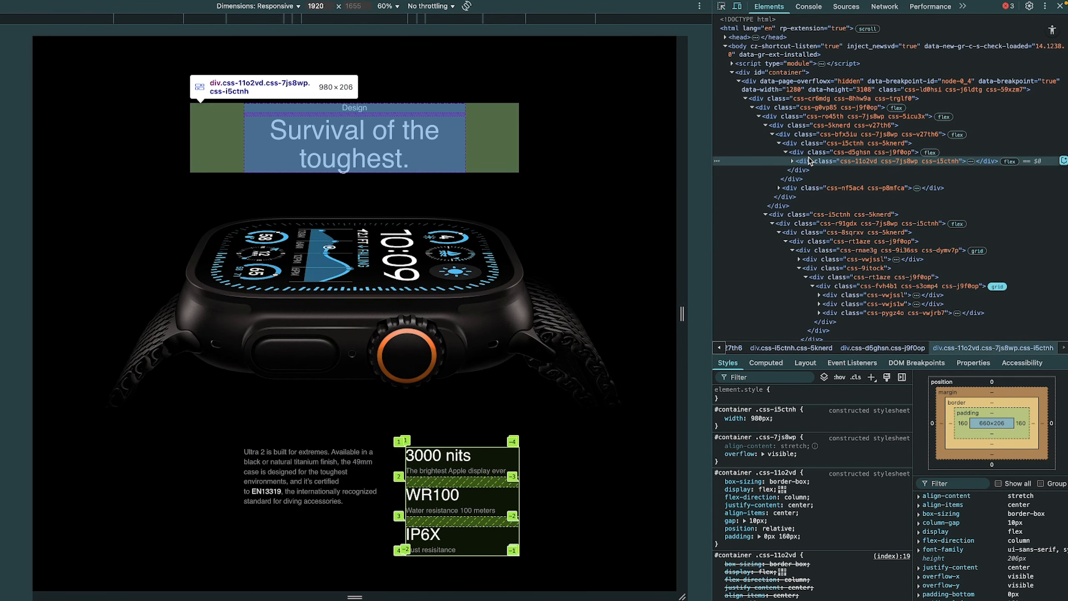
pyautogui.click(793, 161)
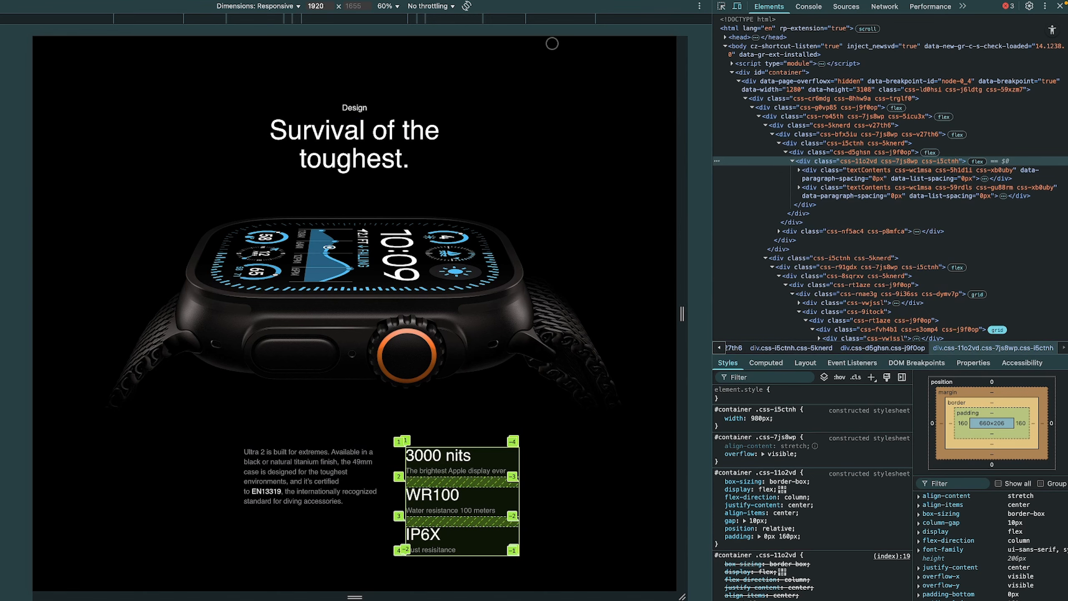
# Step: Inspect the first text span of the "Ultra 2 is built for extremes" paragraph and the "The brightest Apple display ever" caption
pyautogui.scroll(-3, 497, 384)
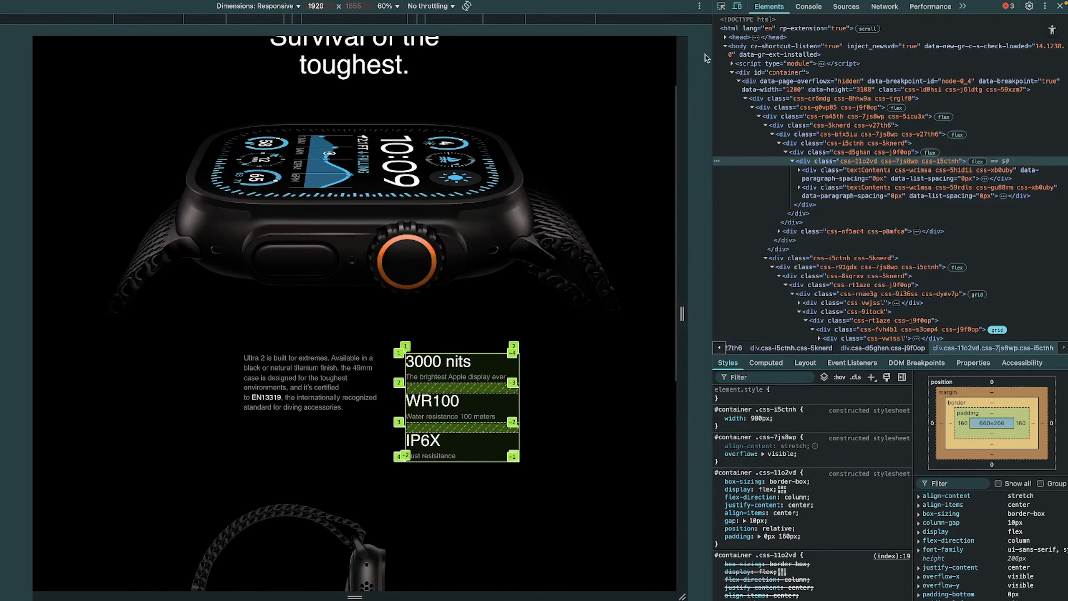
pyautogui.click(721, 6)
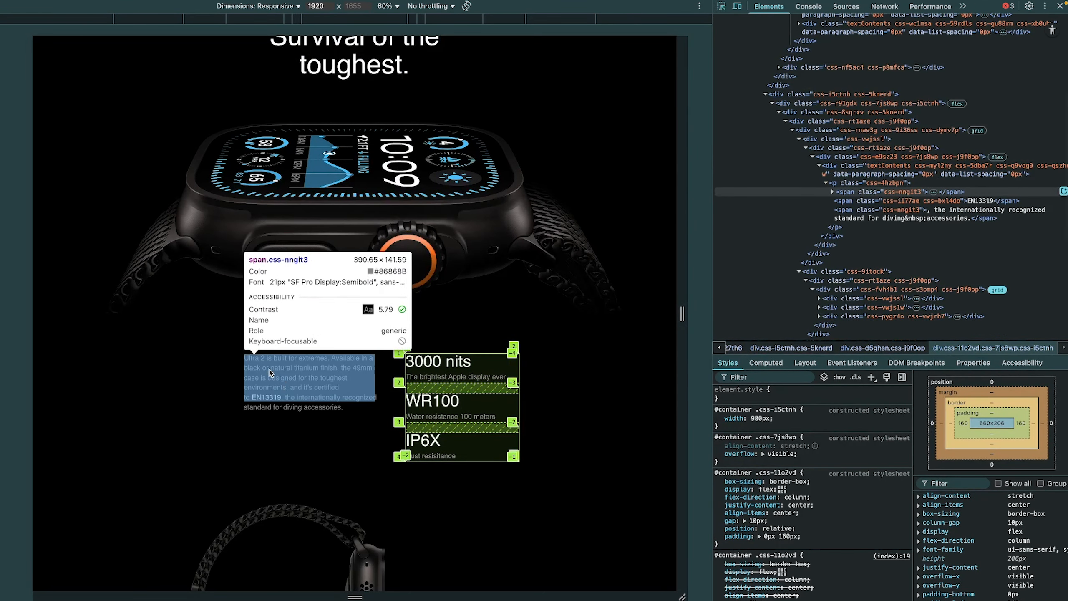
pyautogui.click(269, 372)
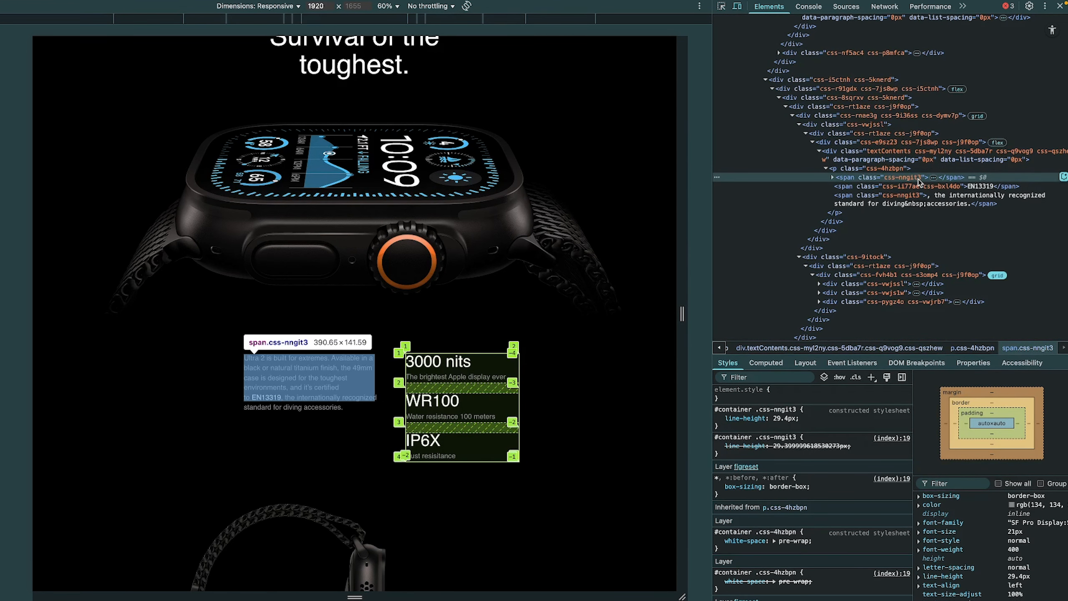
pyautogui.click(721, 7)
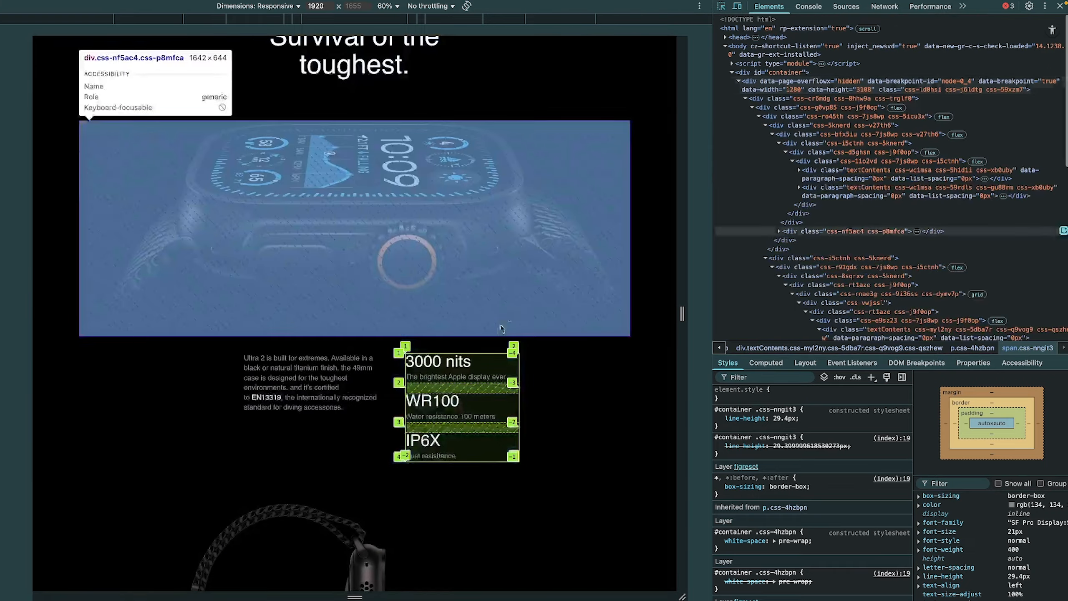
pyautogui.click(466, 377)
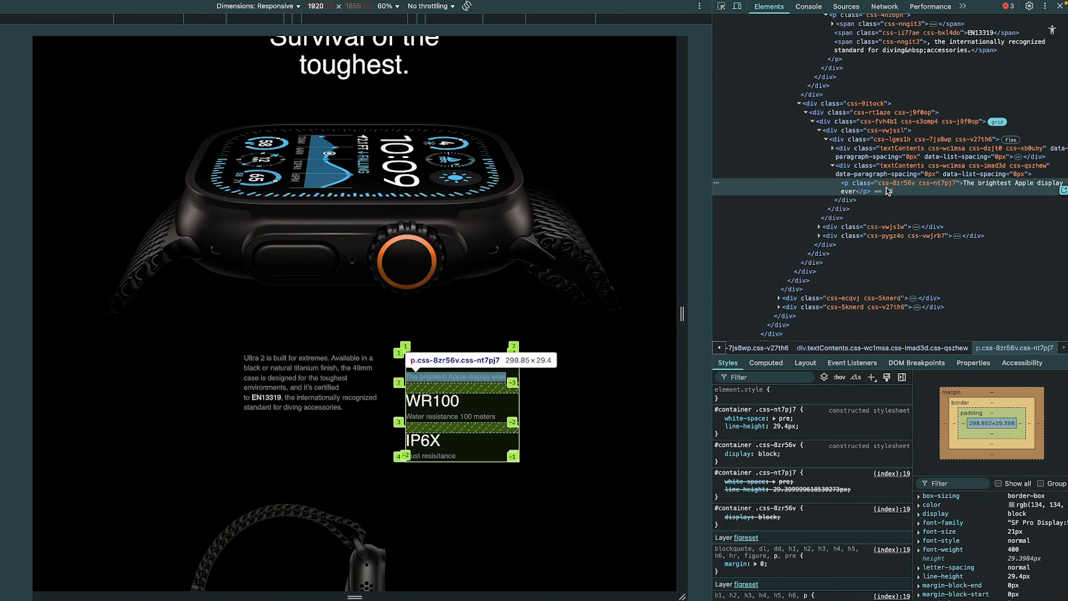